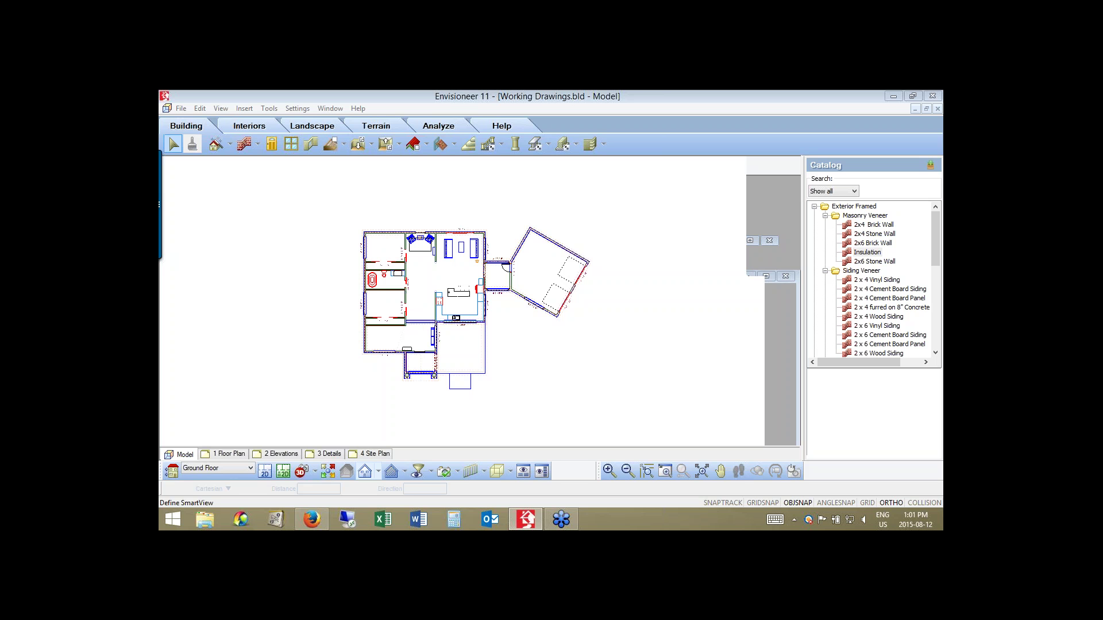
View the house through the 3D Perspective camera and return to the 2D ground floor plan.
click(823, 95)
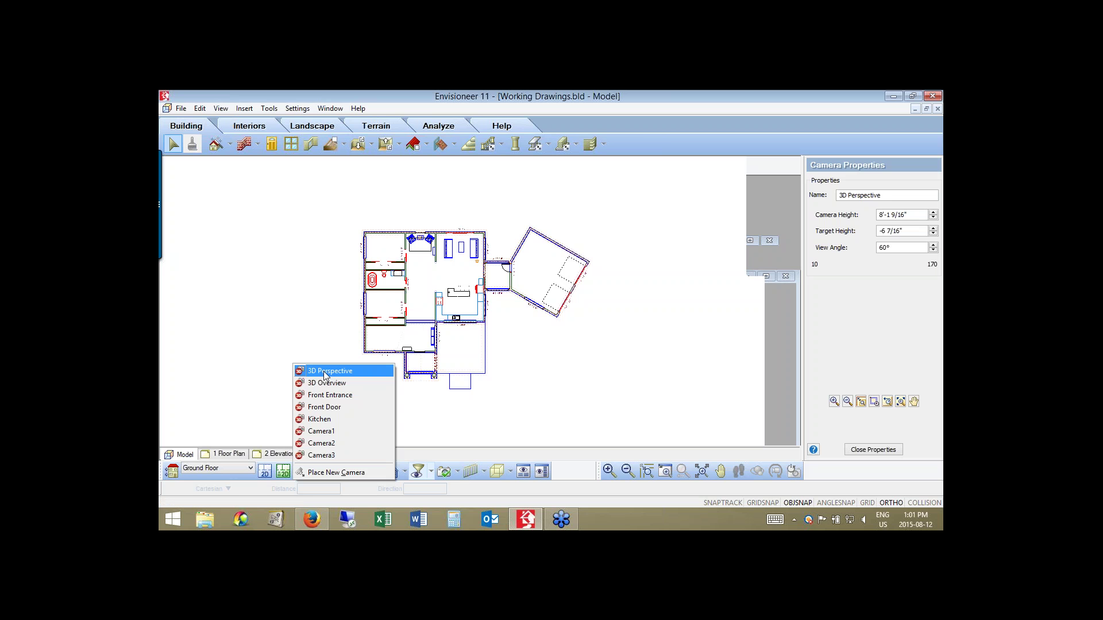
click(324, 371)
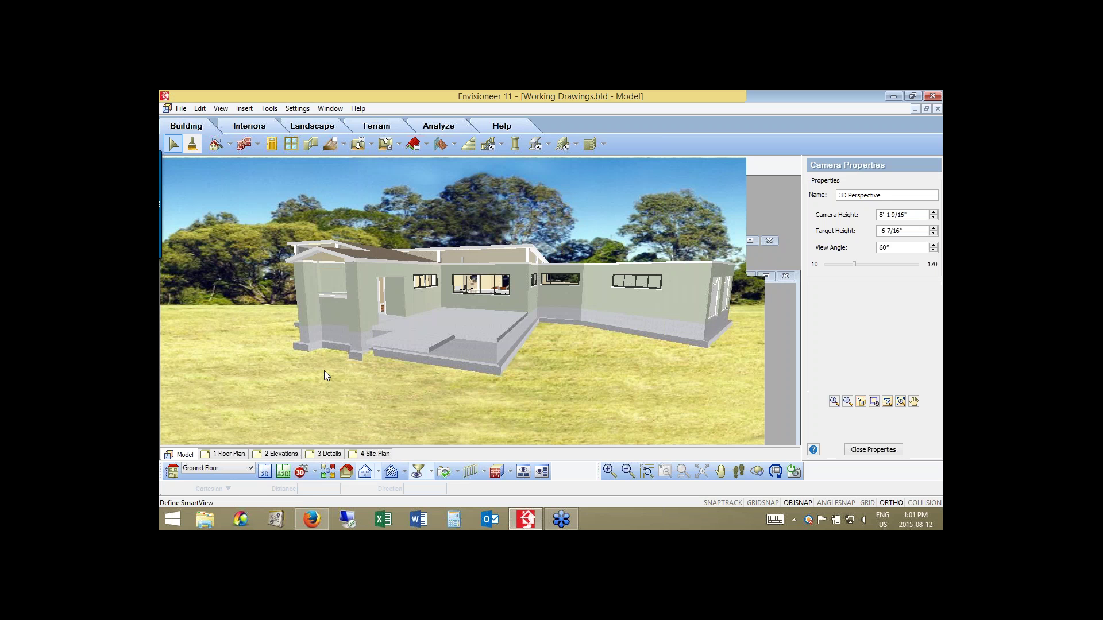
click(265, 472)
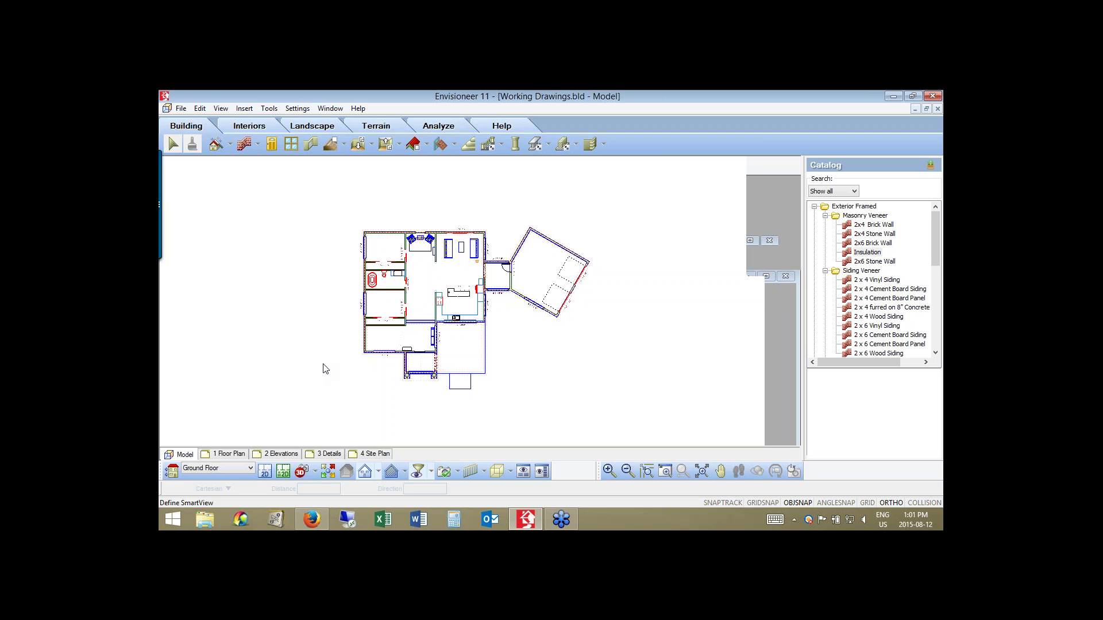
Add automatic exterior dimensions around the ground floor plan.
click(271, 108)
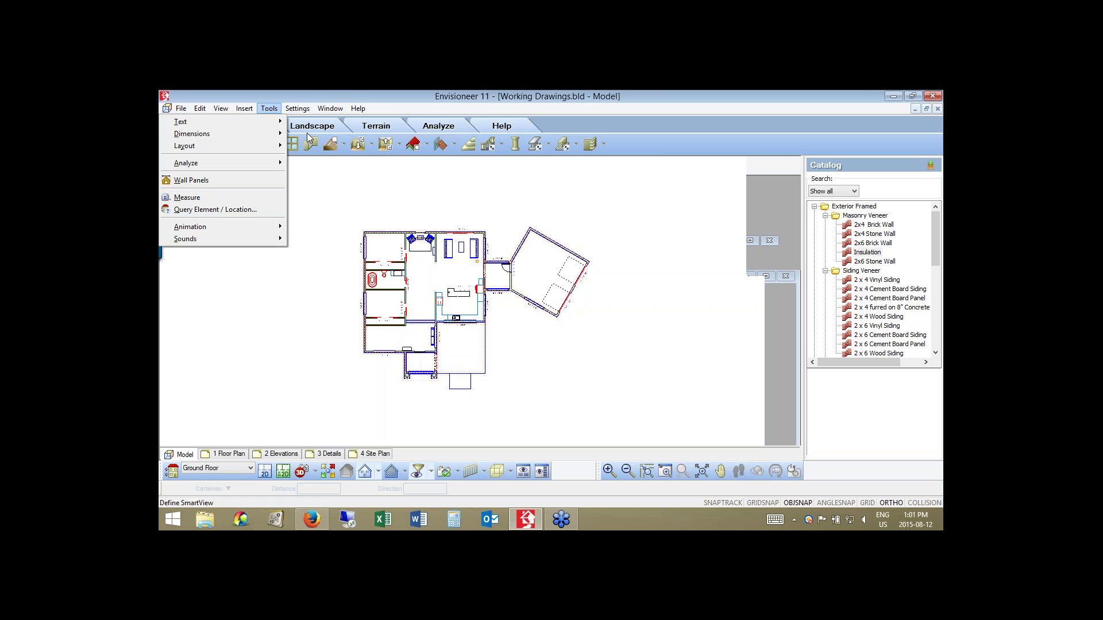
mouse_move(229, 133)
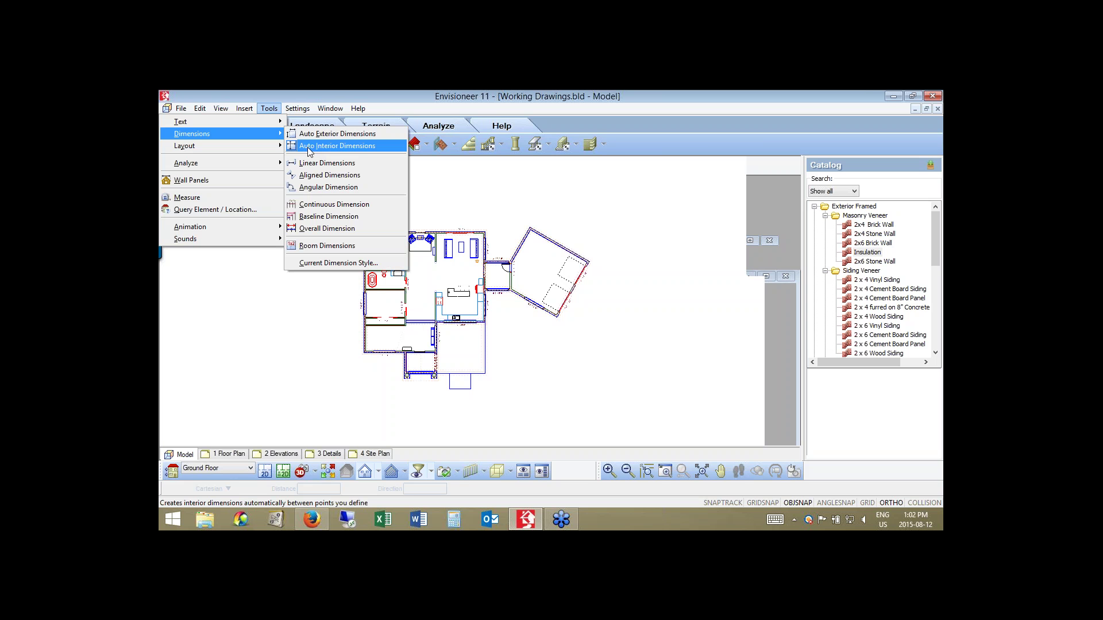
click(309, 142)
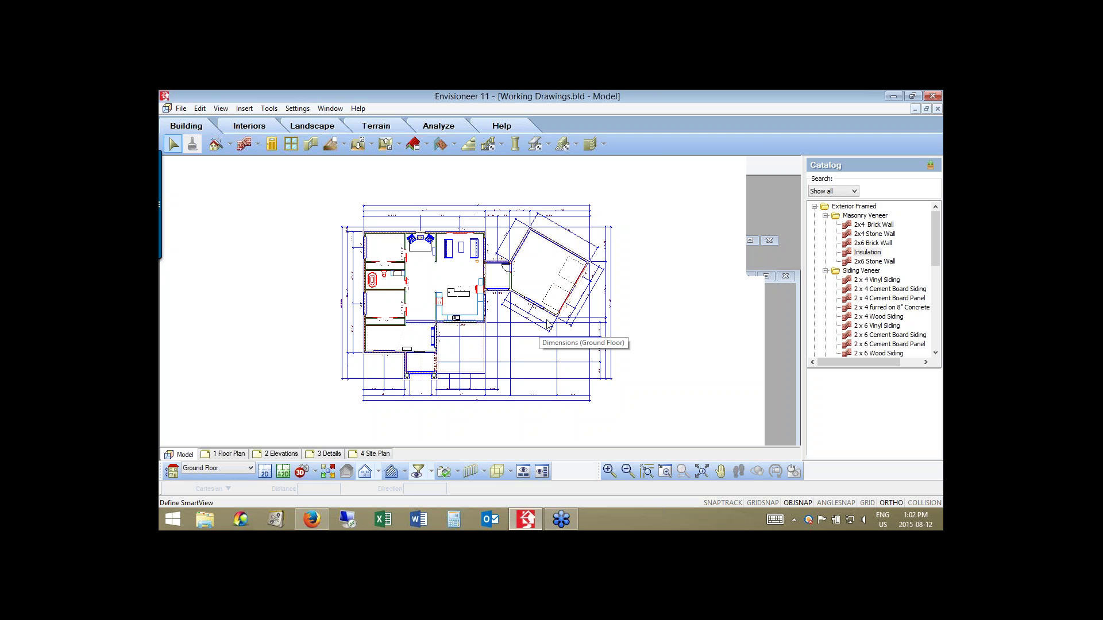
Review the exterior and interior auto dimension settings and leave the dialog without making changes.
click(299, 109)
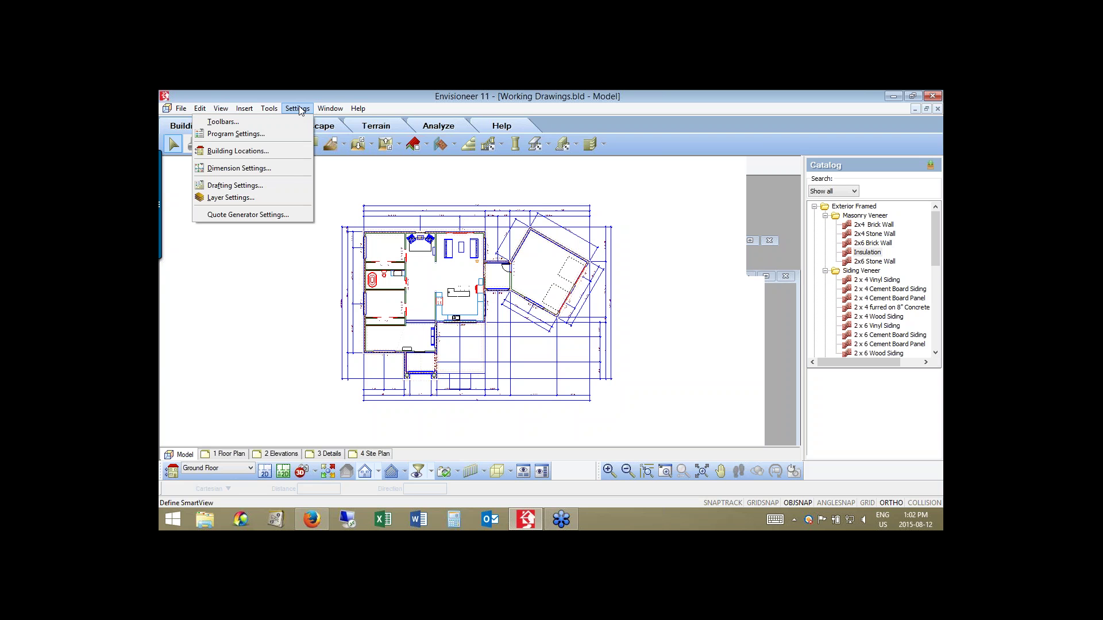
click(276, 167)
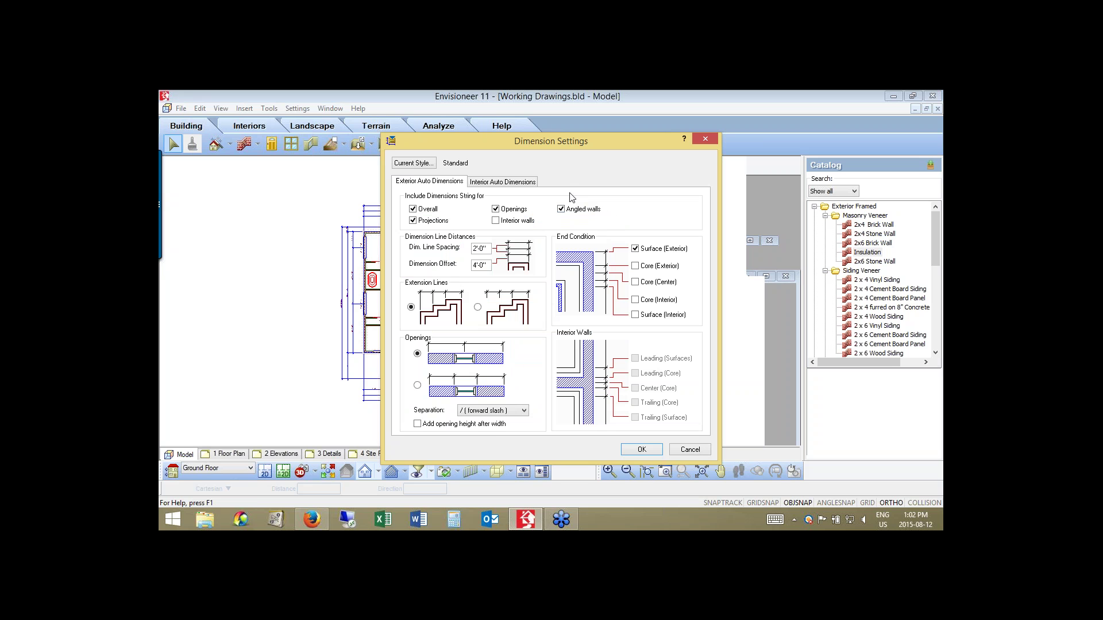
mouse_move(560, 141)
mouse_down()
mouse_move(560, 345)
mouse_move(556, 140)
mouse_up()
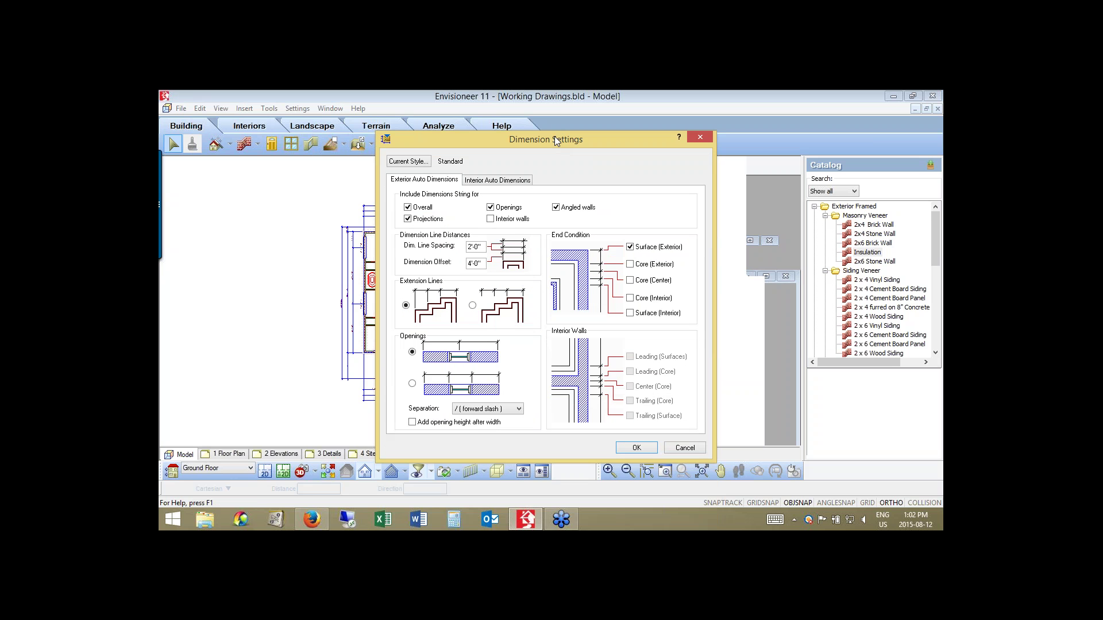
click(481, 181)
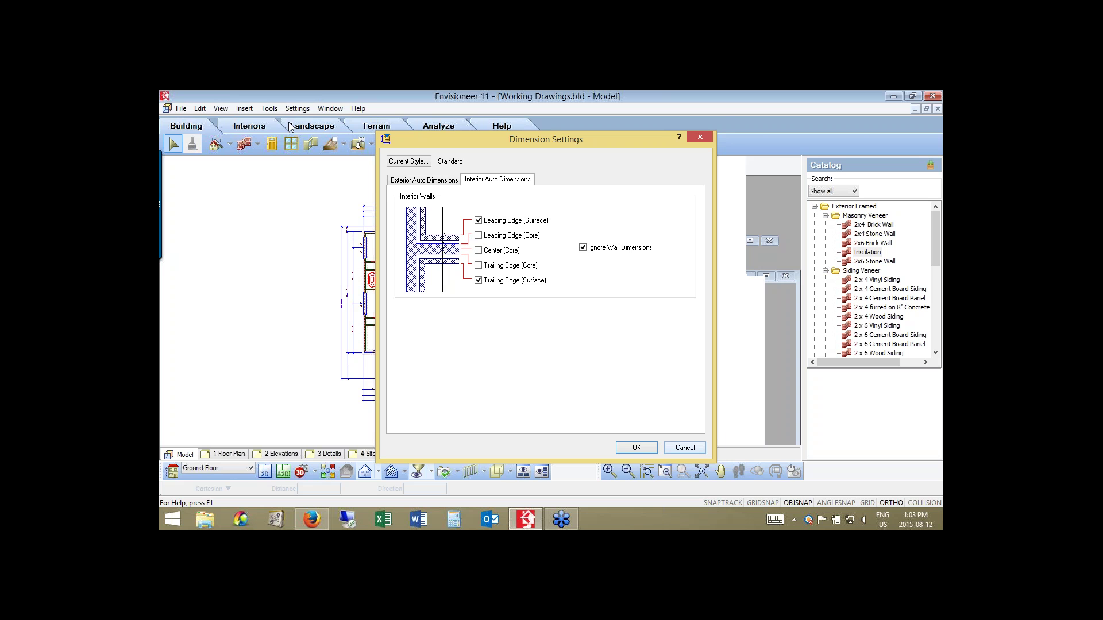
key(Escape)
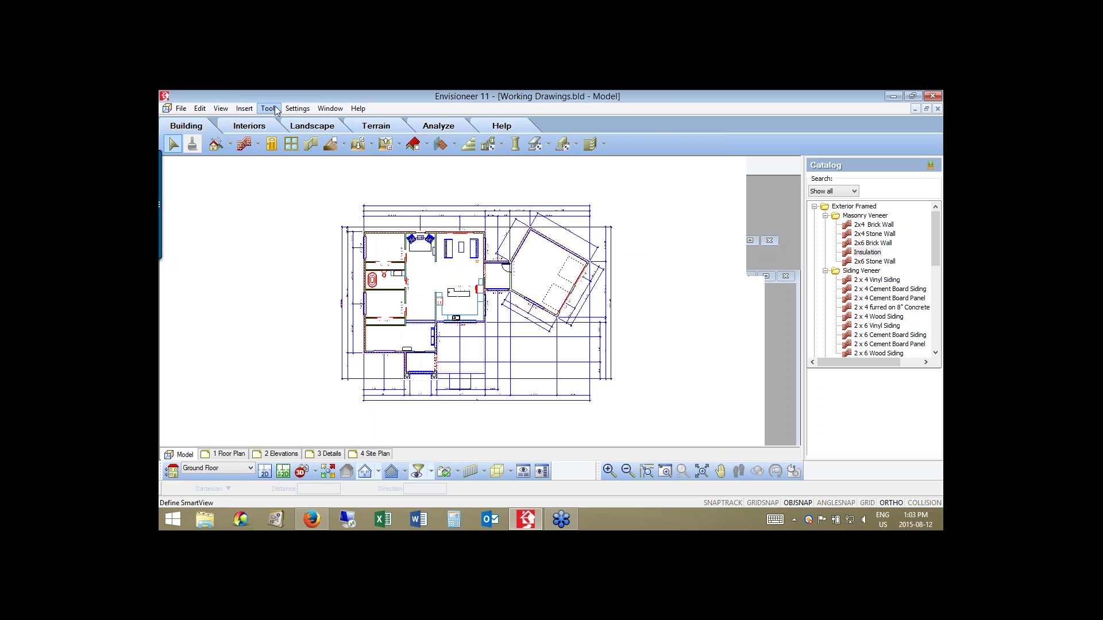
Add automatic interior dimensions along a vertical line through the bedroom and bathroom side of the house.
click(276, 111)
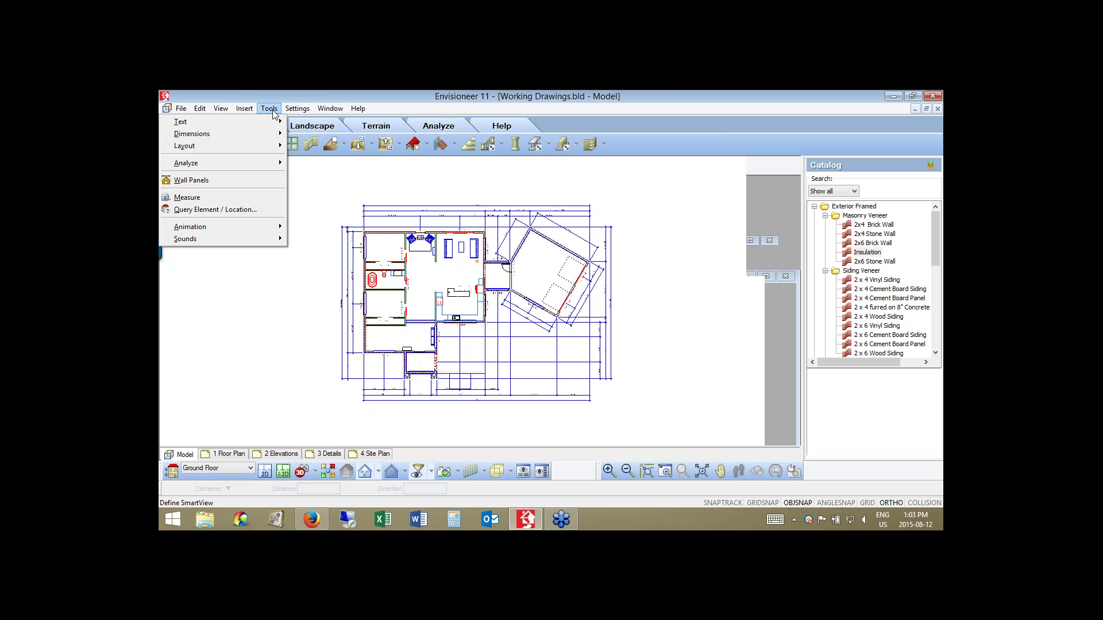
mouse_move(267, 134)
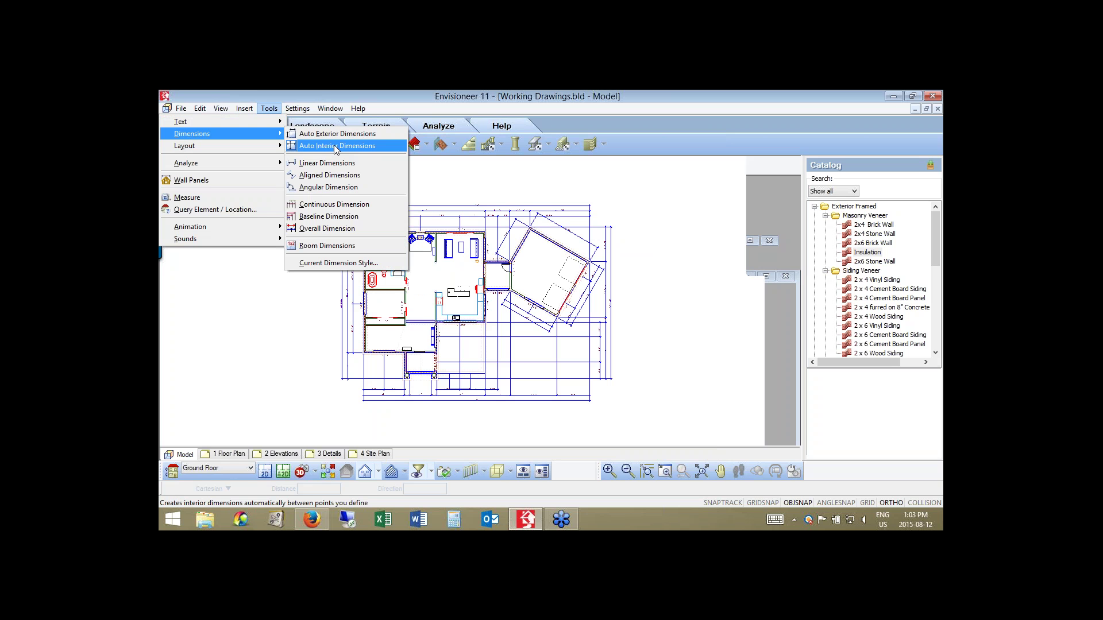
click(335, 147)
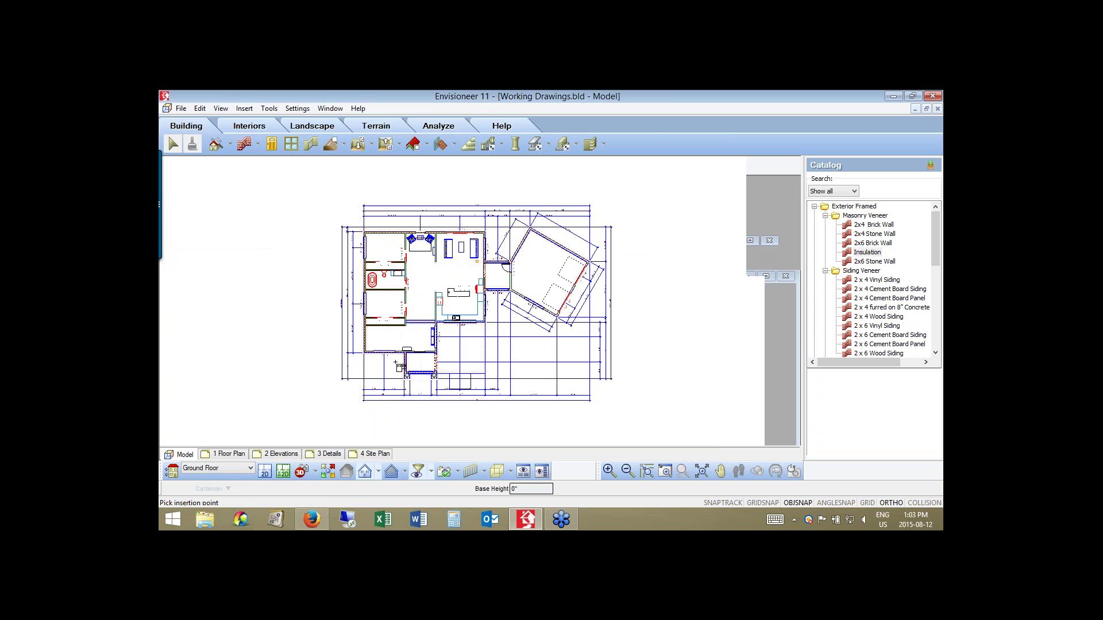
click(395, 188)
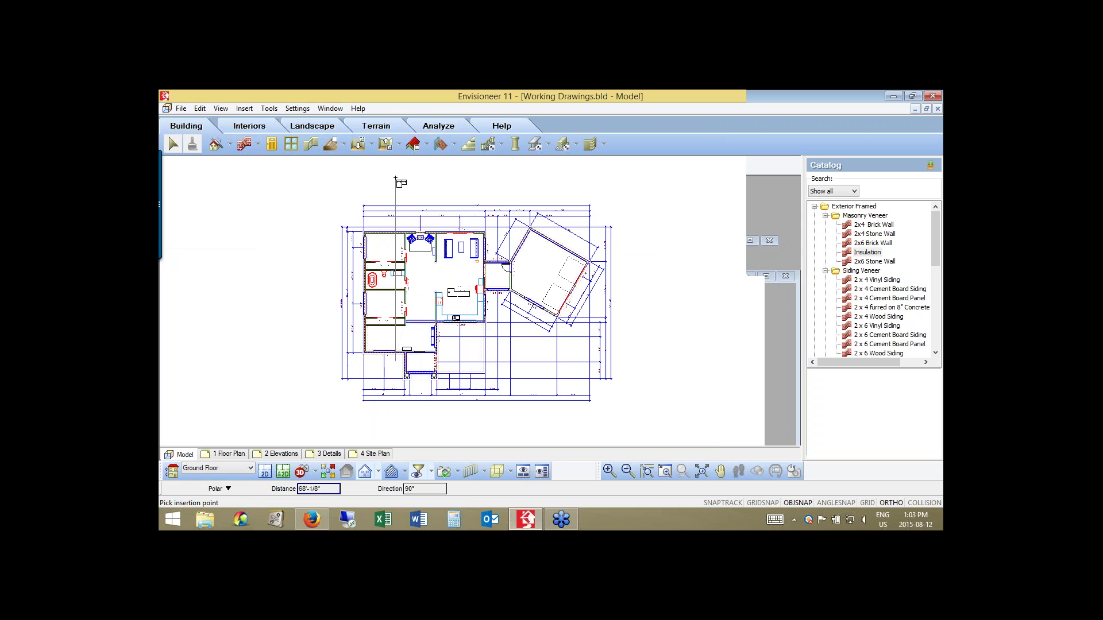
key(Escape)
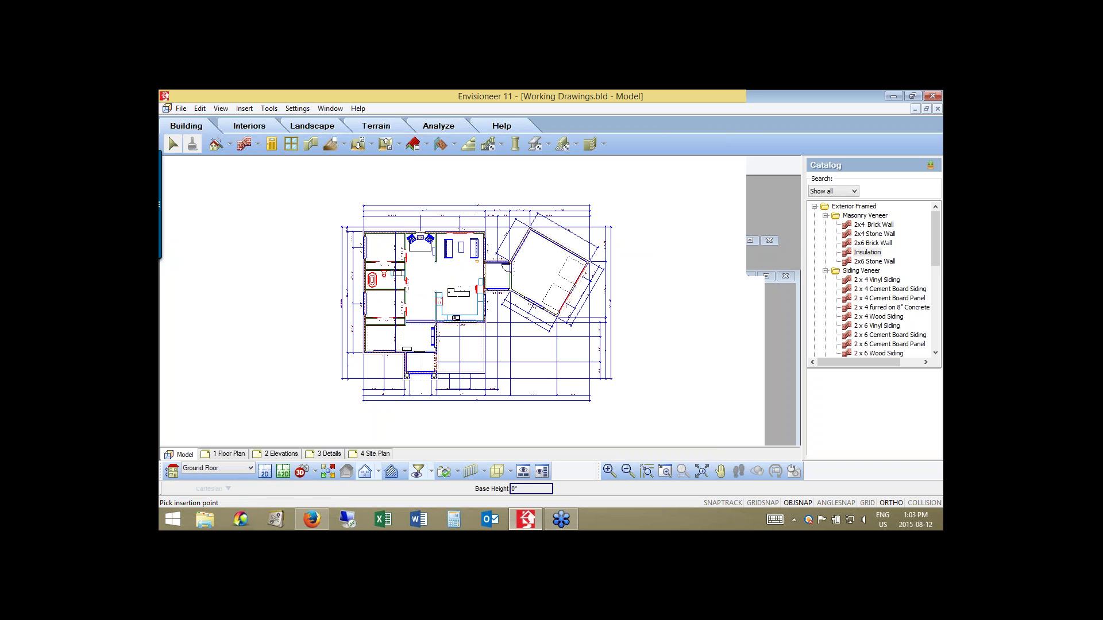
click(664, 471)
drag(362, 291, 466, 230)
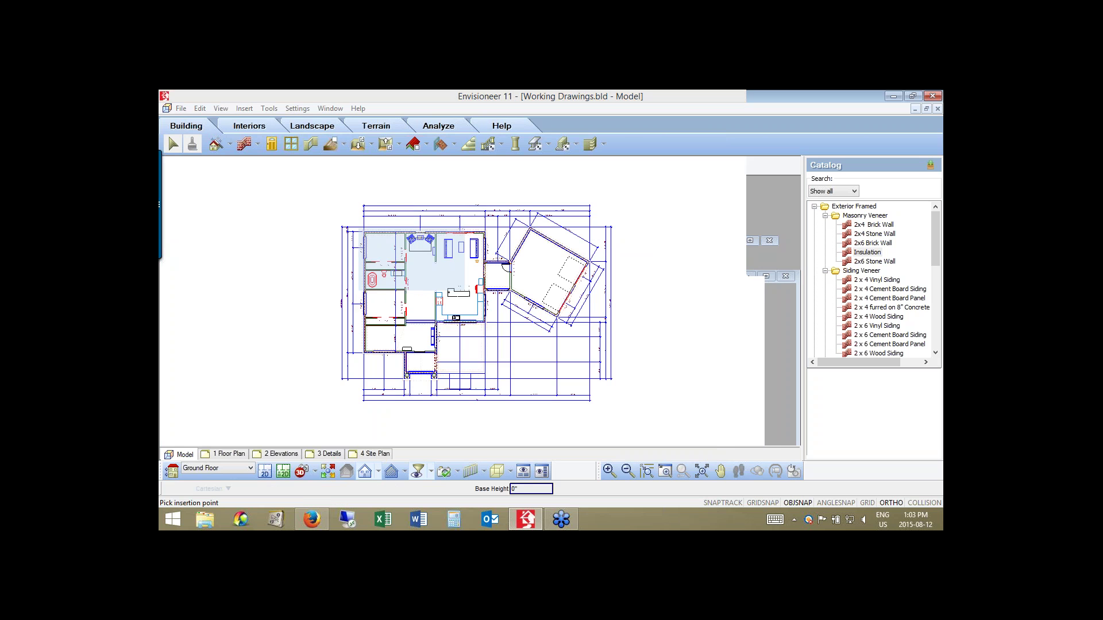
click(465, 231)
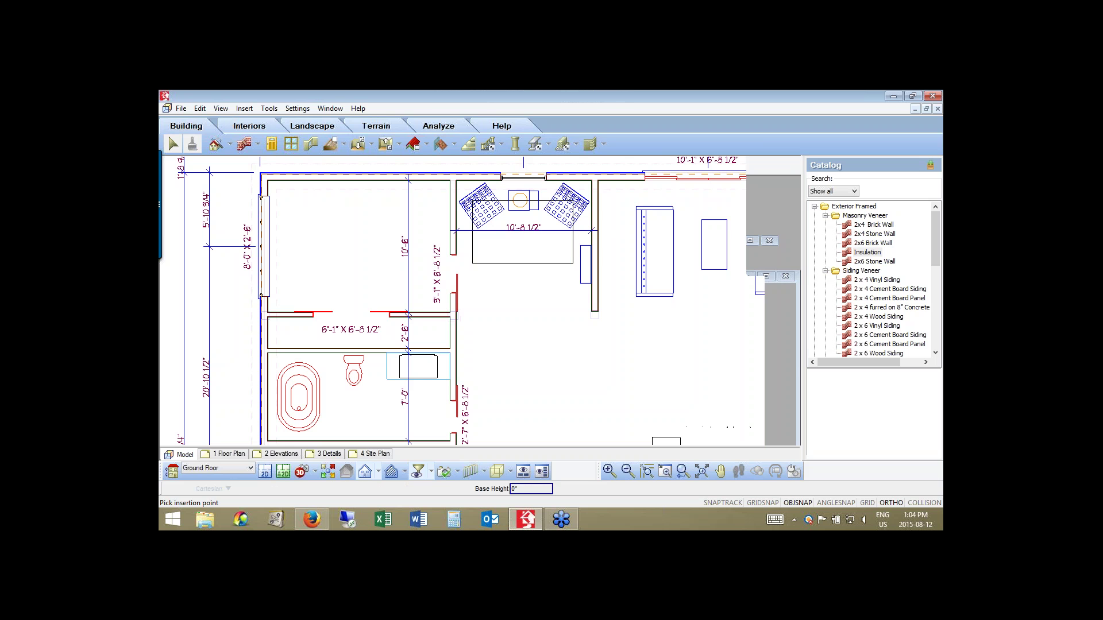
key(Escape)
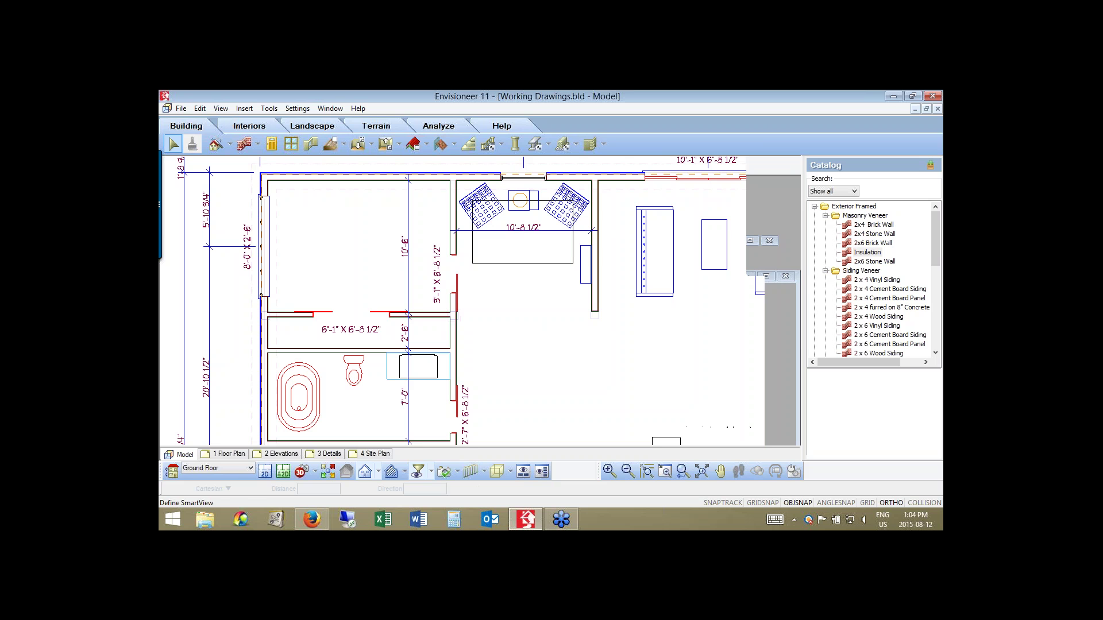
Split the 10'-8 1/2" interior dimension at the centre of the window above the two armchairs.
click(529, 234)
click(585, 233)
right_click(585, 233)
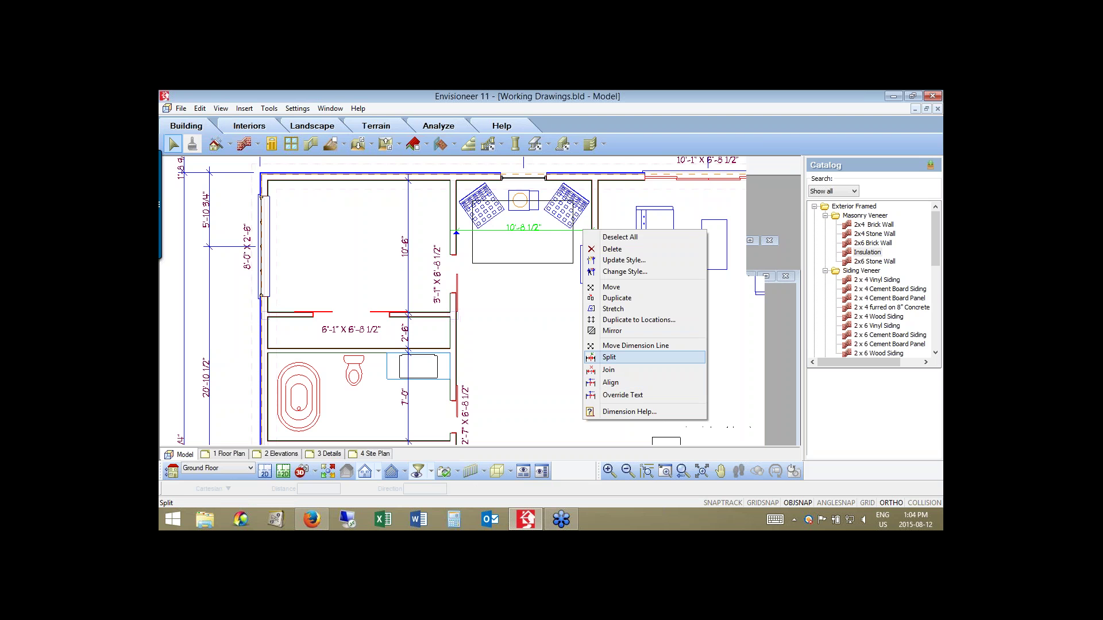
click(609, 357)
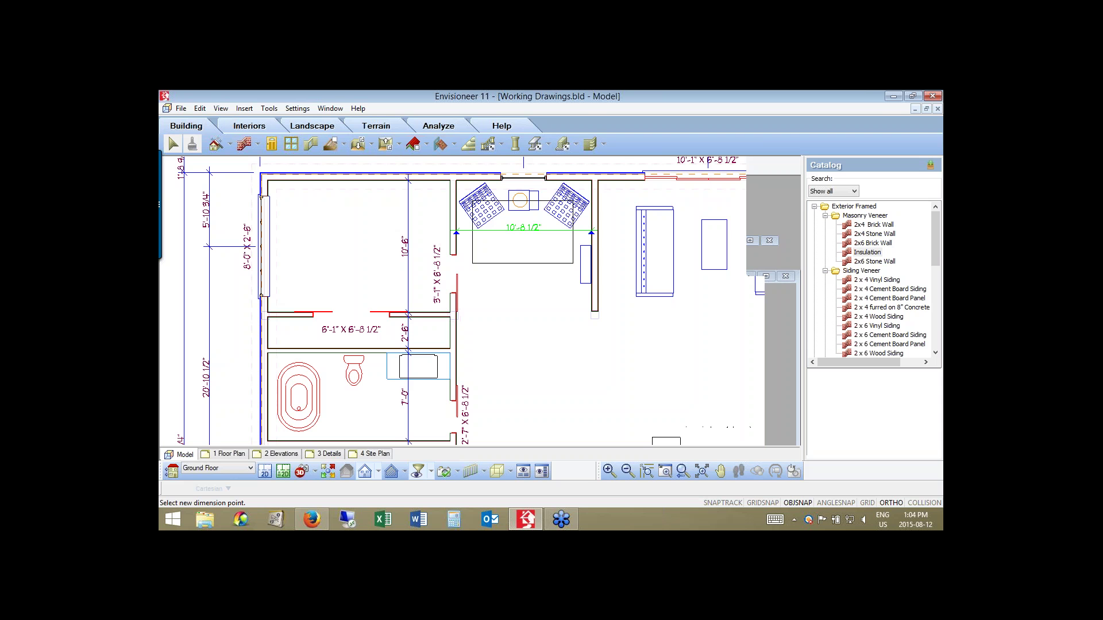
click(524, 181)
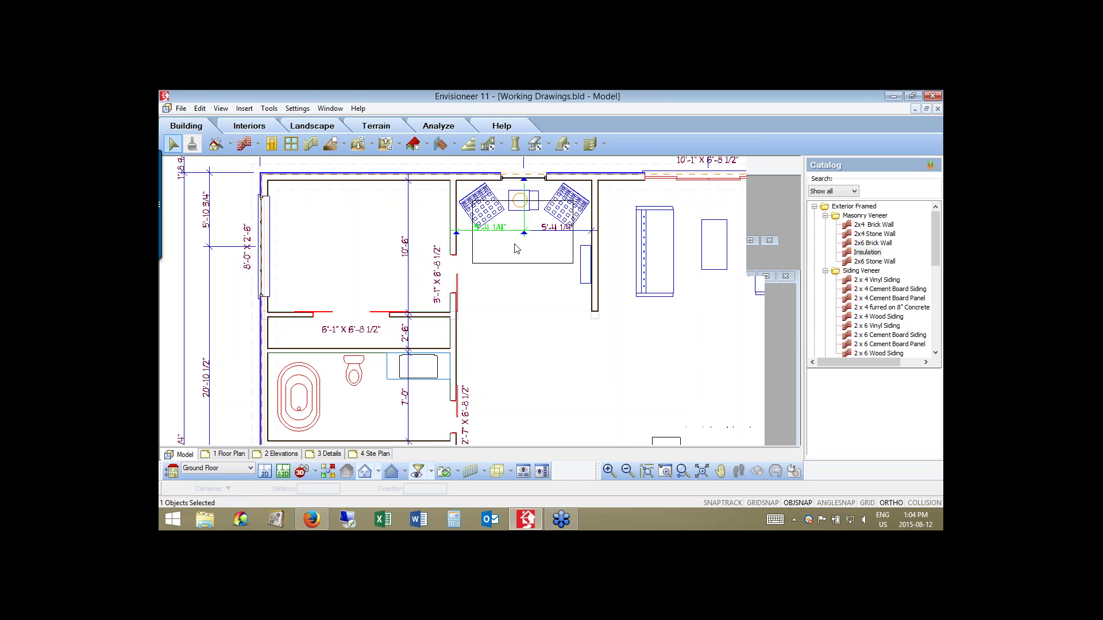
Join the two halves of the split dimension near the armchairs back into one dimension.
right_click(552, 382)
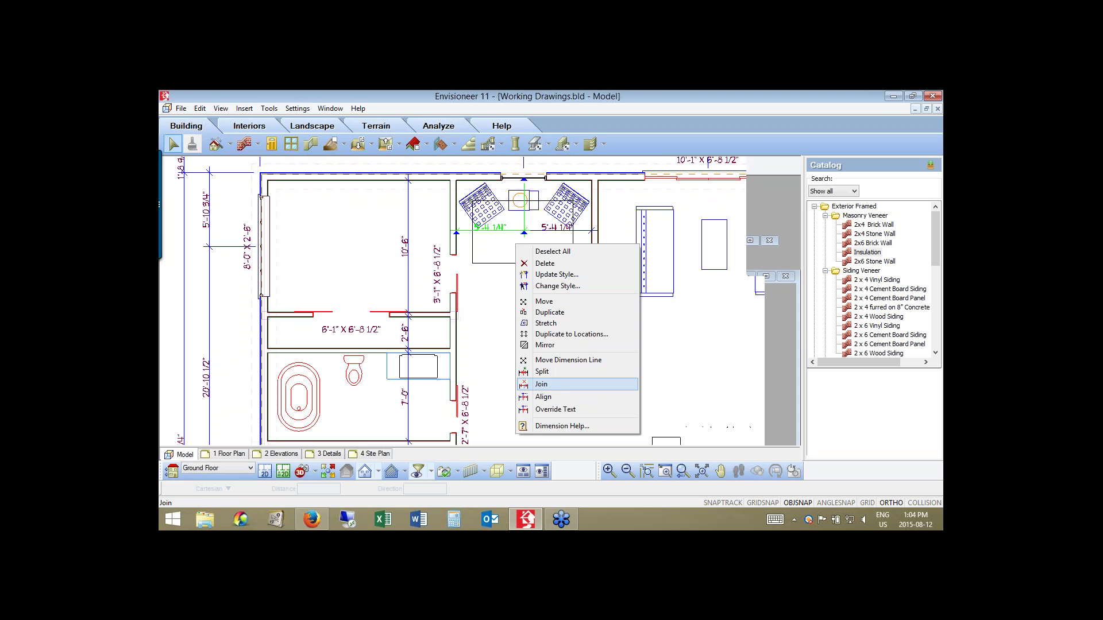
click(541, 384)
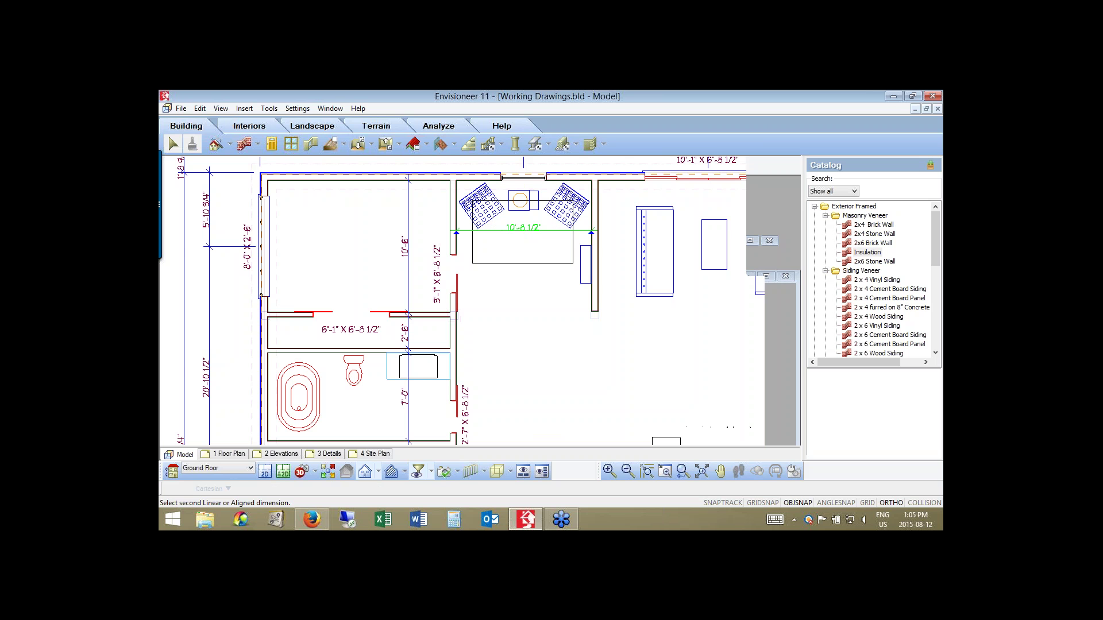
click(682, 471)
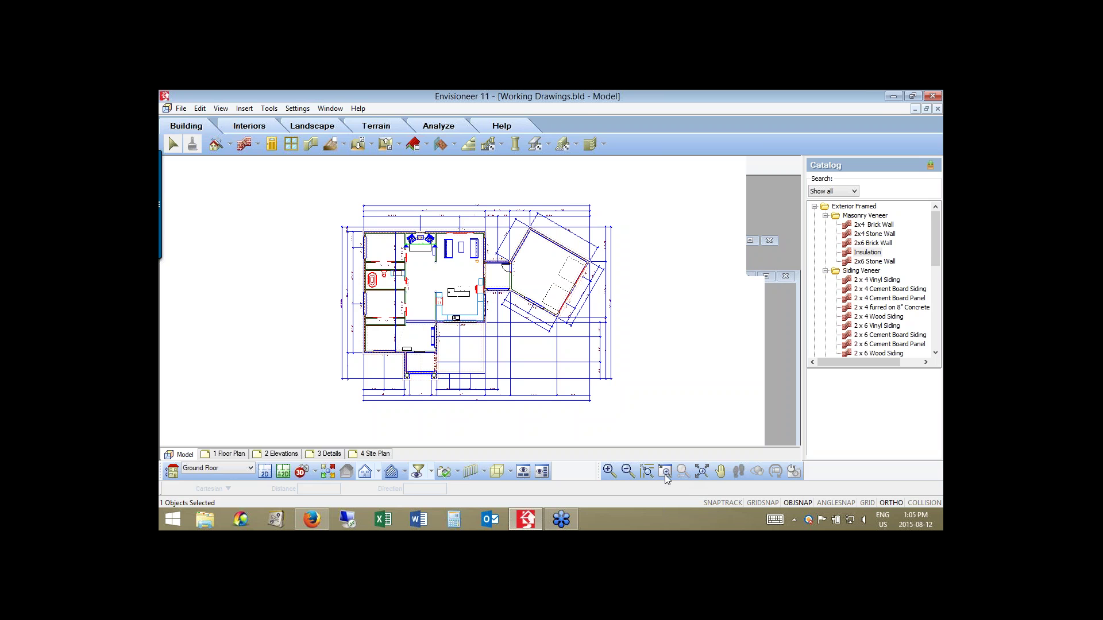
Sketch the cut line and view depths in pen, and create a new section across the house and garage, looking toward the plan's upper edge.
click(418, 475)
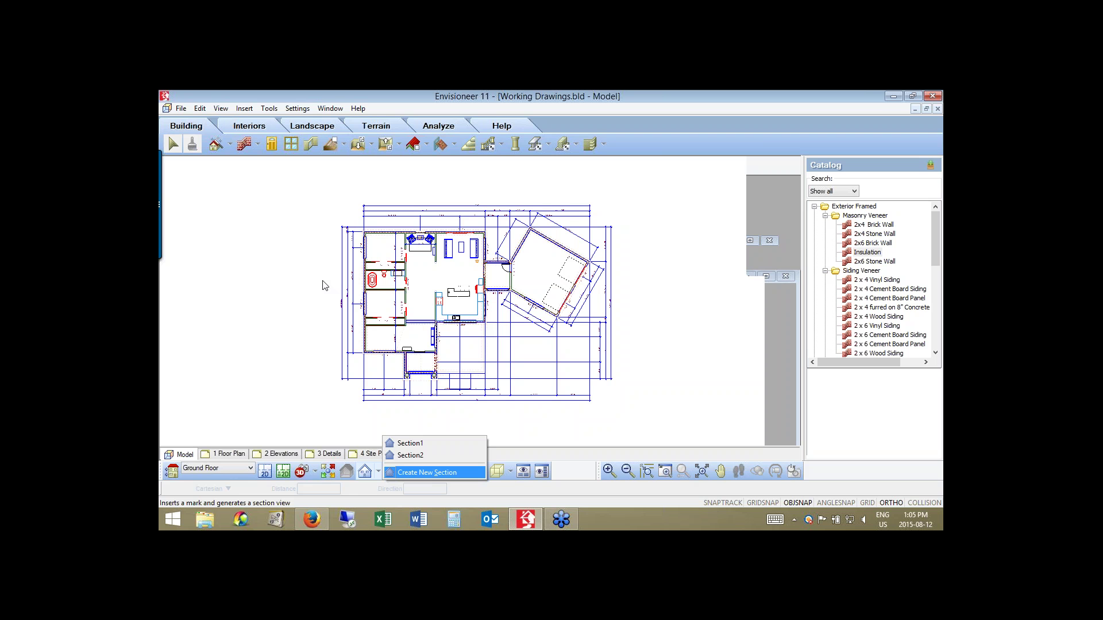
key(Return)
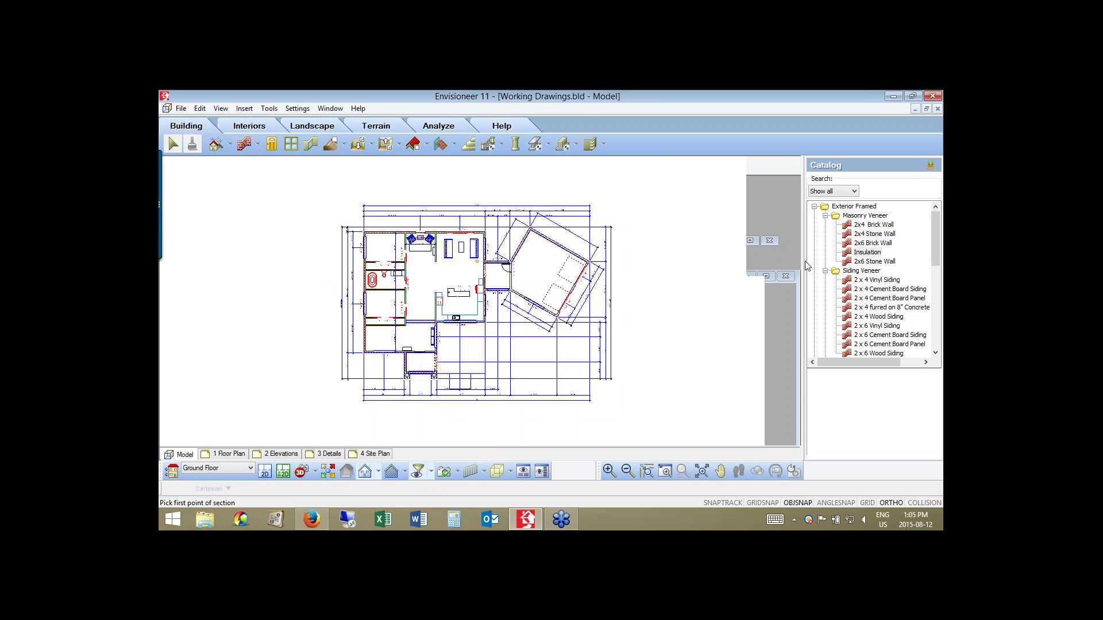
right_click(782, 264)
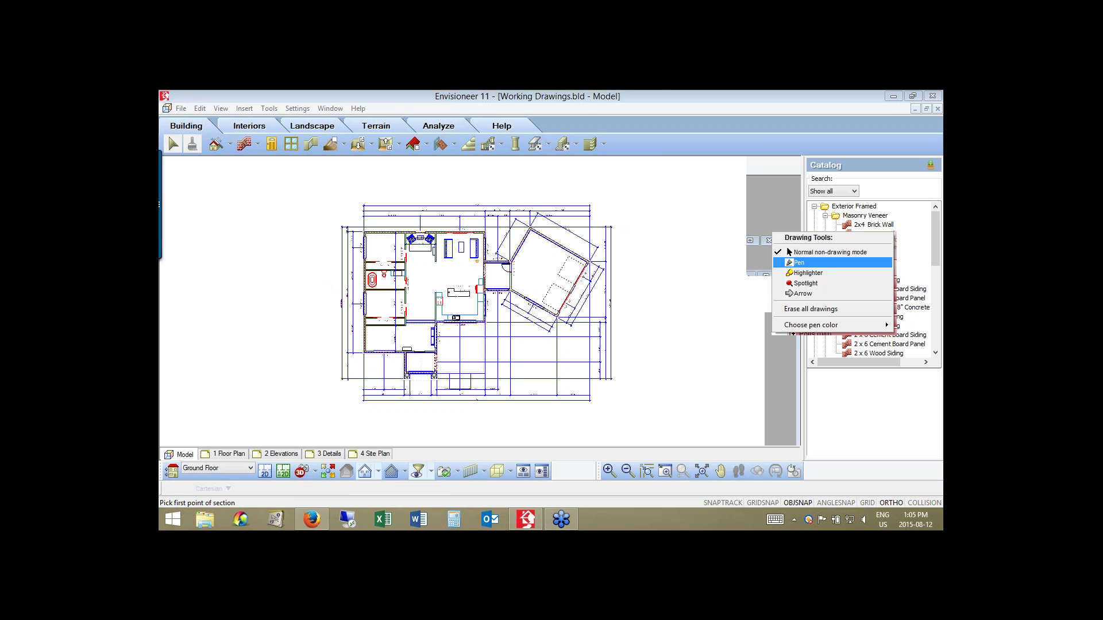
click(799, 263)
click(312, 298)
drag(560, 292, 604, 294)
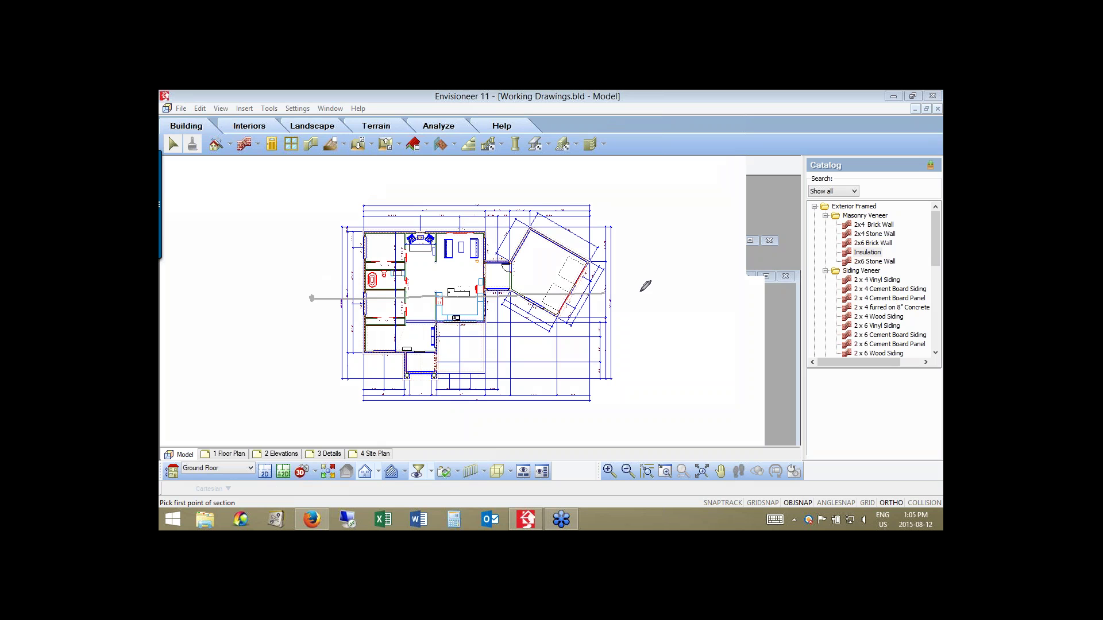
click(640, 293)
click(637, 204)
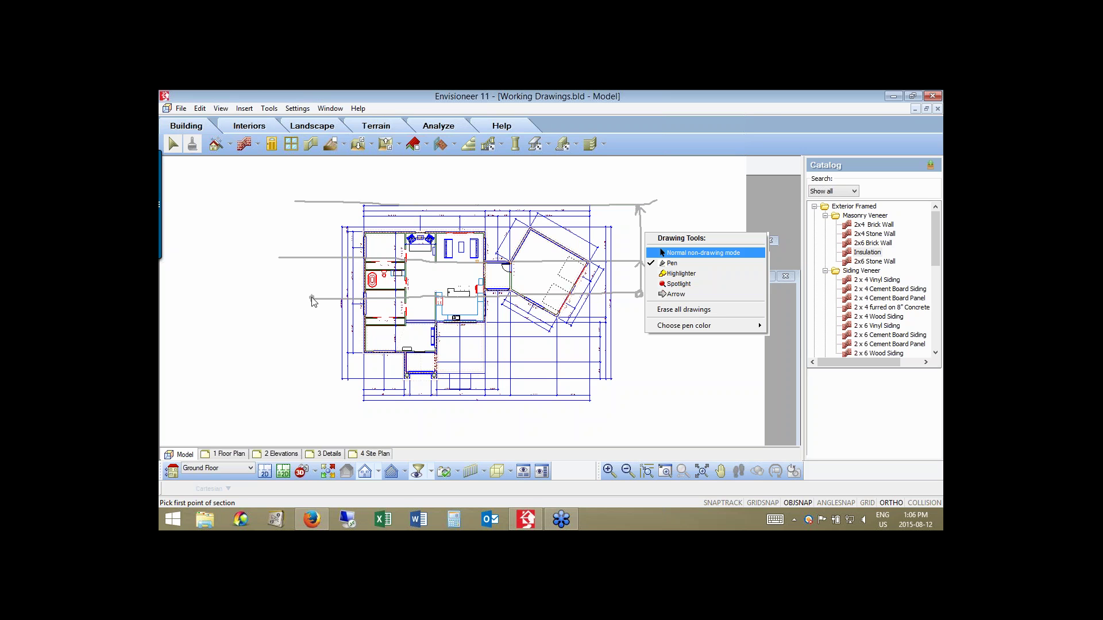
click(641, 297)
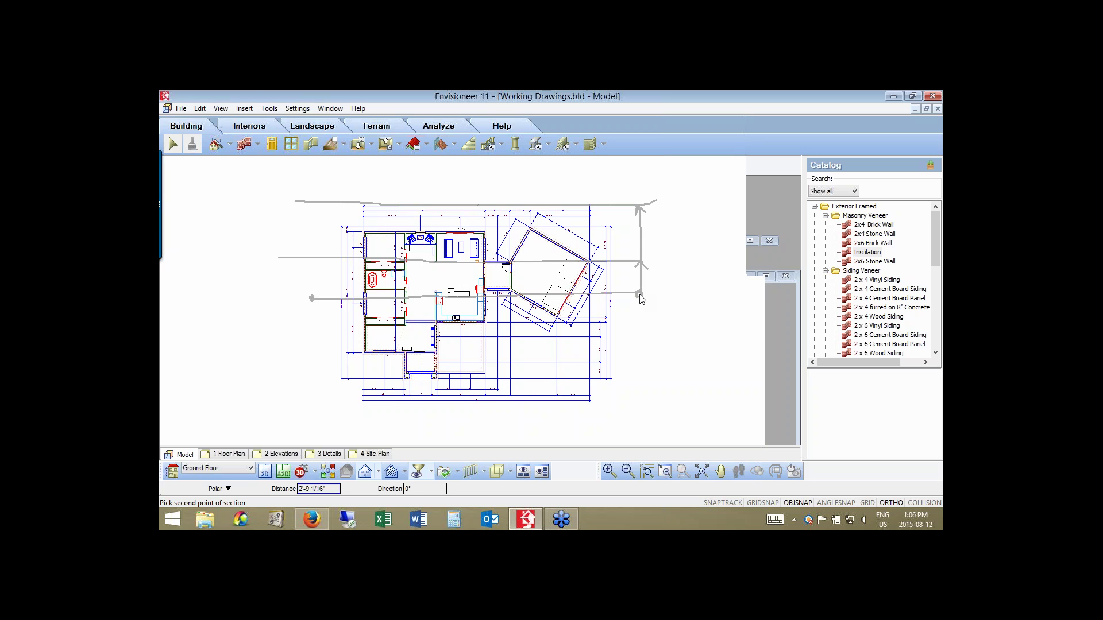
click(645, 182)
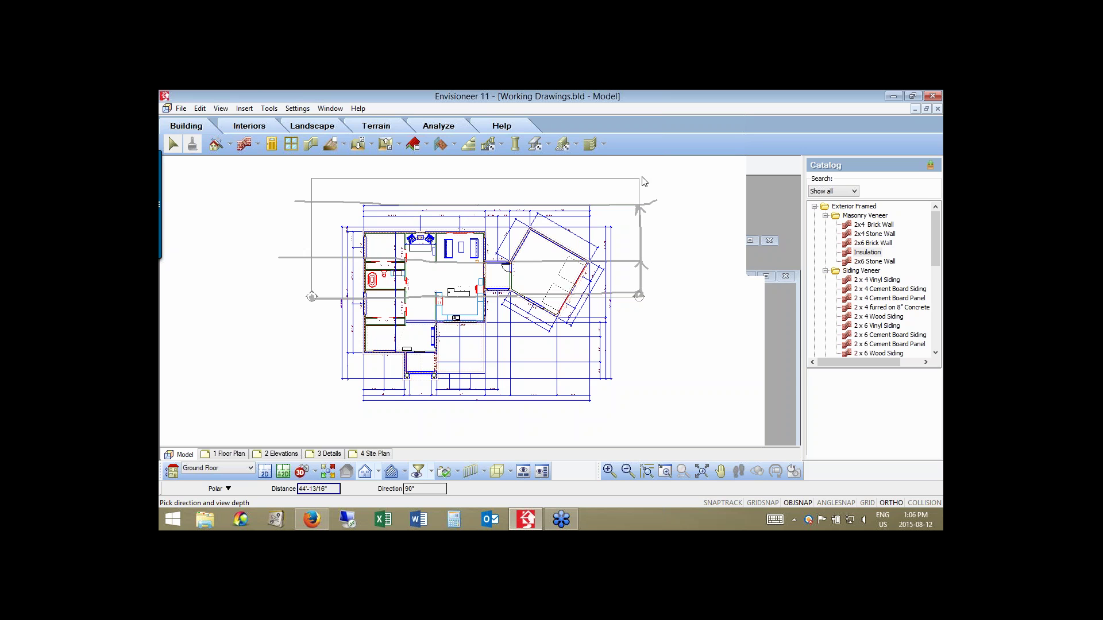
click(642, 207)
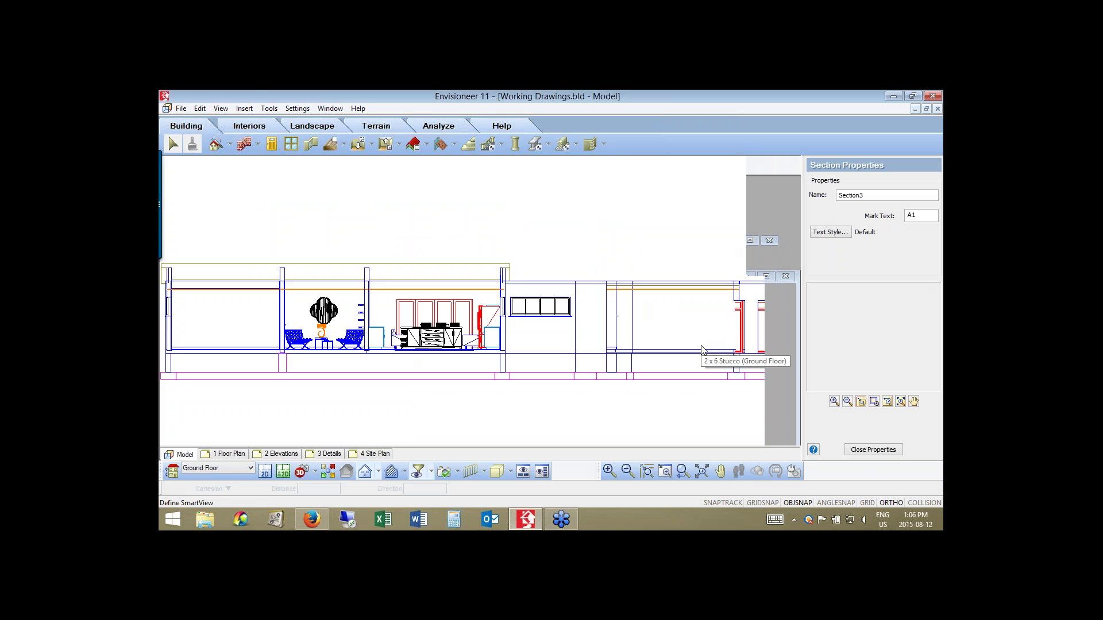
Create a new section cutting lengthwise through the house at the front entrance, looking toward the bedrooms with a view depth of about 45'-6".
click(264, 473)
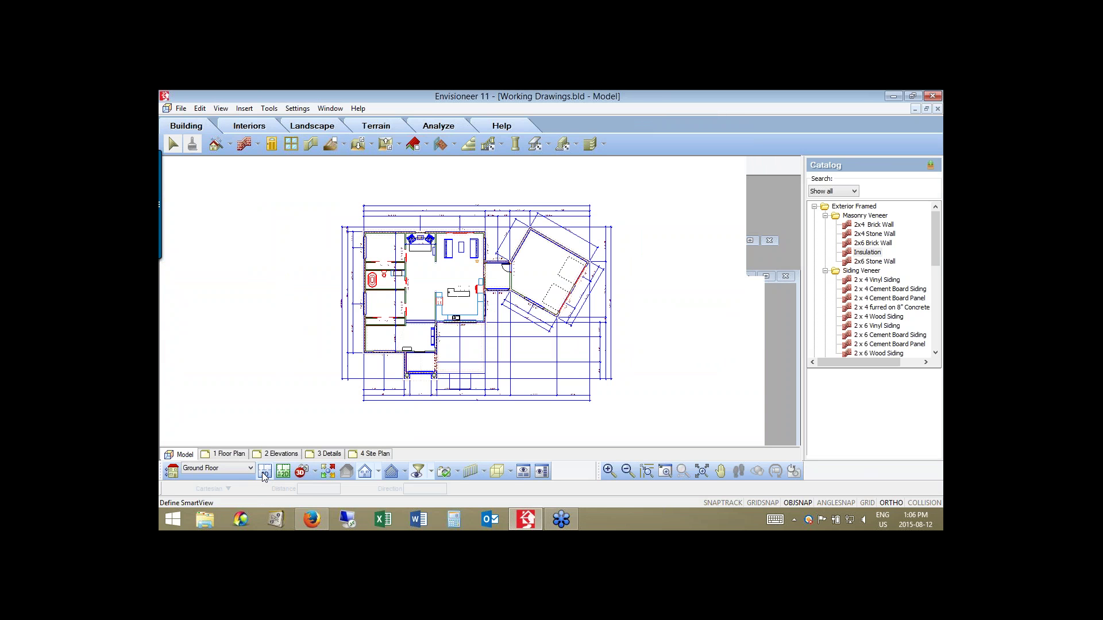
click(405, 475)
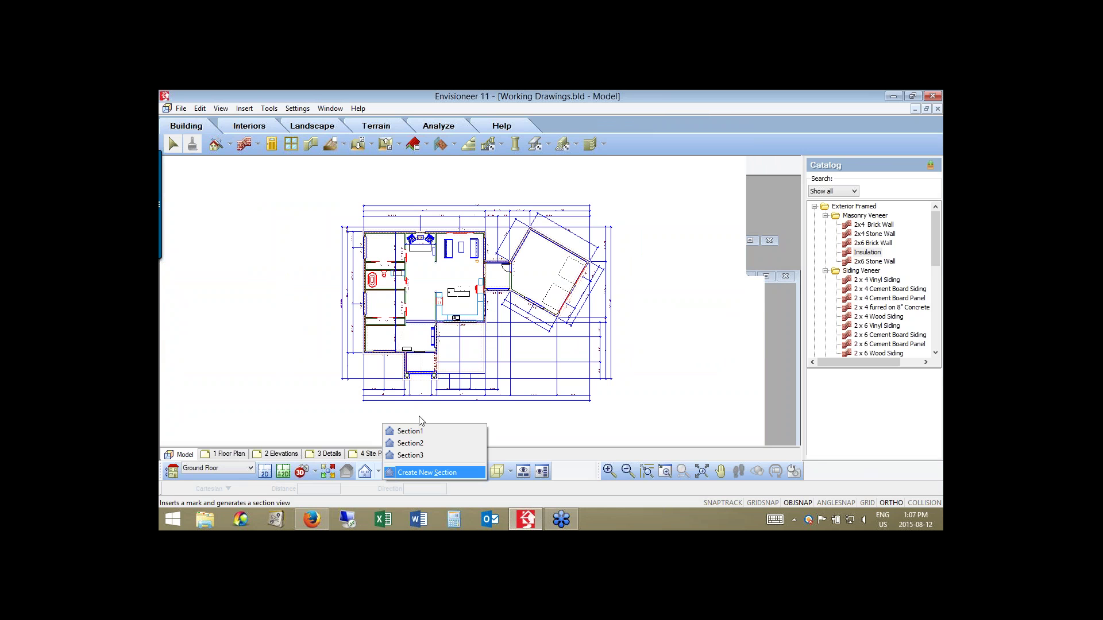
key(Return)
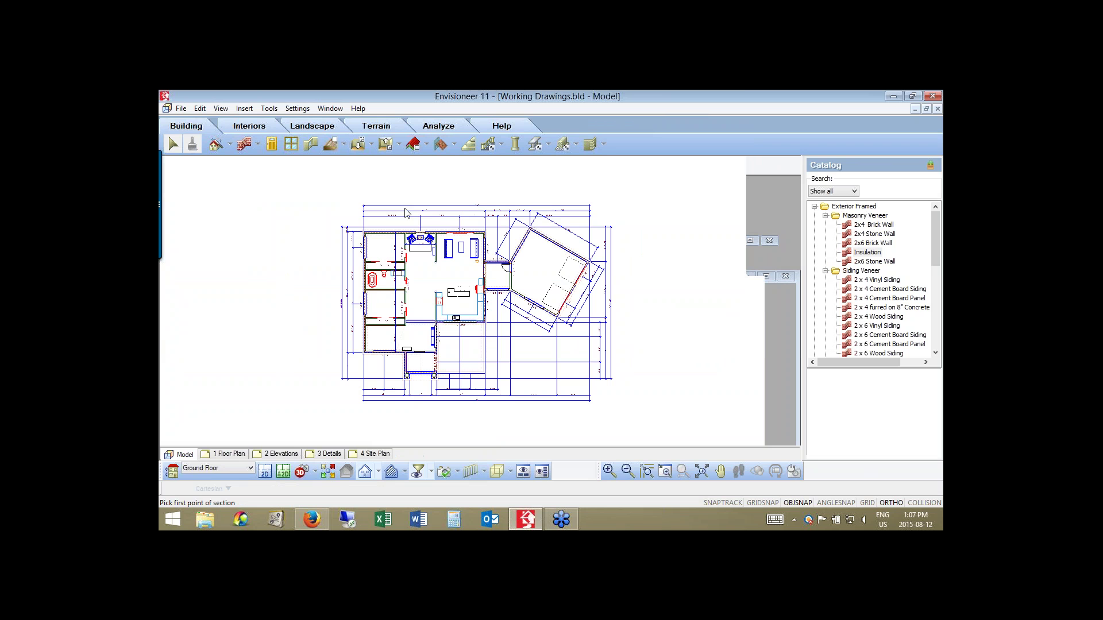
click(405, 213)
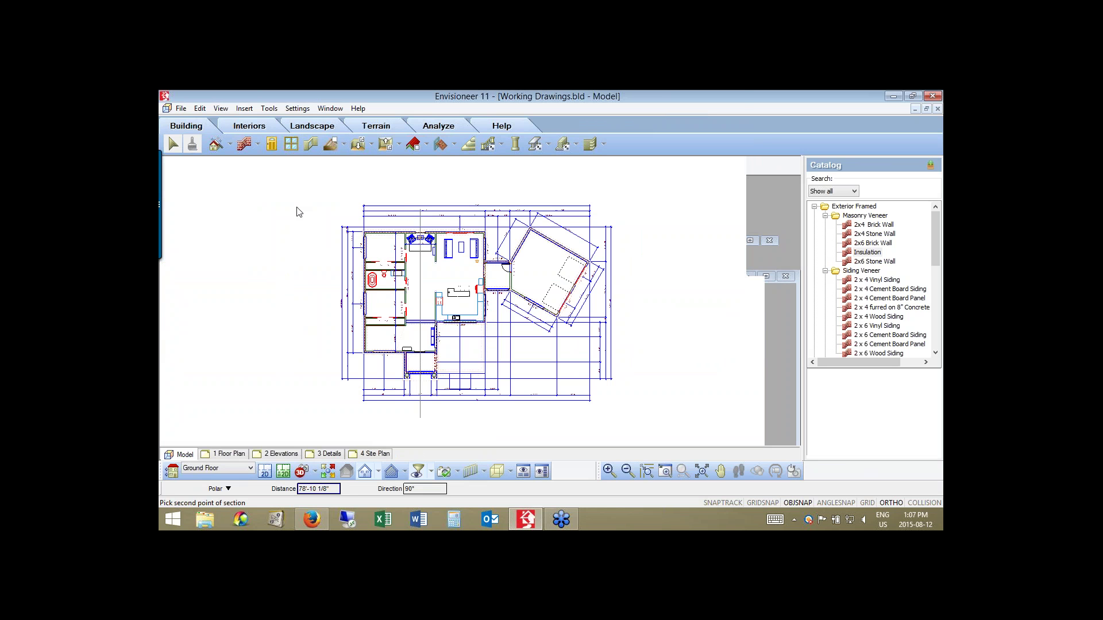
click(298, 212)
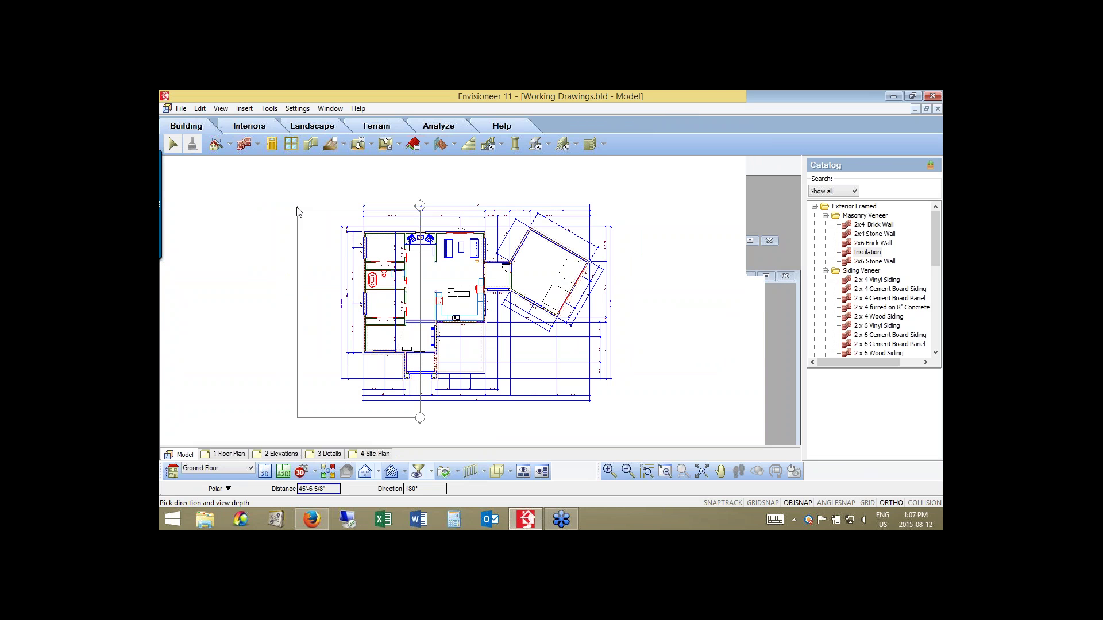
click(298, 212)
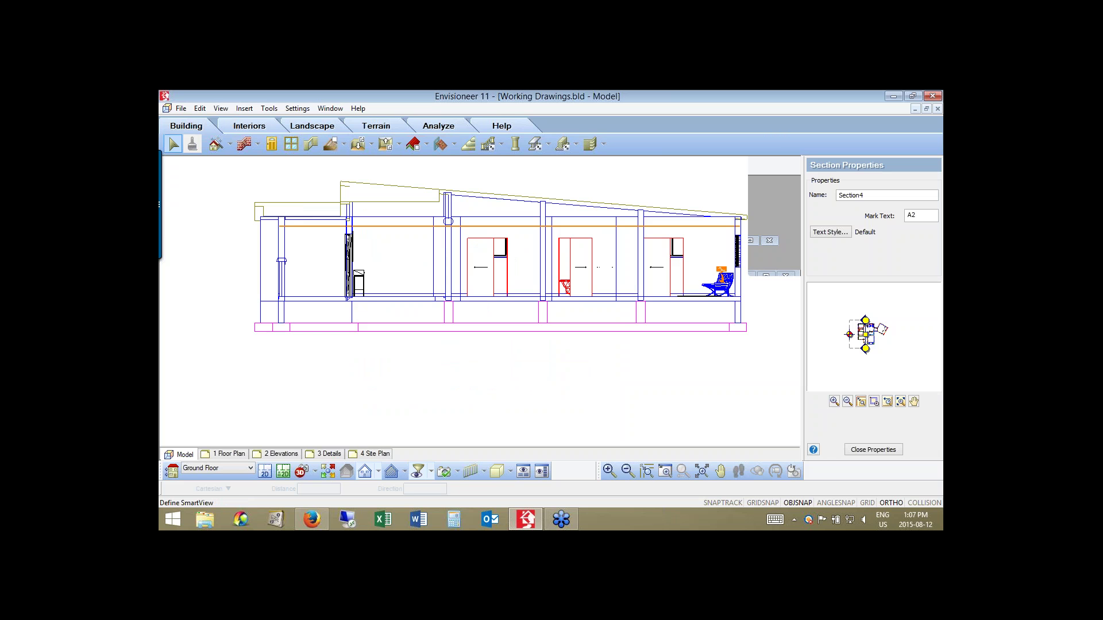
Name the new section "Section Thru Front Door" and return to the floor plan view of the model.
key(ctrl+a)
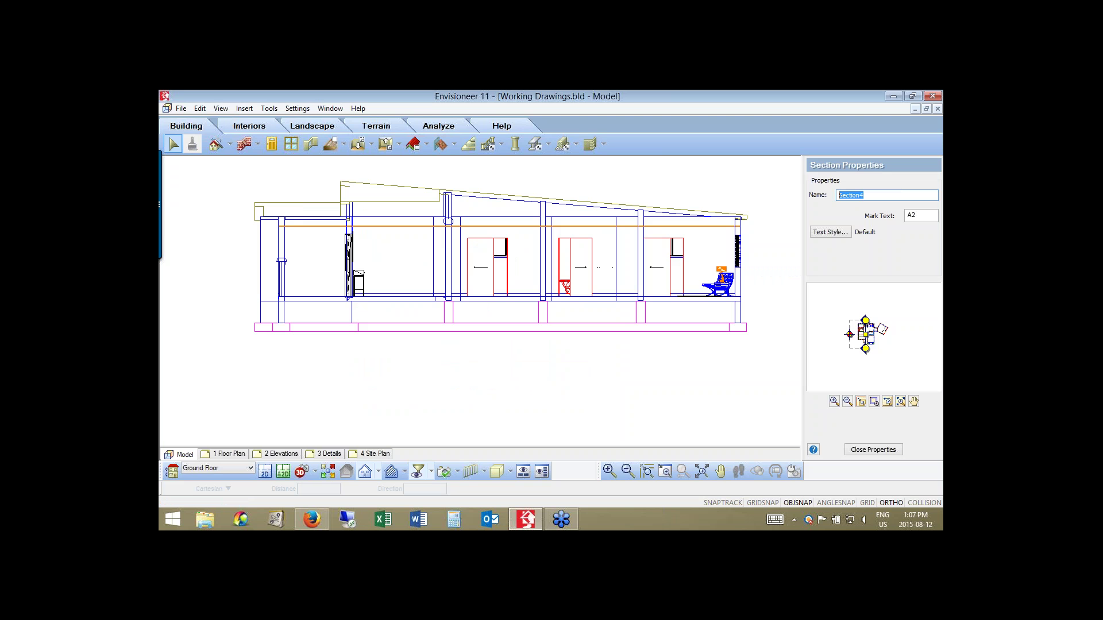
text(Section Y)
key(BackSpace)
text(Thru Fron )
text(t Door)
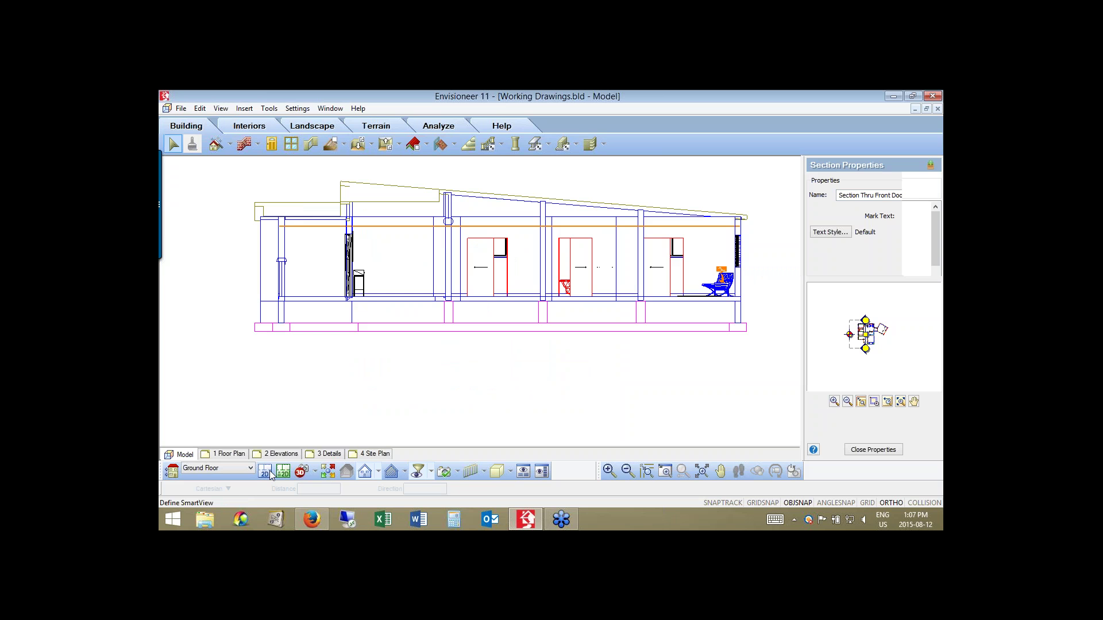
click(873, 449)
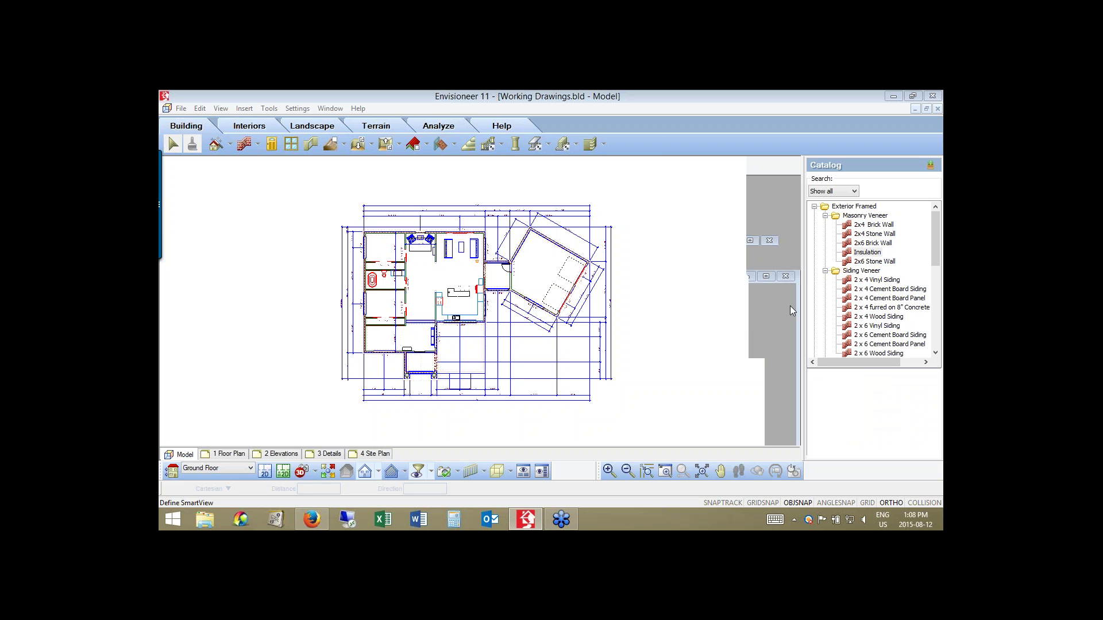
Mark up red pen arrows from Model to the 1 Floor Plan, 2 Elevations, 3 Details and 4 Site Plan sheets, and erase the markup.
click(779, 248)
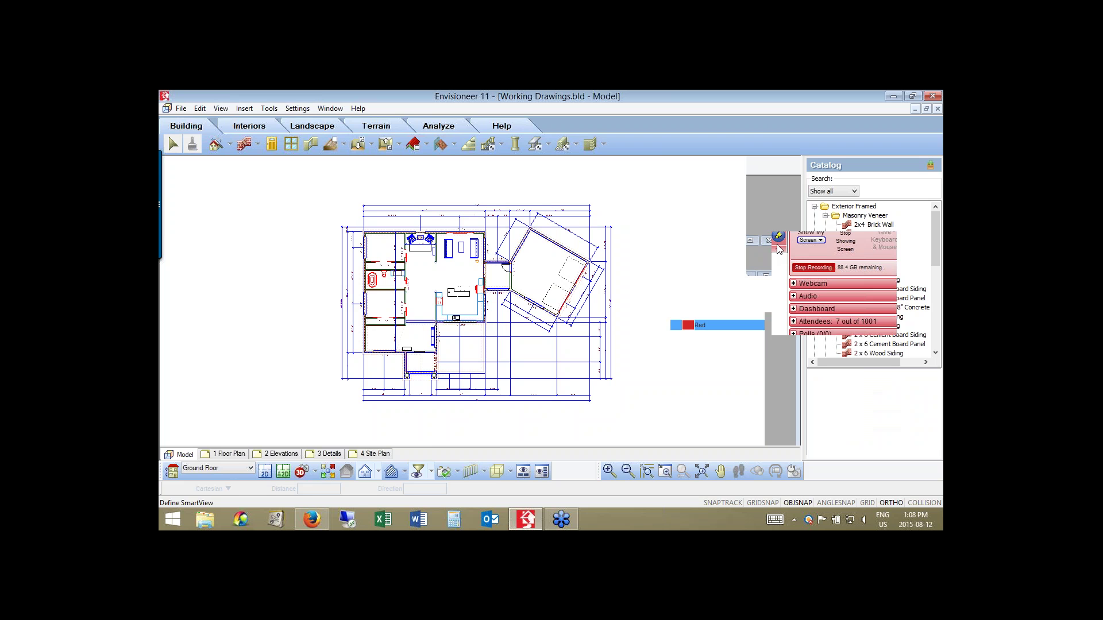
click(779, 236)
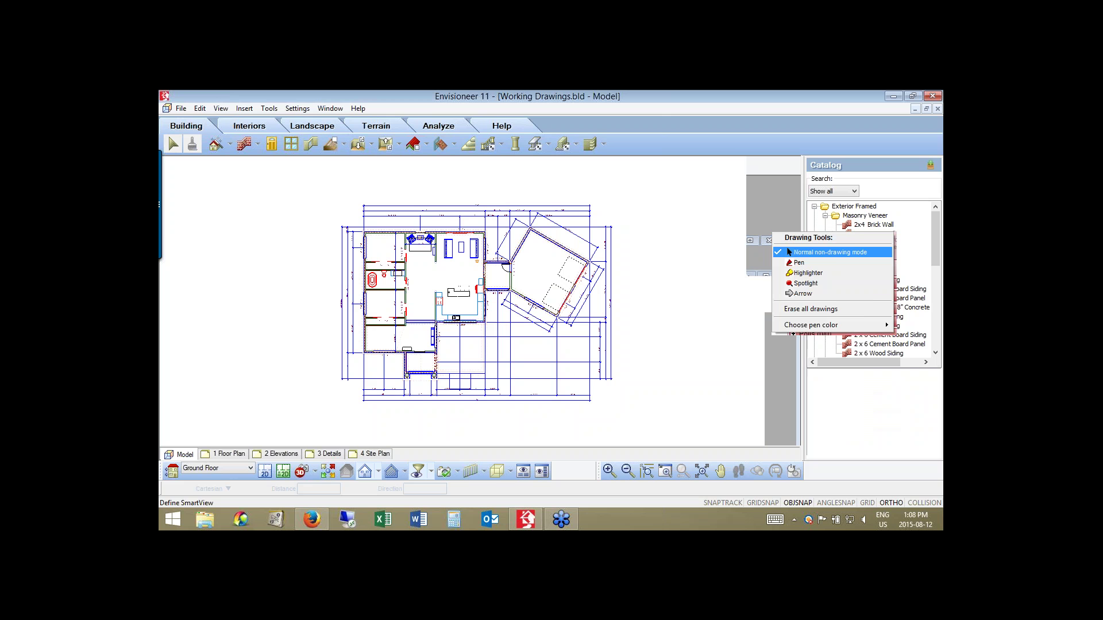
click(798, 262)
mouse_move(189, 432)
mouse_down()
mouse_move(165, 432)
mouse_move(216, 438)
mouse_up()
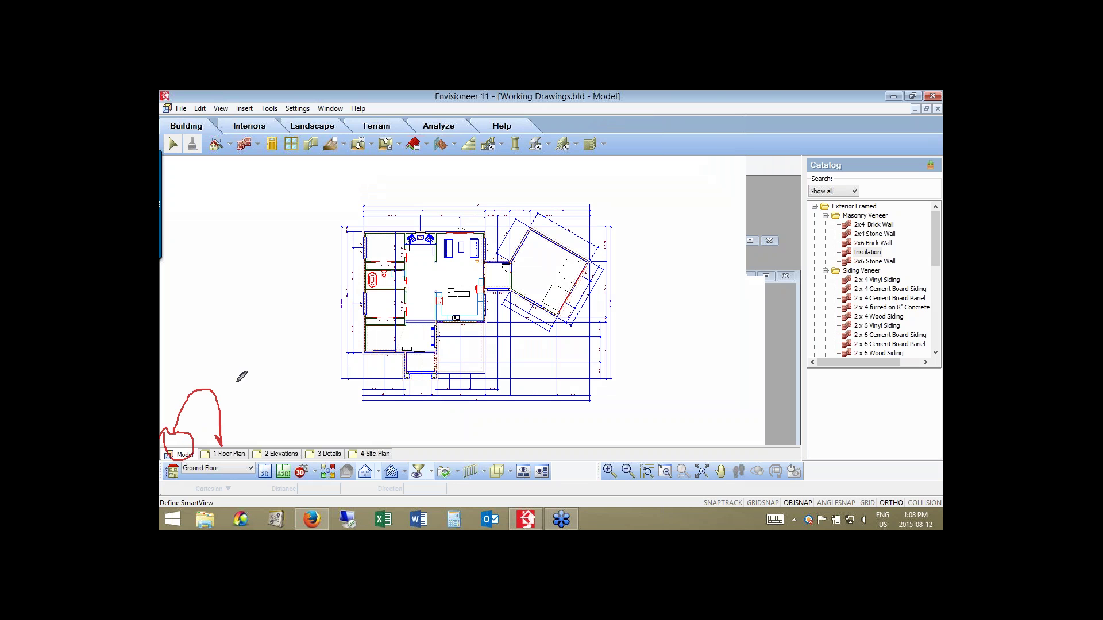
mouse_move(213, 393)
mouse_down()
mouse_move(261, 393)
mouse_move(274, 446)
mouse_up()
drag(252, 386, 326, 447)
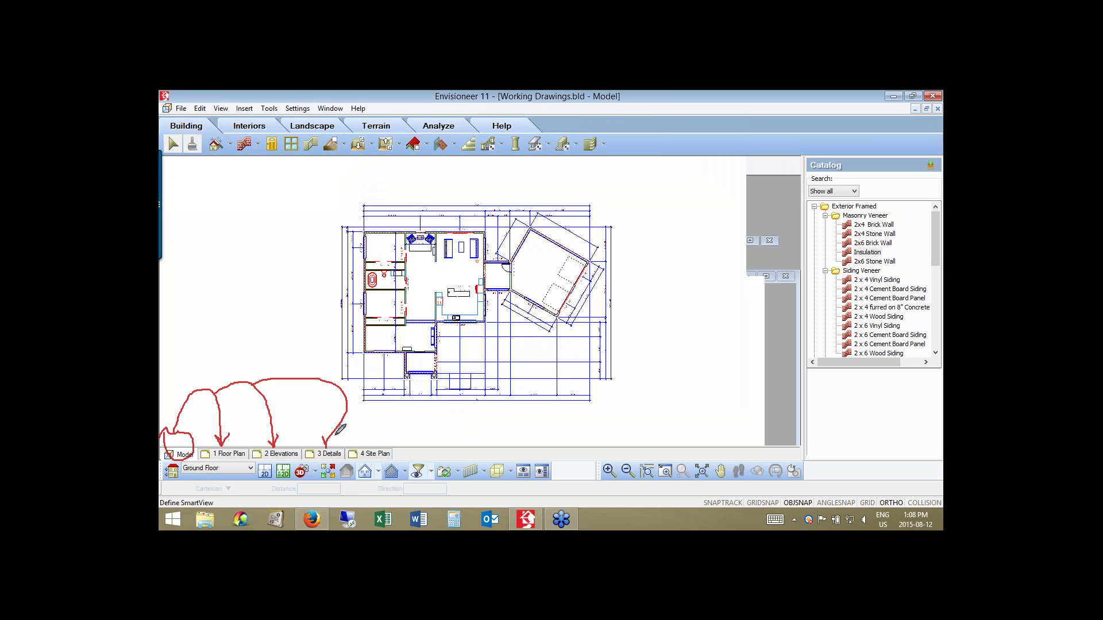
drag(321, 379, 385, 440)
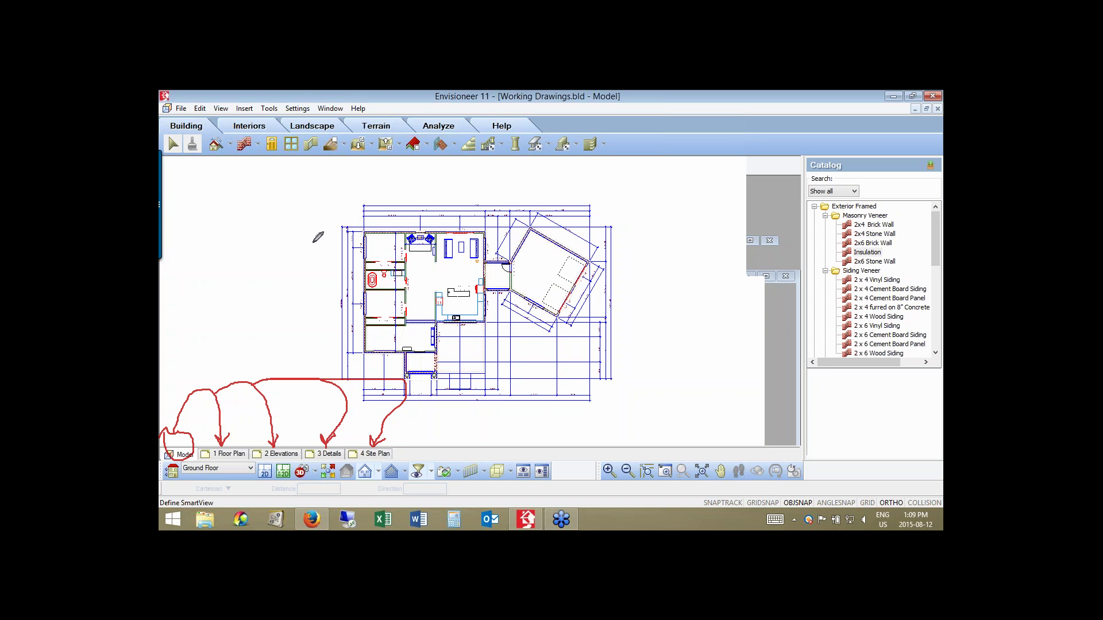
click(789, 309)
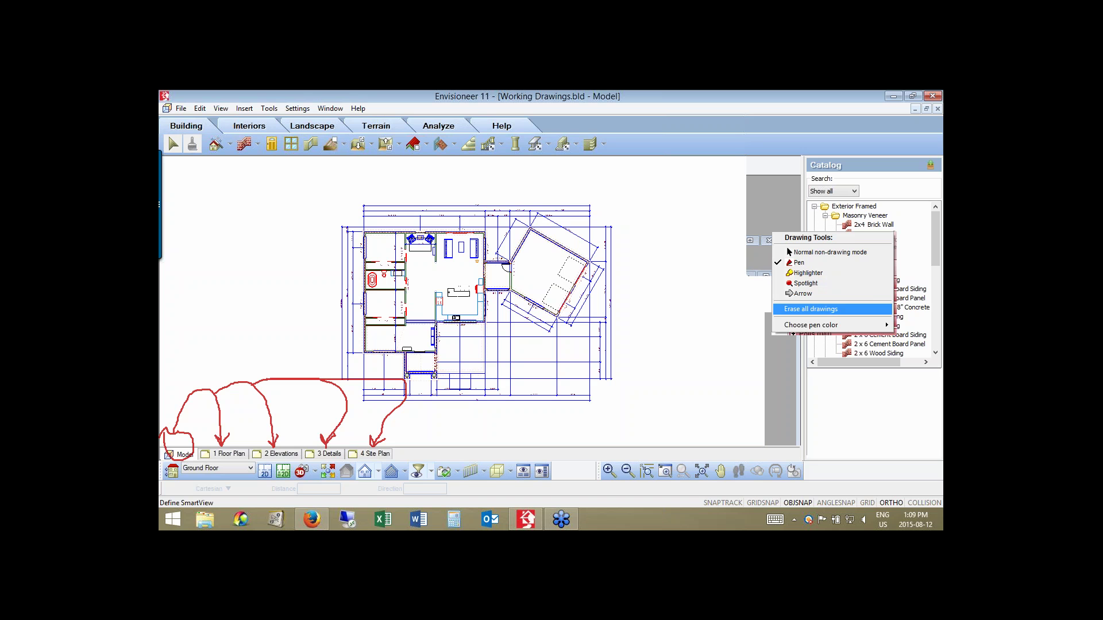
click(810, 309)
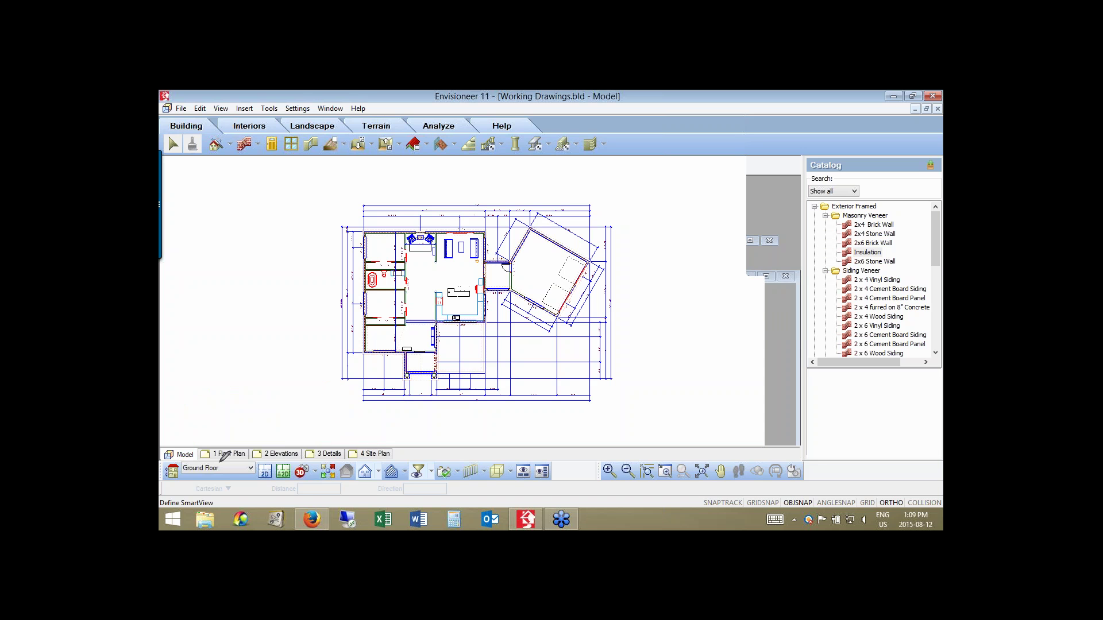
Circle the 1 Floor Plan sheet in red pen and open that sheet.
mouse_move(223, 439)
mouse_down()
mouse_move(205, 460)
mouse_move(247, 443)
mouse_up()
right_click(252, 341)
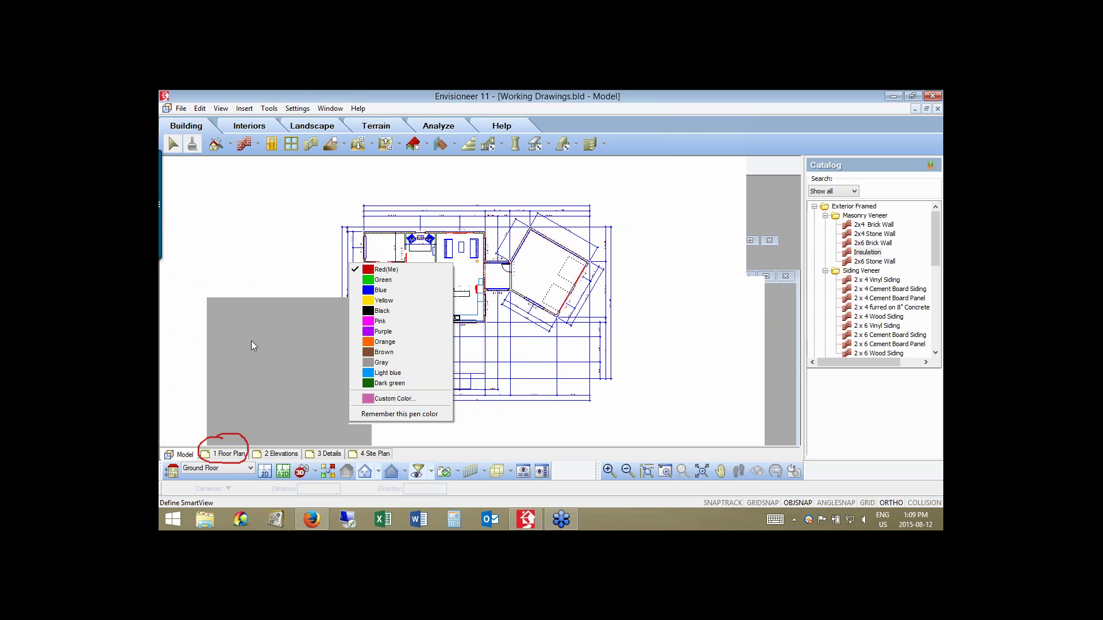
click(251, 340)
click(228, 454)
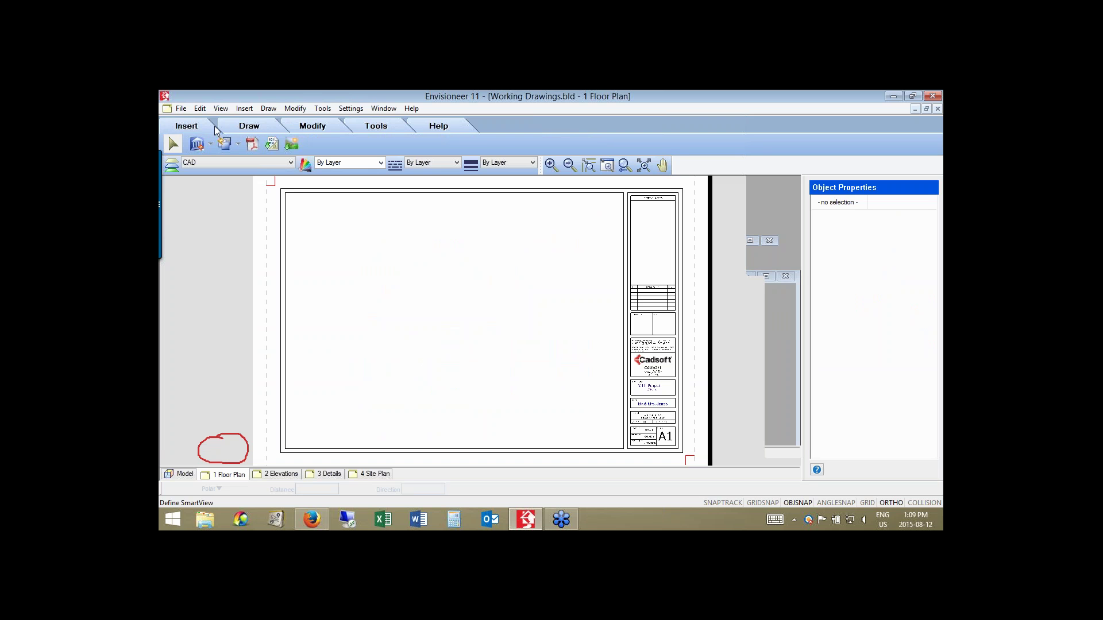
click(382, 124)
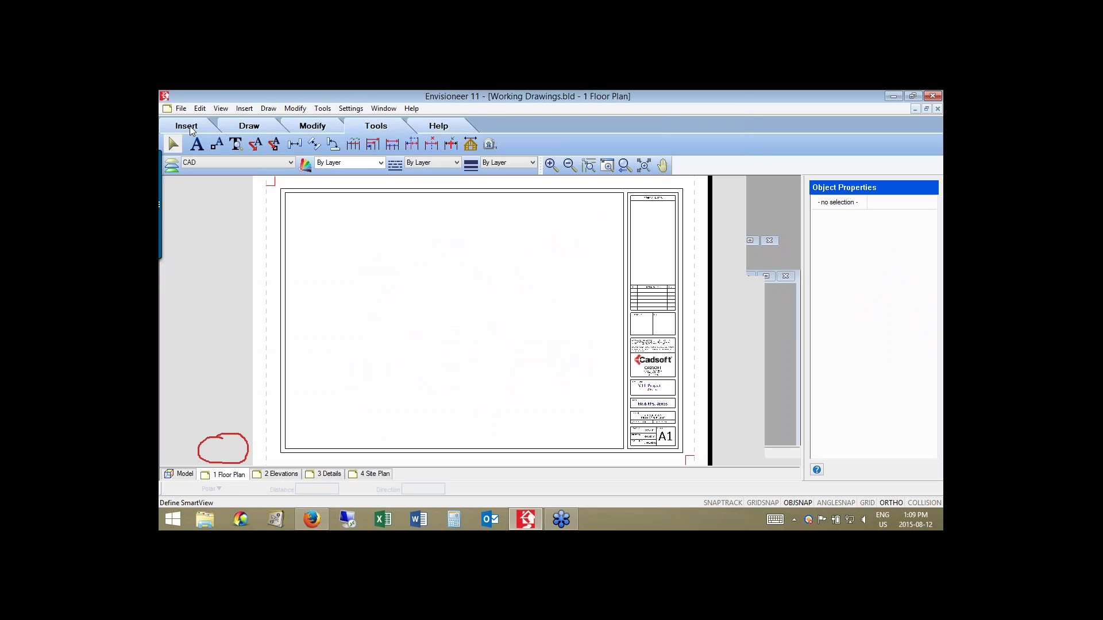
click(190, 128)
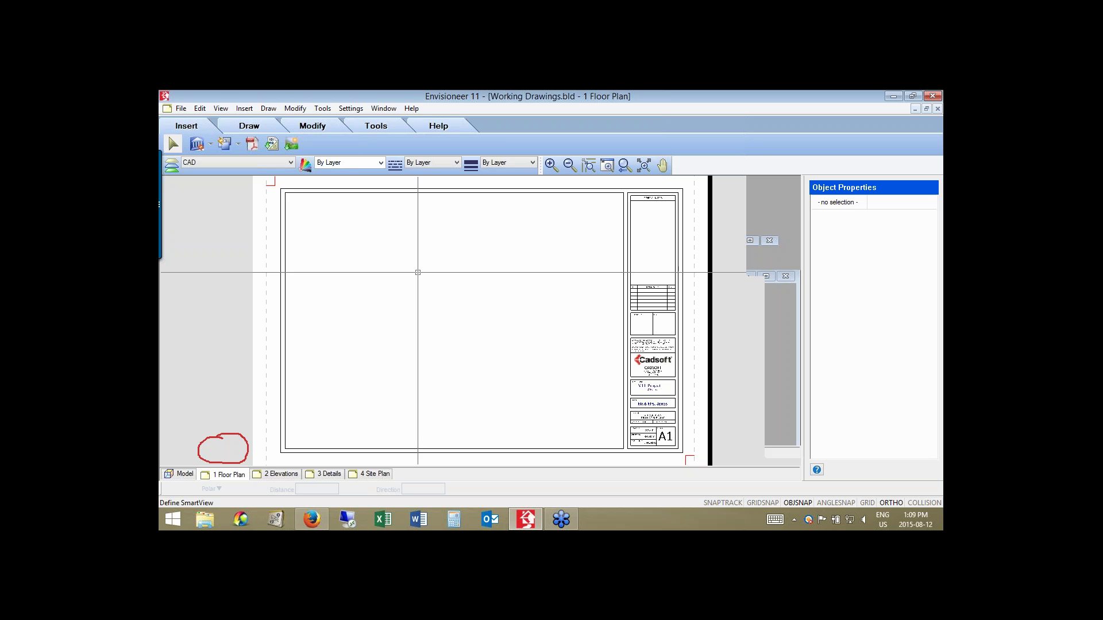
Inspect the floor plan sheet's title block up close, including its project, client, drawing and sheet fields.
click(674, 303)
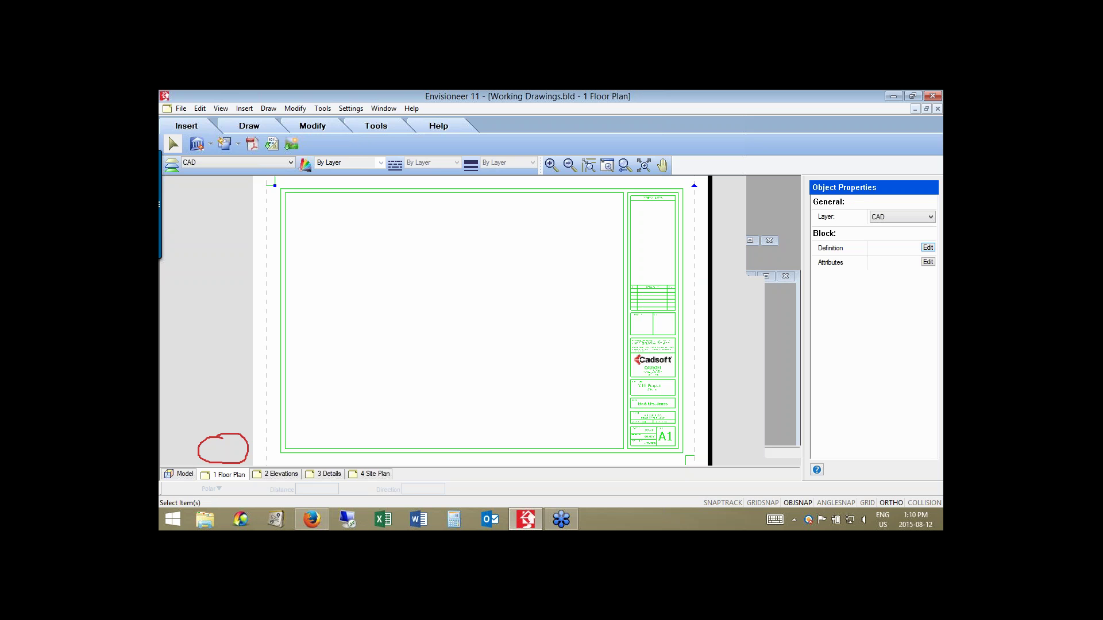
click(606, 166)
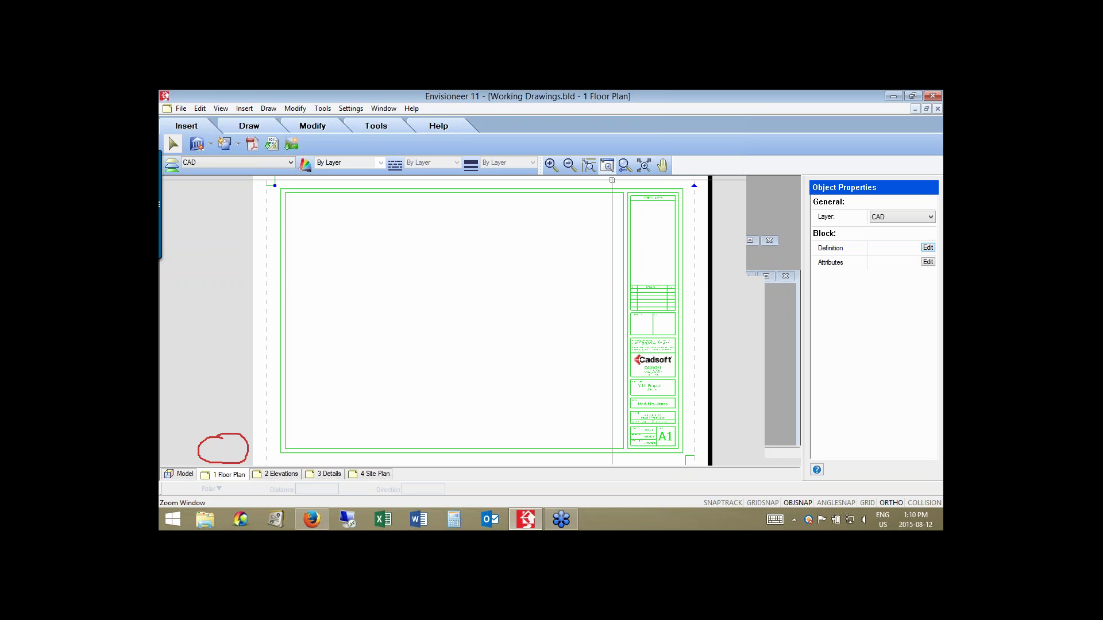
key(Escape)
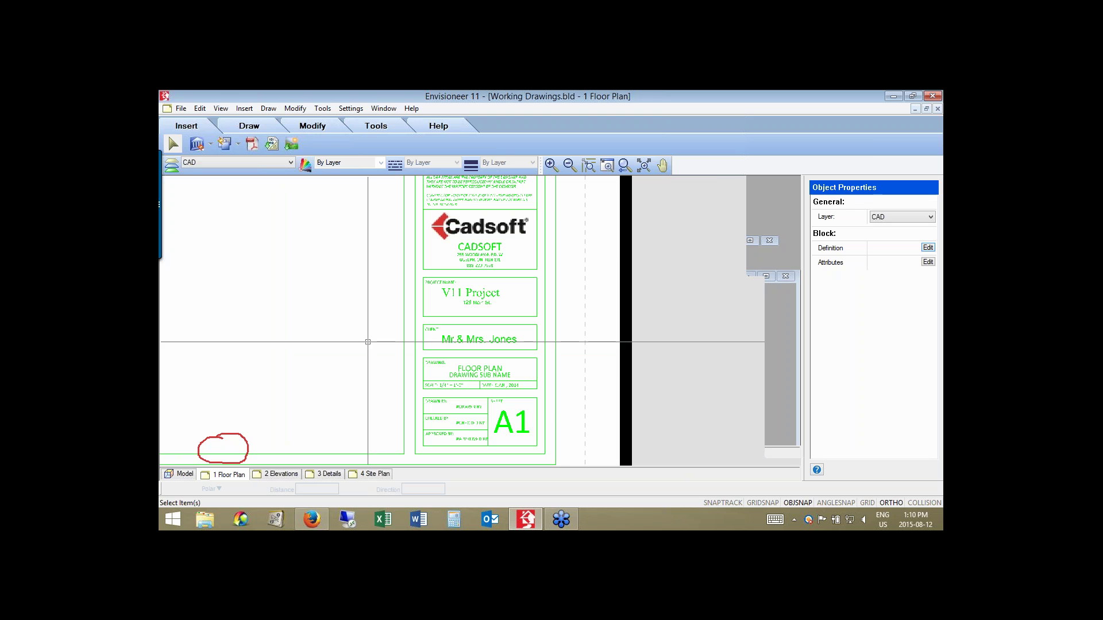
key(Escape)
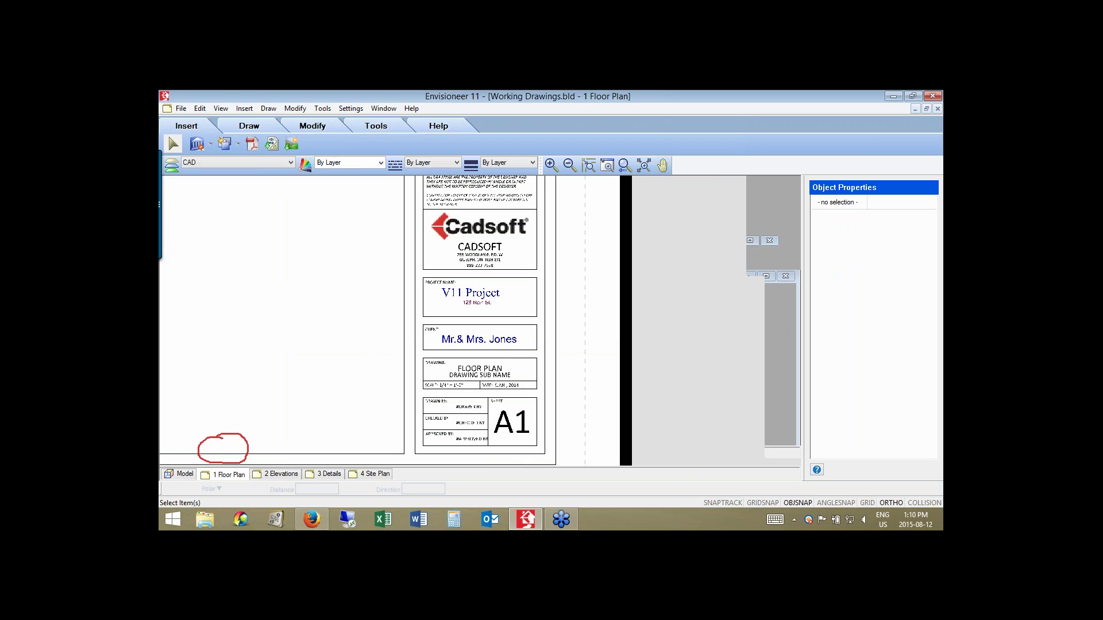
Open the Project Manager and place its dialog beside the title block so both can be compared.
key(alt)
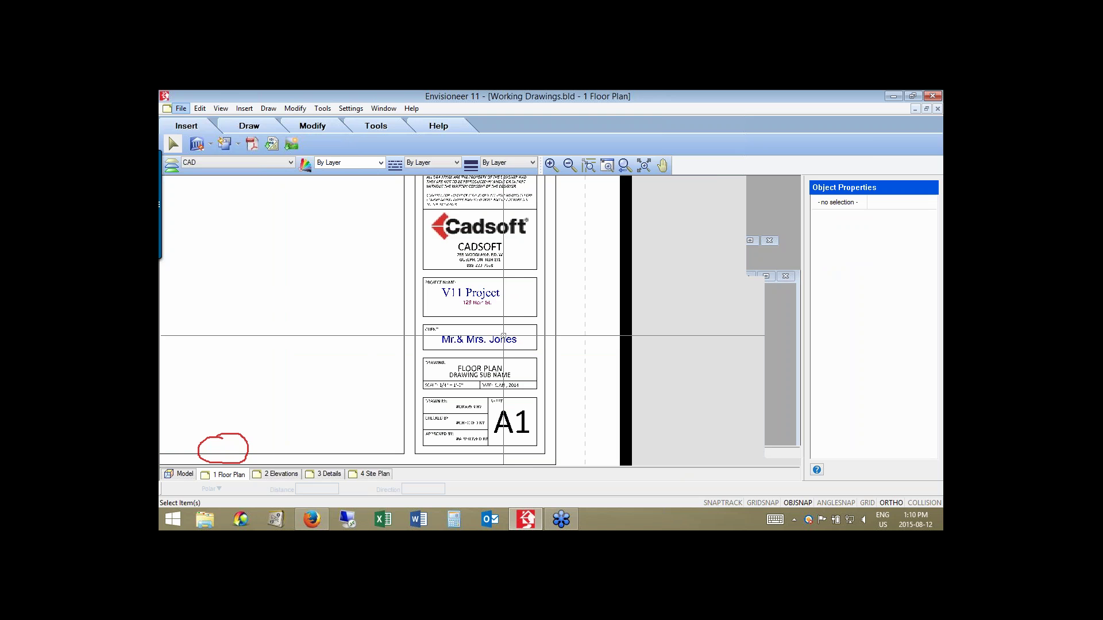
key(f)
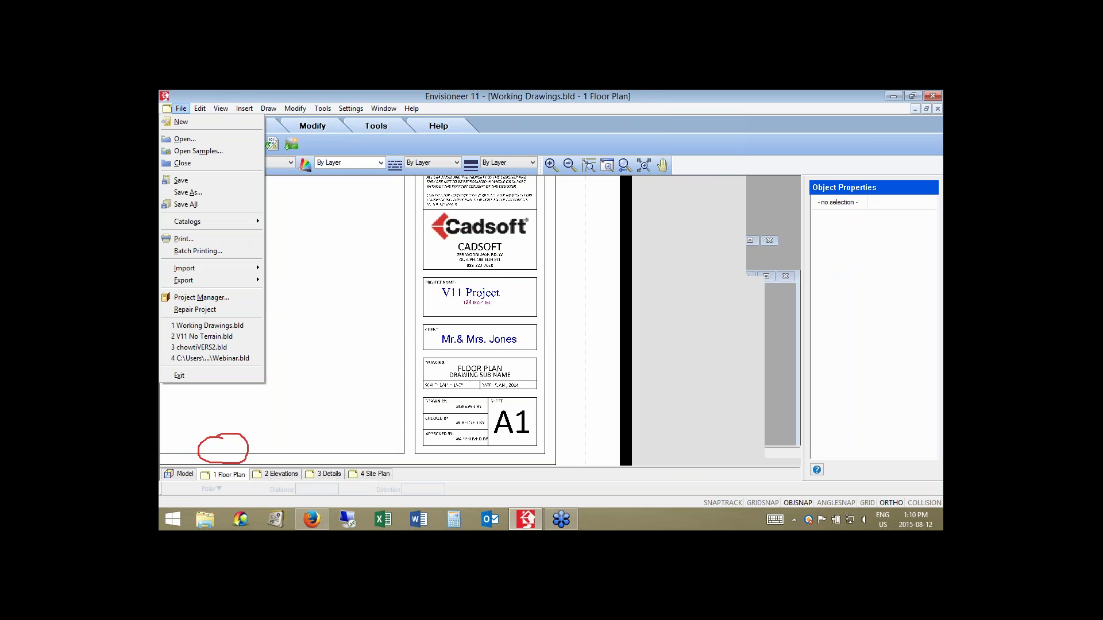
click(202, 298)
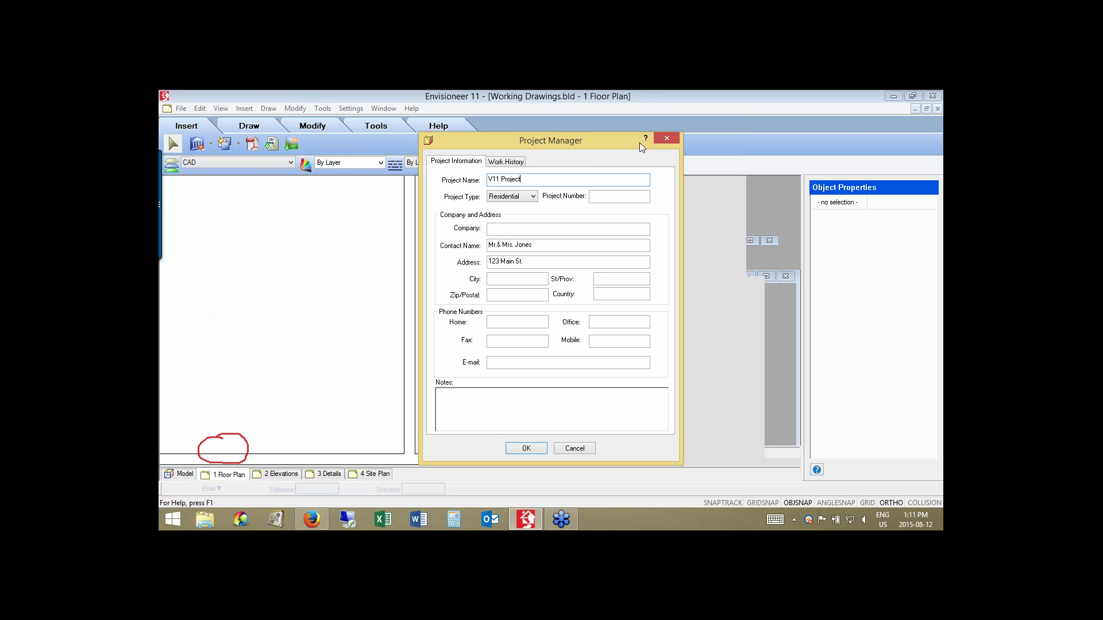
drag(639, 142, 752, 141)
Link the title block's project name, client and address to the matching Project Manager fields in red pen, and erase the markup.
right_click(774, 235)
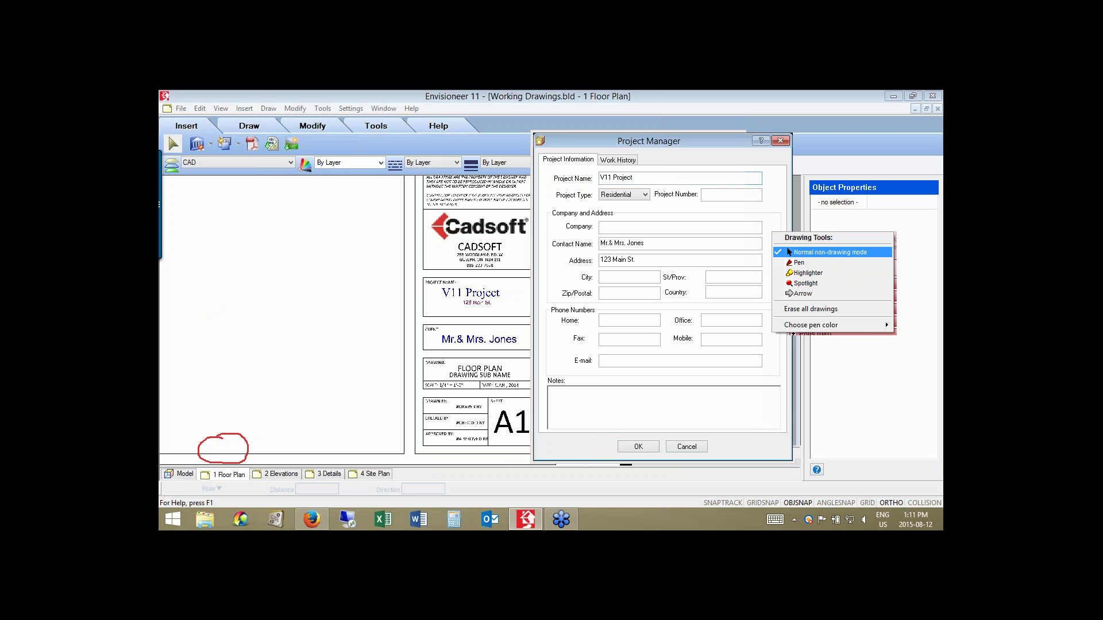
click(799, 263)
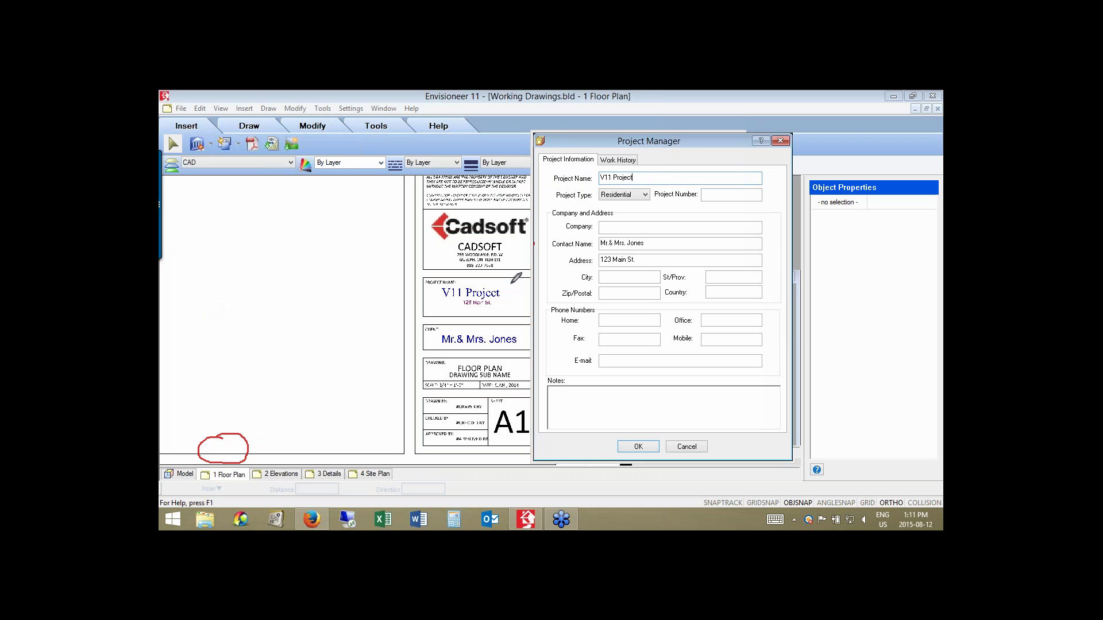
drag(505, 289, 600, 178)
mouse_move(600, 244)
mouse_down()
mouse_move(560, 345)
mouse_move(519, 345)
mouse_up()
drag(518, 301, 599, 261)
drag(518, 301, 497, 303)
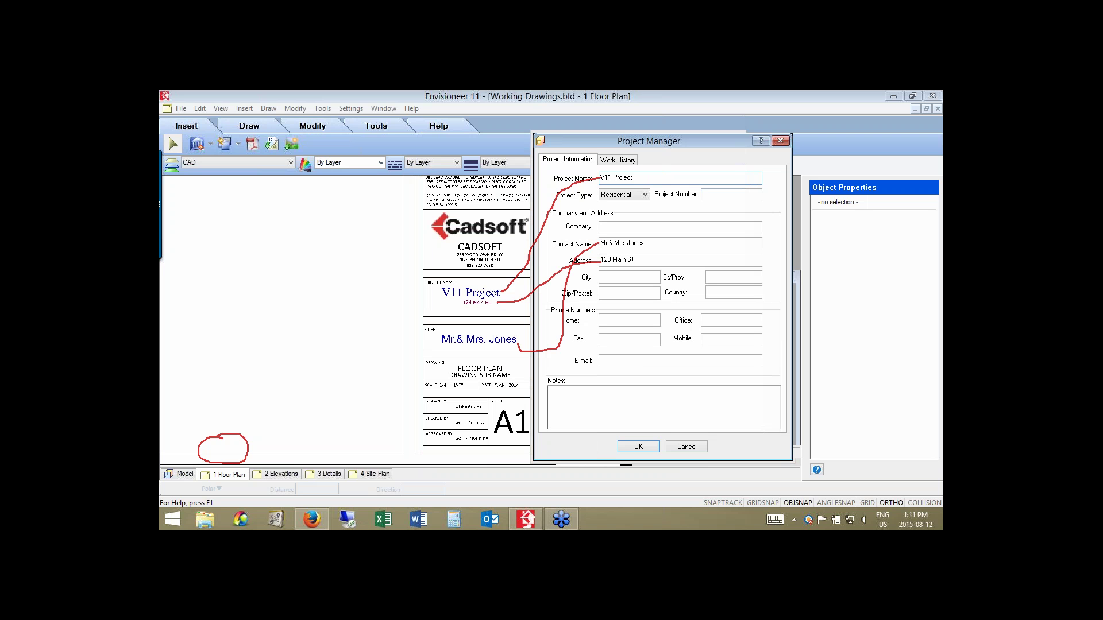
right_click(655, 271)
click(669, 267)
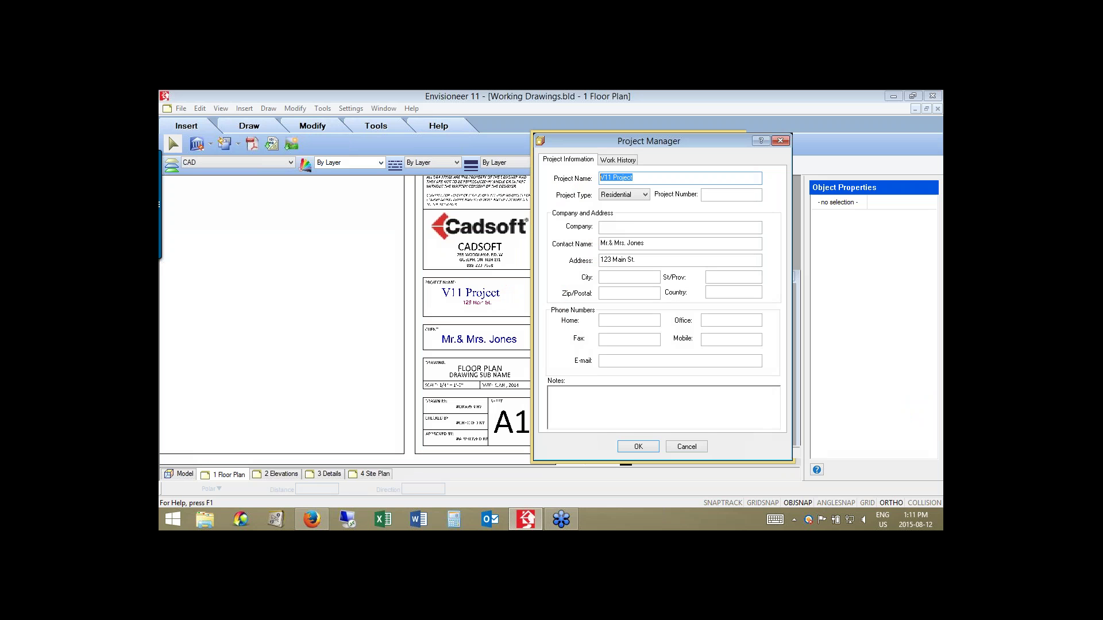
Set the project name to "New Residence" and apply the project information to the title block.
text(New Residence)
click(637, 448)
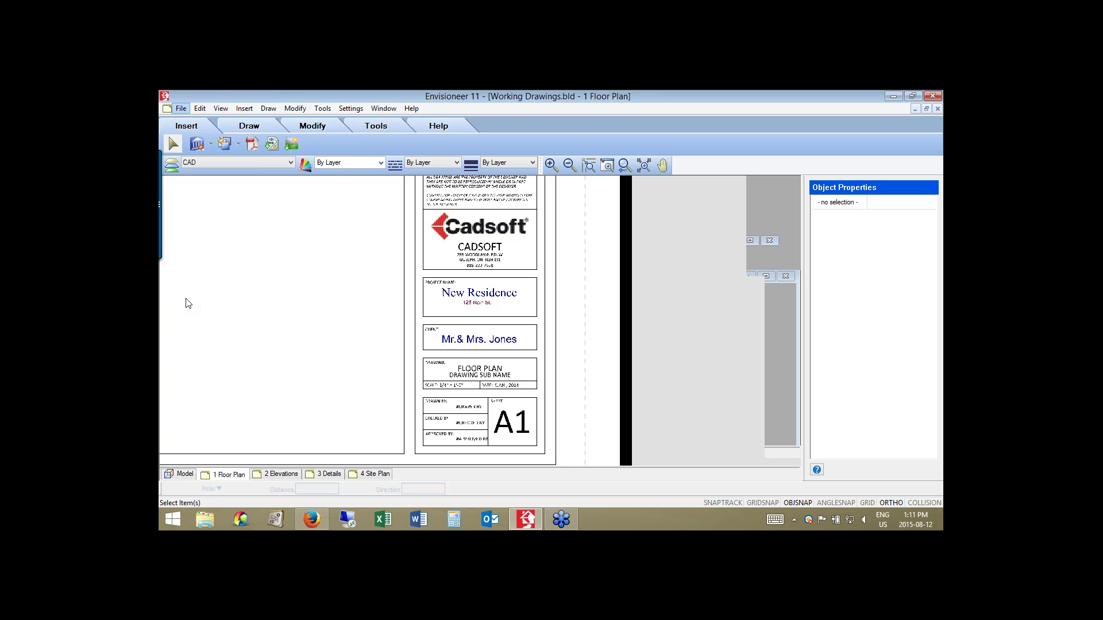
Select the title block on the floor plan sheet and open its block definition for editing.
key(alt+f)
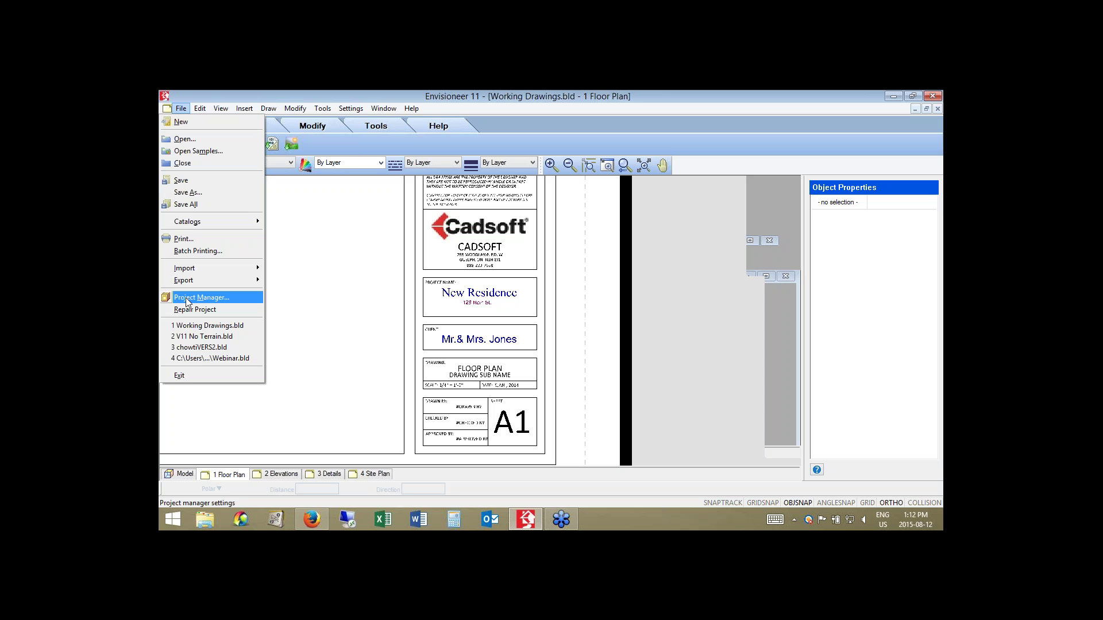
click(330, 292)
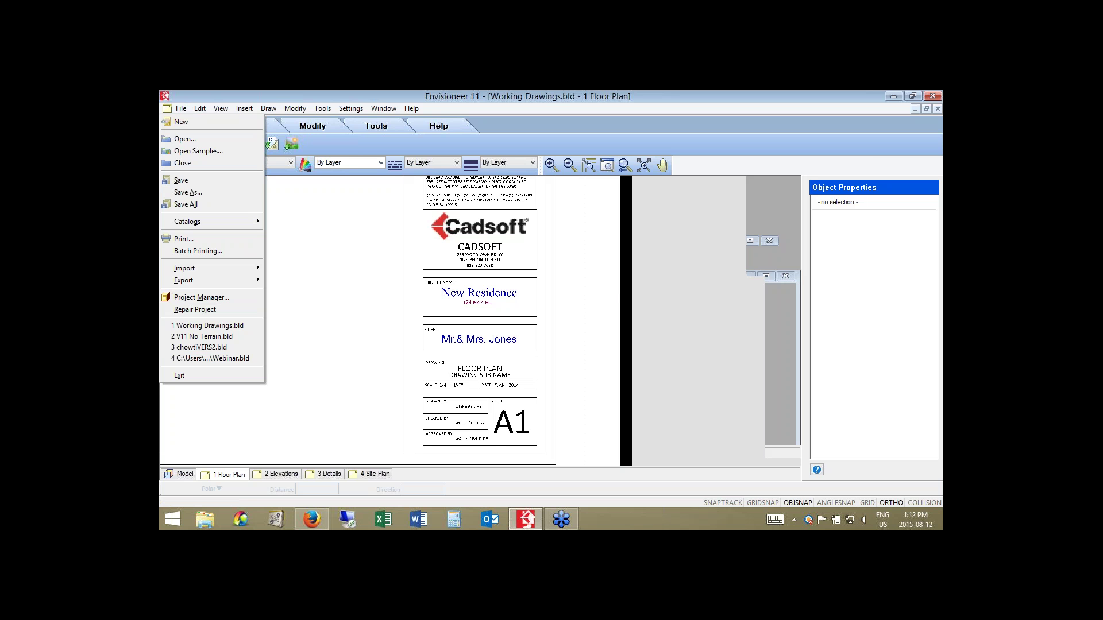
click(462, 293)
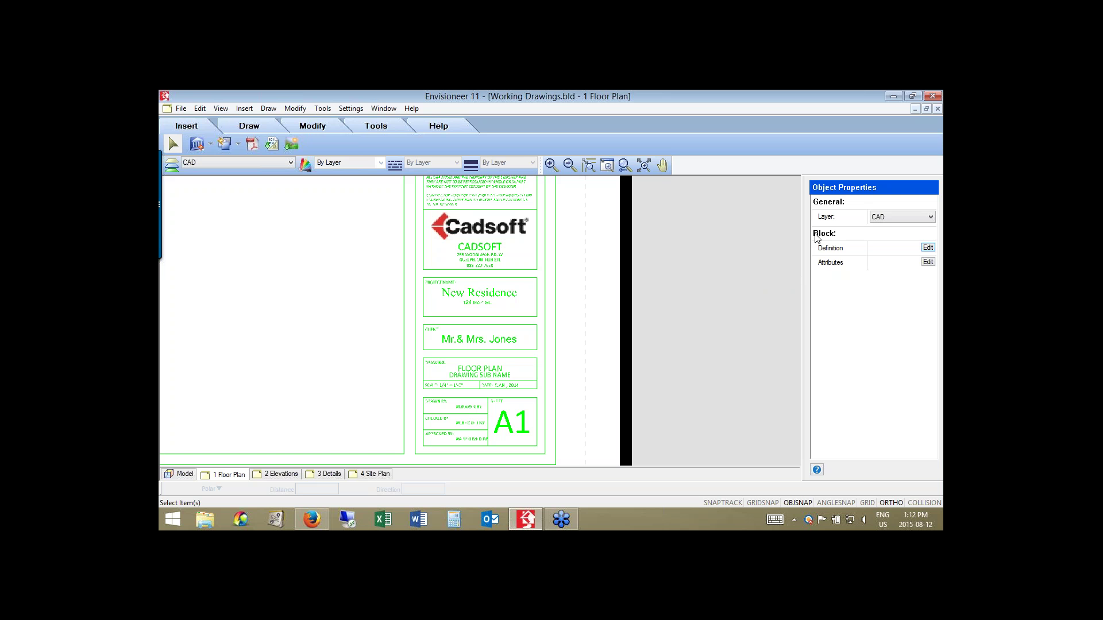
click(923, 248)
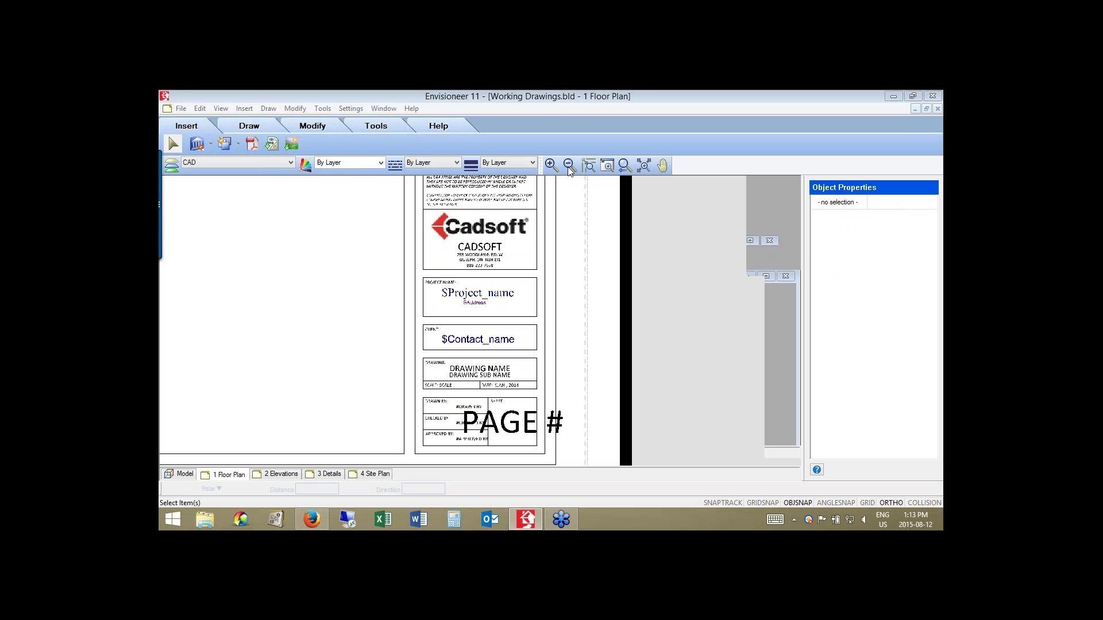
Delete the Cadsoft logo above the company name in the title block definition.
click(554, 207)
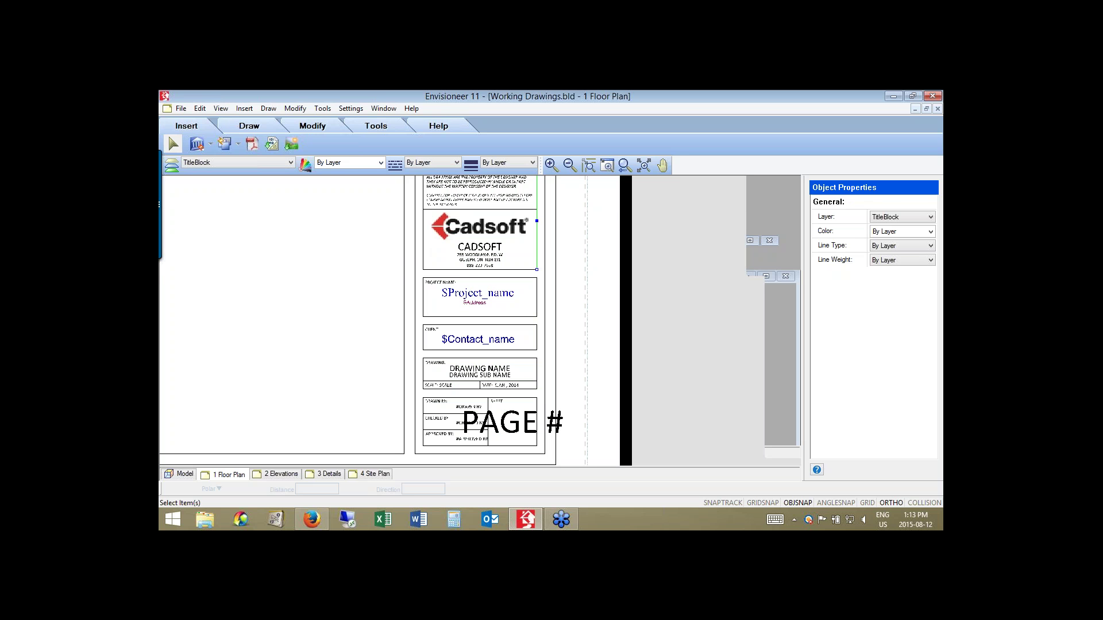
click(499, 250)
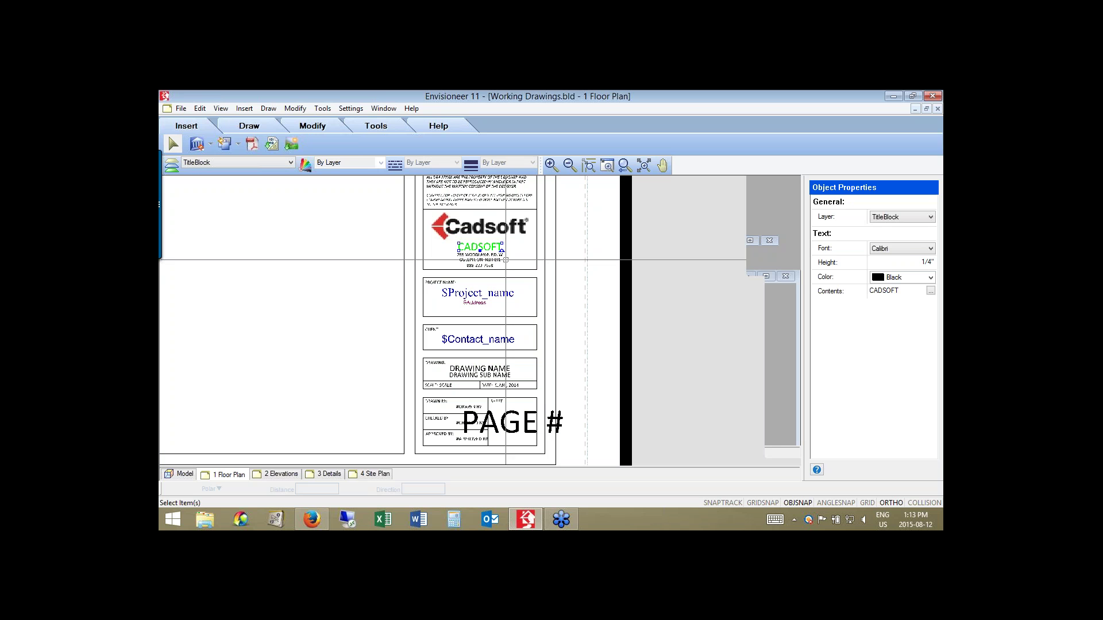
click(480, 230)
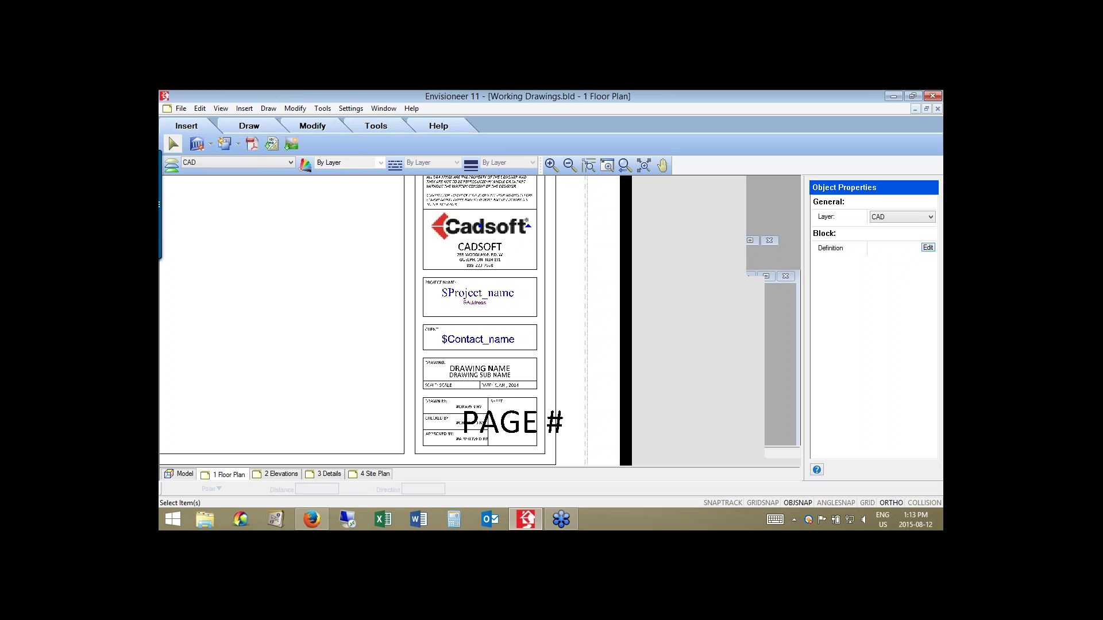
key(Escape)
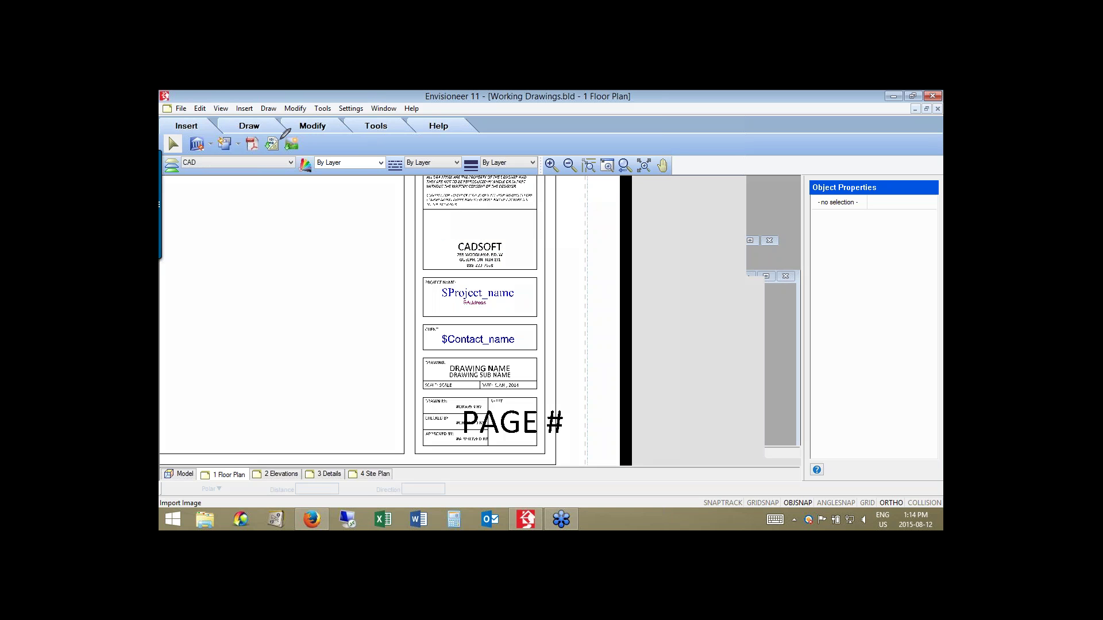
Circle the Import Image tool in red pen and write "jpg bmp tga" beside it.
drag(280, 141, 308, 147)
mouse_move(305, 143)
mouse_down()
mouse_move(329, 137)
mouse_move(324, 149)
mouse_move(337, 153)
mouse_move(348, 138)
mouse_move(347, 155)
mouse_move(423, 147)
mouse_up()
mouse_move(423, 154)
mouse_down()
mouse_move(432, 148)
mouse_move(421, 164)
mouse_move(441, 155)
mouse_up()
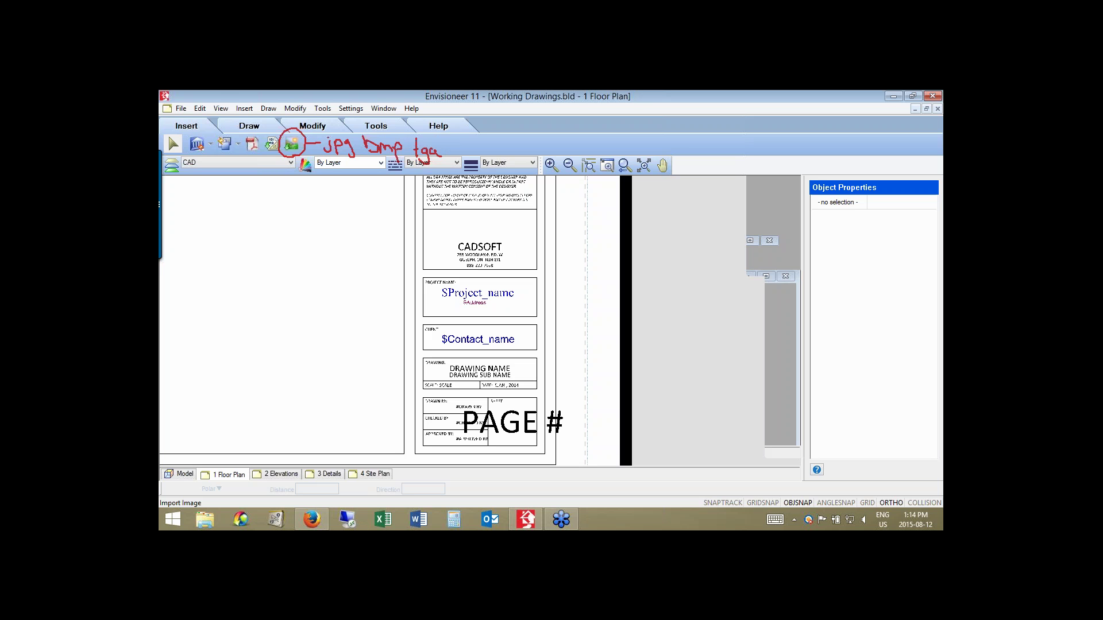
Import the image Diamond.jpg from the Logos folder as the replacement logo.
click(291, 145)
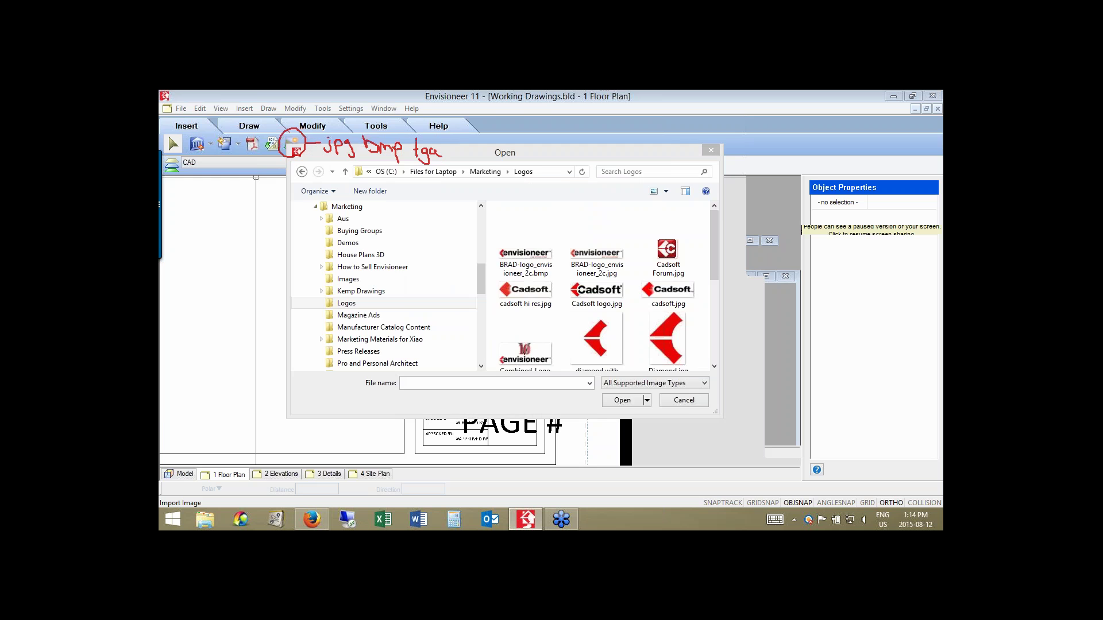
drag(517, 152, 353, 154)
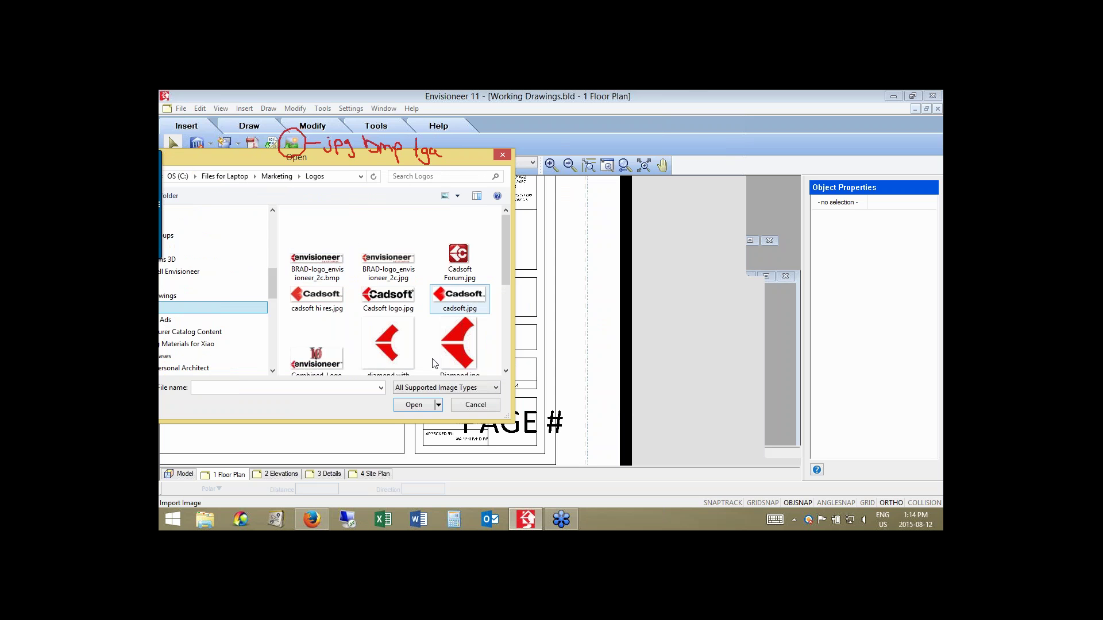
click(459, 343)
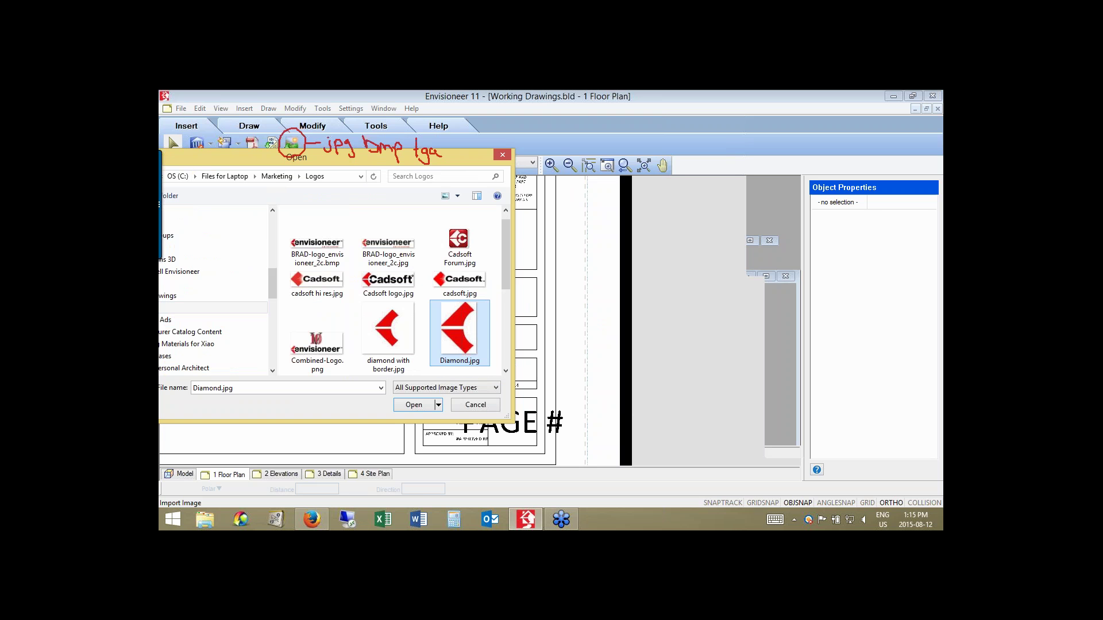
key(Return)
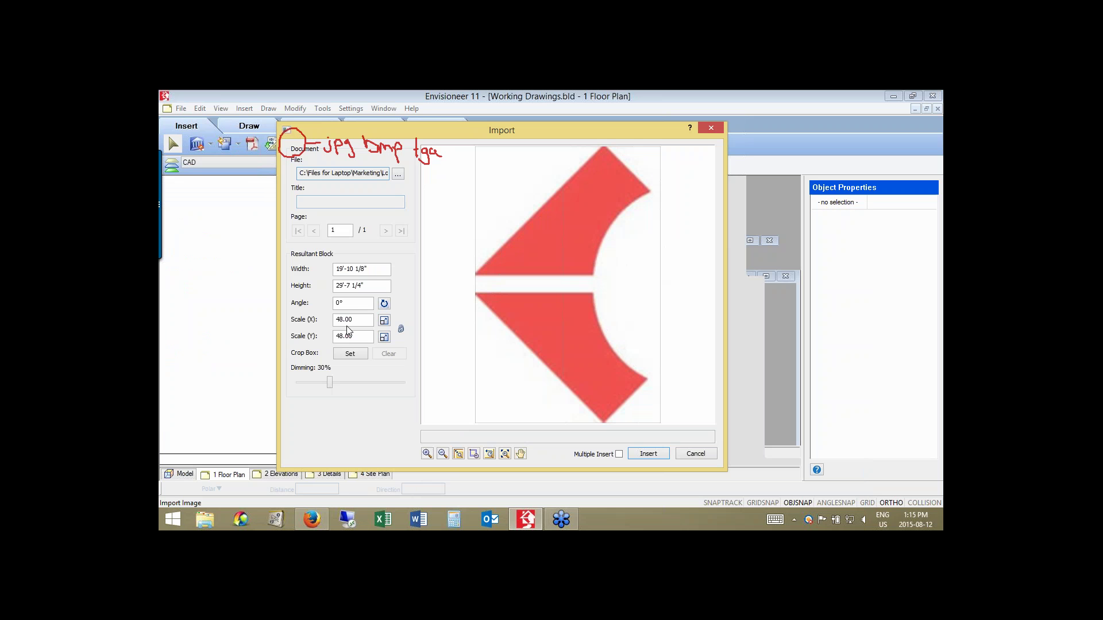
Set the imported image's scale to 2 and place it above the company name in the title block.
click(351, 319)
text(2)
key(Tab)
key(Return)
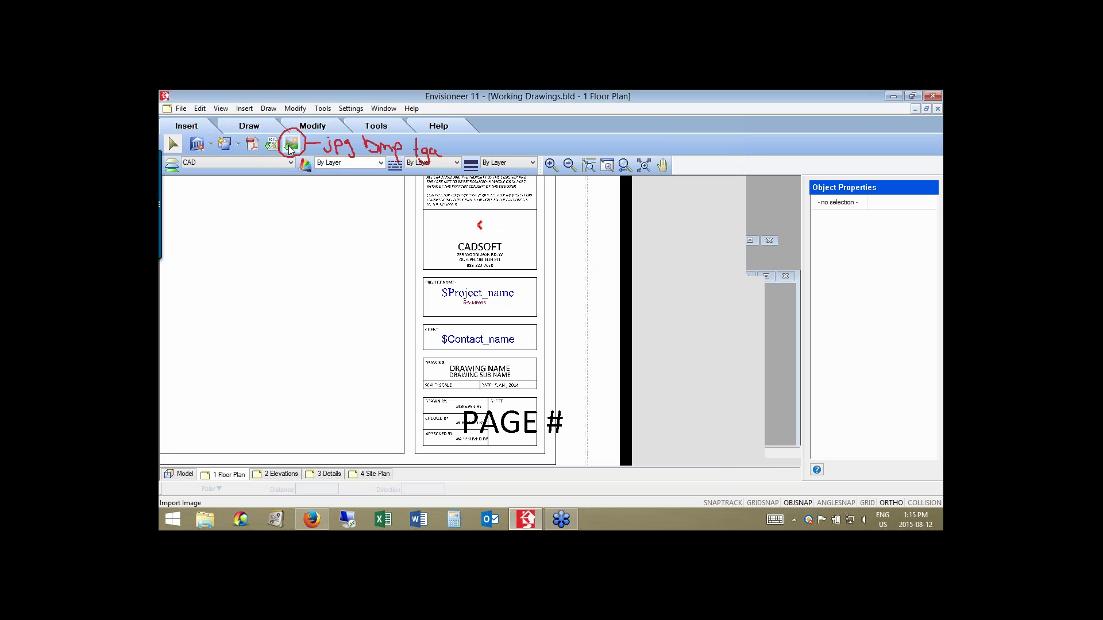
key(Escape)
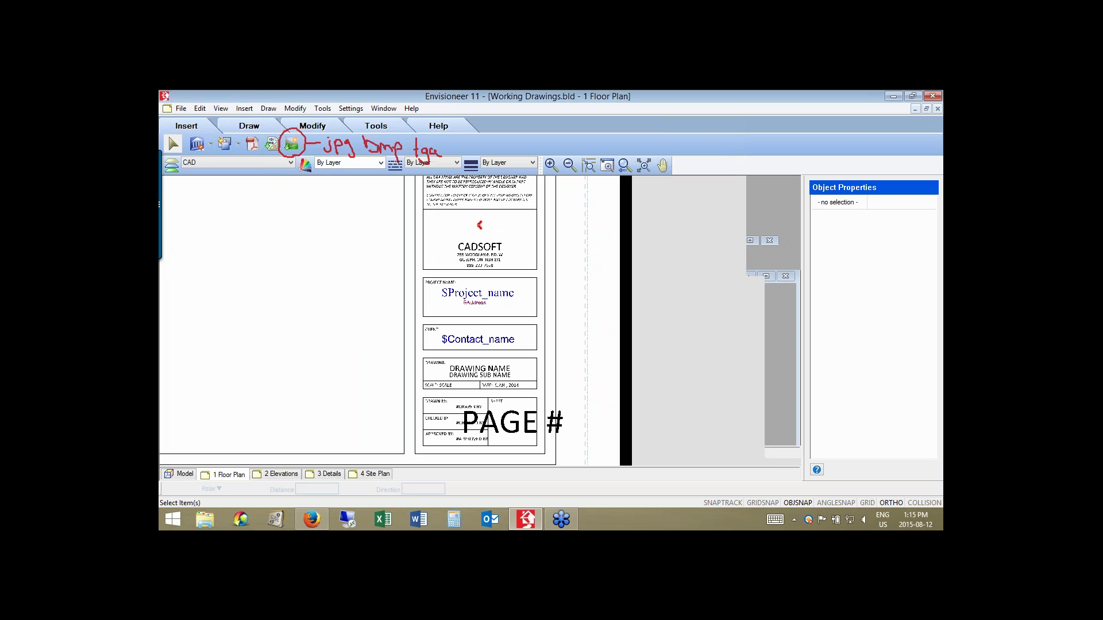
click(479, 235)
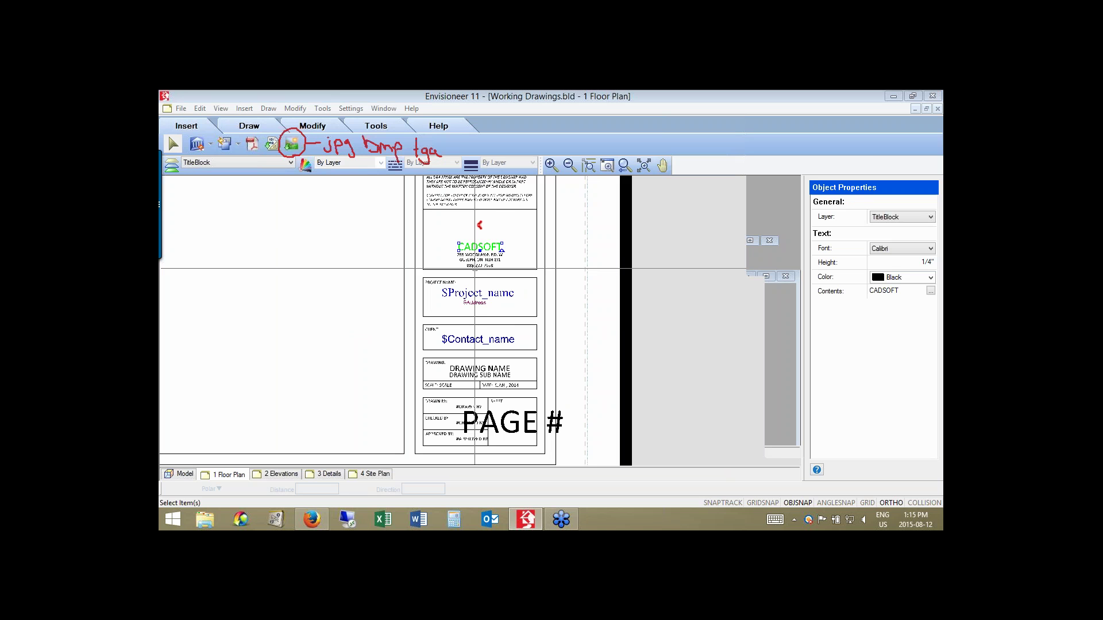
click(474, 269)
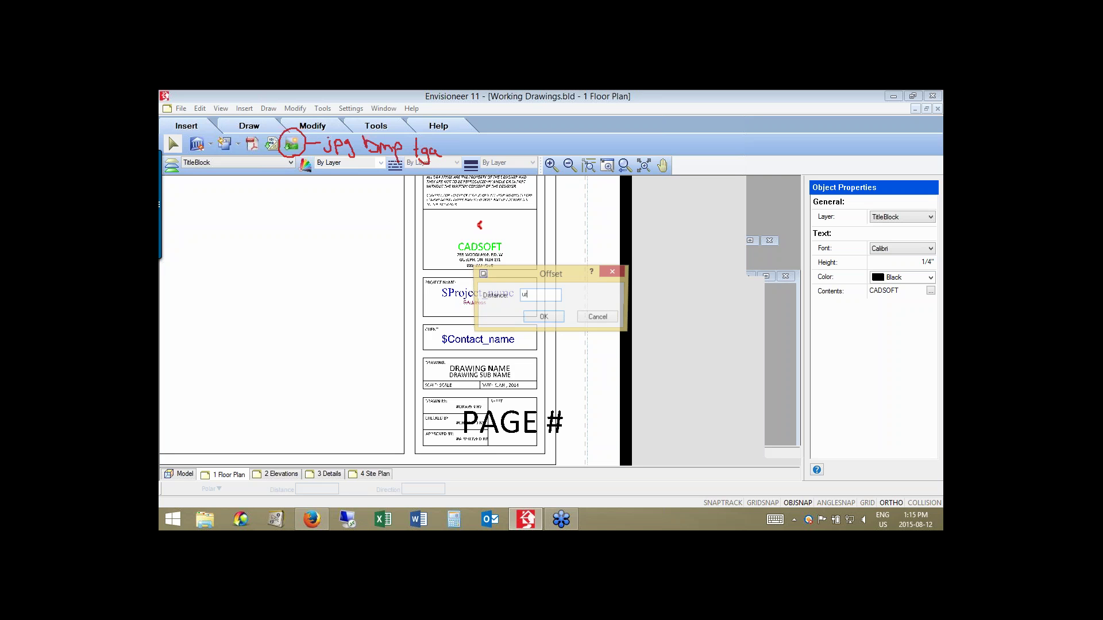
key(BackSpace)
key(BackSpace)
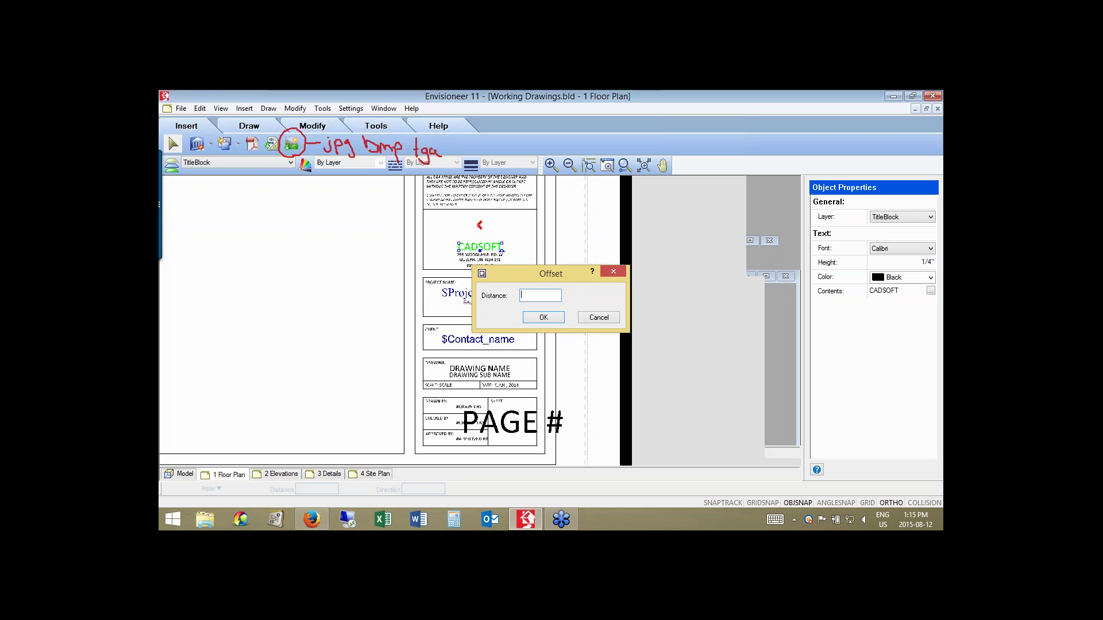
key(Escape)
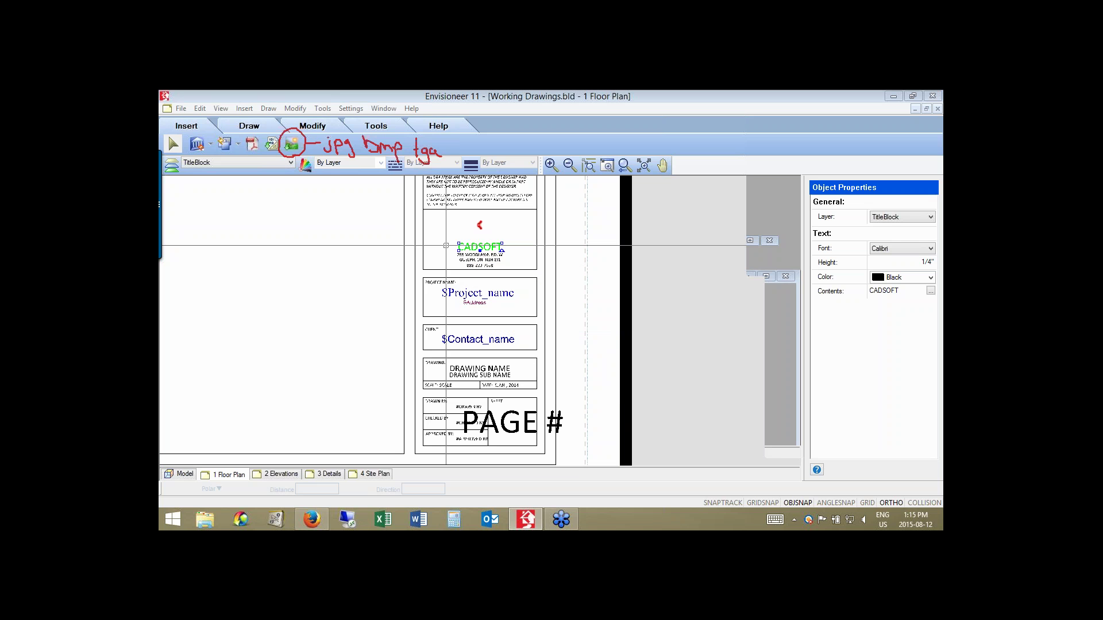
Replace the company name text "CADSOFT" in the title block with "Your Company".
double_click(483, 247)
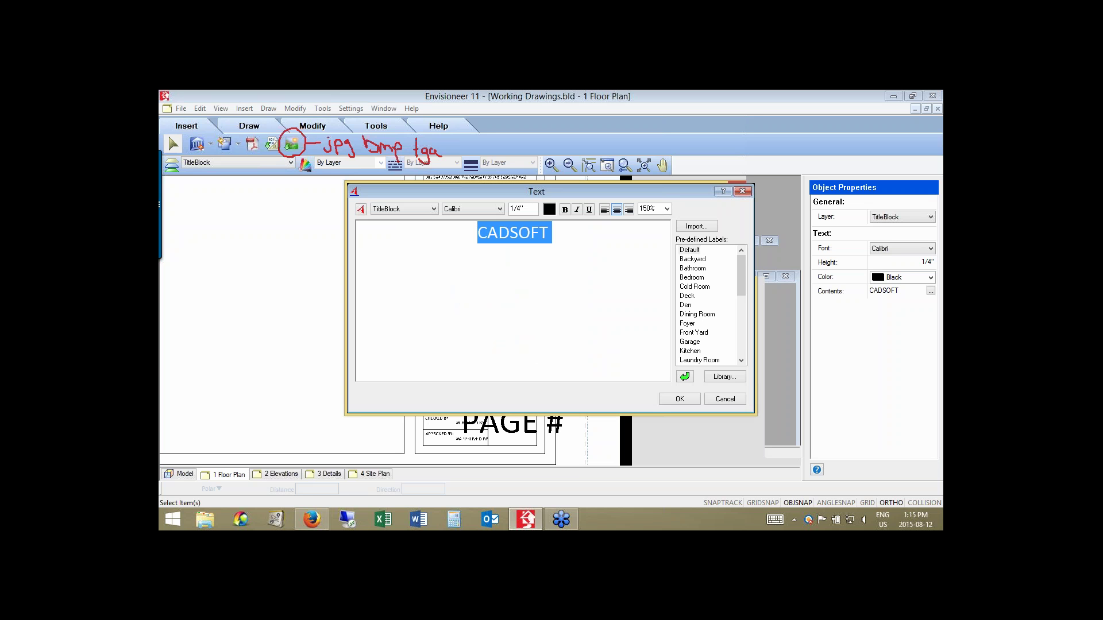
text(You)
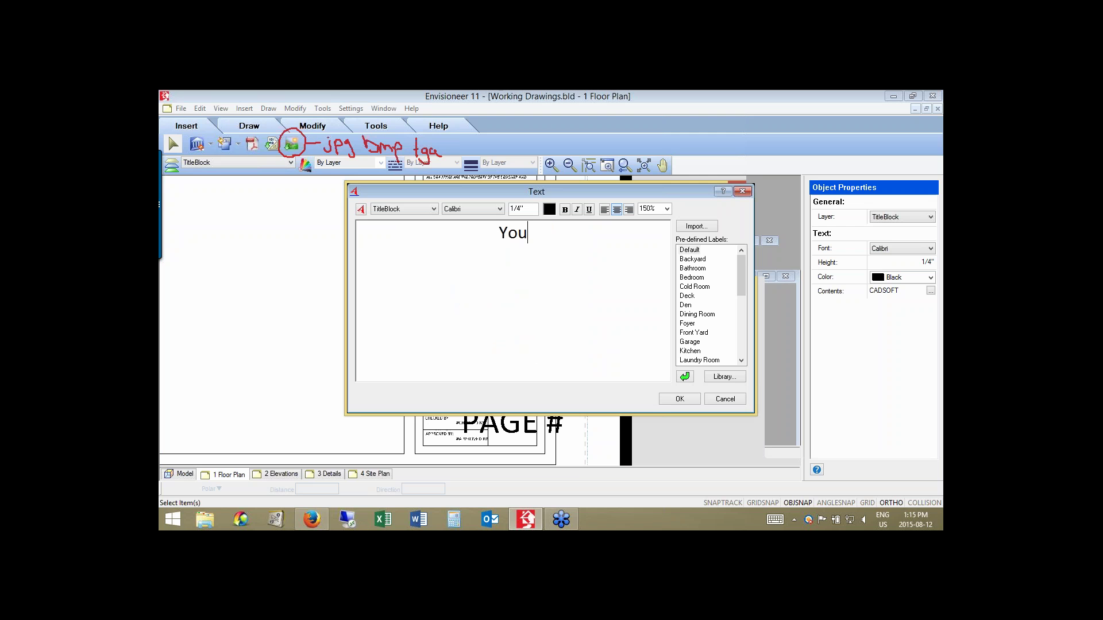
text(r Campany)
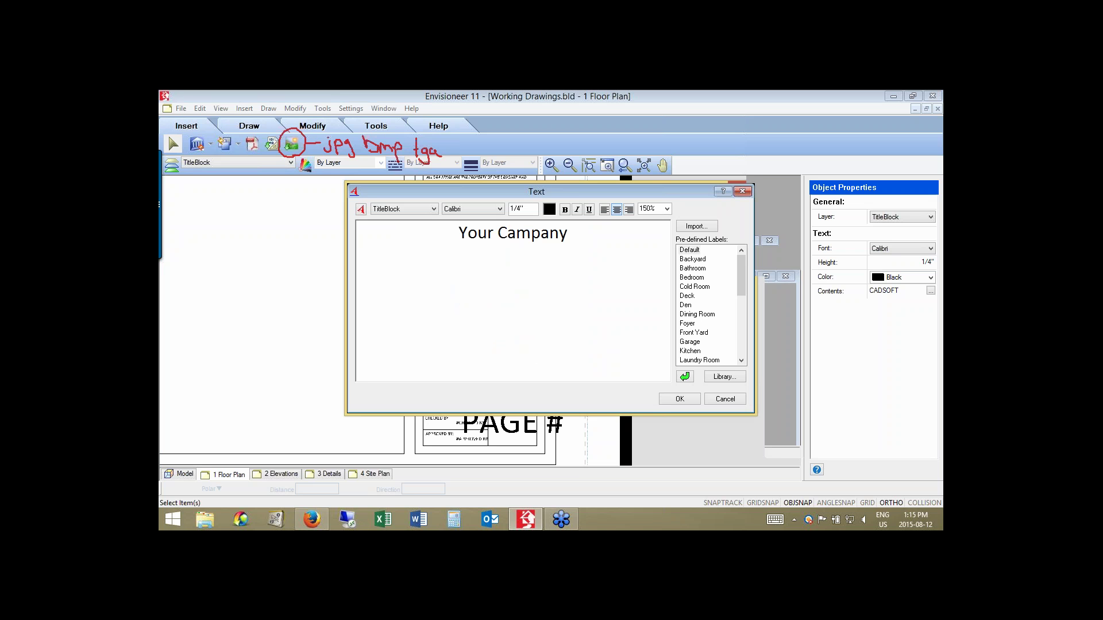
key(BackSpace)
key(BackSpace)
key(BackSpace)
key(BackSpace)
key(BackSpace)
key(BackSpace)
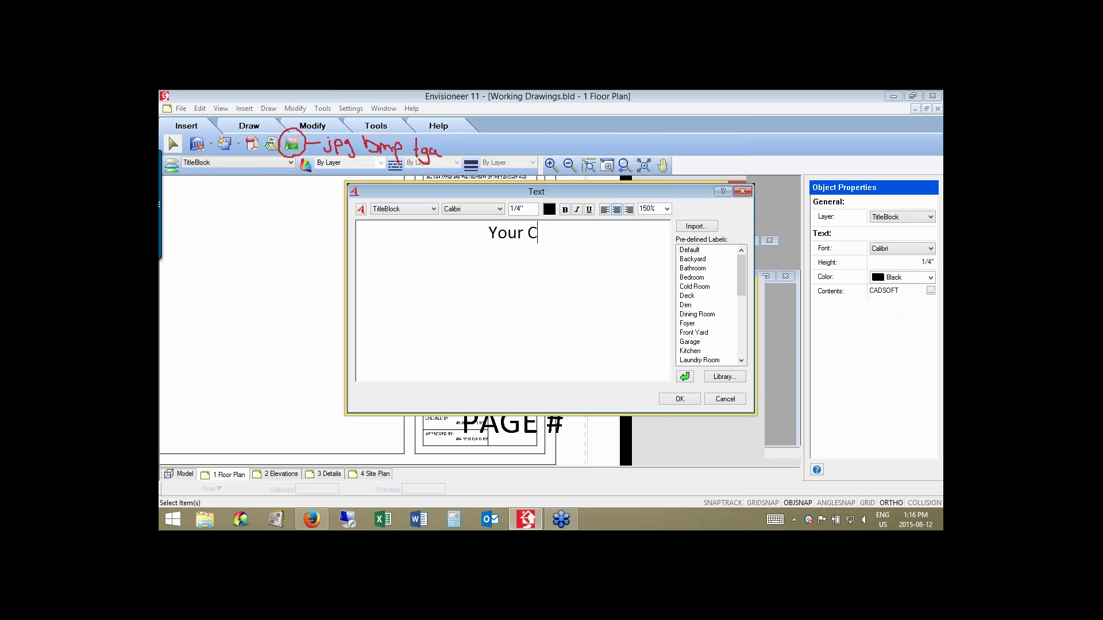
text(ompany)
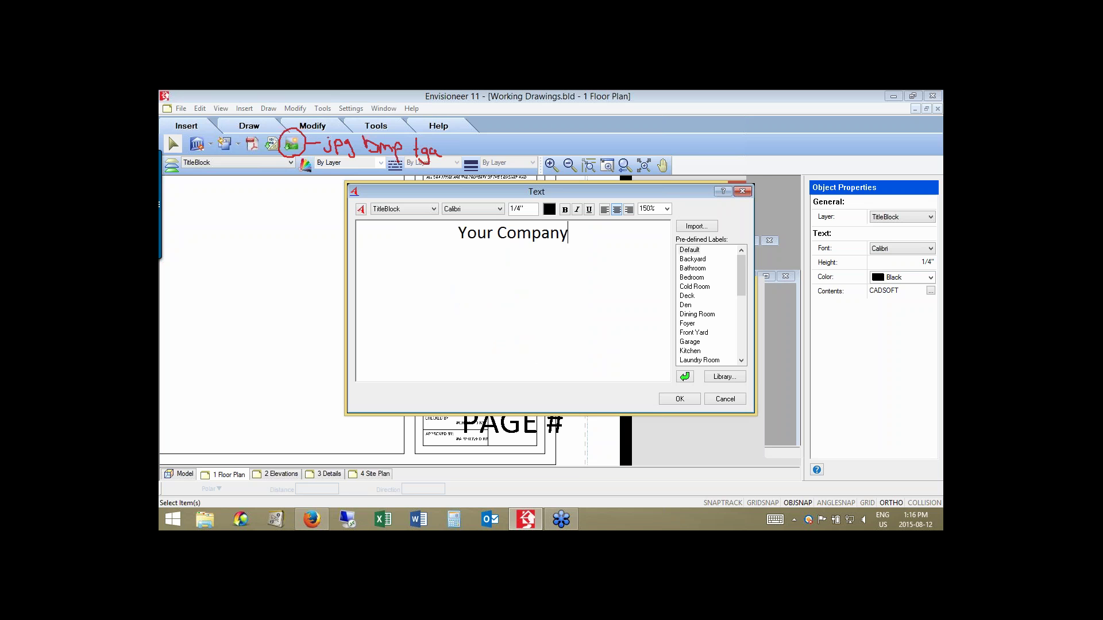
key(Return)
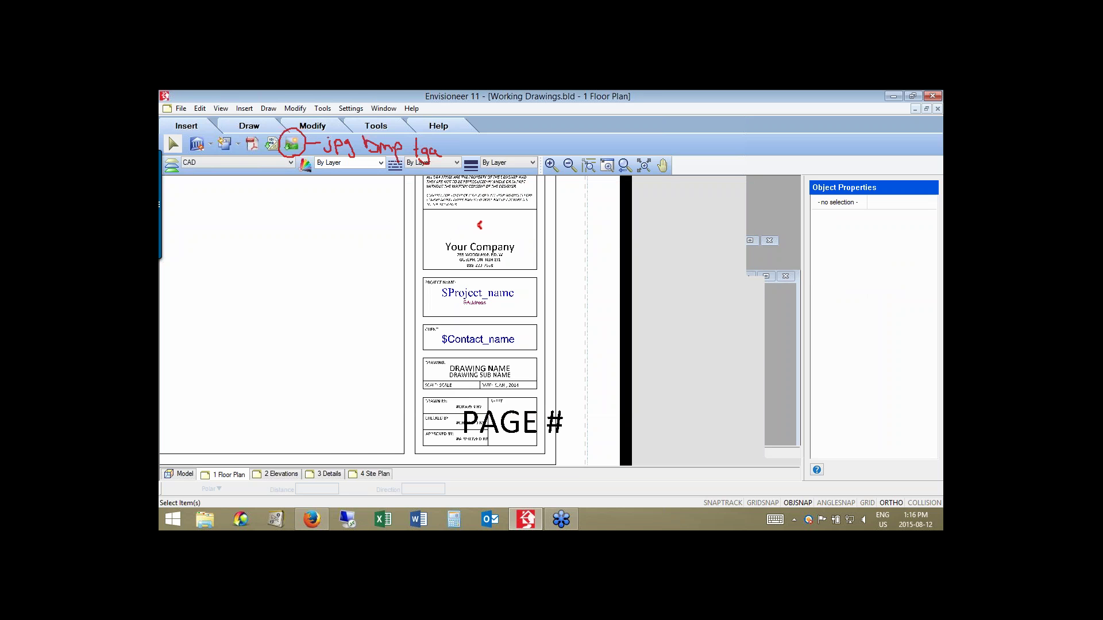
Examine the $Project_name and $Contact_name placeholders of the title block up close, selecting each in turn.
scroll(450, 294, up, 5)
click(406, 243)
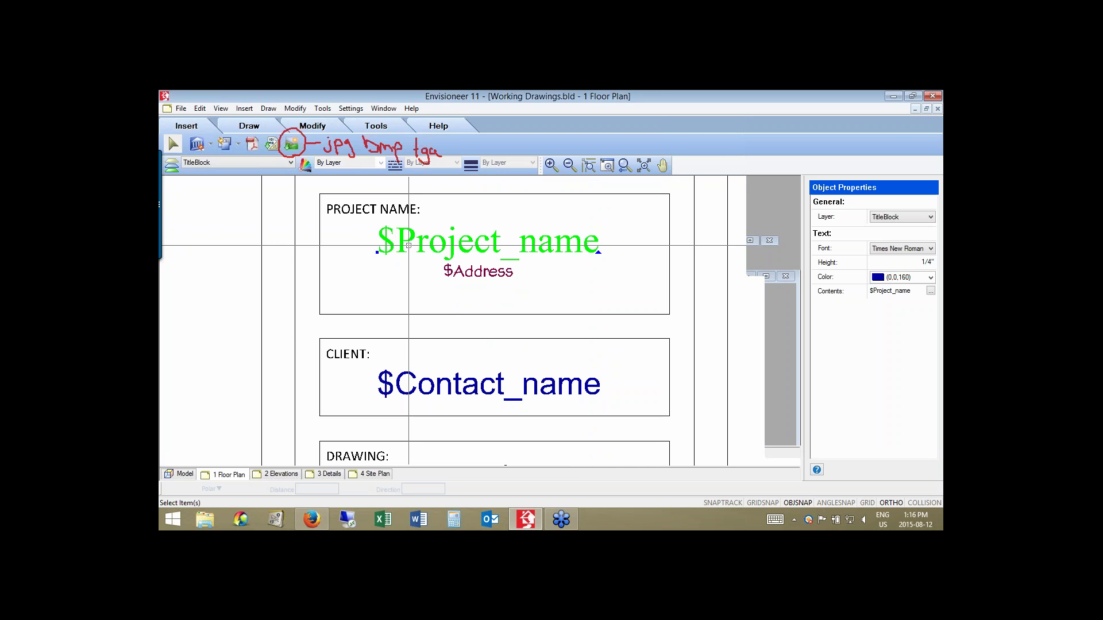
click(346, 341)
click(395, 386)
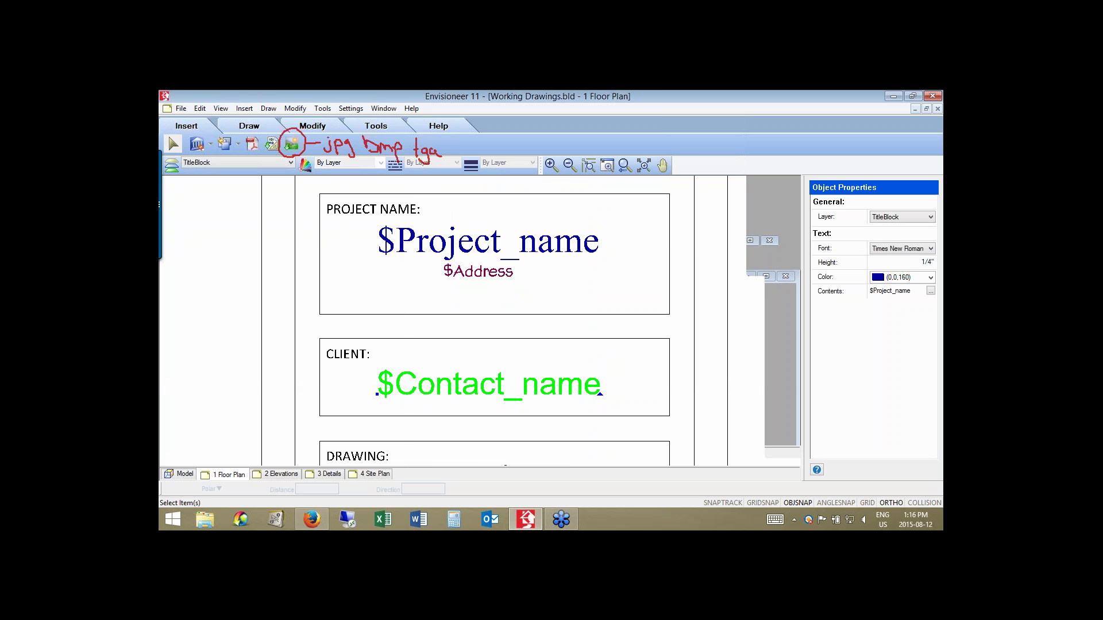
click(392, 222)
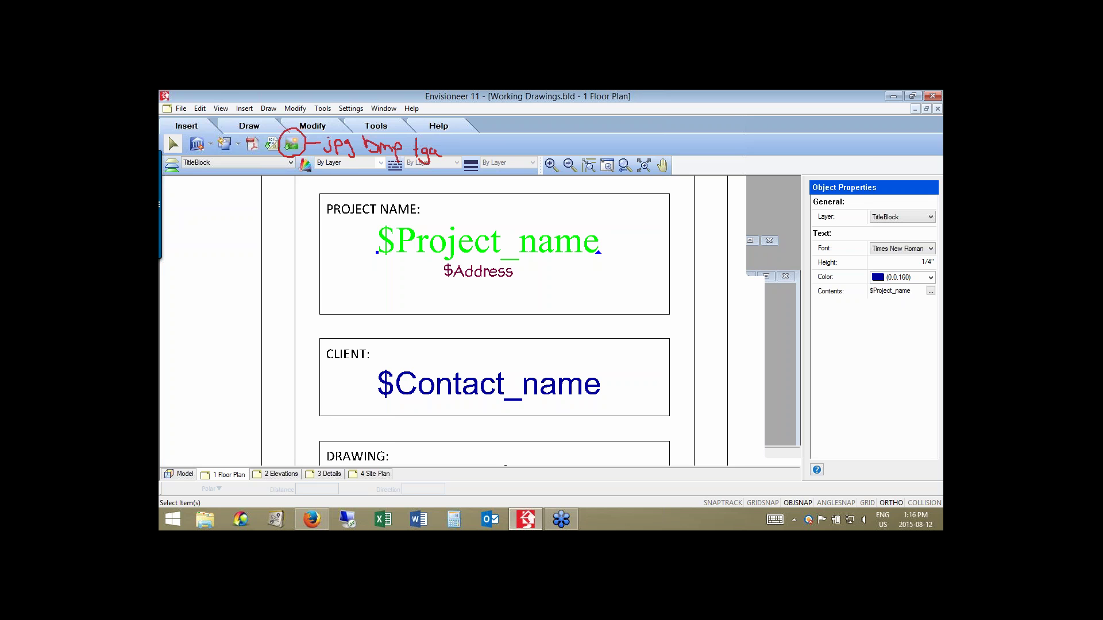
Insert a $Company_name attribute below $Address in the title block's project name box.
click(248, 112)
mouse_move(317, 109)
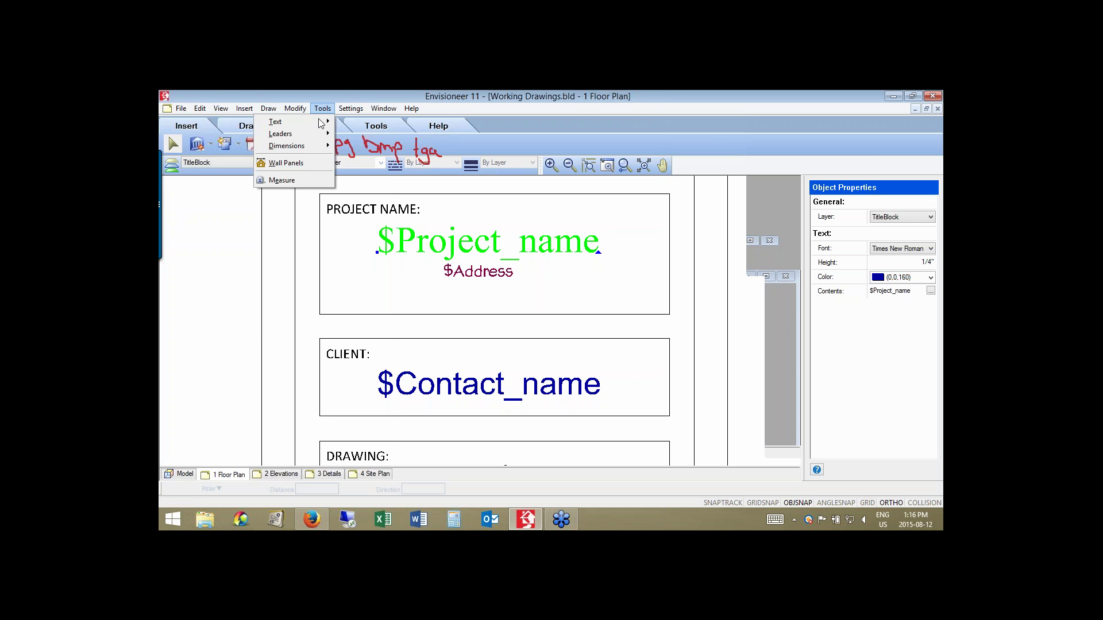
mouse_move(270, 126)
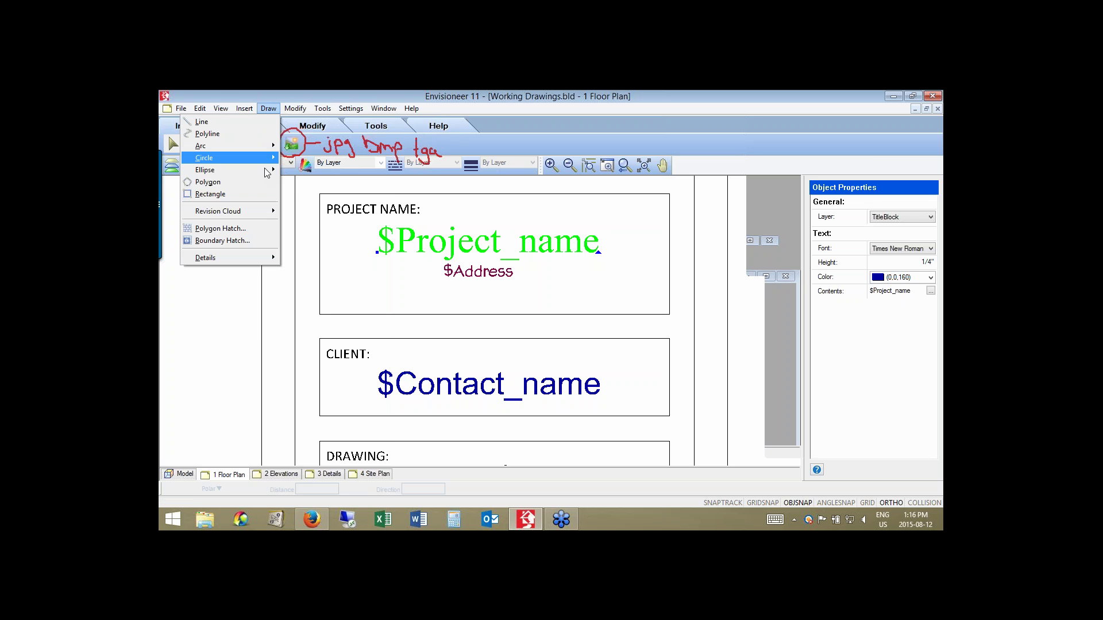
mouse_move(265, 168)
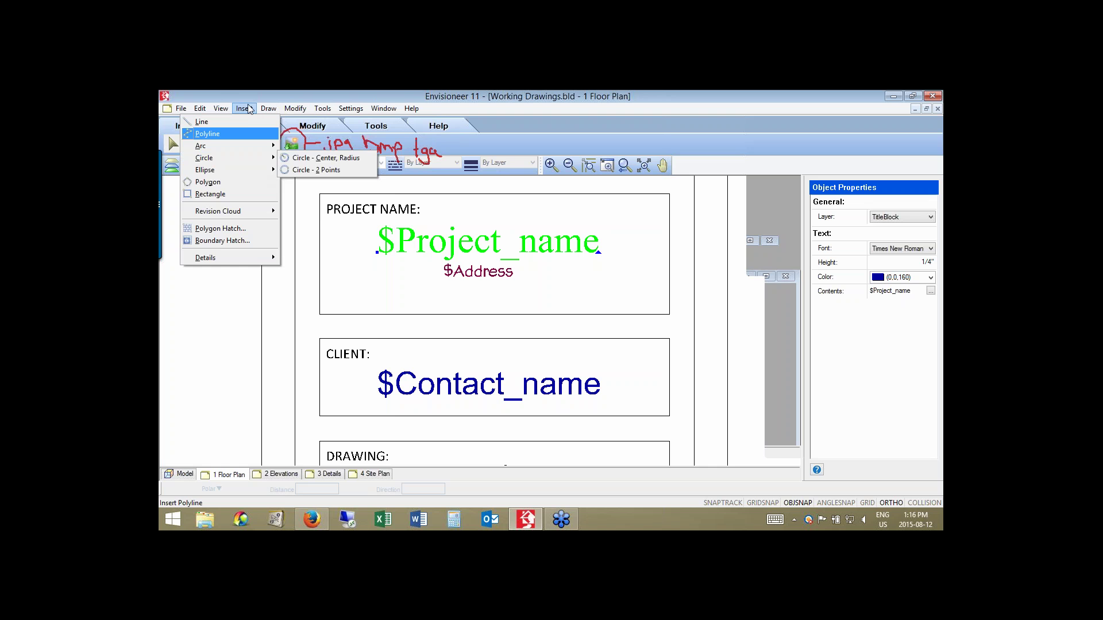
mouse_move(248, 109)
mouse_move(246, 142)
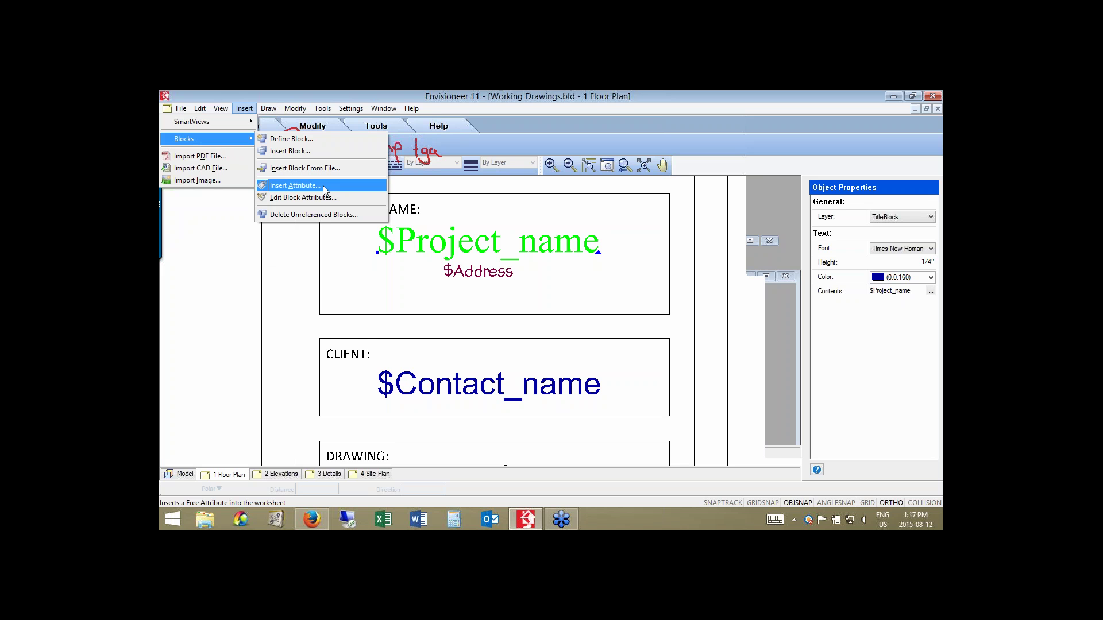
click(323, 185)
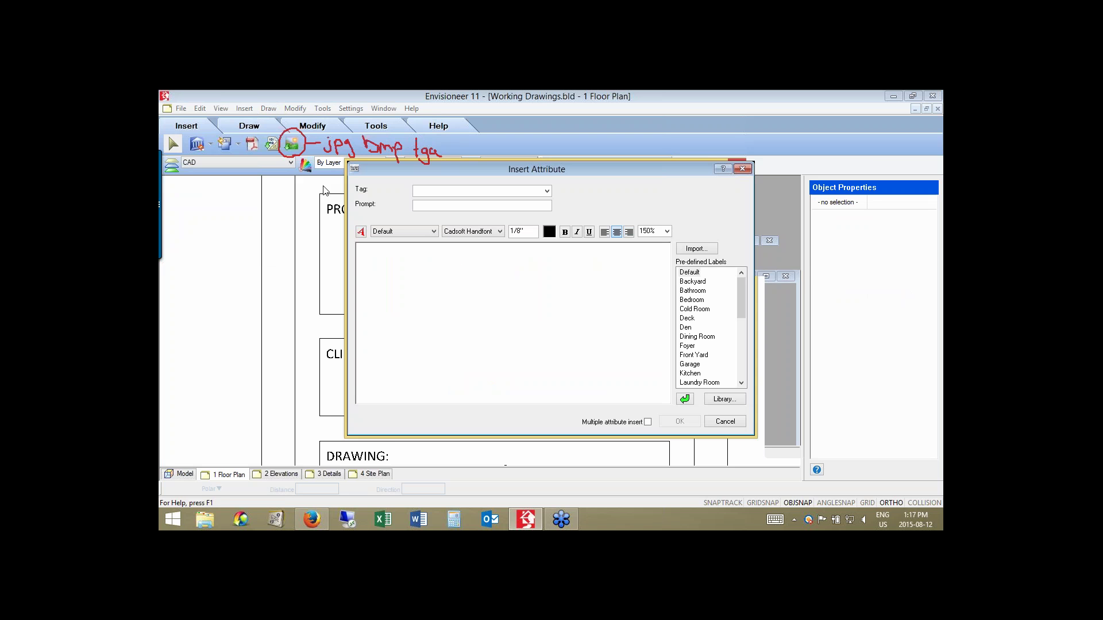
click(548, 190)
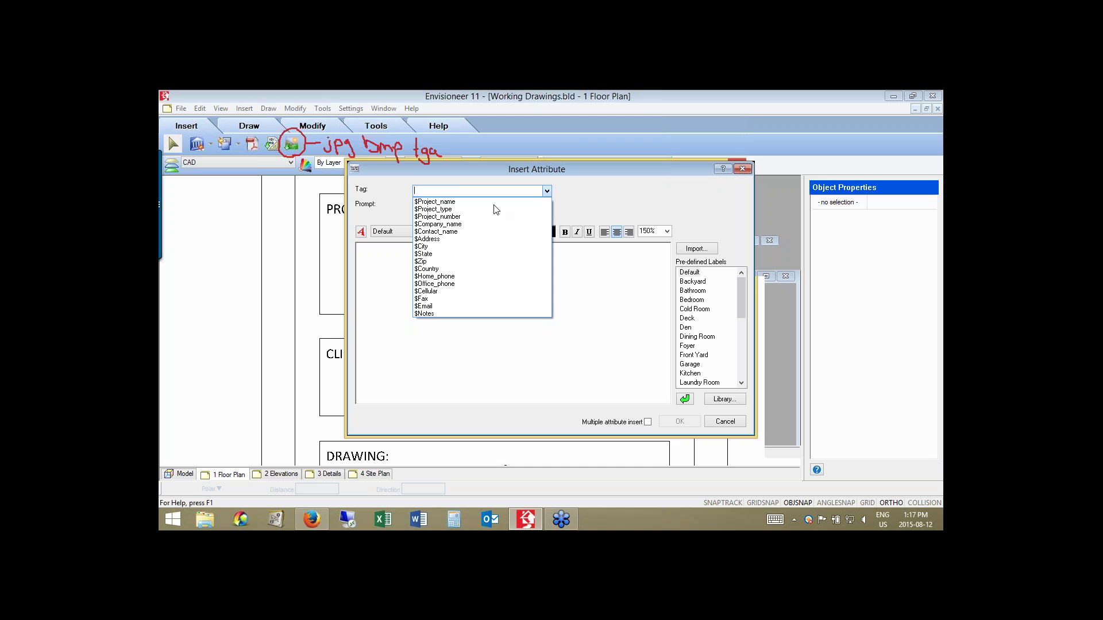
click(467, 225)
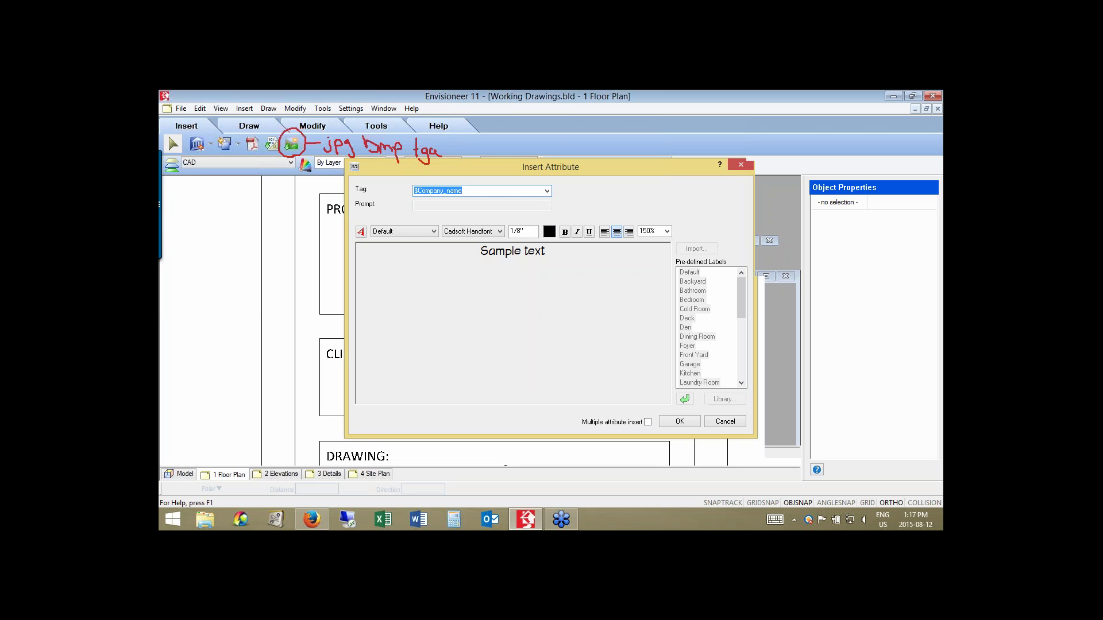
key(Return)
key(Escape)
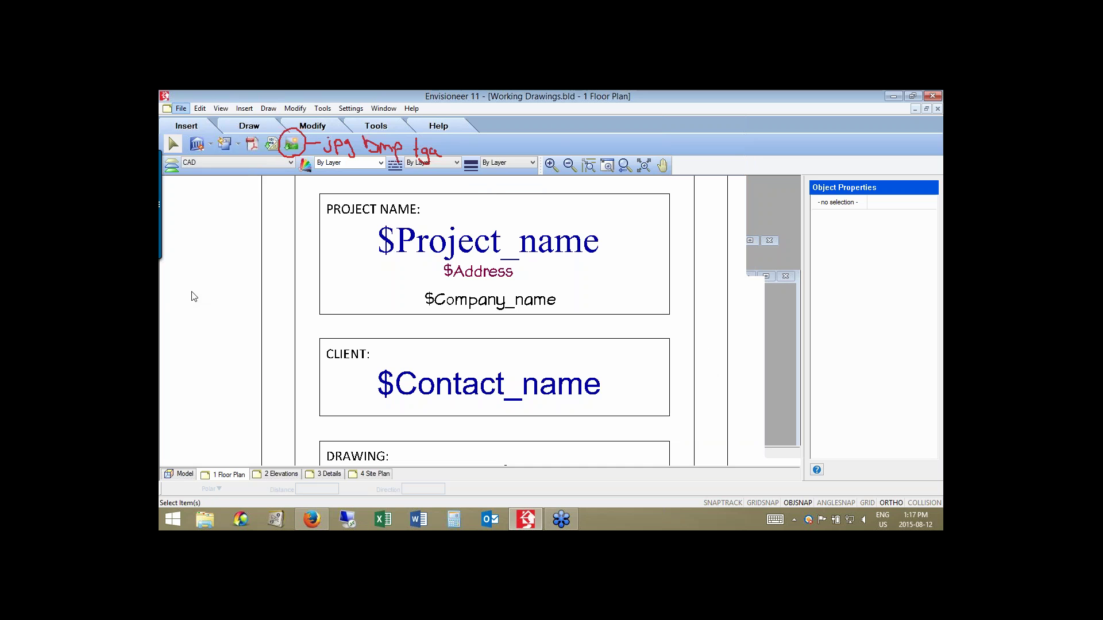
Set the company in the project information to "Cadsoft".
key(alt+f)
key(Return)
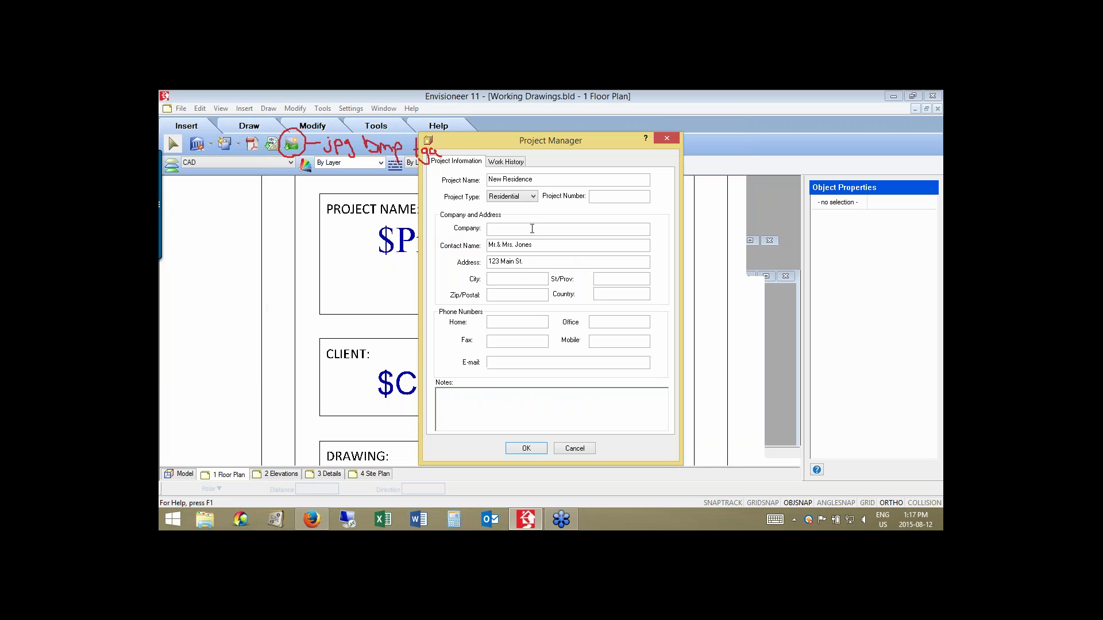
click(532, 229)
text(Cadsoft)
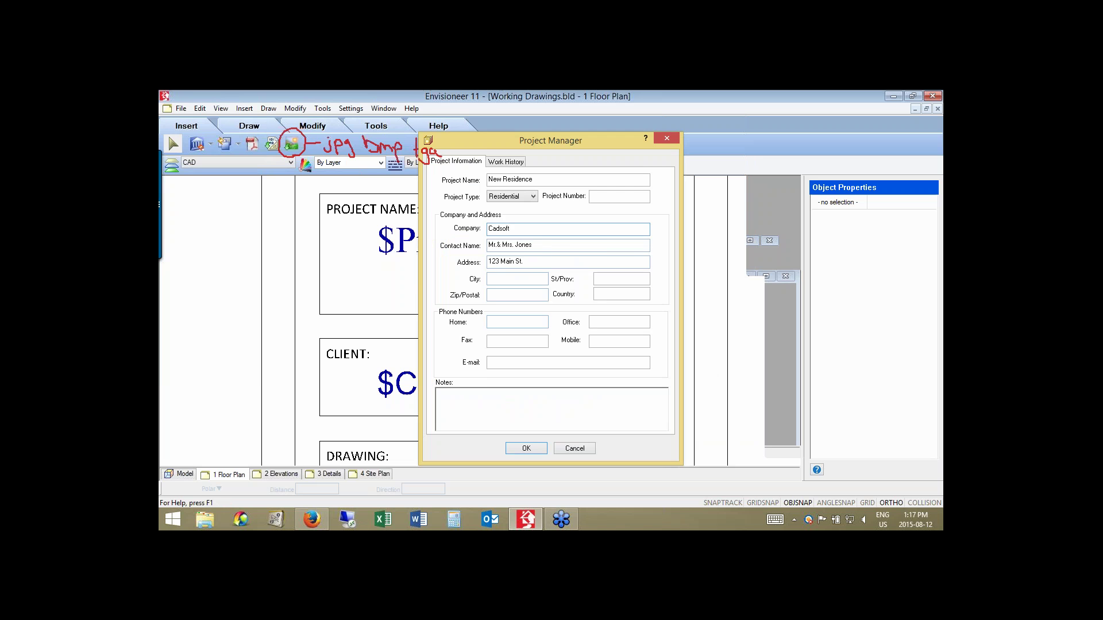
key(Return)
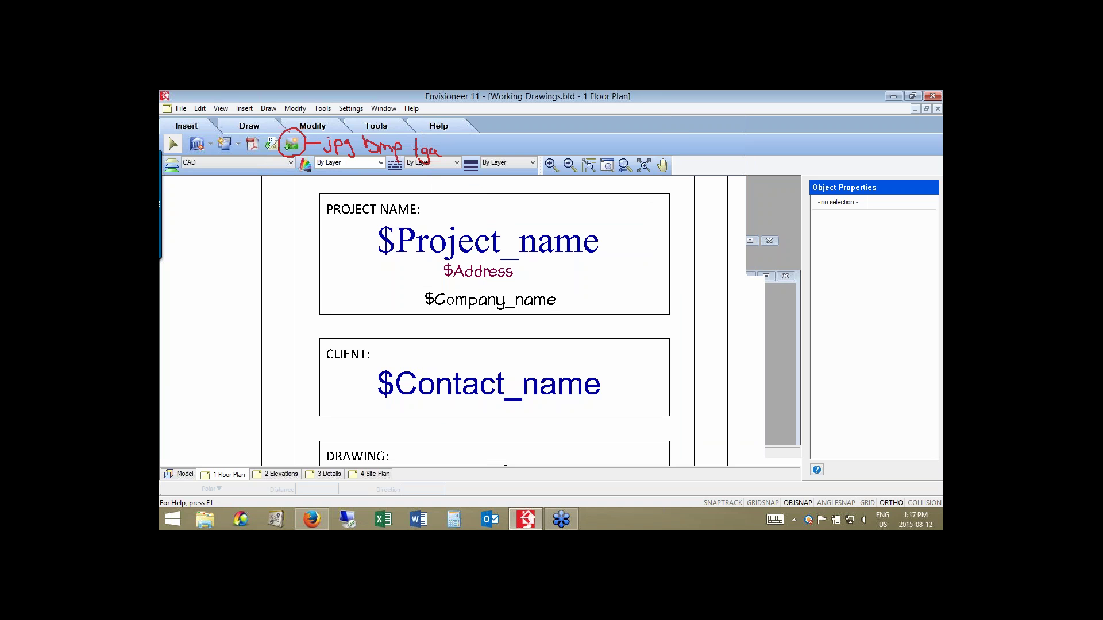
Review the predefined project tags available for a new attribute without inserting one.
click(248, 112)
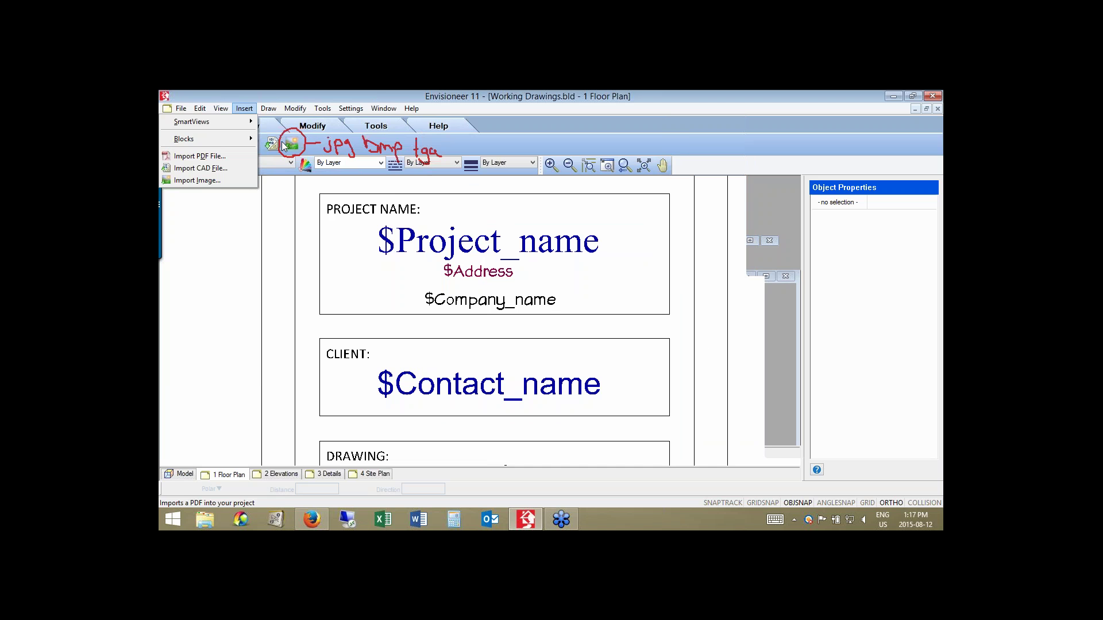
click(242, 139)
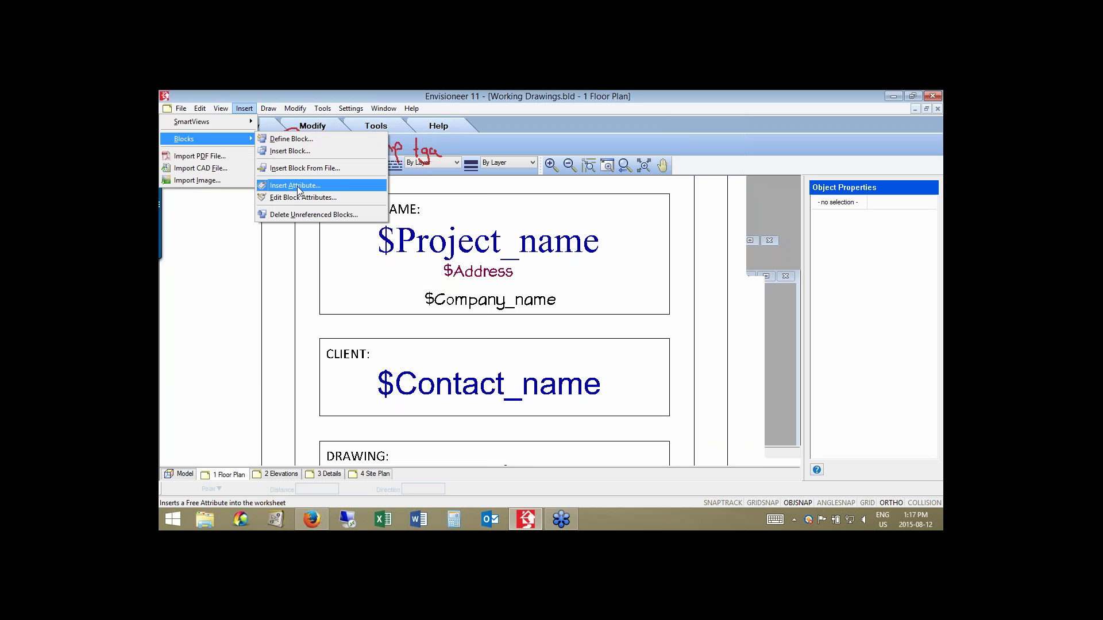
click(298, 186)
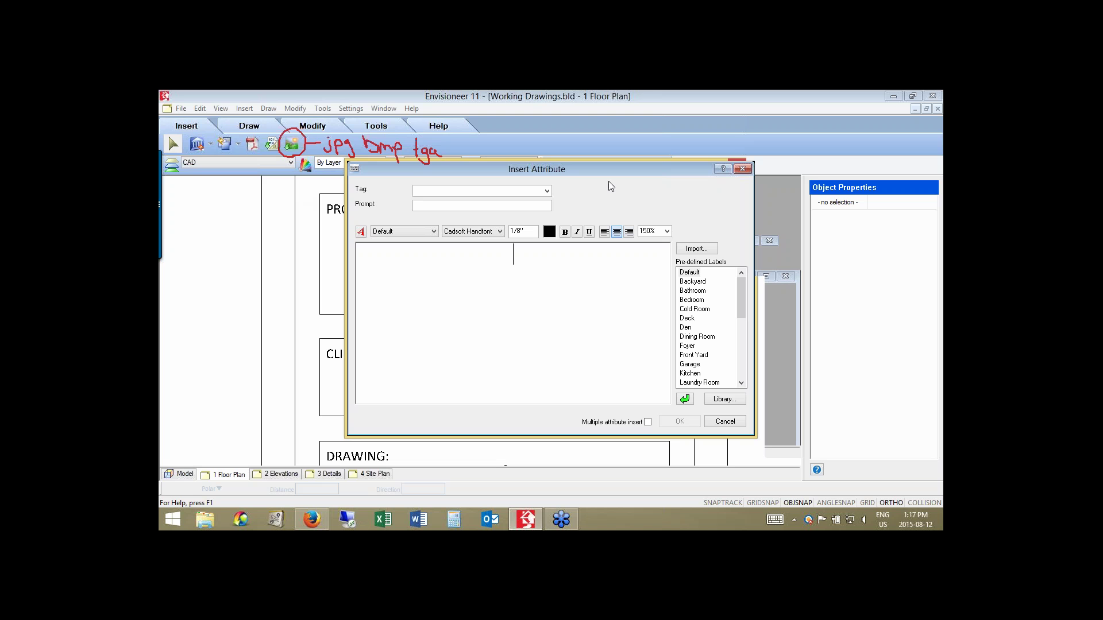
click(547, 192)
click(547, 193)
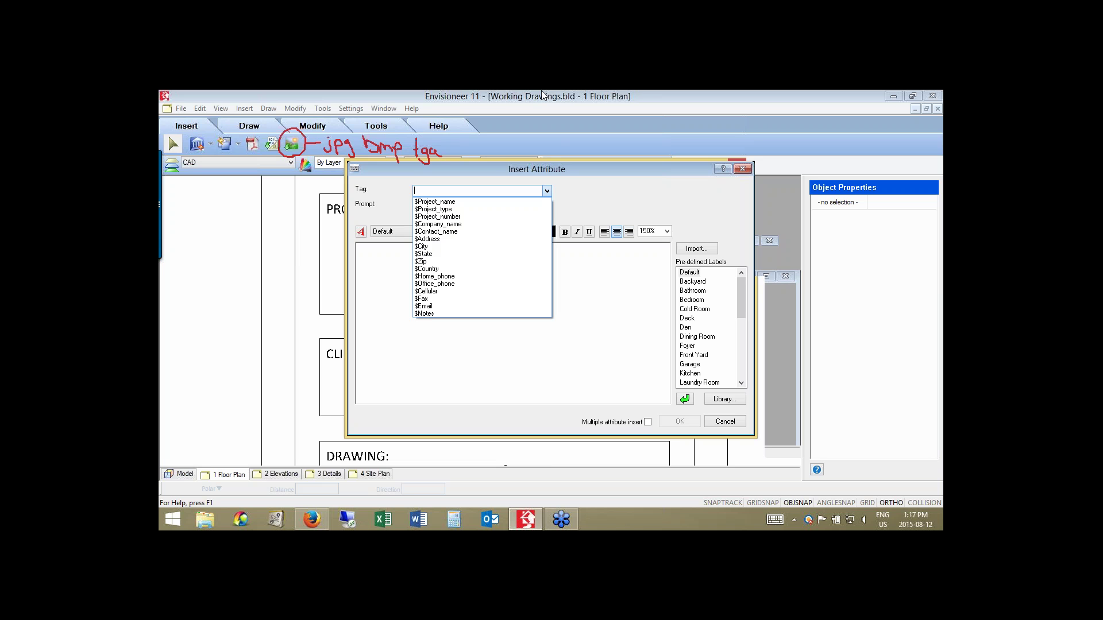
click(735, 420)
click(736, 420)
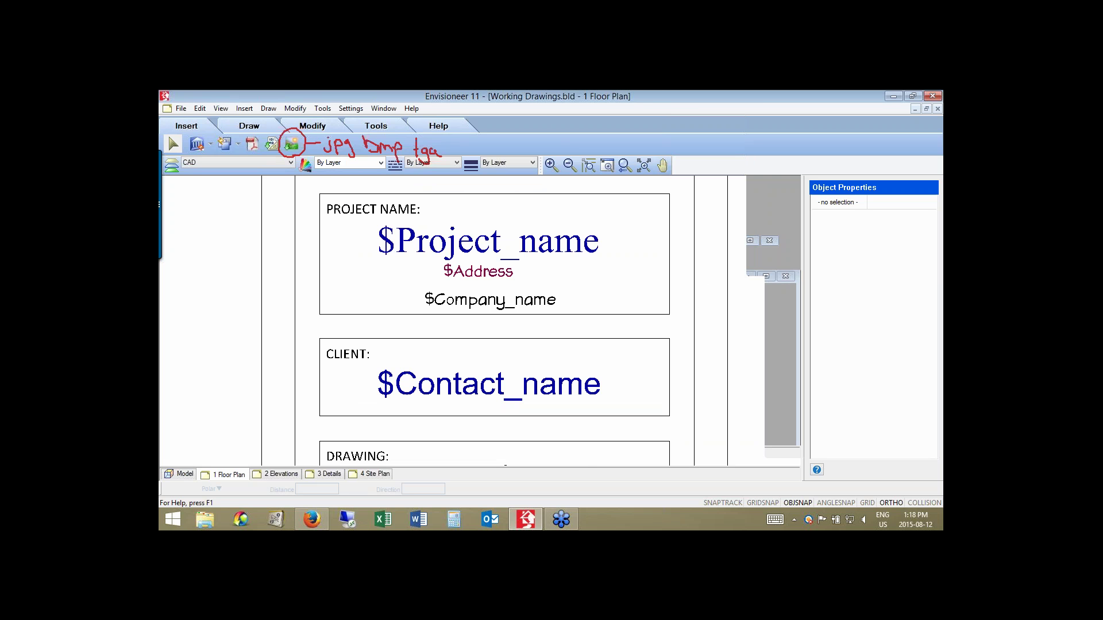
Review the title block's editable attributes for sheet name, number, sub name and scale on the floor plan sheet.
click(628, 166)
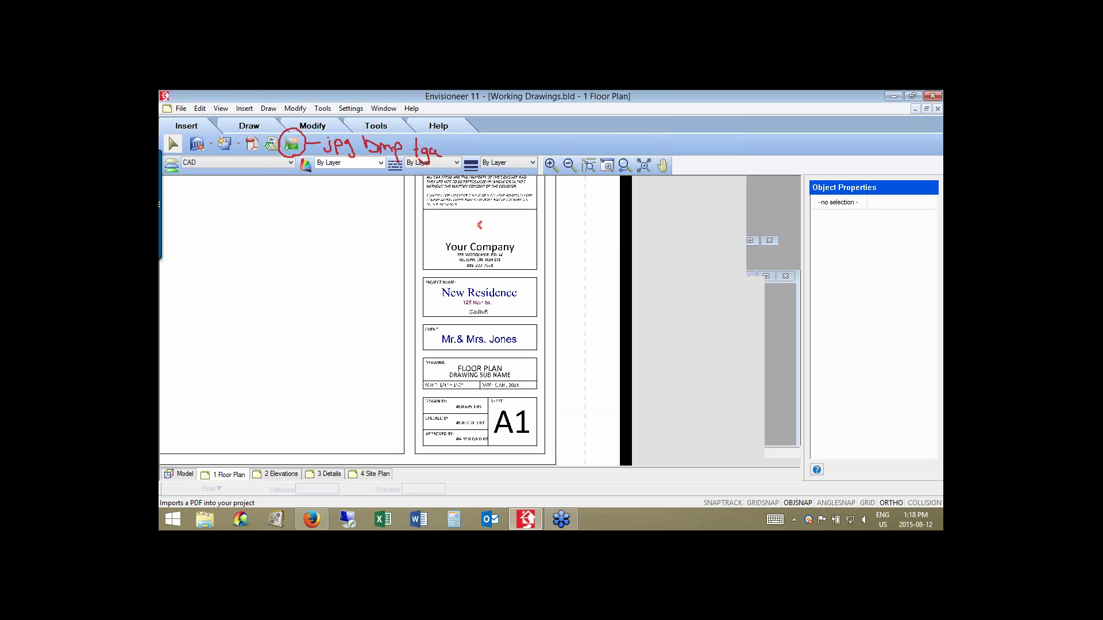
click(380, 239)
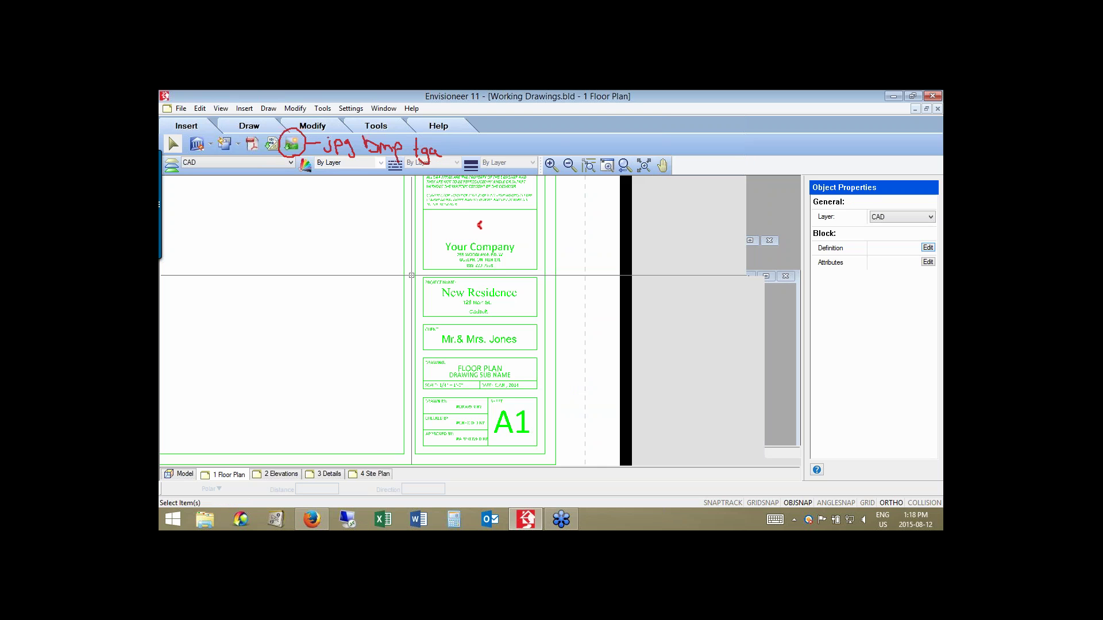
key(Escape)
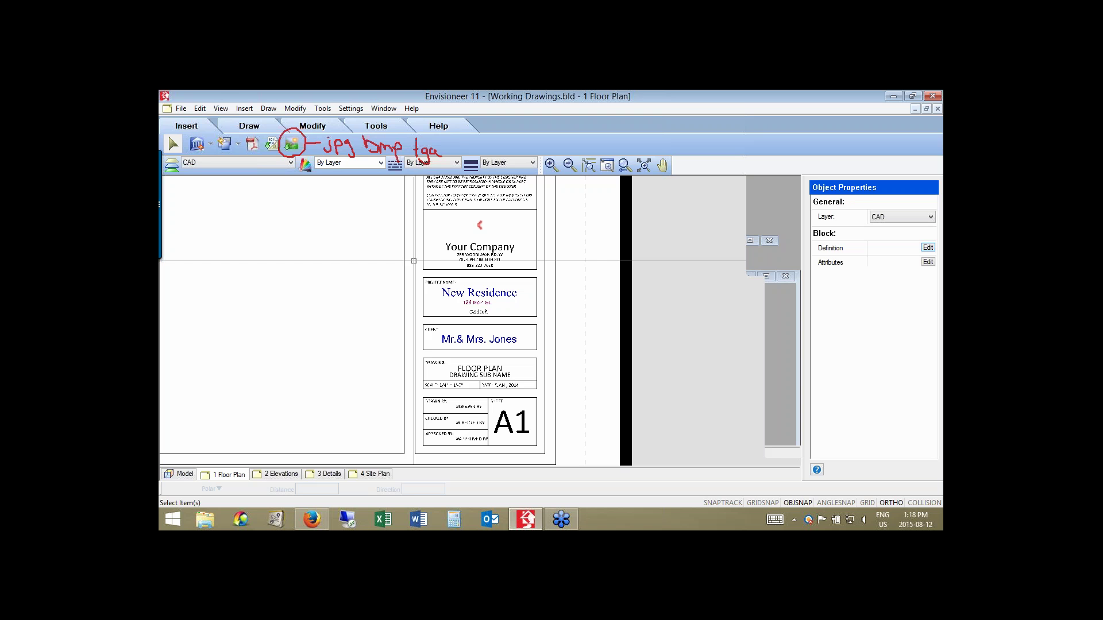
click(414, 261)
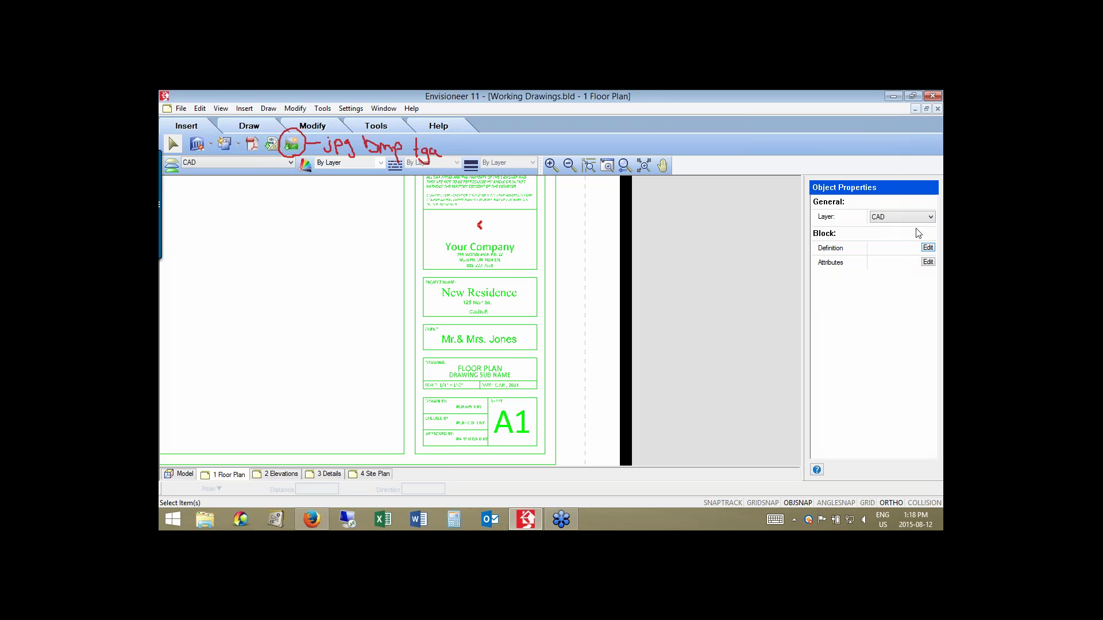
mouse_move(942, 241)
click(928, 262)
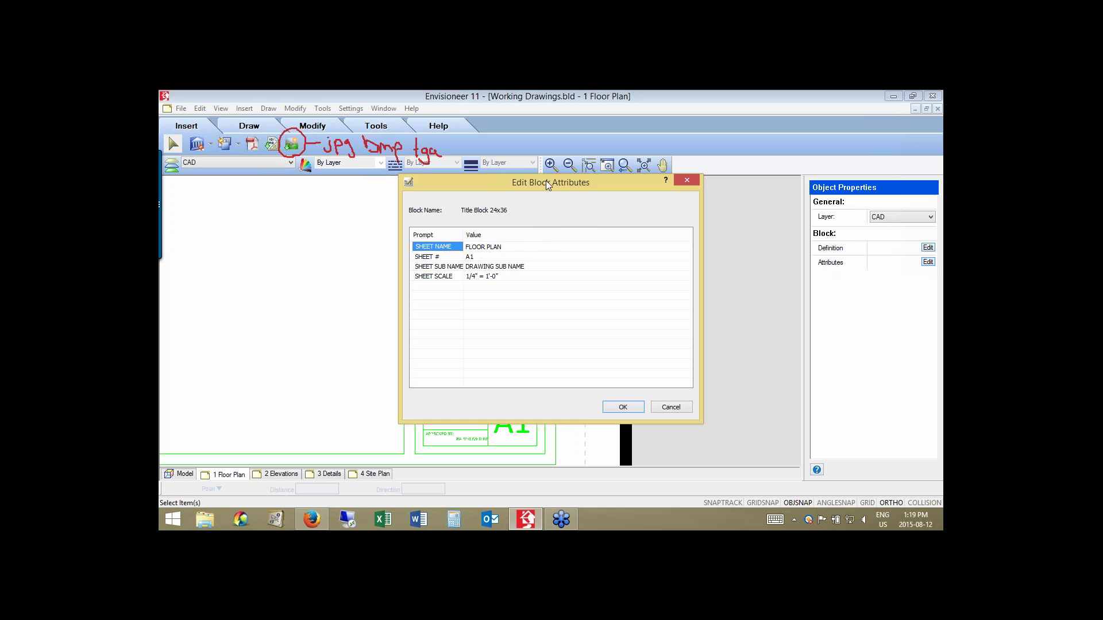
drag(547, 184, 735, 168)
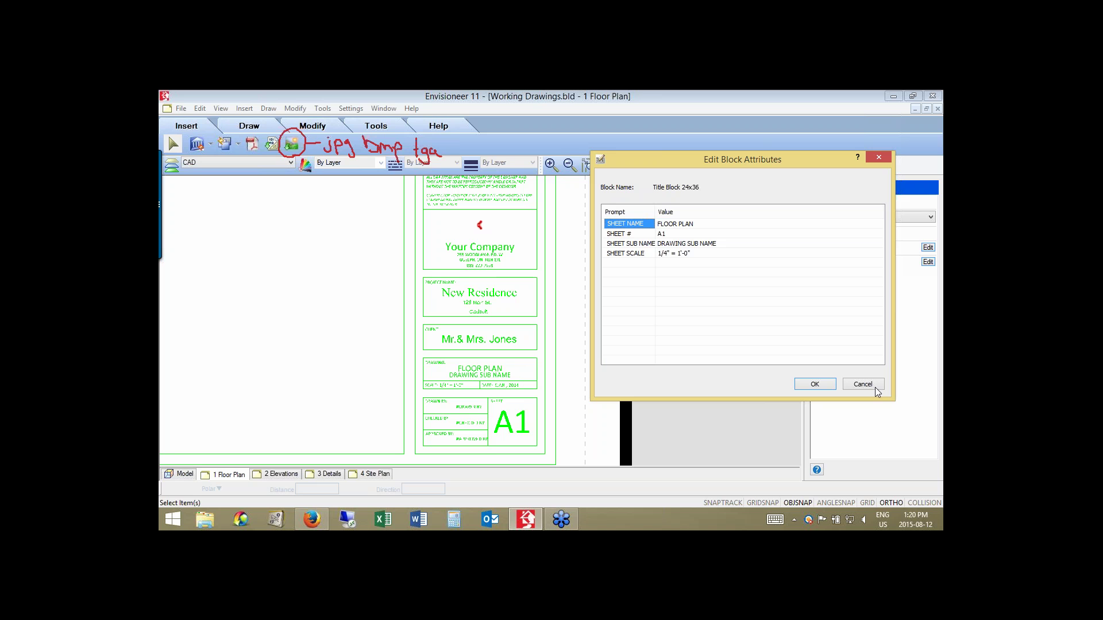
click(872, 388)
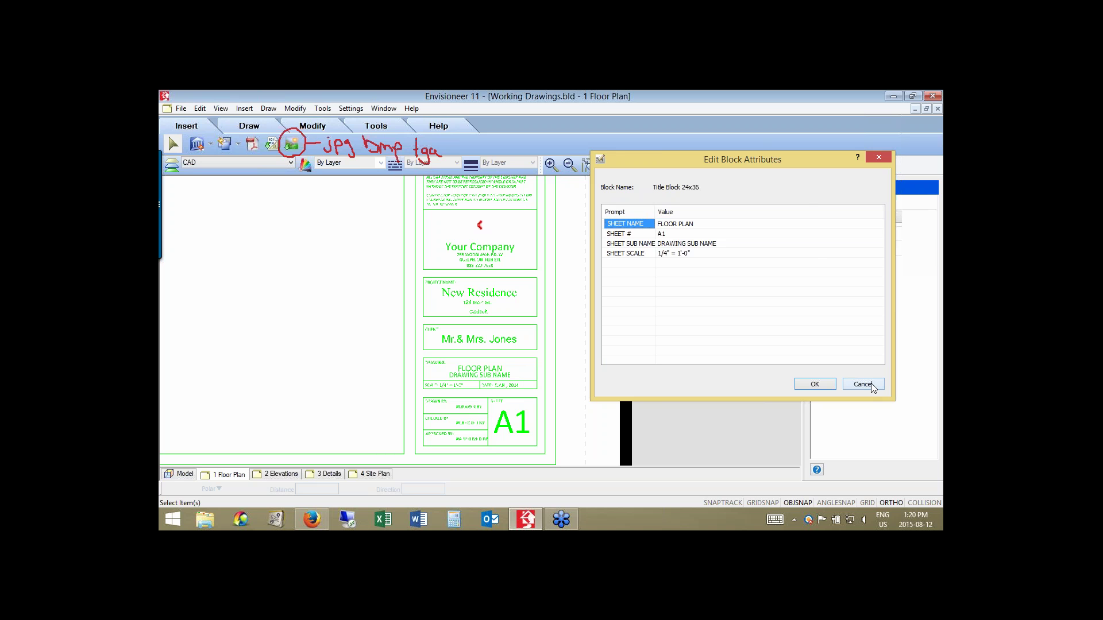
Insert a custom attribute with tag, prompt and text "Draftsmen" above the company name, beside the logo in the title block.
click(244, 109)
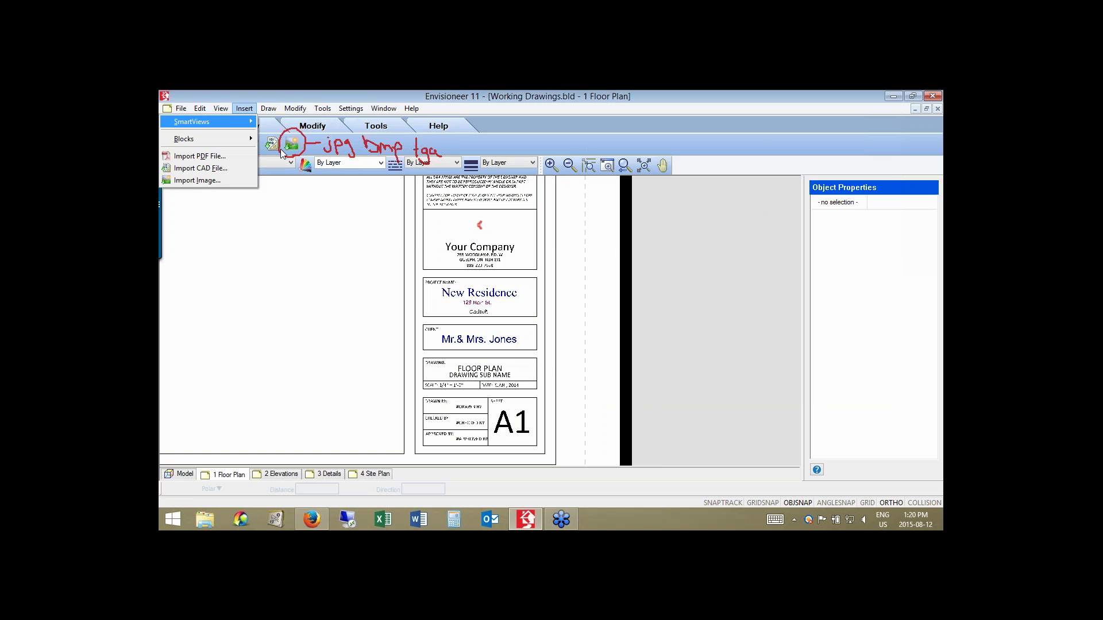
mouse_move(247, 139)
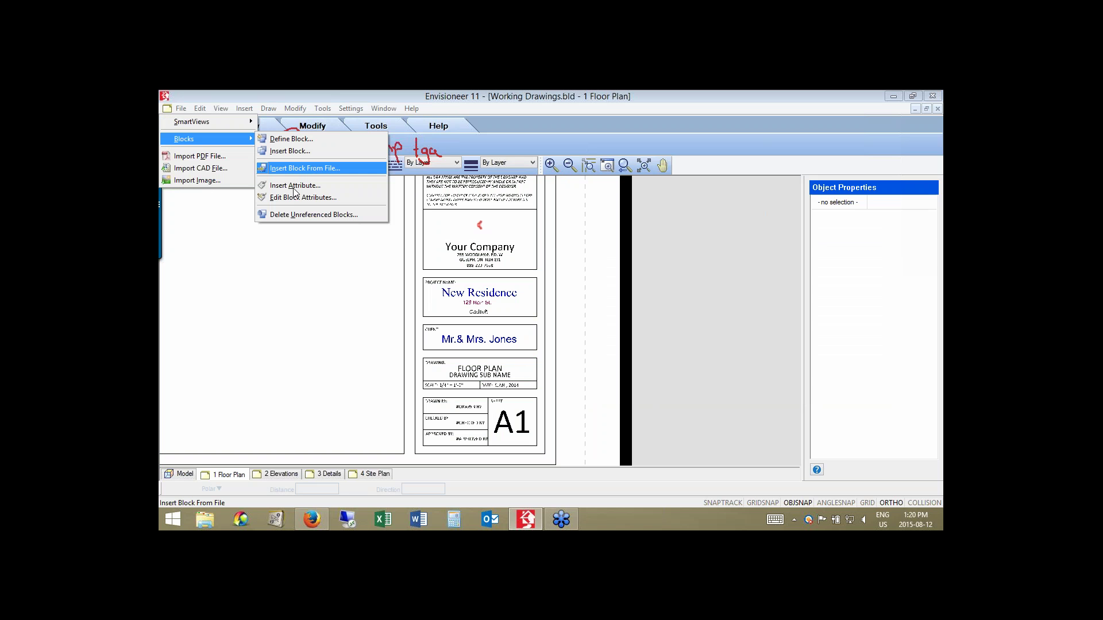
click(293, 188)
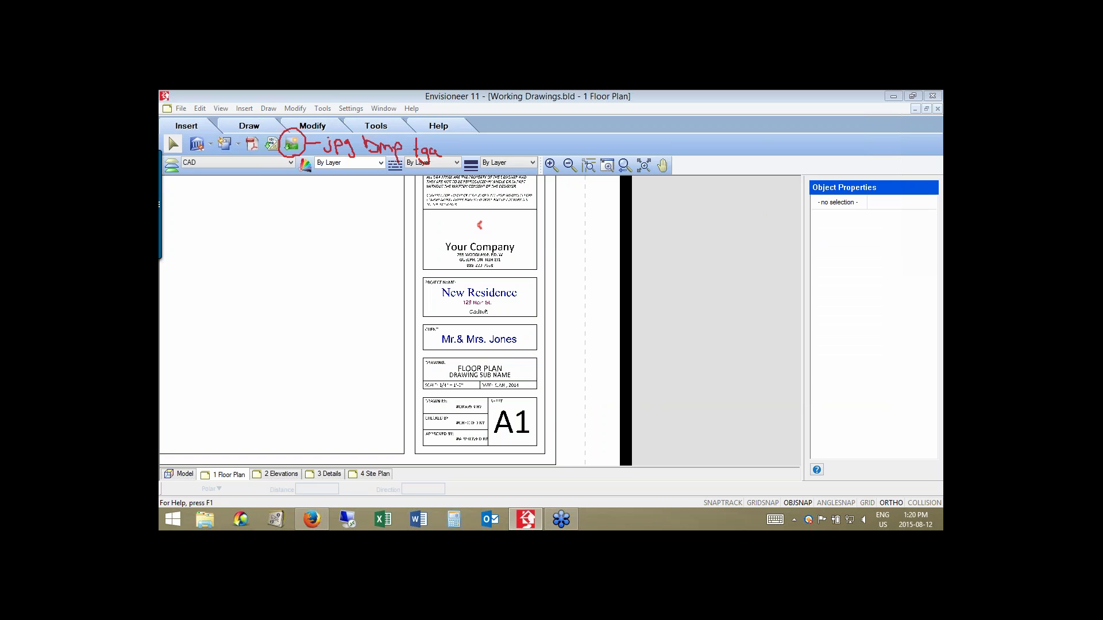
click(547, 191)
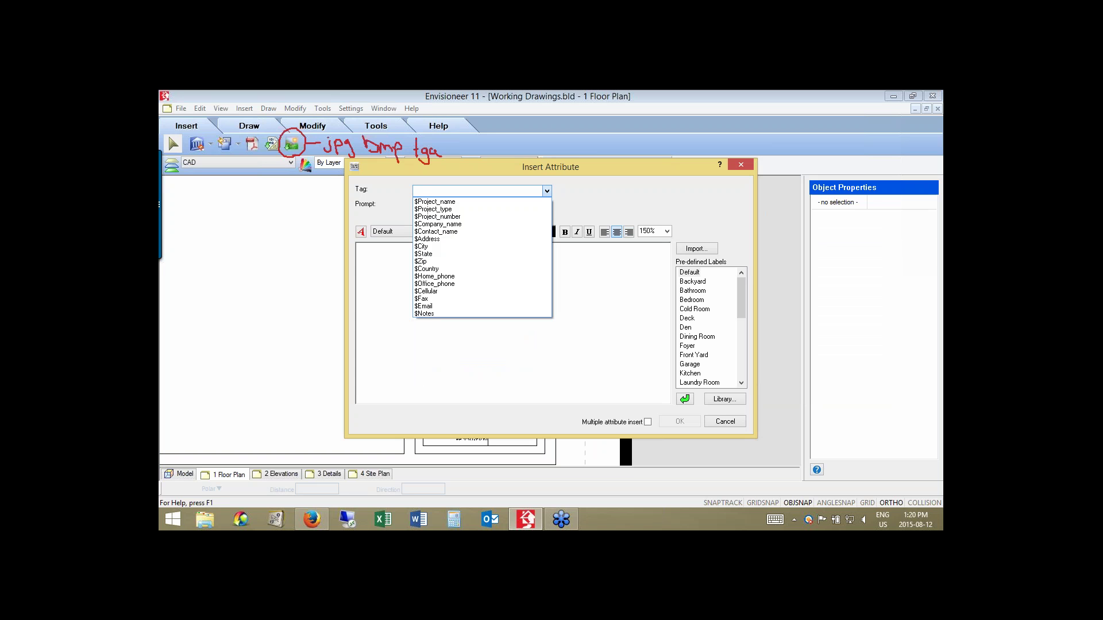
click(433, 192)
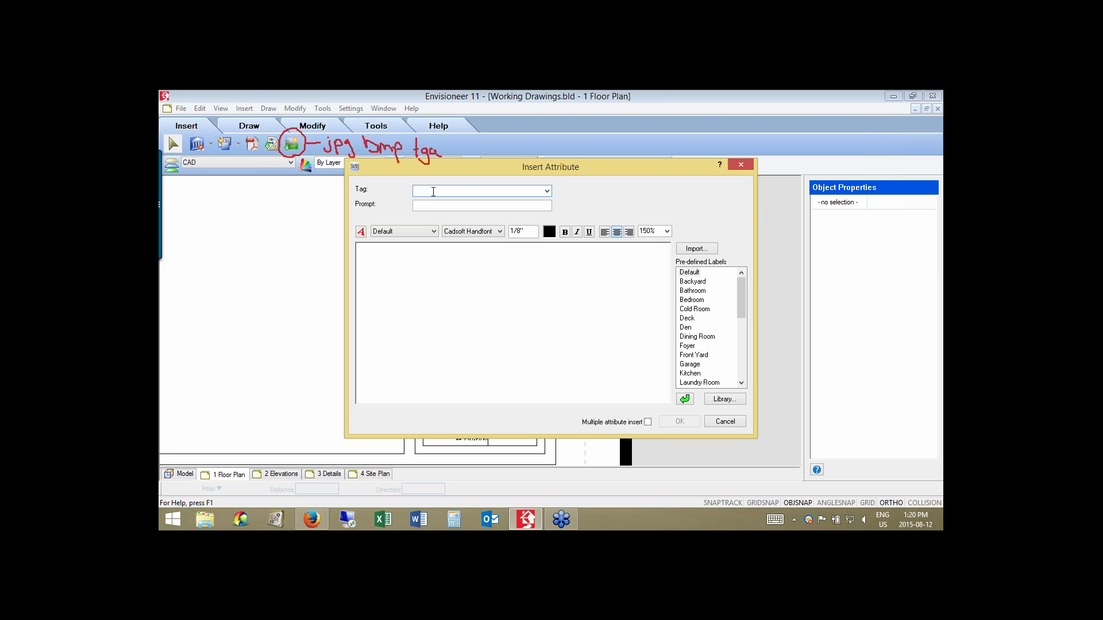
text(Draftsmen)
click(413, 205)
text(Drafs)
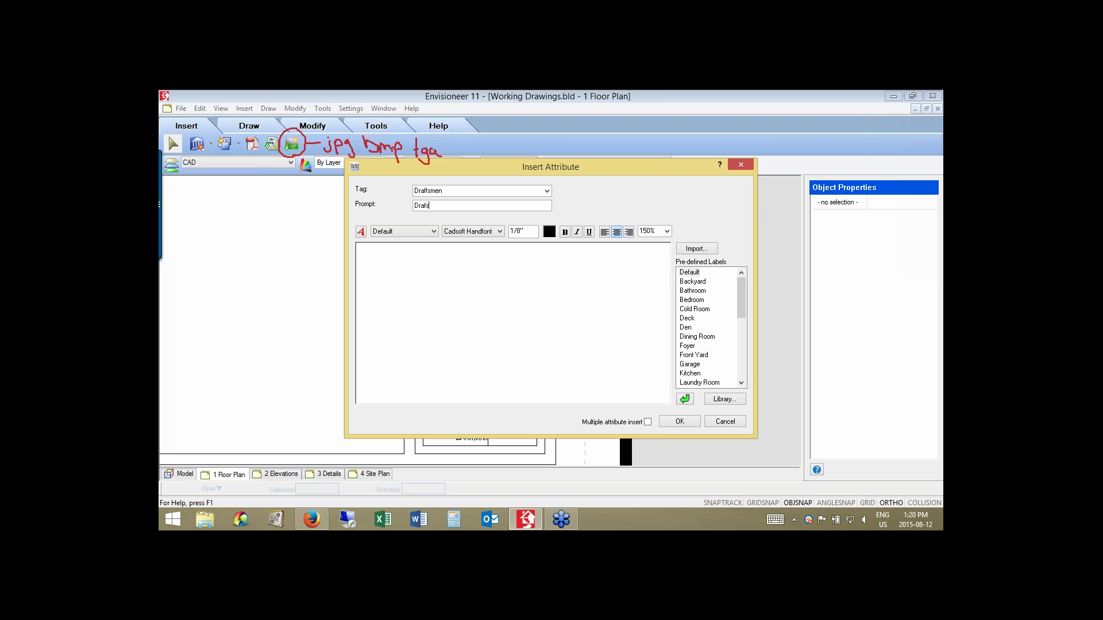
key(BackSpace)
text(tsmen)
click(480, 264)
text(Draftsmen)
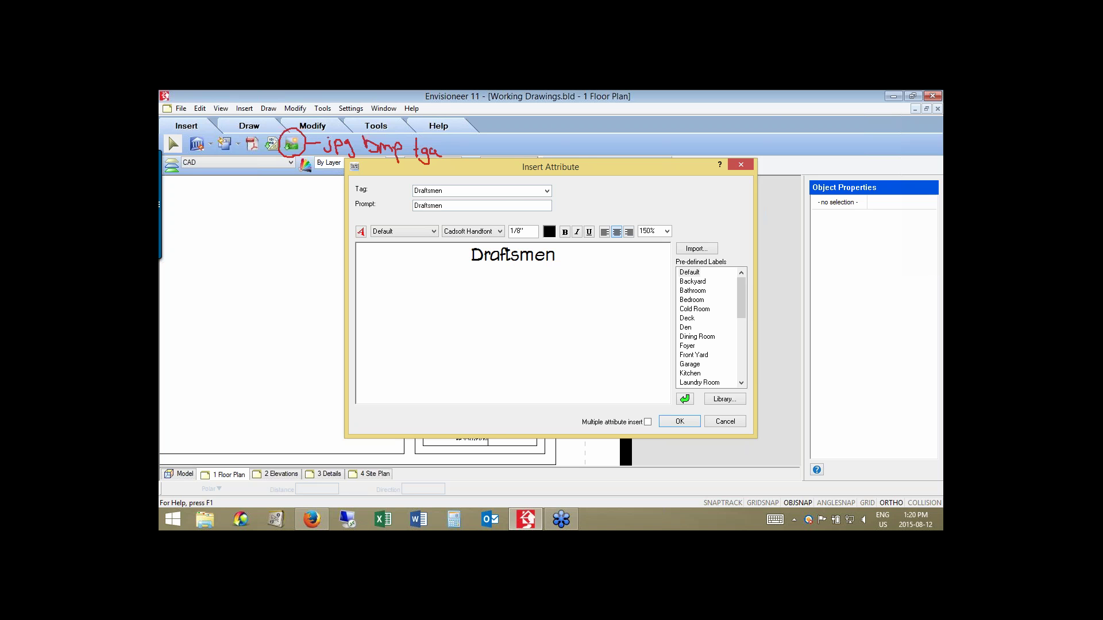
click(678, 420)
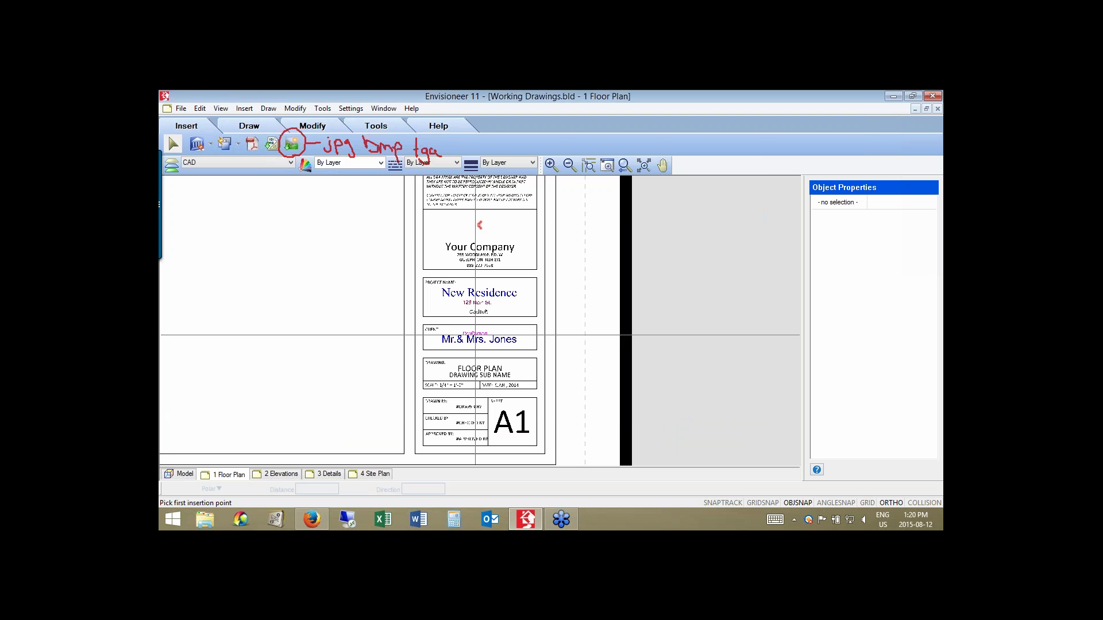
click(442, 219)
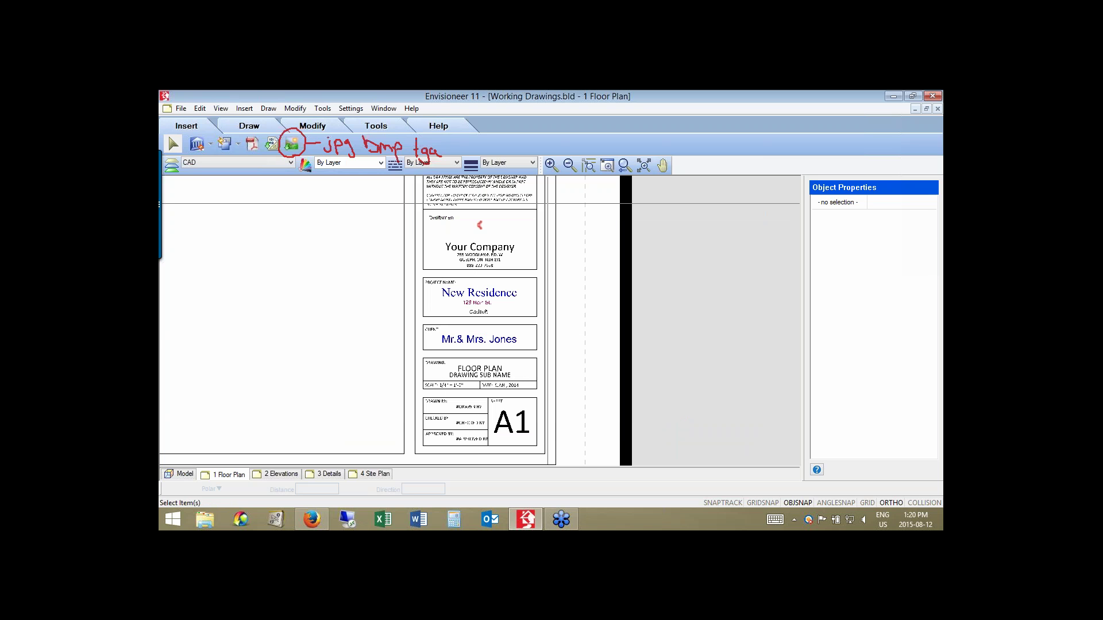
Delete the "Draftsmen" attribute from the title block's company box.
scroll(473, 195, up, 5)
click(333, 296)
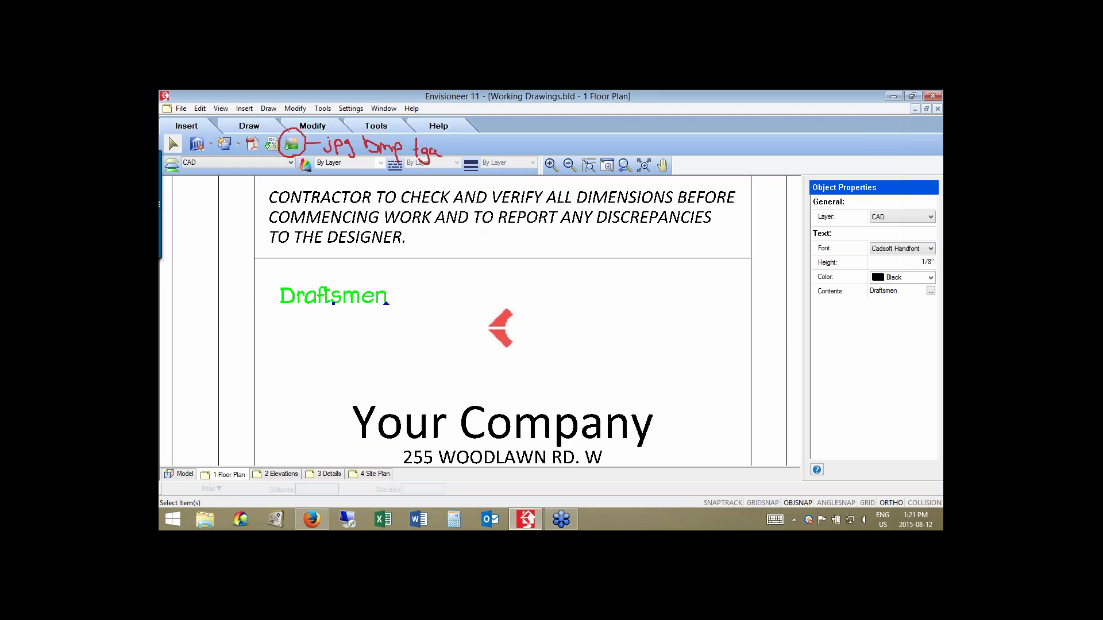
key(Delete)
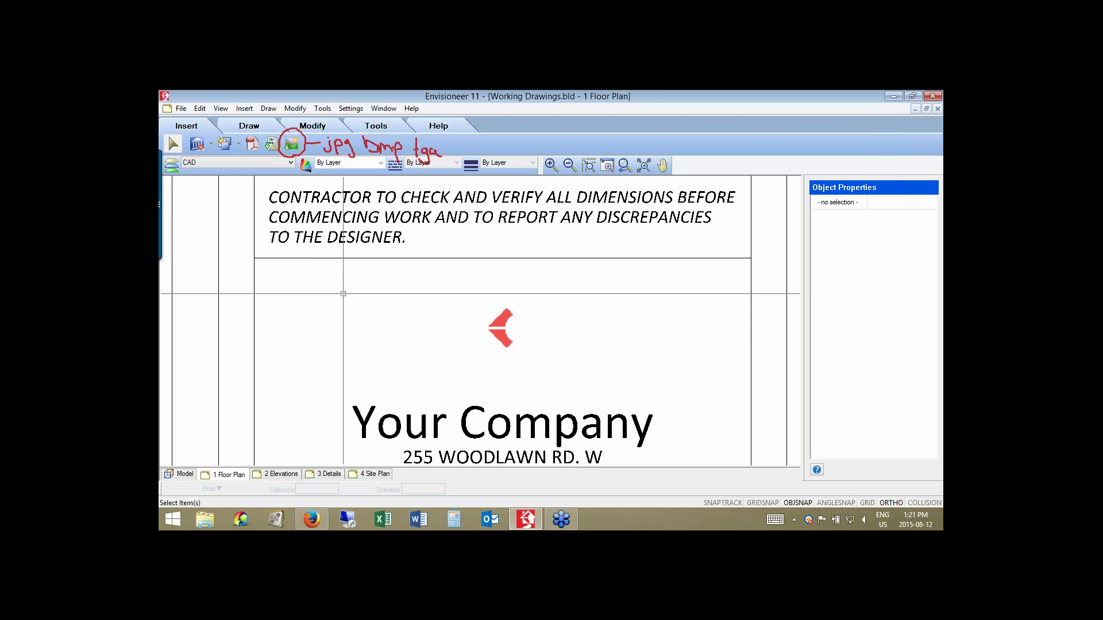
scroll(343, 293, down, 3)
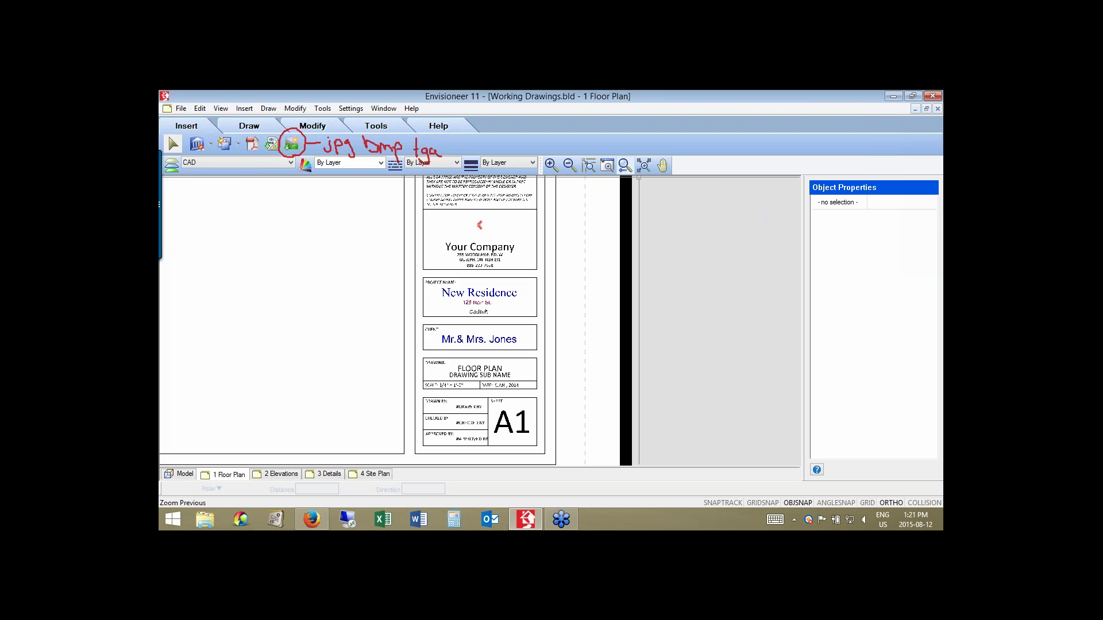
Inspect the title block's definition and attribute properties with the whole floor plan sheet in view.
click(625, 166)
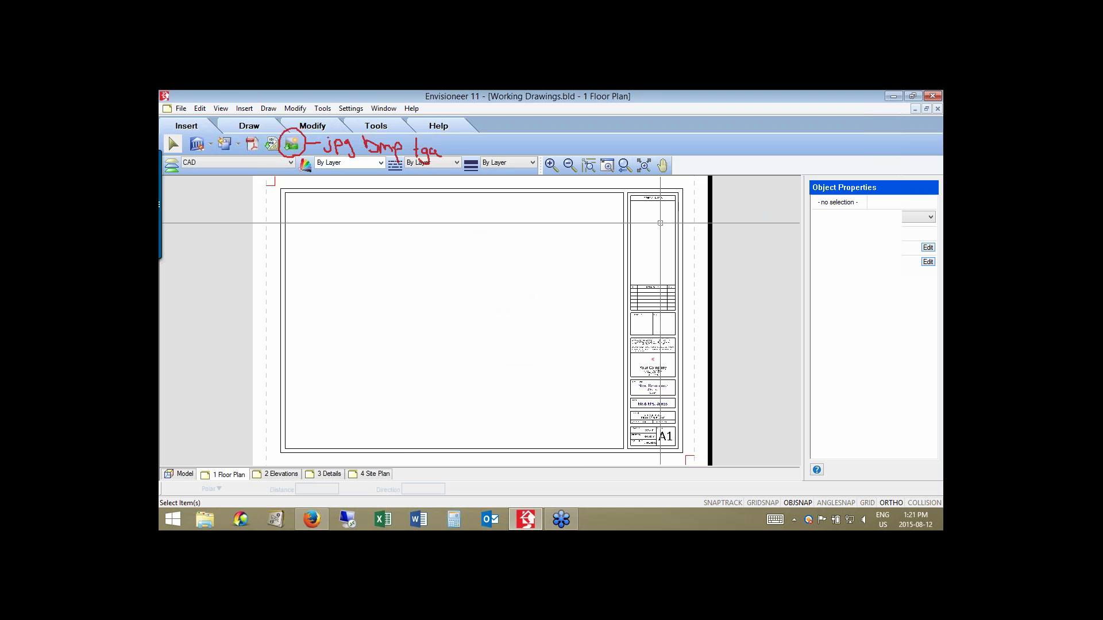
click(661, 223)
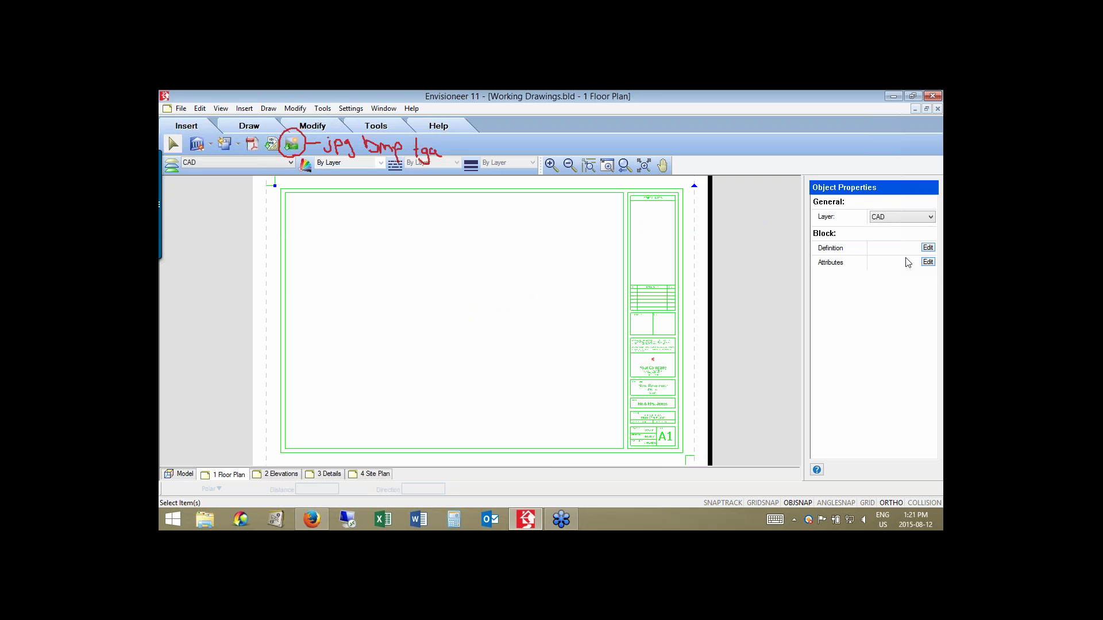
click(937, 109)
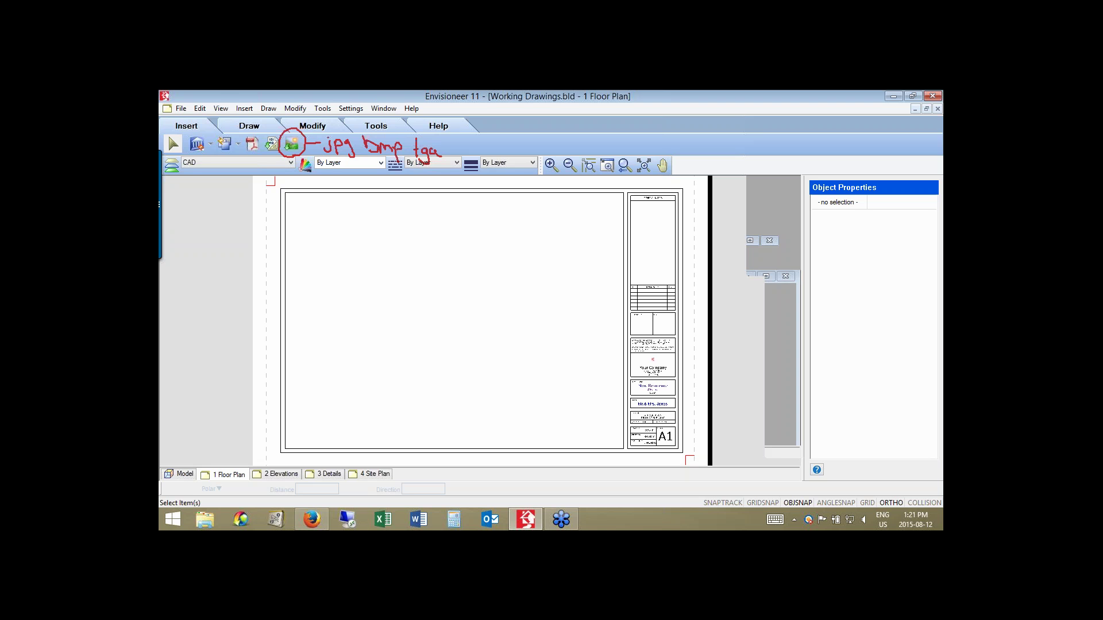
click(778, 232)
click(784, 310)
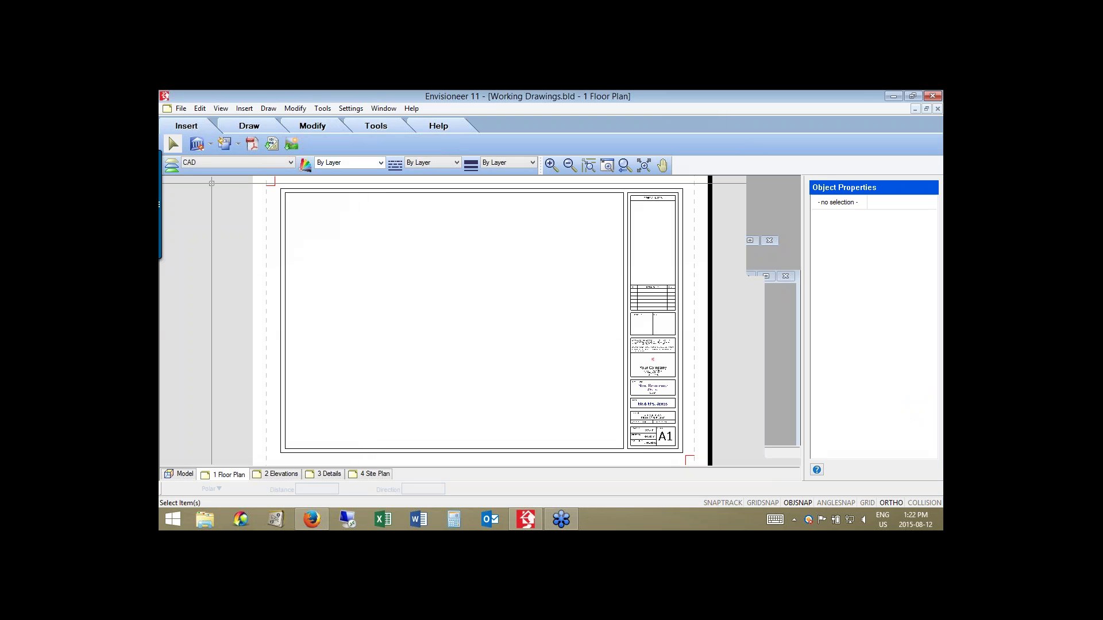
Define a new SmartView of the 2D plan for the Ground Floor location at a scale of 1/4" = 1'-0".
click(211, 143)
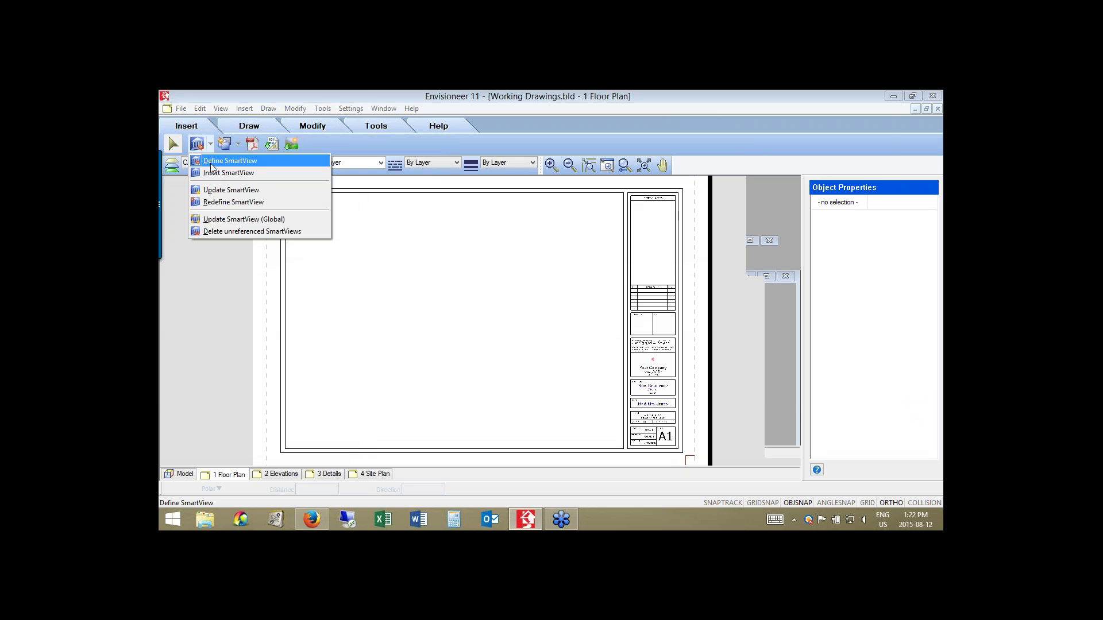
click(212, 164)
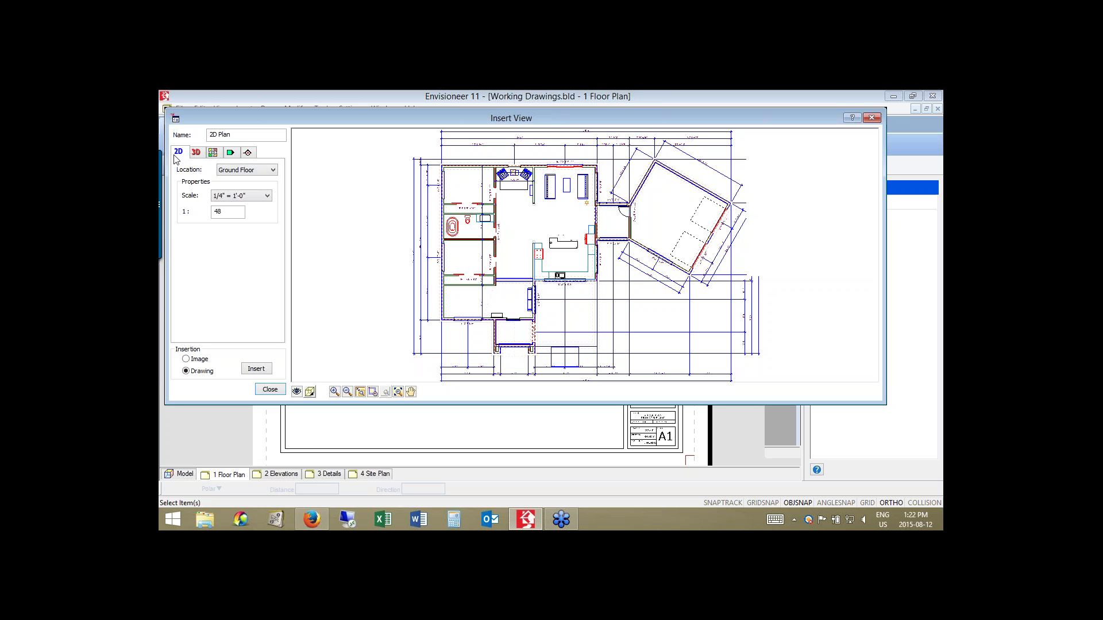
click(257, 174)
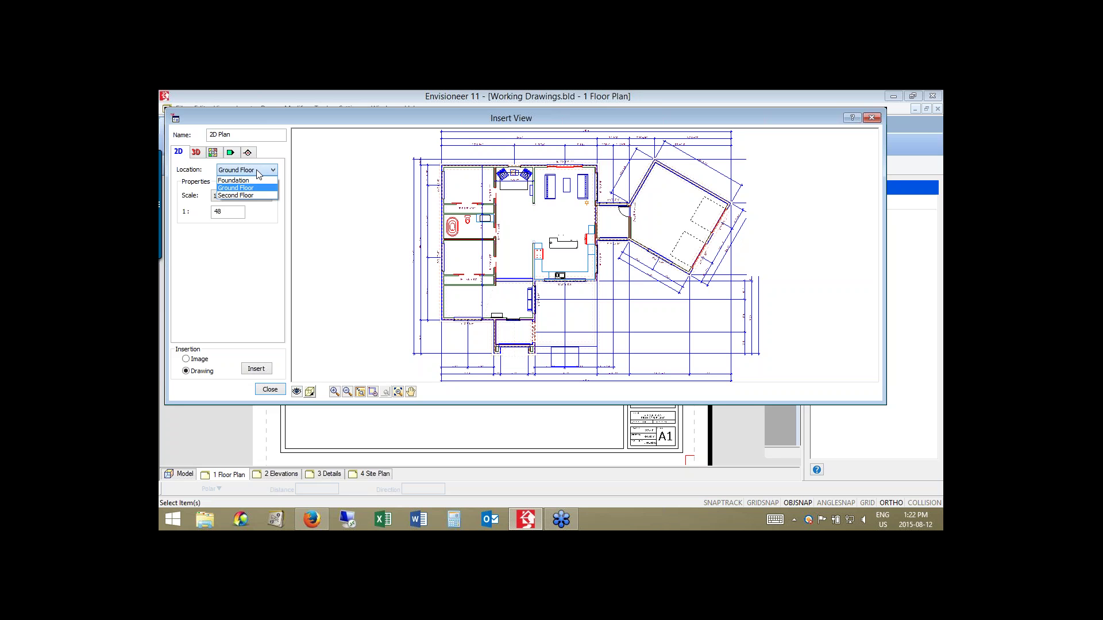
click(258, 174)
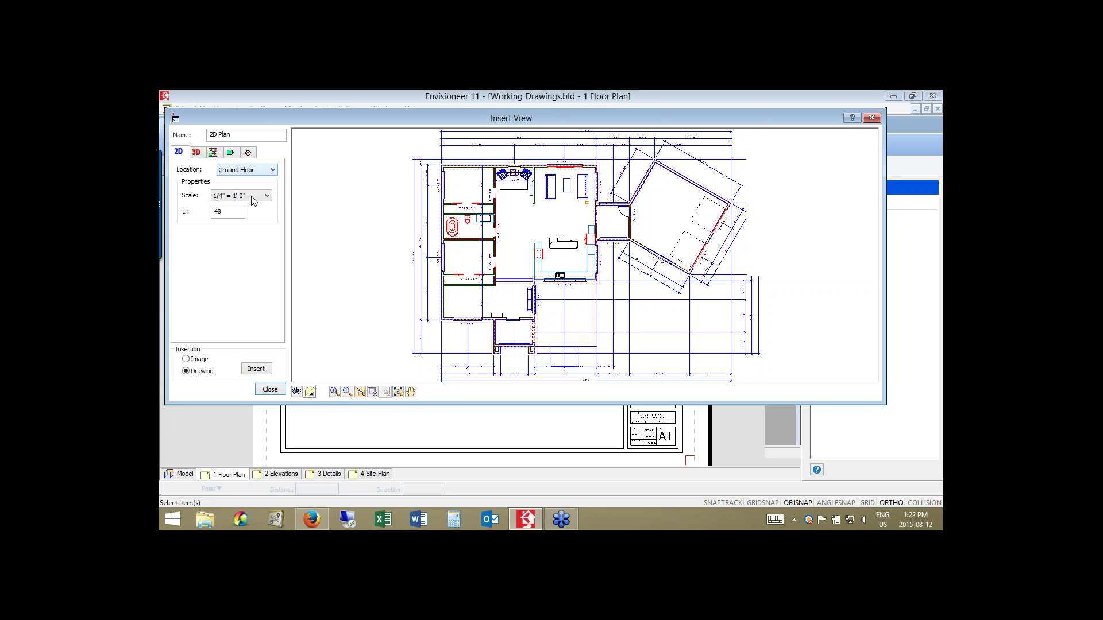
click(253, 198)
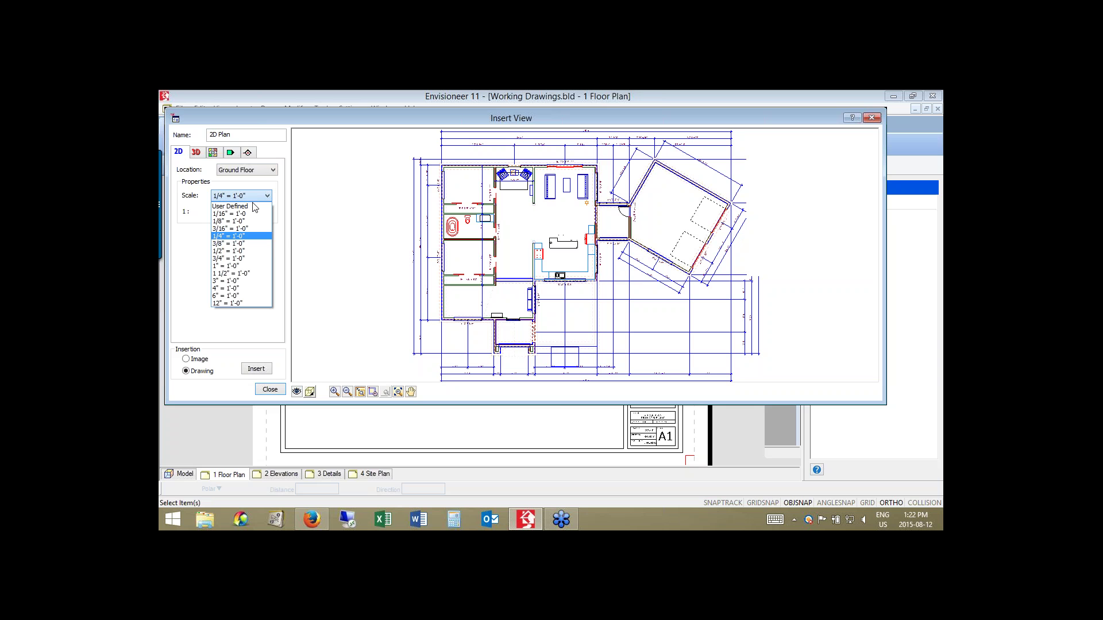
click(254, 207)
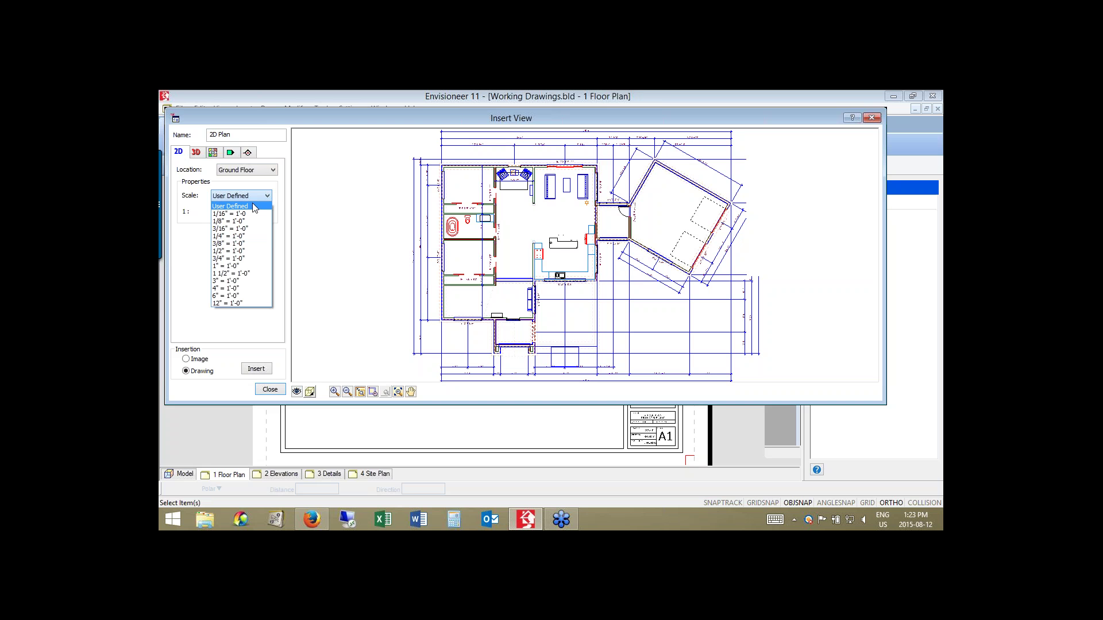
click(251, 236)
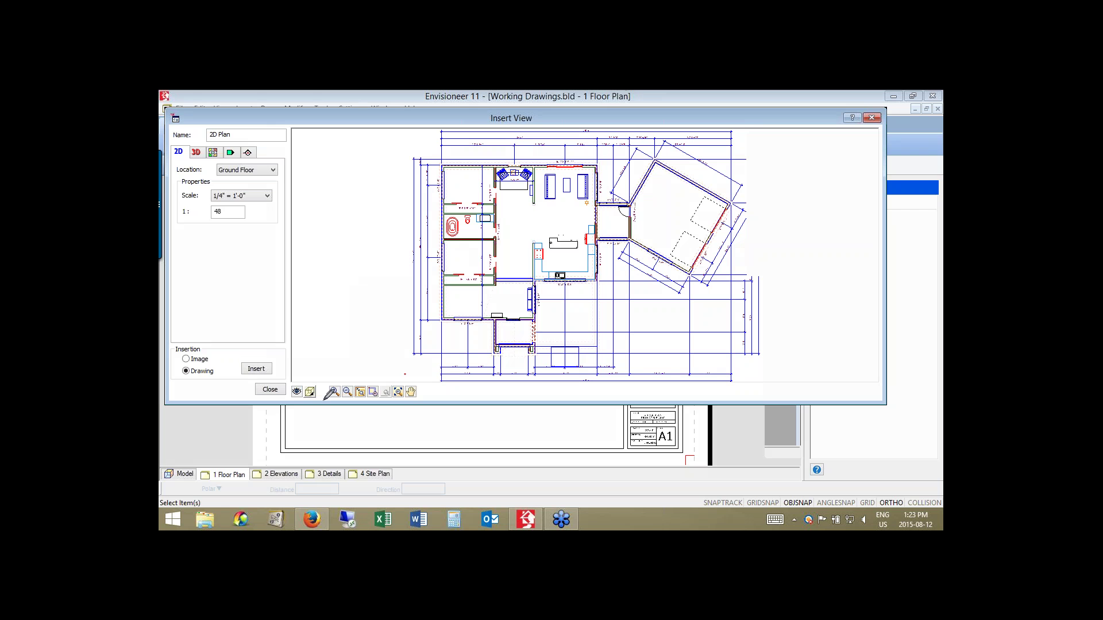
Examine the ground floor plan preview at several magnifications, including a close-up of the room with the two angled armchairs.
mouse_move(418, 402)
mouse_down()
mouse_move(414, 378)
mouse_move(412, 406)
mouse_up()
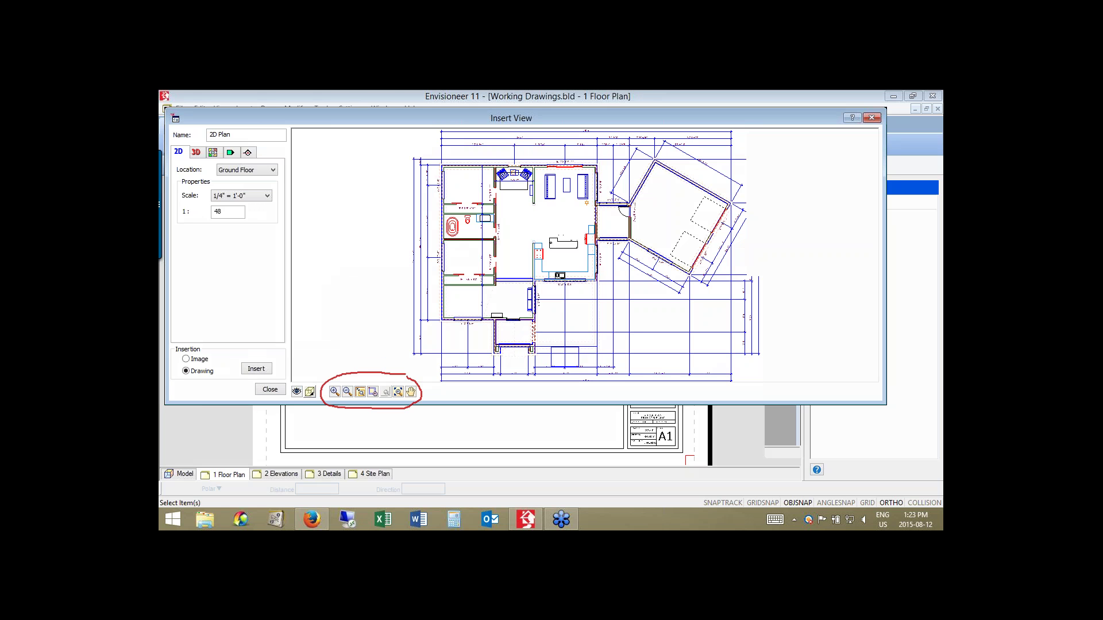
click(347, 392)
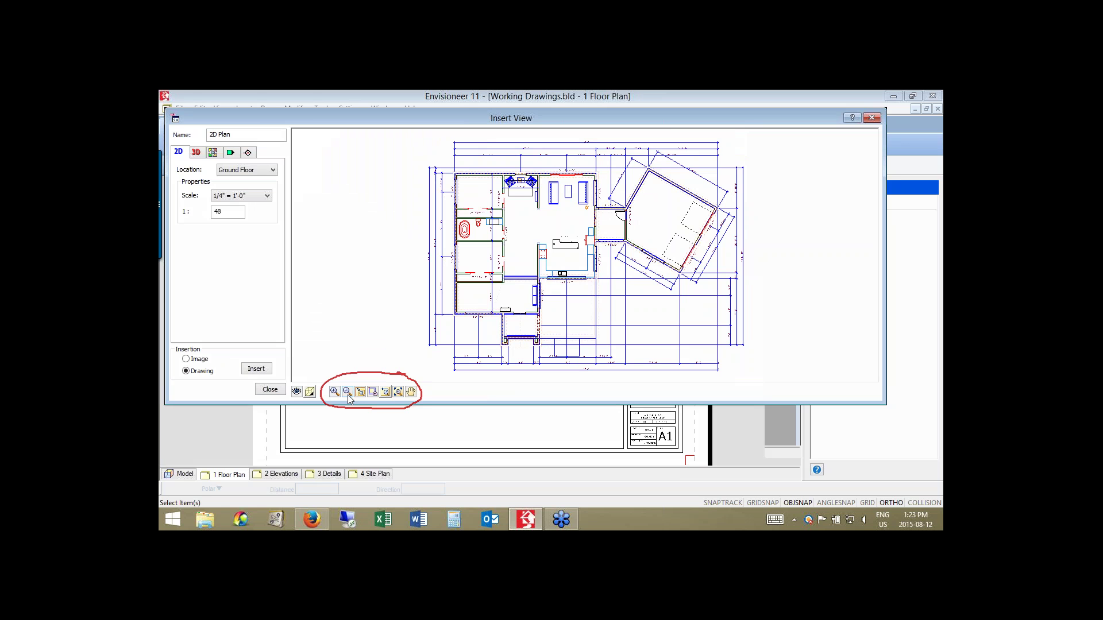
click(347, 393)
click(348, 392)
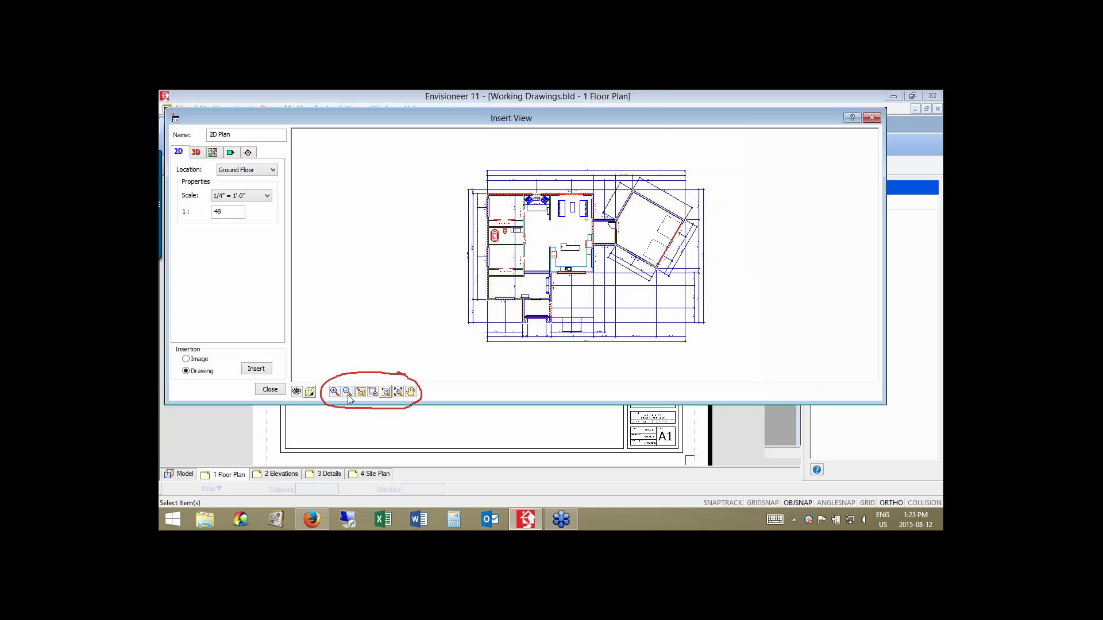
click(334, 392)
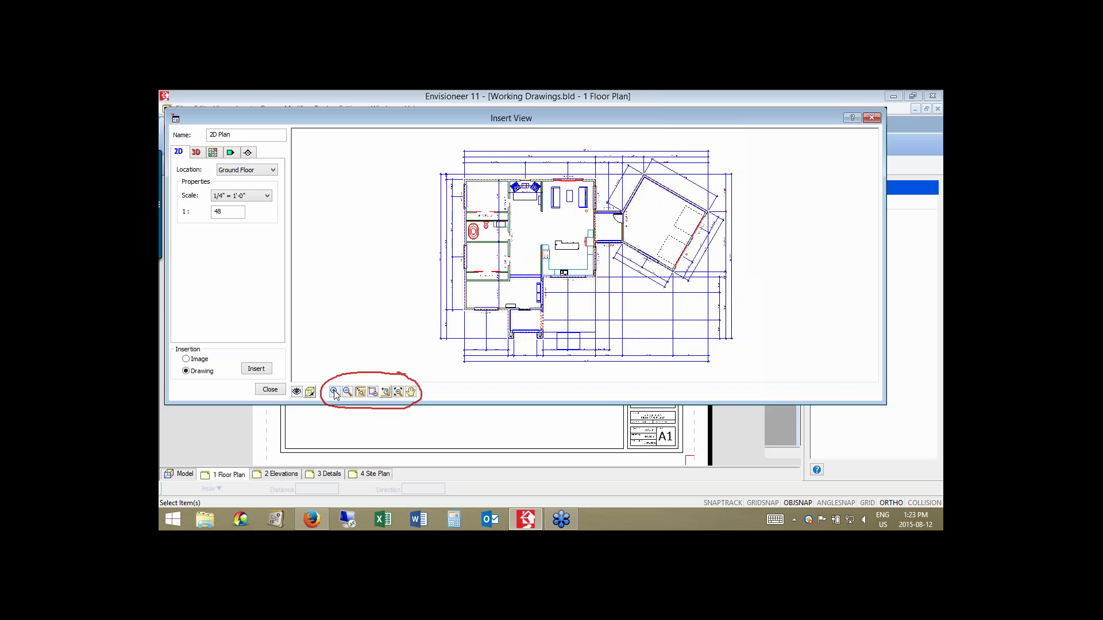
click(333, 392)
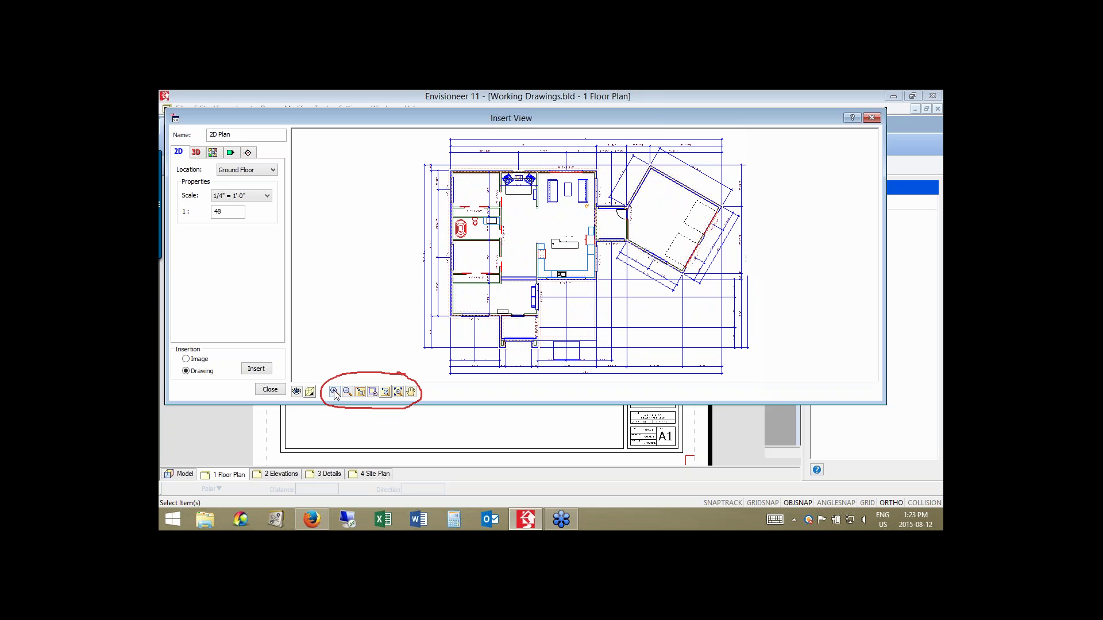
click(373, 391)
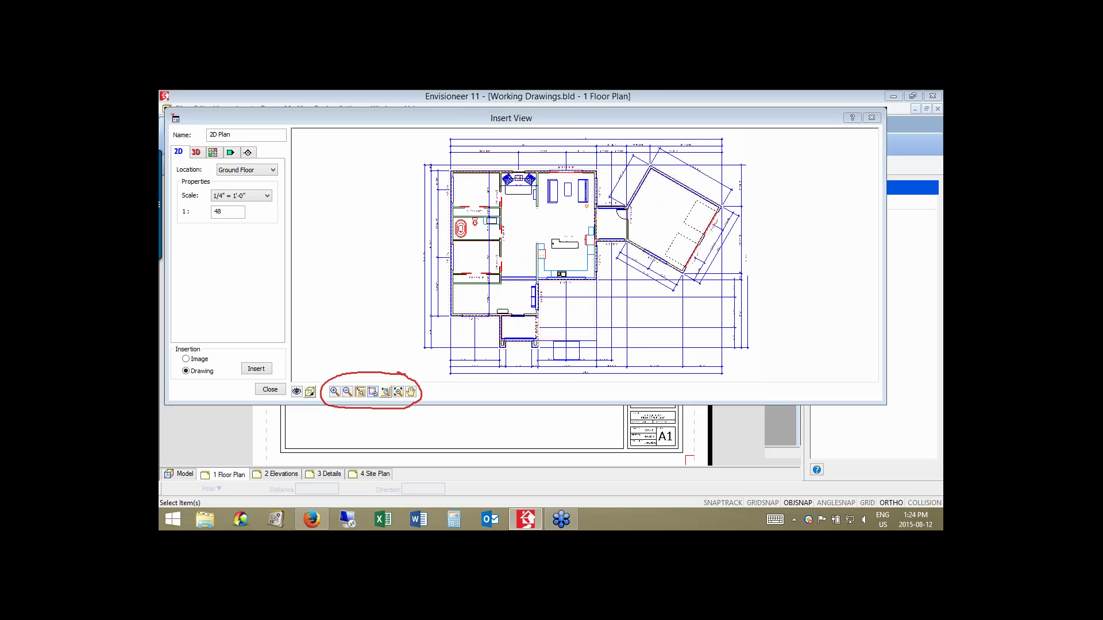
drag(503, 174, 555, 204)
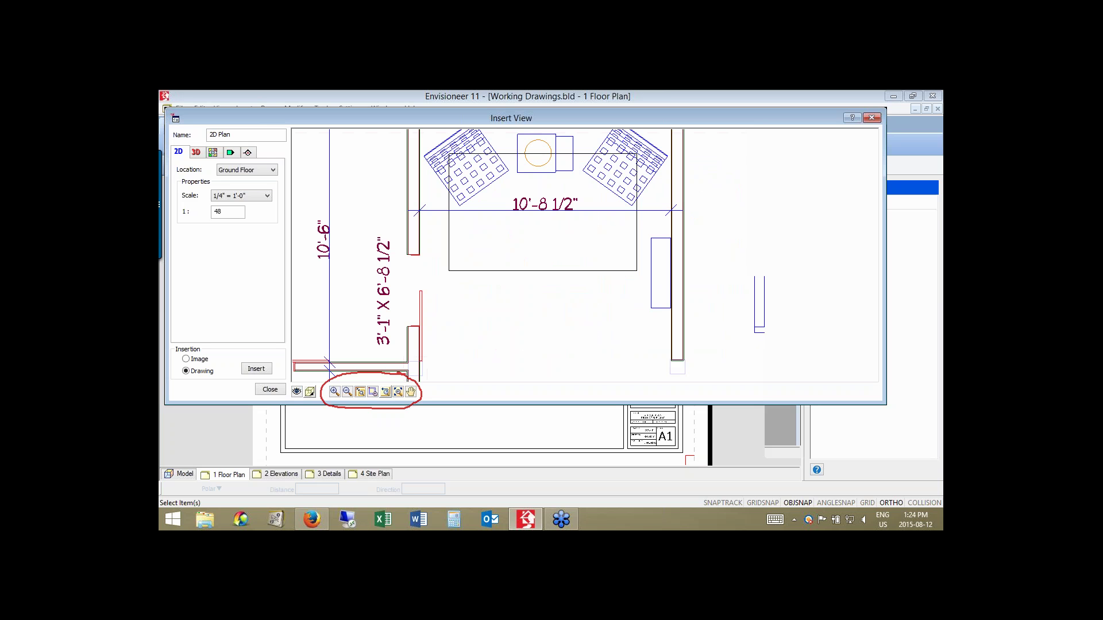
click(398, 393)
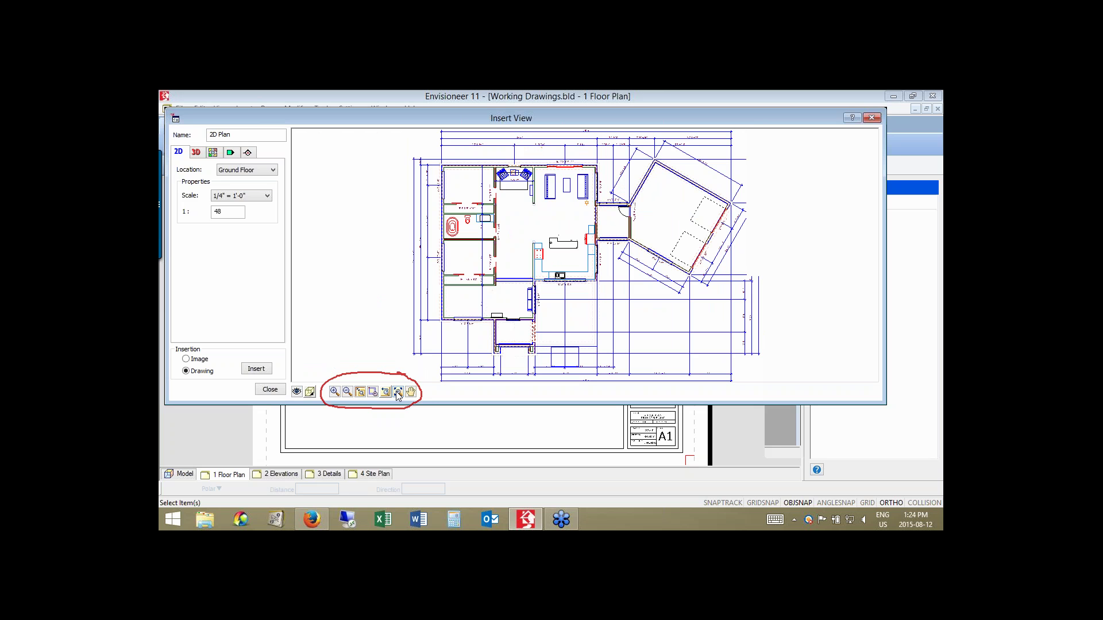
click(348, 393)
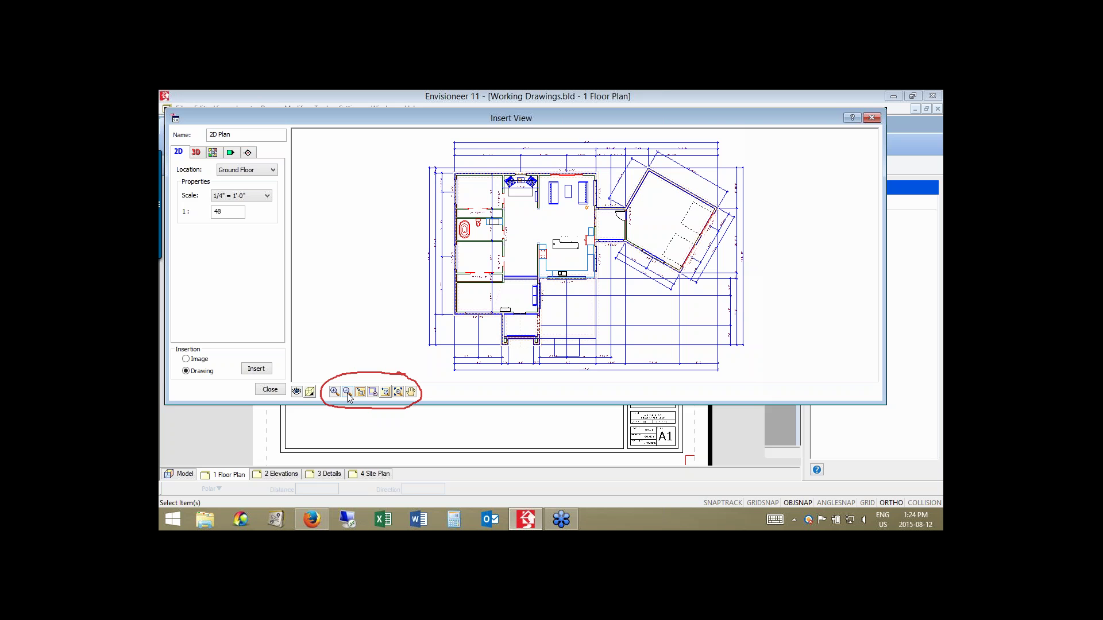
right_click(782, 260)
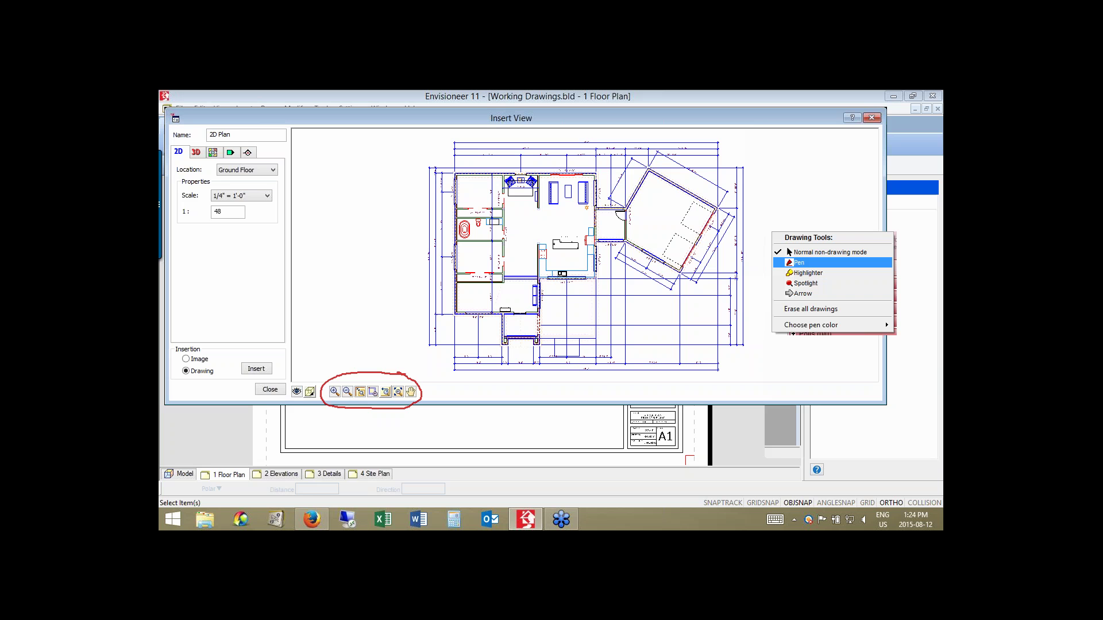
click(799, 263)
drag(198, 337, 226, 334)
drag(234, 390, 224, 335)
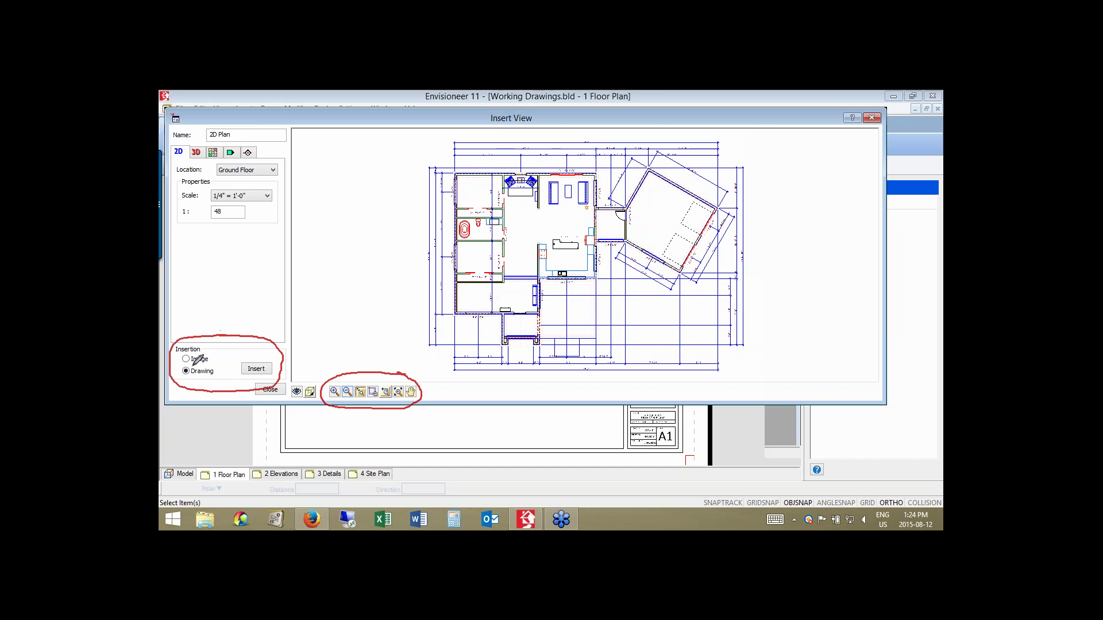
mouse_move(193, 367)
mouse_down()
mouse_move(211, 365)
mouse_move(212, 377)
mouse_up()
drag(193, 378, 194, 378)
drag(214, 371, 230, 363)
mouse_move(202, 138)
mouse_down()
mouse_move(281, 123)
mouse_move(206, 141)
mouse_up()
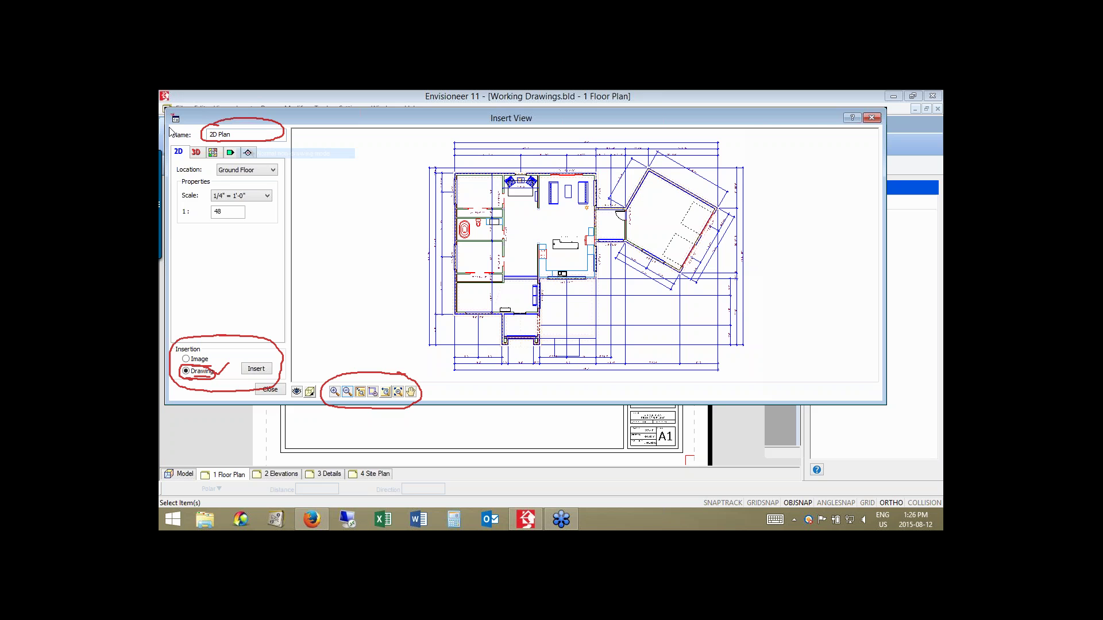
Name the view "Ground Floor Plan" and insert it as a drawing inside the floor plan sheet's border, beside the title block.
key(Tab)
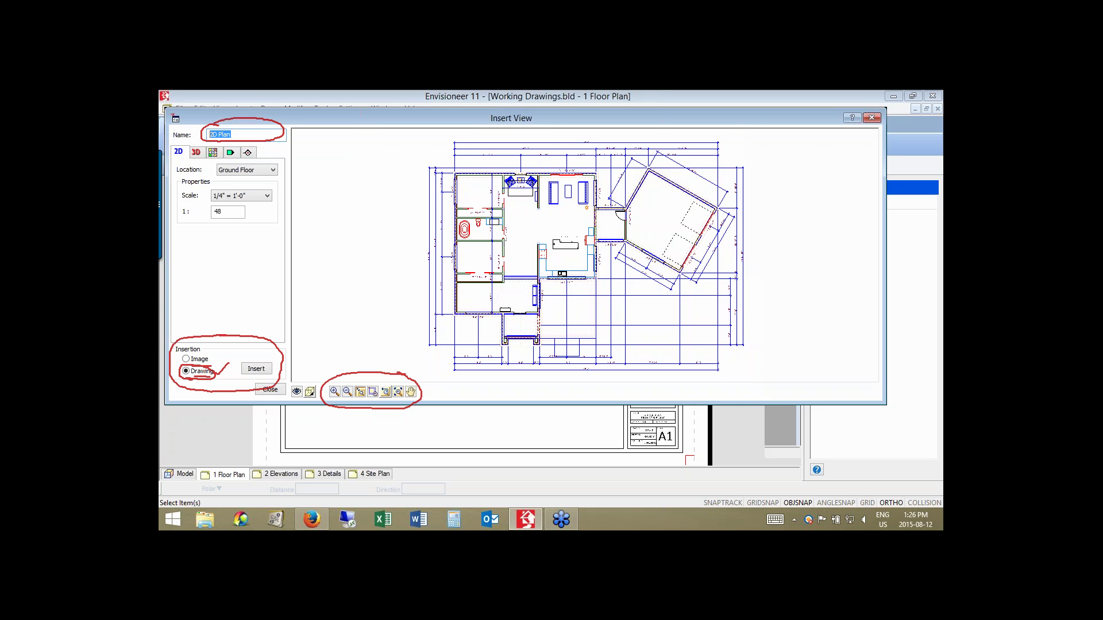
text(Ground Floor Plan)
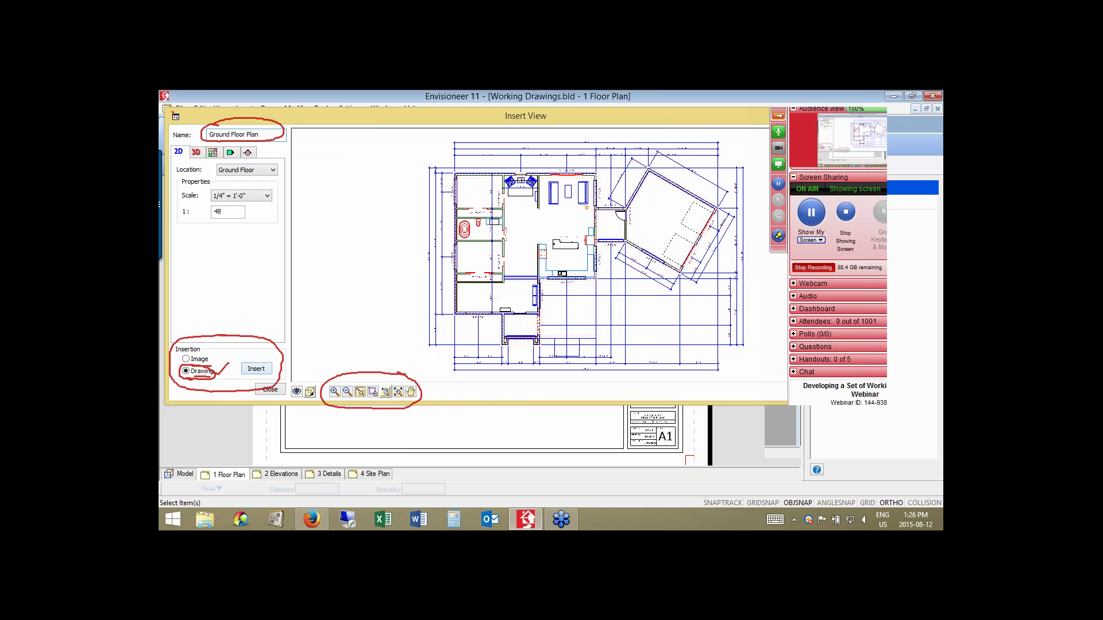
click(256, 369)
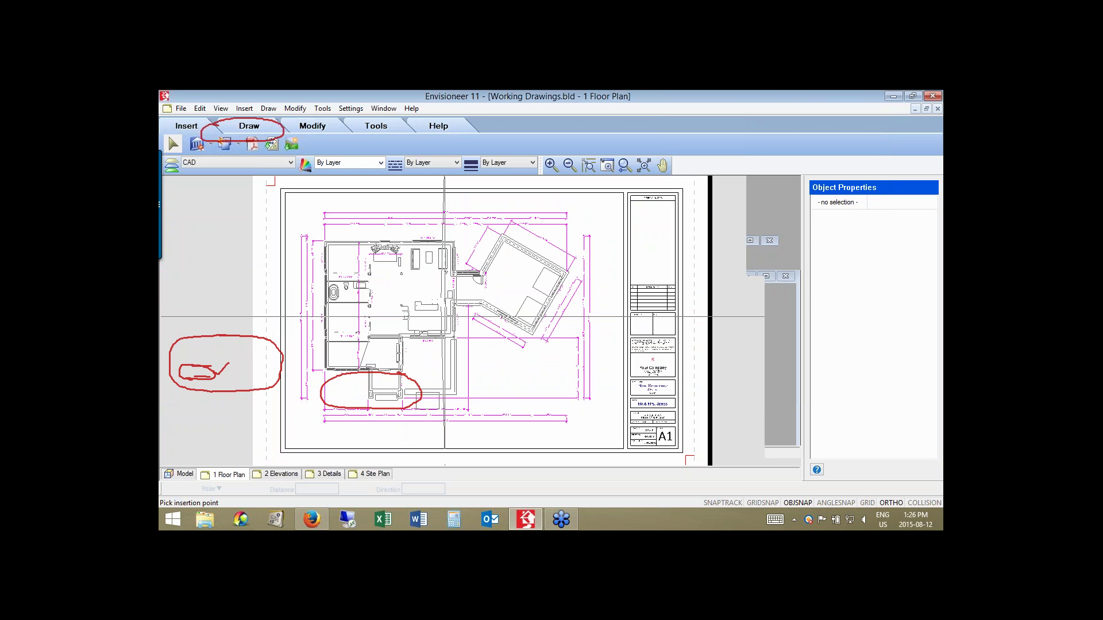
click(444, 324)
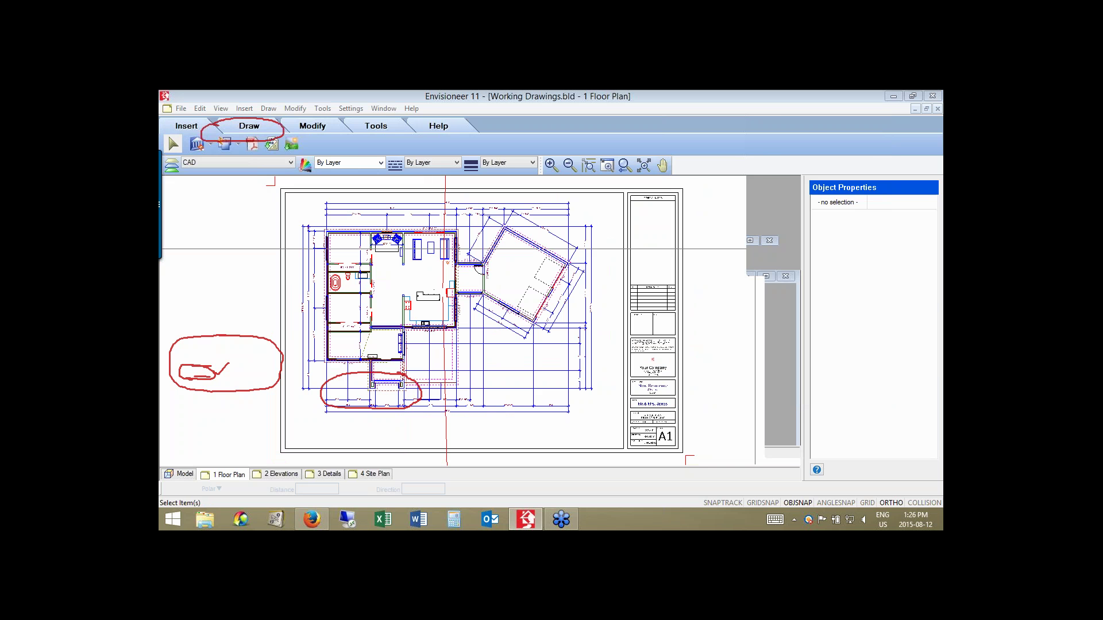
click(779, 235)
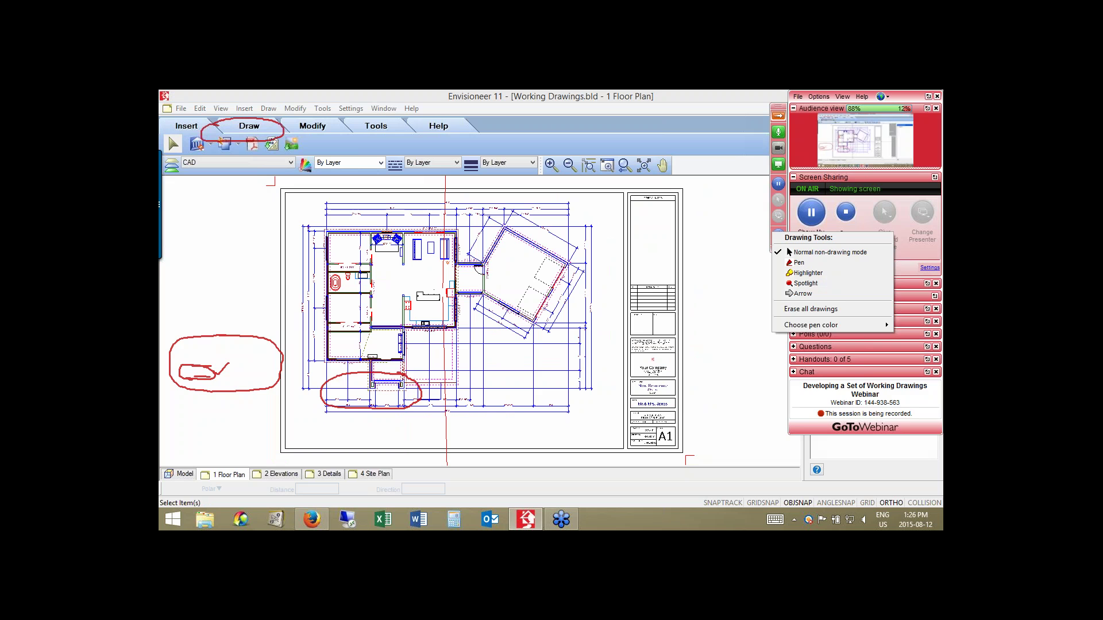
key(ctrl+alt+g)
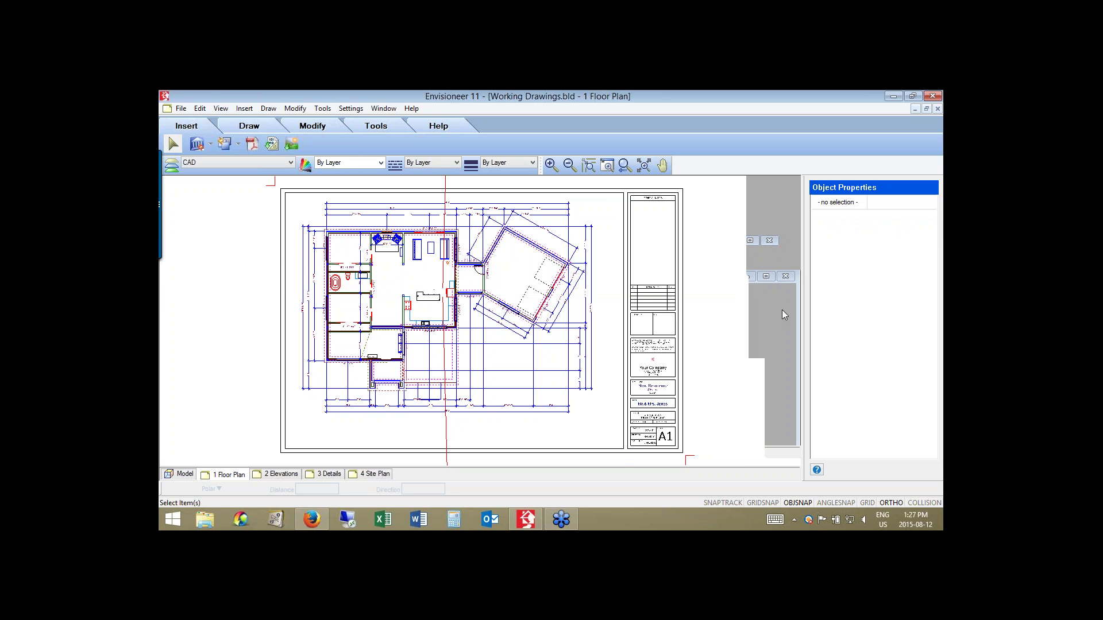
right_click(779, 236)
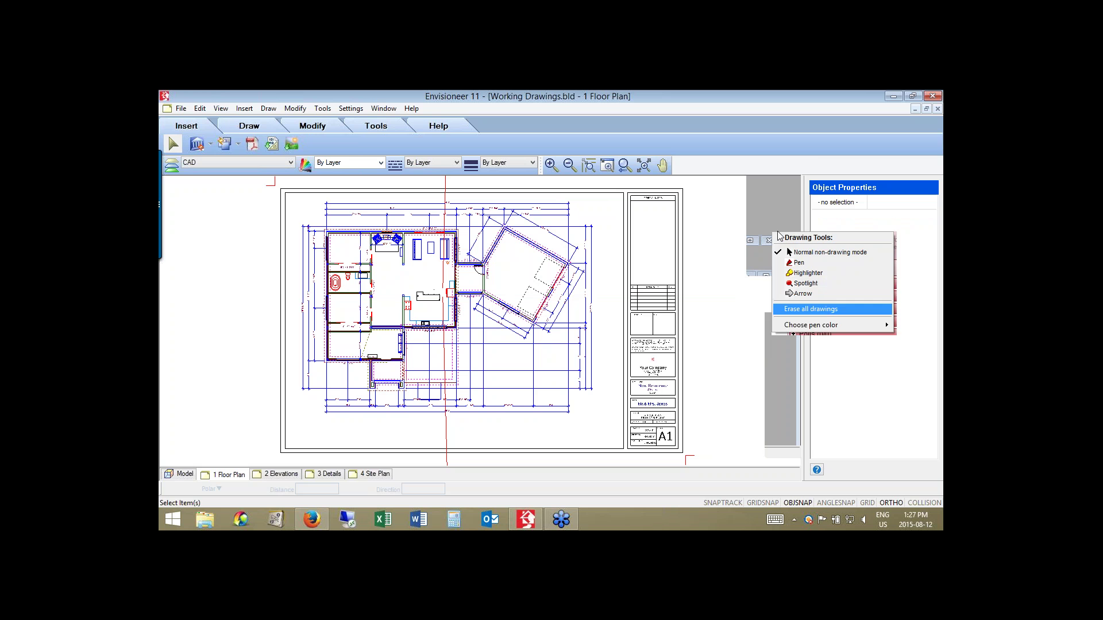
click(781, 310)
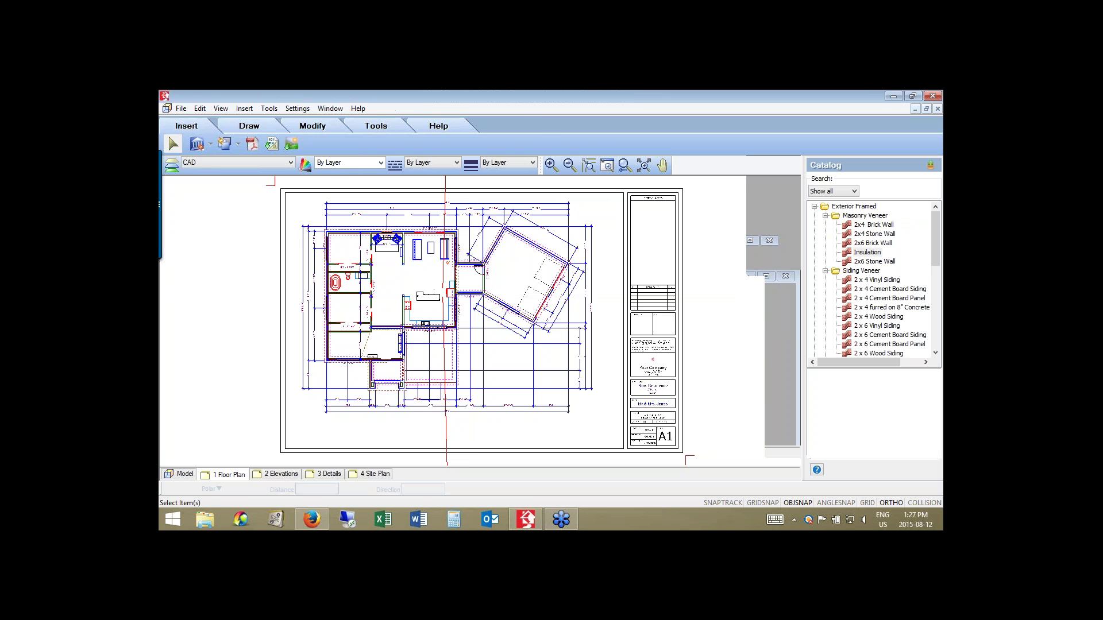
Delete the Bantam Sofa nearest the armchairs from the ground floor in the model and return to the floor plan sheet.
click(180, 474)
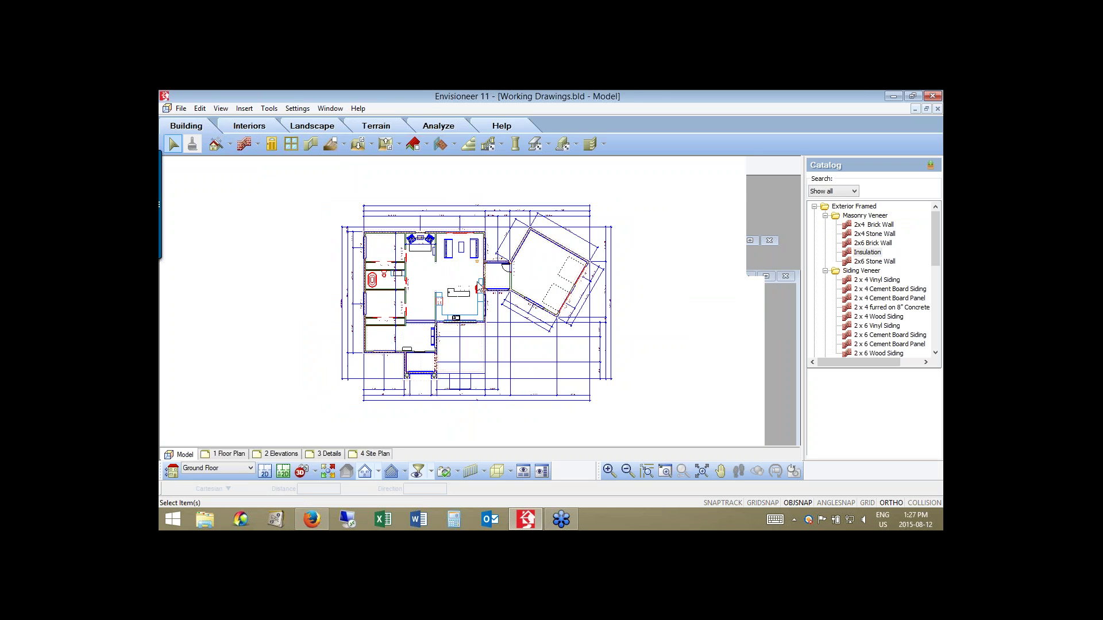
click(449, 253)
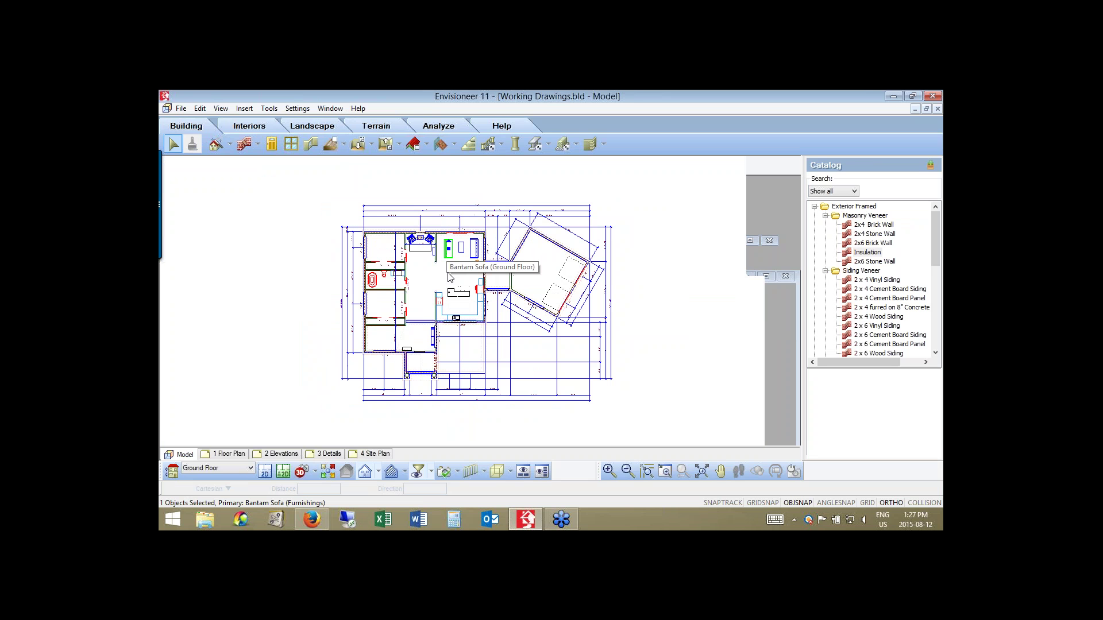
key(Delete)
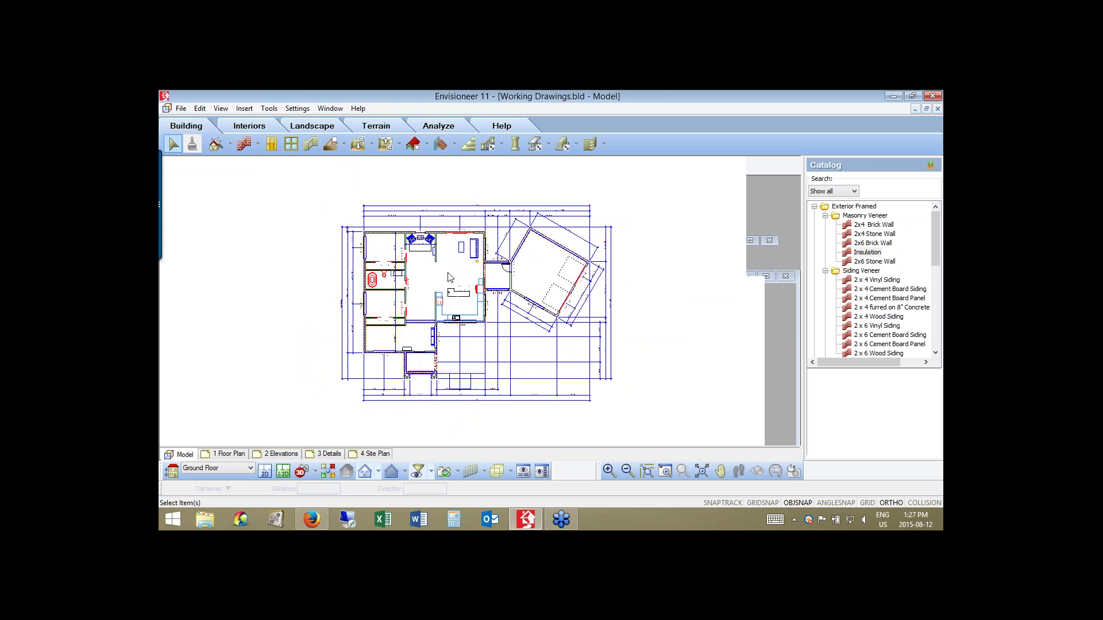
click(213, 455)
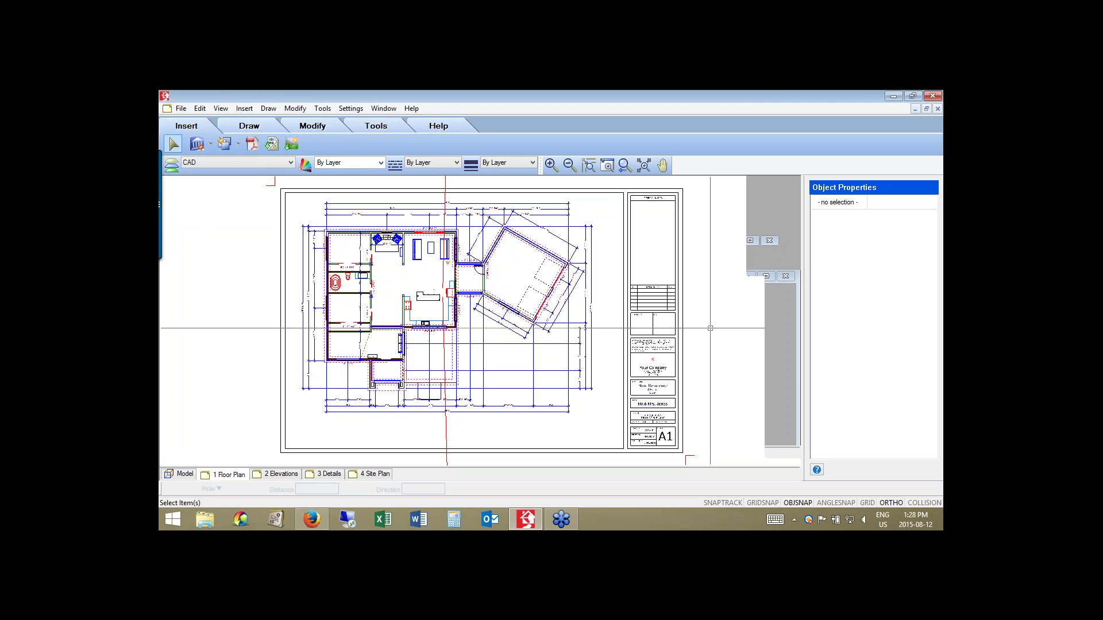
Update the Ground Floor Plan SmartView globally from the model so the sheet reflects the deleted sofa.
click(211, 145)
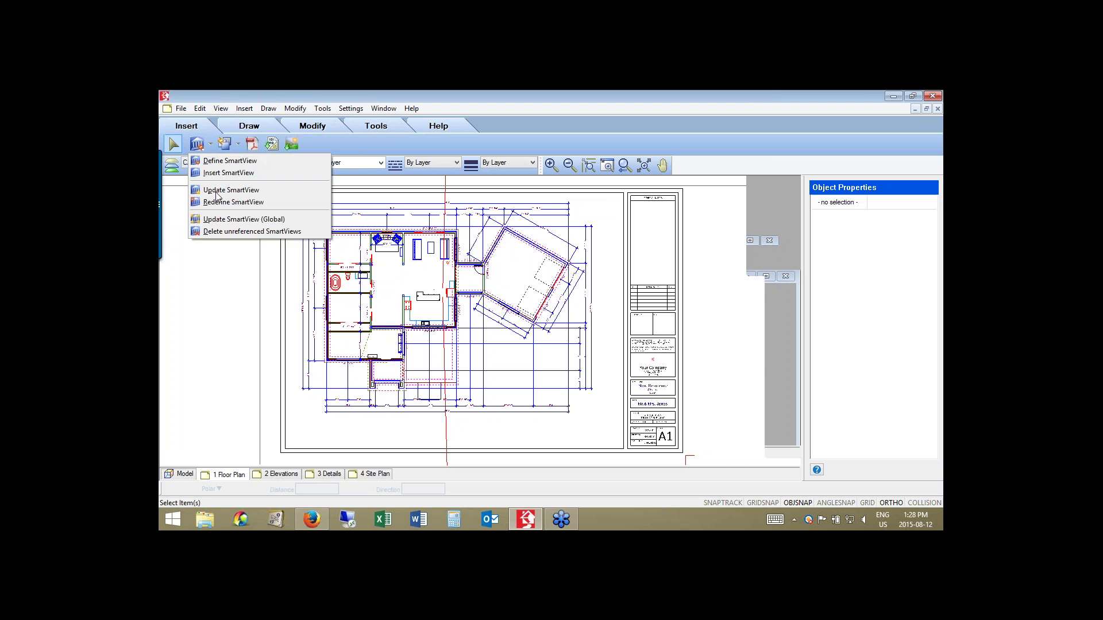
click(237, 219)
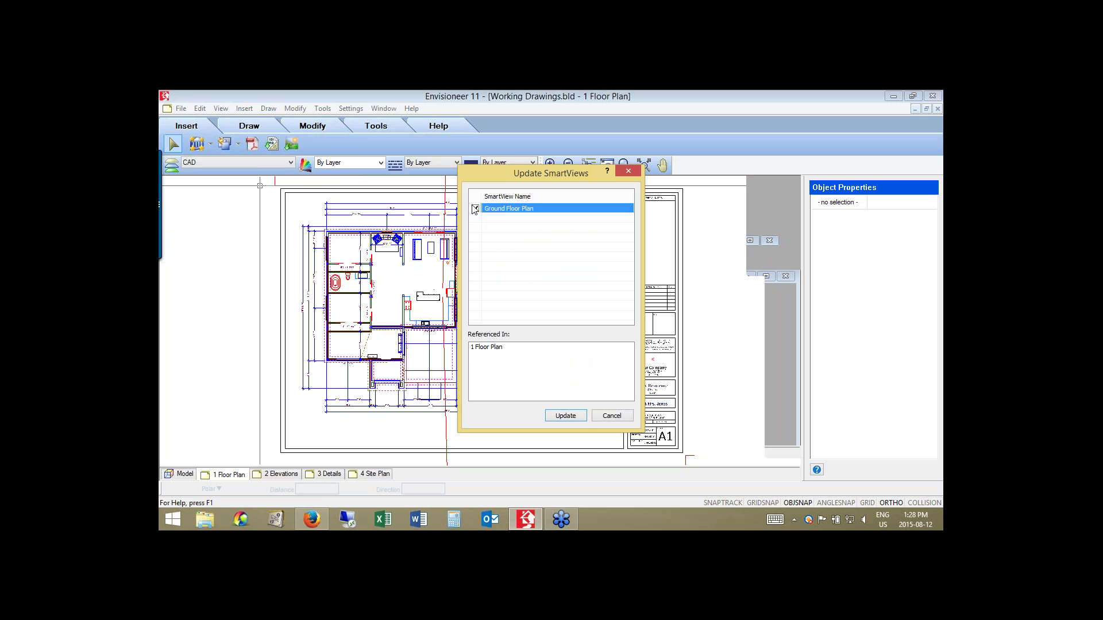
click(475, 209)
click(582, 421)
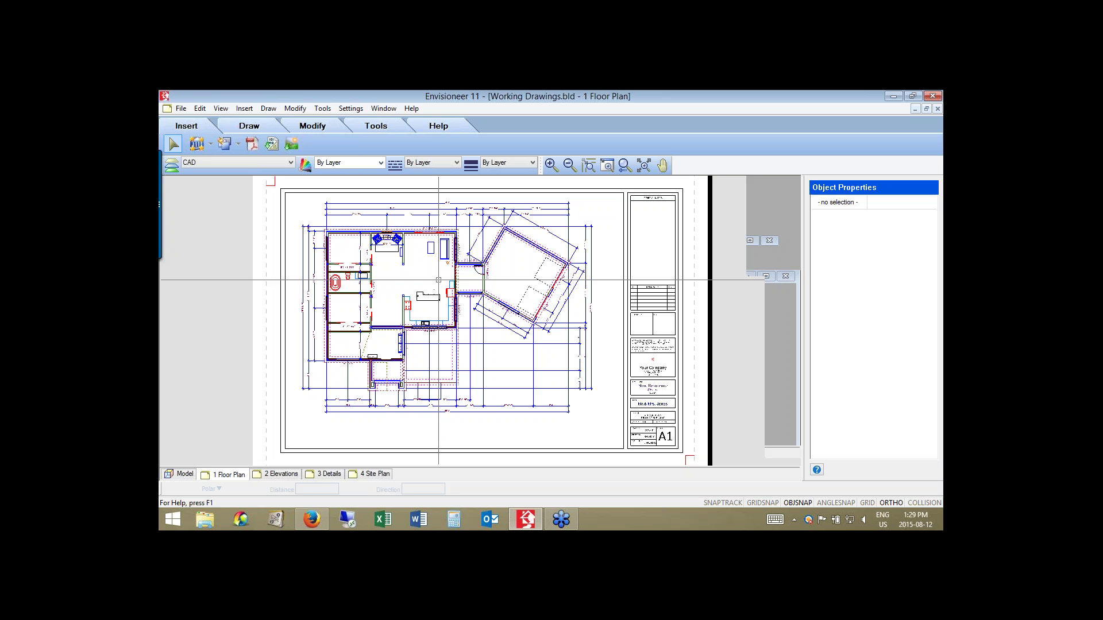
Start a text note on the floor plan sheet in the Labels style reading "GROUND FLOOR PLAN".
click(323, 109)
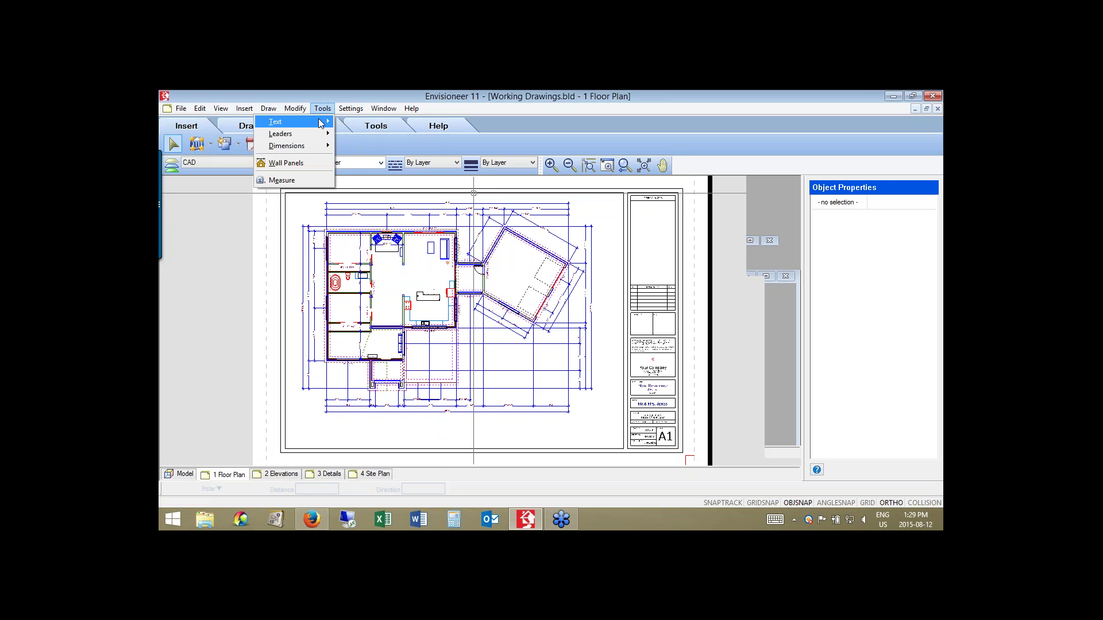
mouse_move(320, 123)
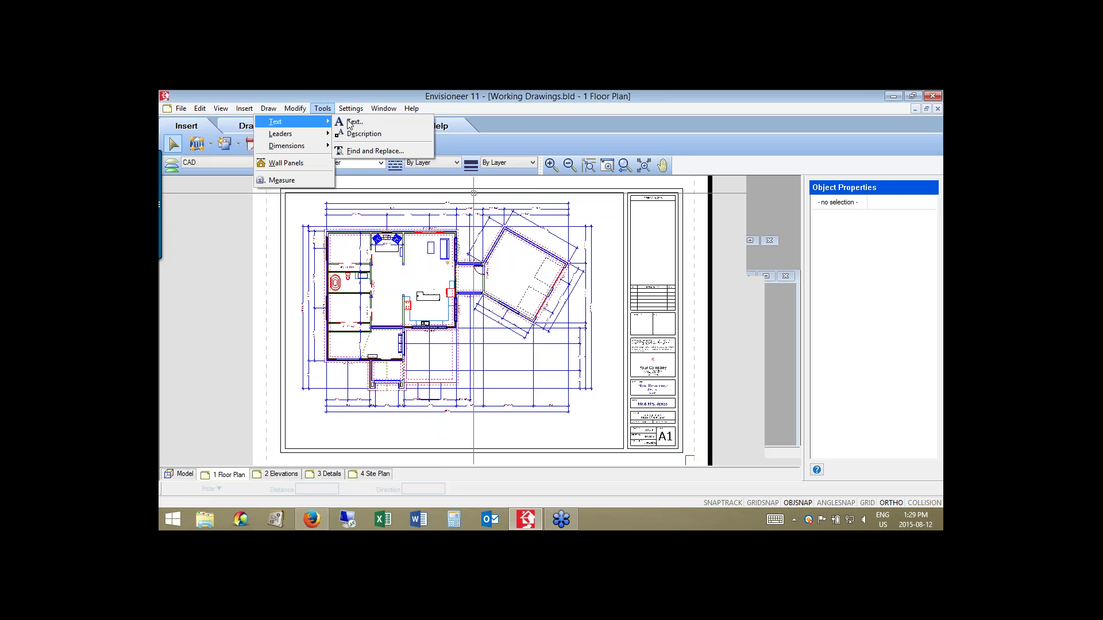
click(351, 122)
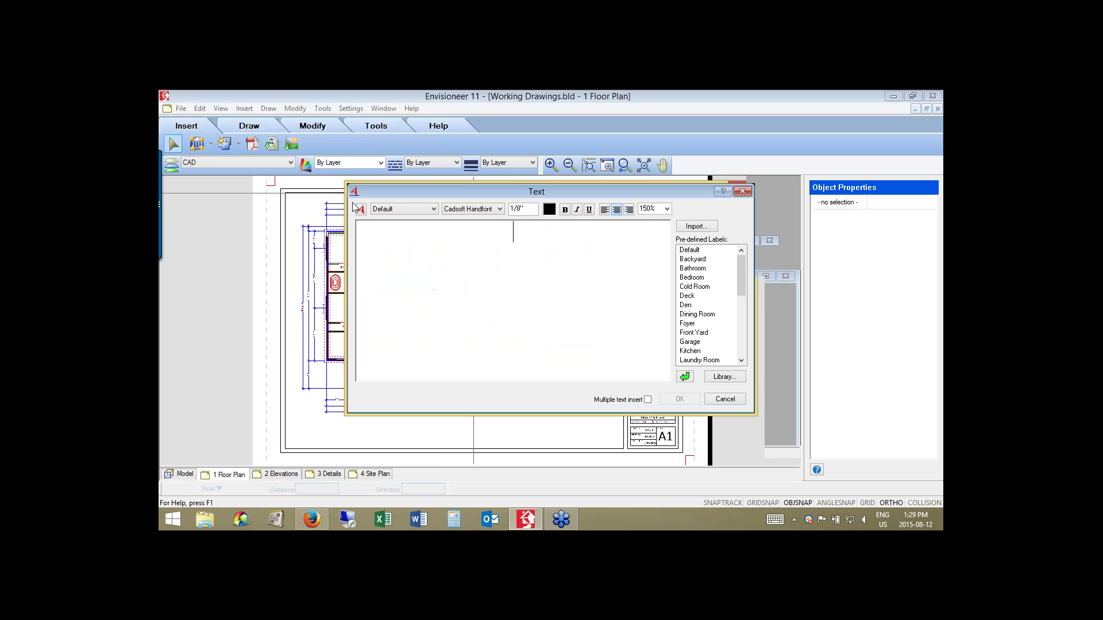
click(433, 210)
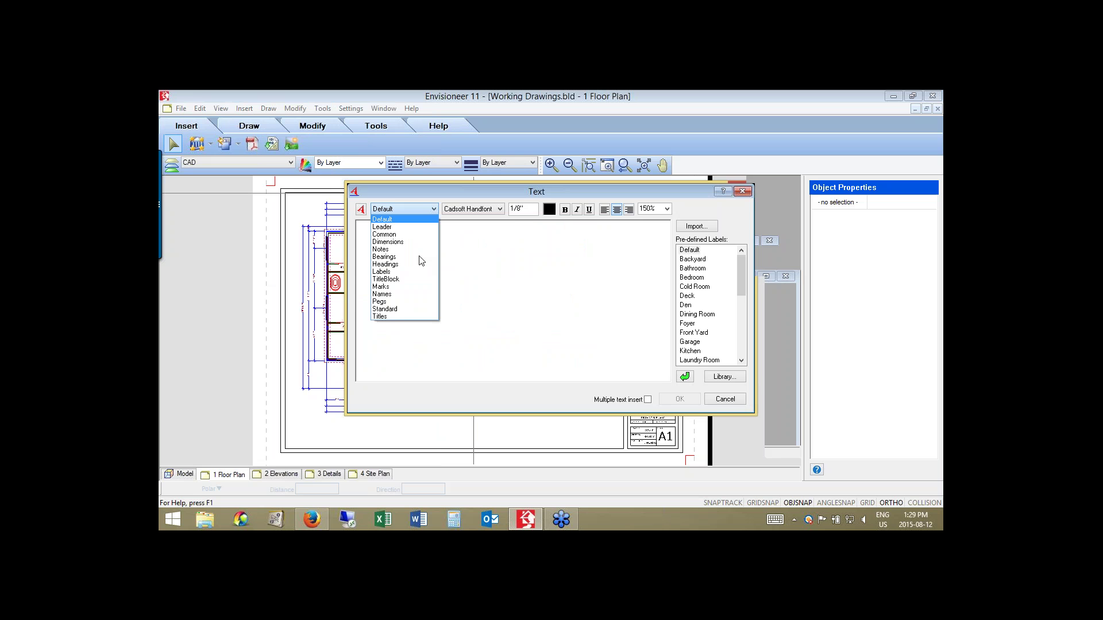
key(b)
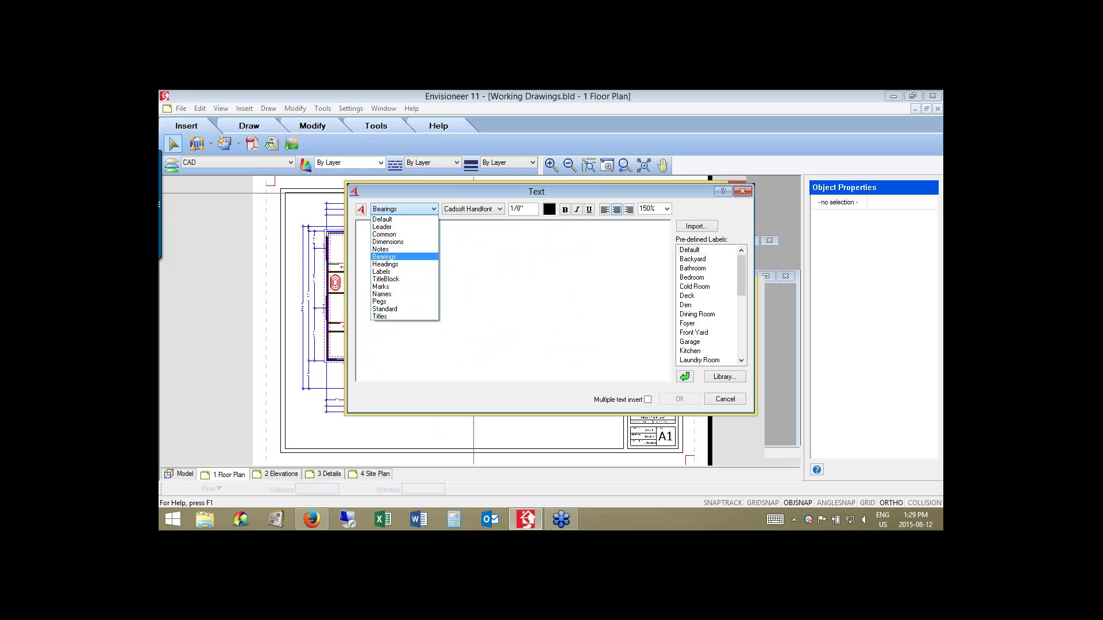
key(l)
key(Return)
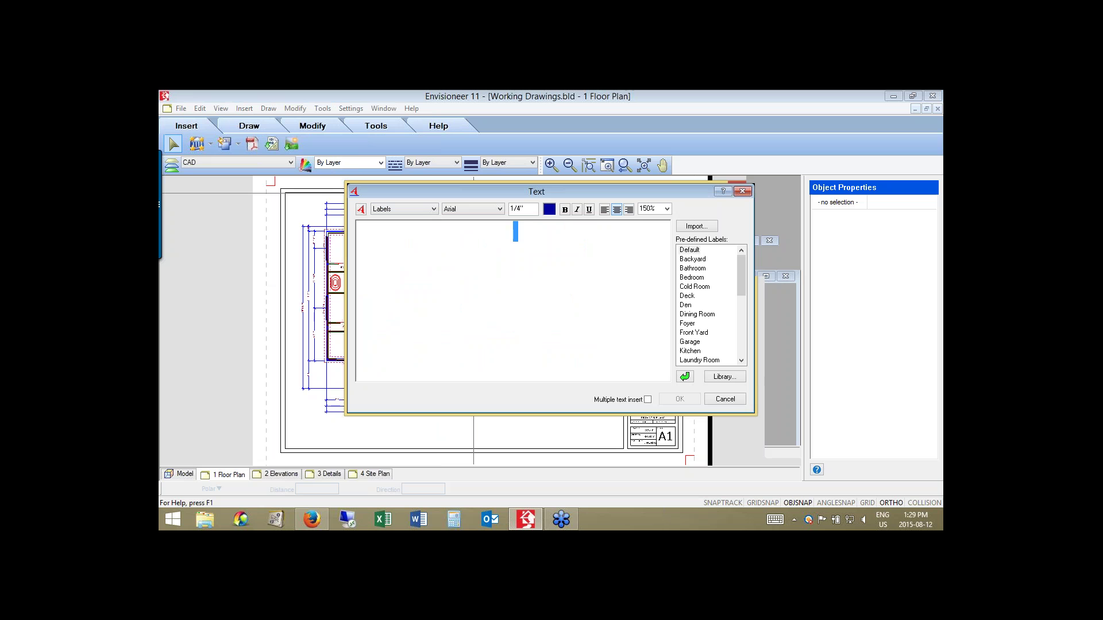
text(GROUND )
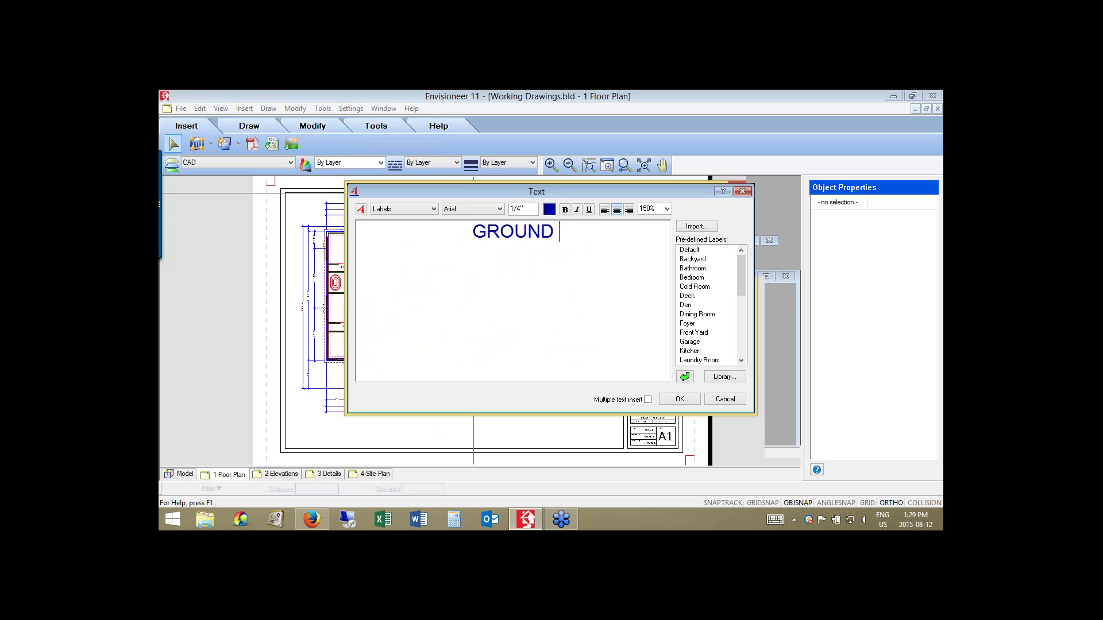
text(FLOOR PLAN)
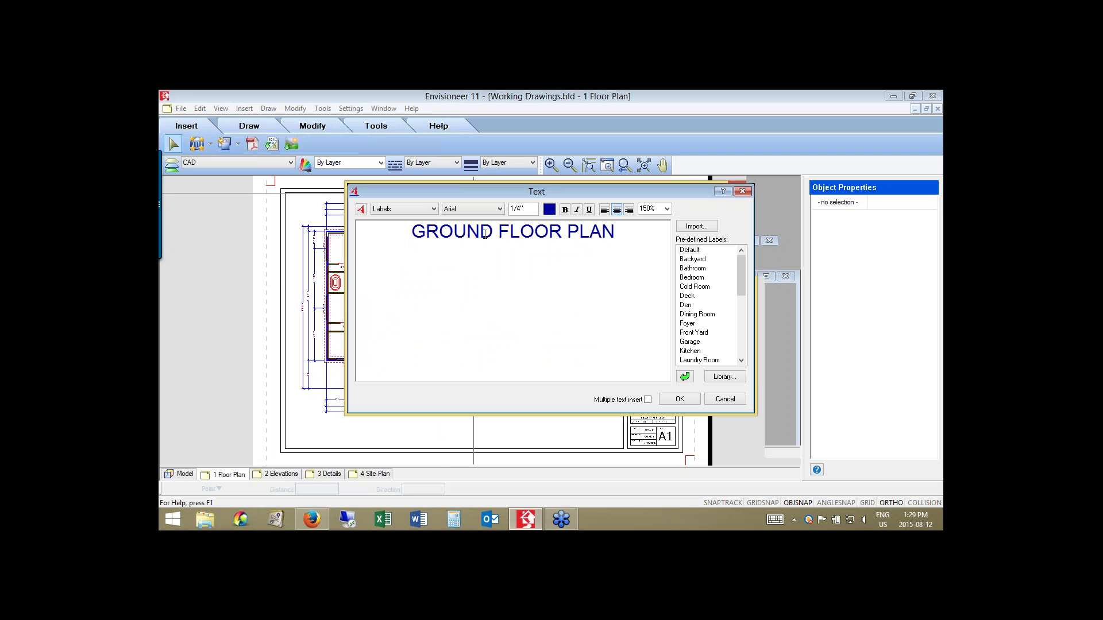
Make the "GROUND FLOOR PLAN" title line bold and underlined.
drag(615, 233, 410, 232)
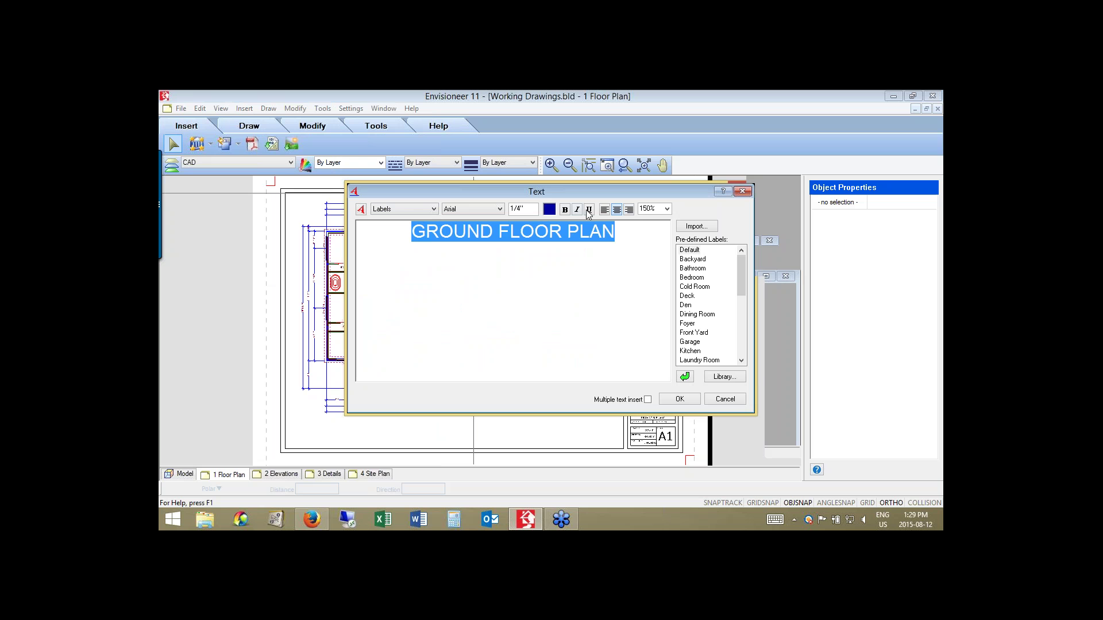
click(588, 210)
click(565, 211)
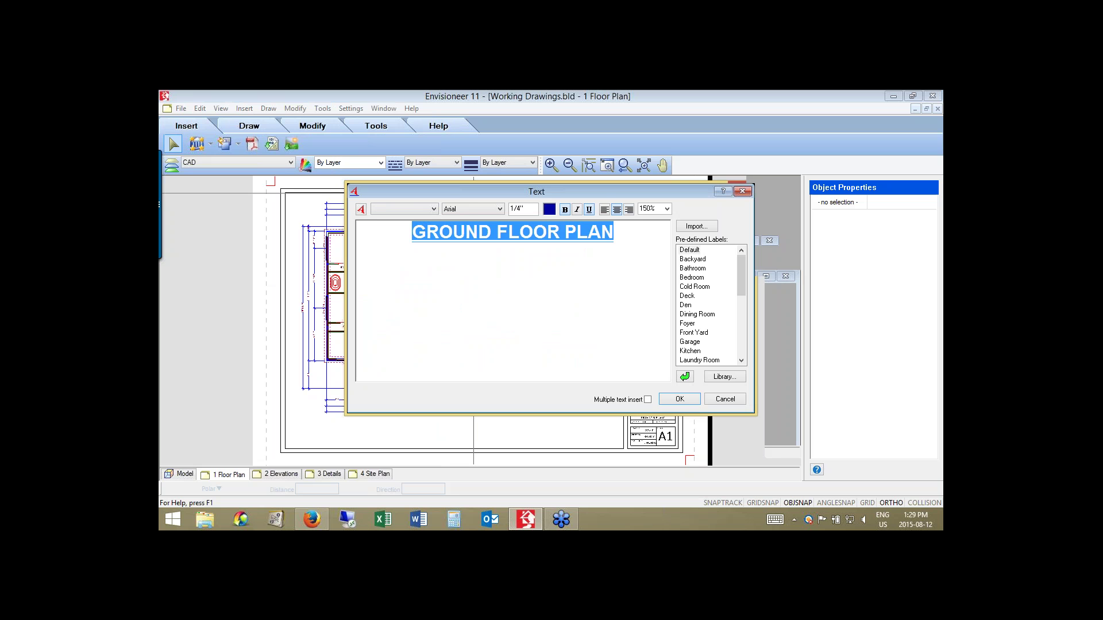
click(614, 232)
Add a second line in the Dimensions style without underline reading "SCALE: 1/4"=1'-0"".
key(Return)
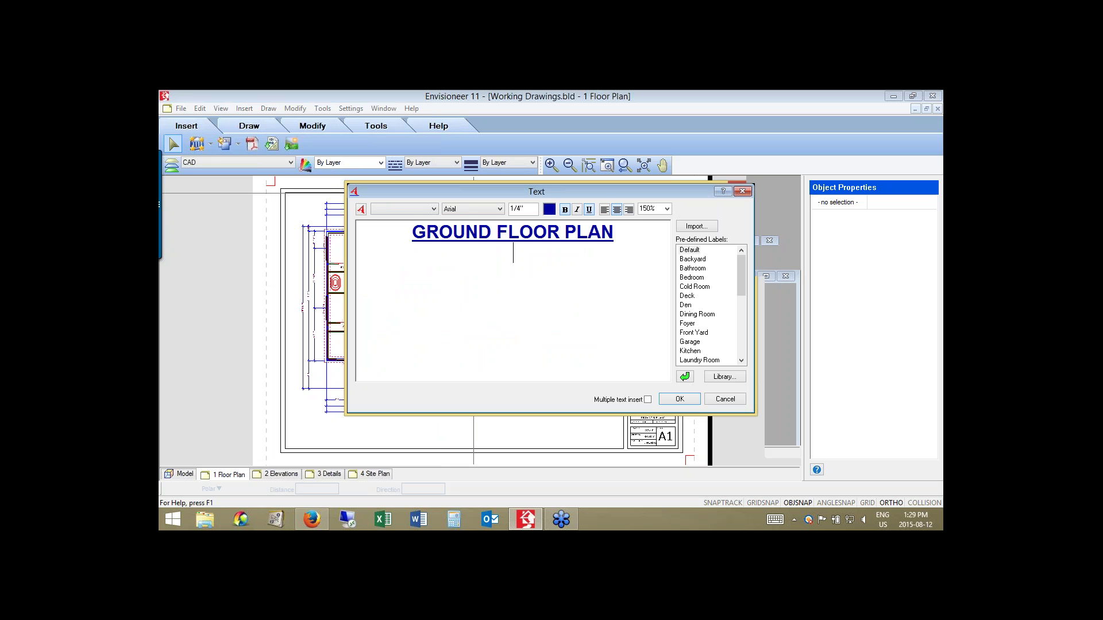
click(433, 209)
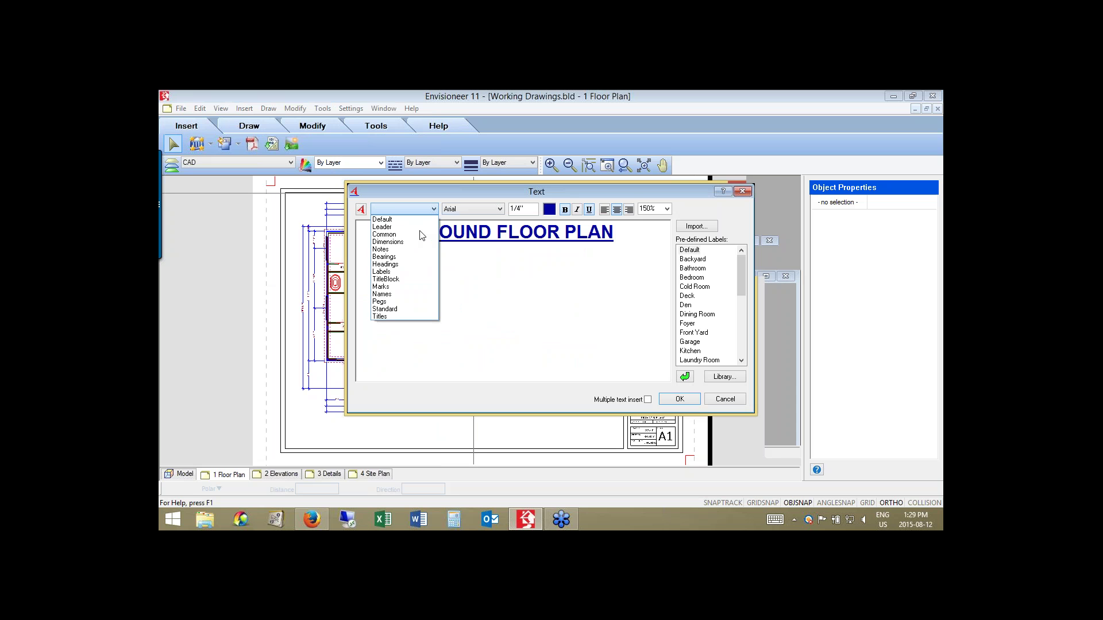
key(Down)
key(Down)
key(Return)
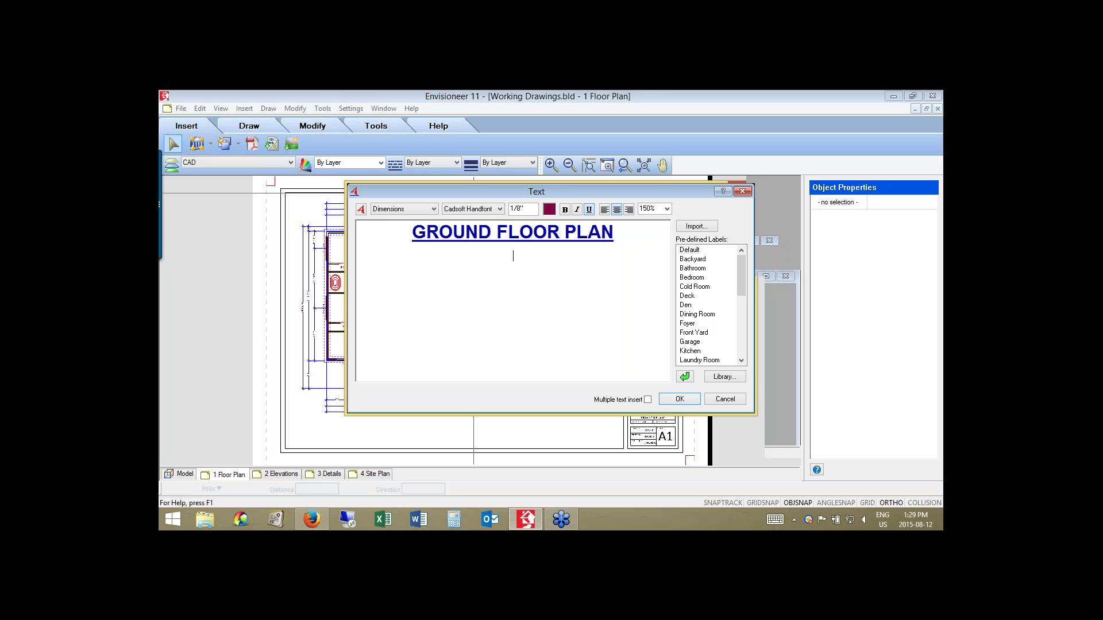
text(SA)
key(BackSpace)
key(BackSpace)
key(ctrl+u)
text(SCALE: 1/4"=1'-0")
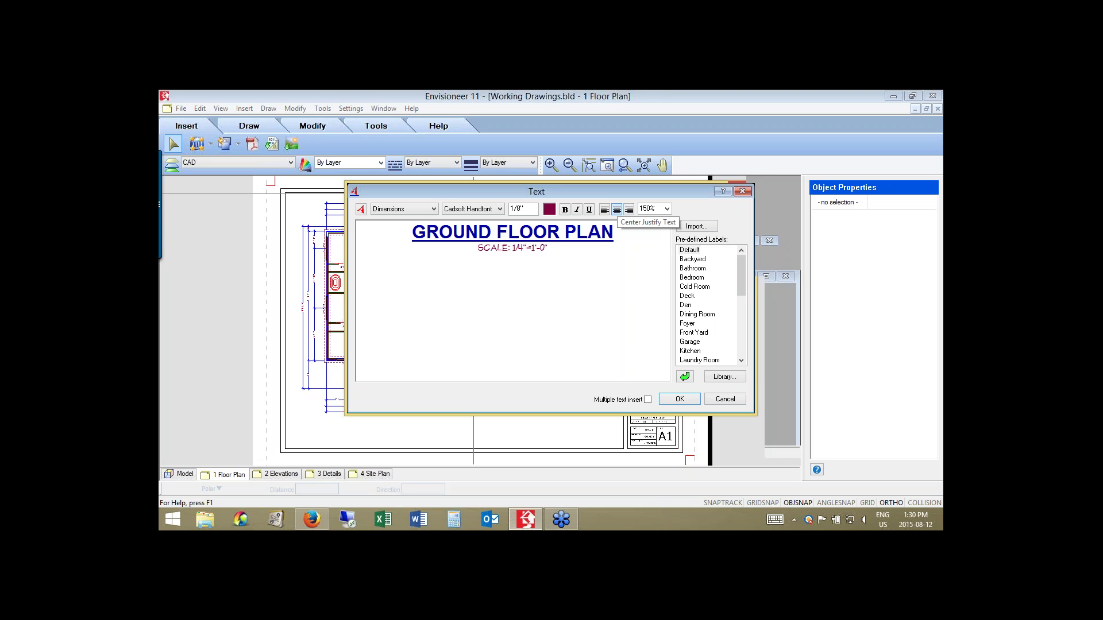
Left-justify both lines of the note and place it below the plan, near the lower-left corner of the sheet border.
key(ctrl+a)
key(ctrl+l)
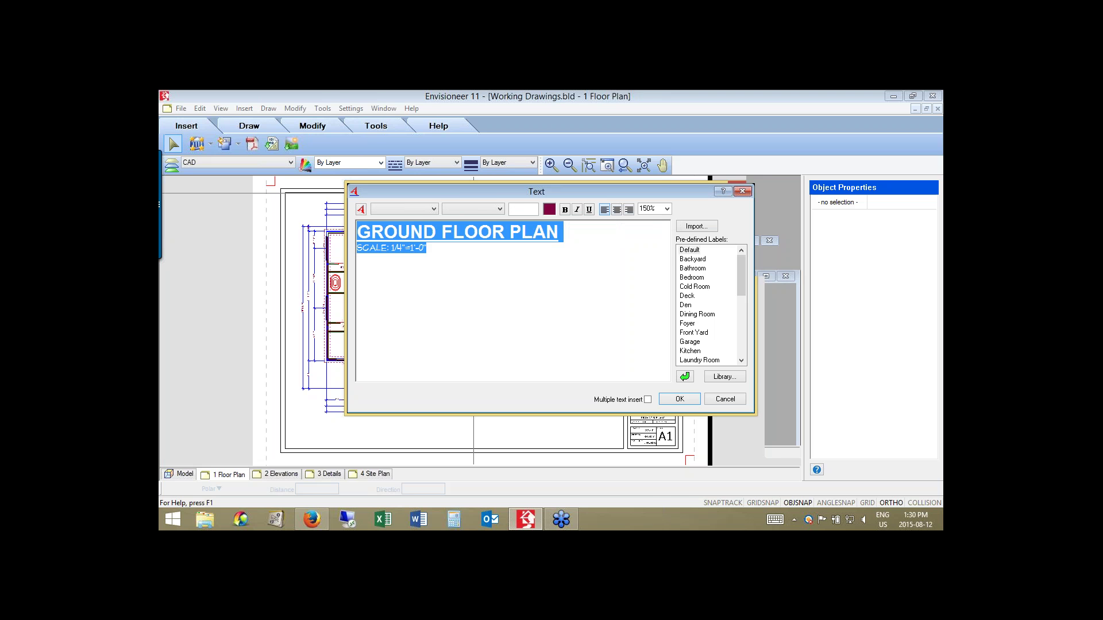
click(621, 354)
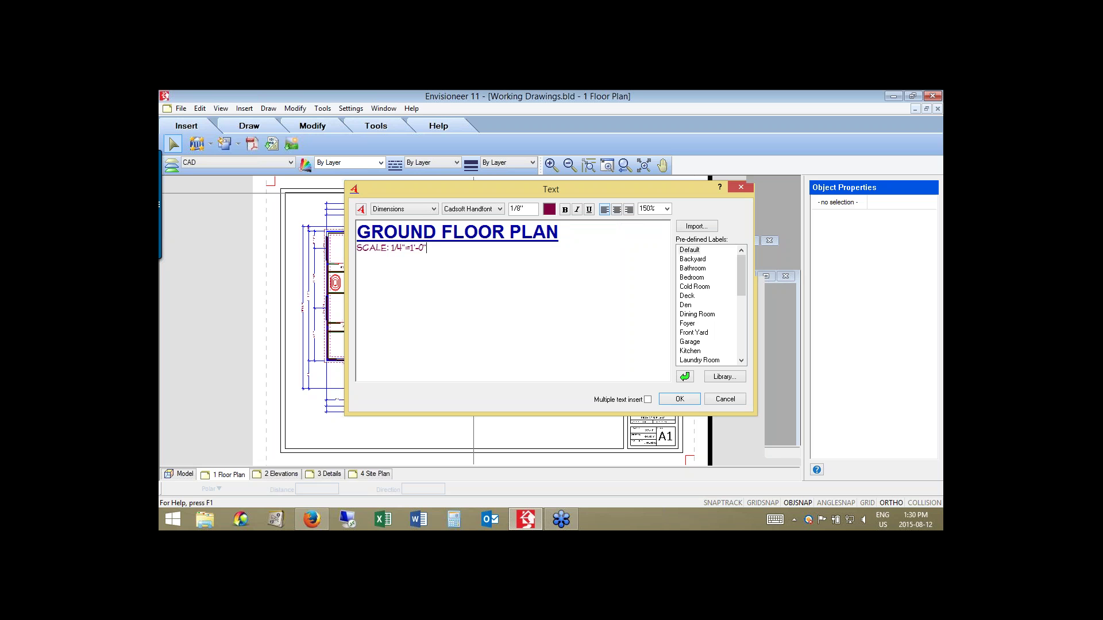
click(679, 399)
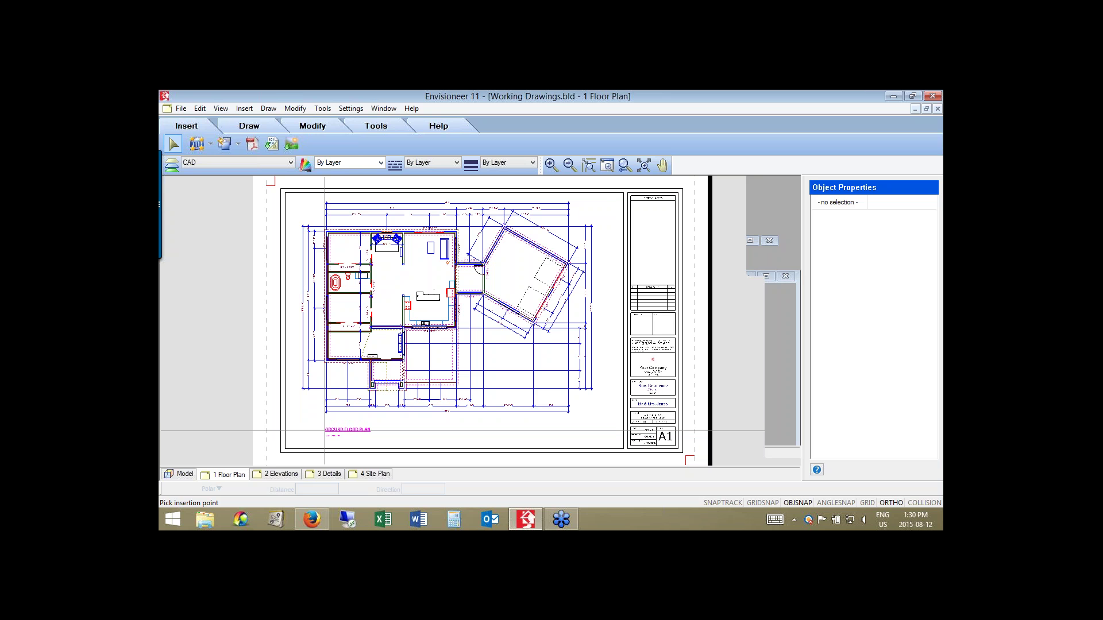
click(325, 431)
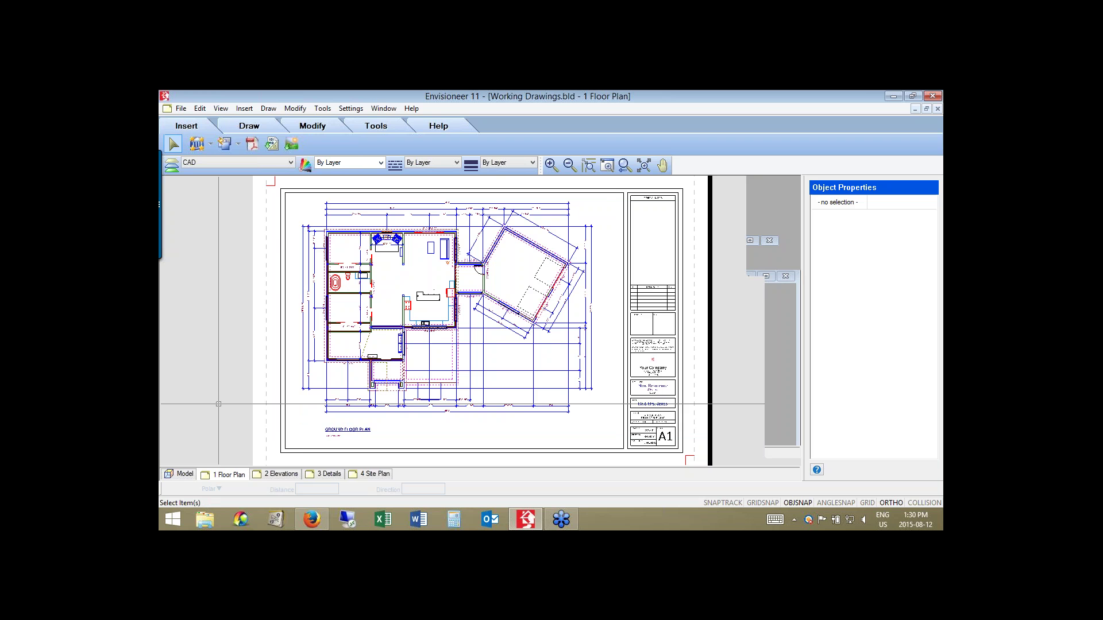
key(alt+t)
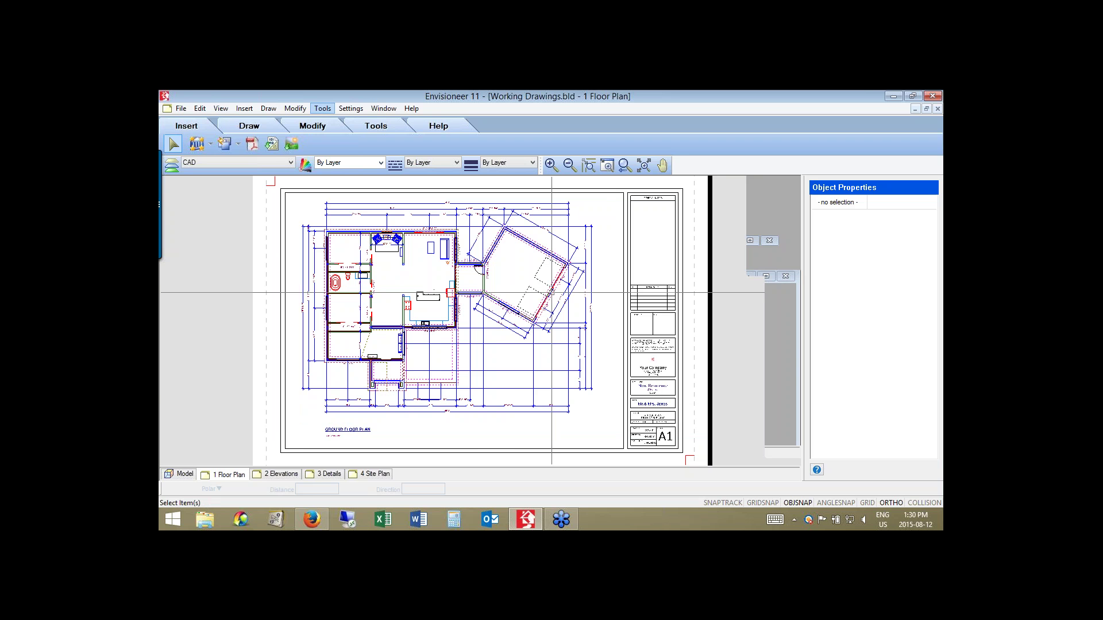
key(Down)
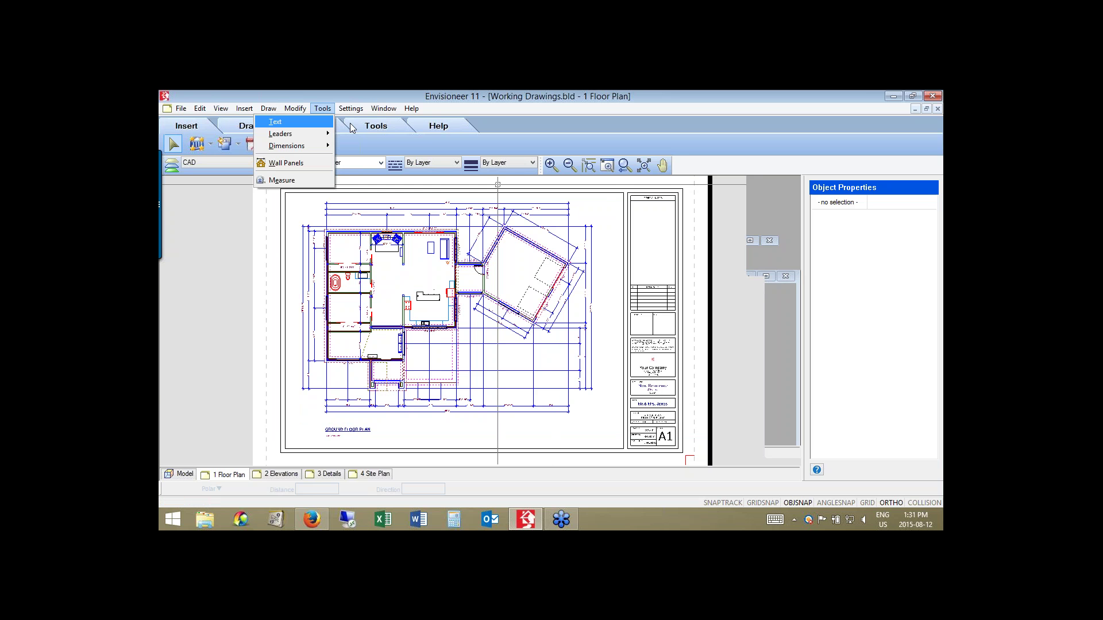
key(Right)
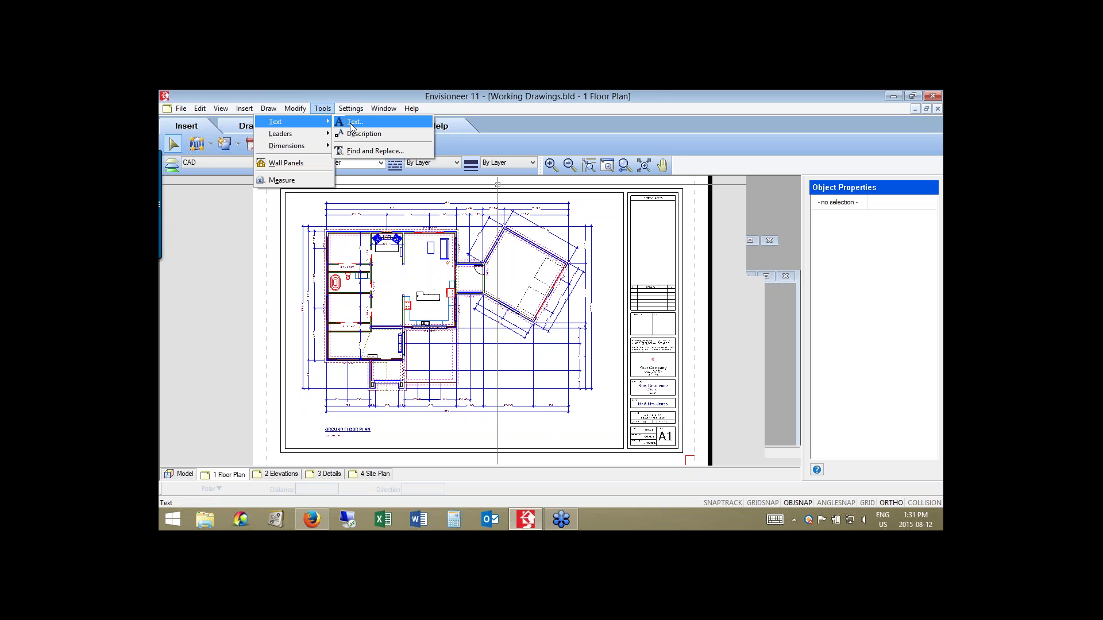
key(Return)
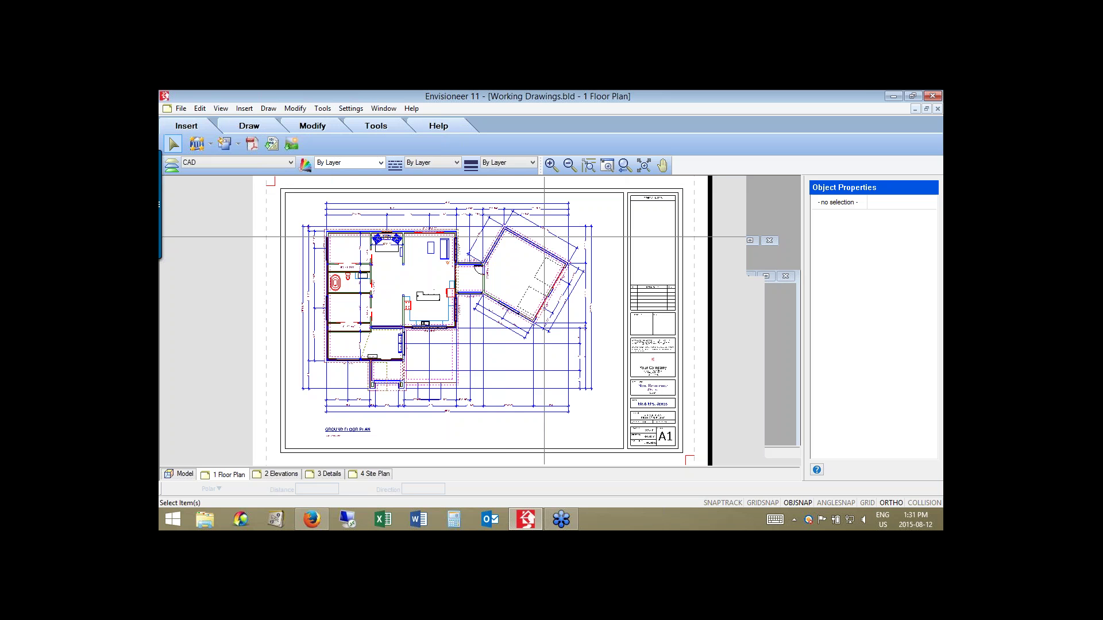
Add a description with leader to the upper exterior wall of the angled wing, with Ortho off and the text inside the room.
scroll(510, 283, up, 3)
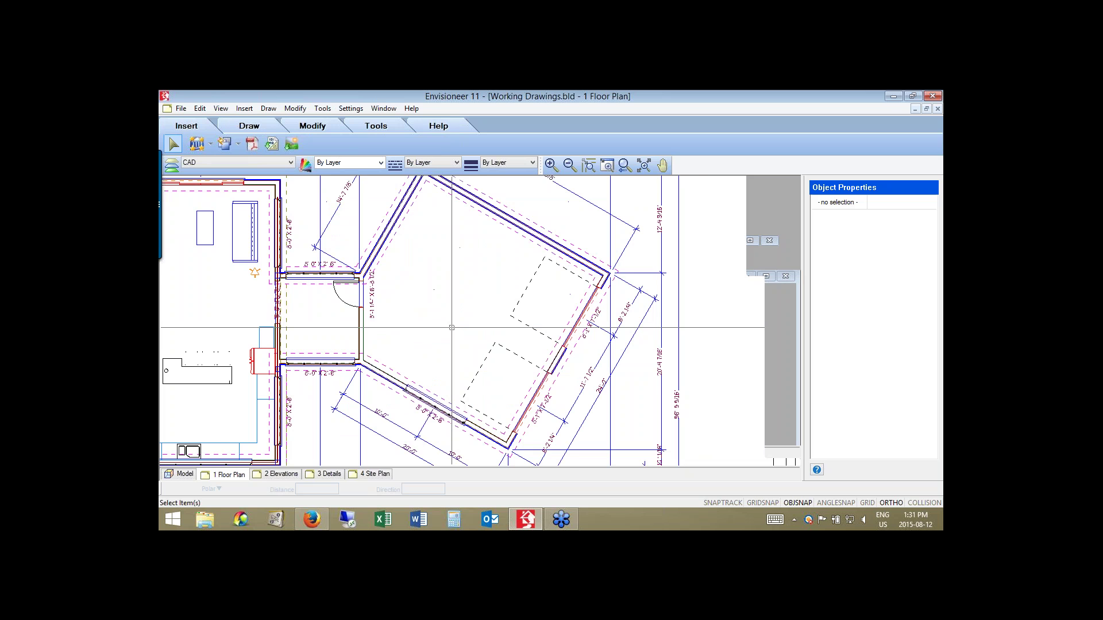
click(322, 108)
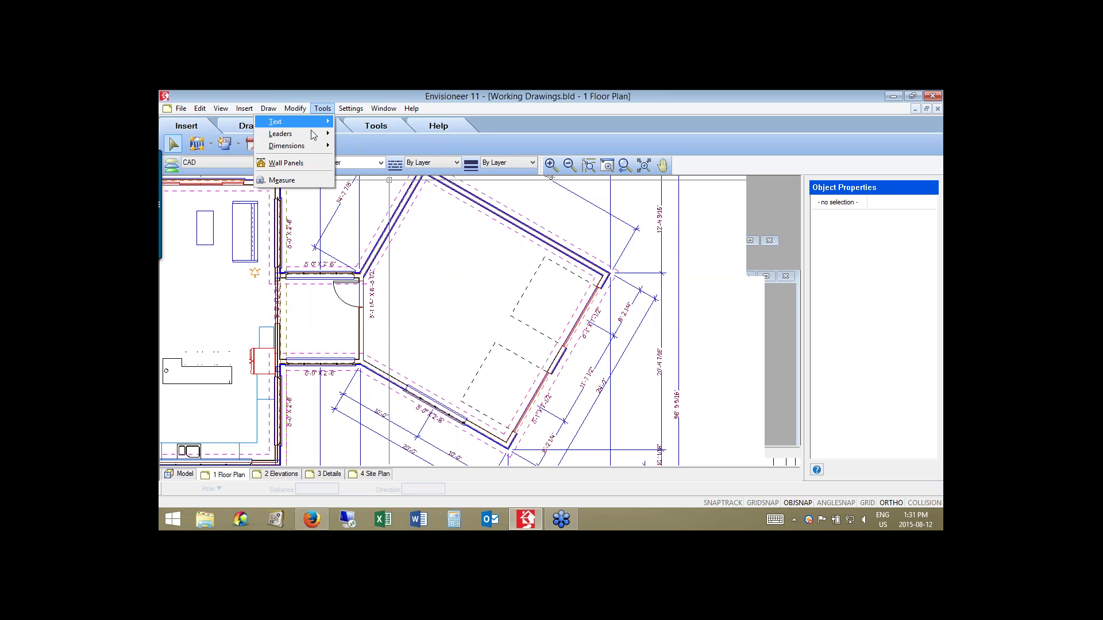
mouse_move(314, 134)
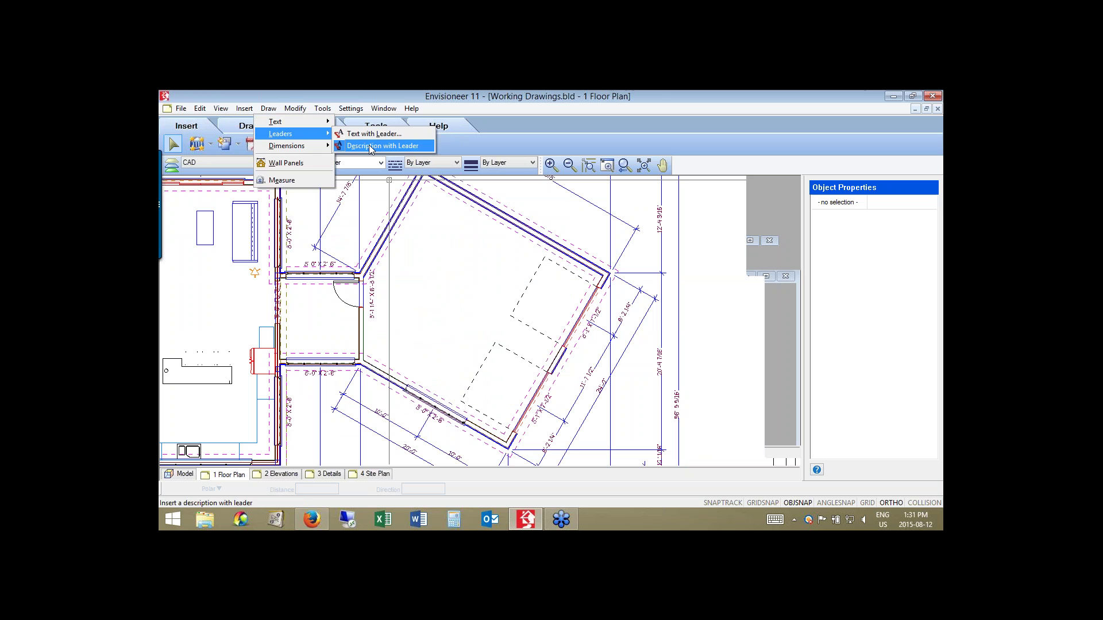
click(371, 147)
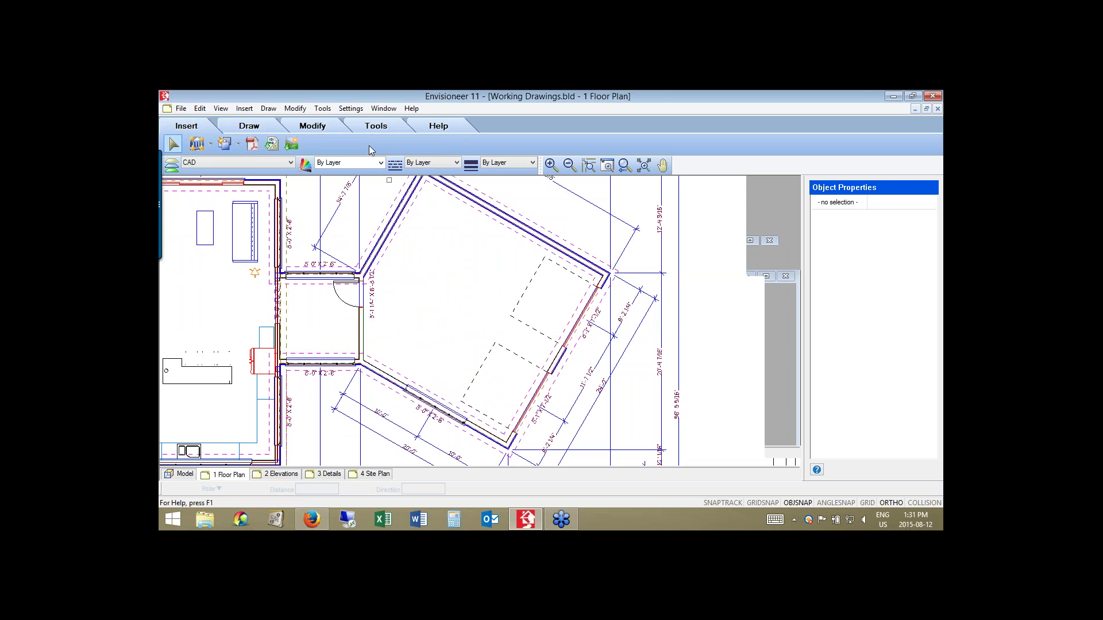
click(487, 210)
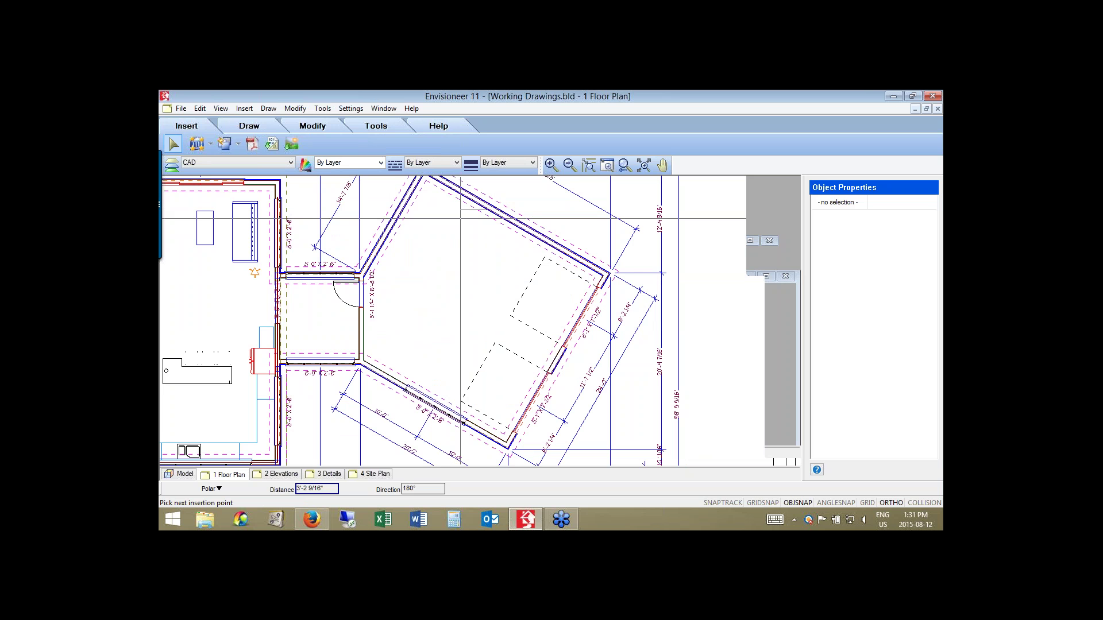
key(F8)
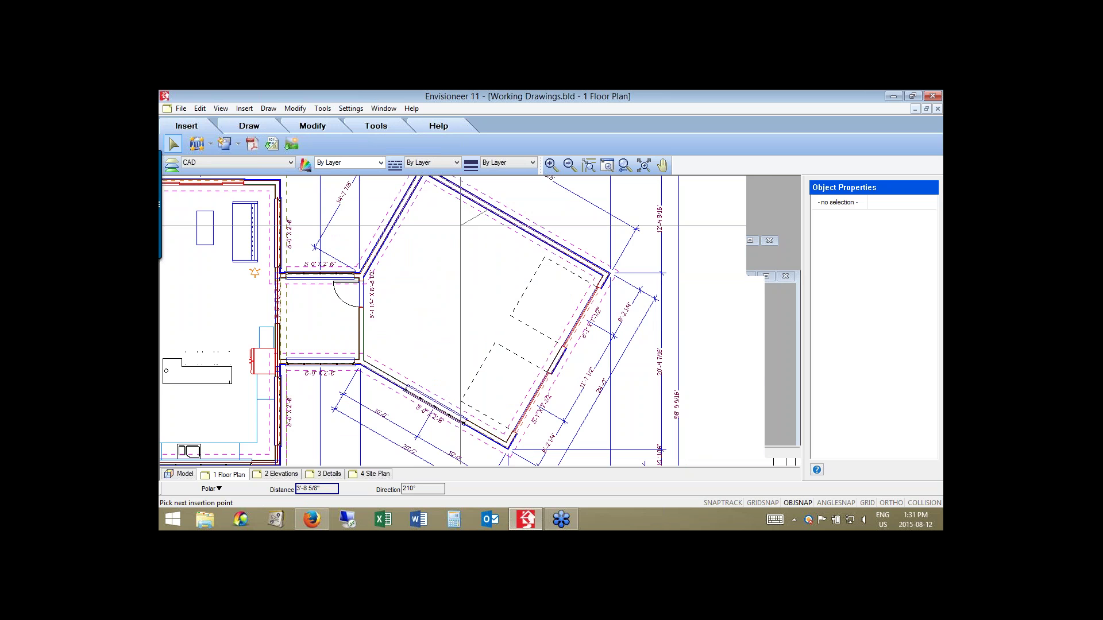
click(450, 233)
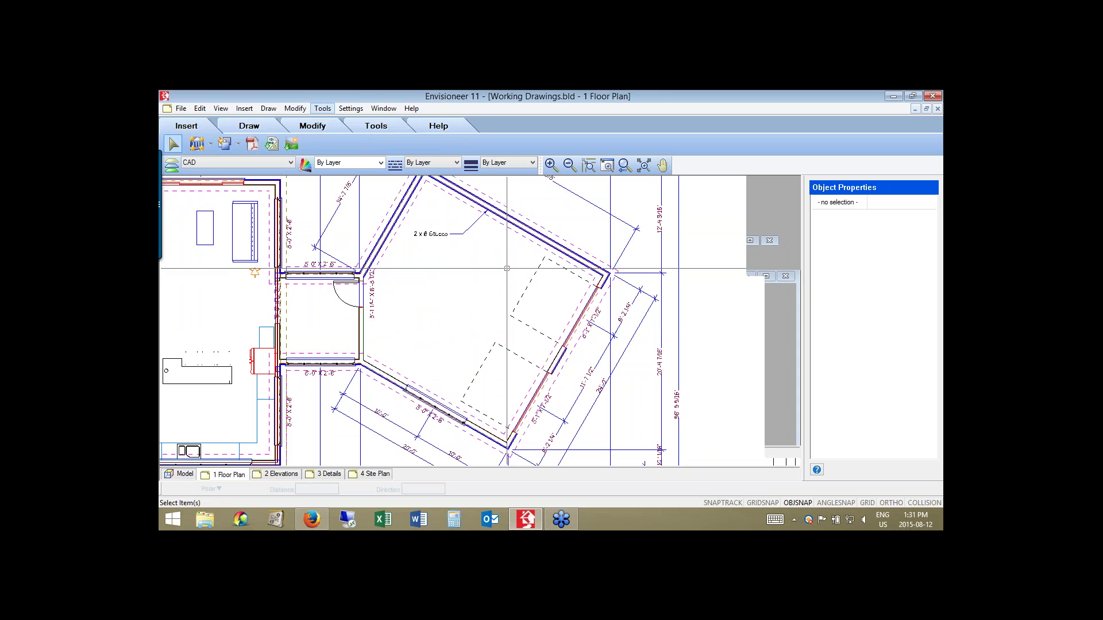
Examine the wall description with leader on the angled wing up close, and return to the full sheet.
click(323, 108)
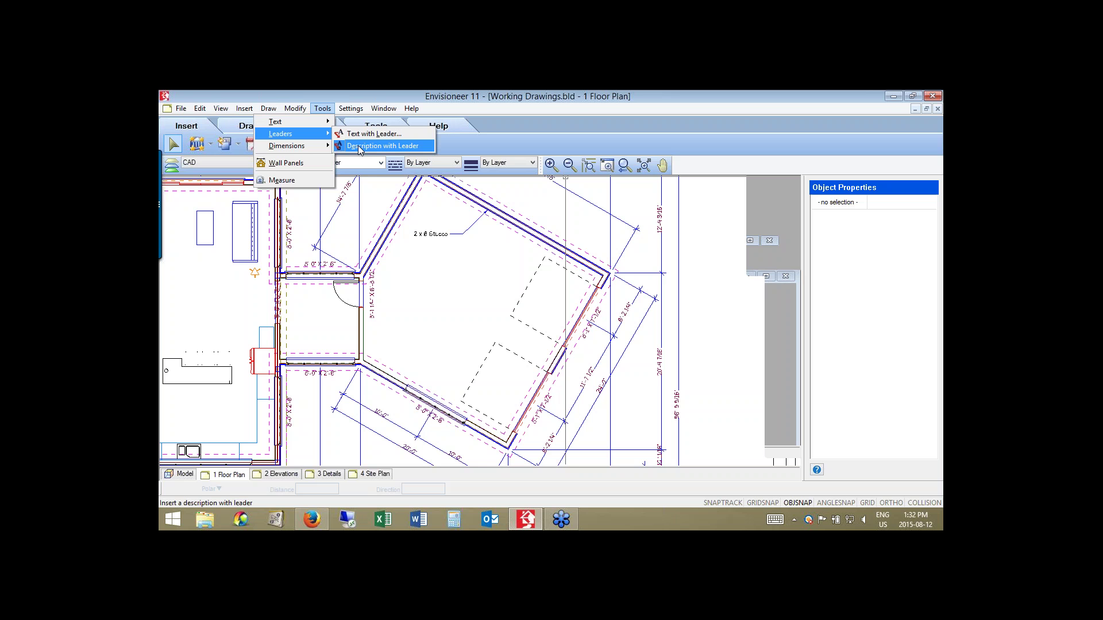
click(625, 166)
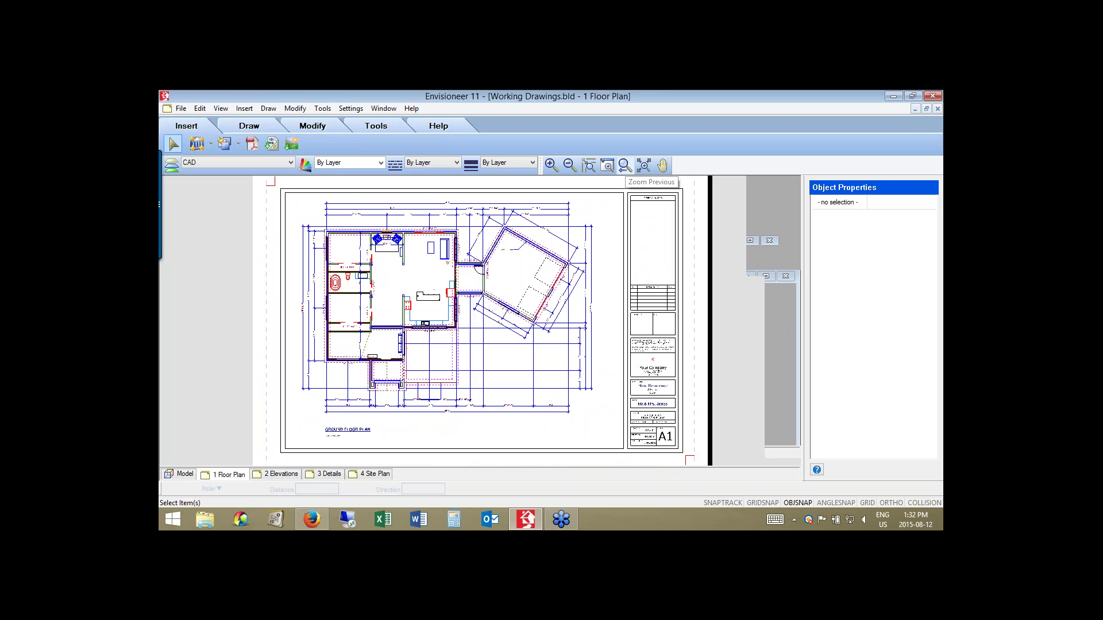
click(607, 165)
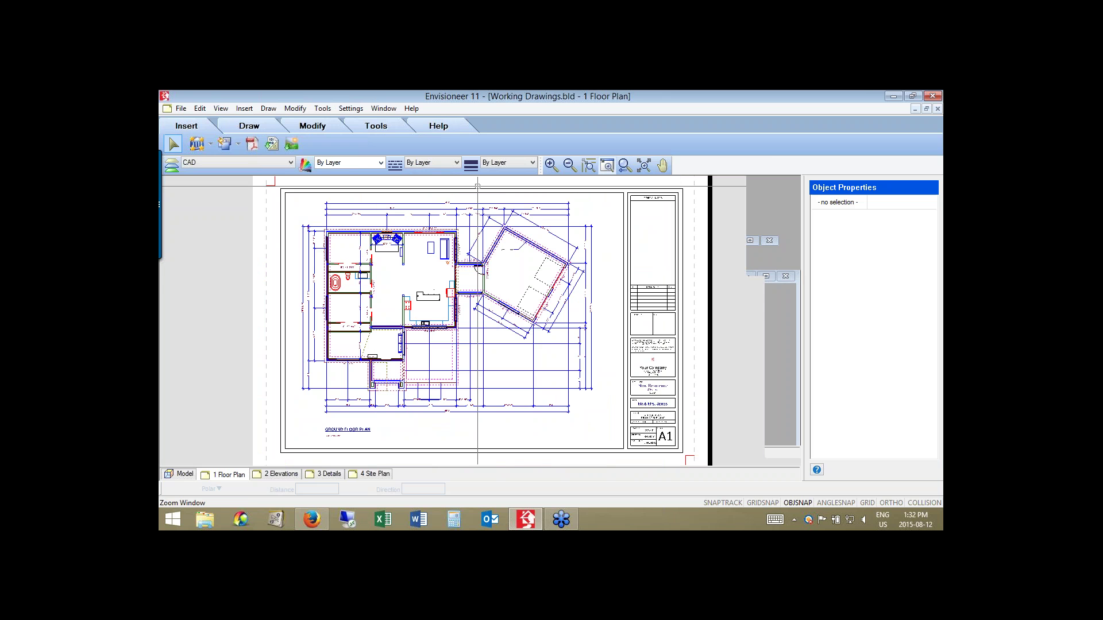
drag(587, 207, 467, 265)
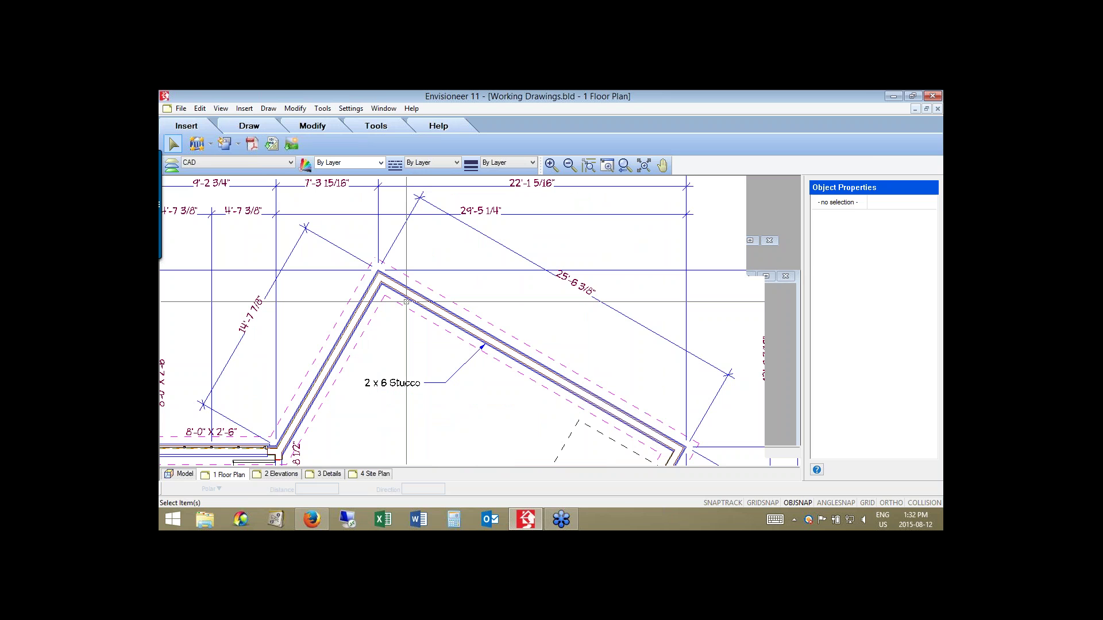
click(625, 165)
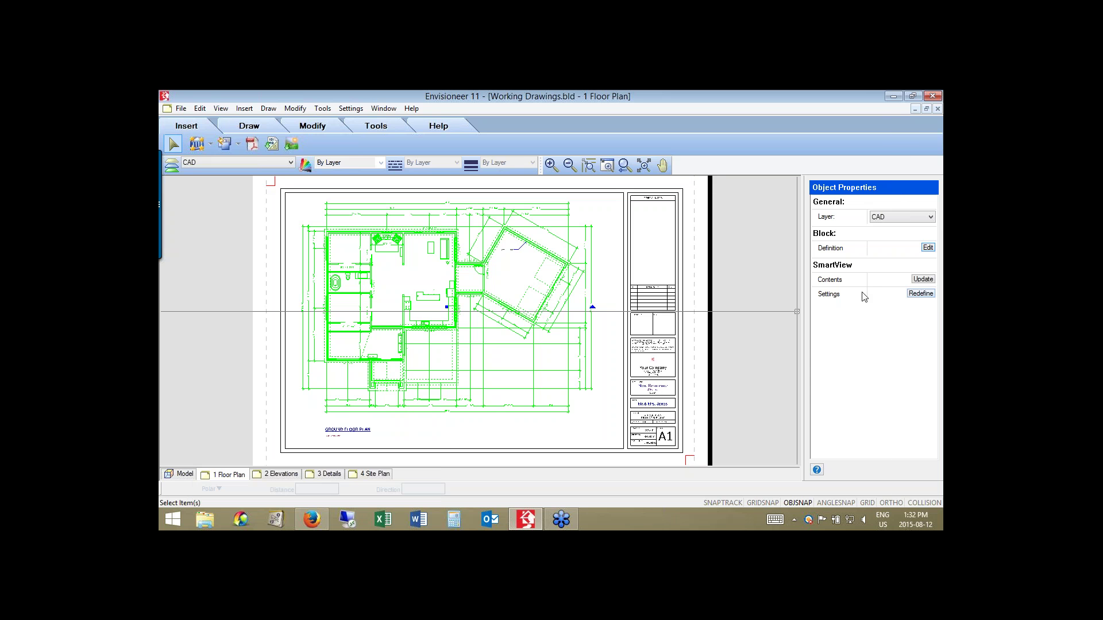
Redefine the ground floor plan SmartView, hiding exterior furniture, interior accessories, interior furniture and interior lighting in its view filter.
click(908, 294)
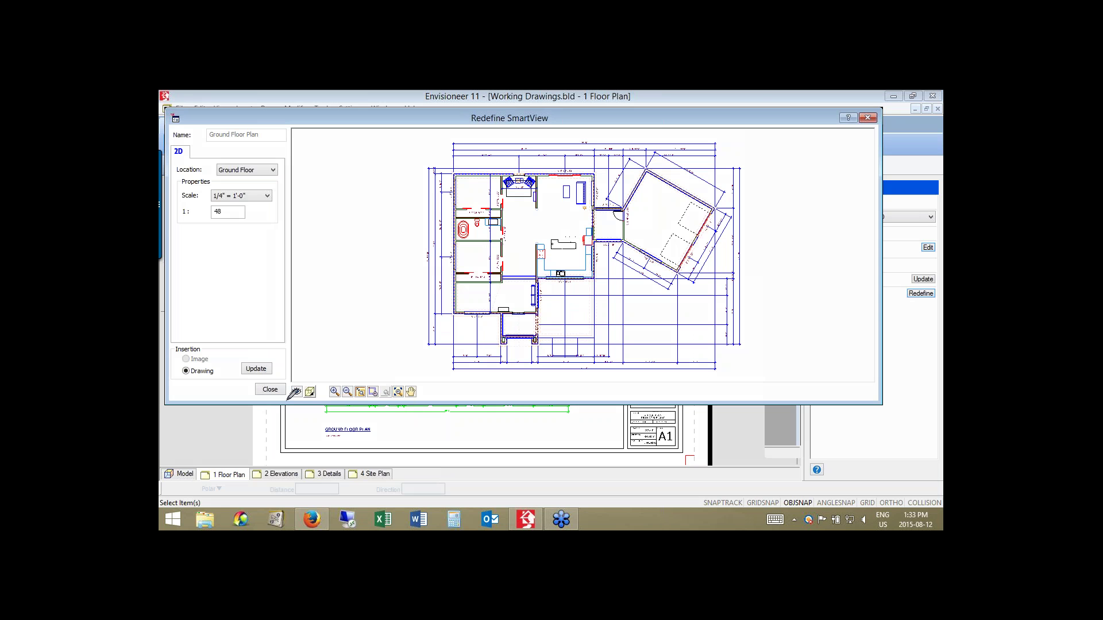
mouse_move(308, 402)
mouse_down()
mouse_move(304, 377)
mouse_move(315, 373)
mouse_up()
right_click(298, 396)
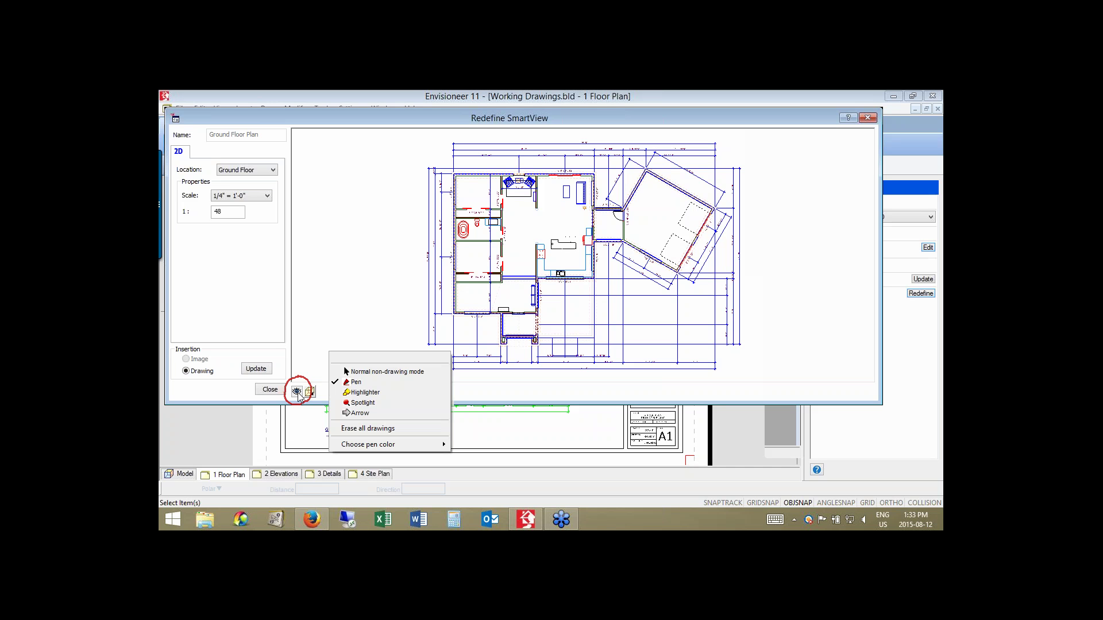
key(Escape)
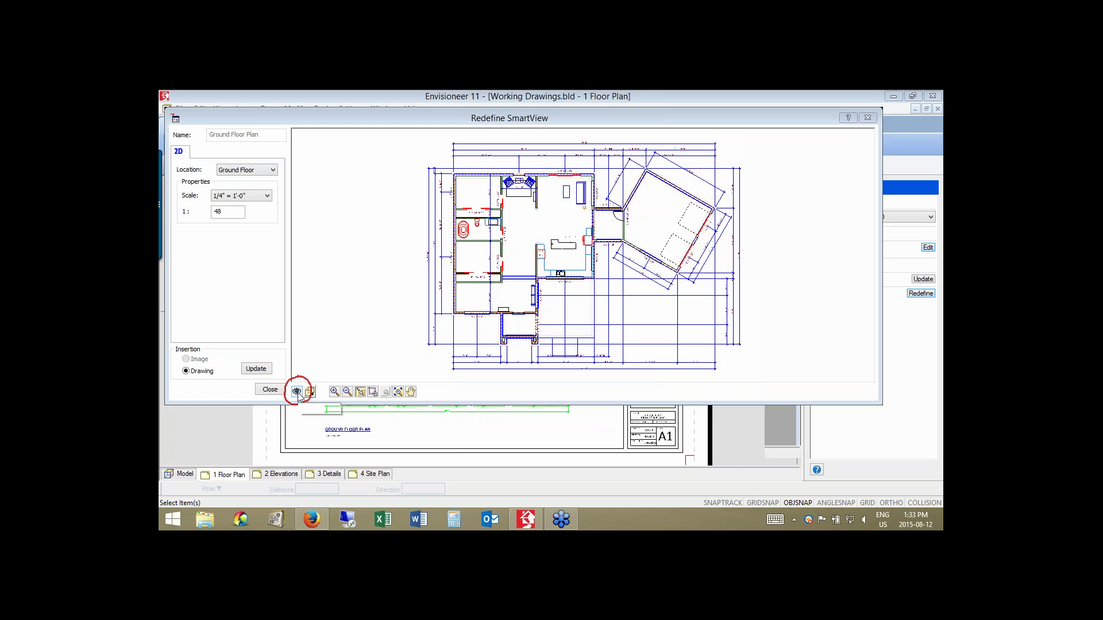
click(298, 393)
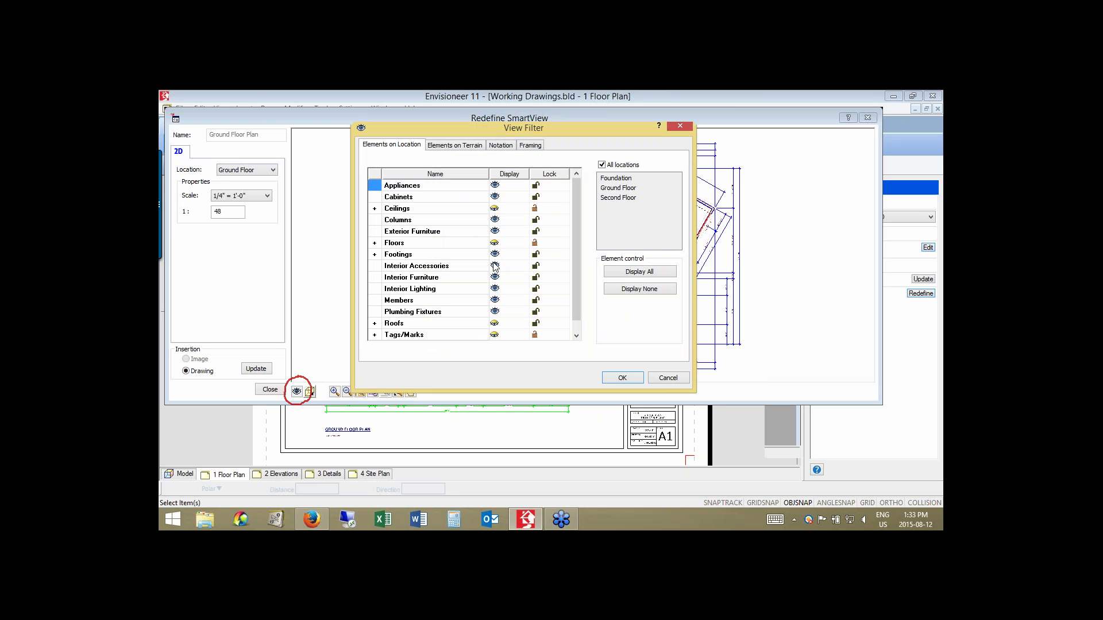
click(494, 231)
click(495, 266)
click(495, 278)
click(497, 289)
Stop applying the view filter to all locations, hide every element on the Foundation and Second Floor, and accept the filter.
right_click(782, 265)
click(793, 263)
mouse_move(599, 154)
mouse_down()
mouse_move(626, 149)
mouse_move(649, 183)
mouse_up()
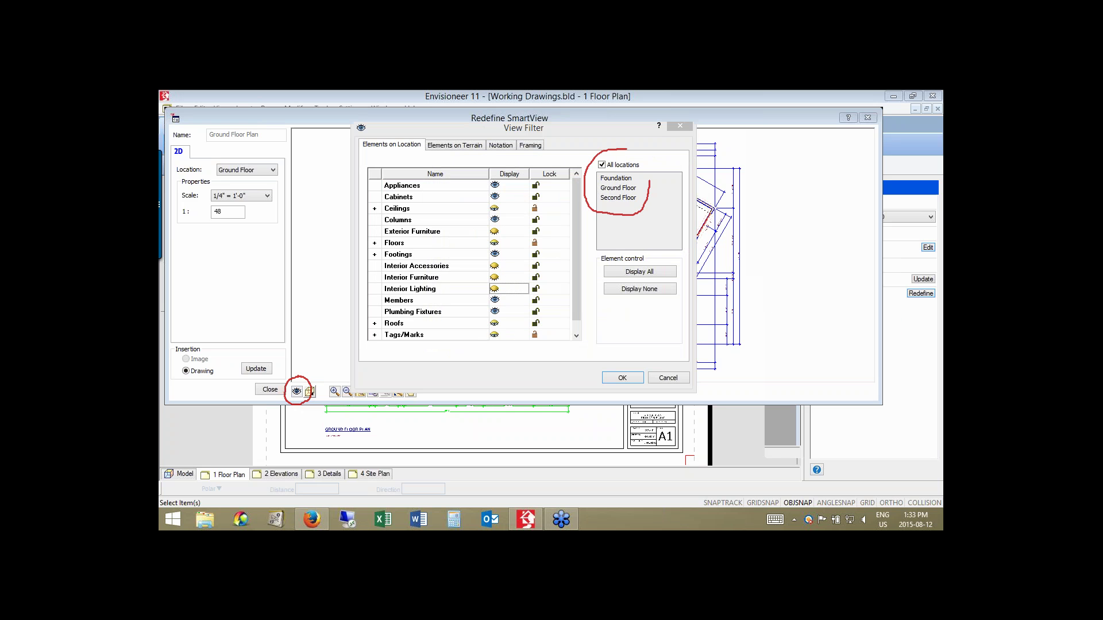
right_click(603, 167)
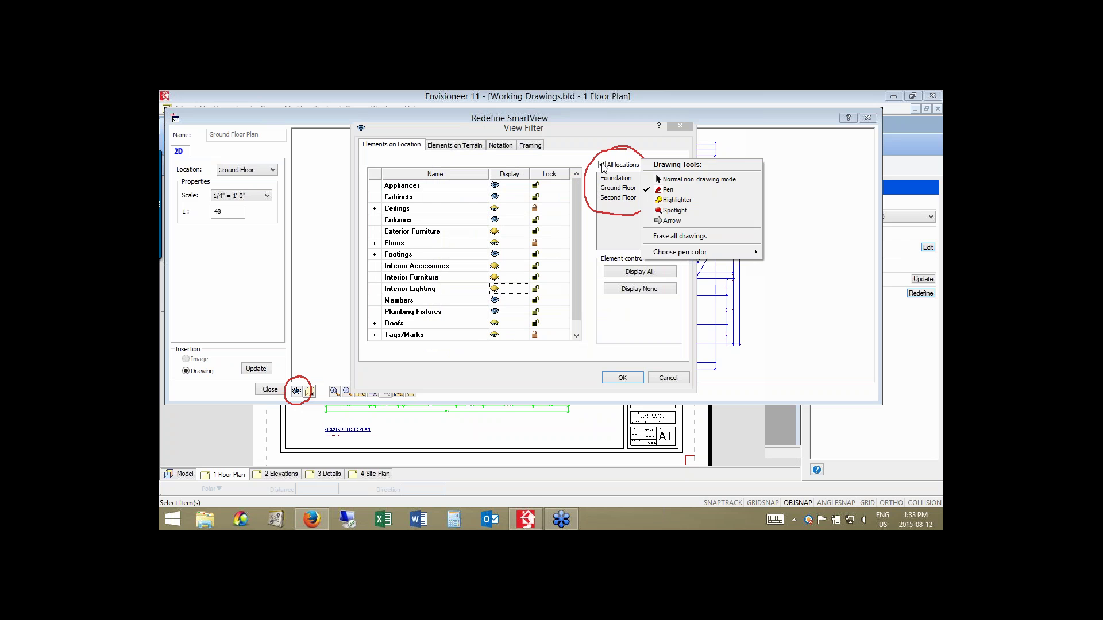
click(602, 165)
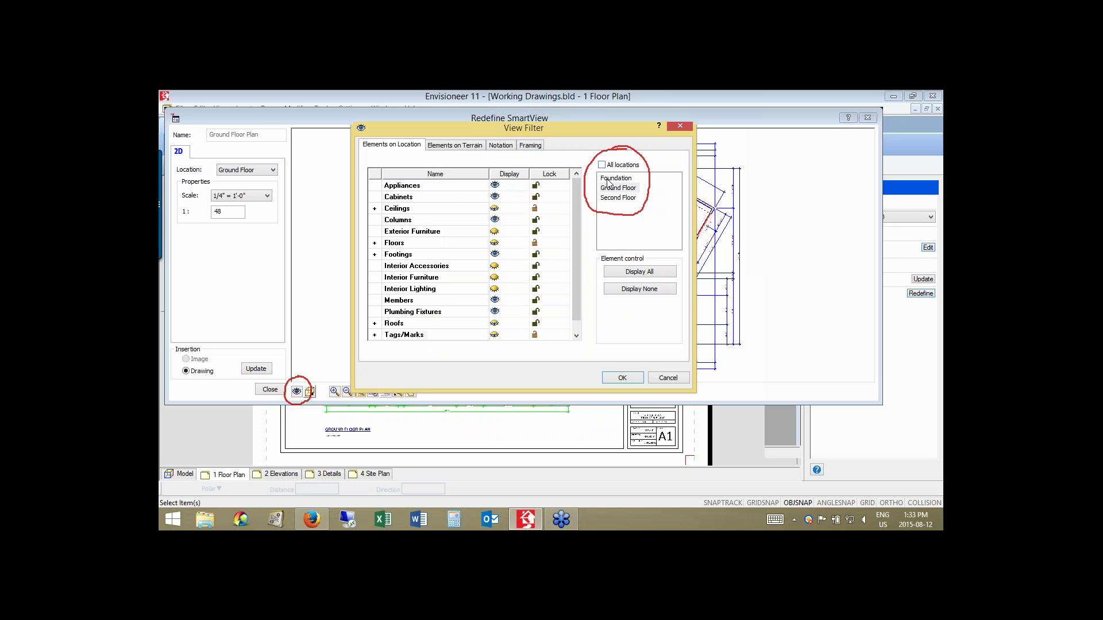
click(608, 180)
click(636, 293)
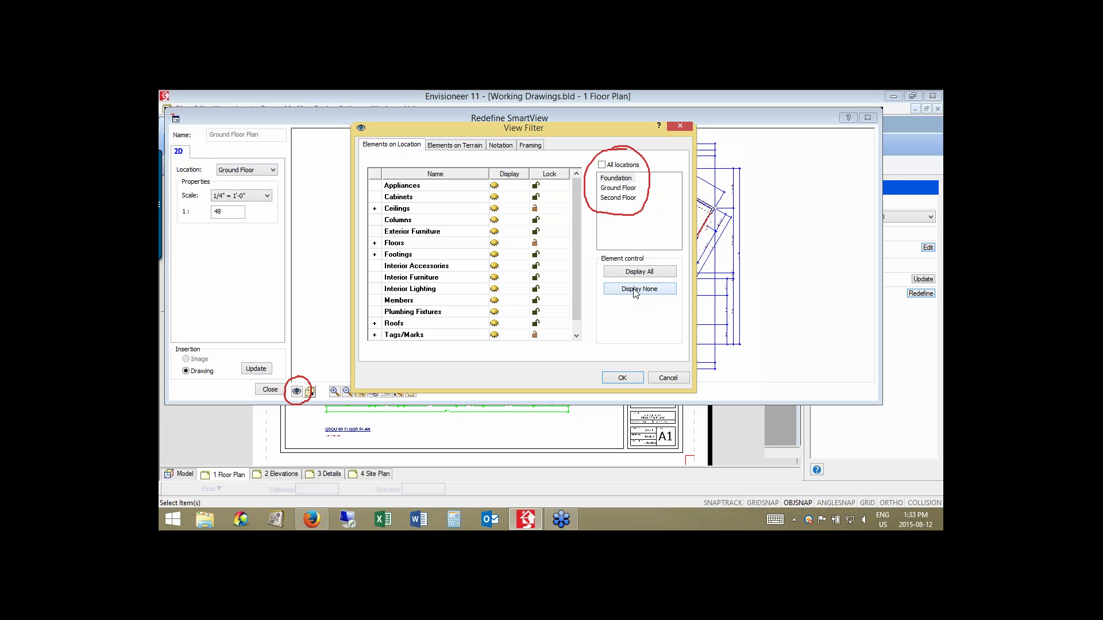
click(625, 192)
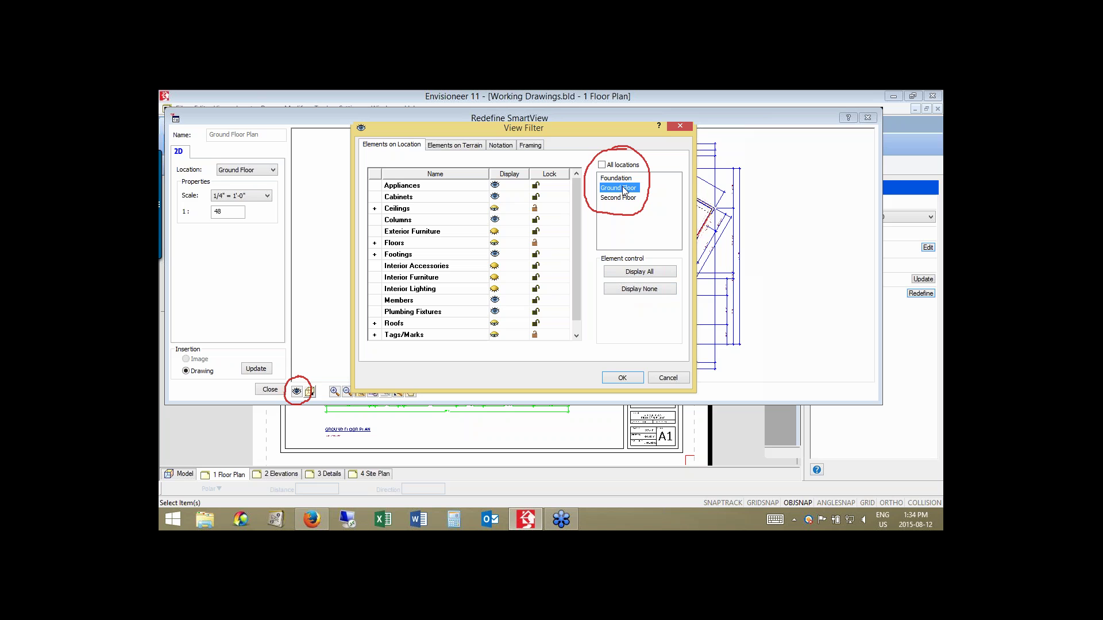
click(627, 293)
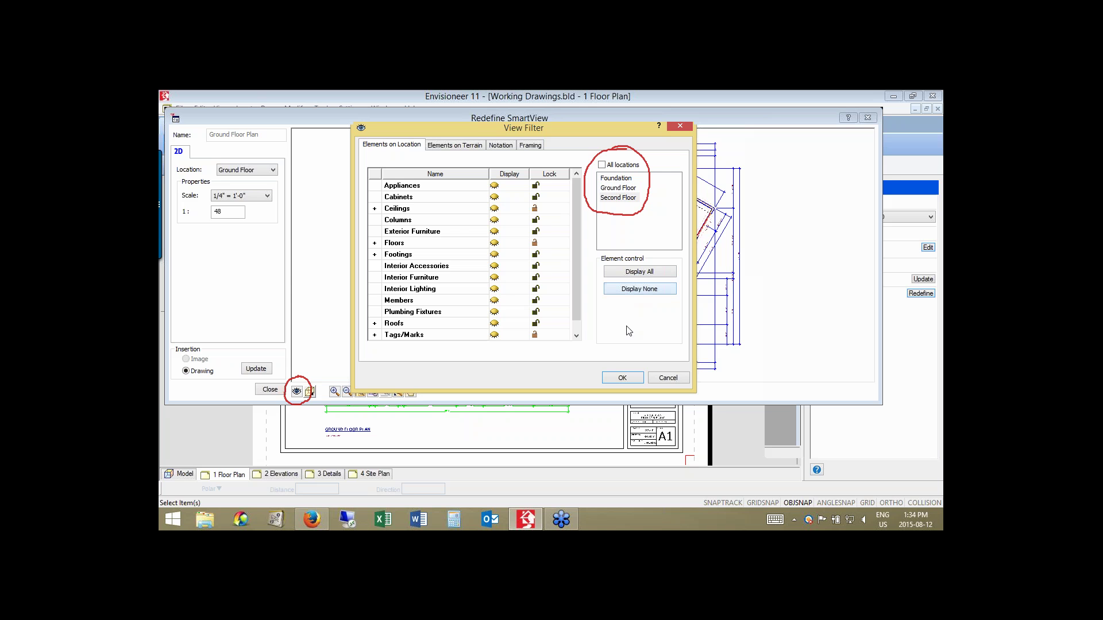
click(626, 379)
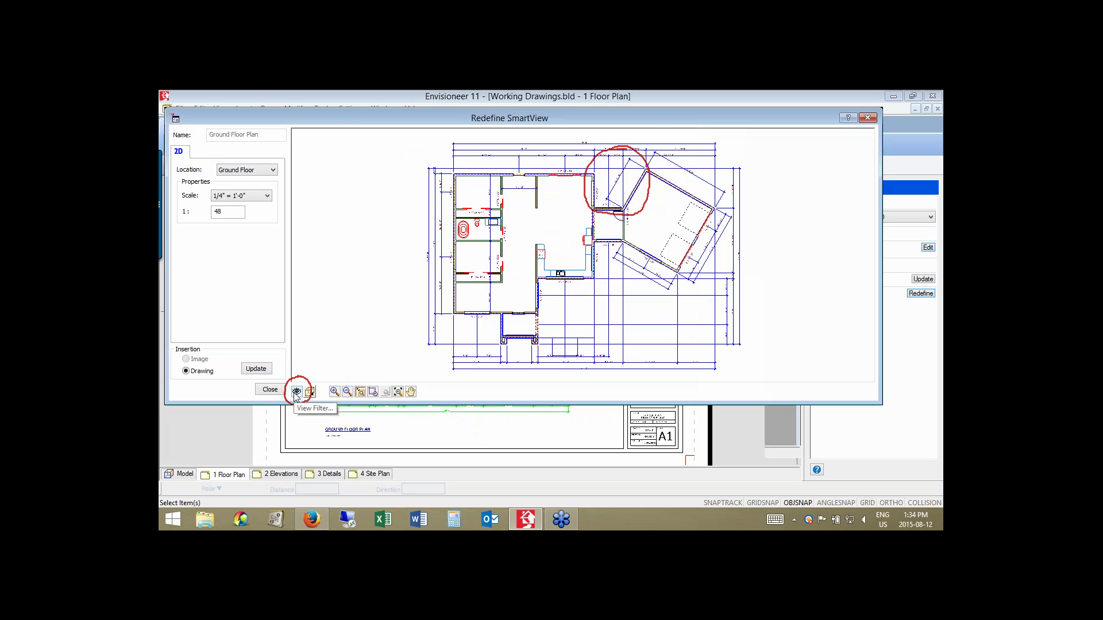
Update the redefined ground floor plan SmartView on the sheet and check it.
click(256, 369)
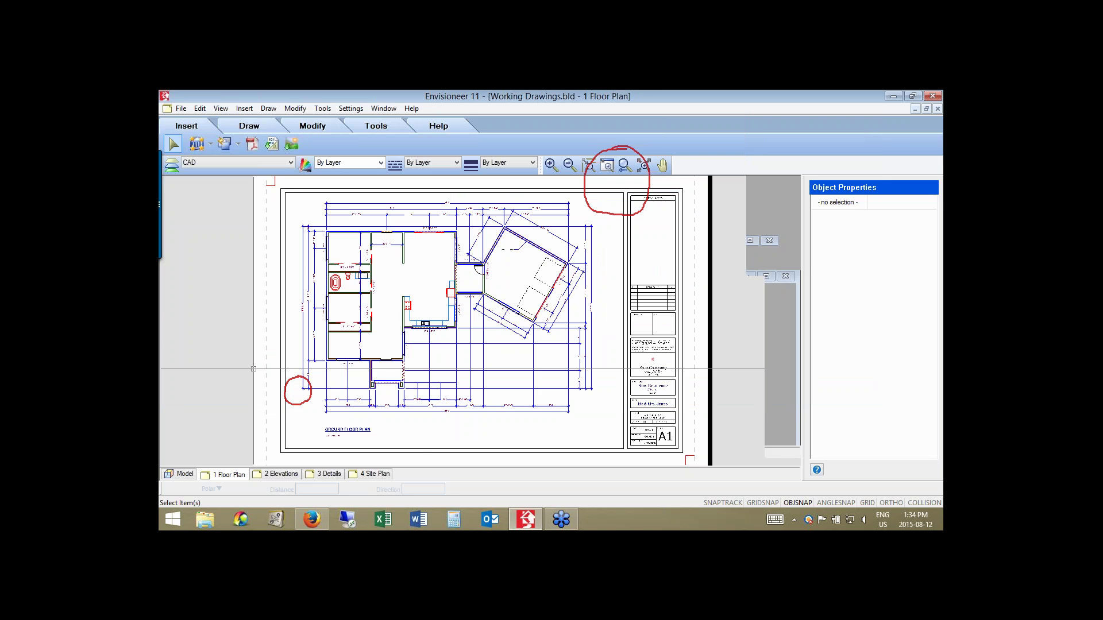
click(415, 264)
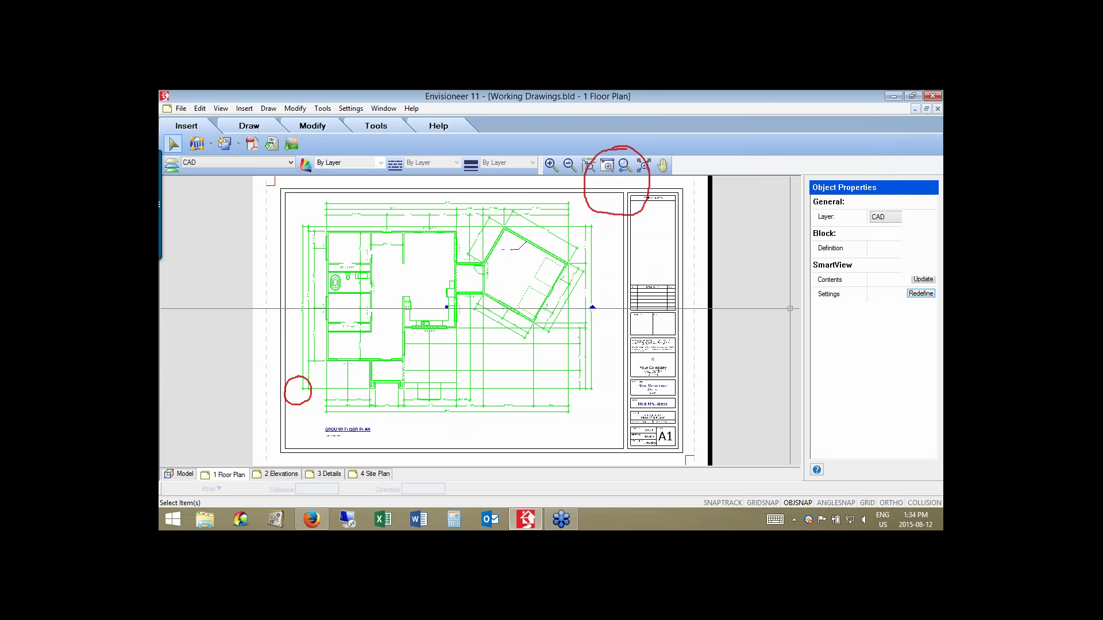
click(605, 255)
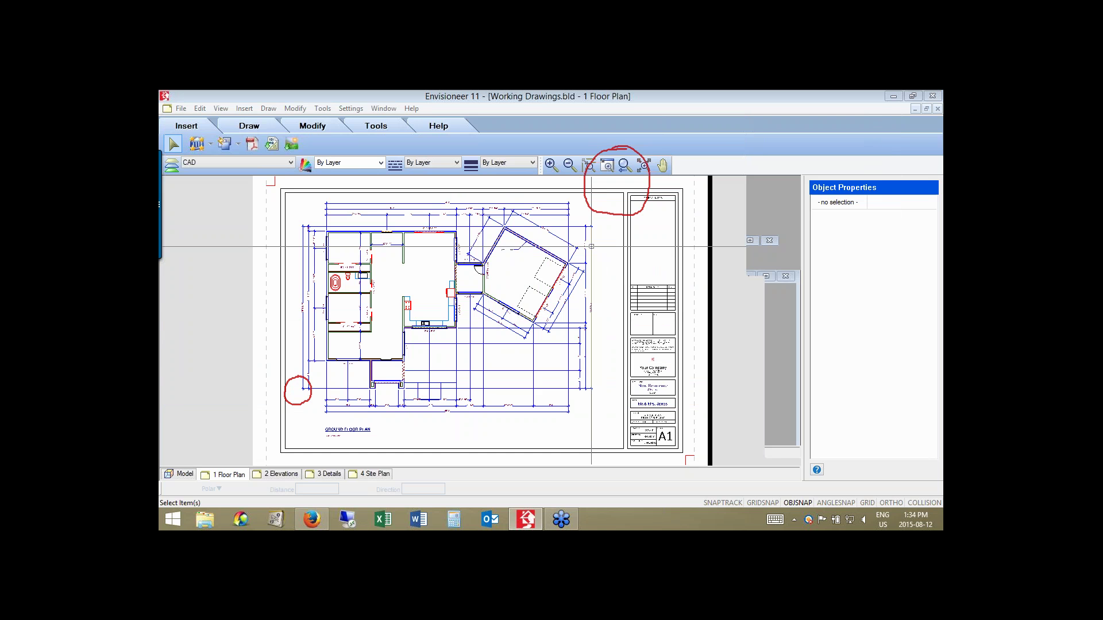
Start defining a new SmartView of the front elevation on the 2 Elevations sheet.
click(281, 474)
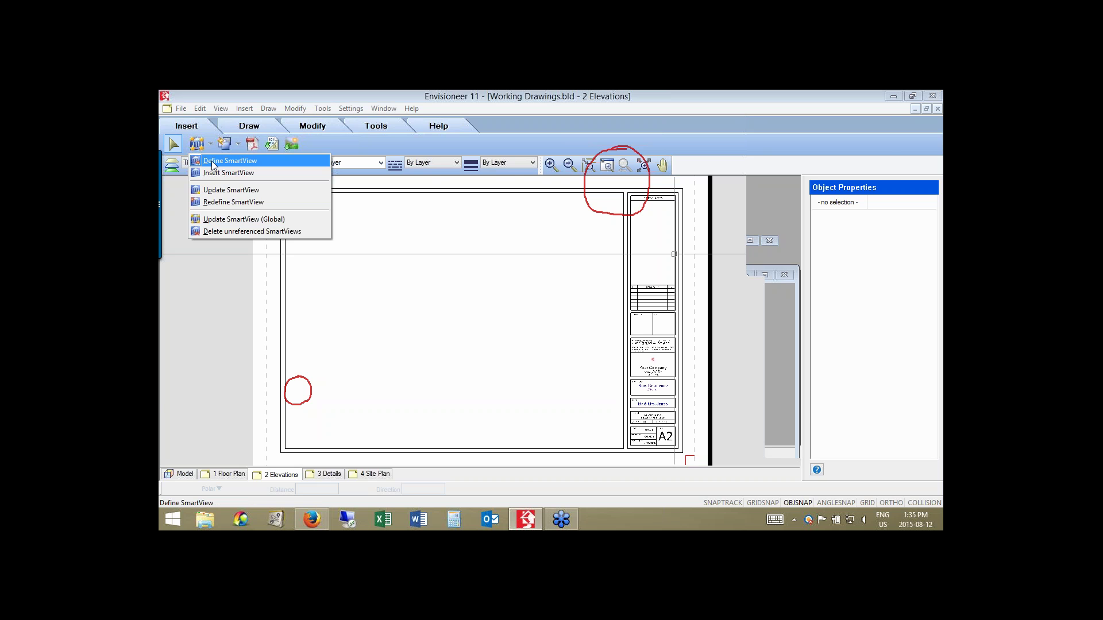
click(213, 163)
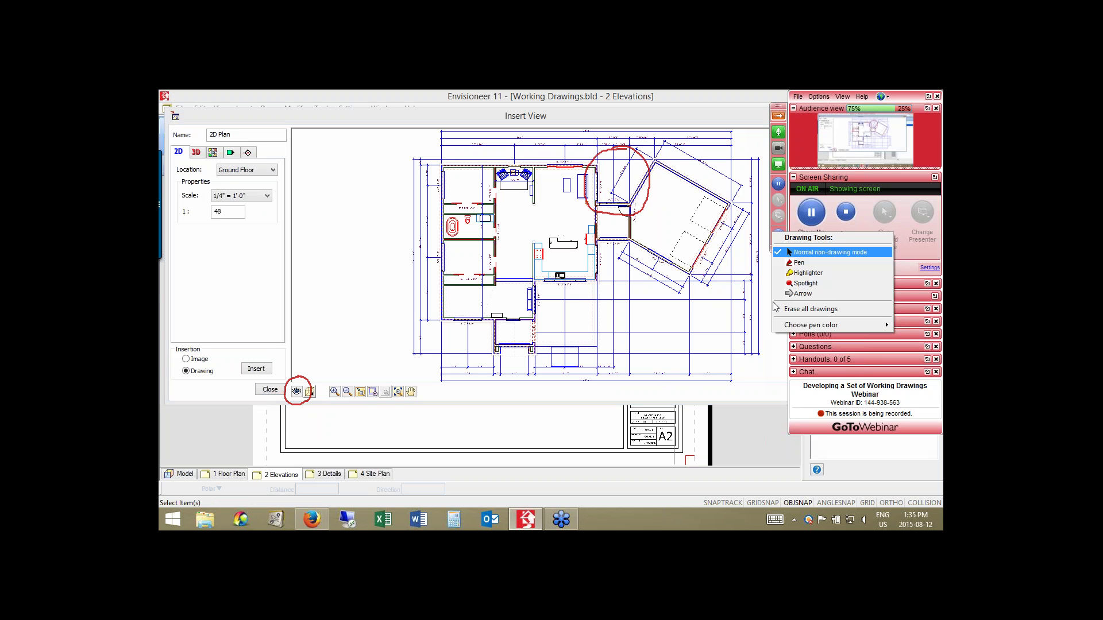
click(337, 213)
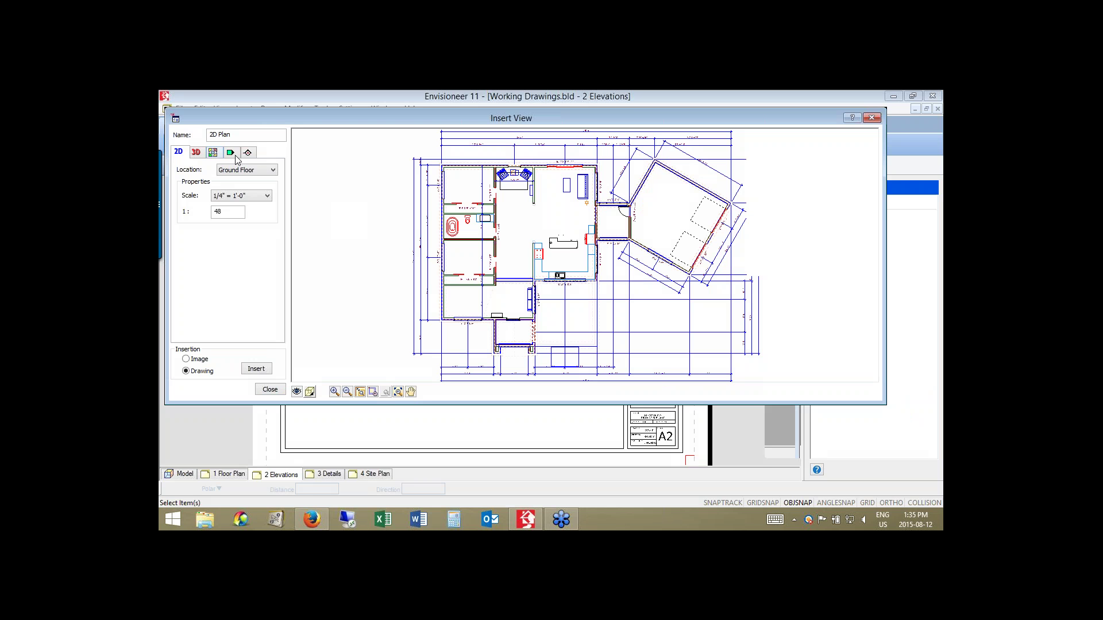
click(236, 155)
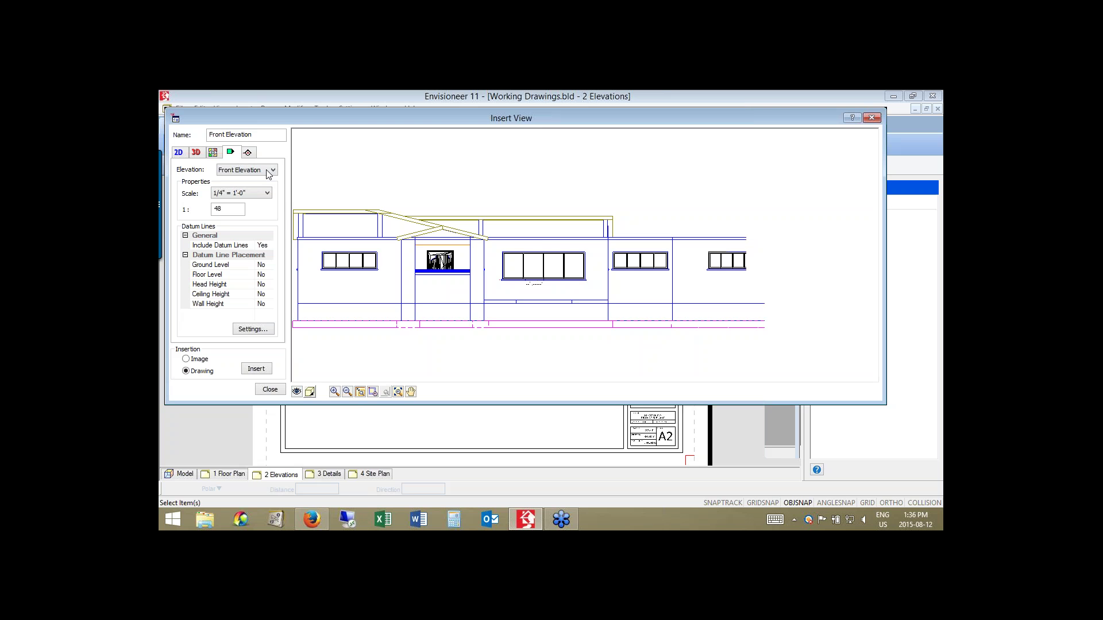
click(268, 171)
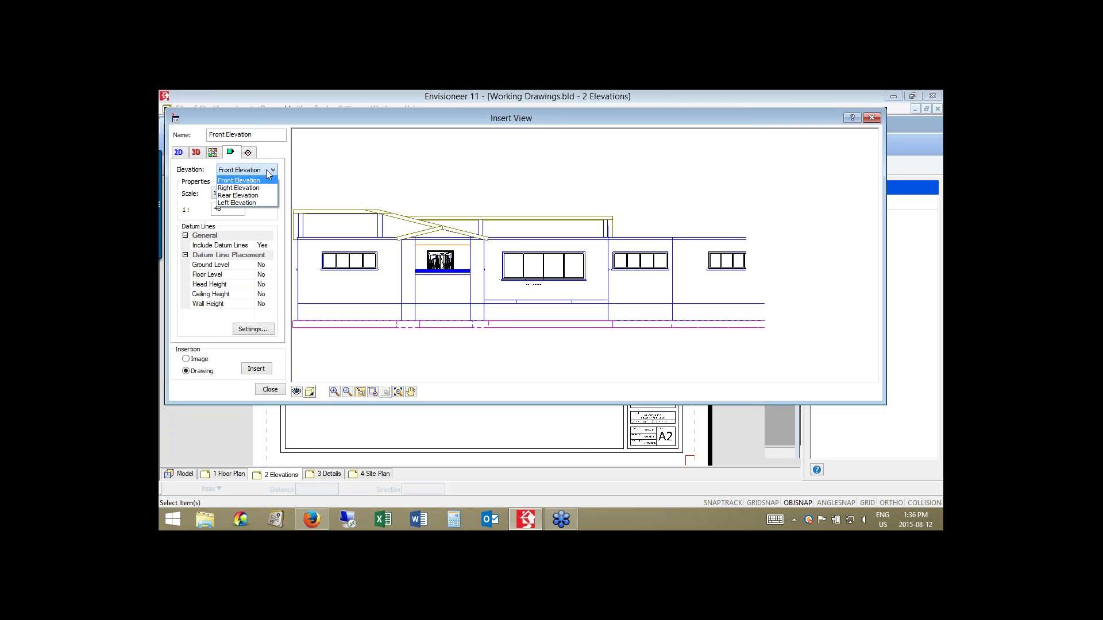
click(268, 174)
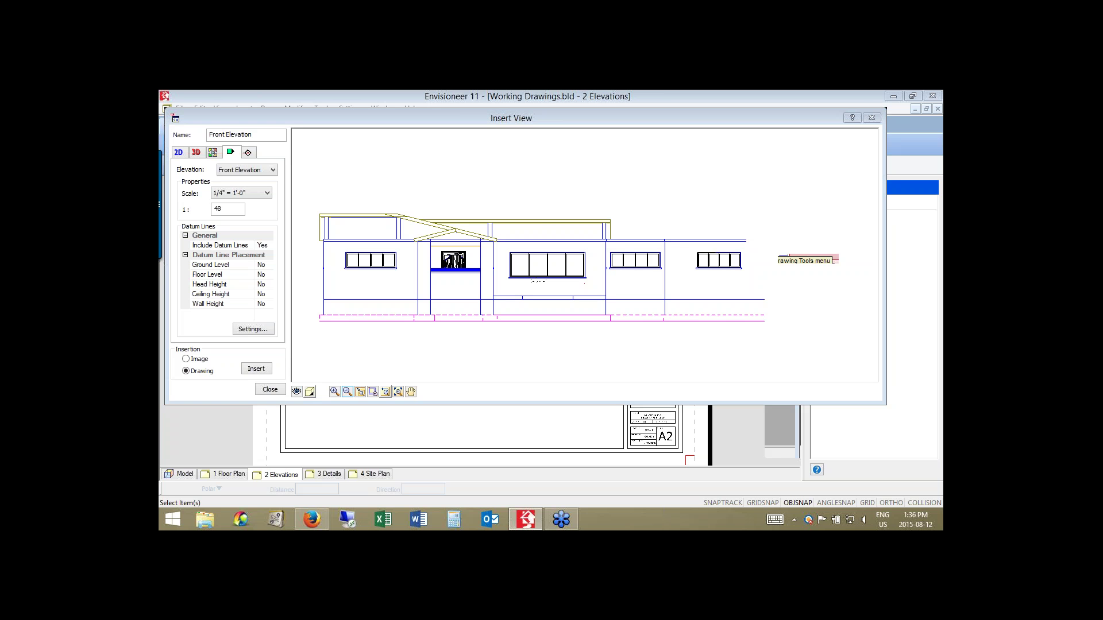
Turn on the ground level and head height datum lines for the front elevation view.
click(781, 258)
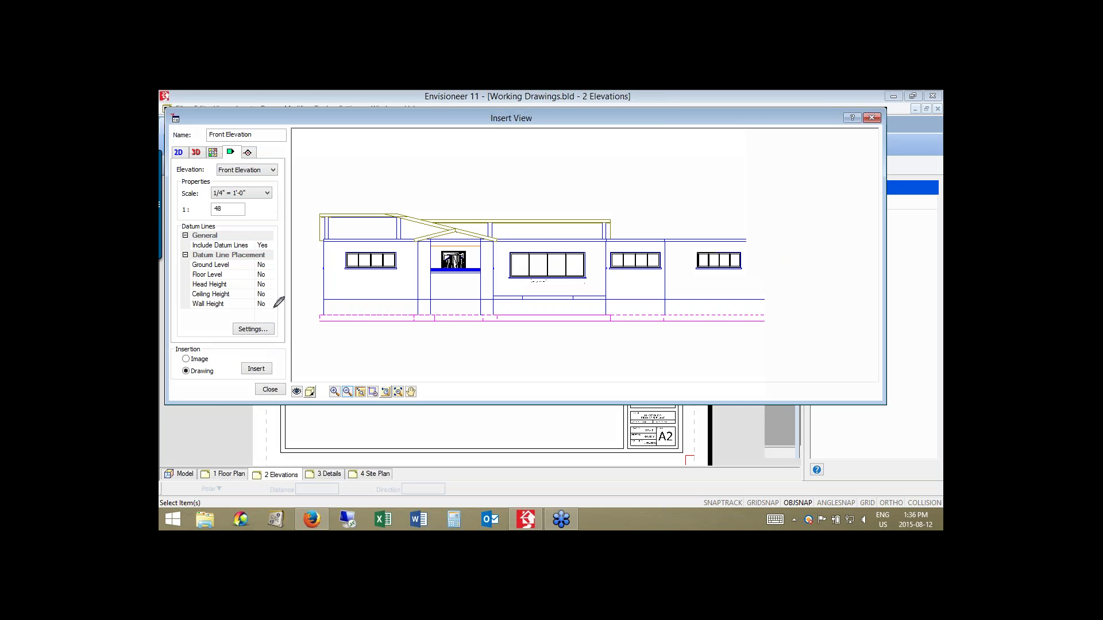
drag(268, 243, 280, 236)
right_click(259, 264)
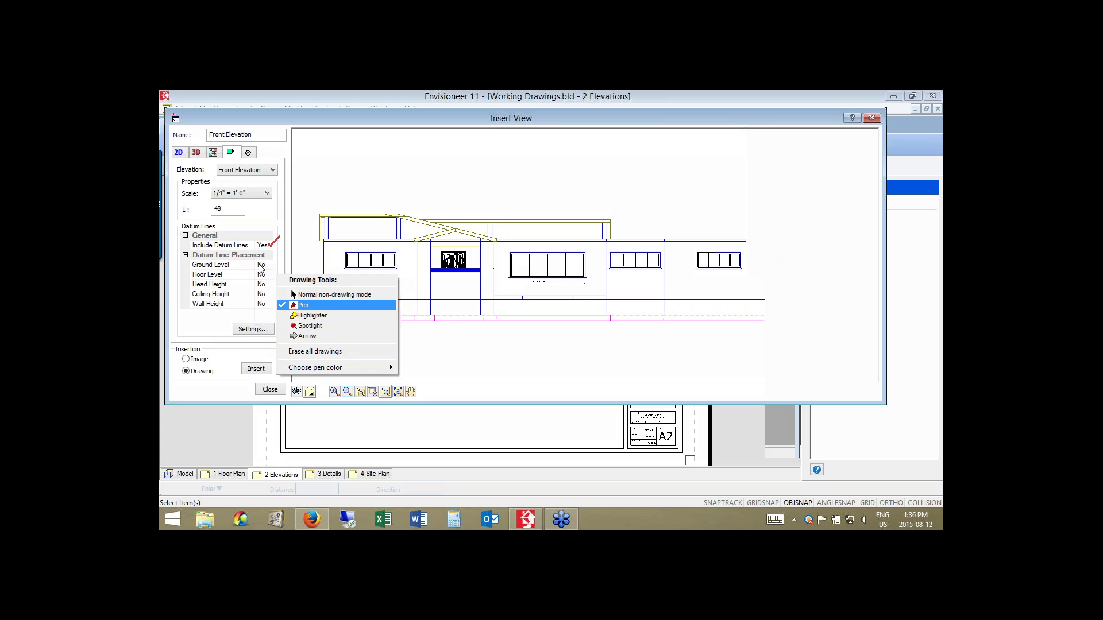
click(268, 277)
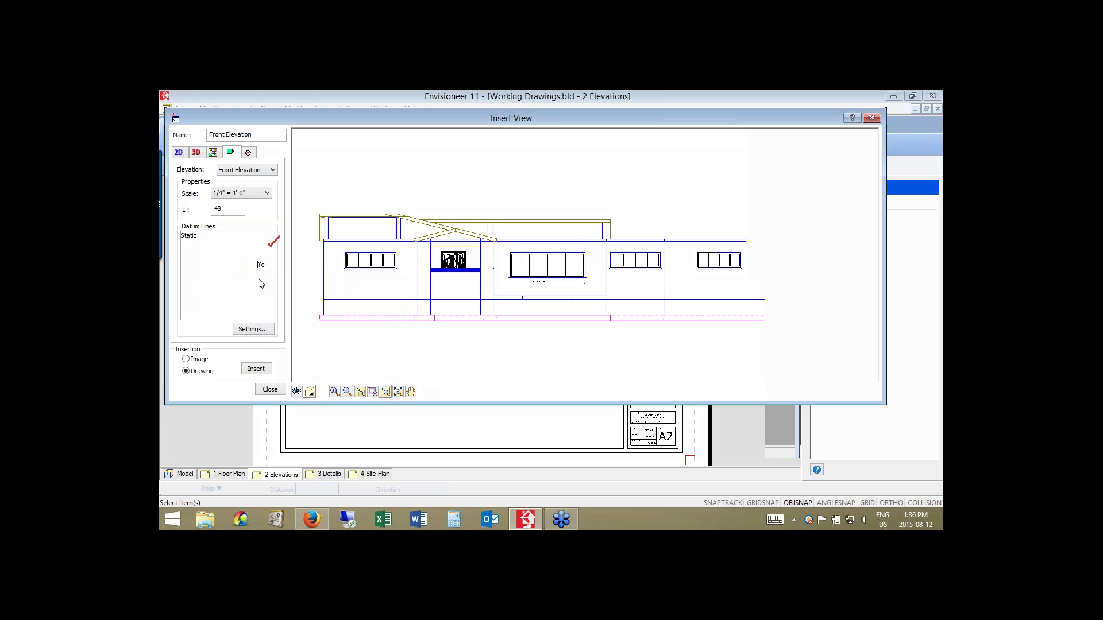
click(269, 285)
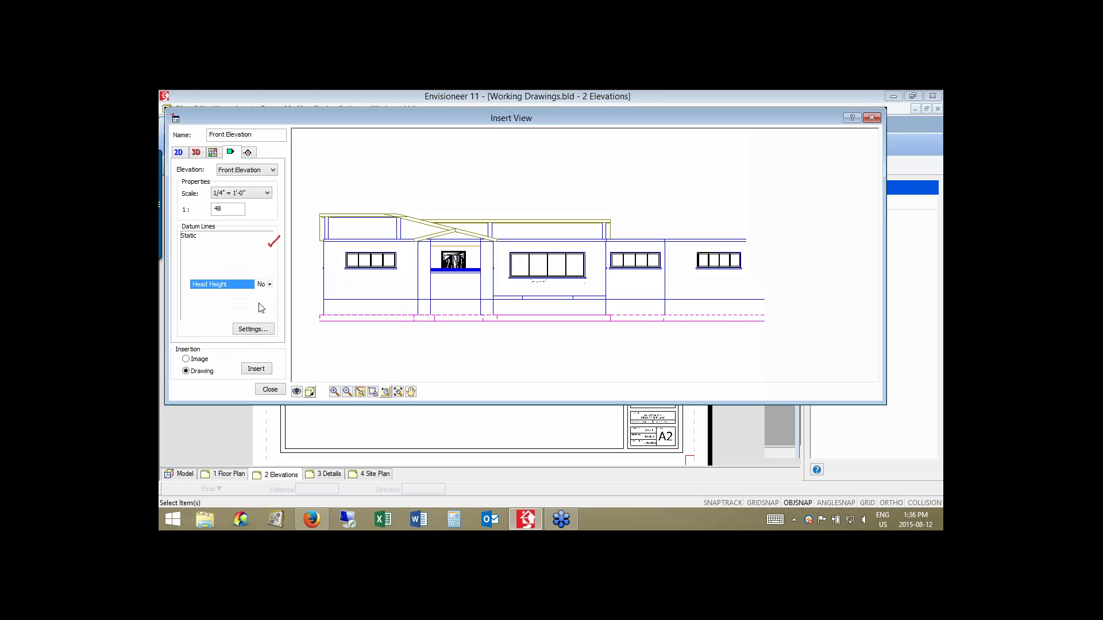
click(261, 309)
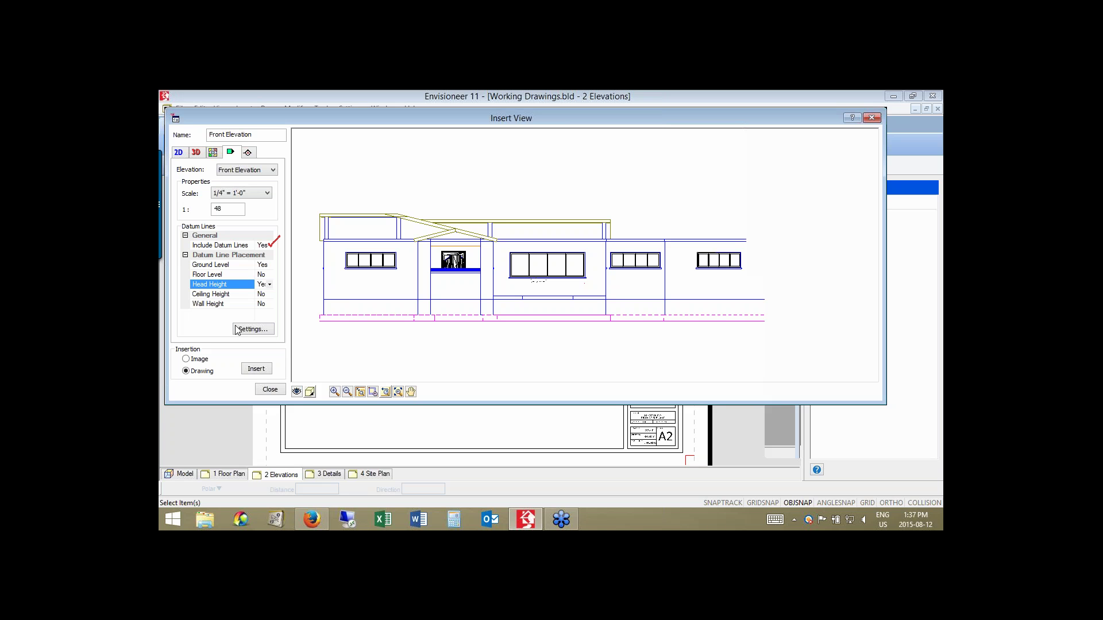
Open the datum line settings for the front elevation and choose Datum as the datum mark block.
click(253, 329)
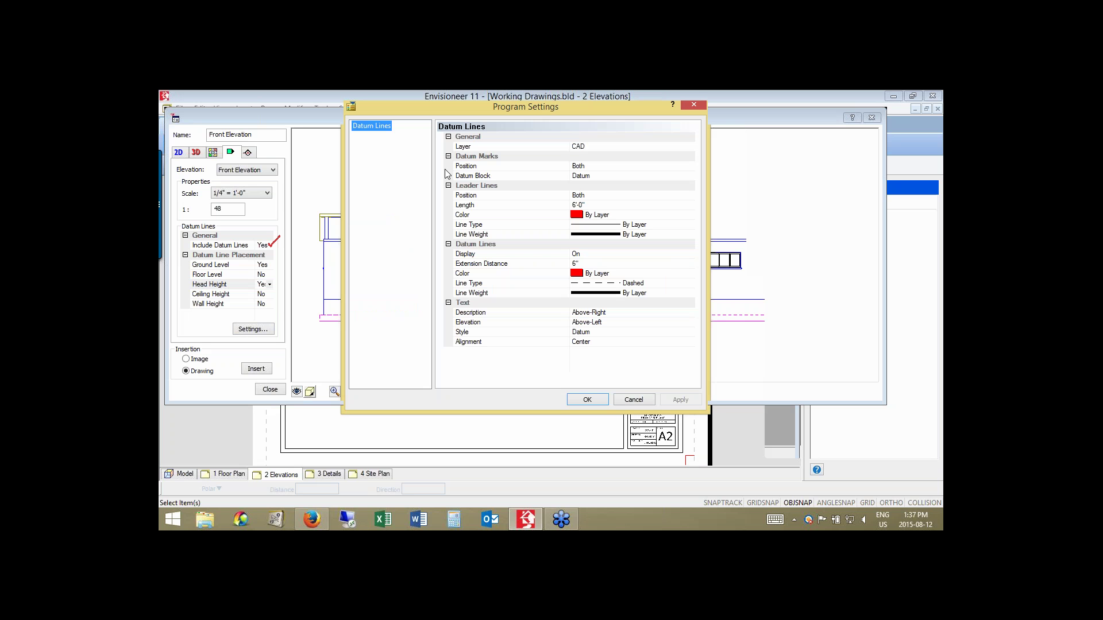
click(499, 167)
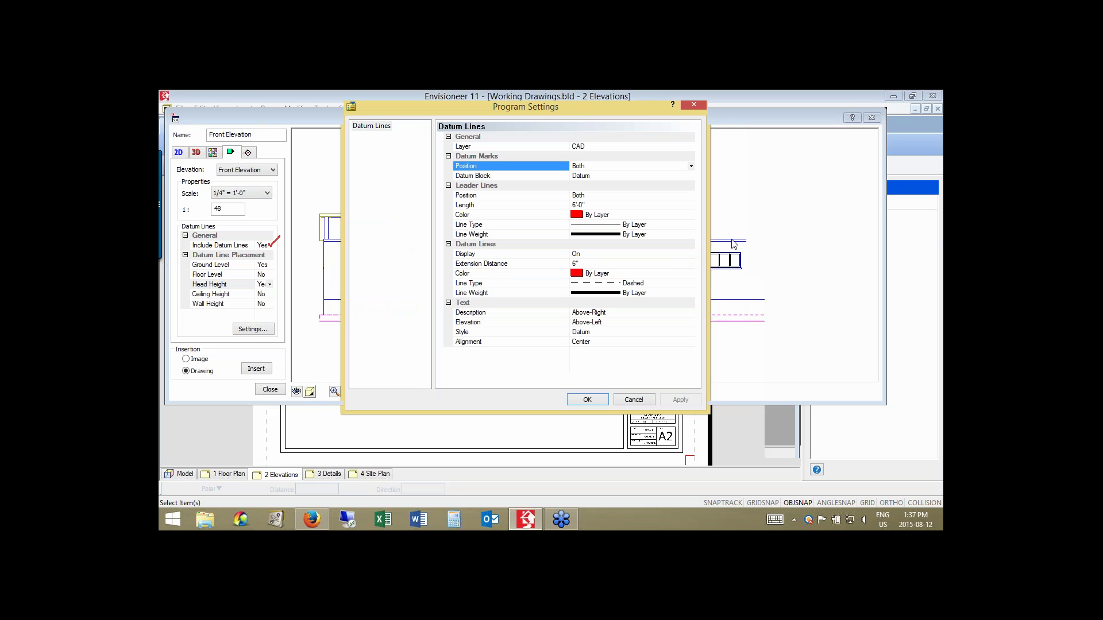
click(305, 258)
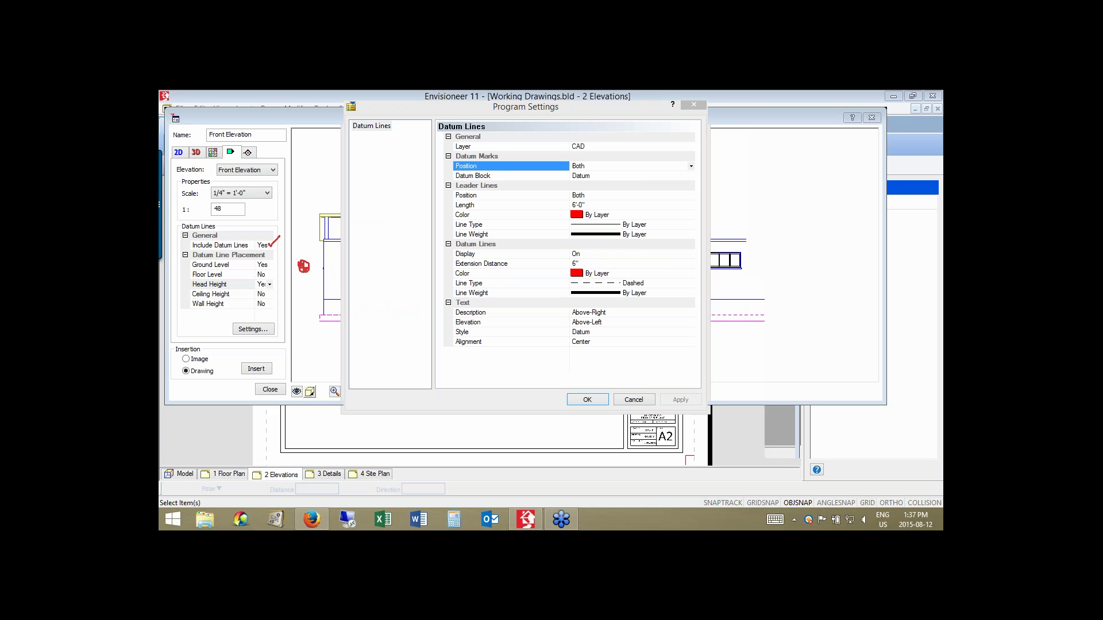
right_click(640, 174)
click(667, 194)
key(Down)
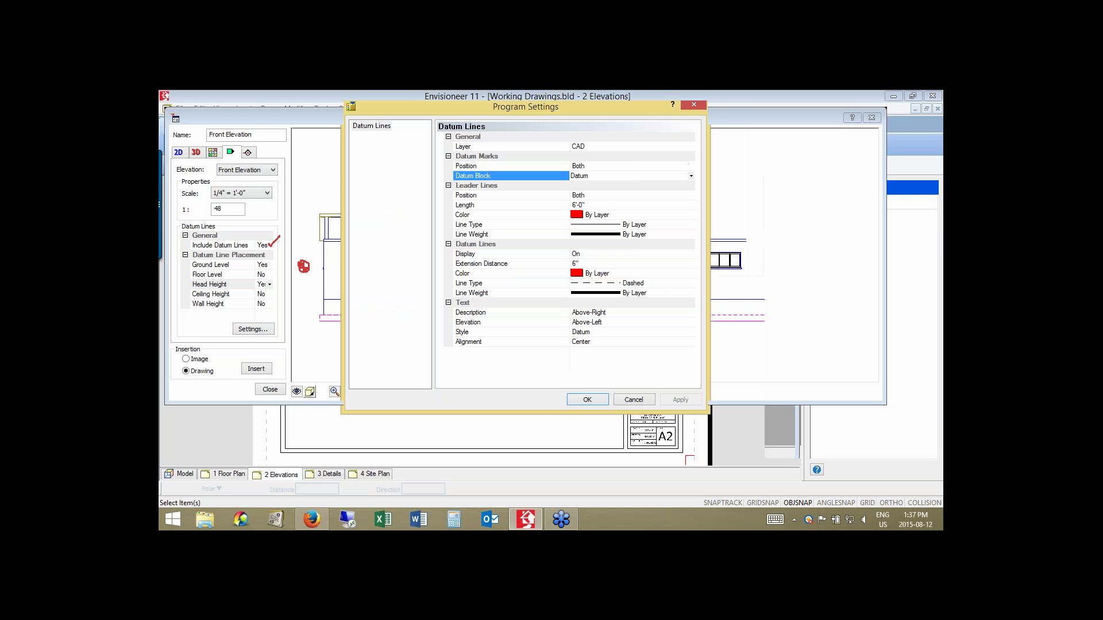
key(alt+Down)
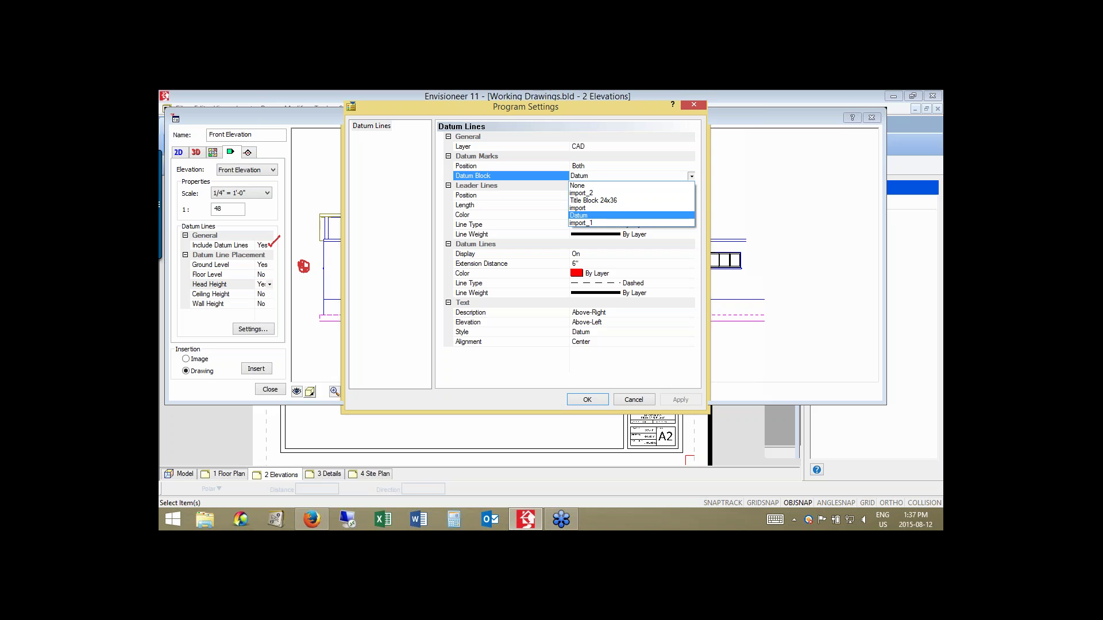
key(Return)
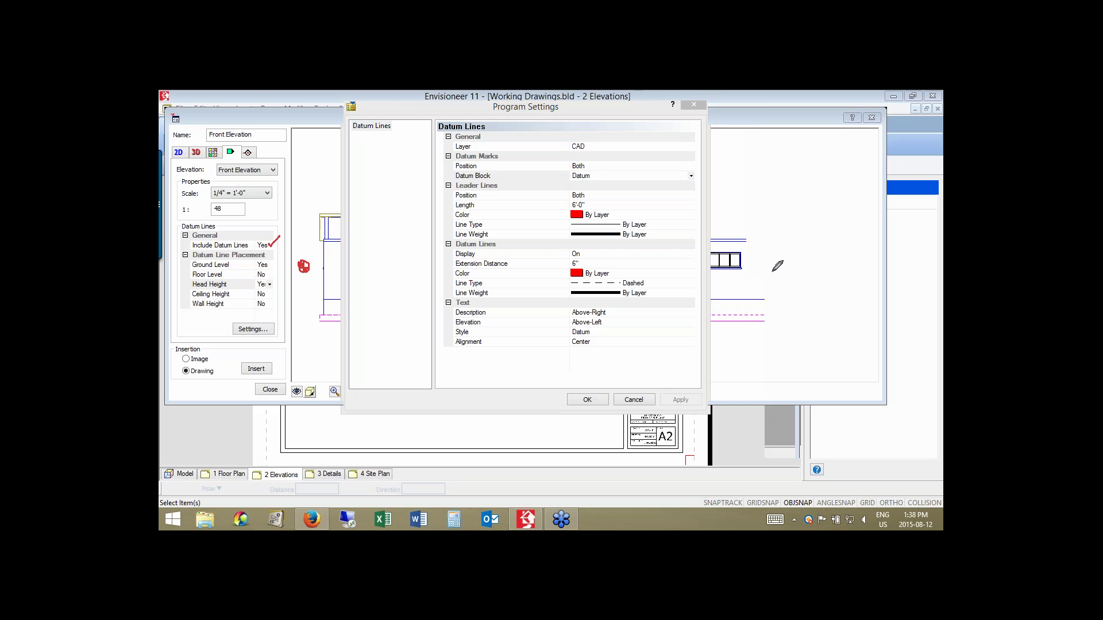
Set the line type of the datum leader lines to Continuous.
drag(762, 276, 777, 276)
right_click(626, 231)
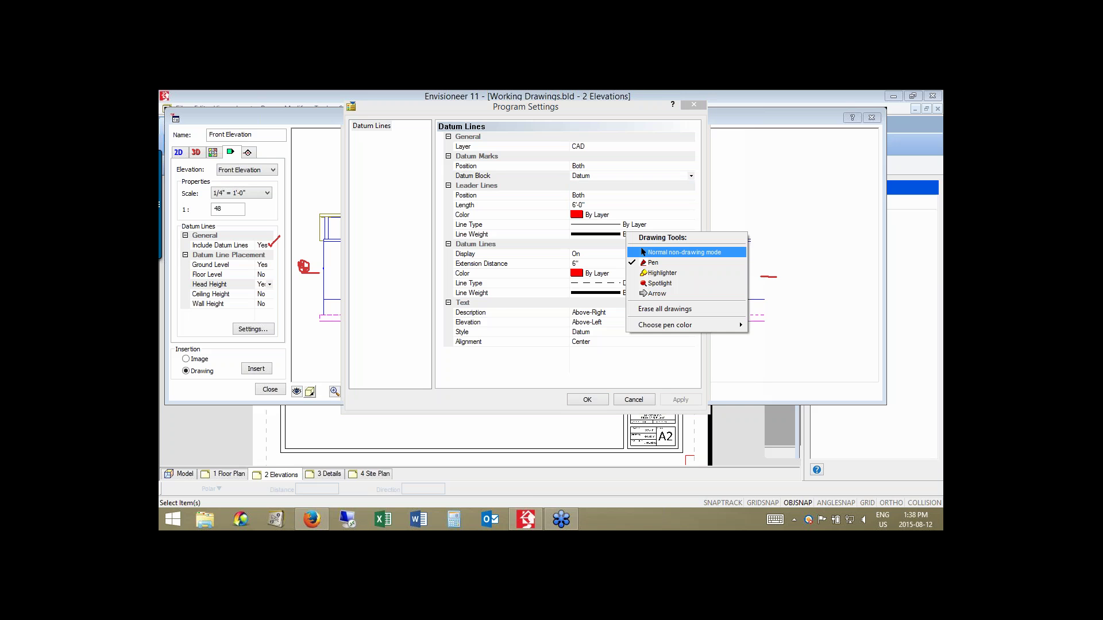
click(644, 252)
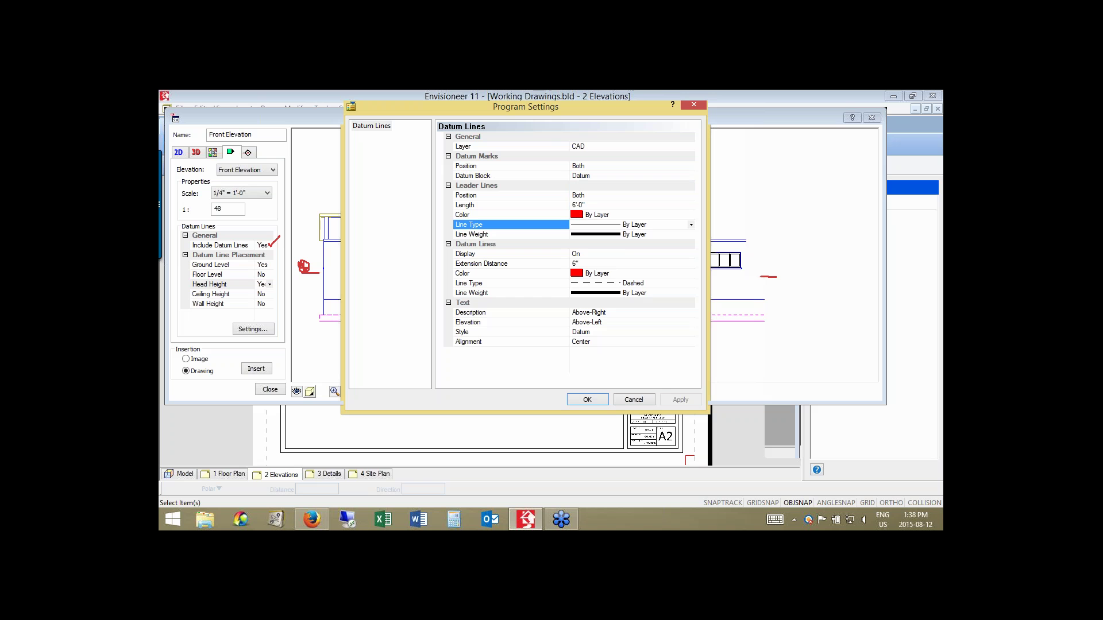
click(692, 224)
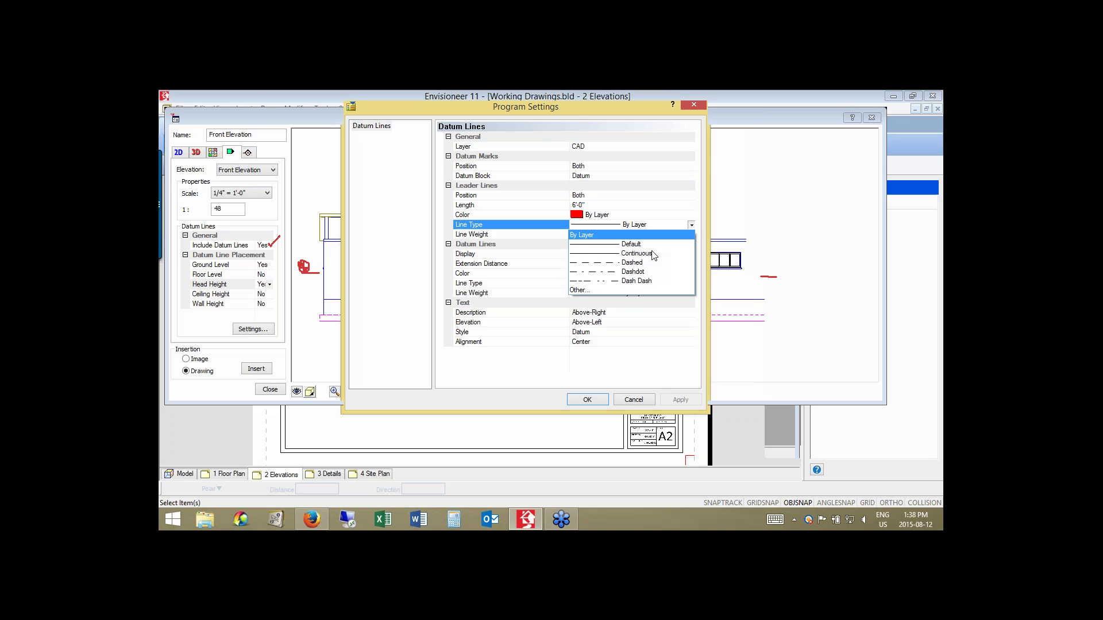
click(638, 254)
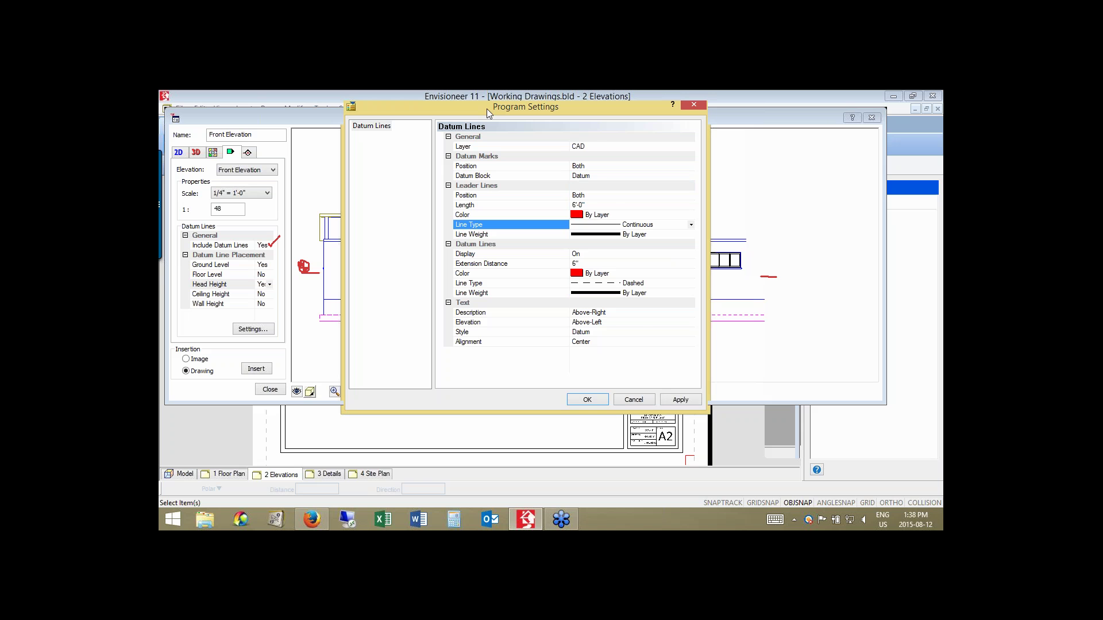
drag(488, 109, 650, 117)
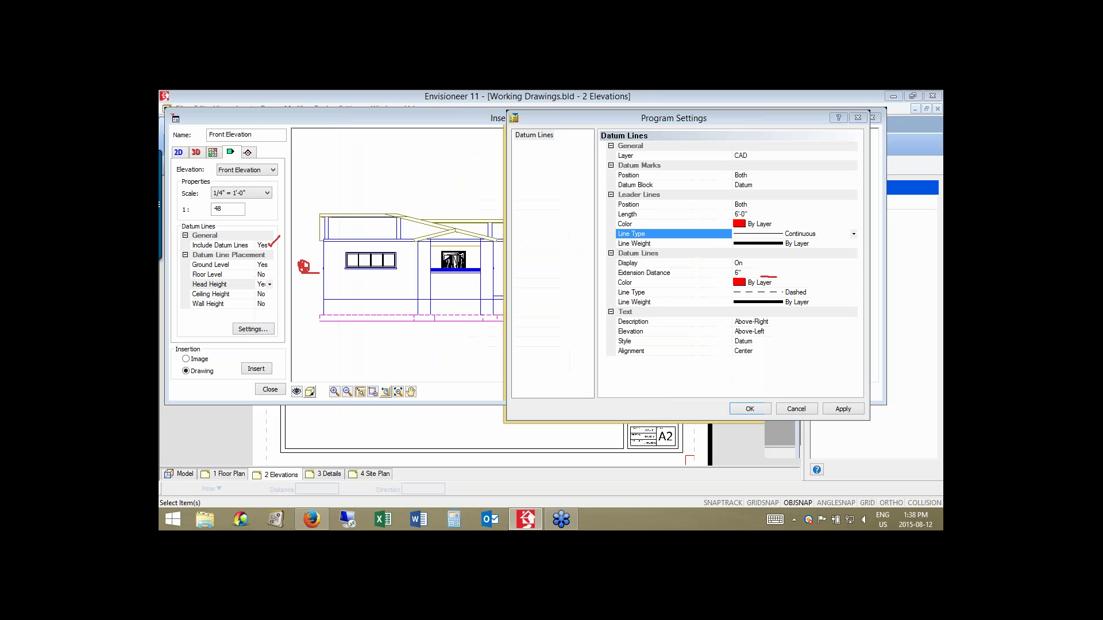
right_click(773, 233)
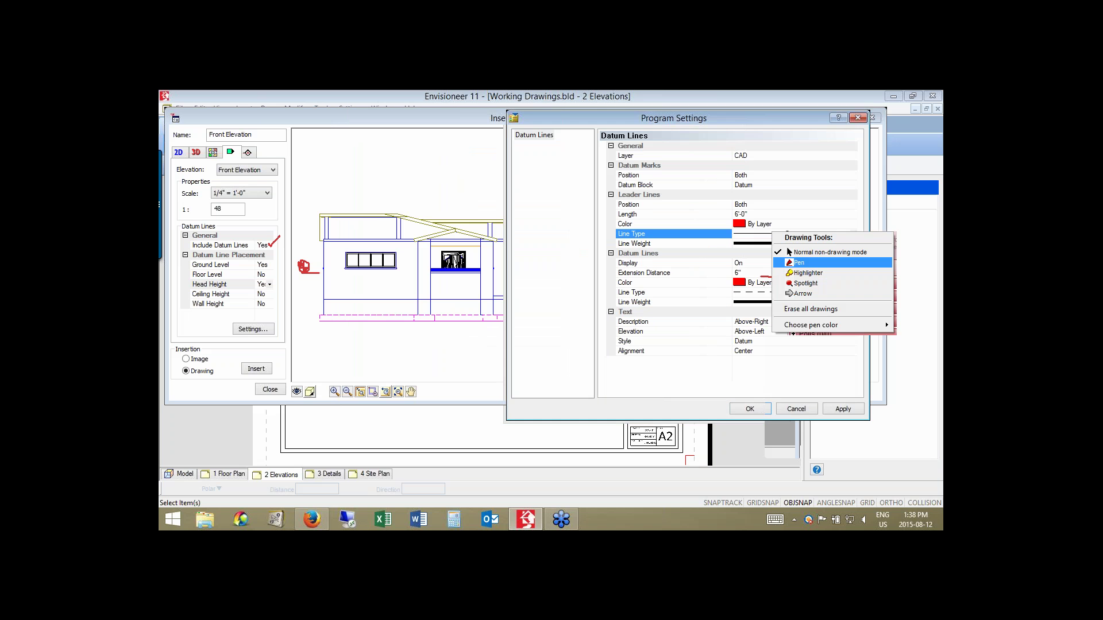
click(798, 262)
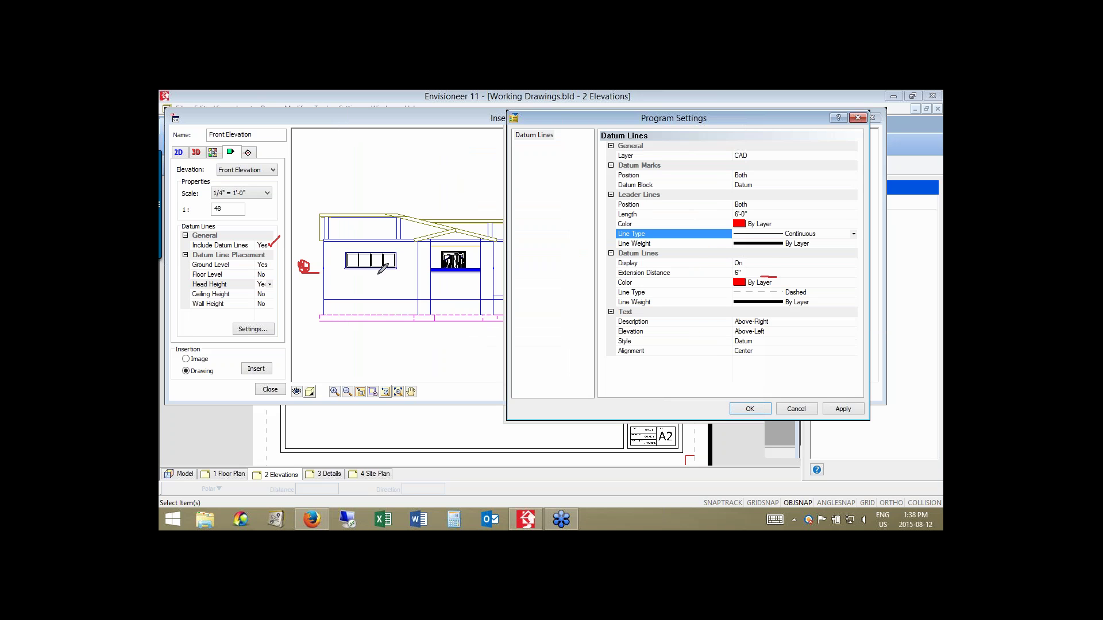
drag(377, 274, 329, 273)
drag(494, 273, 322, 271)
key(ctrl+alt+d)
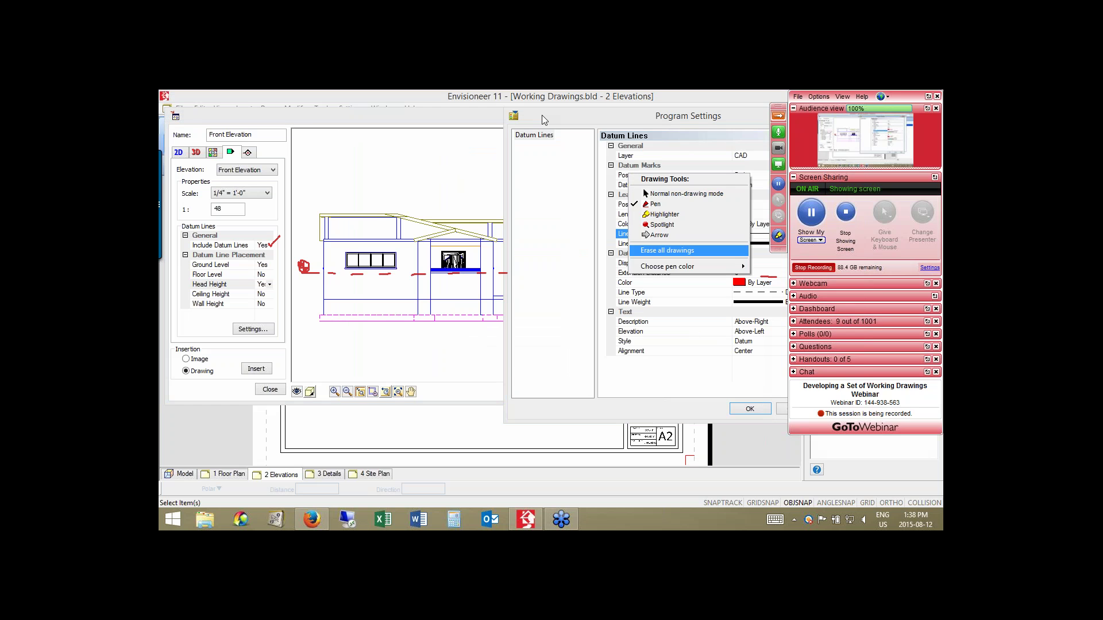
key(ctrl+alt+d)
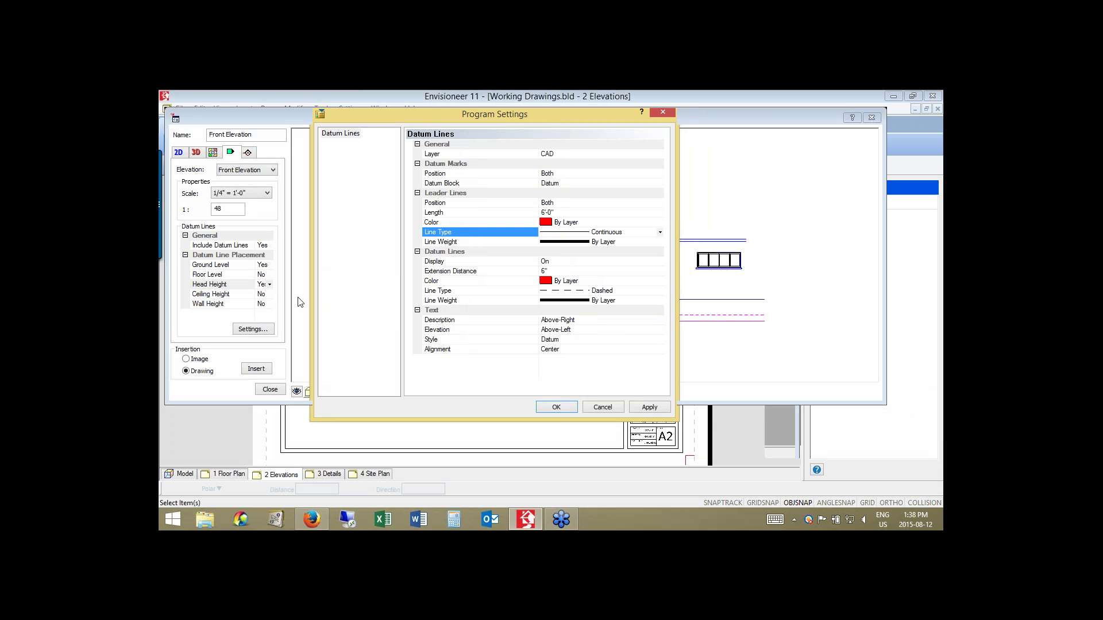
Accept the datum line settings and insert the Front Elevation drawing in the upper part of the 2 Elevations sheet.
click(577, 321)
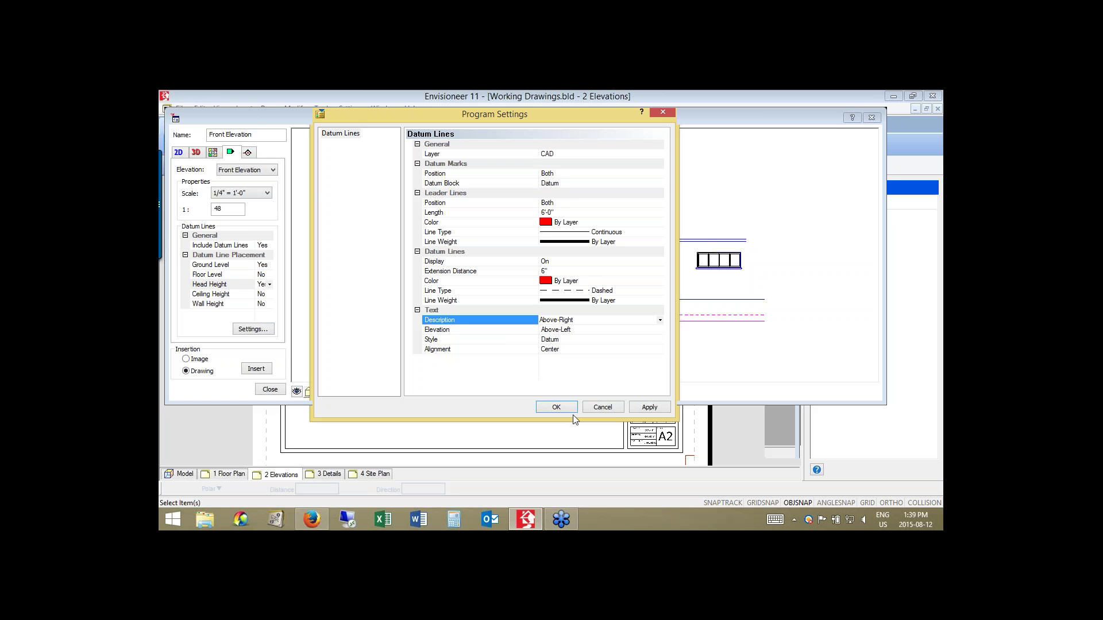
click(232, 233)
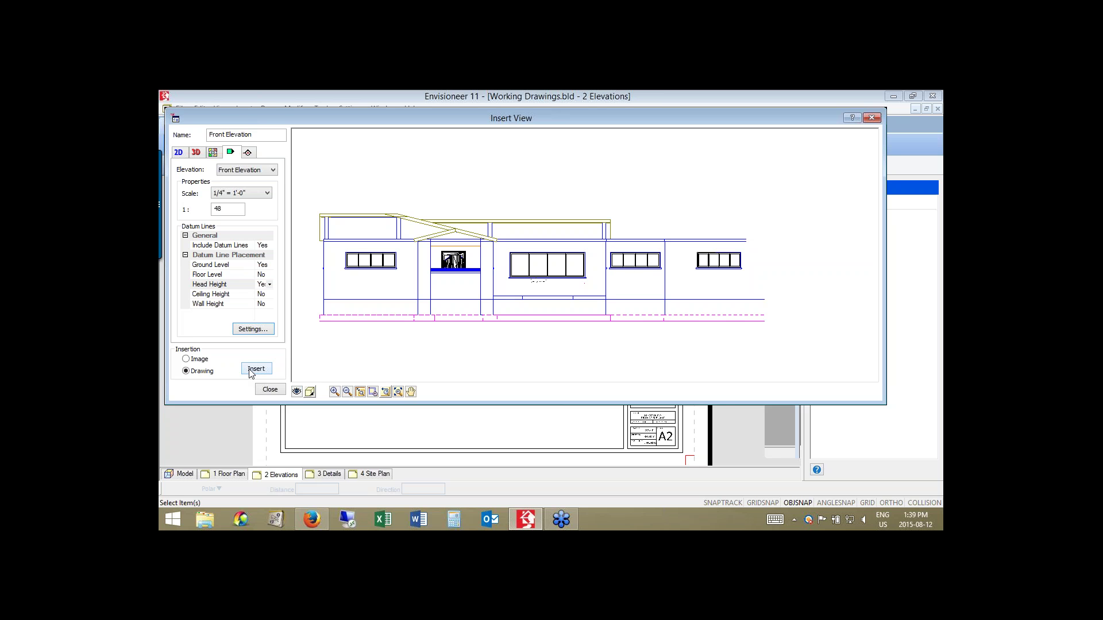
click(251, 370)
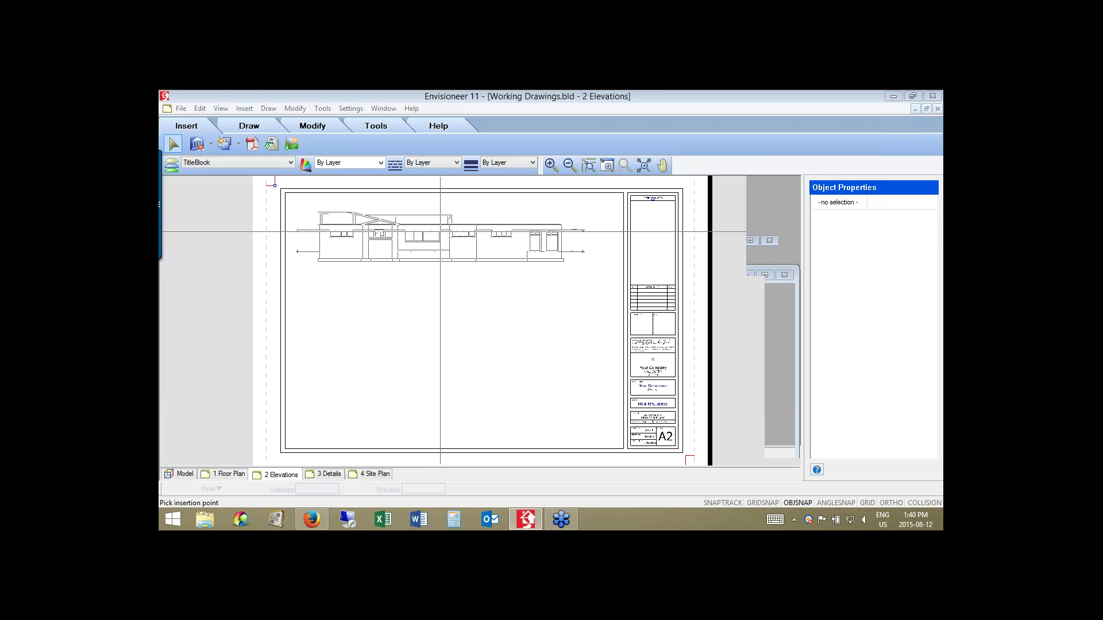
click(448, 230)
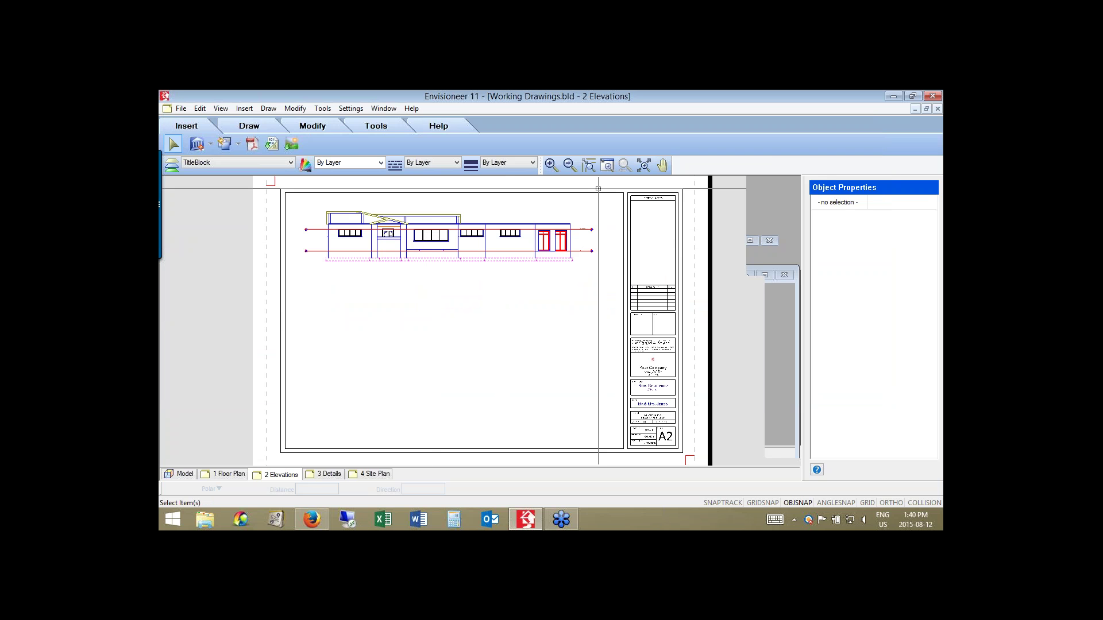
Examine the datum marks, level names and heights at both ends of the front elevation's datum lines.
scroll(603, 221, up, 5)
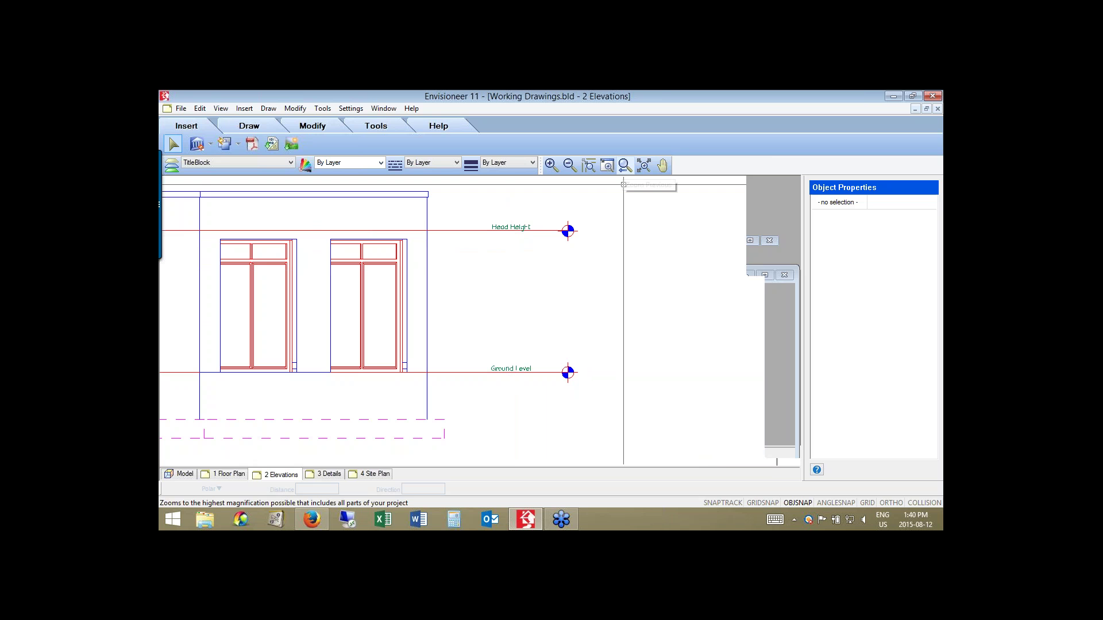
drag(583, 277, 453, 220)
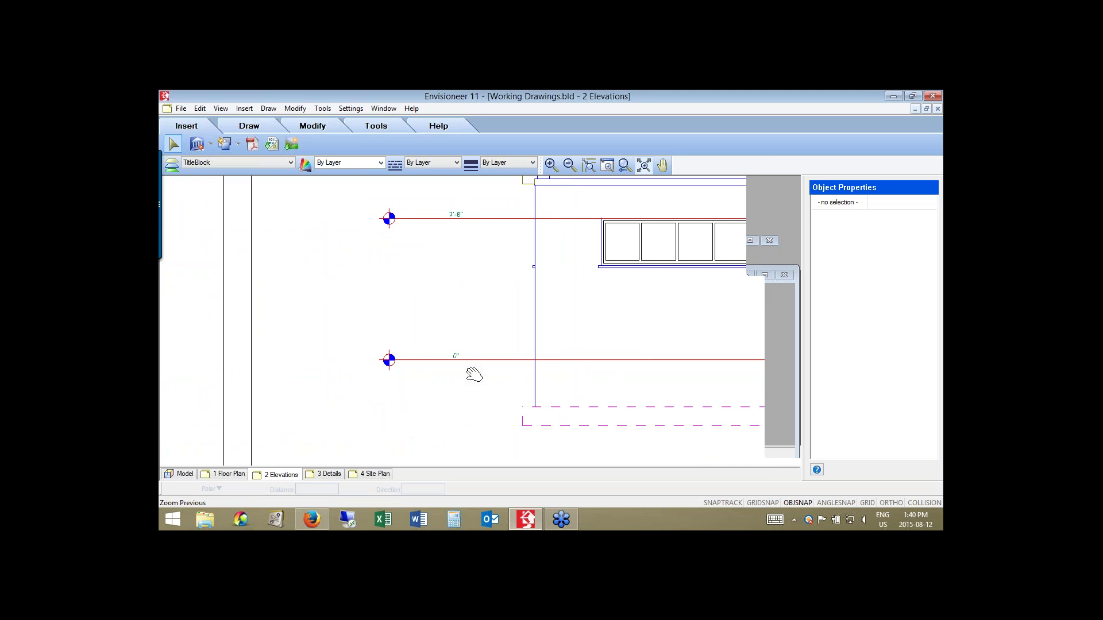
right_click(463, 282)
click(491, 288)
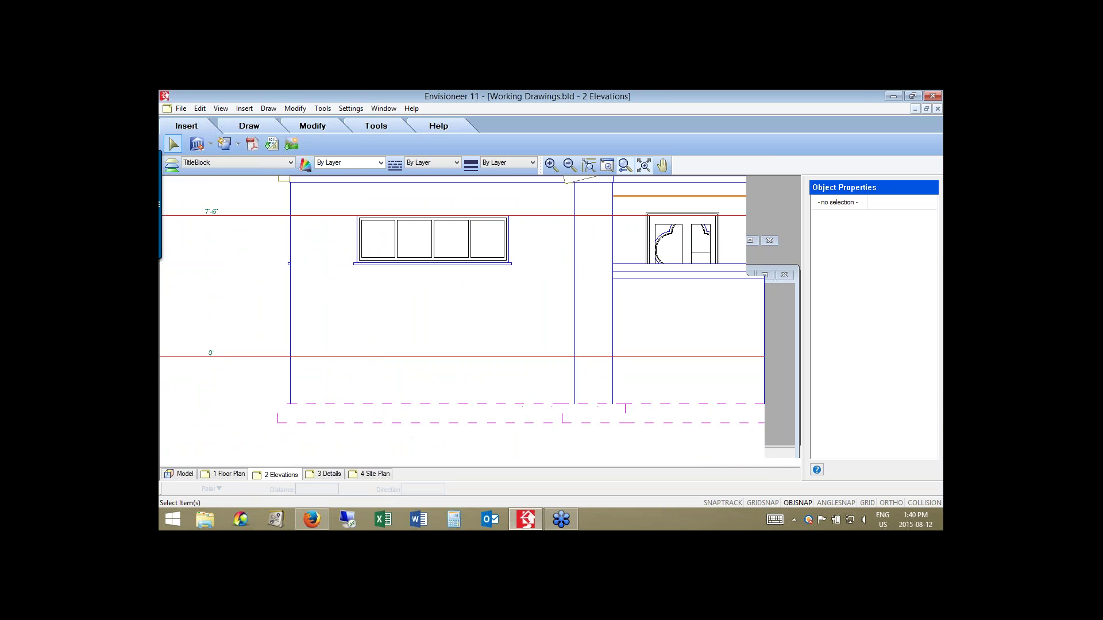
click(618, 168)
click(618, 168)
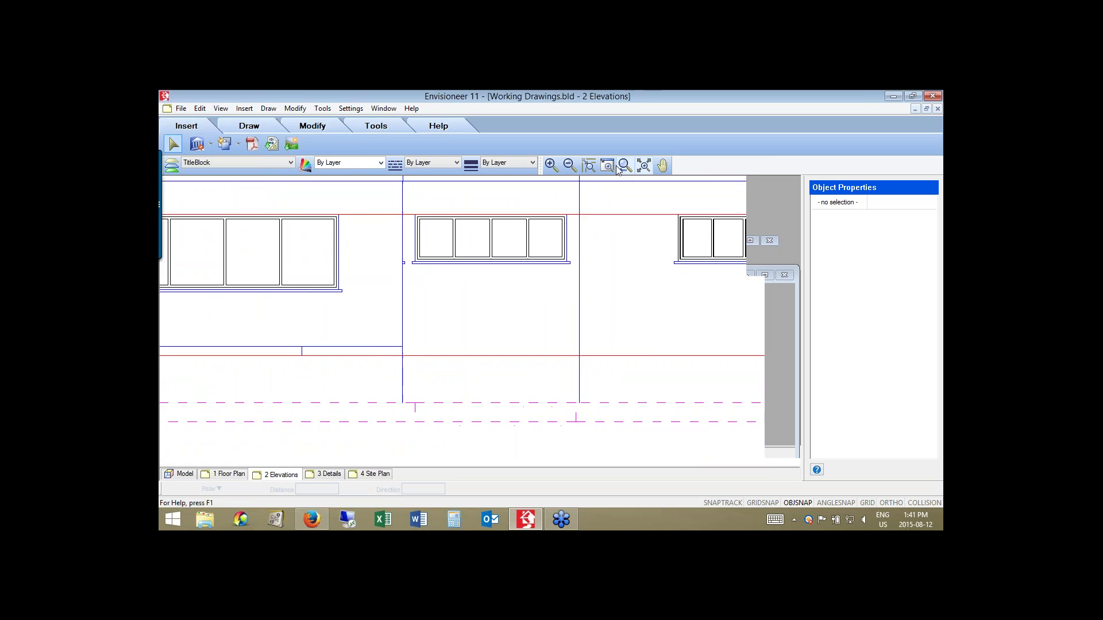
click(617, 168)
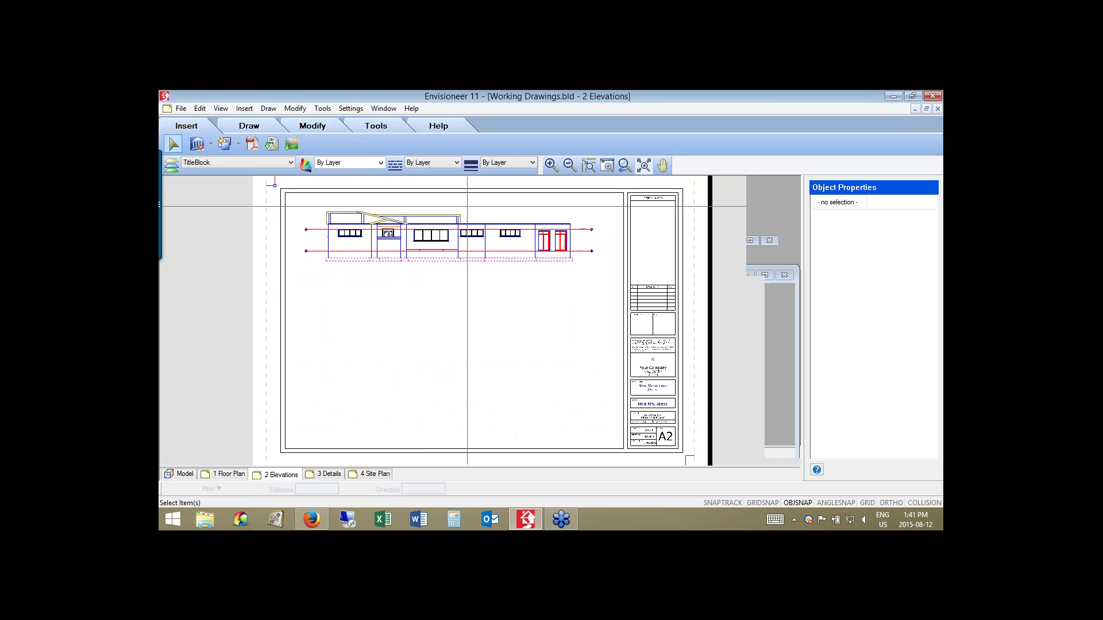
Start a roof slope symbol for the front elevation with the ? in 12 slope type.
scroll(362, 212, up, 4)
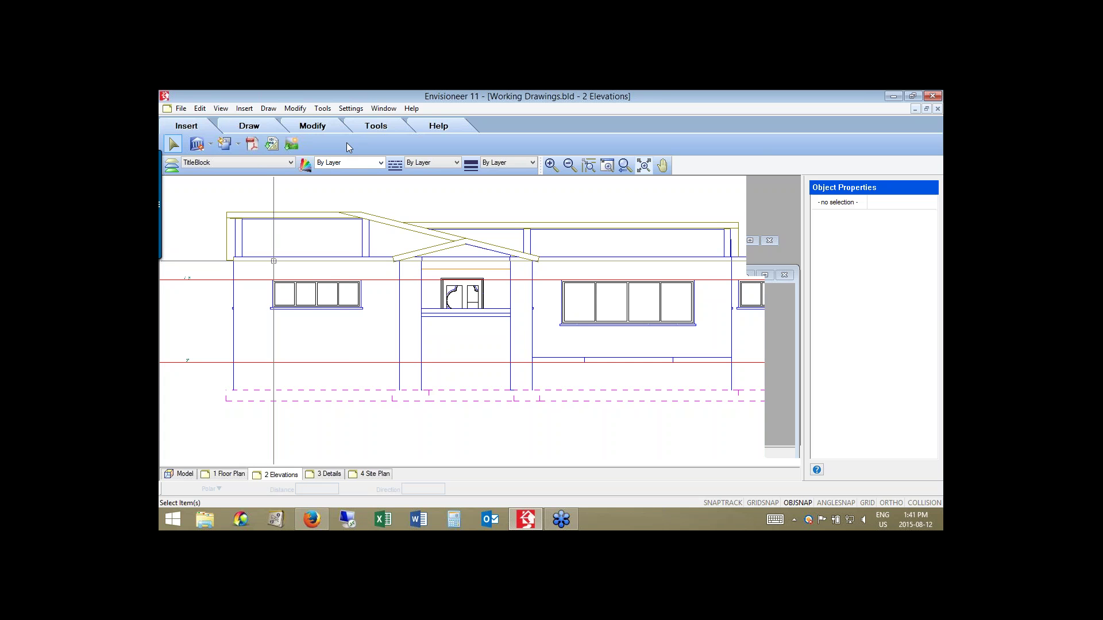
click(322, 108)
mouse_move(321, 145)
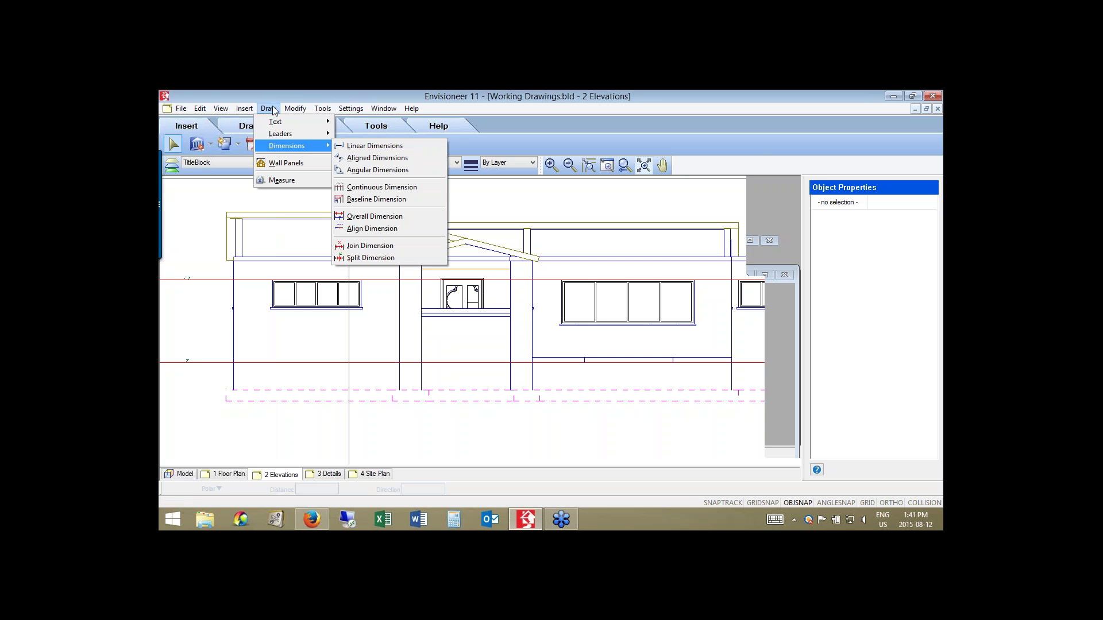
mouse_move(273, 110)
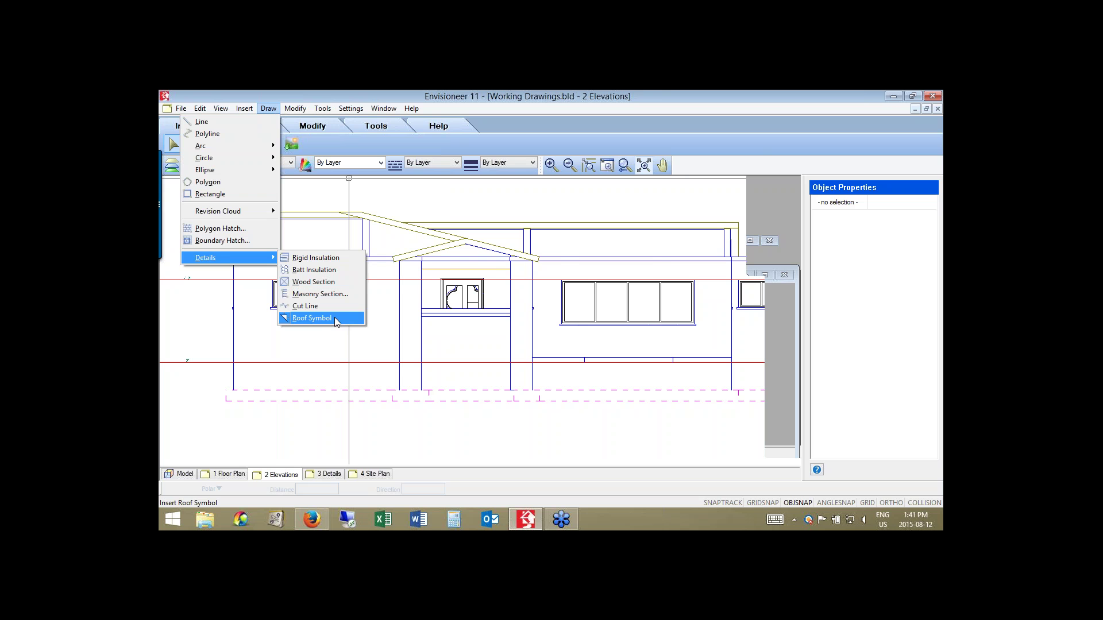
click(334, 317)
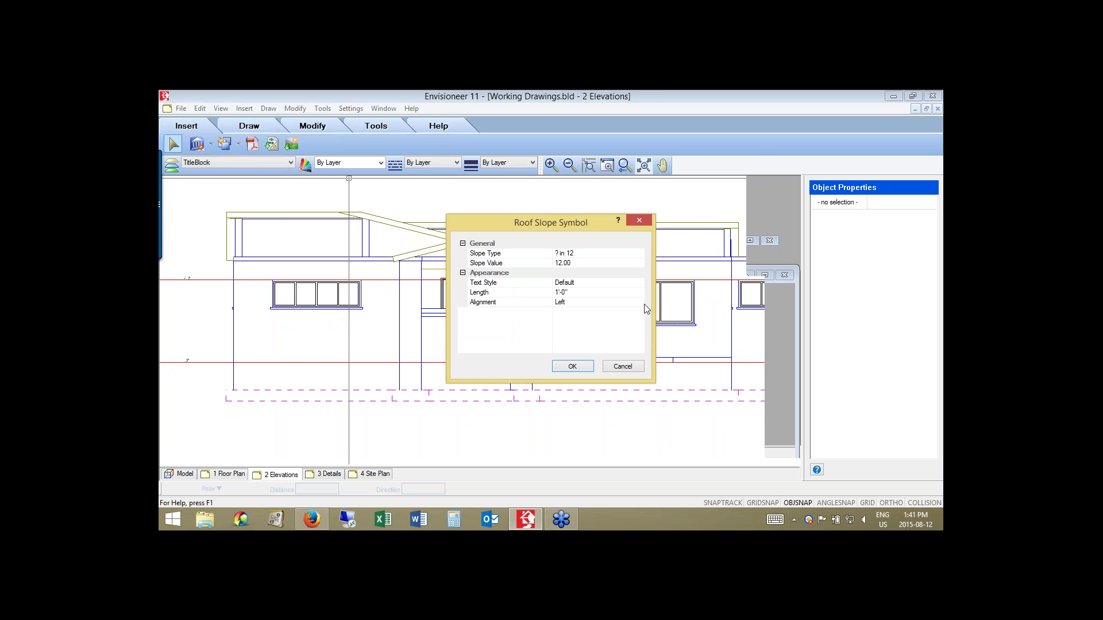
click(580, 263)
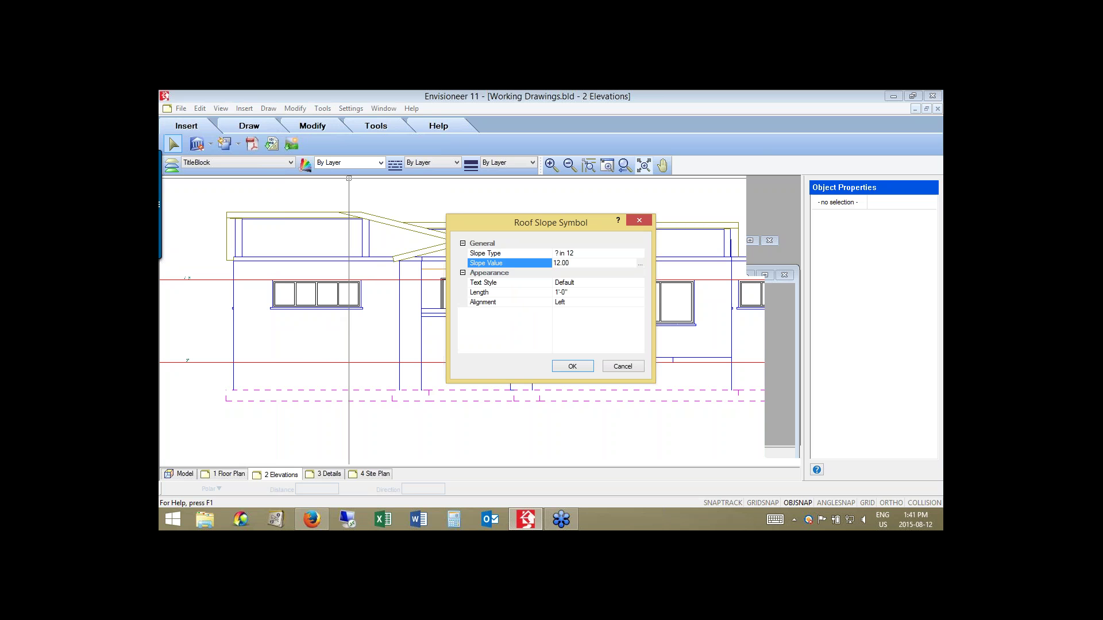
click(639, 254)
key(F4)
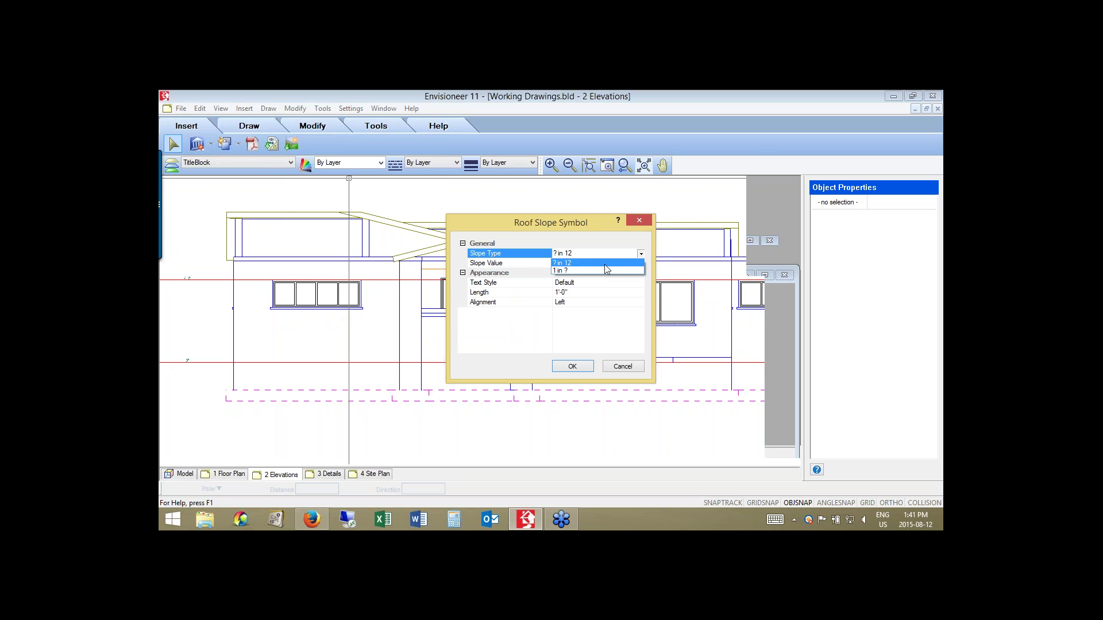
click(605, 264)
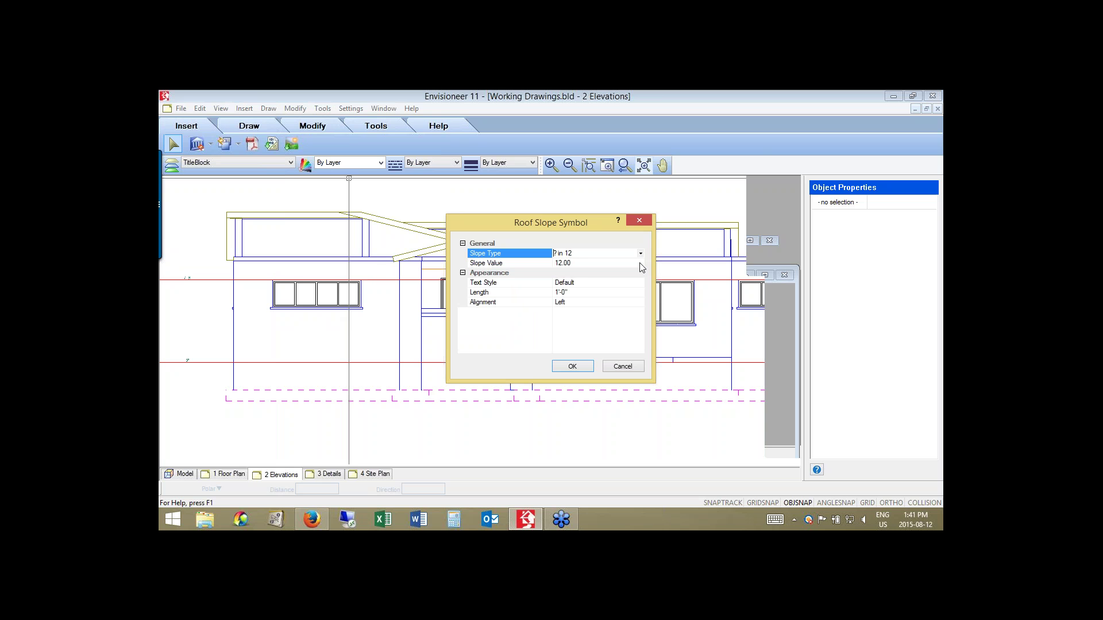
Take the symbol's slope value from two points along the left roof slope of the entrance gable.
click(641, 264)
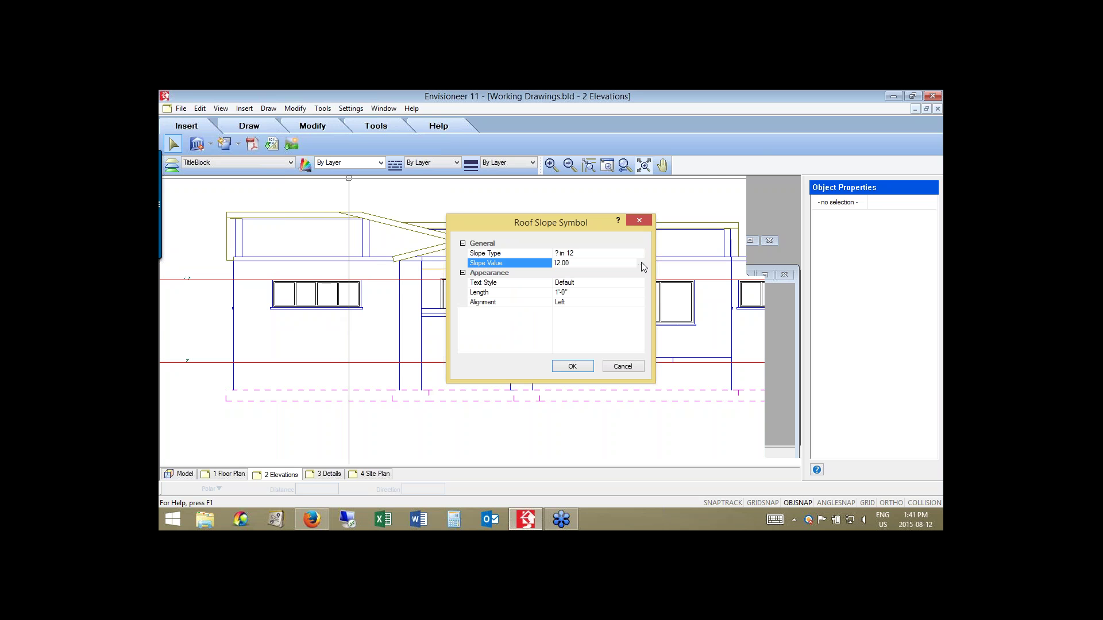
key(Return)
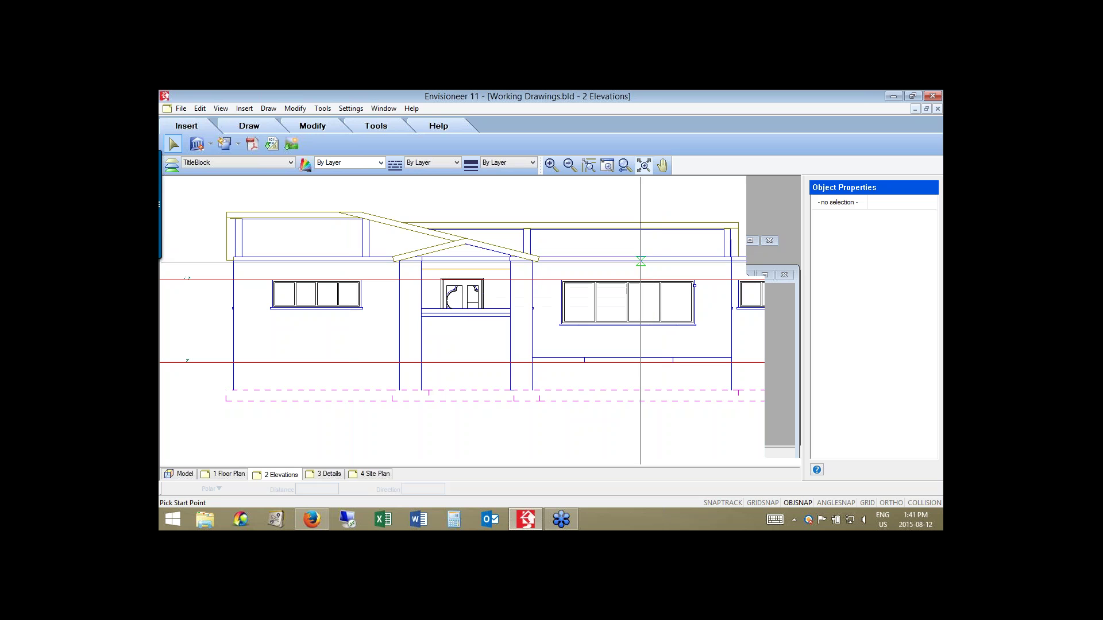
click(404, 253)
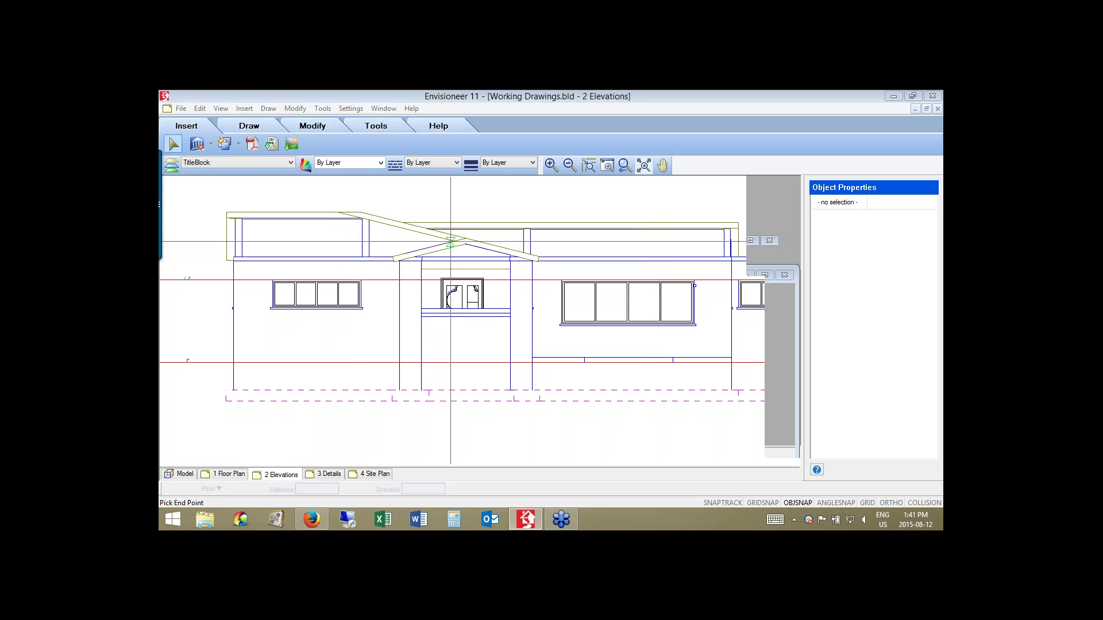
click(450, 241)
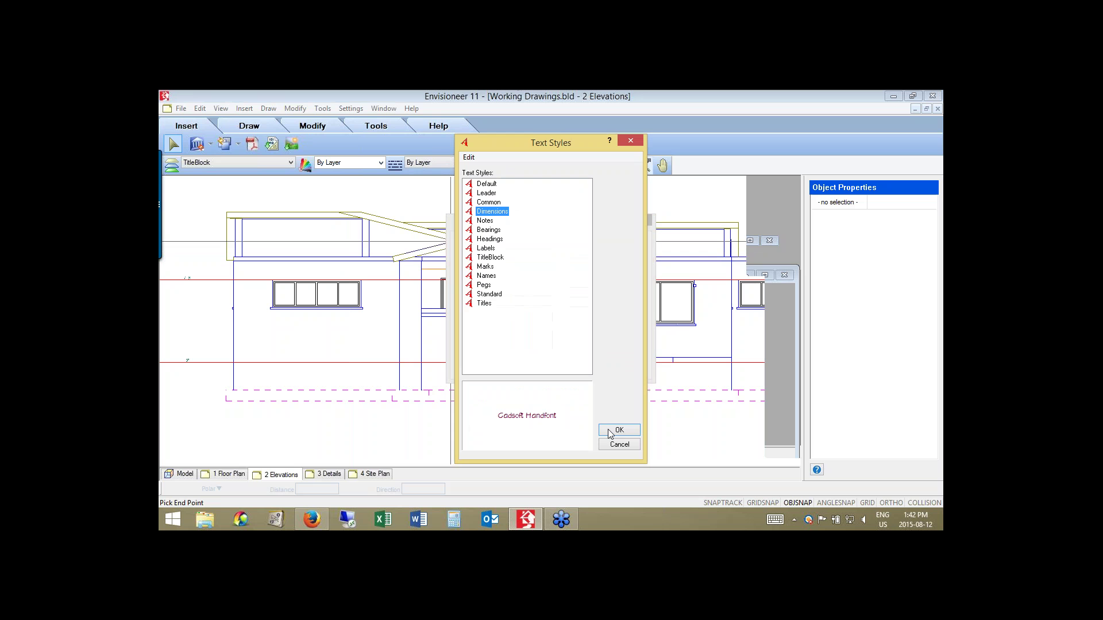
Apply the Dimensions text style to the roof slope symbol and place it above the left slope of the entrance gable.
click(610, 432)
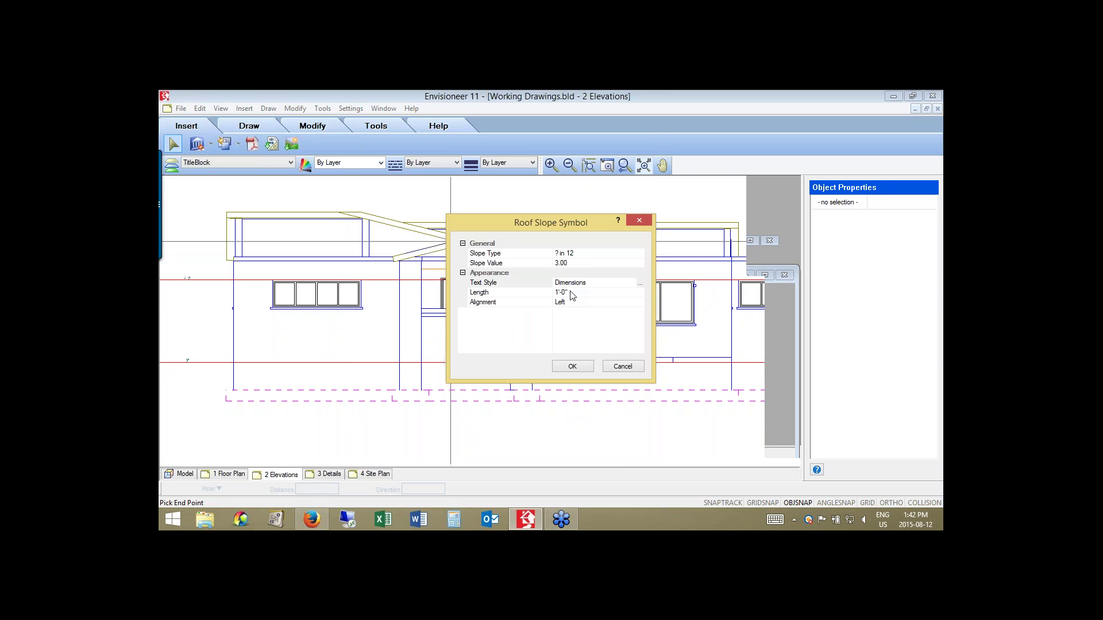
click(573, 367)
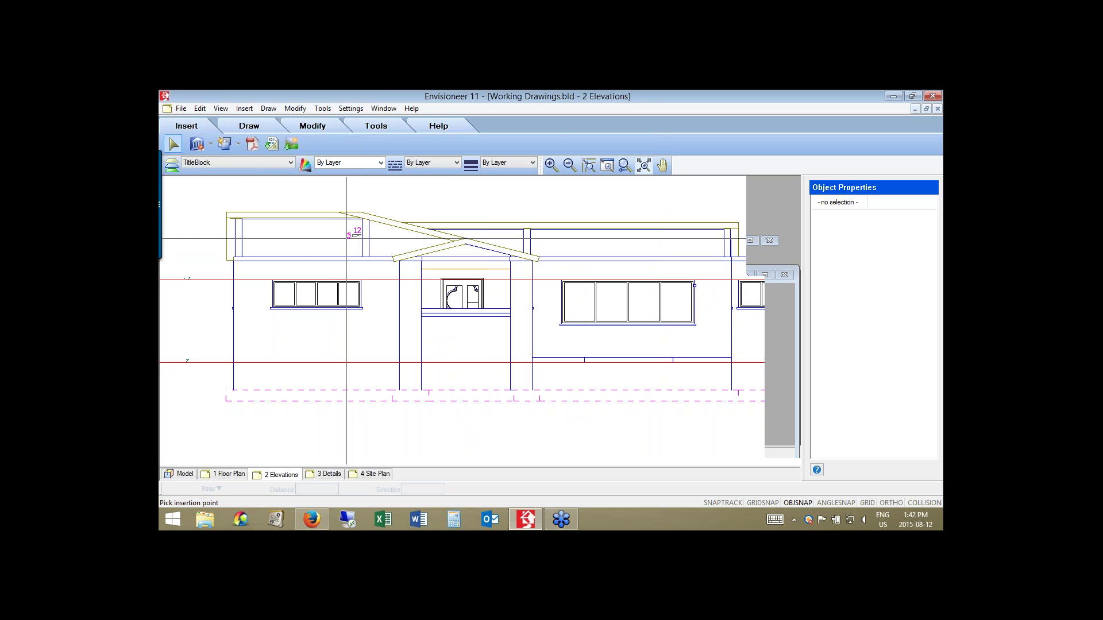
click(405, 249)
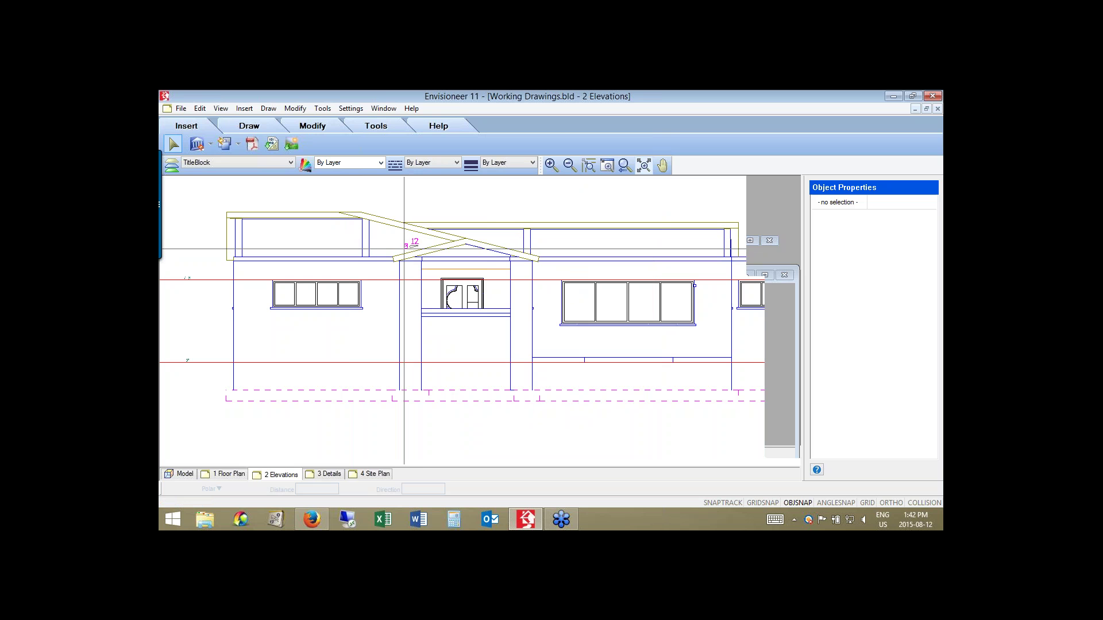
key(Escape)
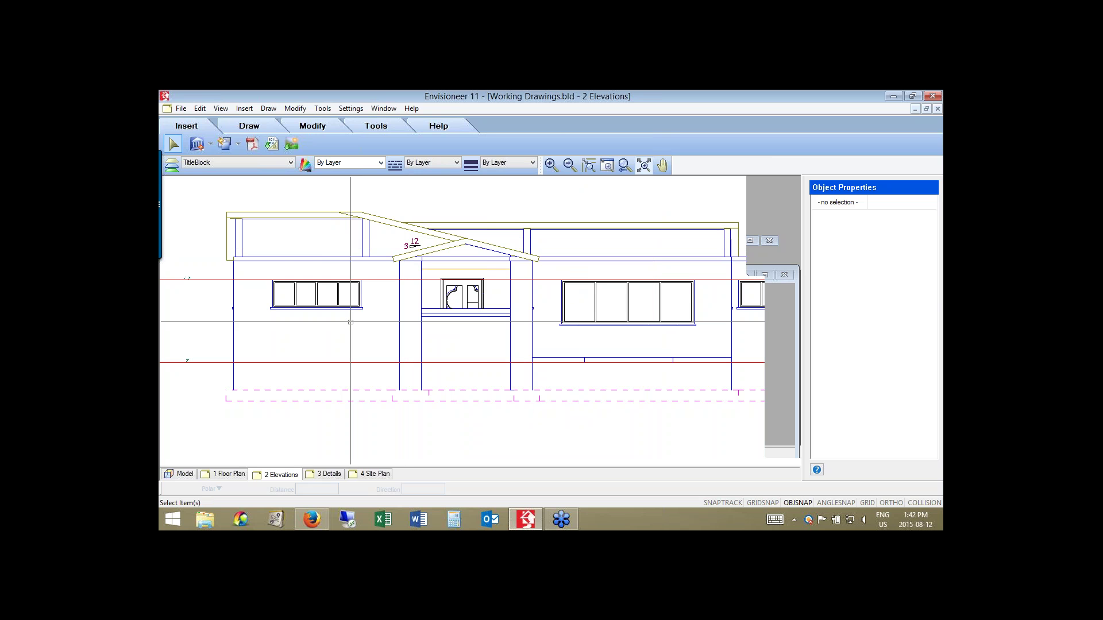
Start a second ? in 12 roof slope symbol and begin taking its slope value from points on the front elevation.
click(269, 108)
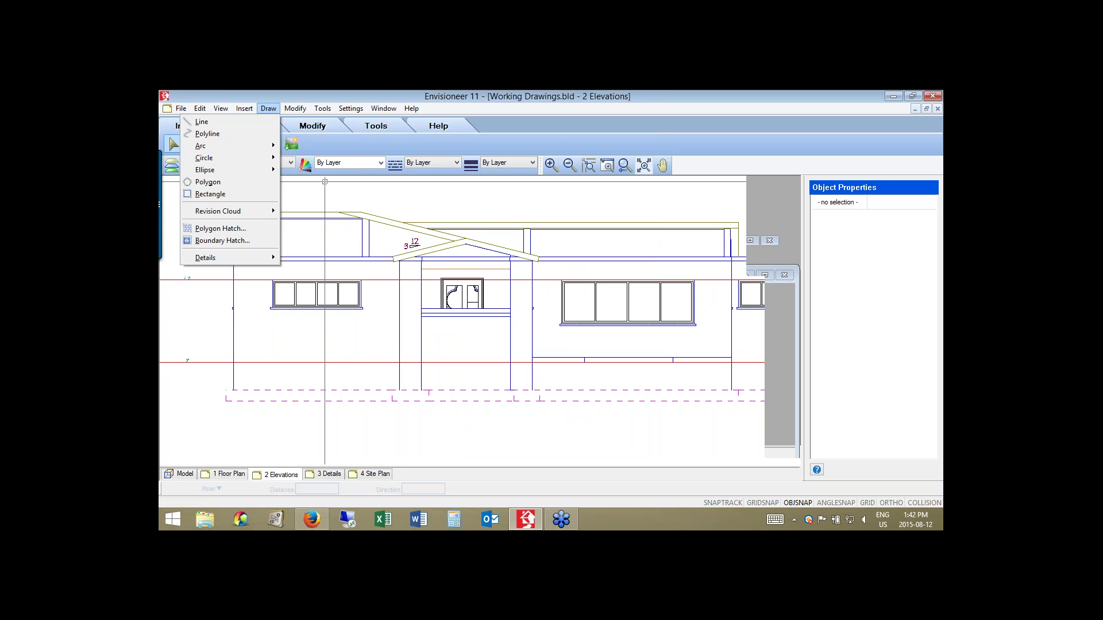
mouse_move(261, 259)
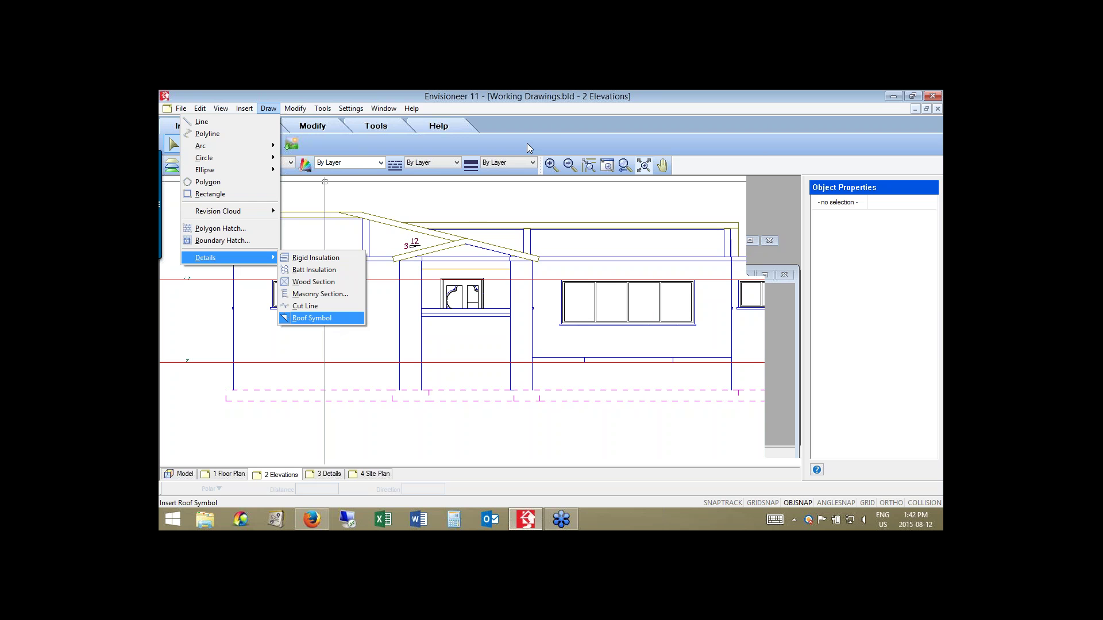
click(288, 146)
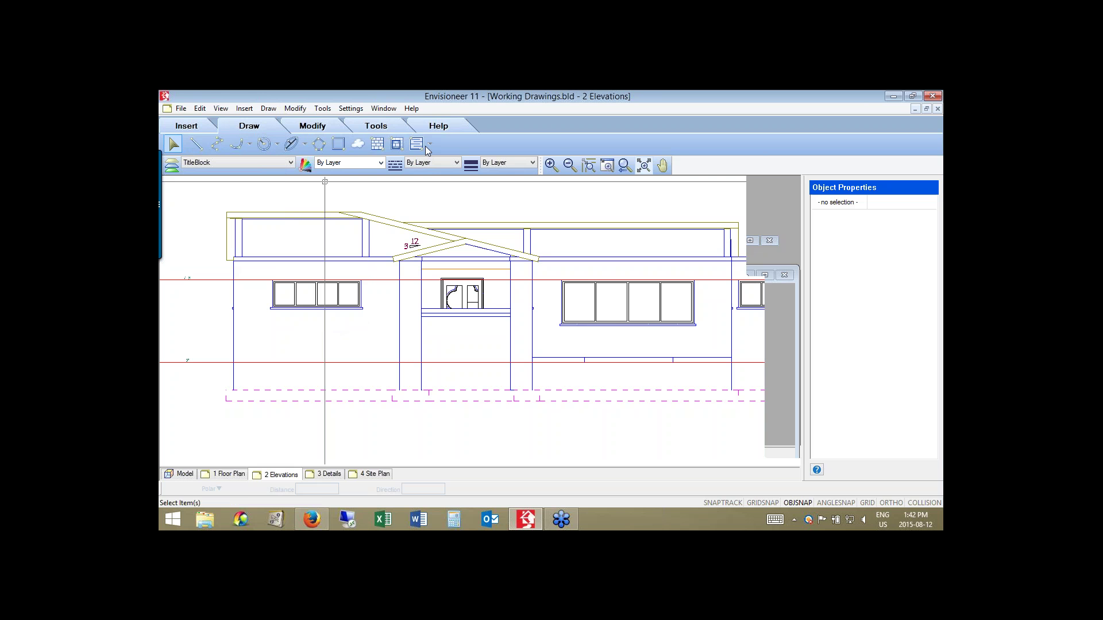
click(426, 147)
click(430, 145)
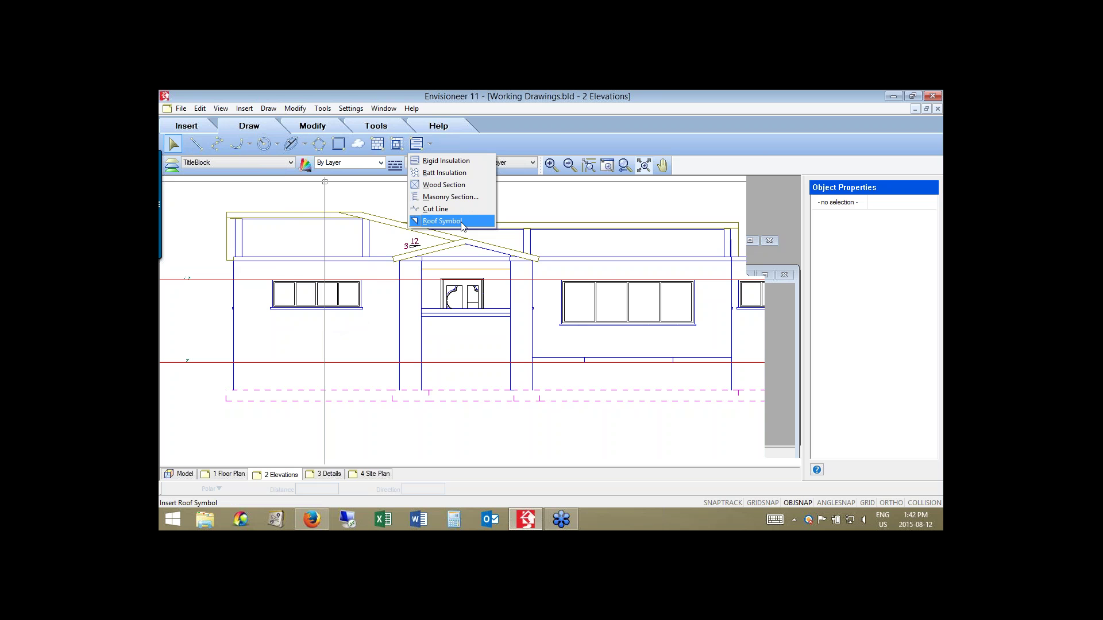
click(442, 221)
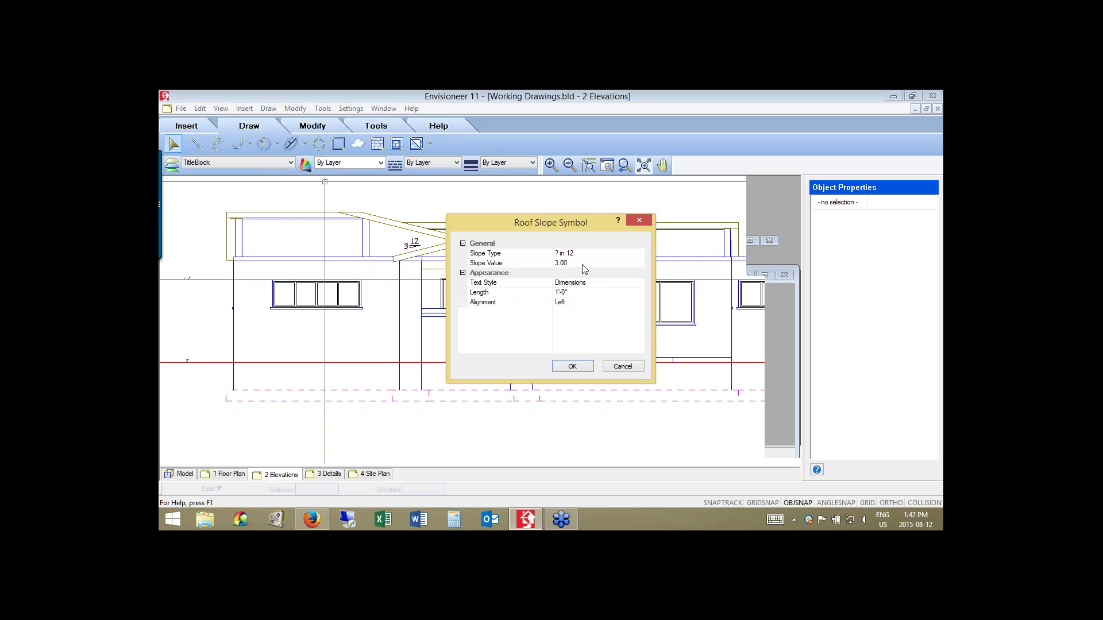
click(582, 263)
click(640, 264)
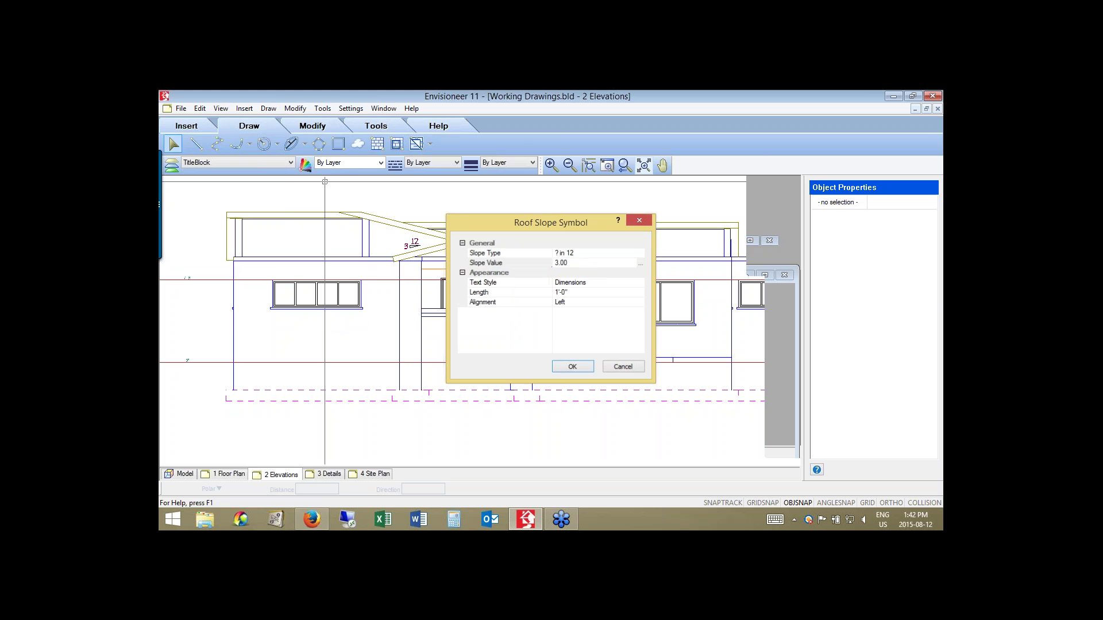
key(Return)
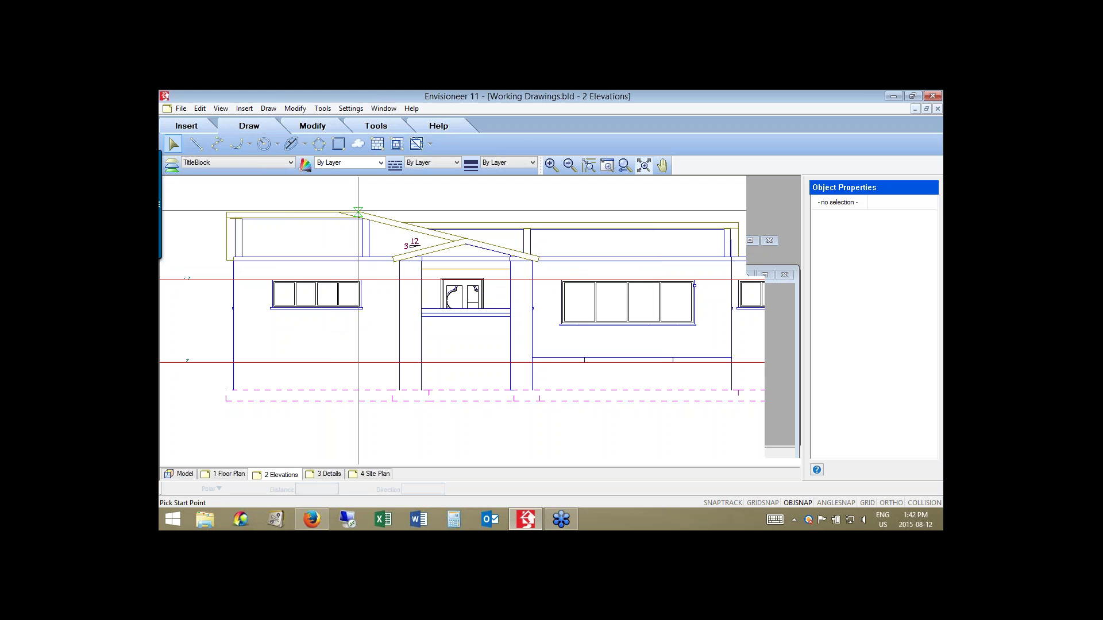
Add an "in 12" roof slope symbol for the upper sloping roof edge and place it just above that slope.
click(357, 212)
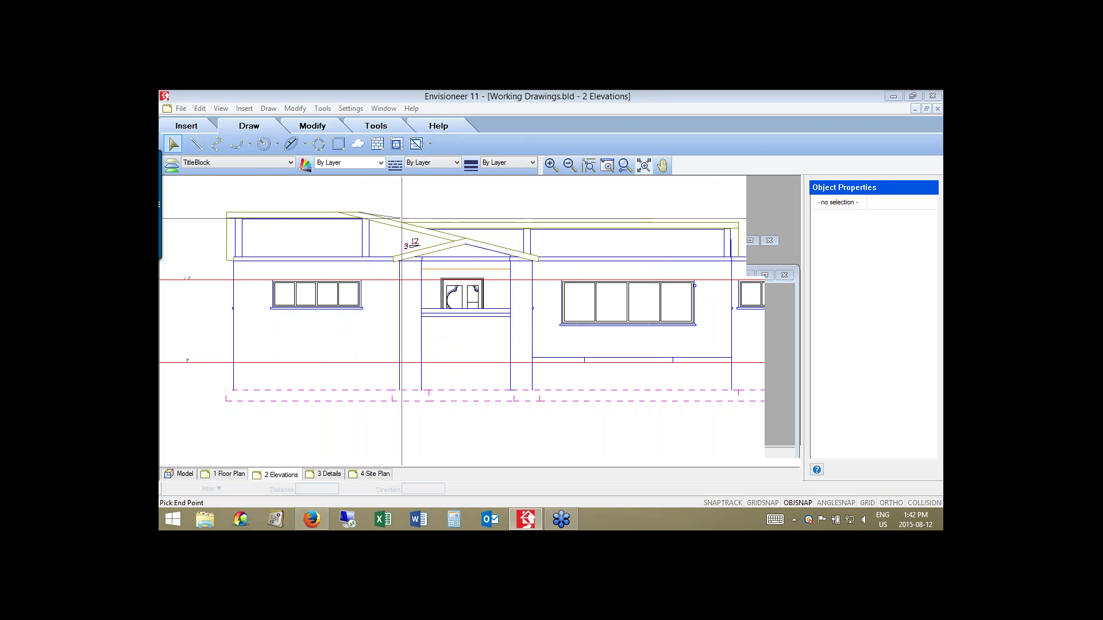
click(401, 223)
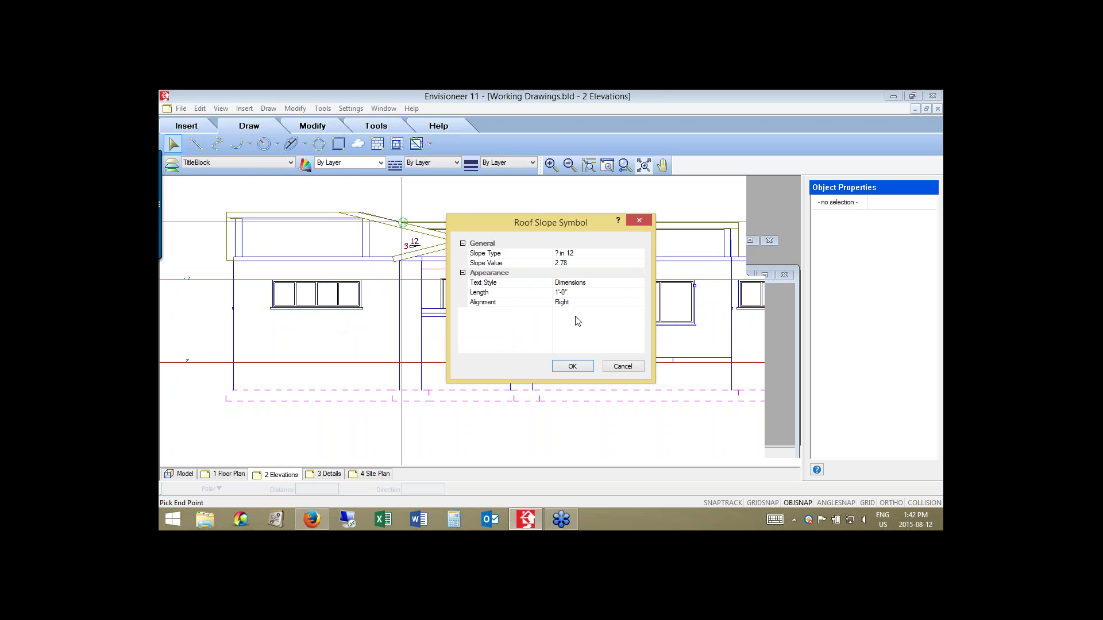
click(572, 366)
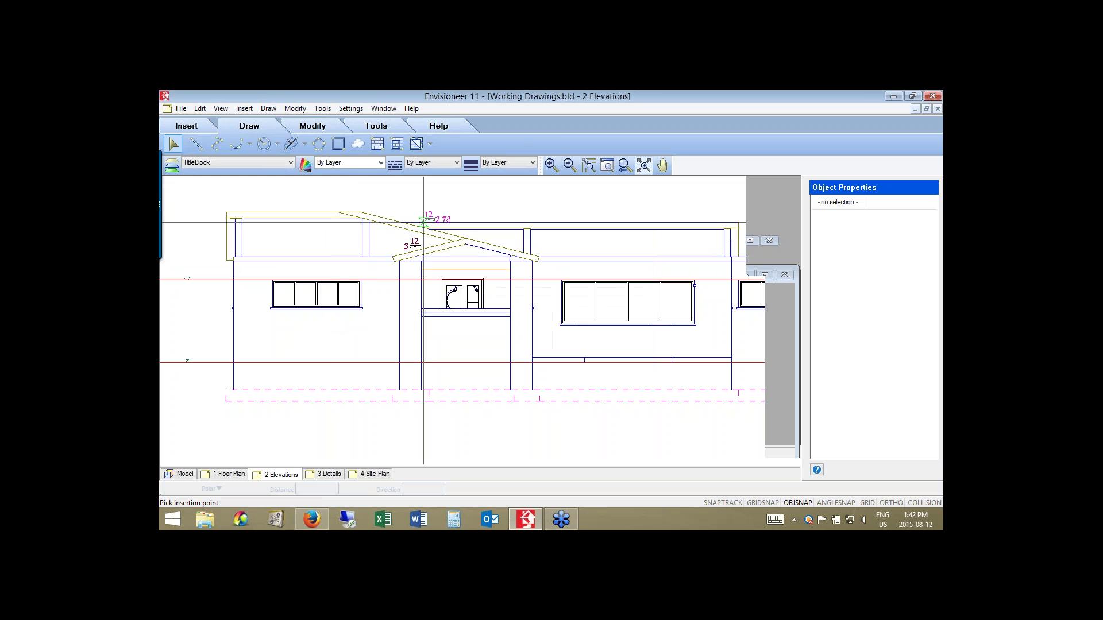
click(388, 217)
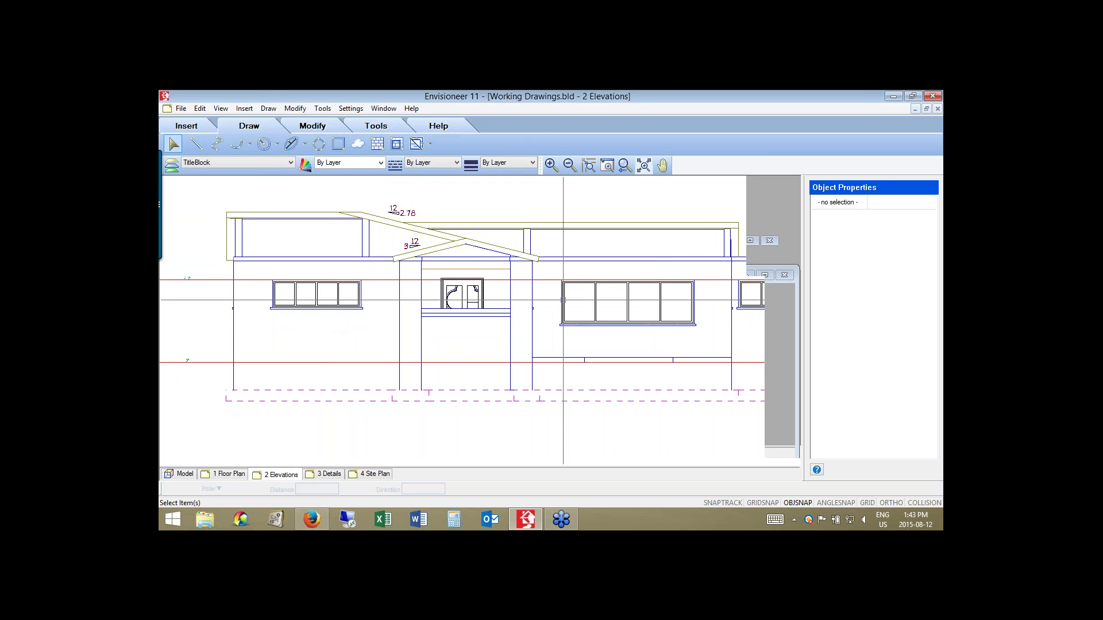
Insert a material description for the left front wall, placing the text below its four-pane window.
click(322, 108)
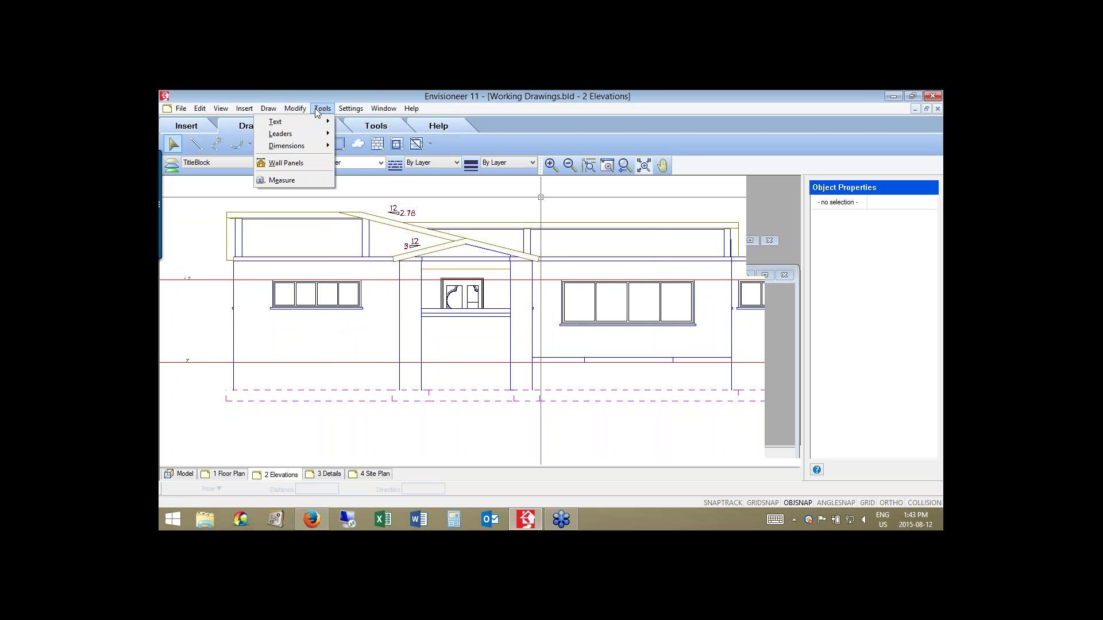
mouse_move(316, 135)
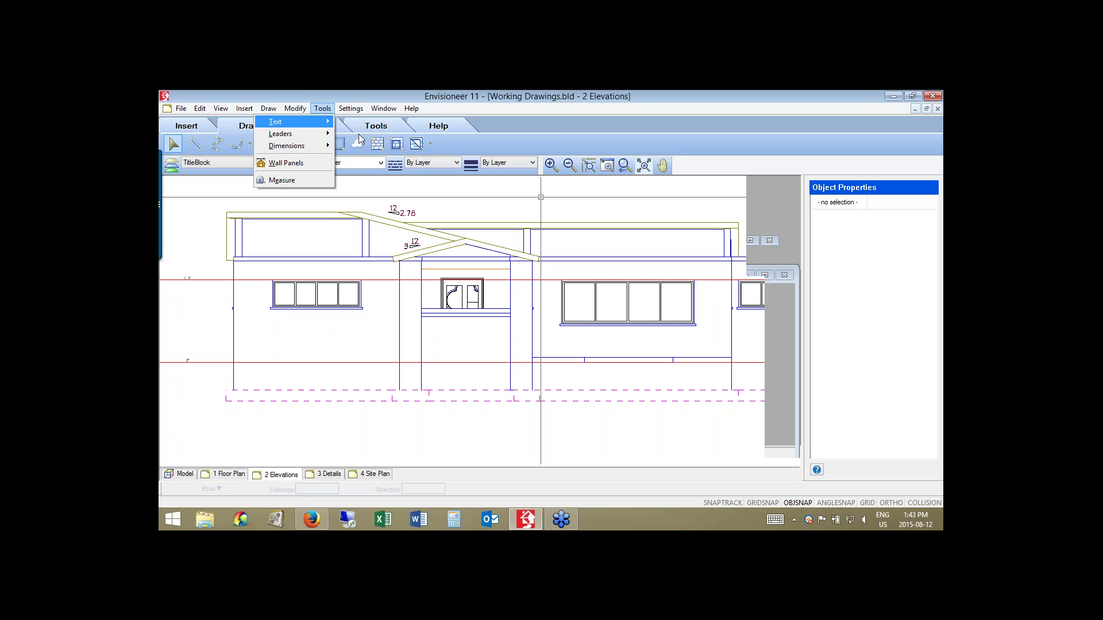
key(Right)
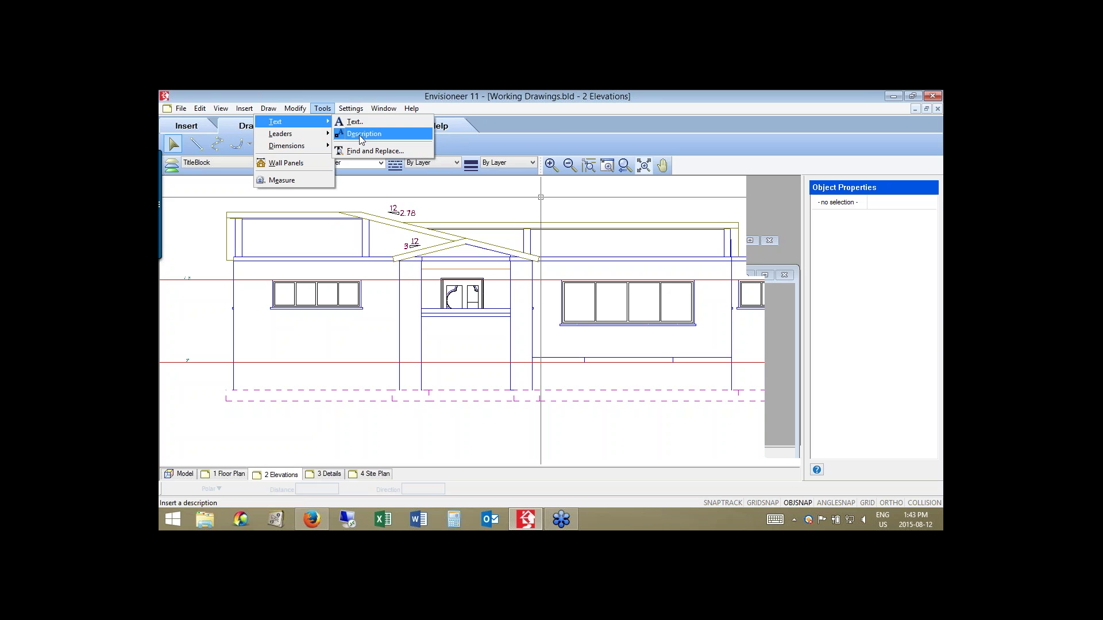
click(362, 139)
key(Escape)
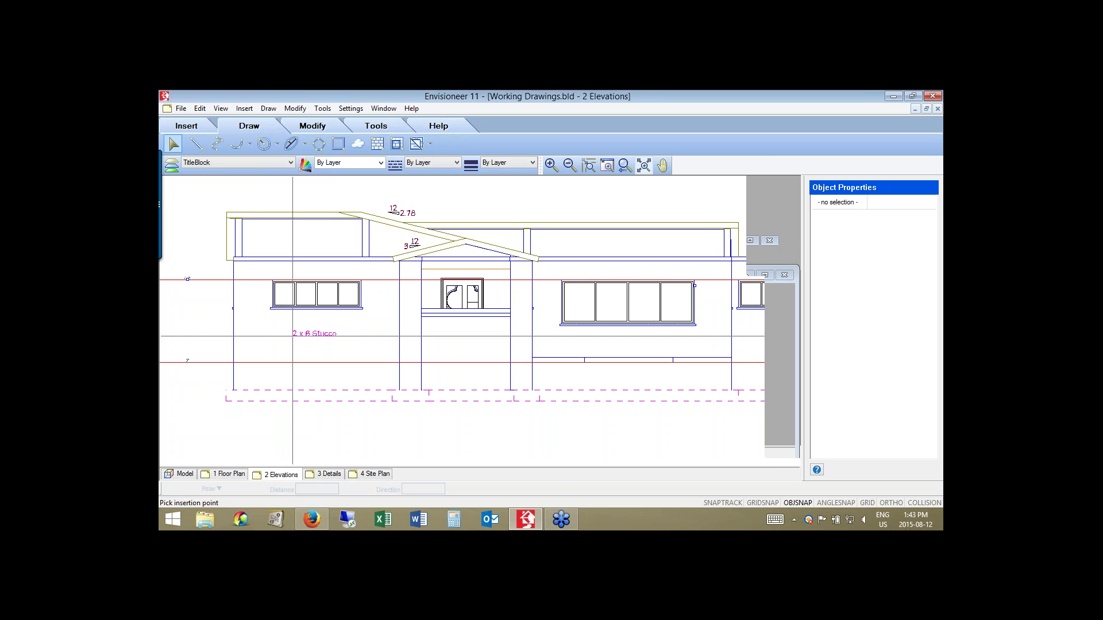
click(292, 336)
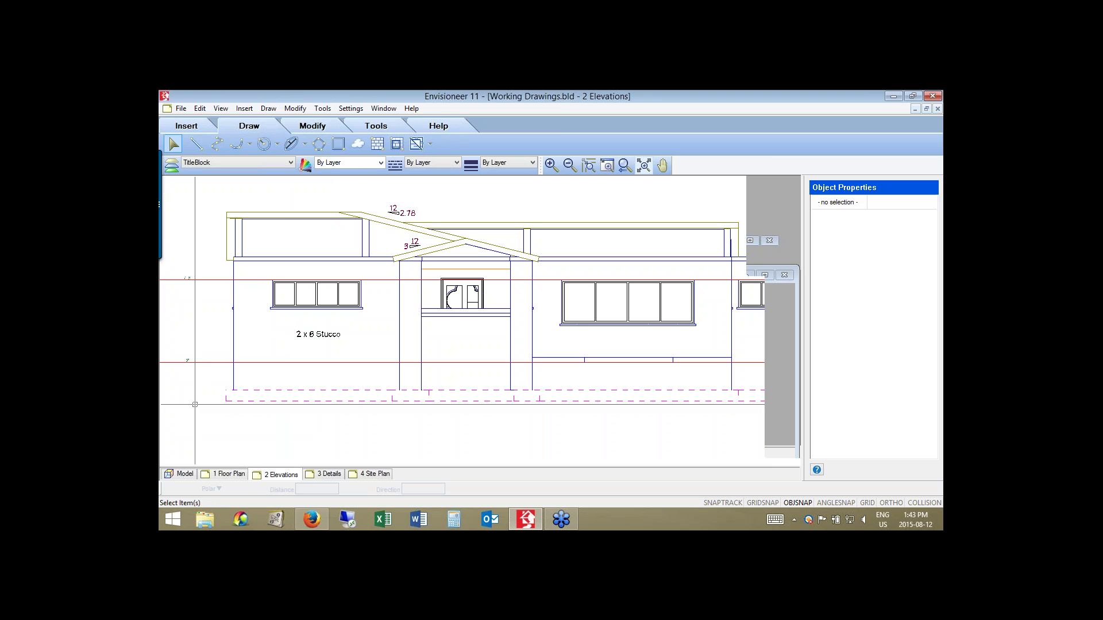
key(h)
key(Escape)
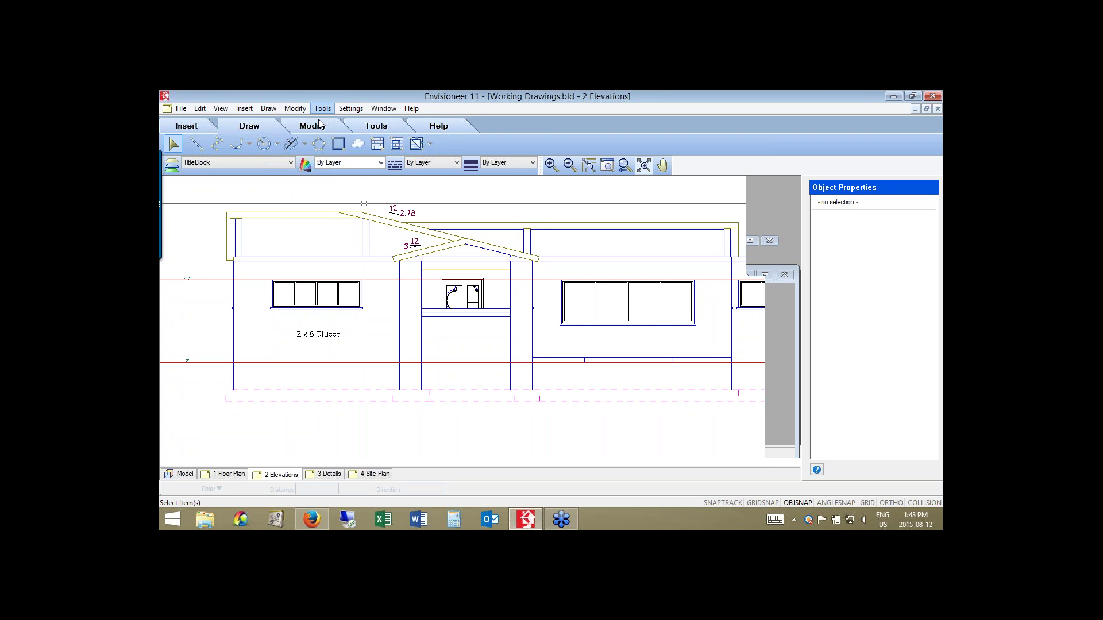
key(Down)
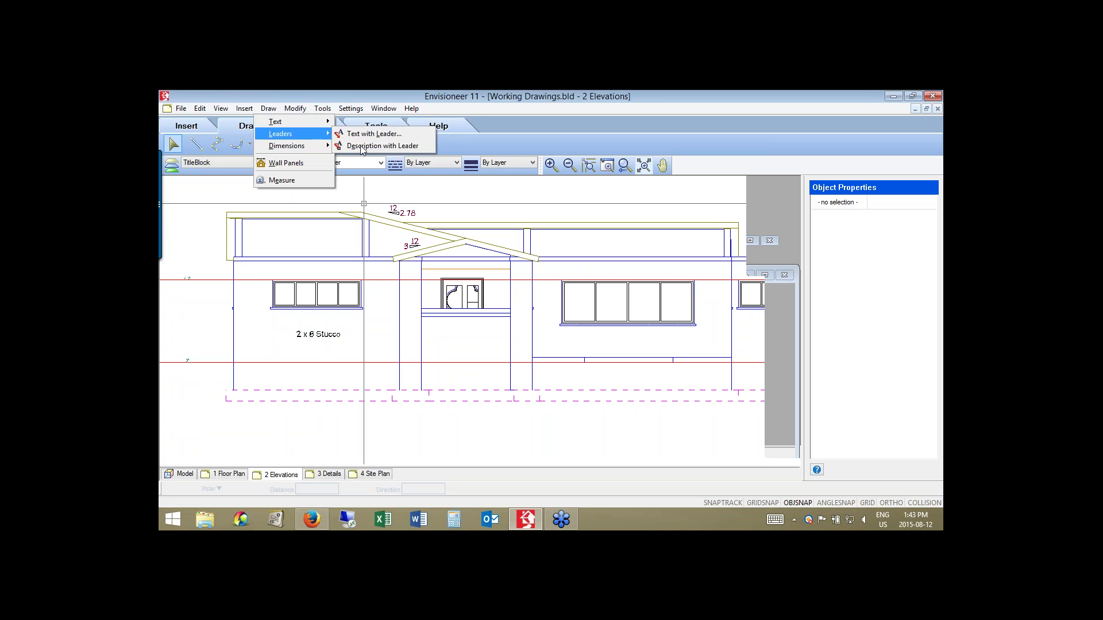
click(362, 146)
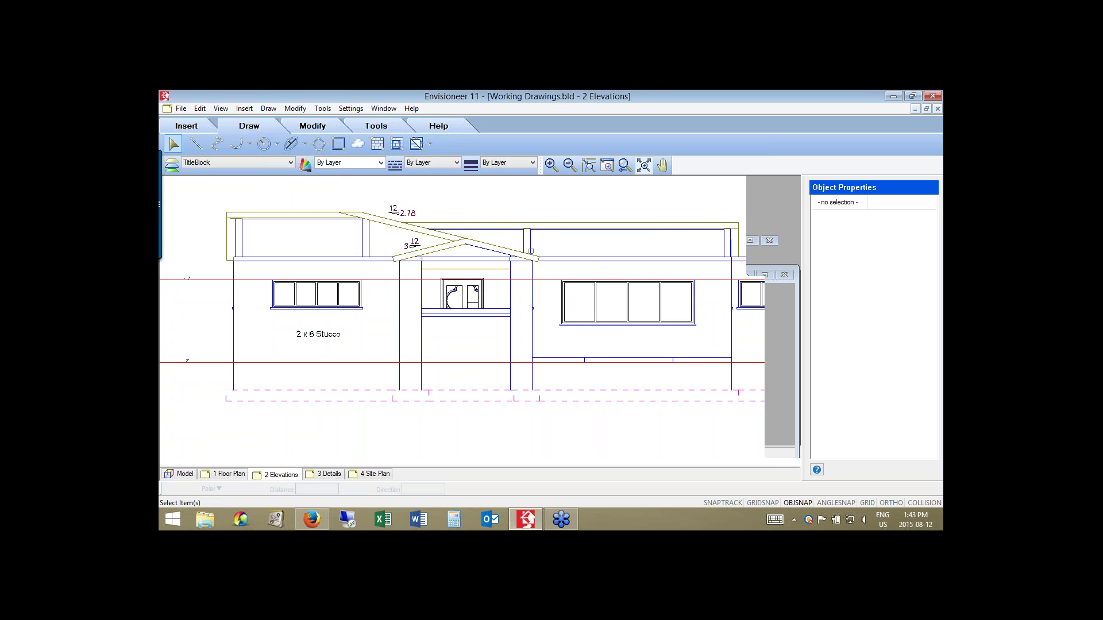
key(Return)
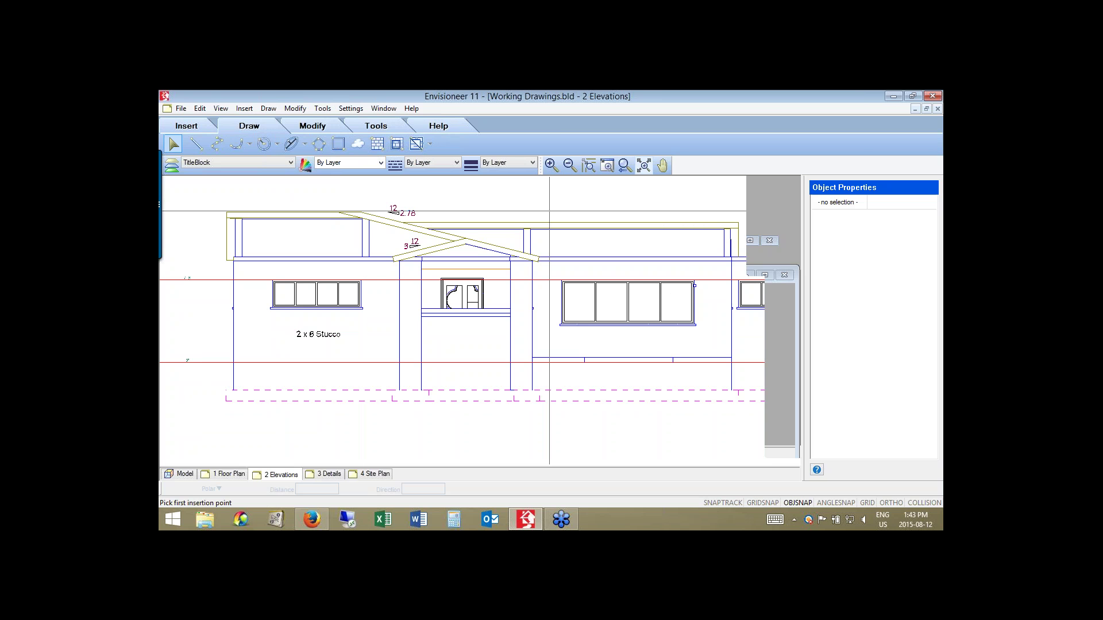
click(550, 211)
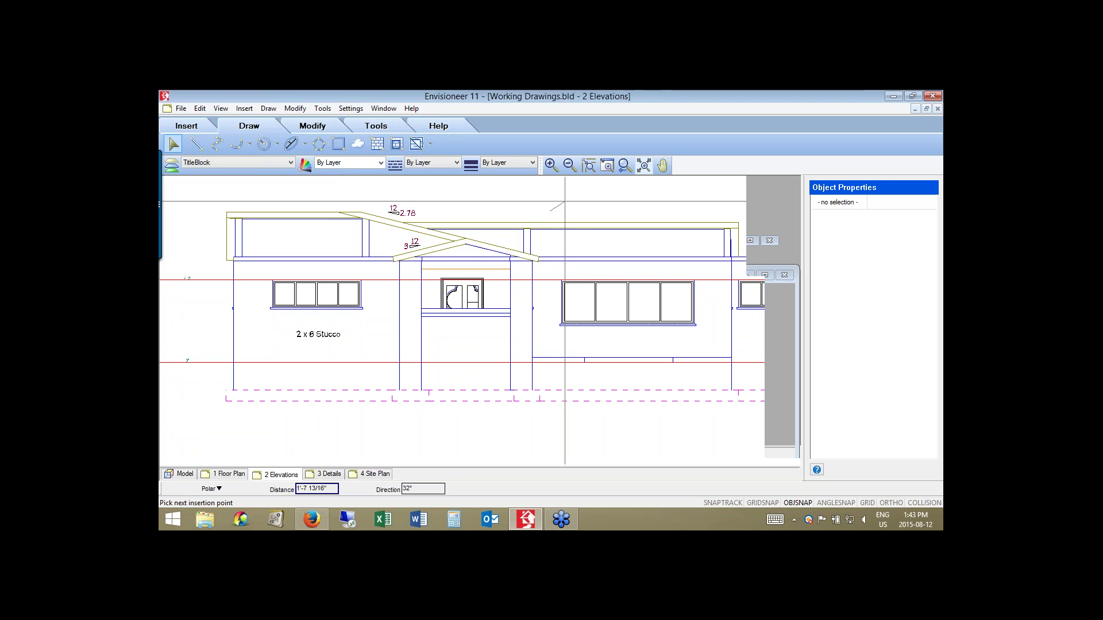
right_click(580, 195)
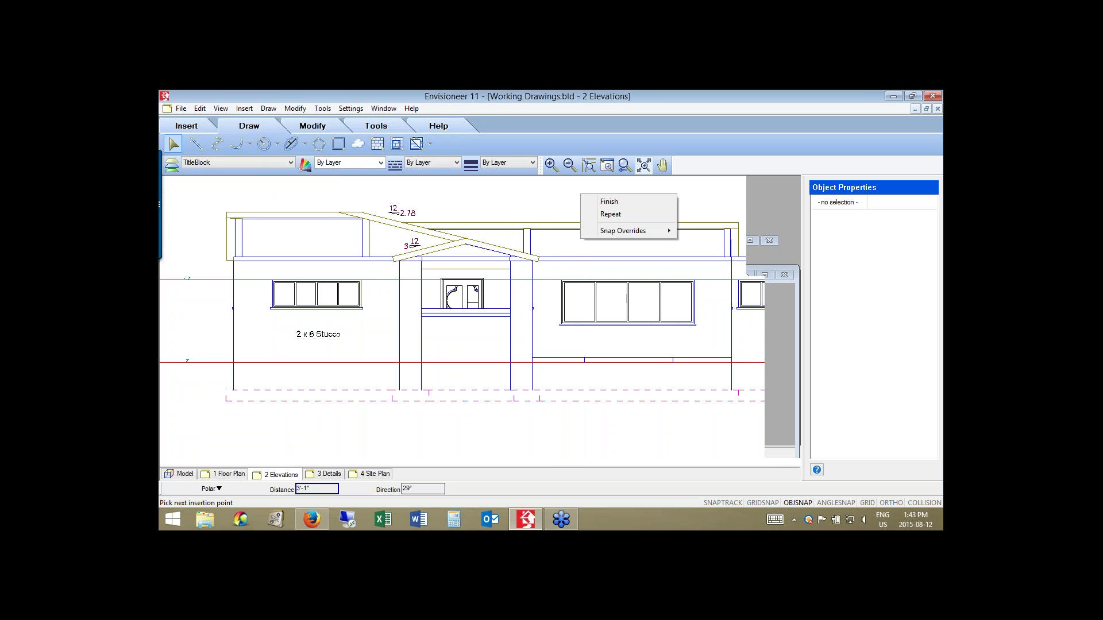
Label the post under the long flat roof with its description on a Spline leader, curving up to text just above the roof.
click(632, 215)
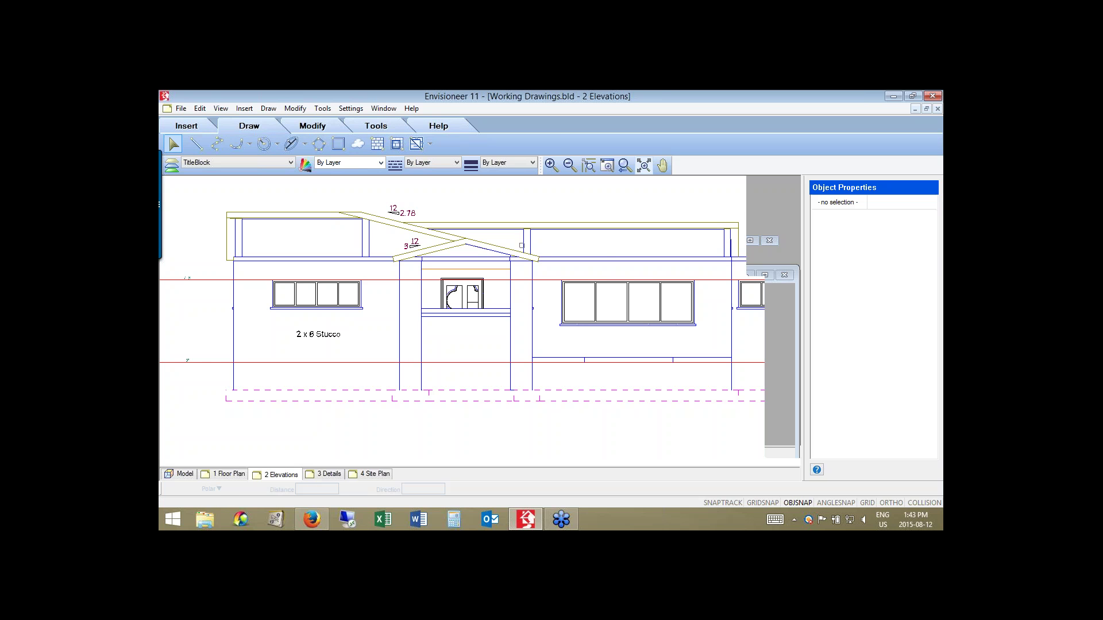
right_click(537, 205)
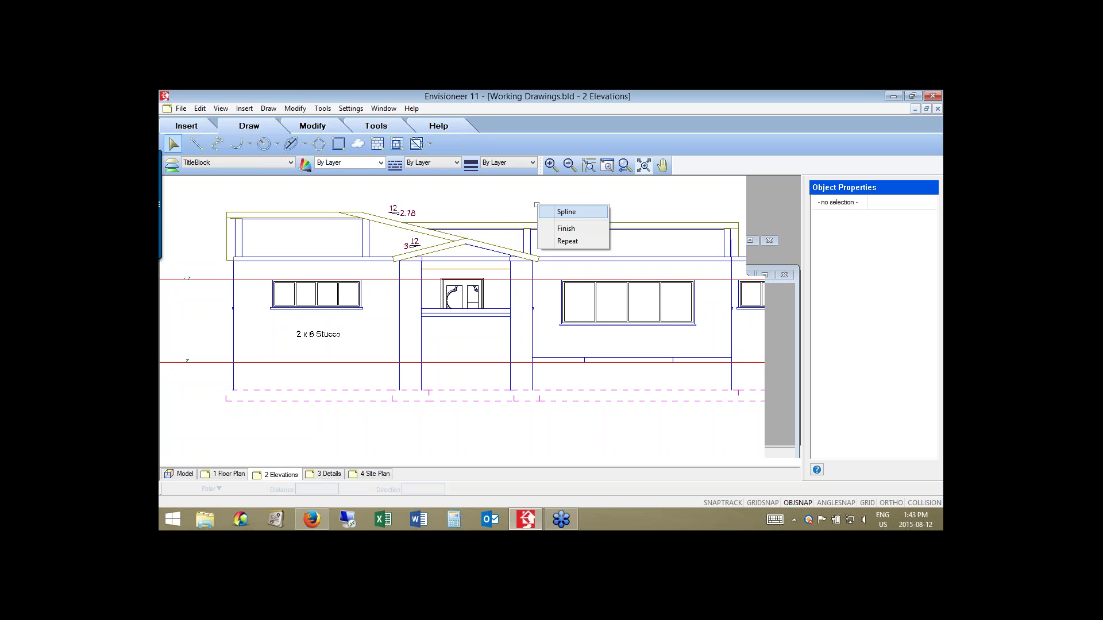
click(523, 230)
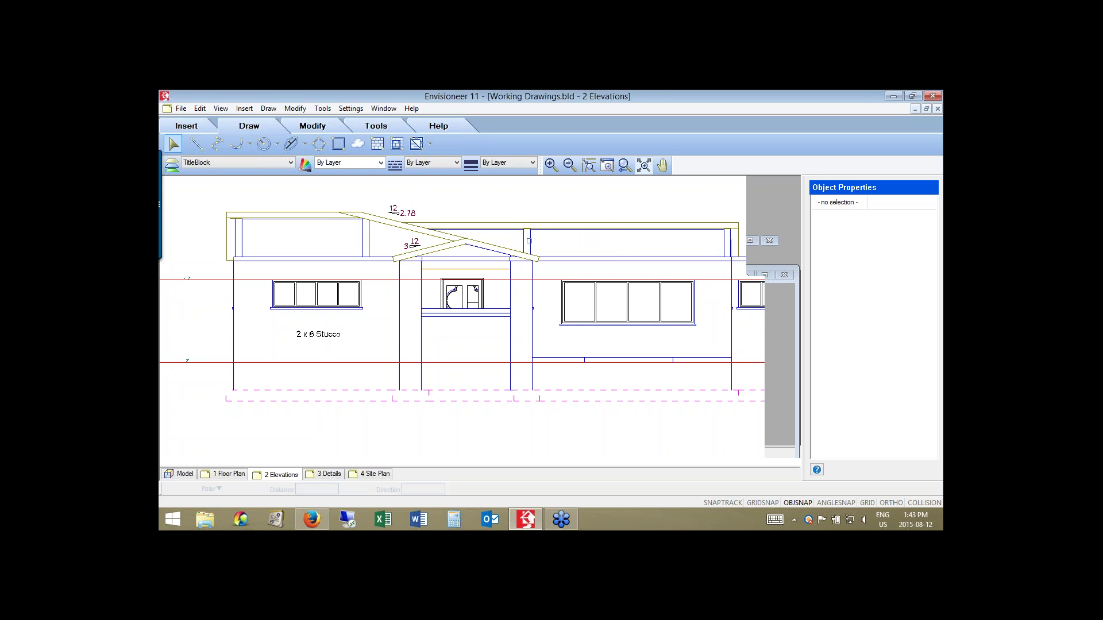
key(Return)
click(530, 238)
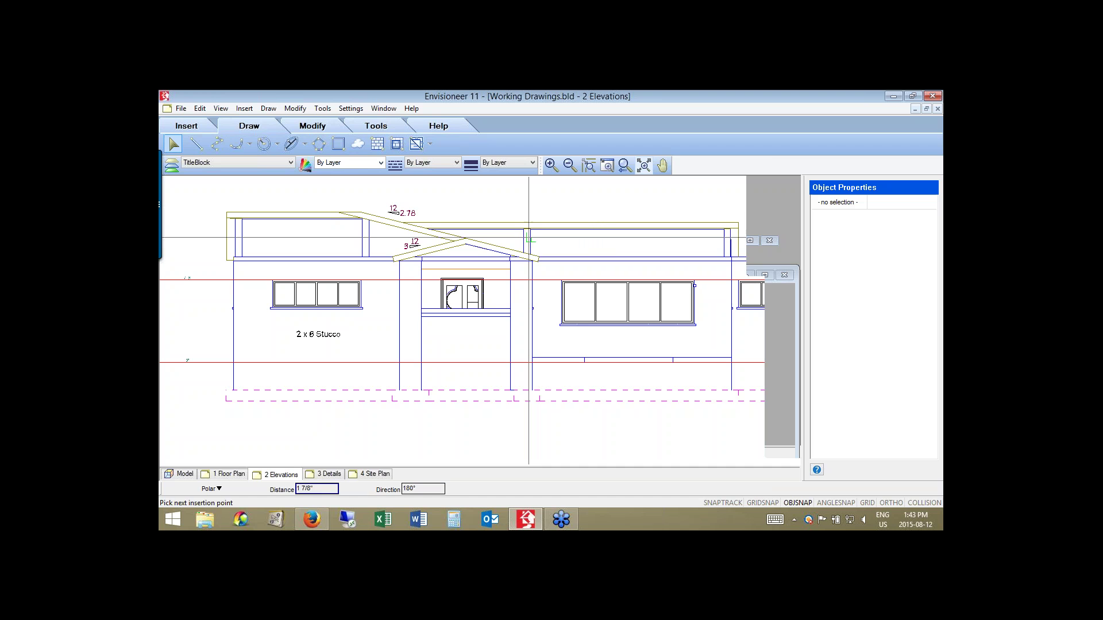
click(580, 194)
click(627, 213)
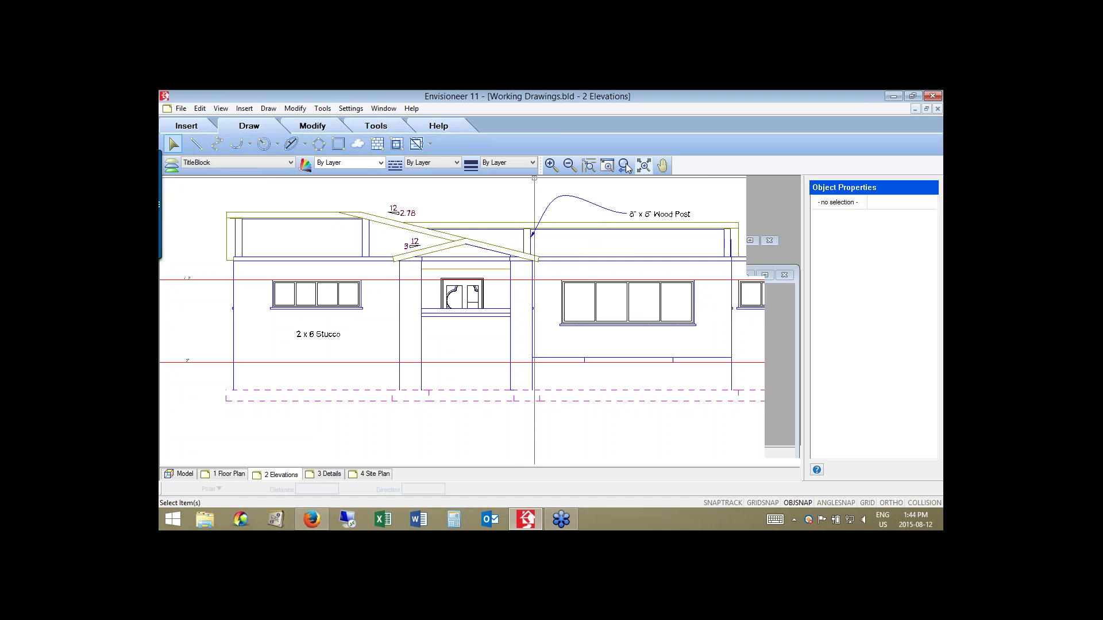
Return to the full sheet and set up a new elevation view for insertion, showing the Right Elevation.
click(625, 166)
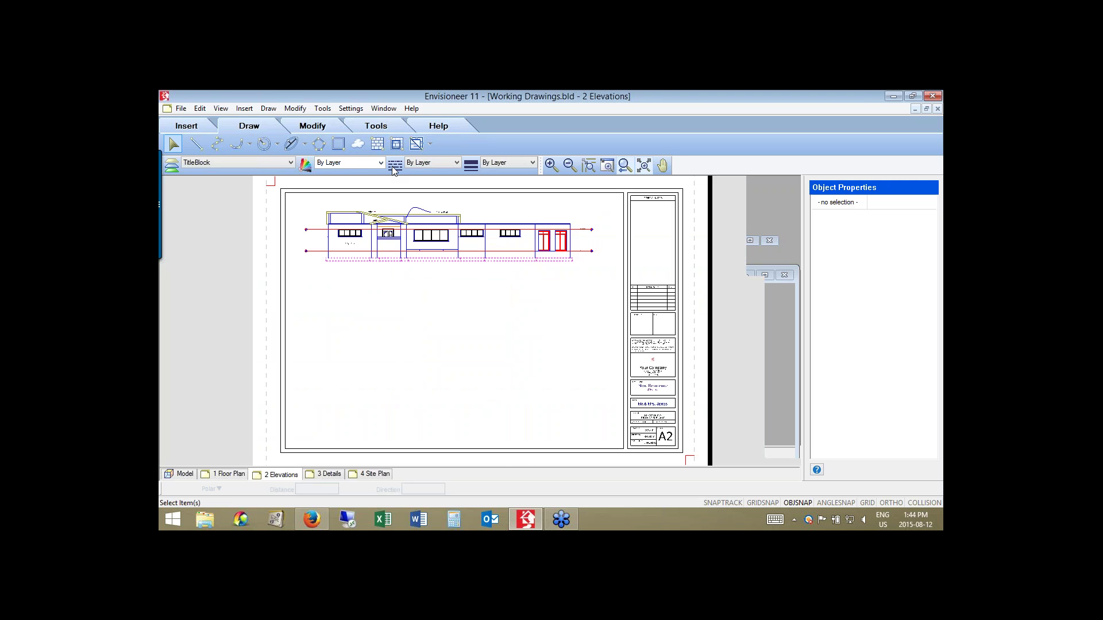
scroll(208, 144, up, 1)
click(197, 144)
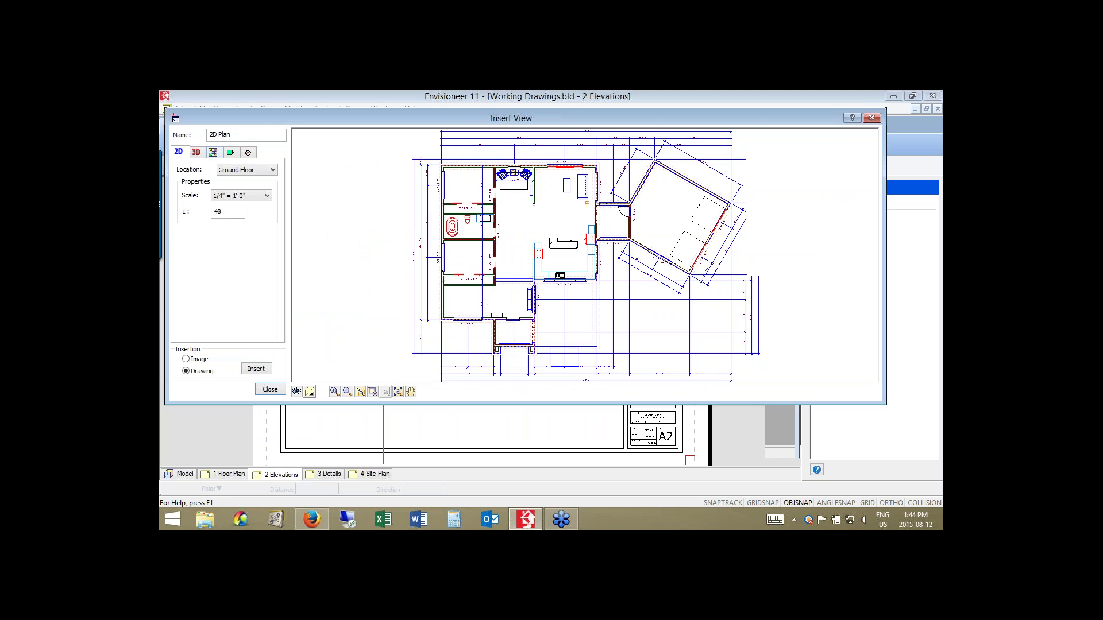
click(231, 153)
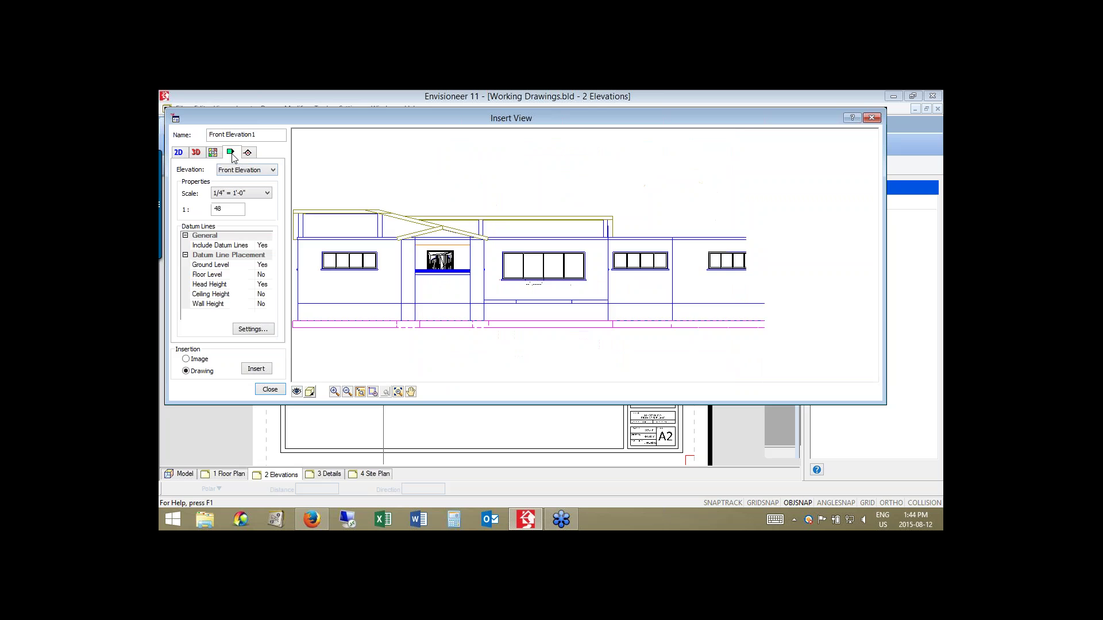
click(266, 172)
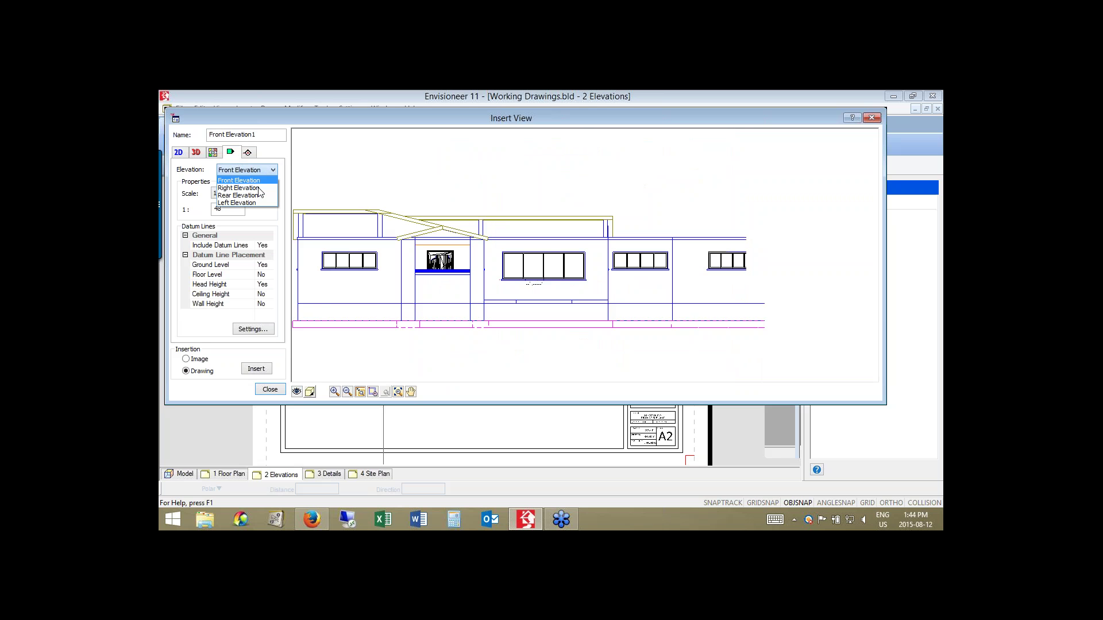
click(237, 188)
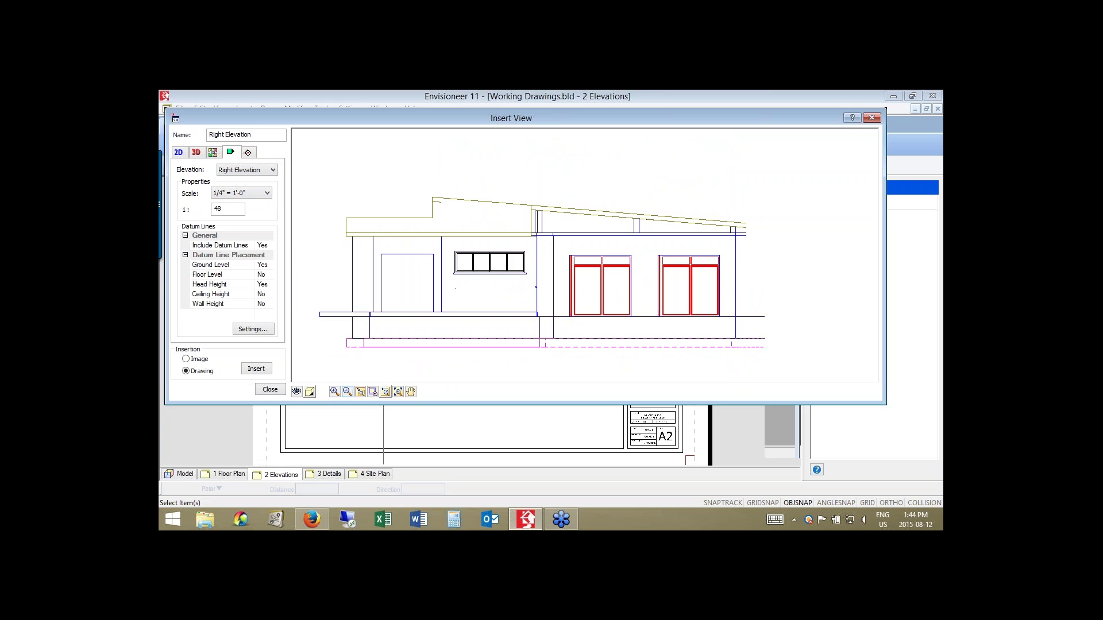
Preview the right elevation in the Patterned and Rendered Outline display styles.
click(310, 393)
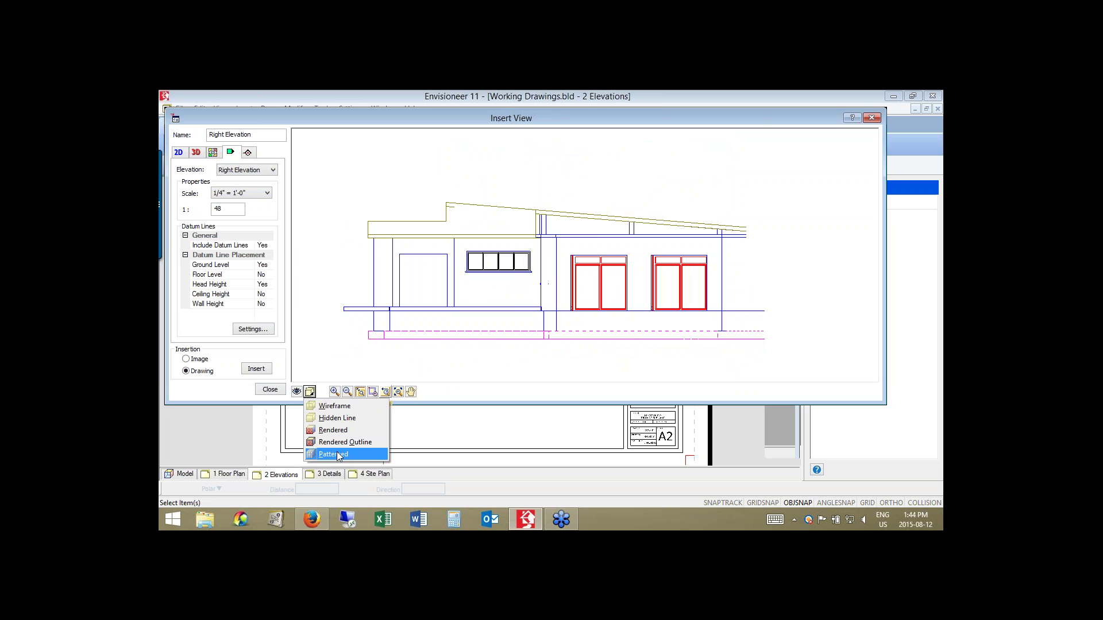
click(339, 455)
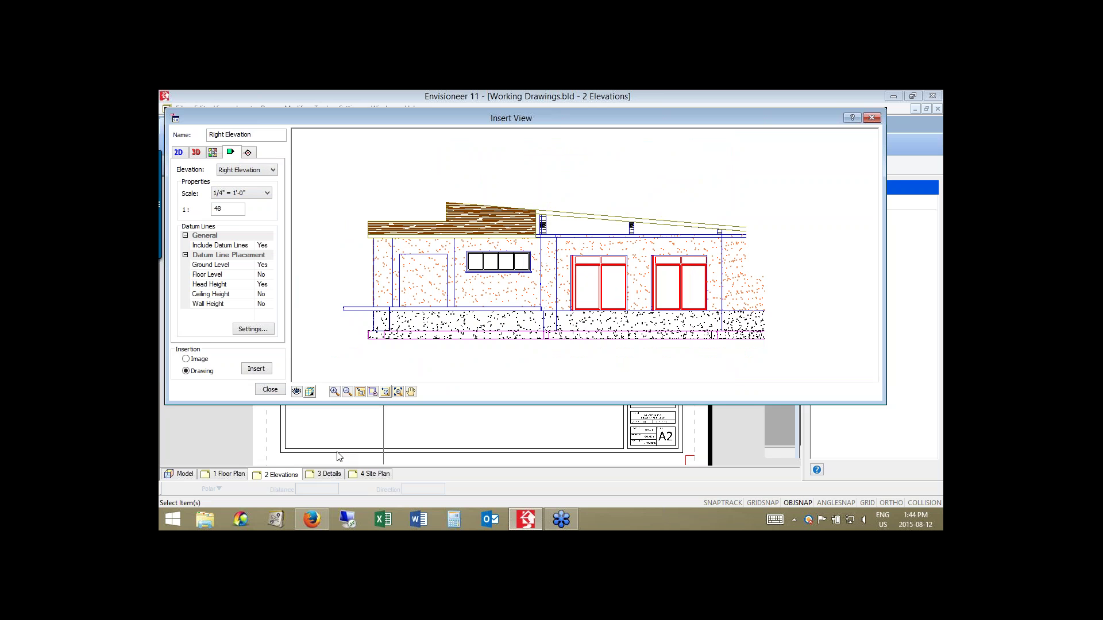
click(310, 393)
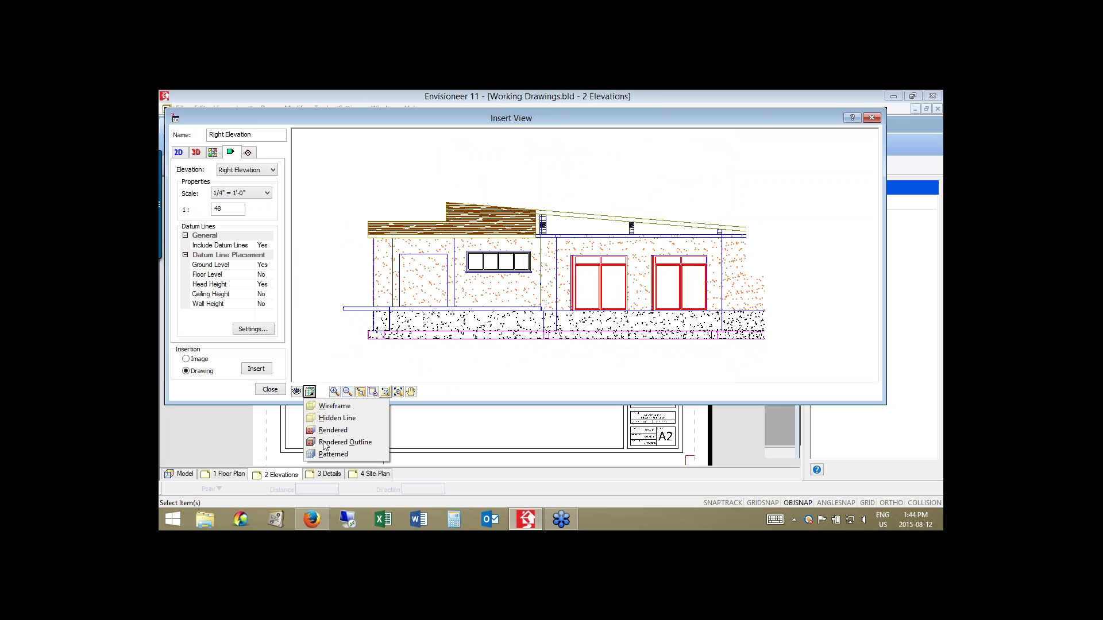
click(325, 443)
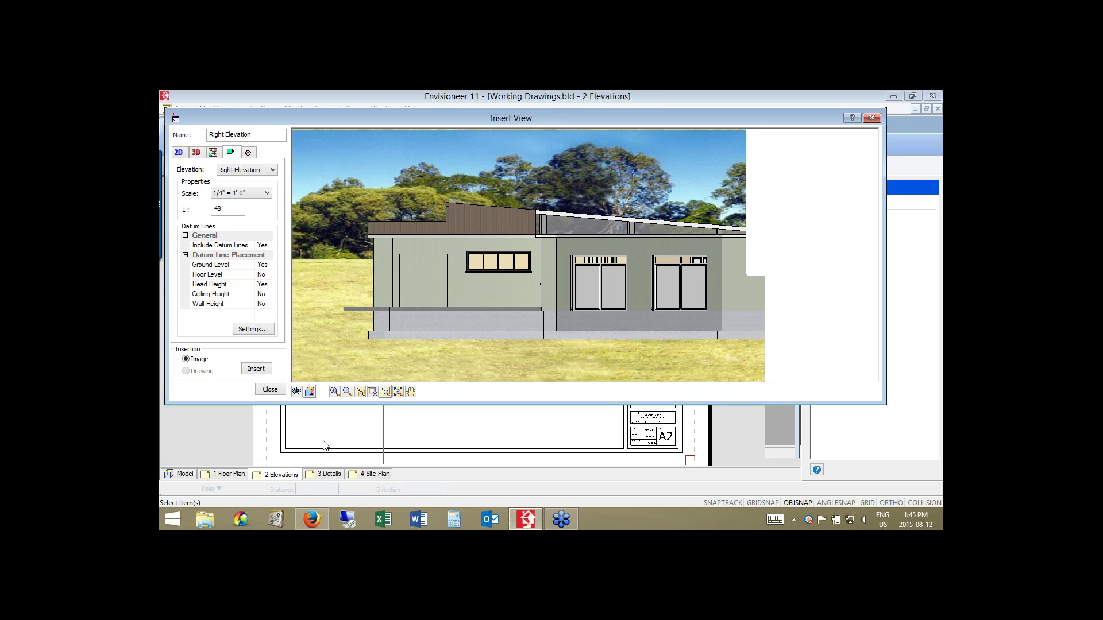
Set the right elevation to Patterned and insert it as a drawing on the sheet below the front elevation.
click(310, 392)
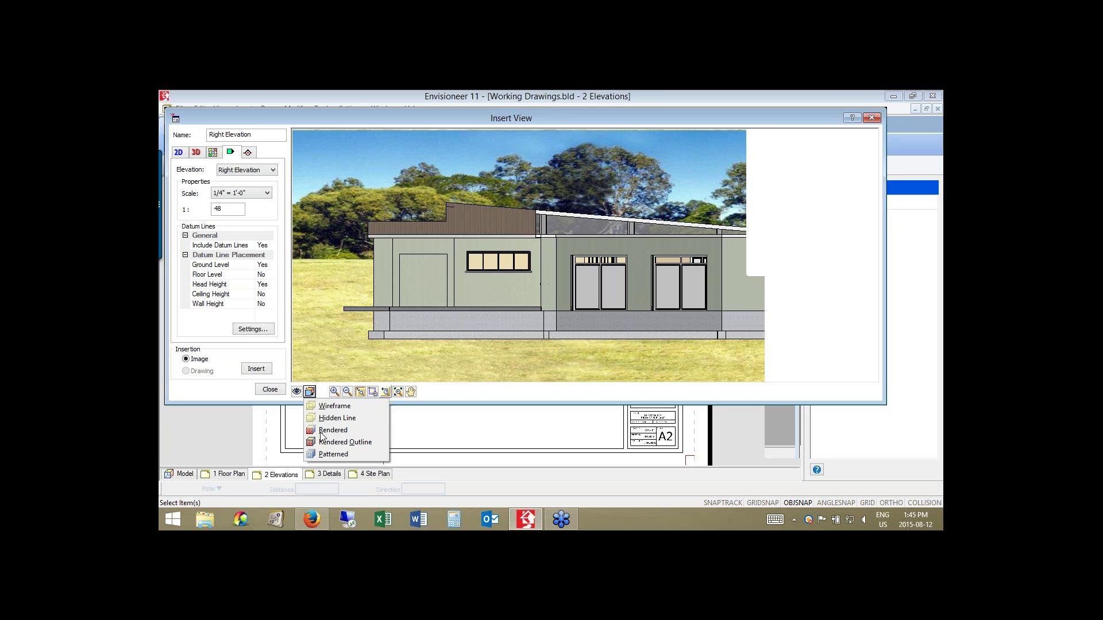
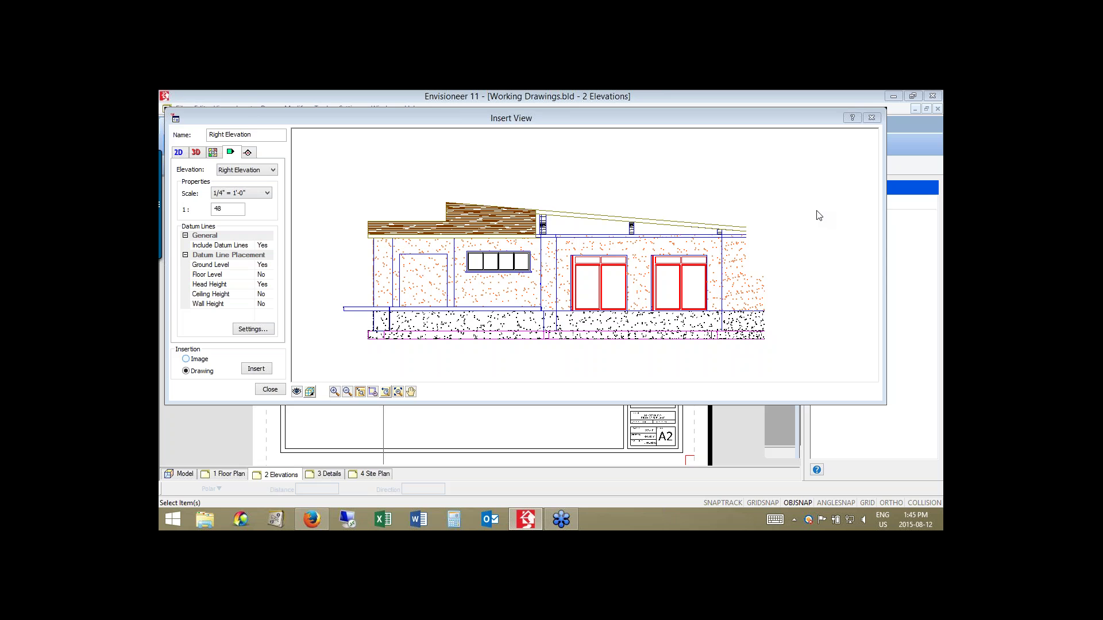
click(256, 368)
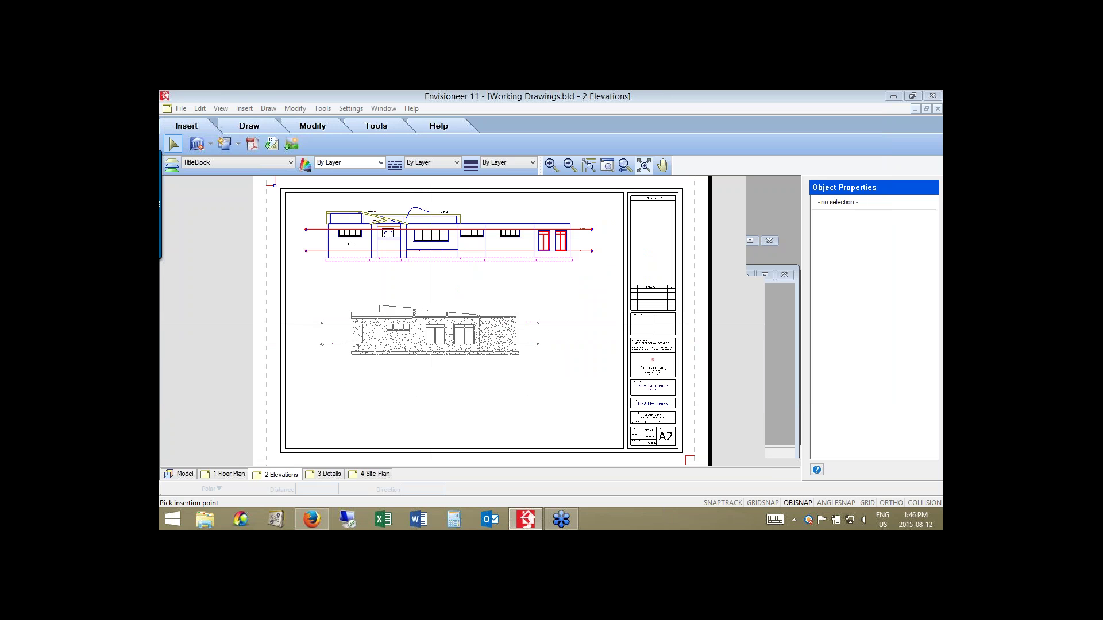
click(442, 344)
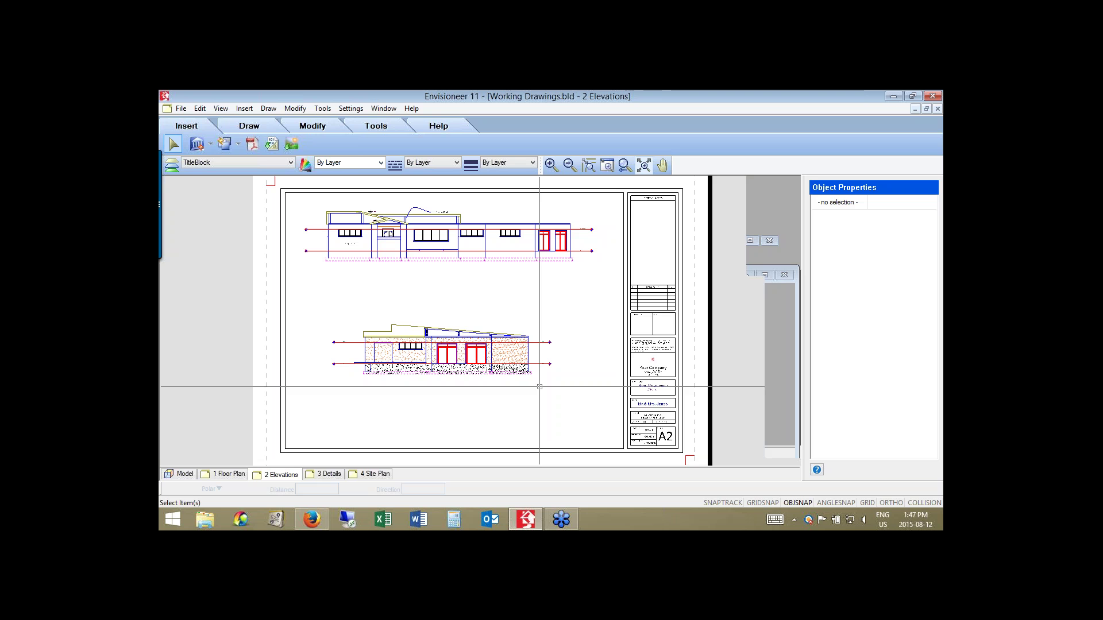
click(607, 166)
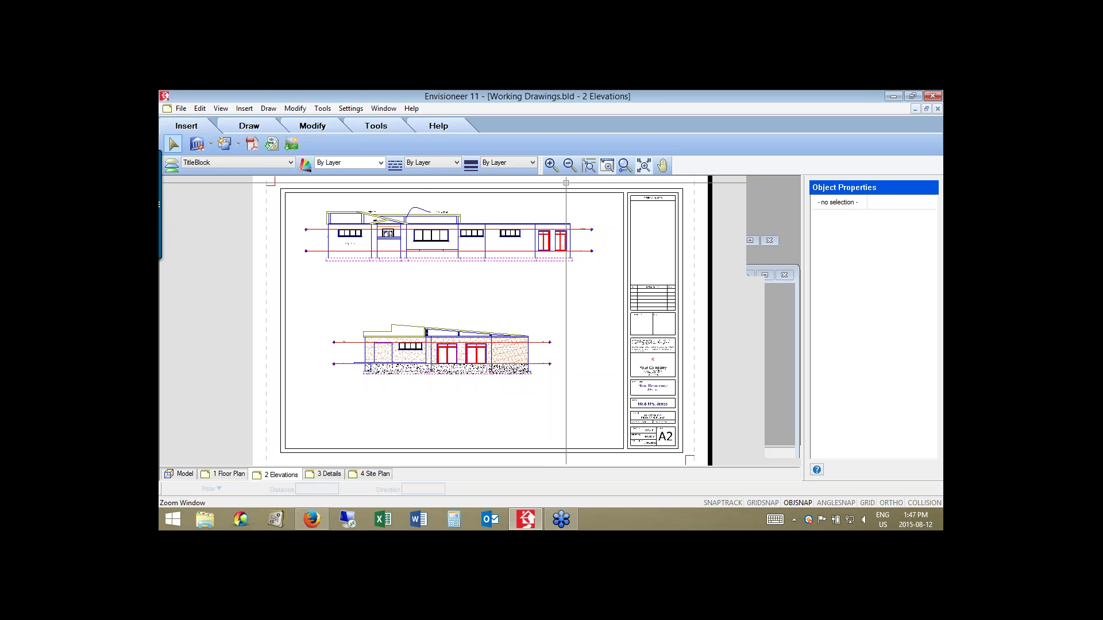
key(Escape)
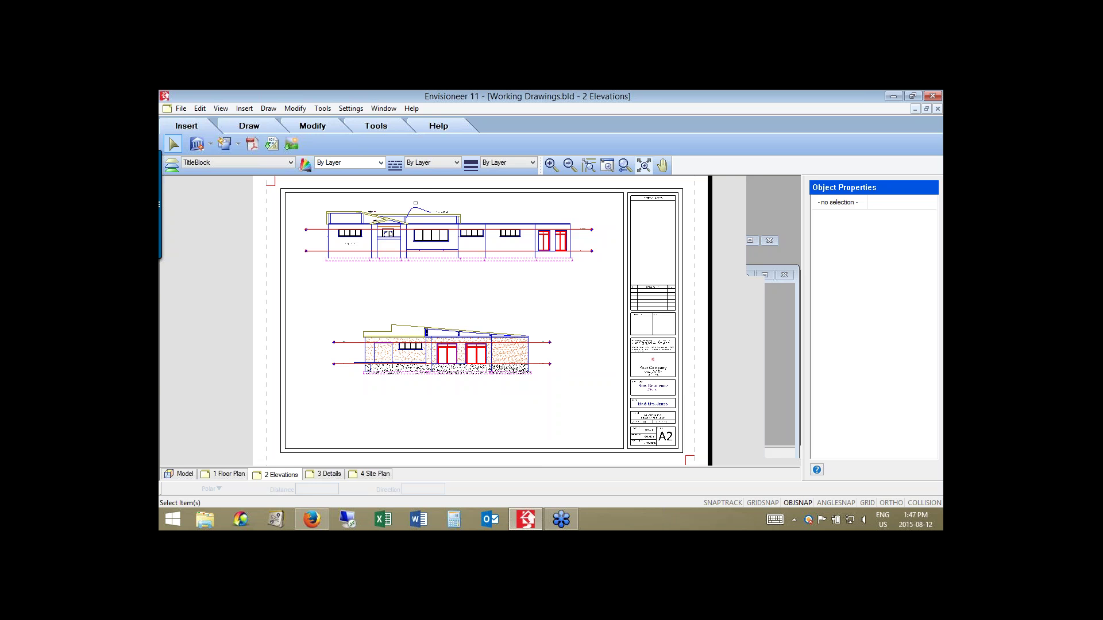
Set up a Boundary Hatch for the front elevation's entry area using the Sand random dot pattern.
drag(416, 202, 325, 267)
click(326, 267)
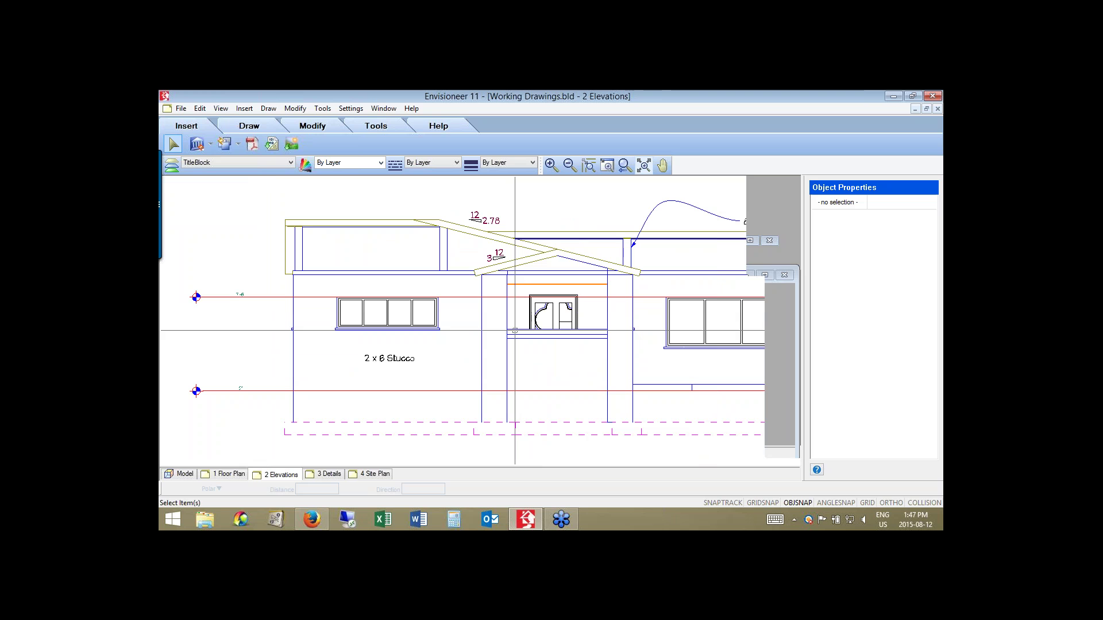
click(248, 126)
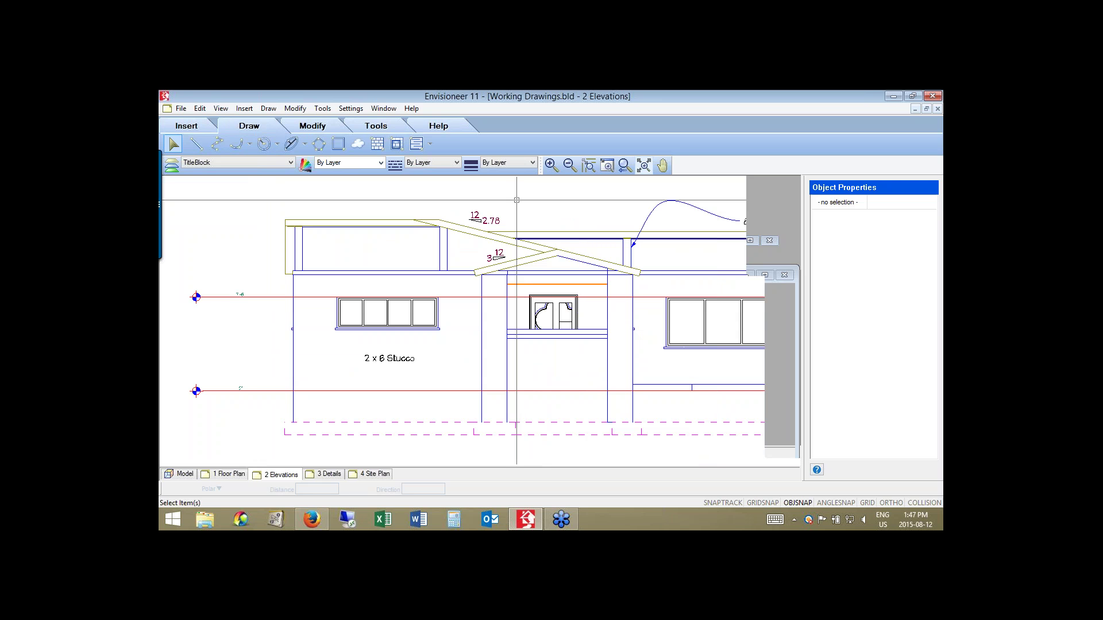
click(397, 145)
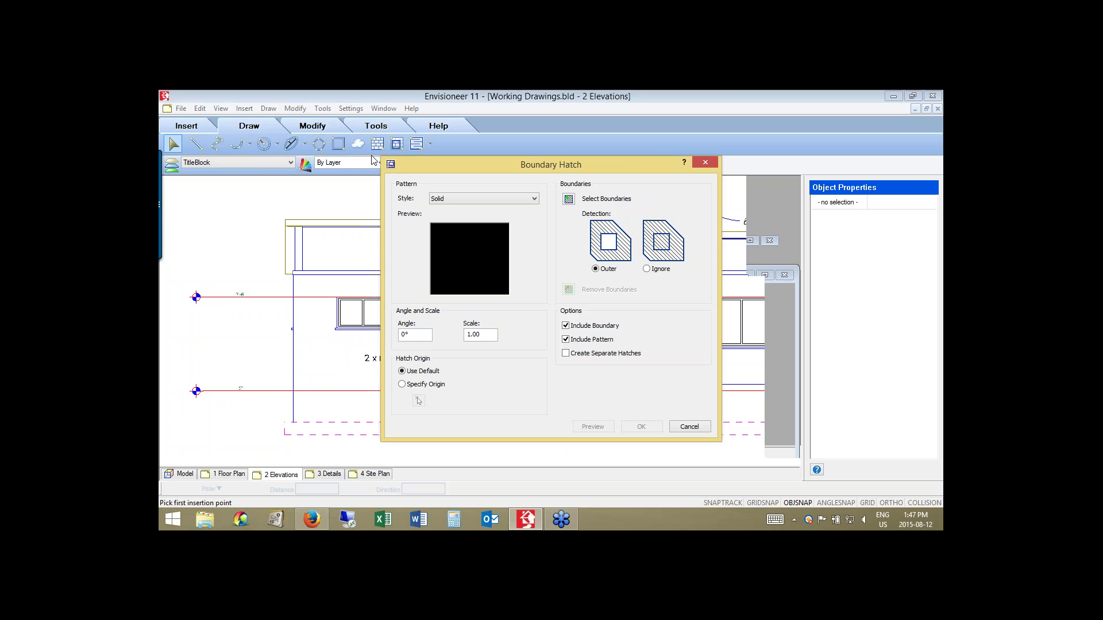
drag(402, 165, 268, 149)
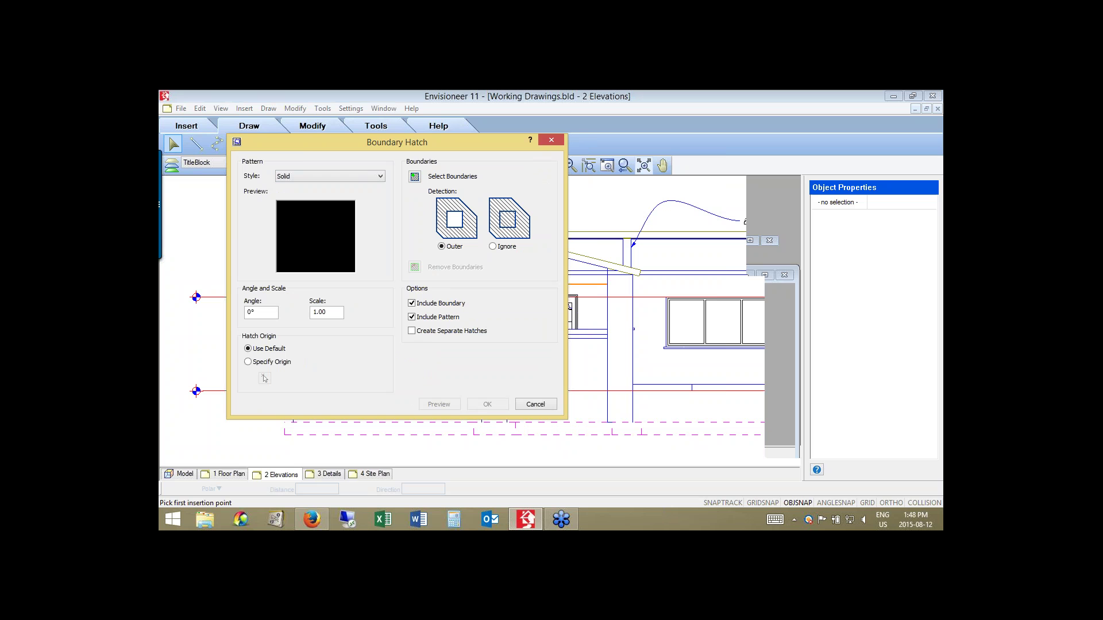
click(315, 237)
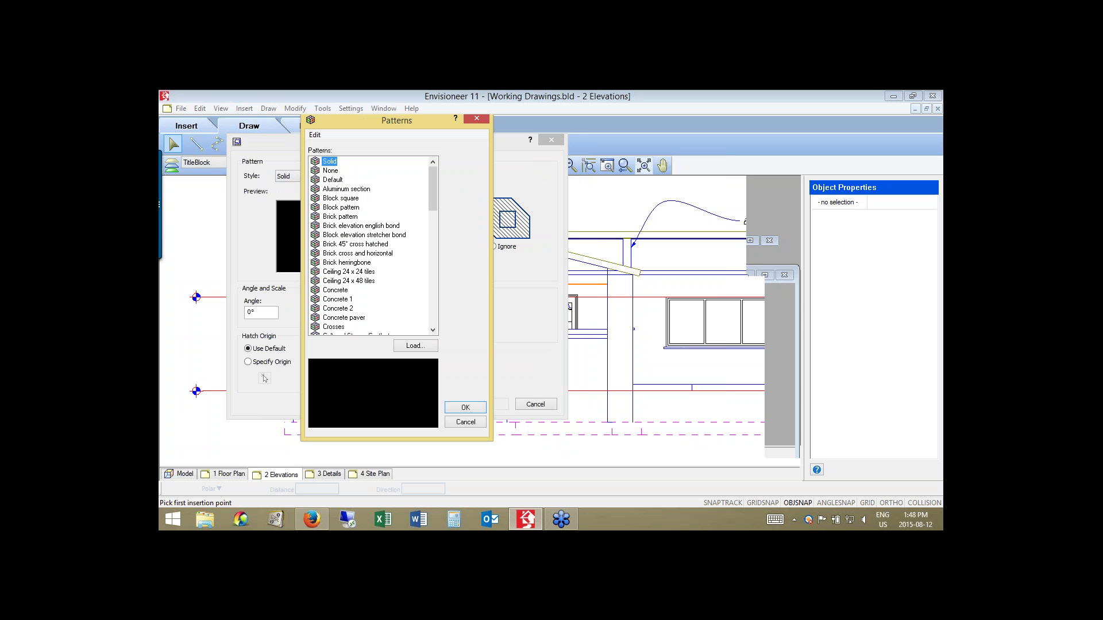
drag(432, 194, 432, 212)
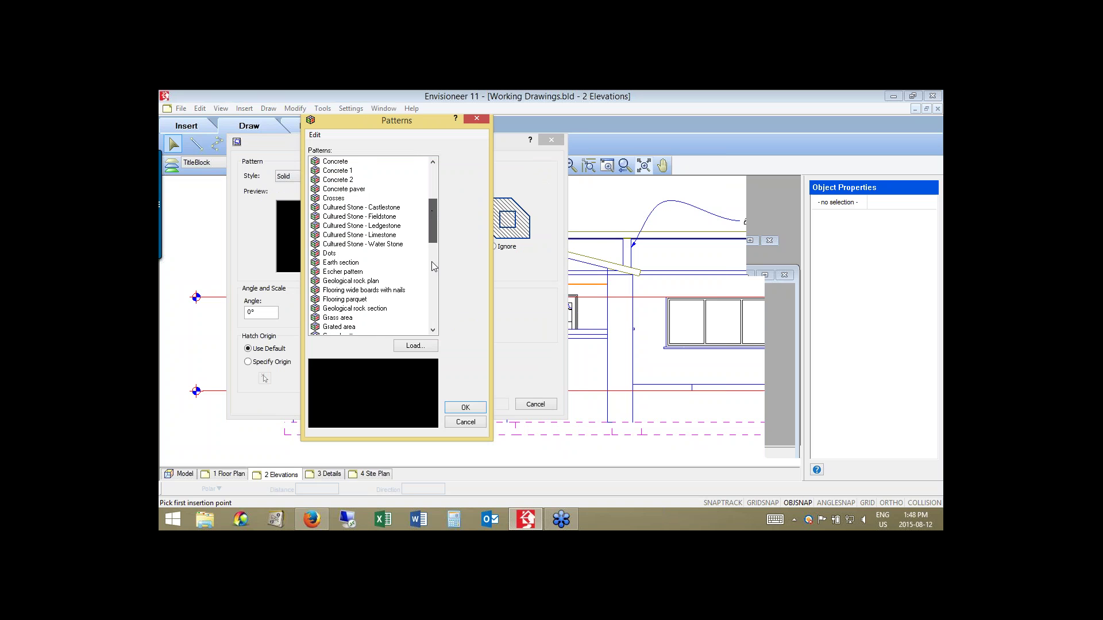
click(432, 261)
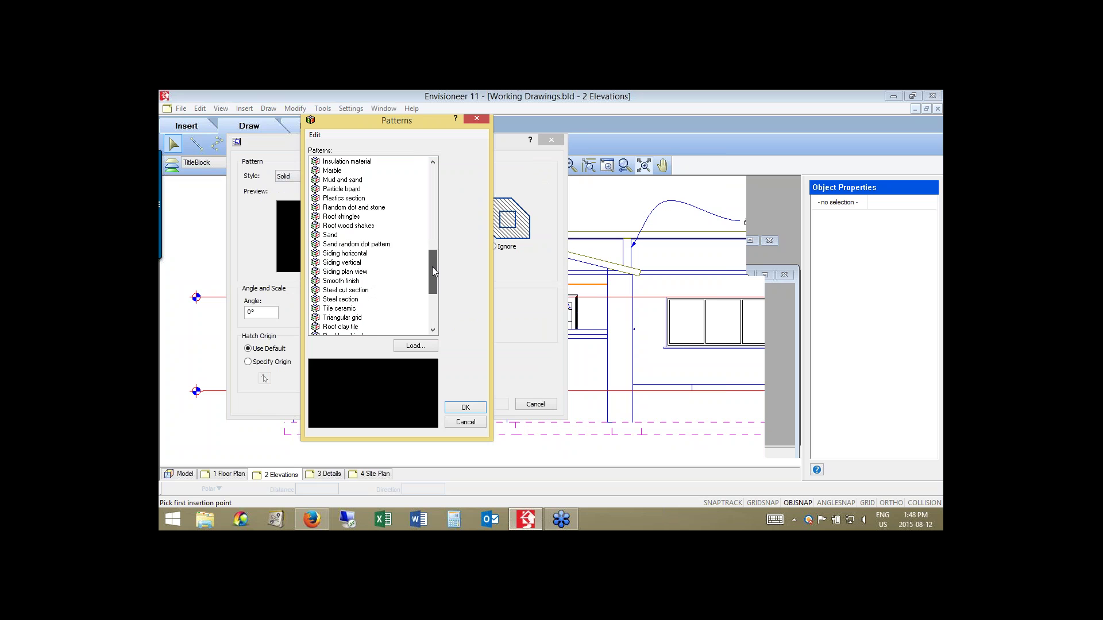
drag(432, 267, 432, 277)
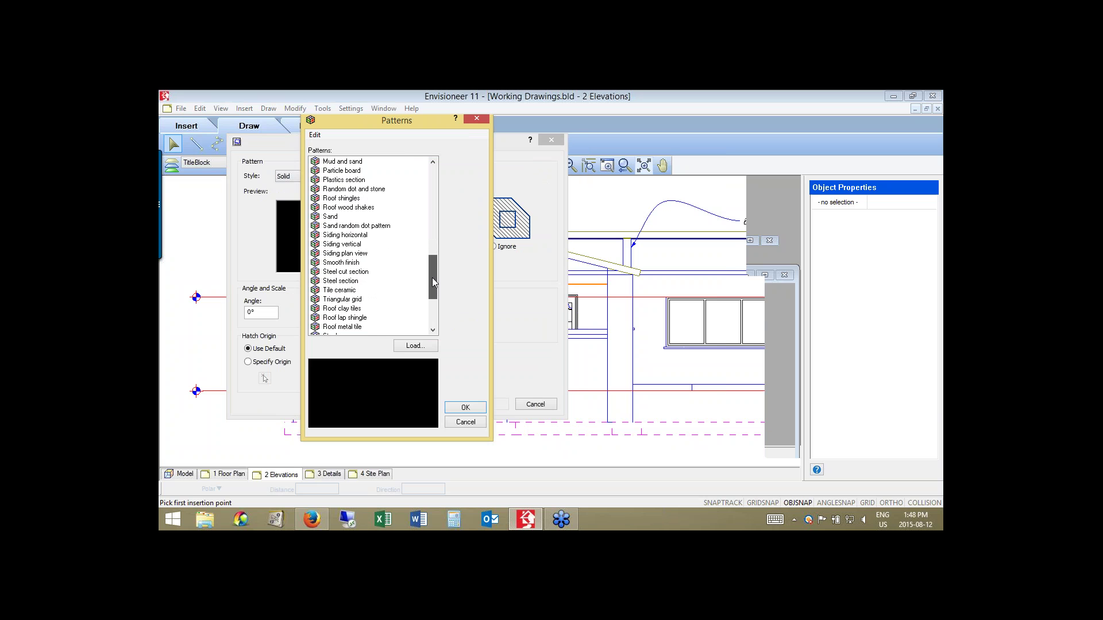
scroll(432, 278, down, 1)
scroll(432, 268, up, 1)
click(336, 228)
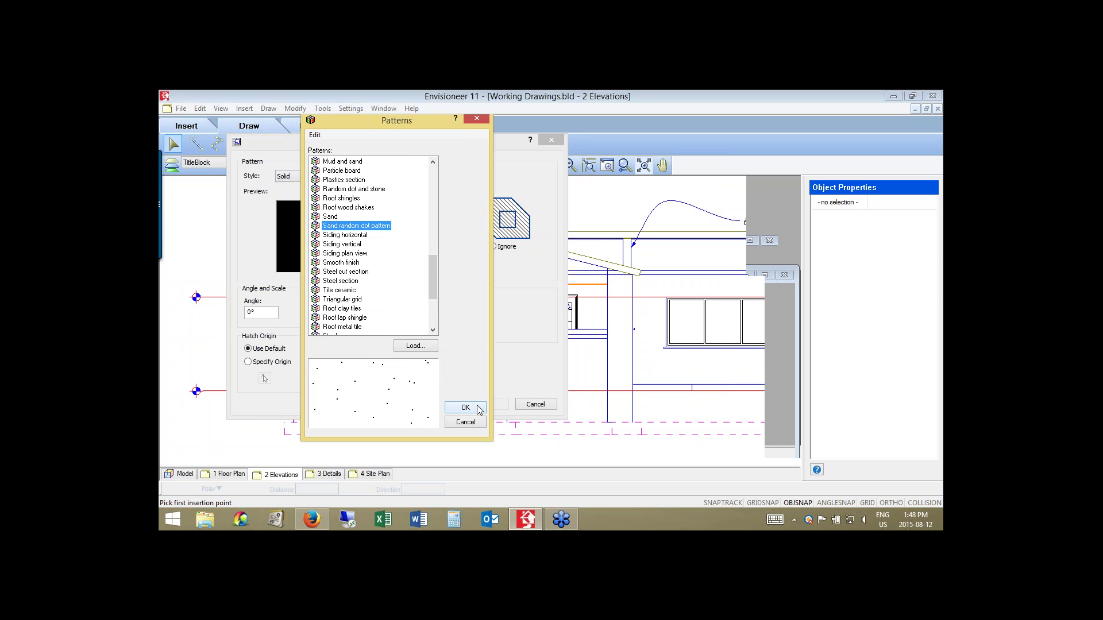
click(465, 408)
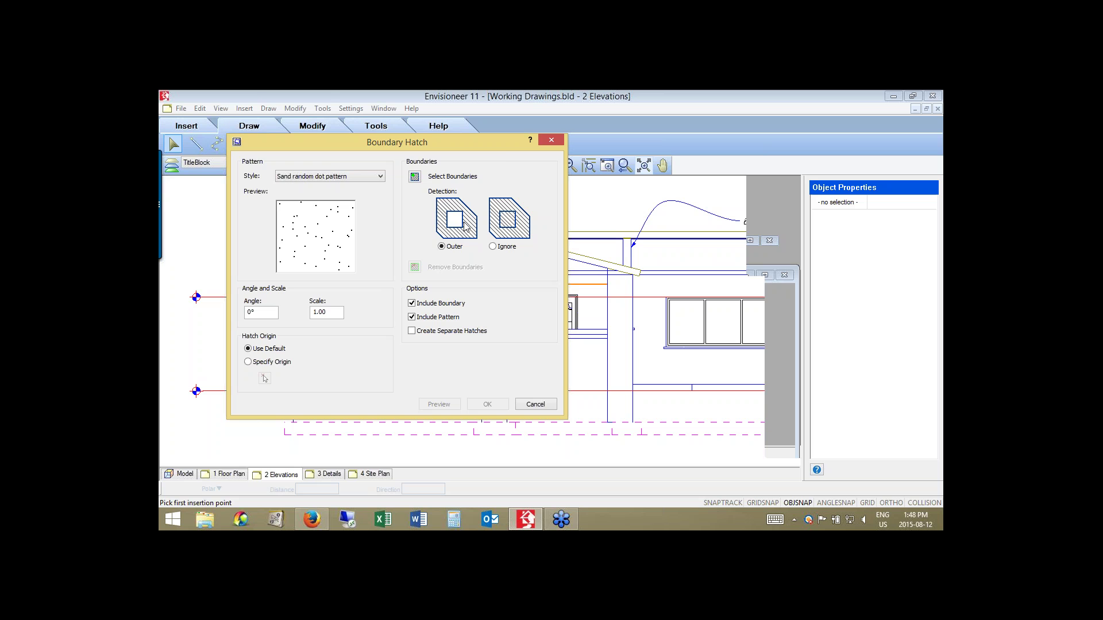
Hatch the wall areas around and below the front door and the narrow strip beside them, keeping the current hatch settings.
click(414, 177)
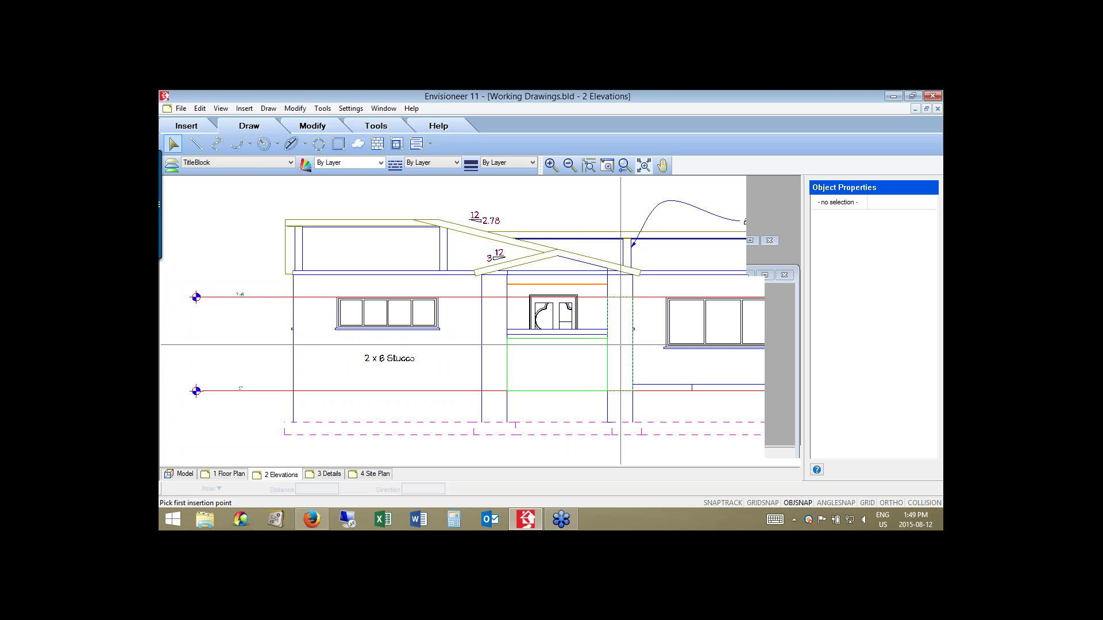
click(620, 345)
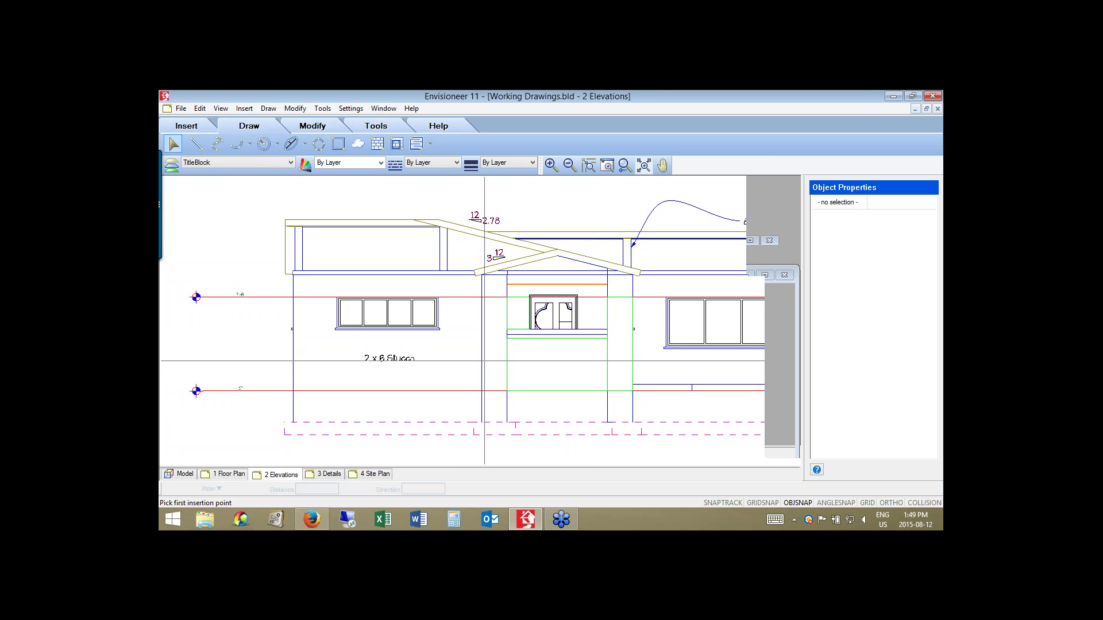
right_click(462, 316)
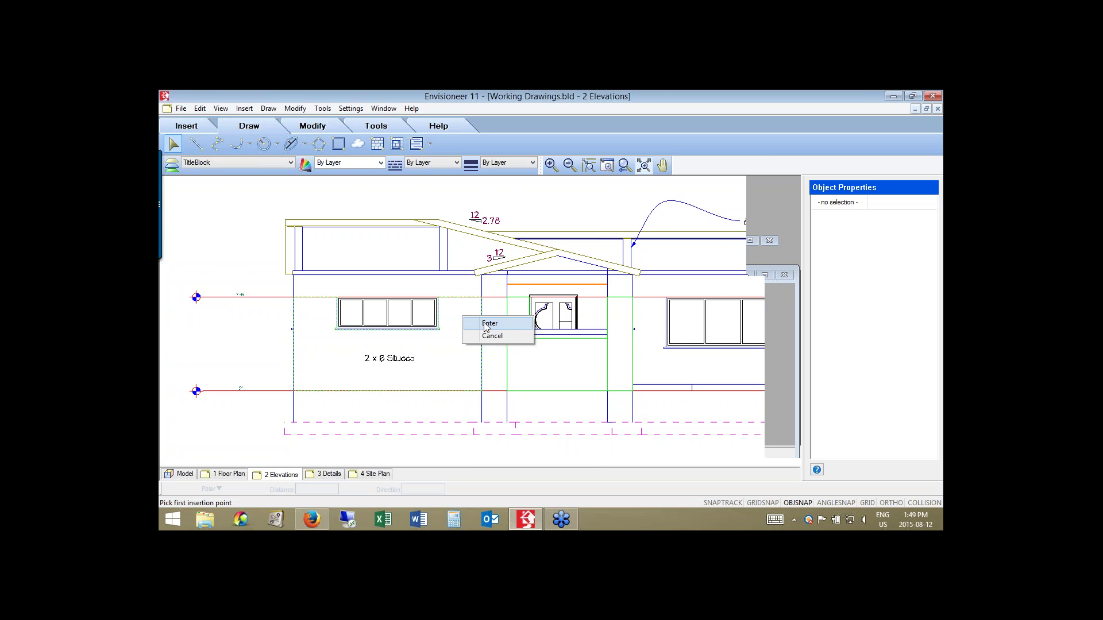
click(485, 325)
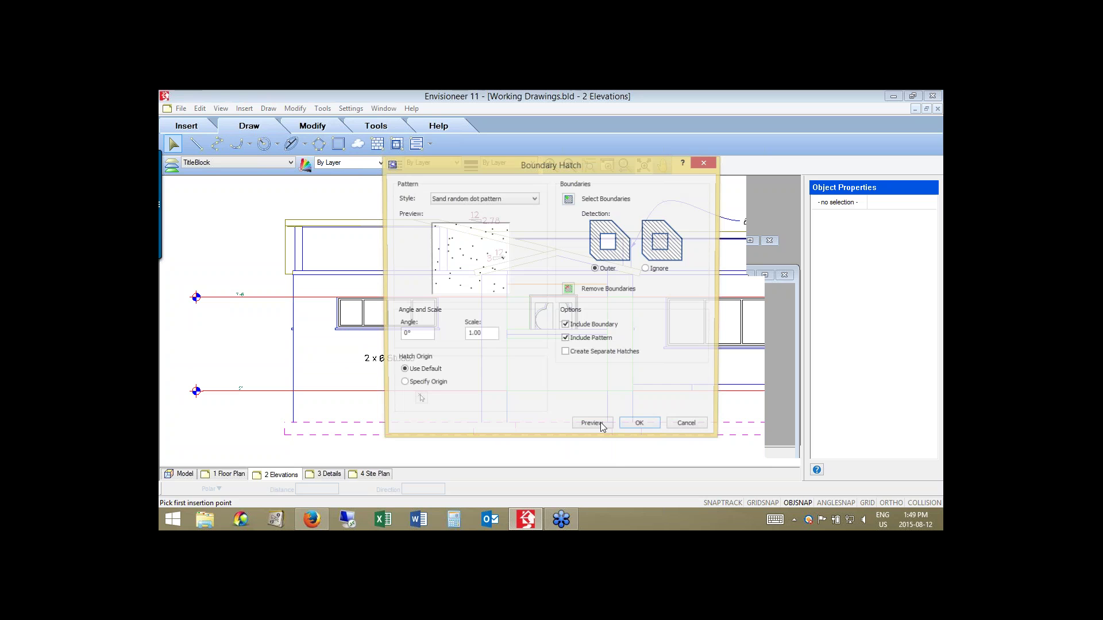
click(641, 426)
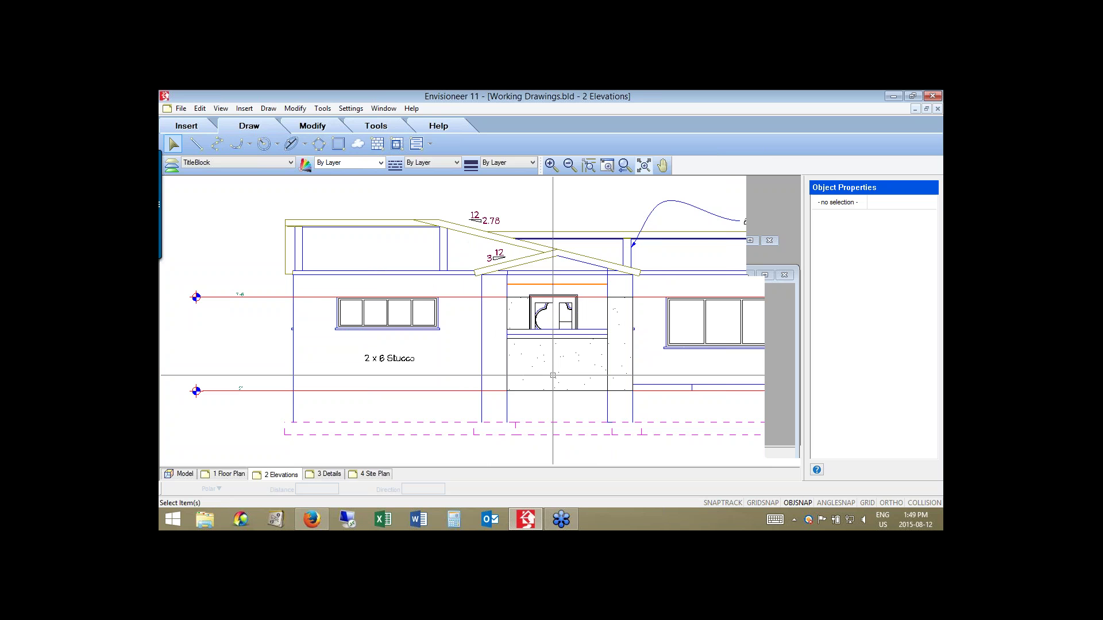
Configure a Polygon Hatch with the Sand random dot pattern and no boundary line.
click(378, 145)
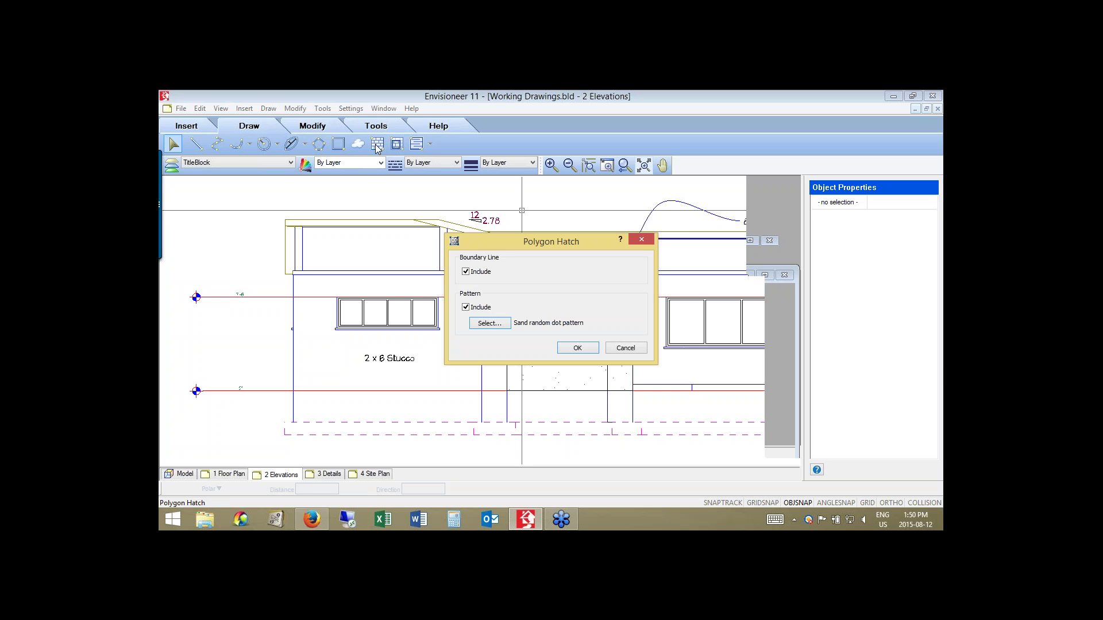
click(467, 272)
click(489, 323)
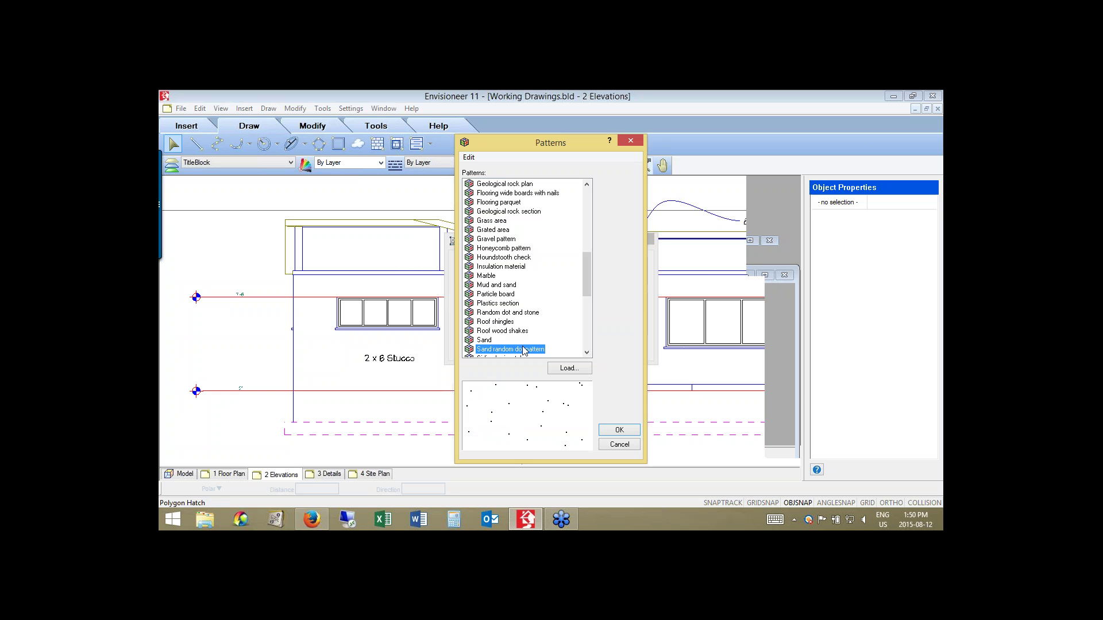
click(620, 431)
click(578, 353)
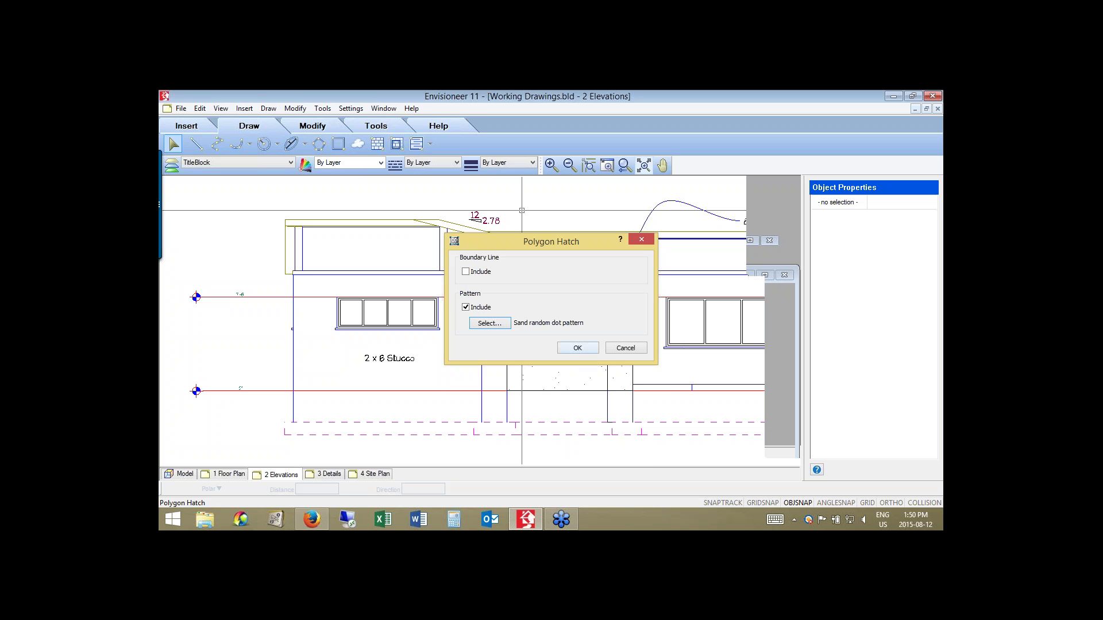
Draw an irregular polygon hatch patch on the front elevation's wall beside the "2 x 6 Stucco" label, below the four-pane window.
click(457, 320)
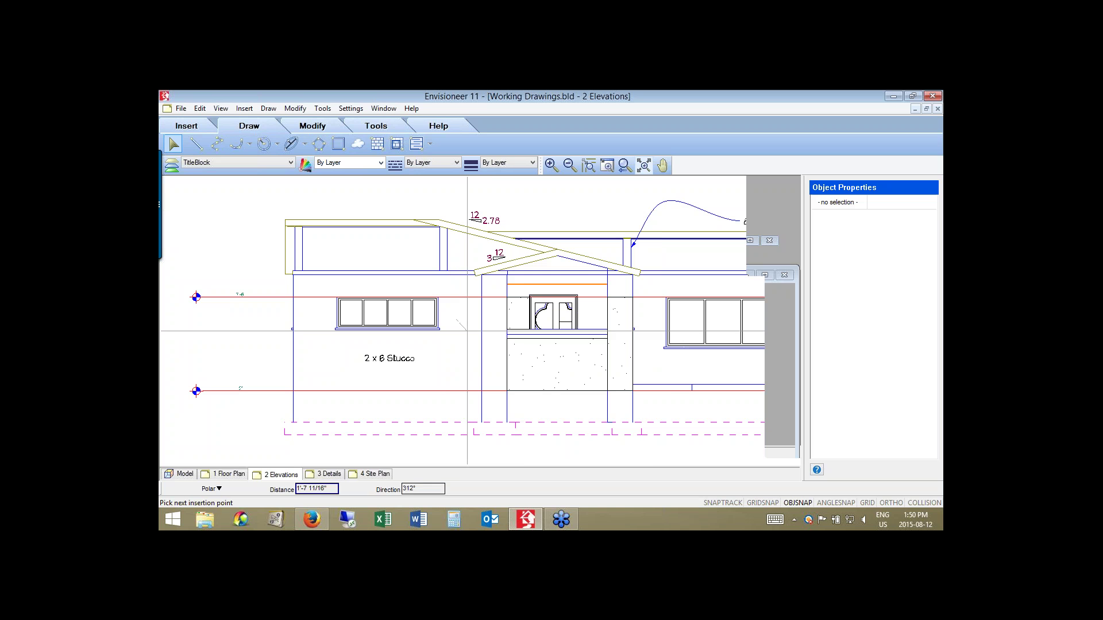
click(476, 347)
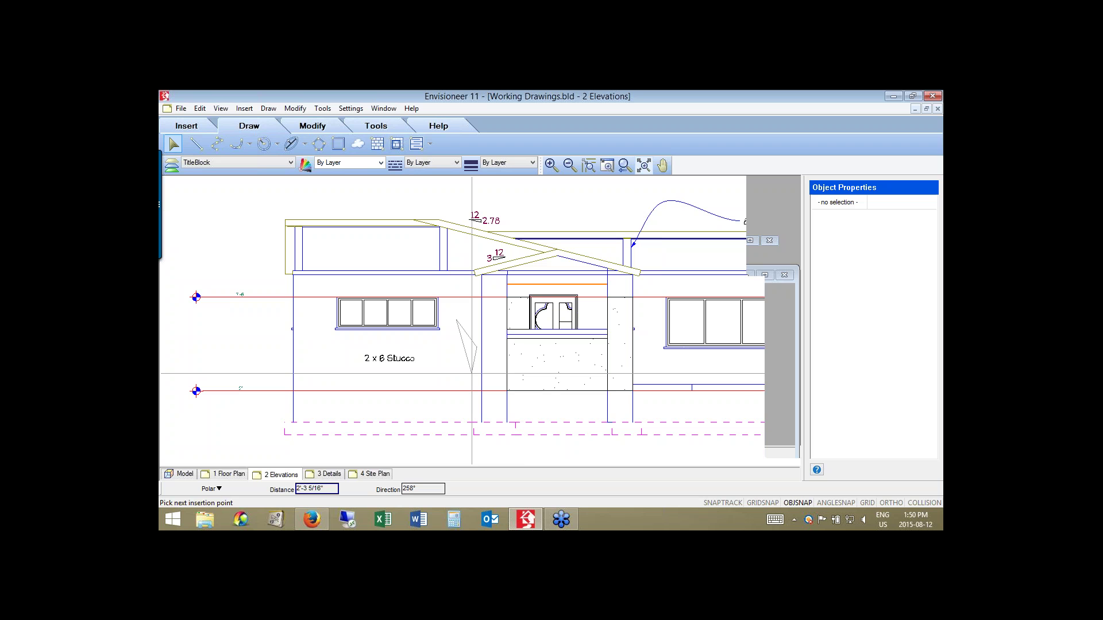
click(470, 382)
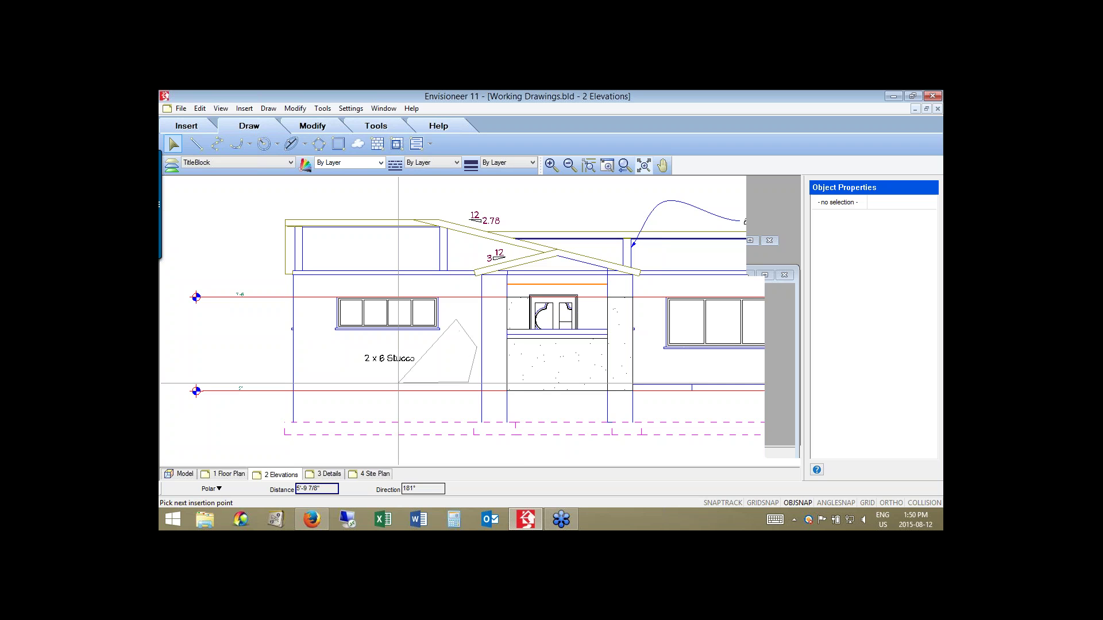
click(391, 384)
click(384, 372)
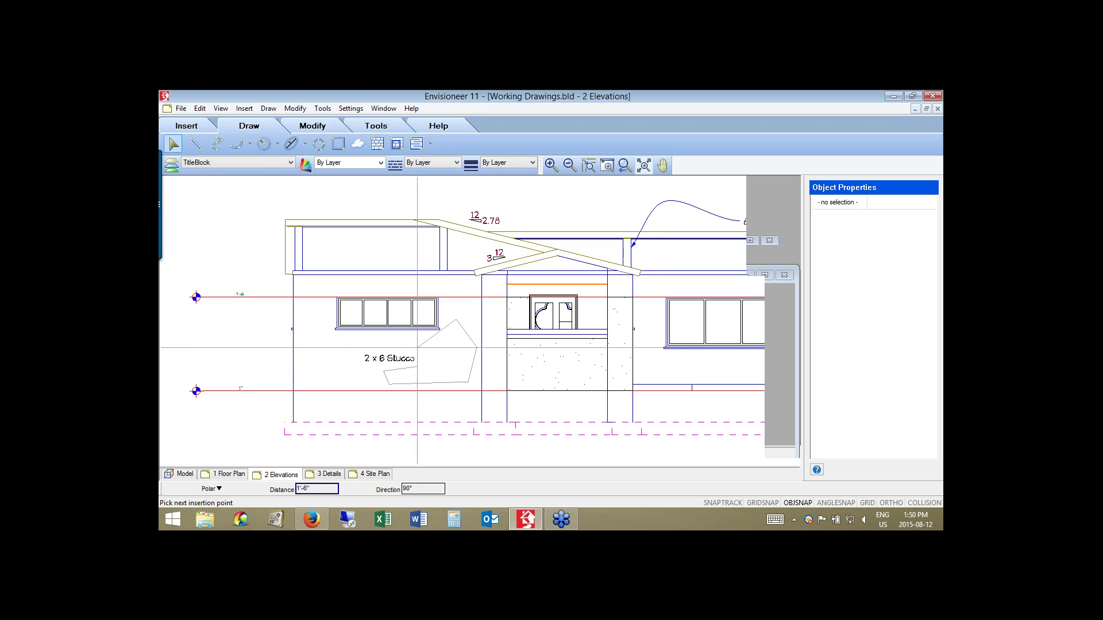
click(418, 348)
click(417, 346)
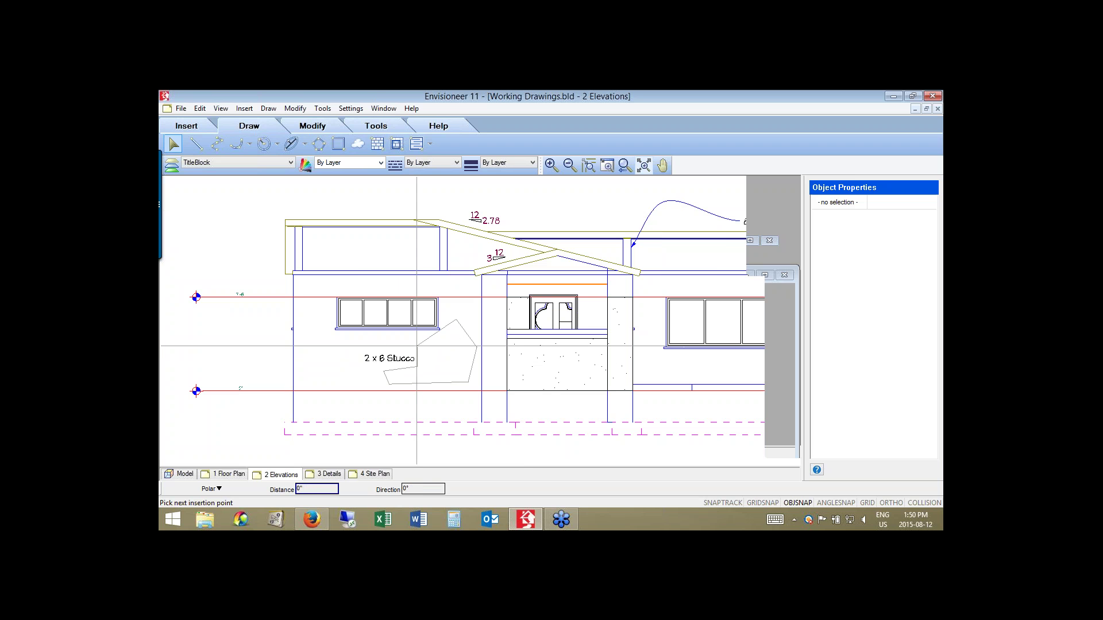
right_click(416, 346)
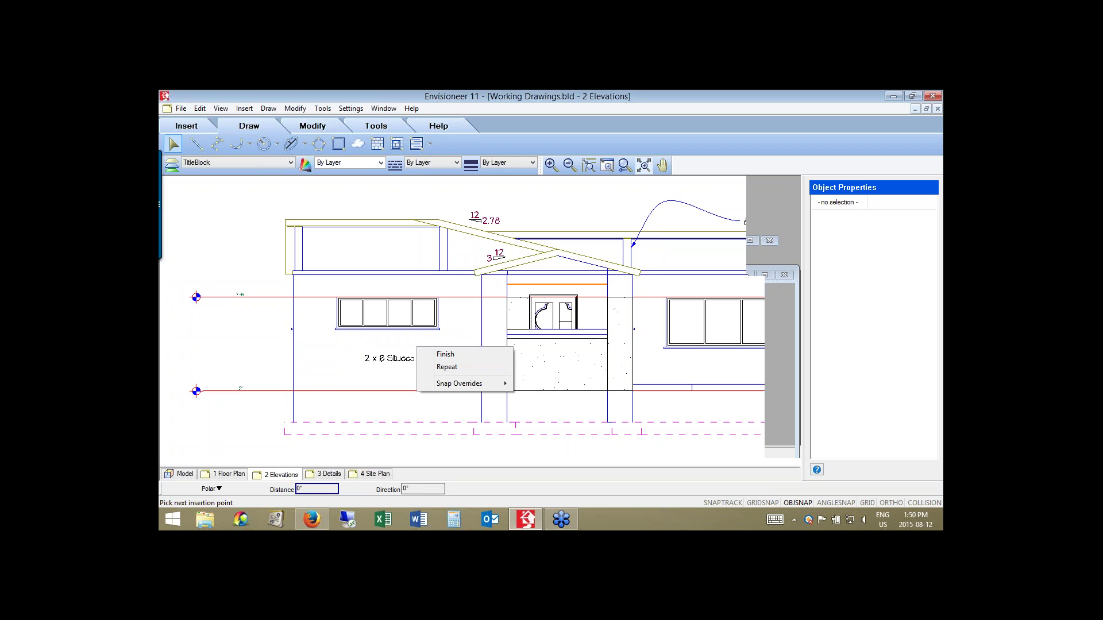
click(441, 352)
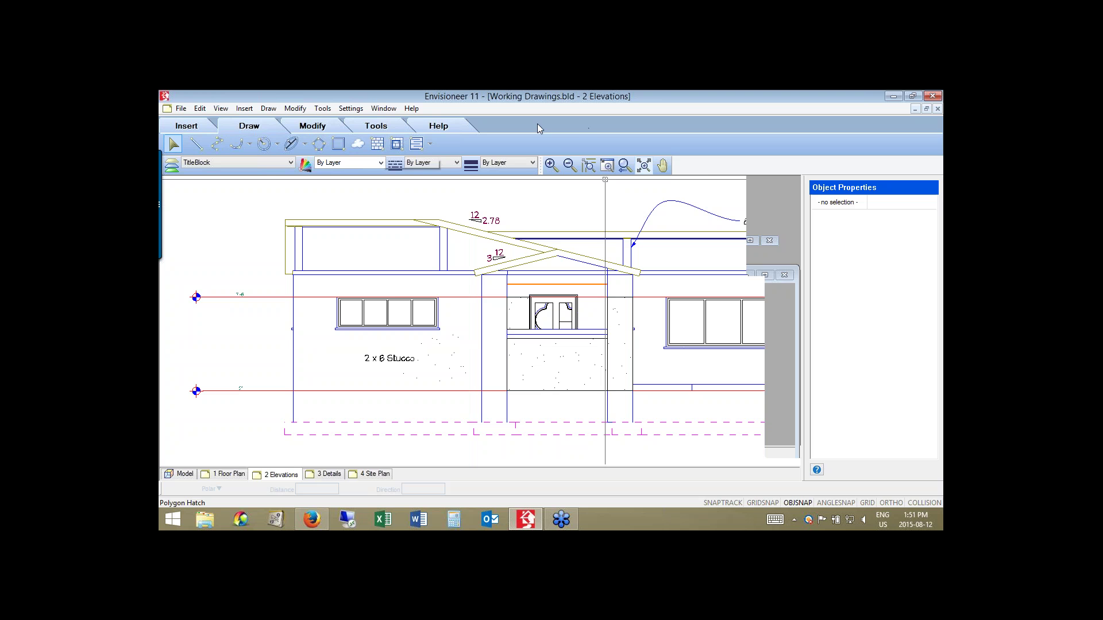
click(625, 168)
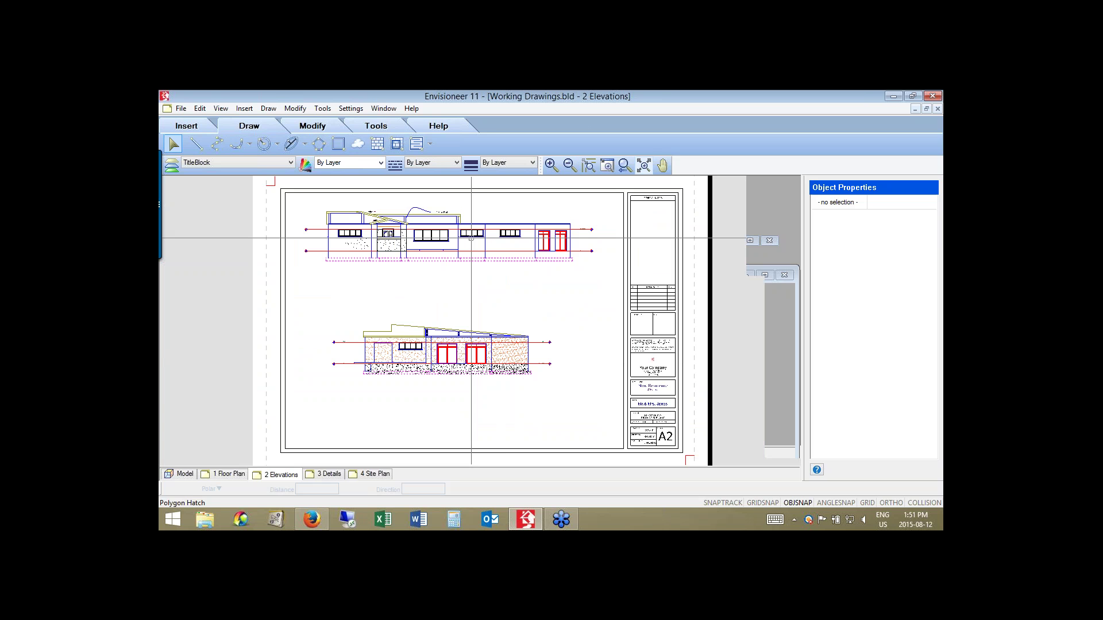
click(322, 108)
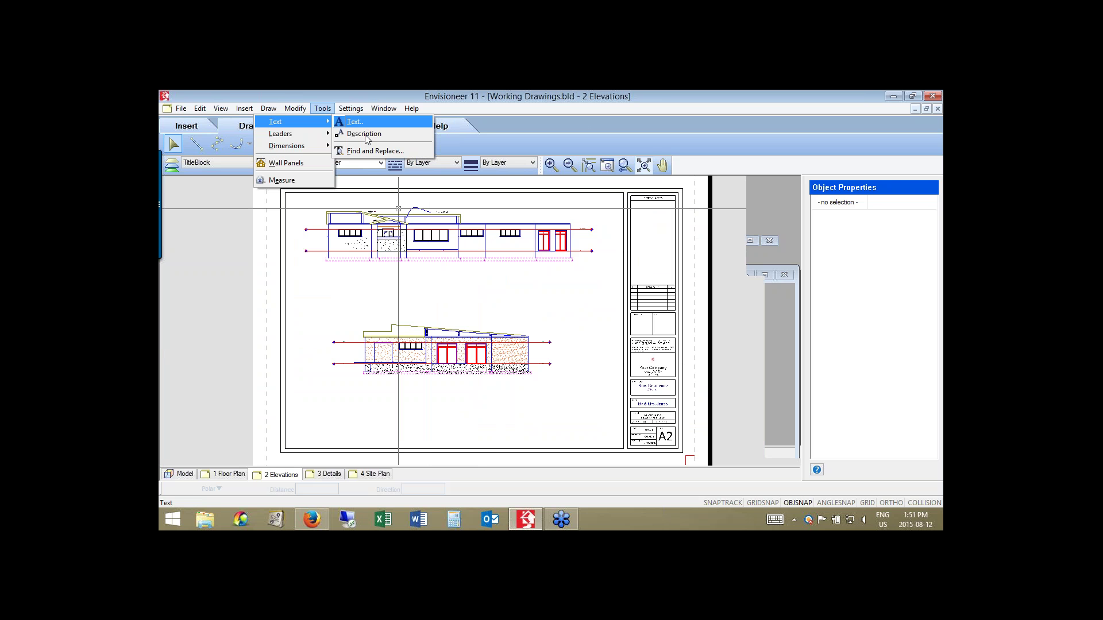
mouse_move(313, 133)
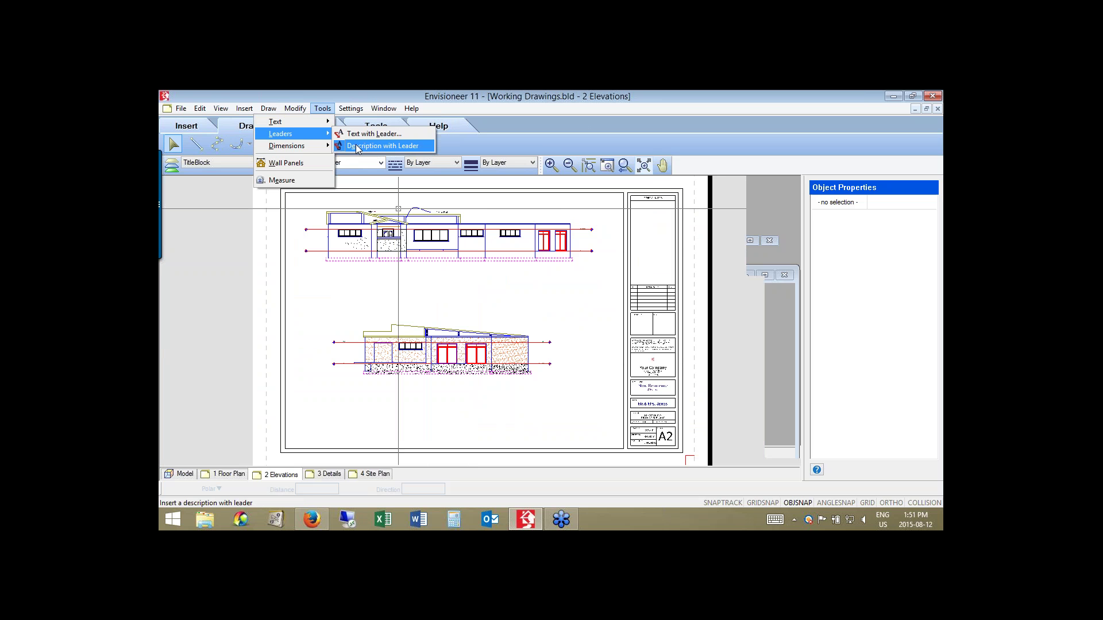
Open the 3 Details sheet and define a new section view for insertion, showing Section Thru Front Door.
click(329, 475)
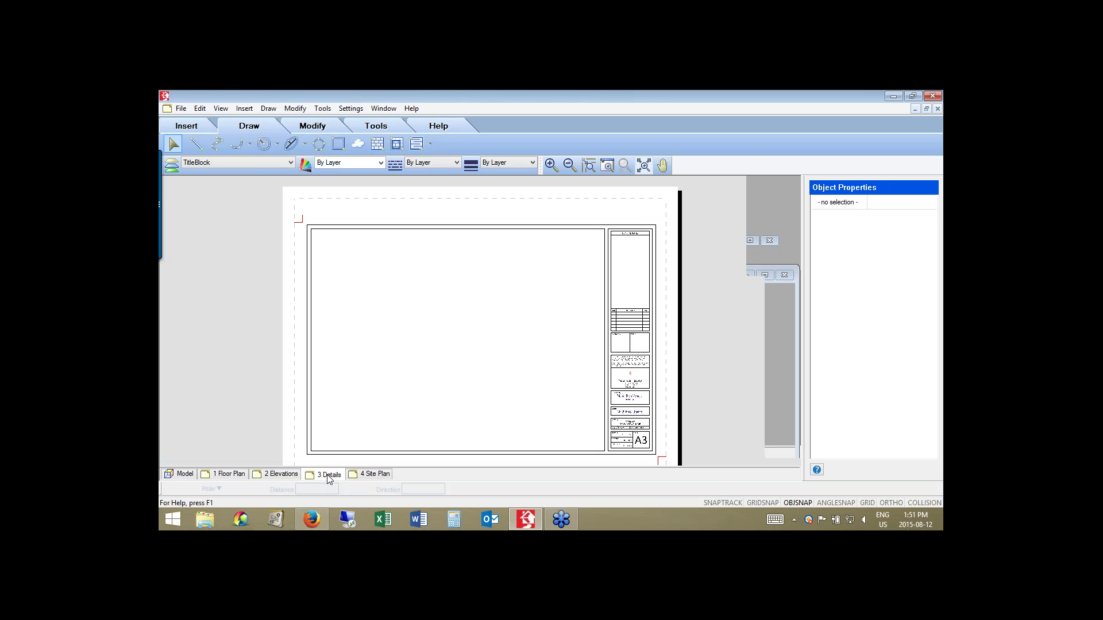
click(177, 126)
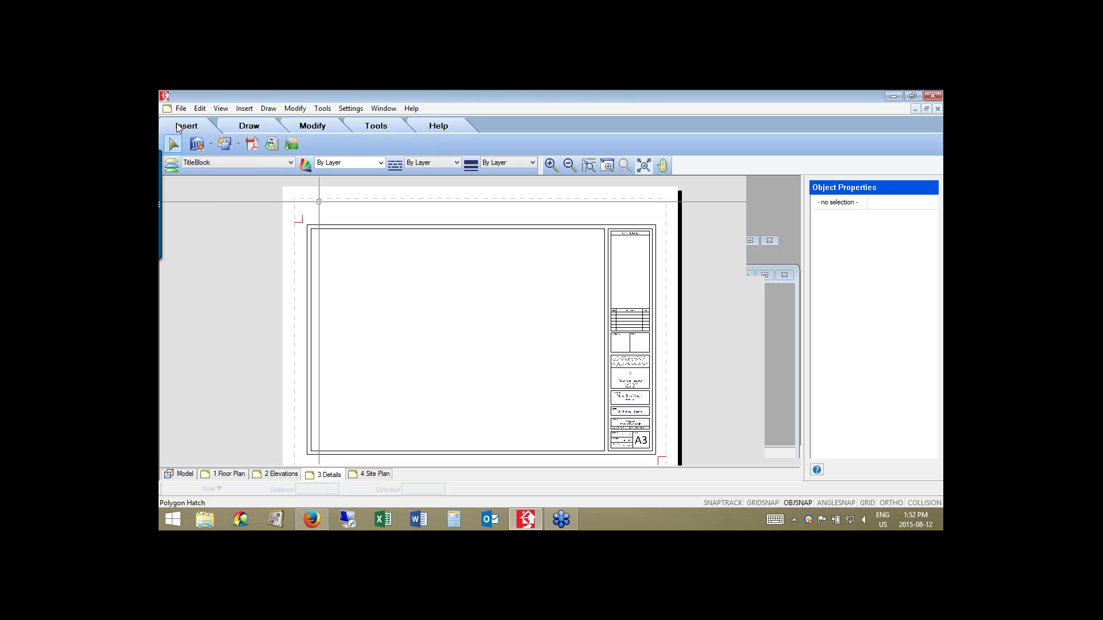
click(210, 144)
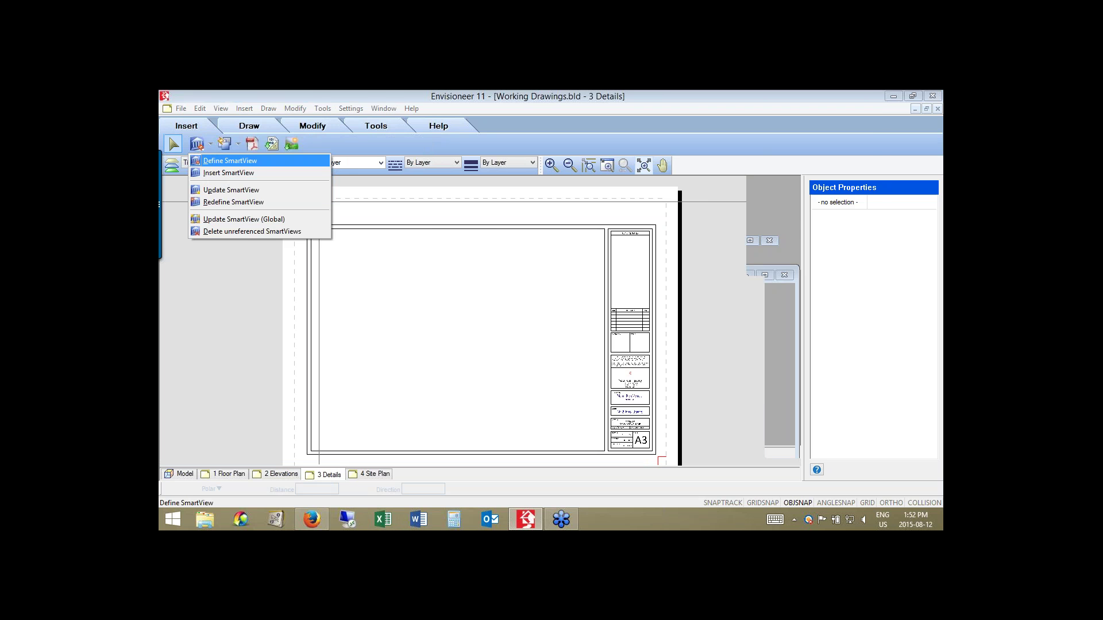
key(Return)
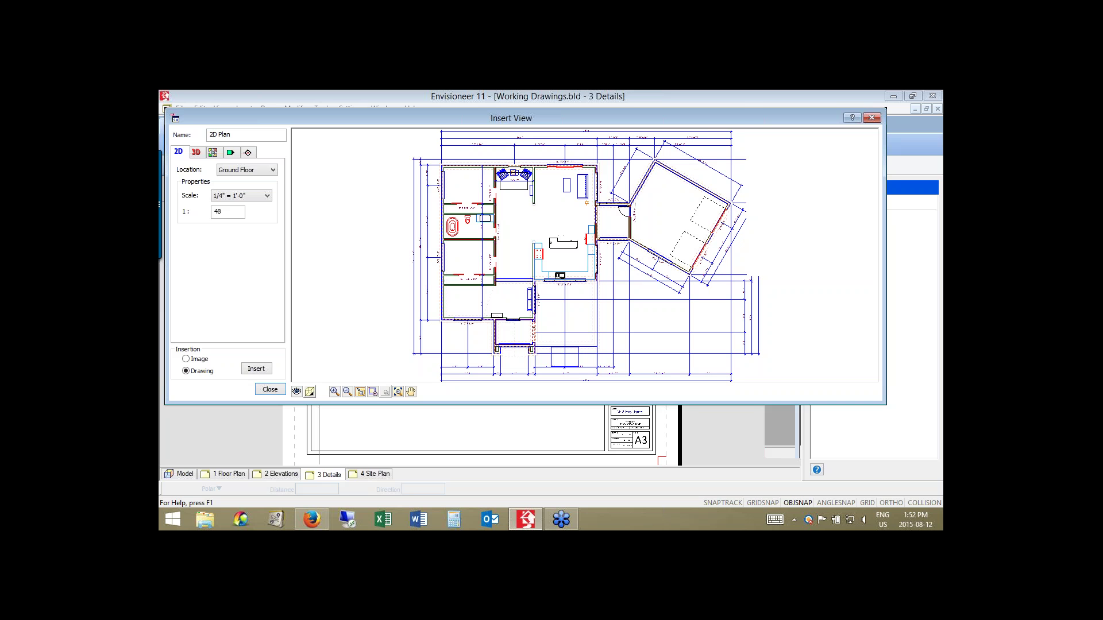
click(248, 152)
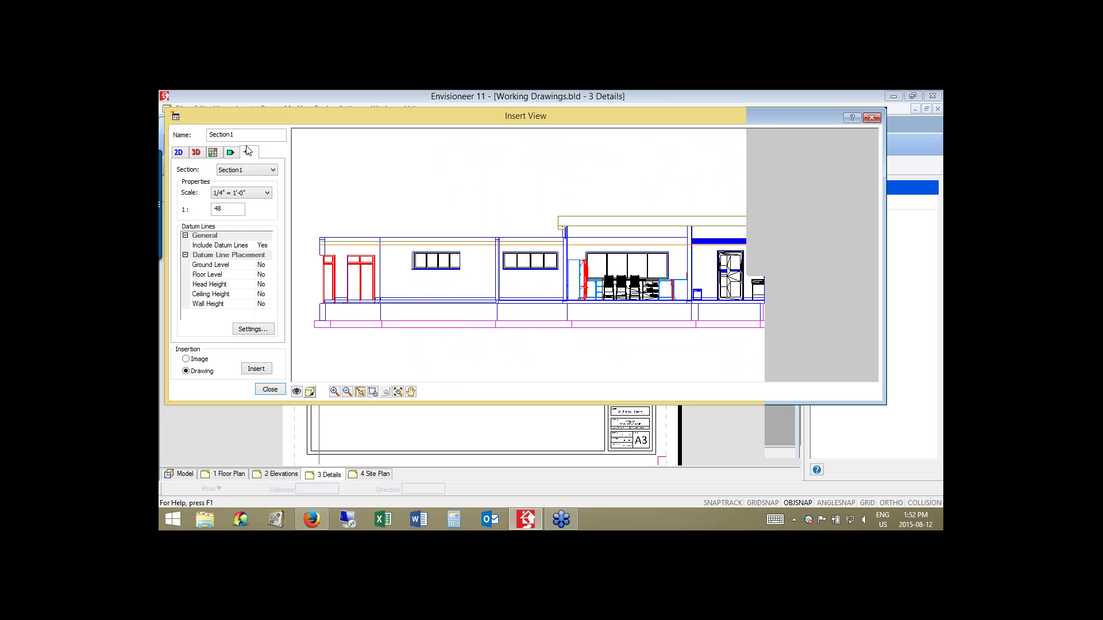
click(268, 170)
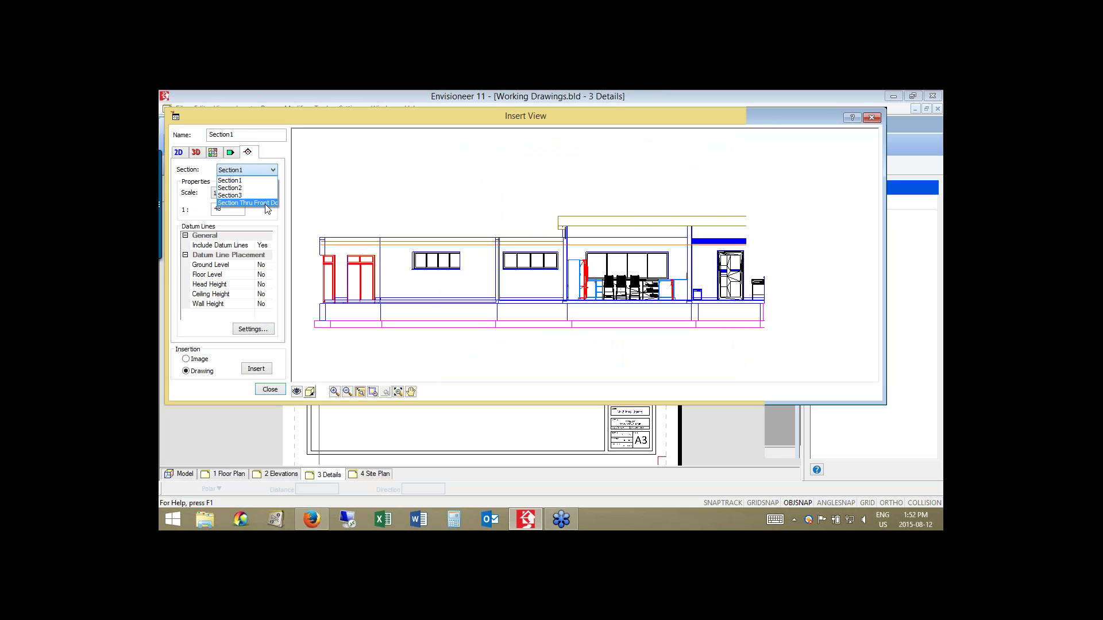
click(268, 203)
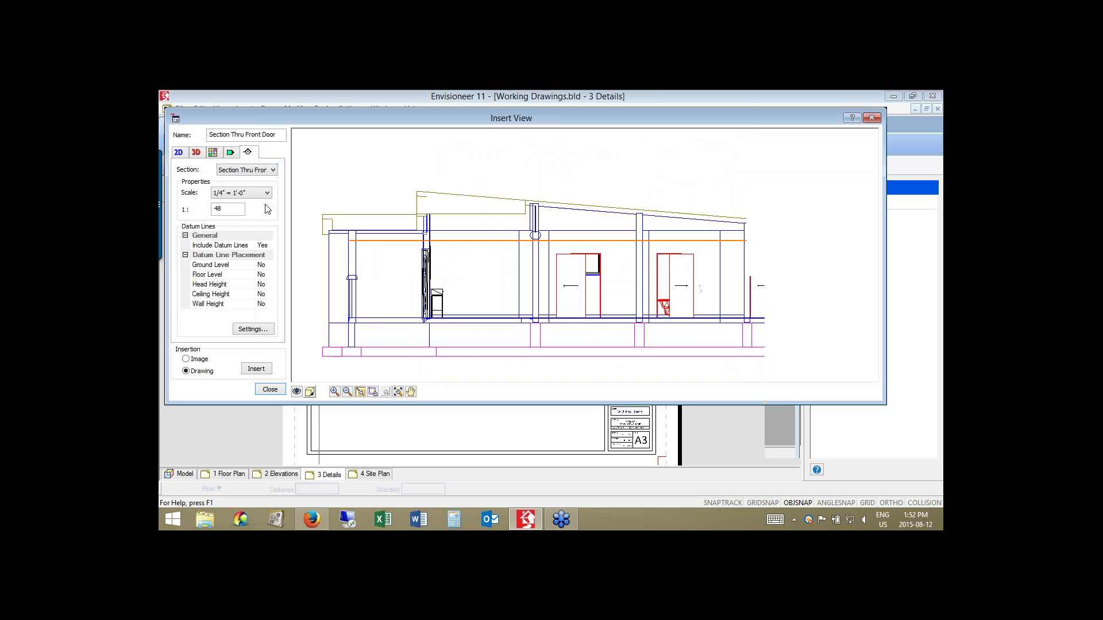
Display the front door section preview in the Patterned style.
click(348, 393)
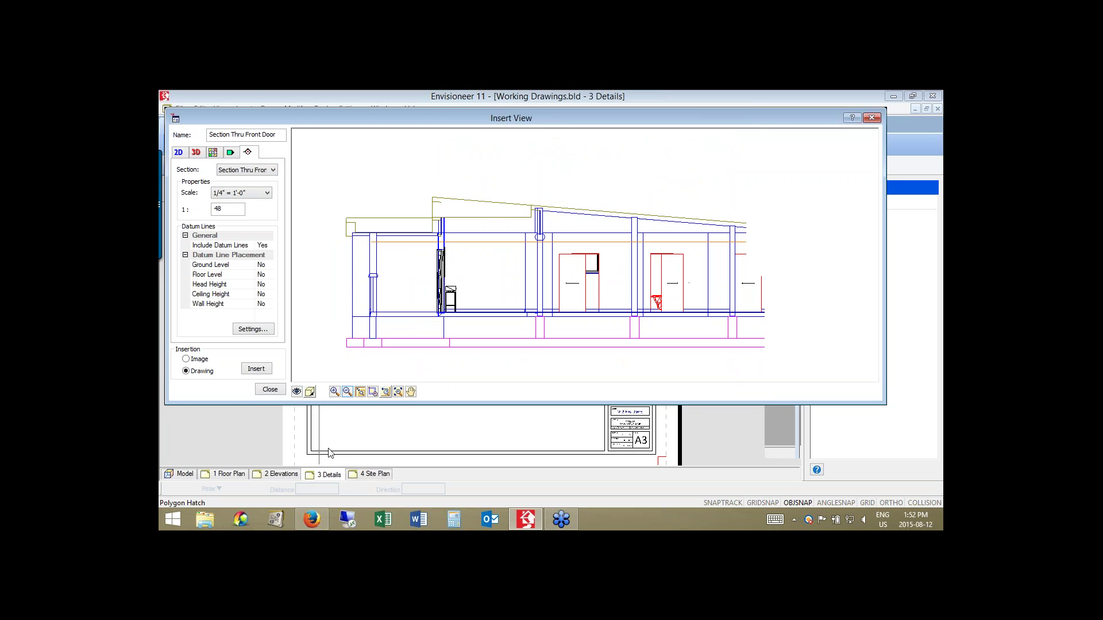
click(310, 392)
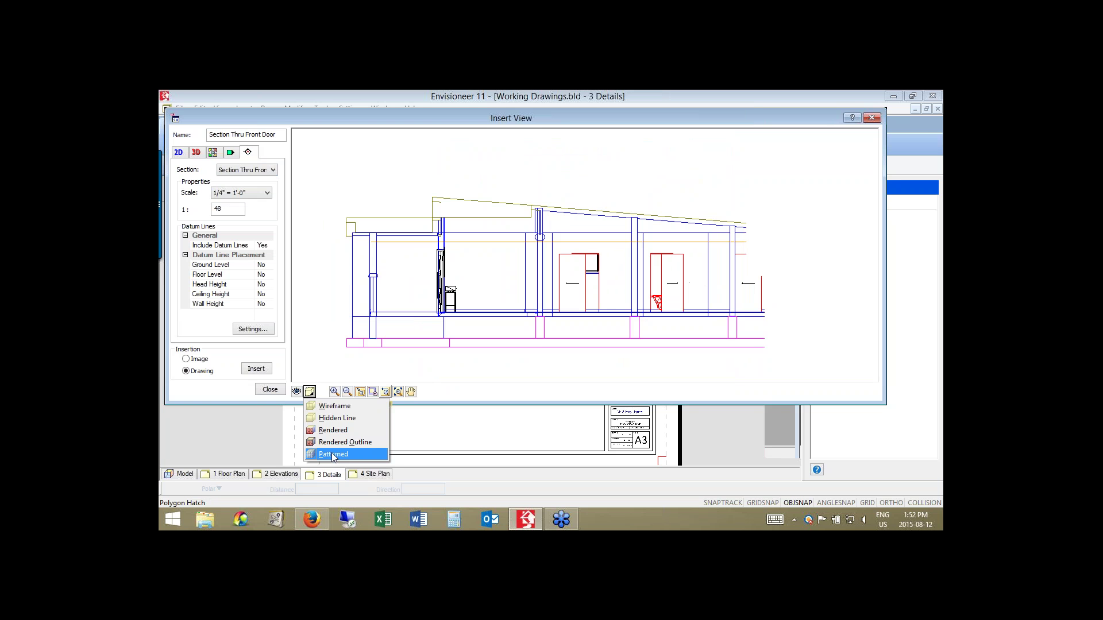
click(332, 454)
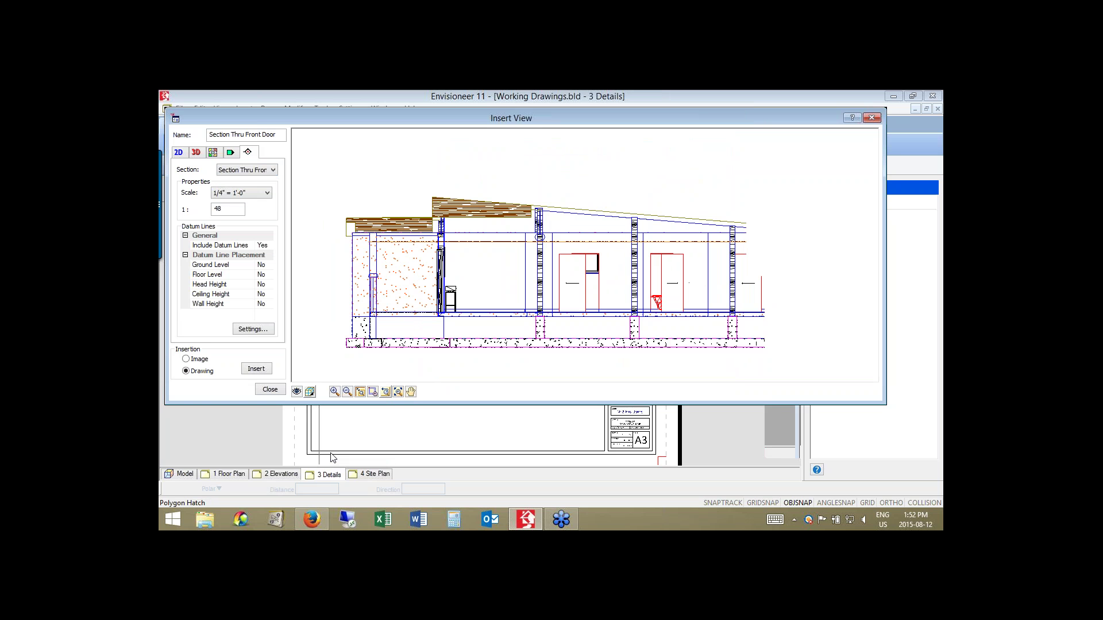
Include Ground Level and Head Height datum lines and insert the section as a drawing in the upper part of the Details sheet.
click(262, 264)
click(262, 274)
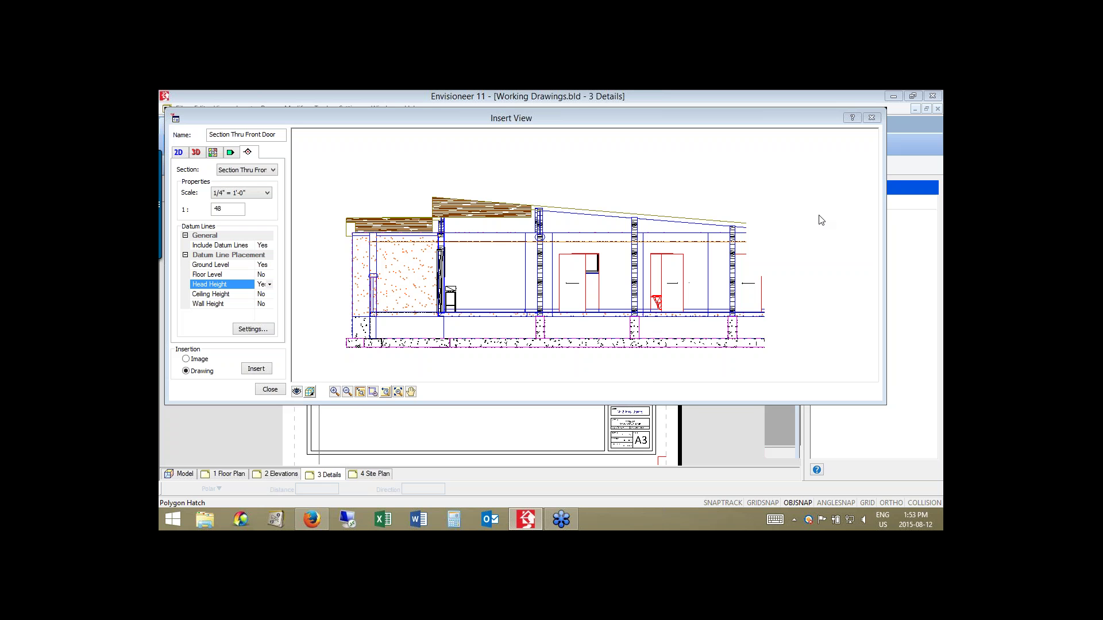
key(Return)
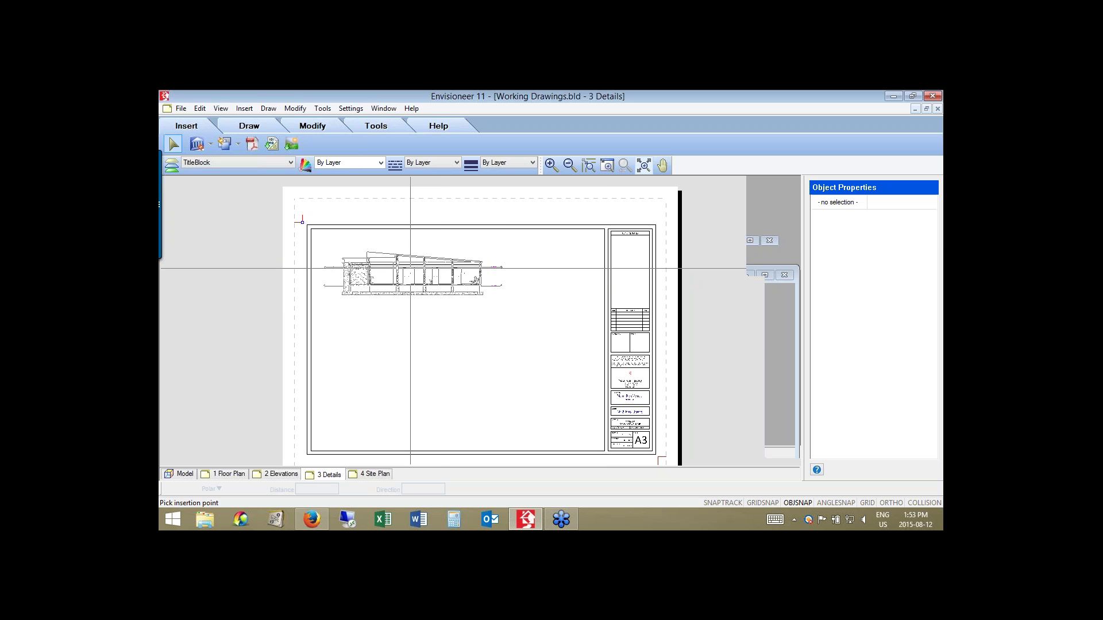
click(411, 269)
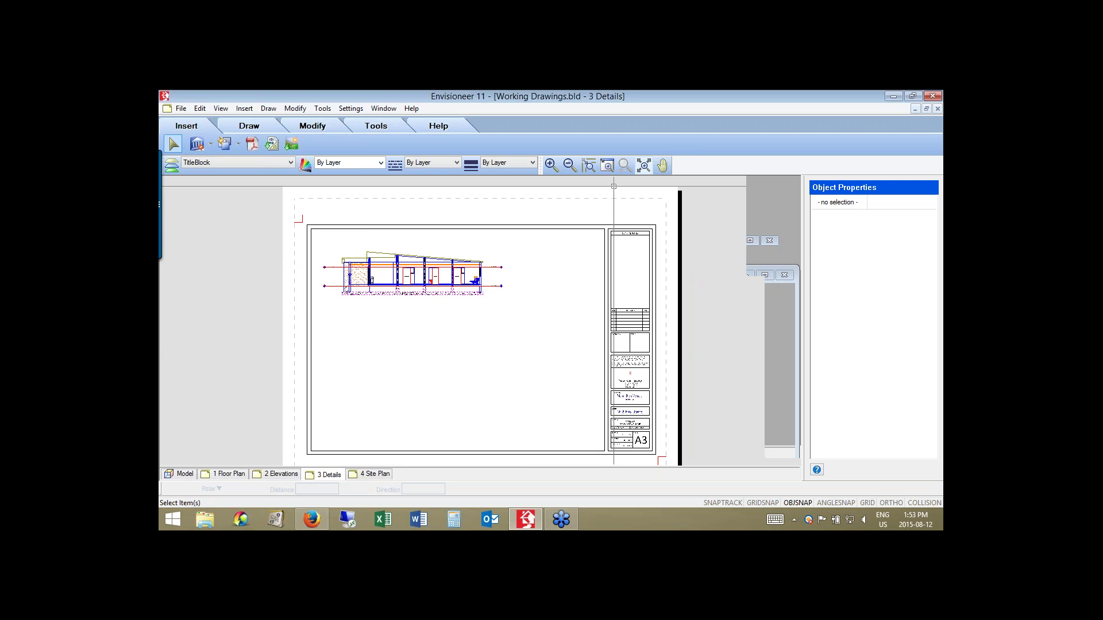
Add a linear dimension between the bases of the middle column and the next column toward the lounge chair, placed above the footing.
click(588, 165)
drag(504, 249, 384, 305)
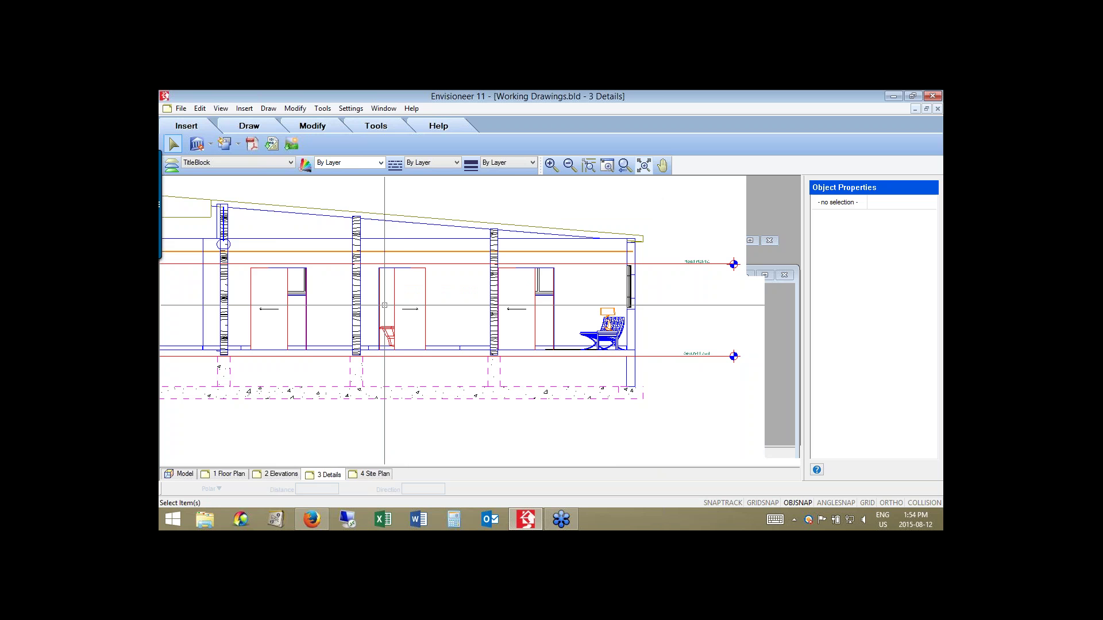
click(321, 109)
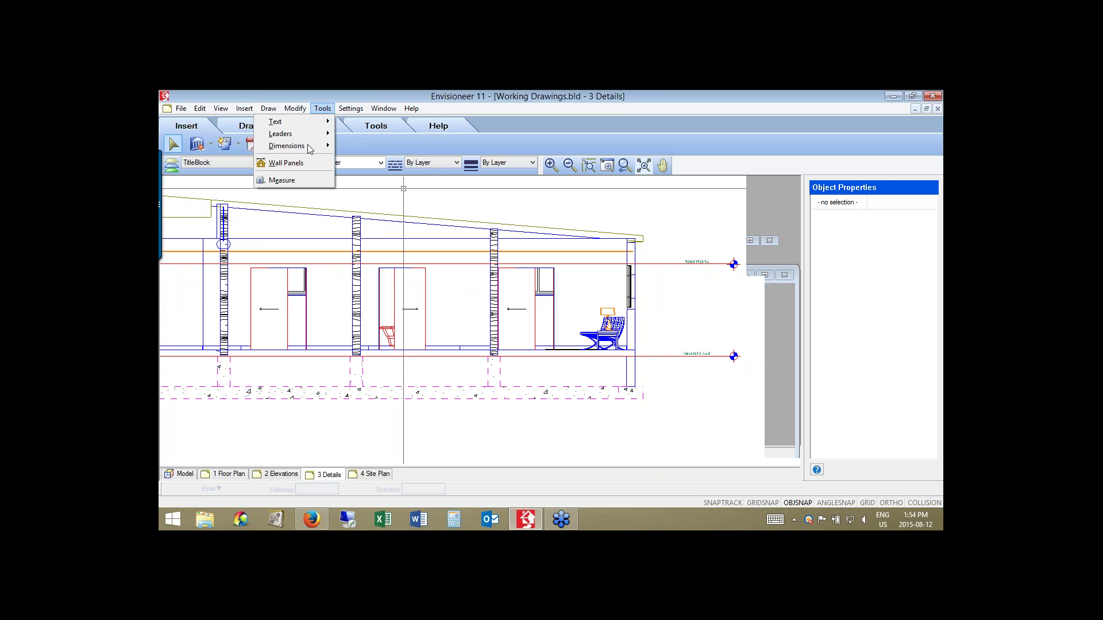
mouse_move(309, 149)
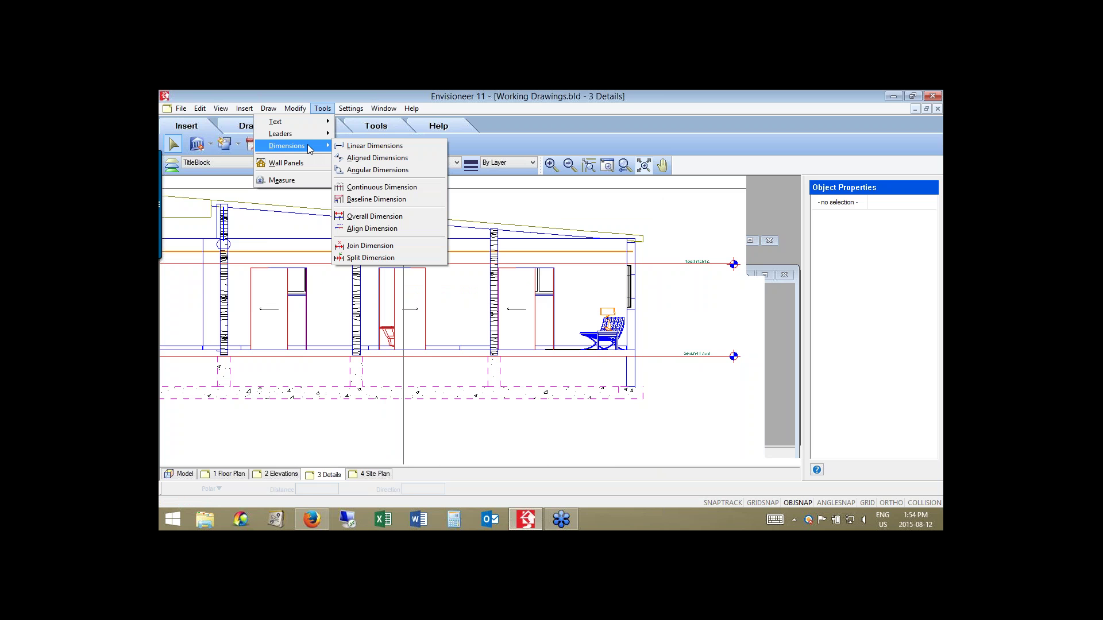
click(357, 148)
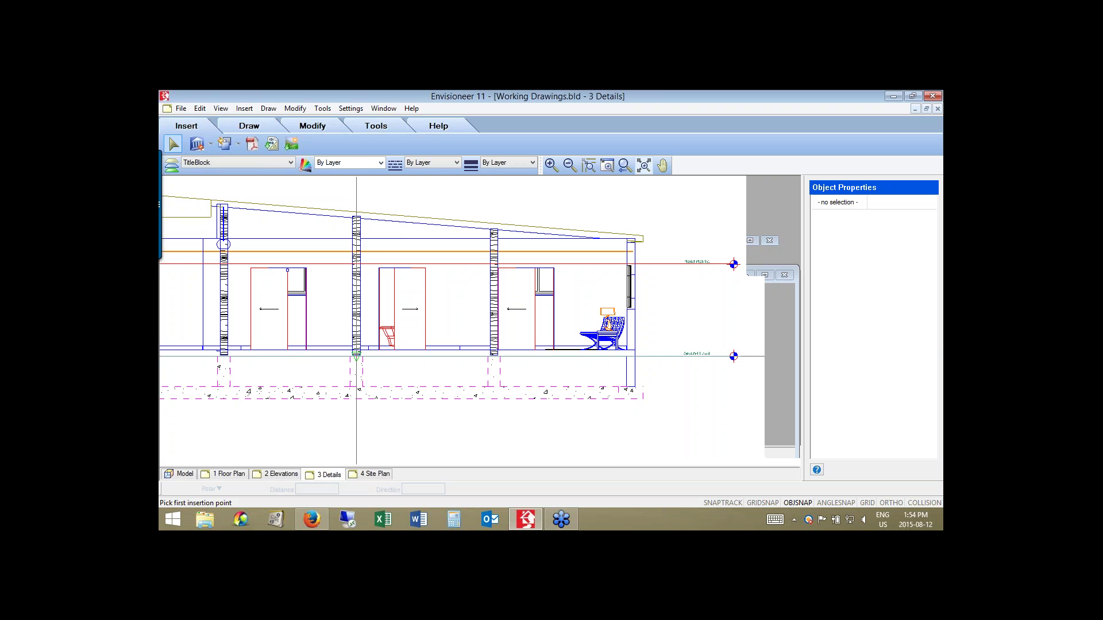
click(356, 353)
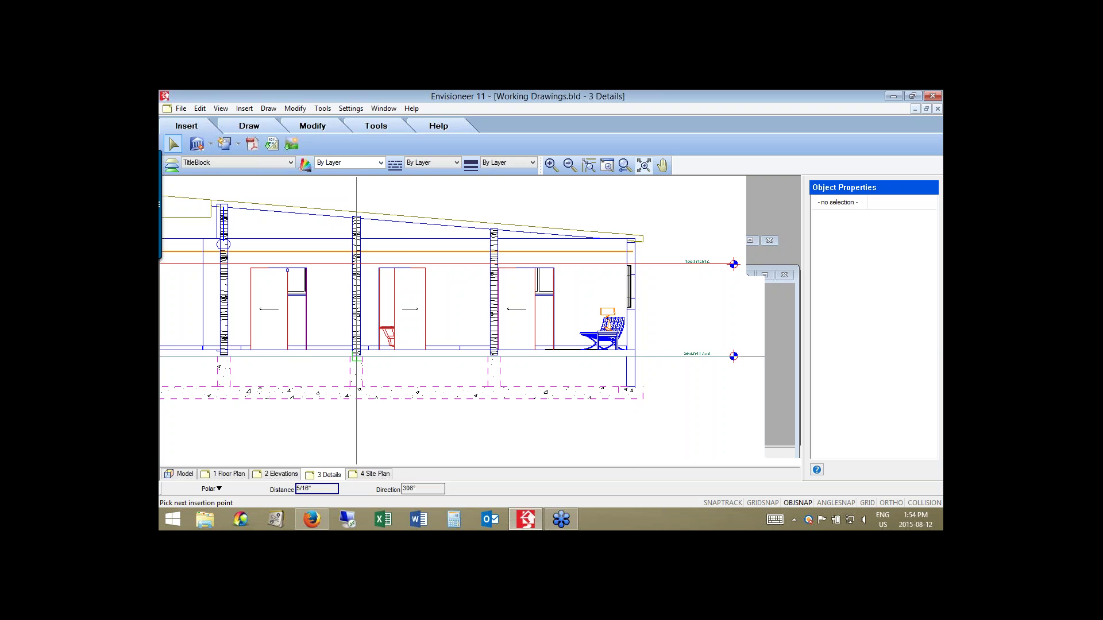
click(494, 353)
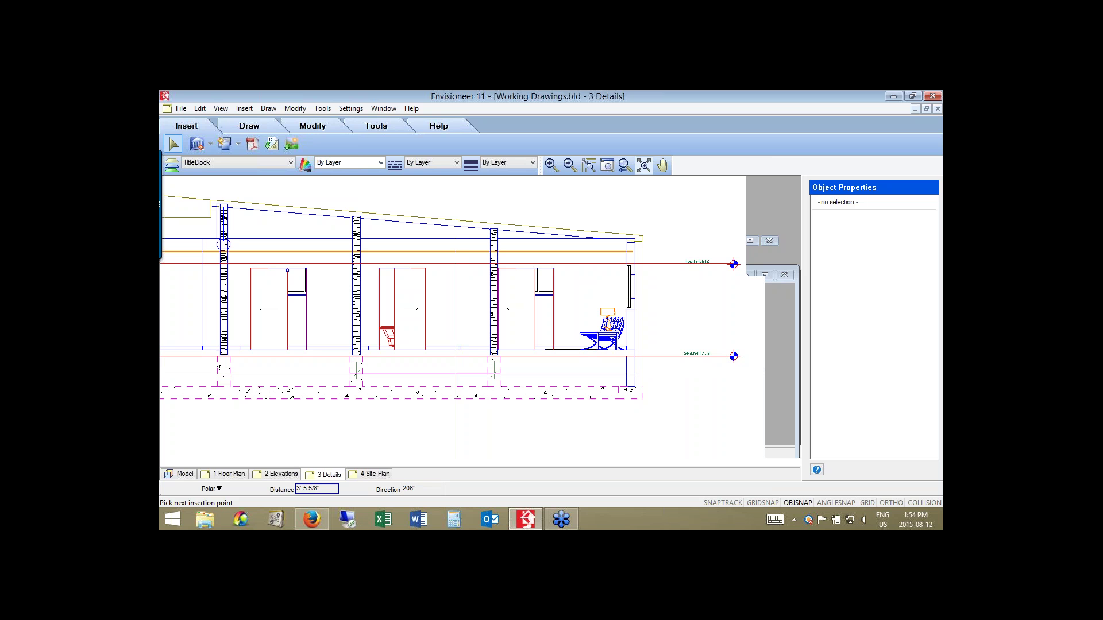
click(454, 379)
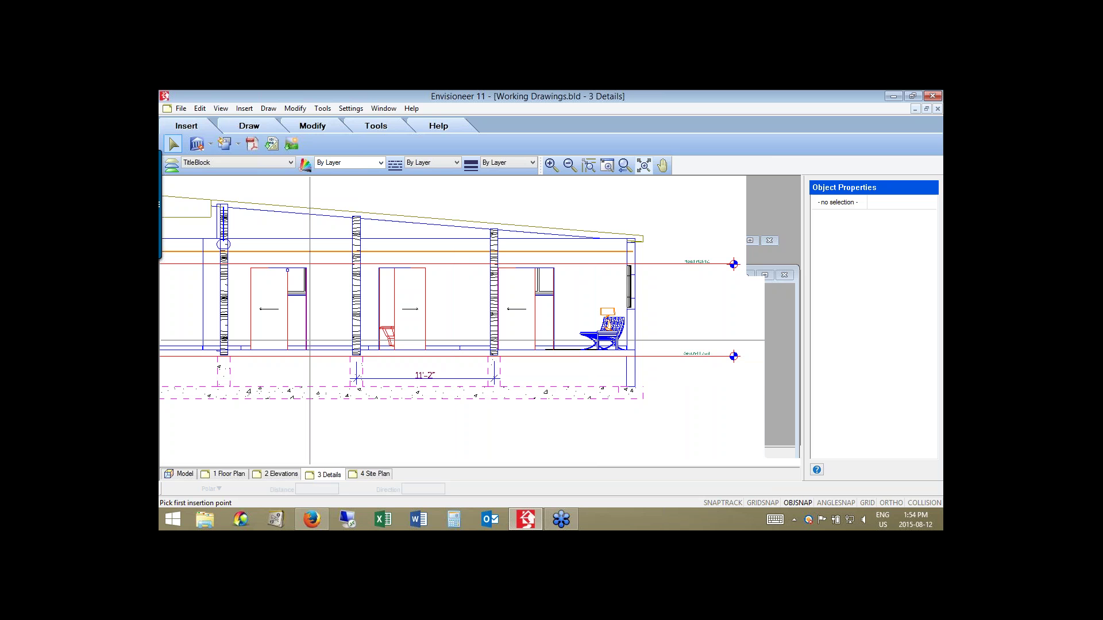
right_click(388, 421)
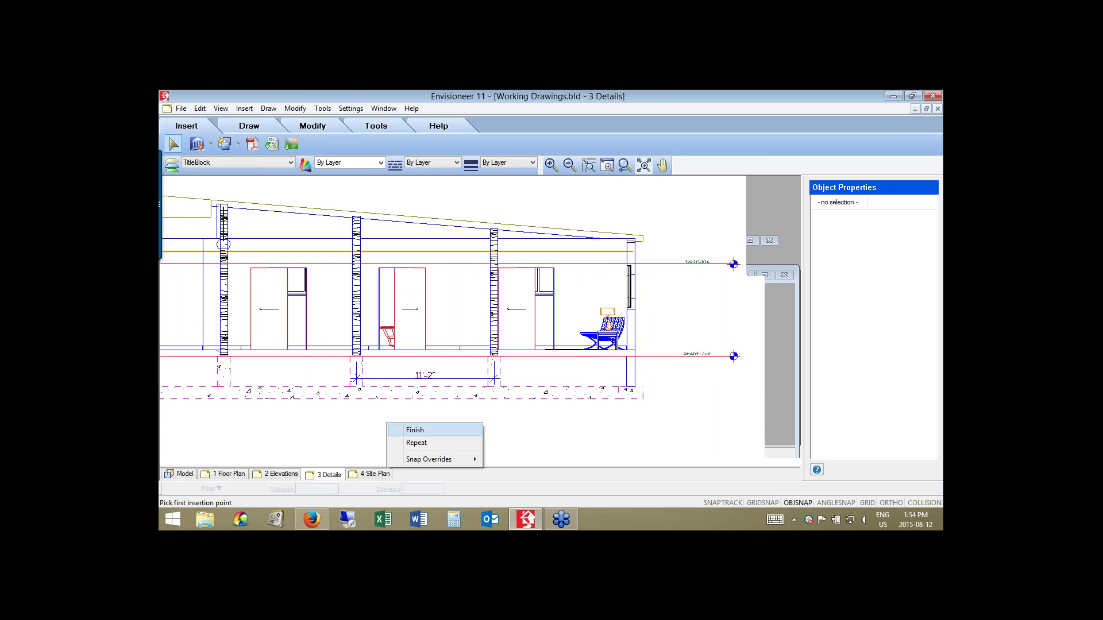
click(414, 430)
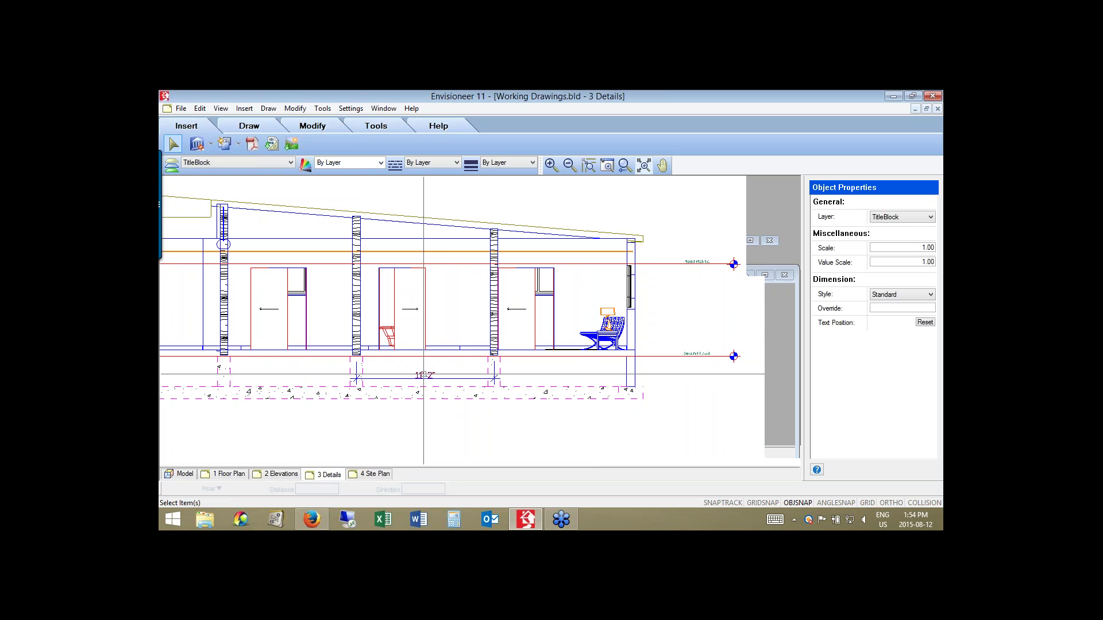
Try a Value Scale of 2 on the column-spacing dimension and restore it to 1.
click(424, 374)
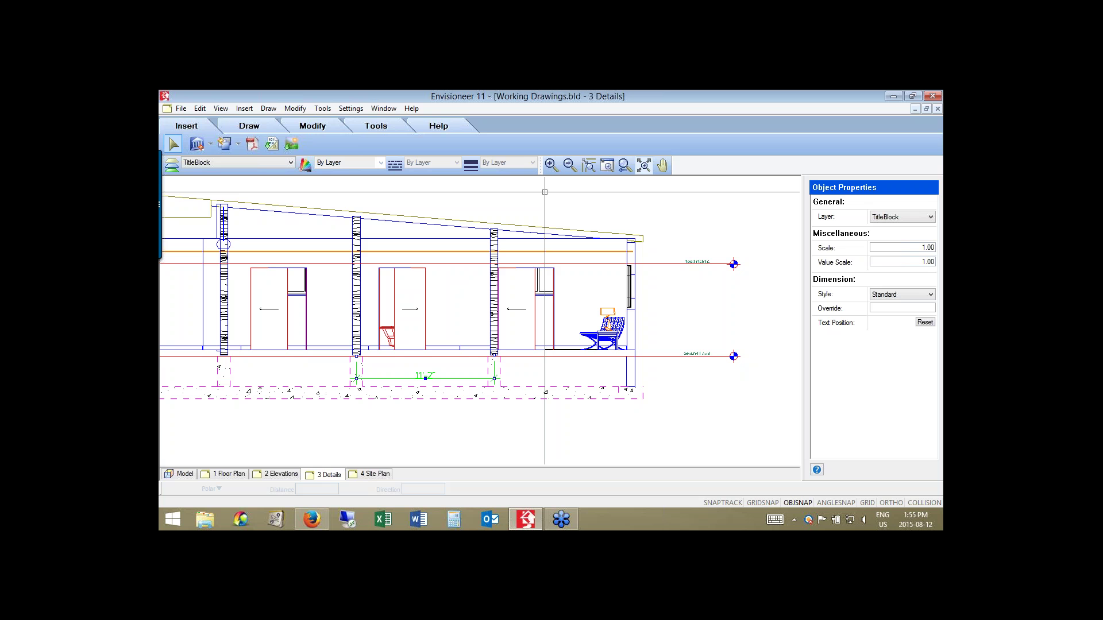
drag(926, 262, 922, 262)
text(2)
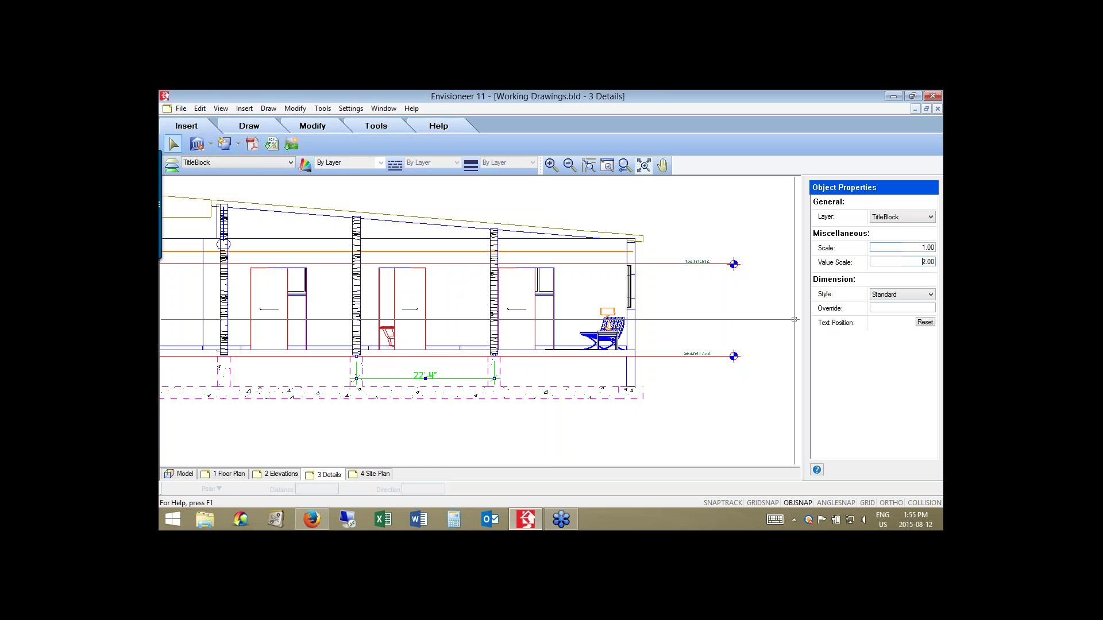
text(1)
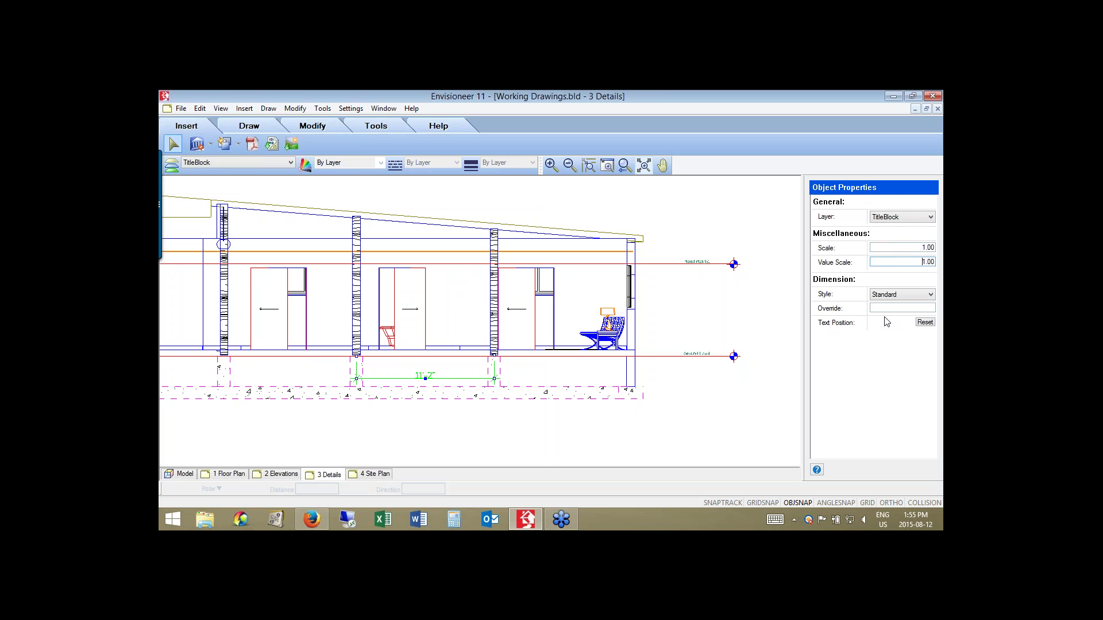
Override the column-spacing dimension's text with "TYP. 11'2 BTN COLUMNS".
click(902, 308)
text(typ)
key(BackSpace)
key(BackSpace)
text(YP. 11'2 BTN COLUMNS)
key(Return)
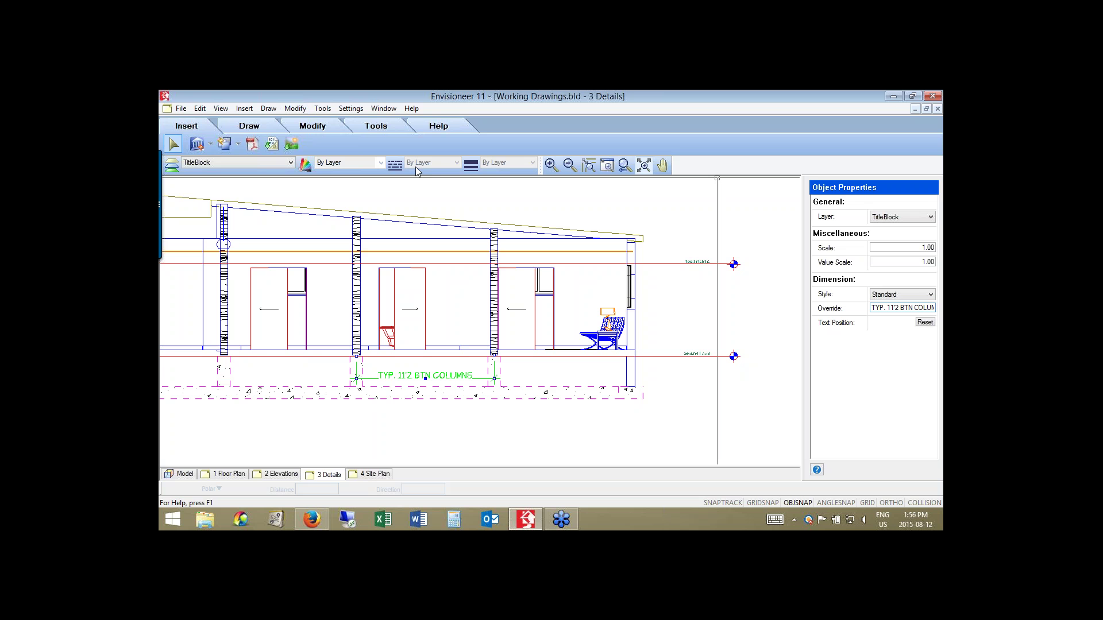
Place a 1 in 12 roof slope symbol above the sloping roof, taking the slope from two points on the roof's upper edge.
scroll(429, 149, down, 1)
click(429, 146)
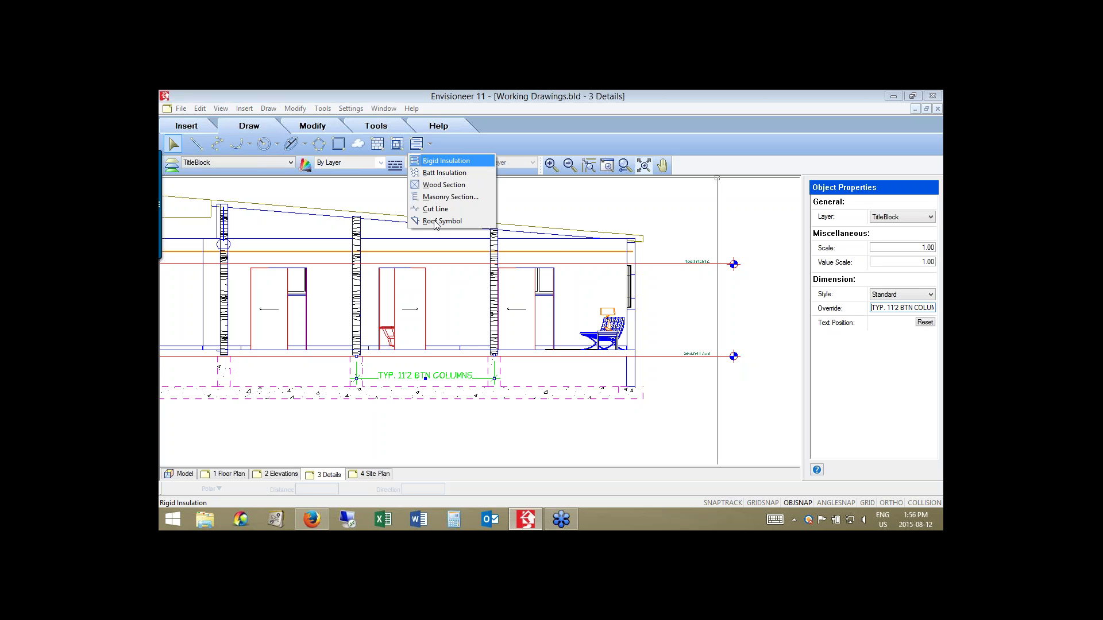
click(441, 221)
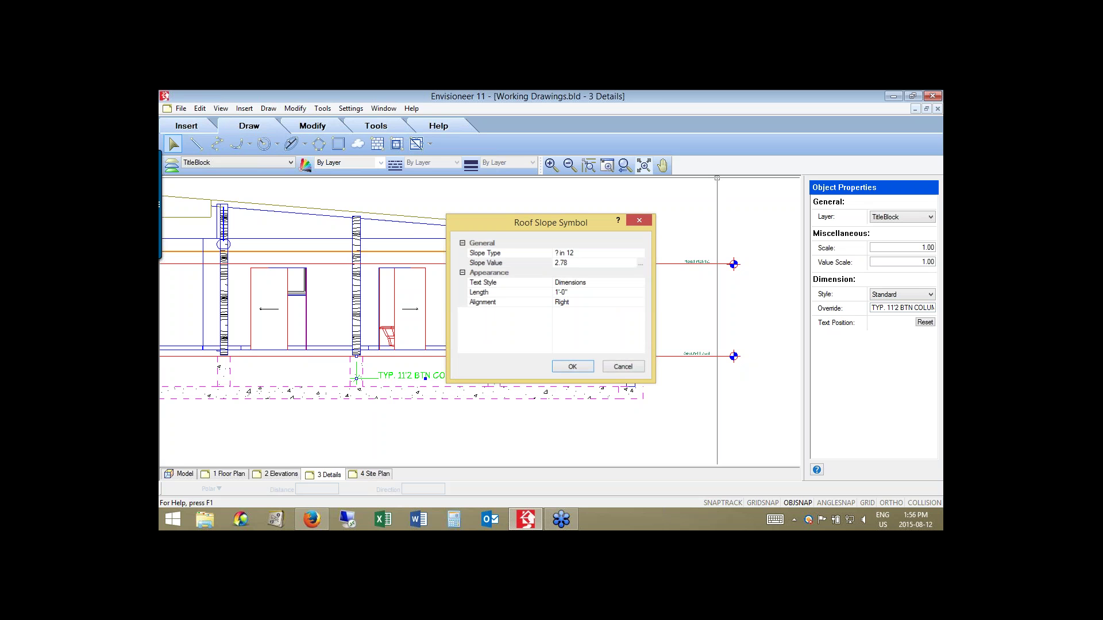
key(Return)
click(643, 236)
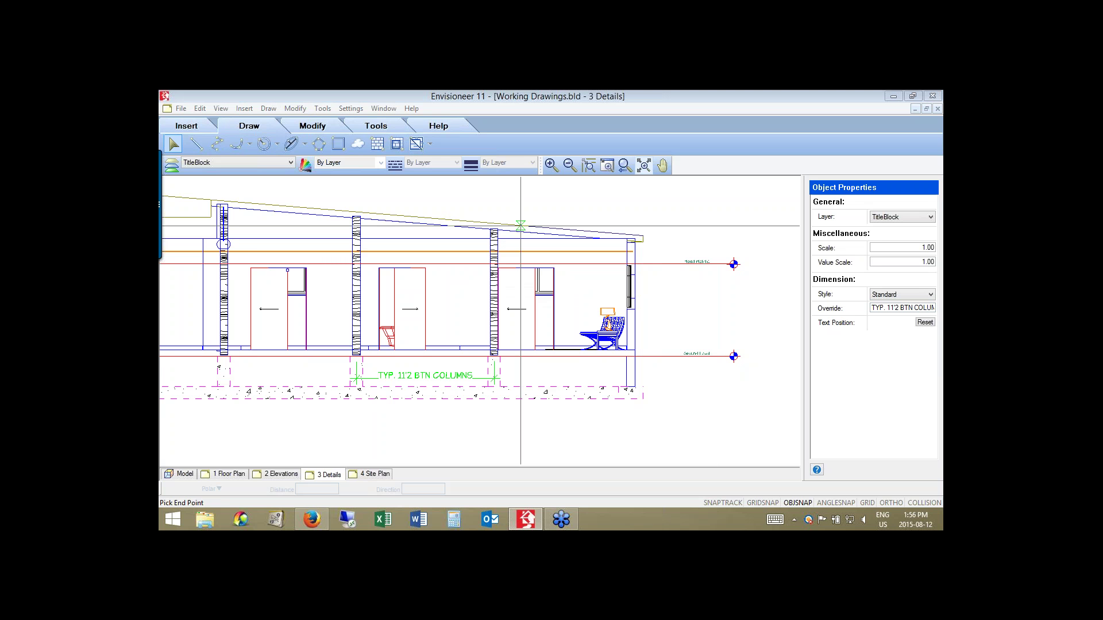
click(521, 226)
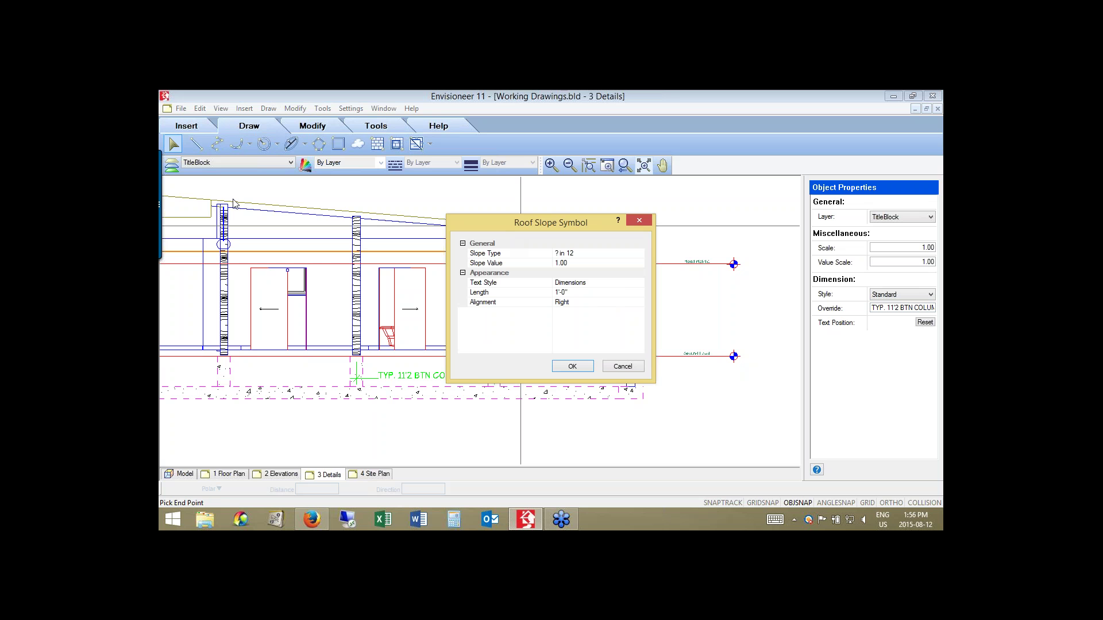
click(573, 367)
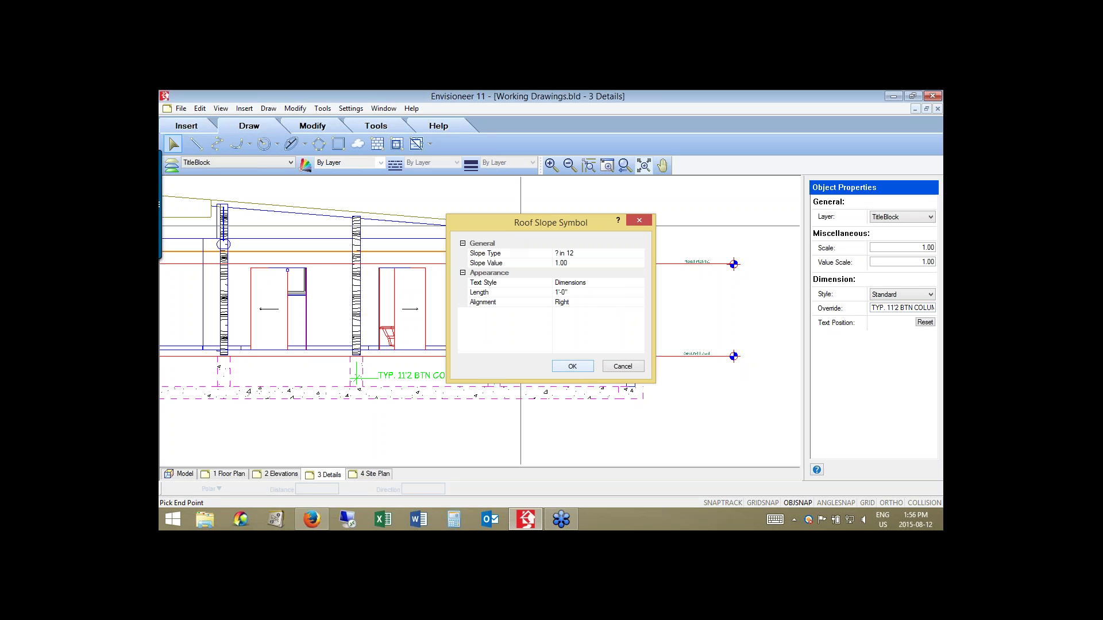
click(469, 218)
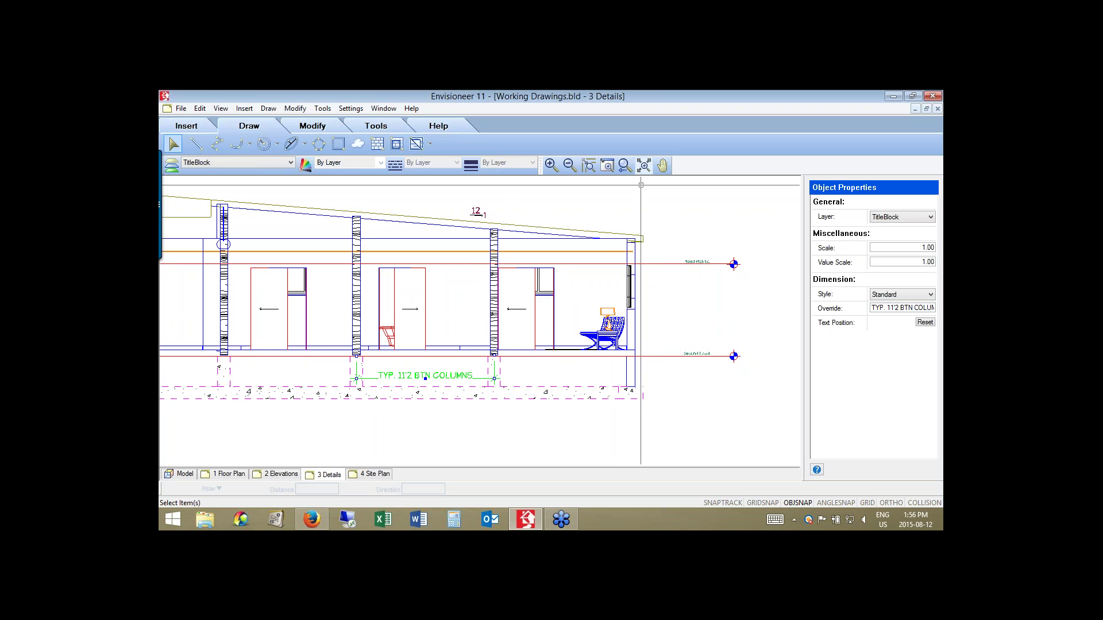
Redefine the inserted section view with a view filter that unlocks Ceilings and displays all elements, including the framing.
click(625, 166)
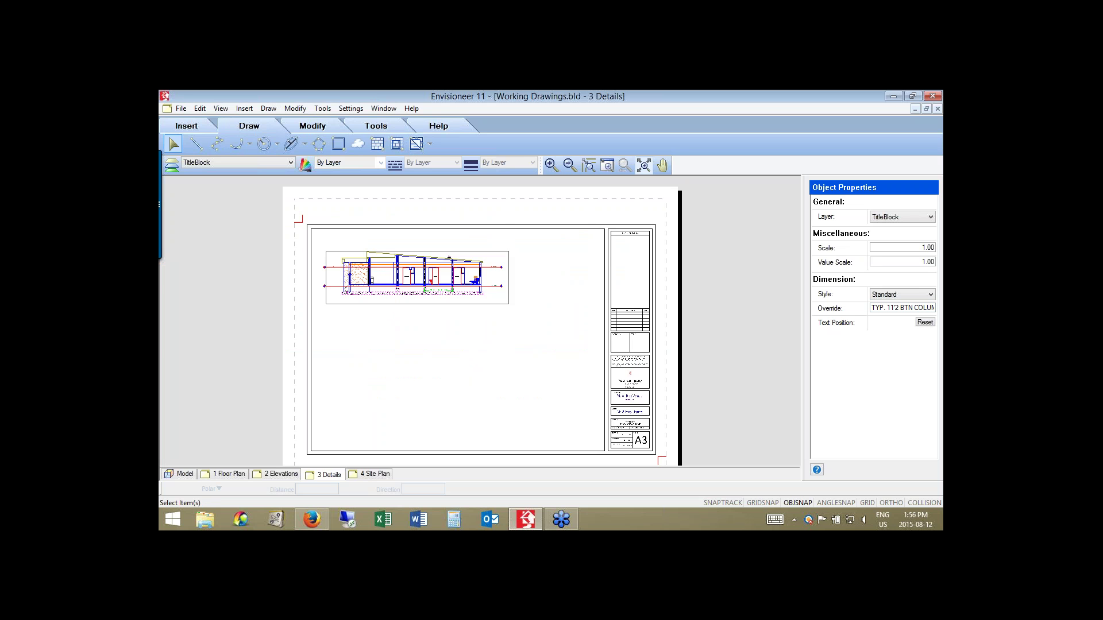
double_click(325, 307)
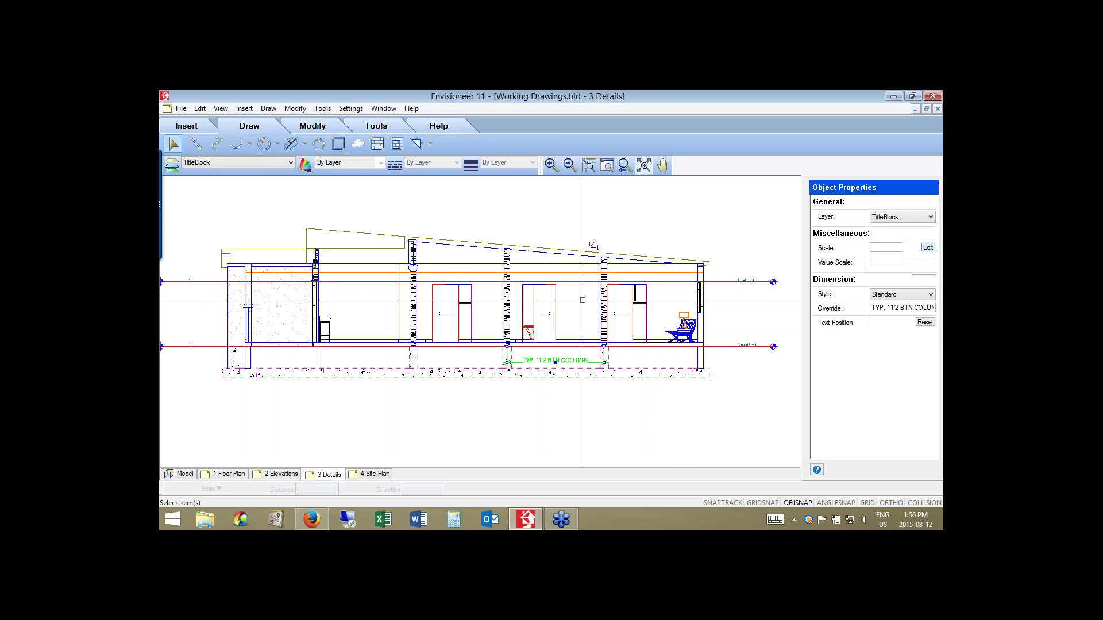
click(617, 256)
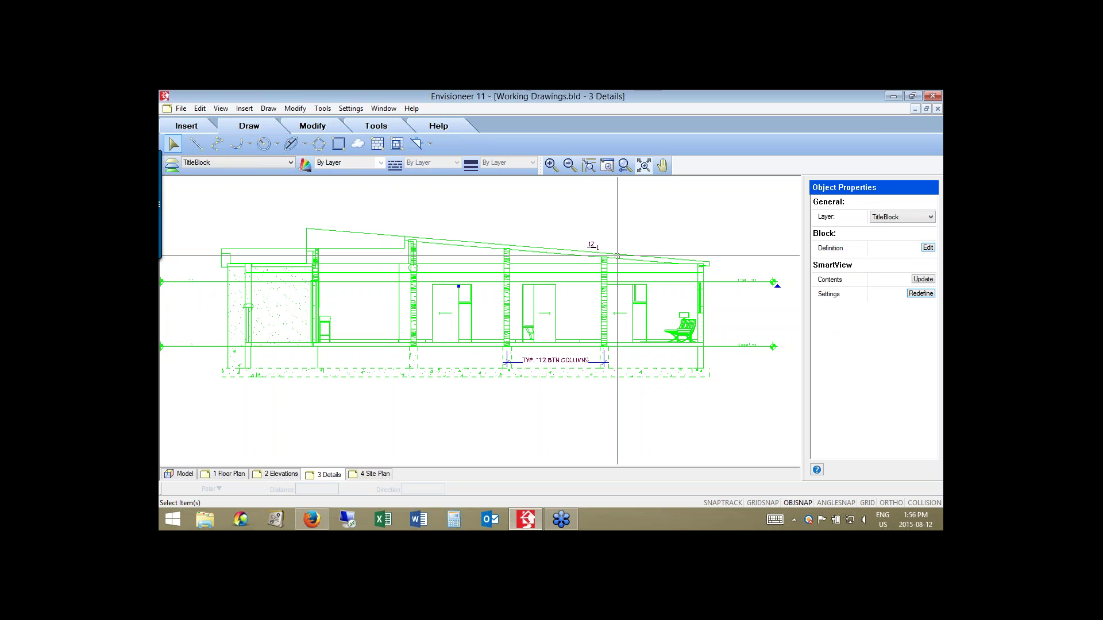
click(920, 294)
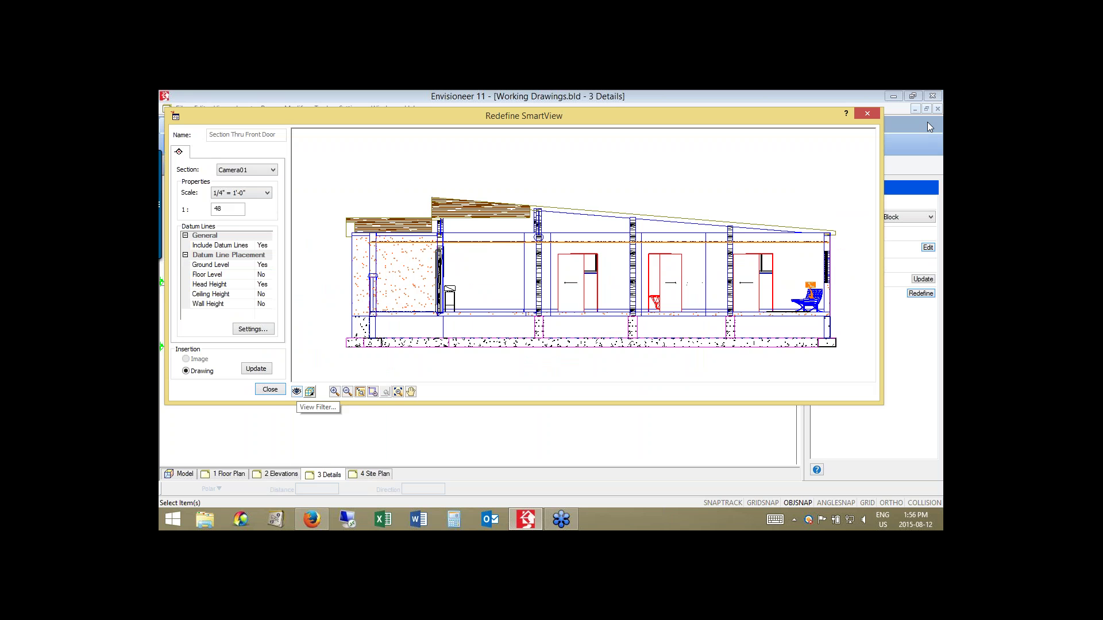
click(296, 391)
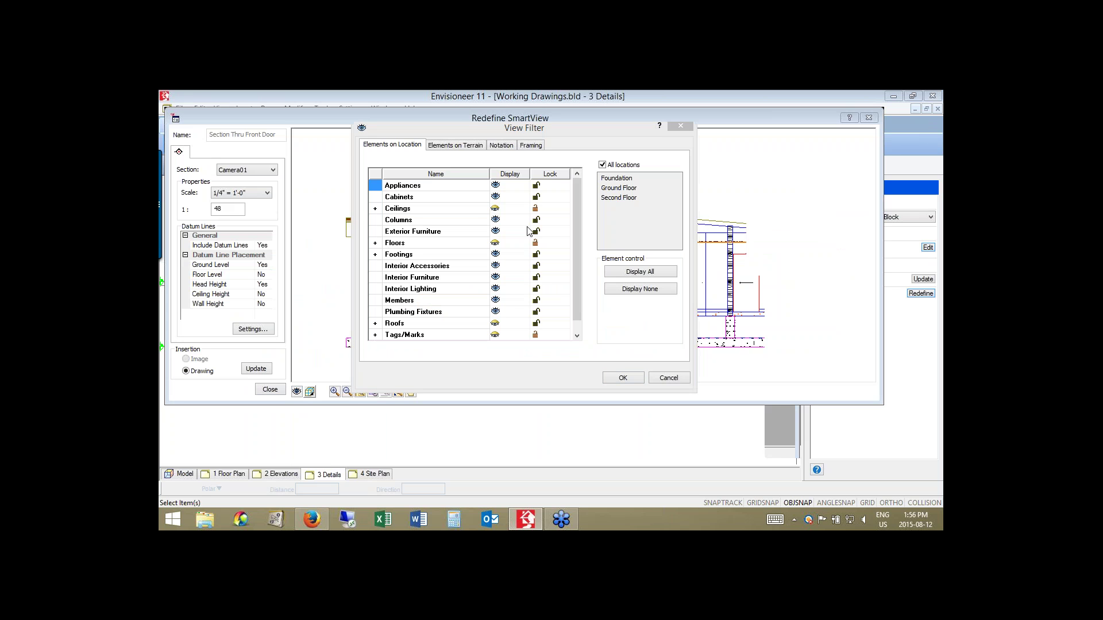
click(619, 277)
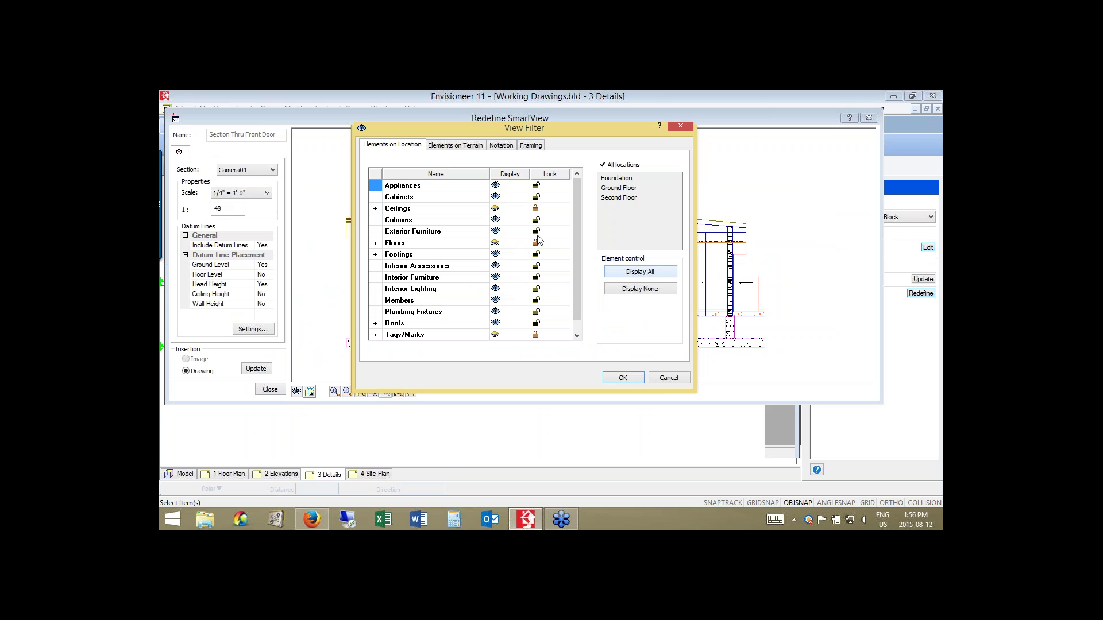
click(536, 208)
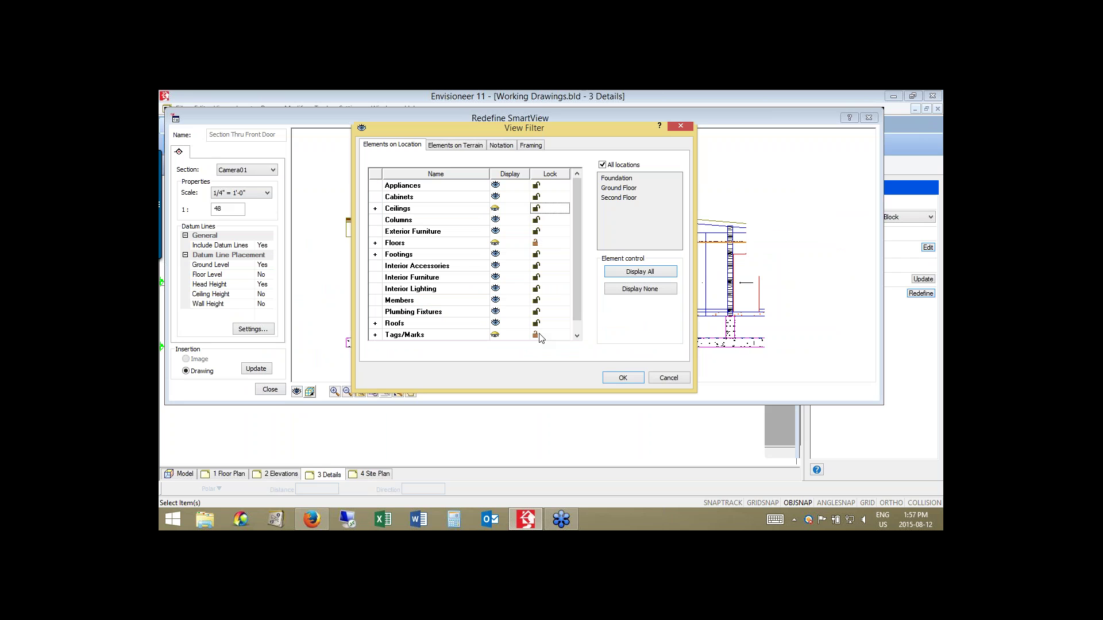
click(530, 330)
click(632, 271)
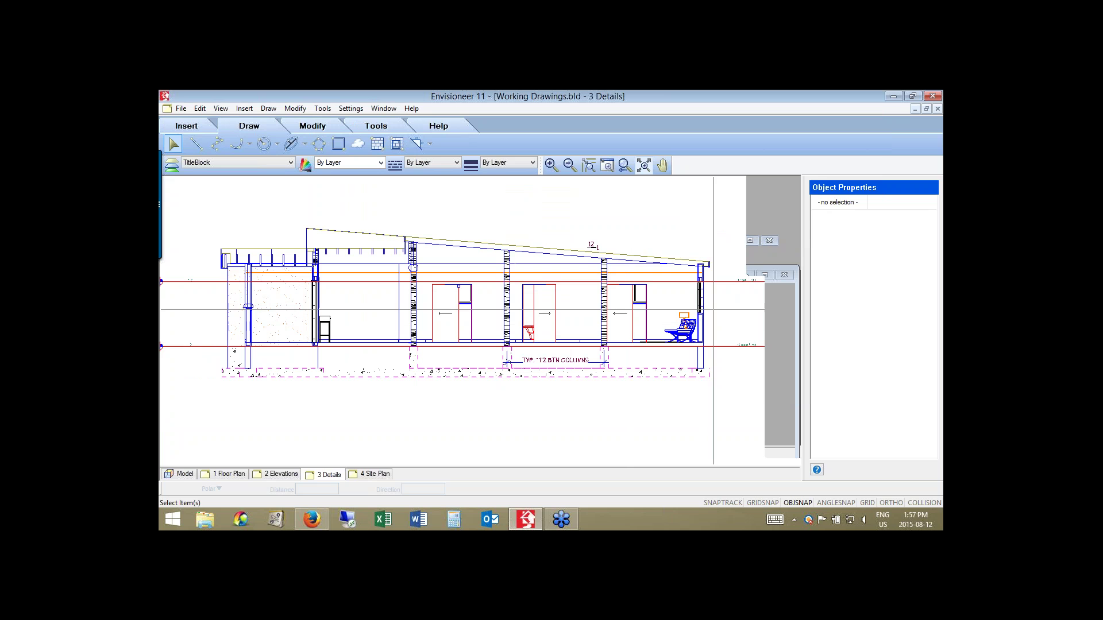
Fill the exterior wall cavity below the window, behind the lounge chair, with batt insulation across the full stud depth.
scroll(724, 322, up, 5)
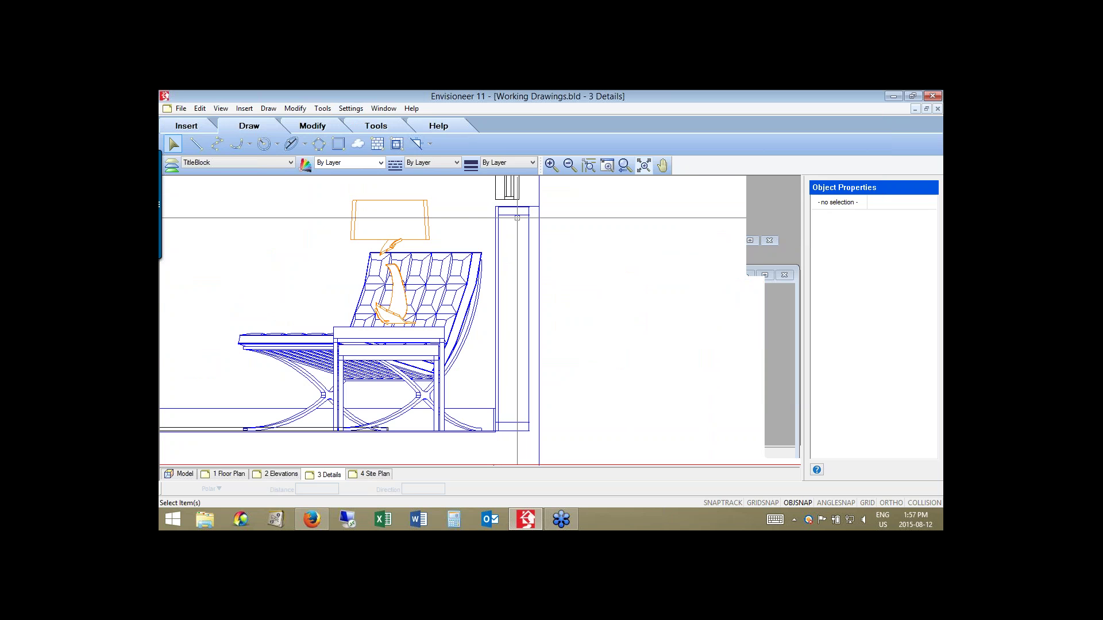
click(430, 144)
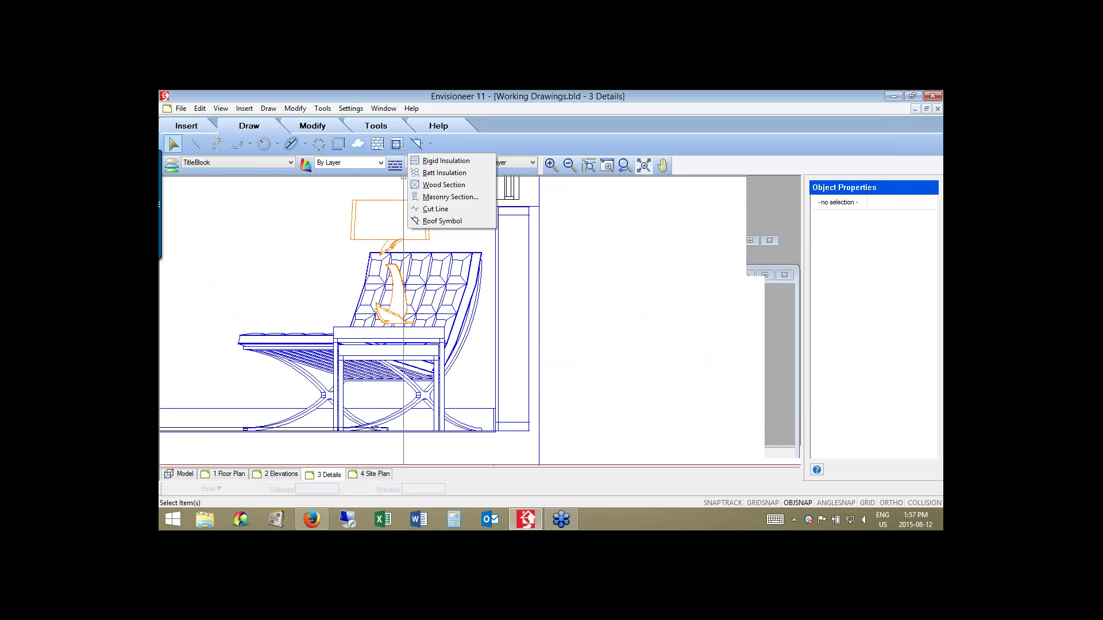
click(435, 173)
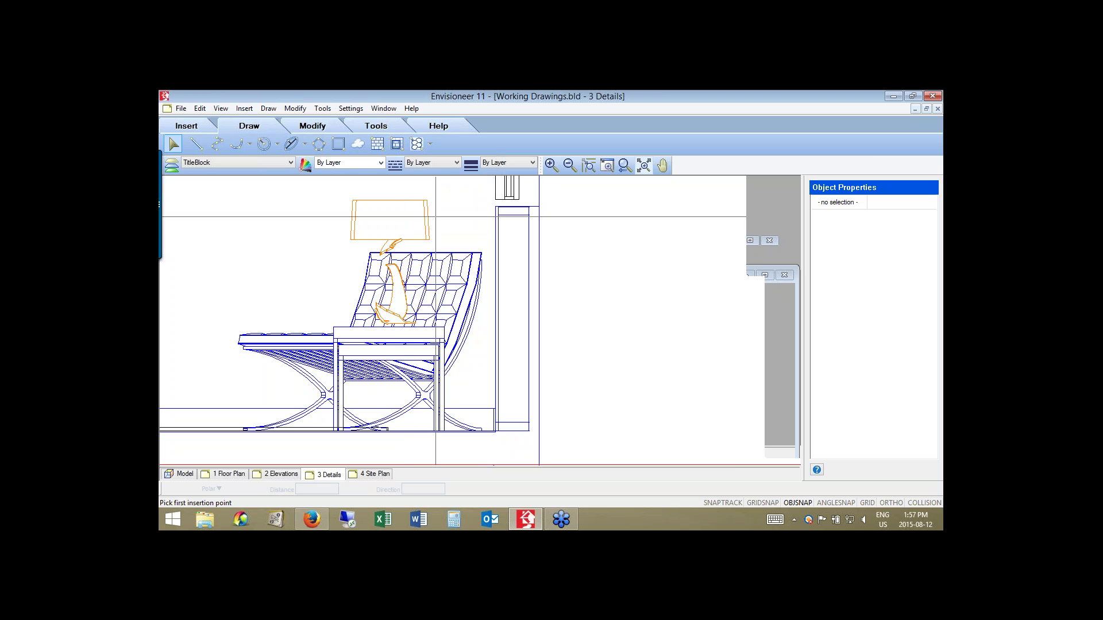
click(498, 422)
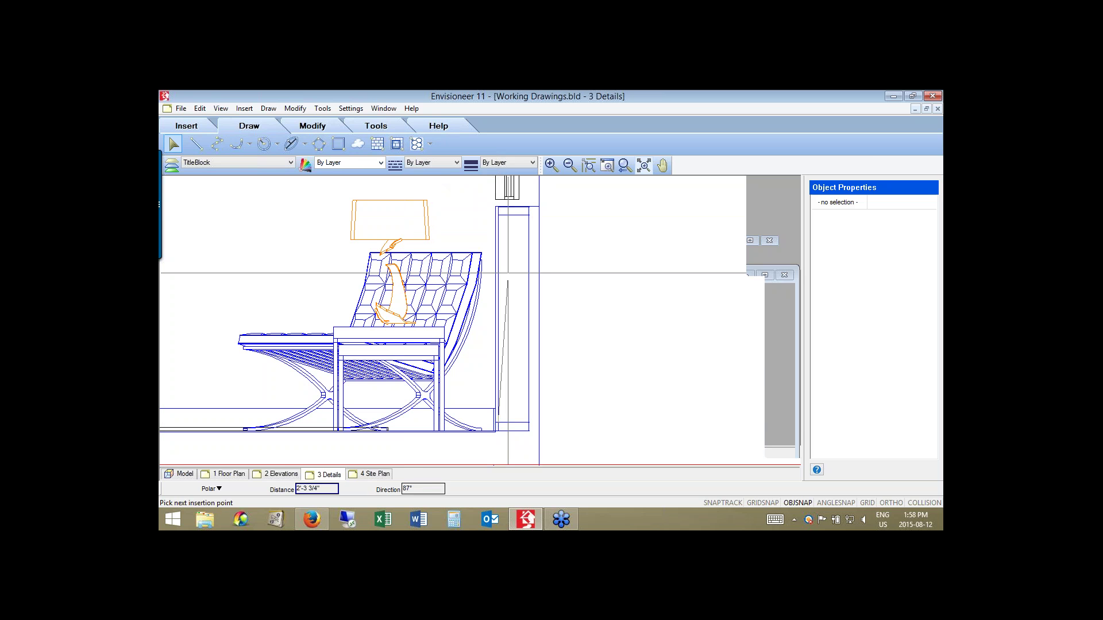
click(498, 215)
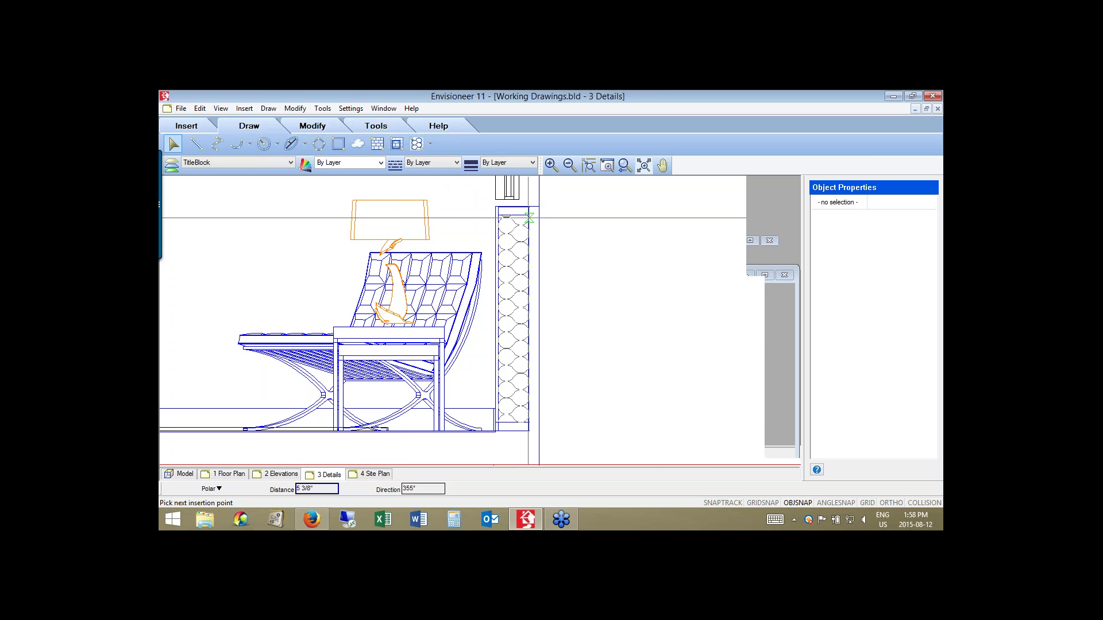
click(529, 218)
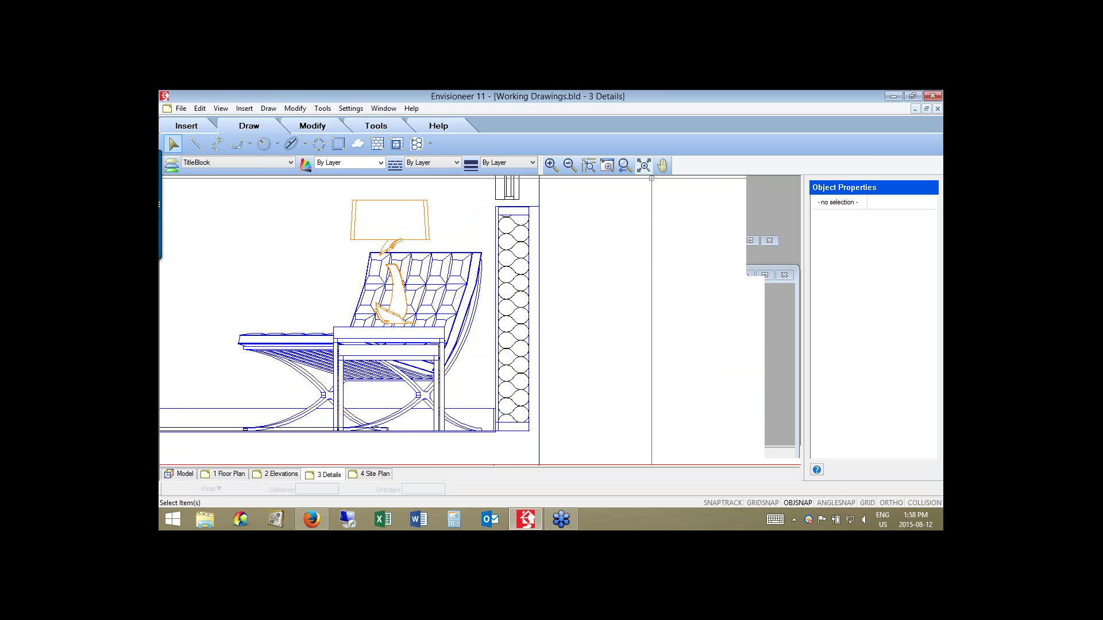
Fill the same wall's cavity above the window header, up to the top plate, with batt insulation.
scroll(622, 222, down, 5)
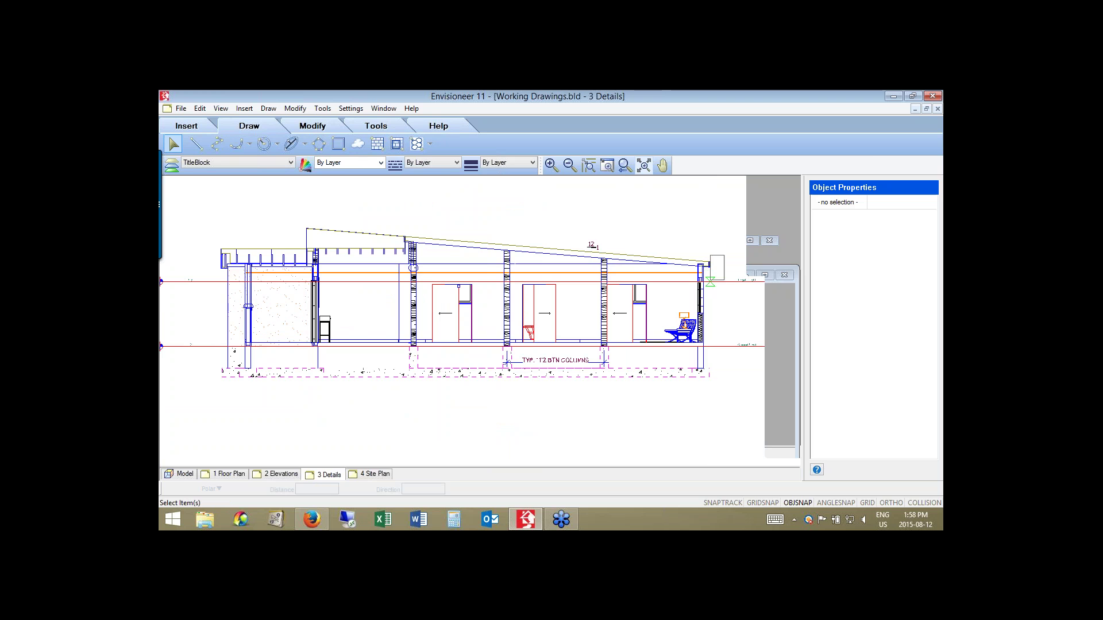
scroll(711, 281, up, 5)
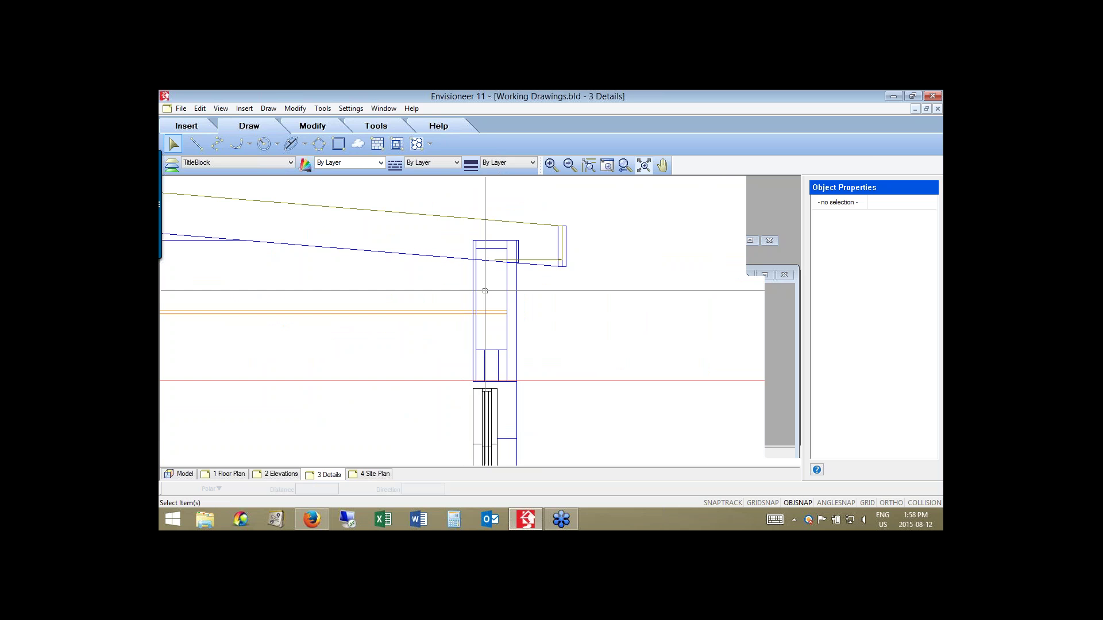
click(431, 148)
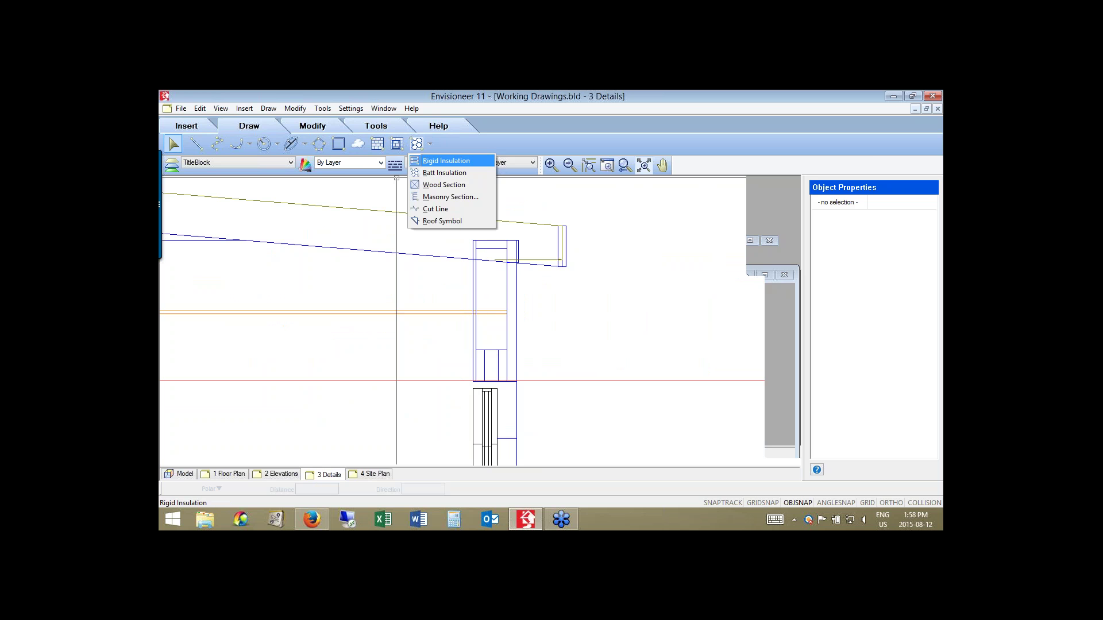
click(444, 172)
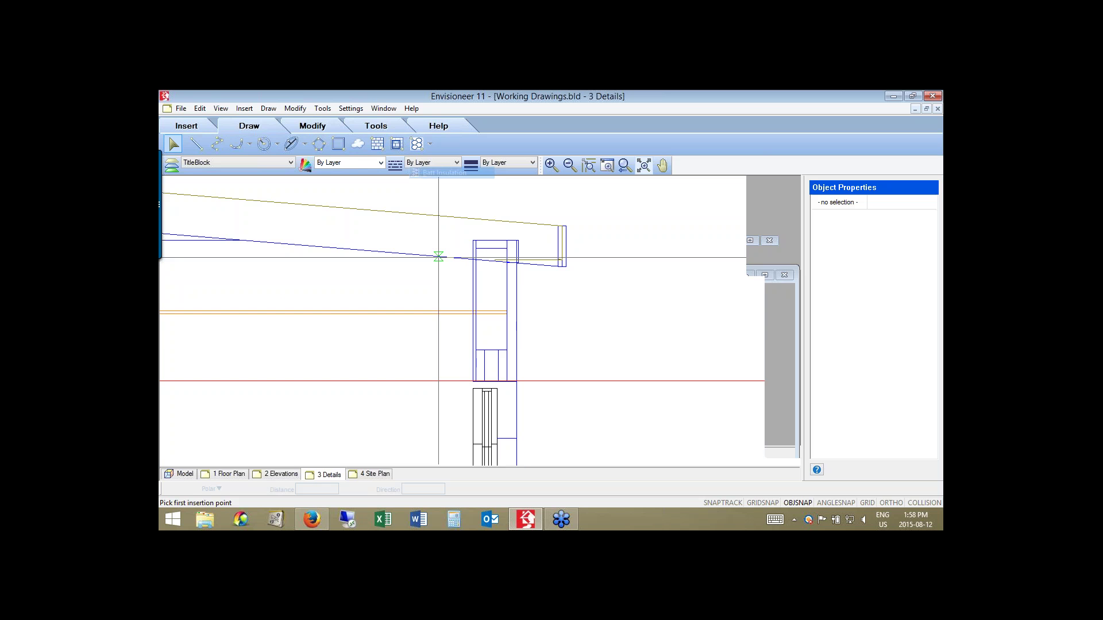
click(476, 350)
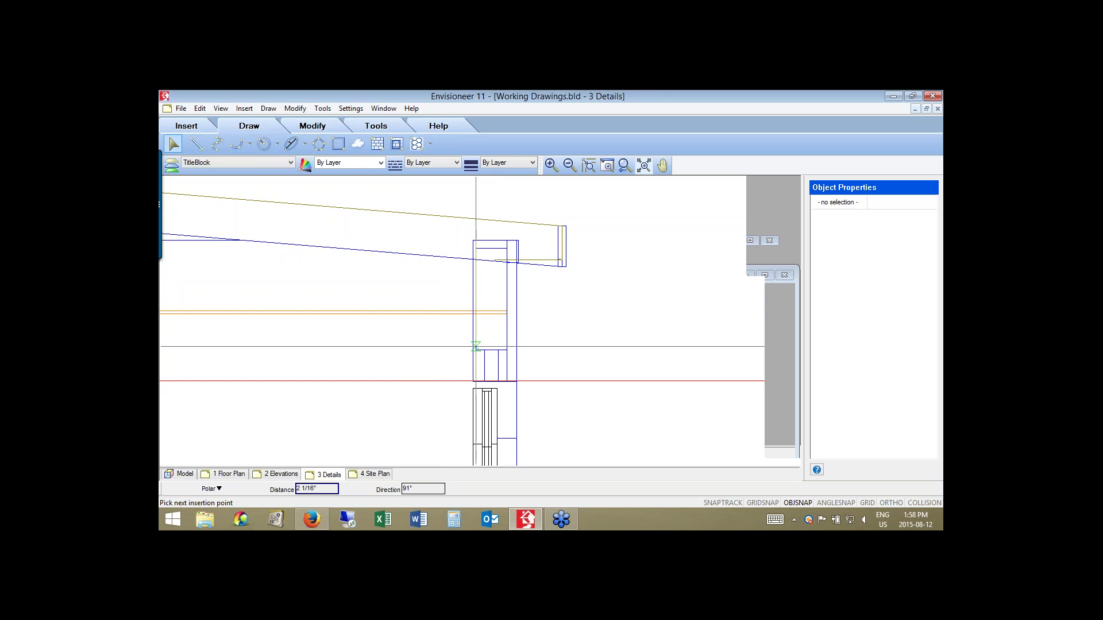
click(476, 248)
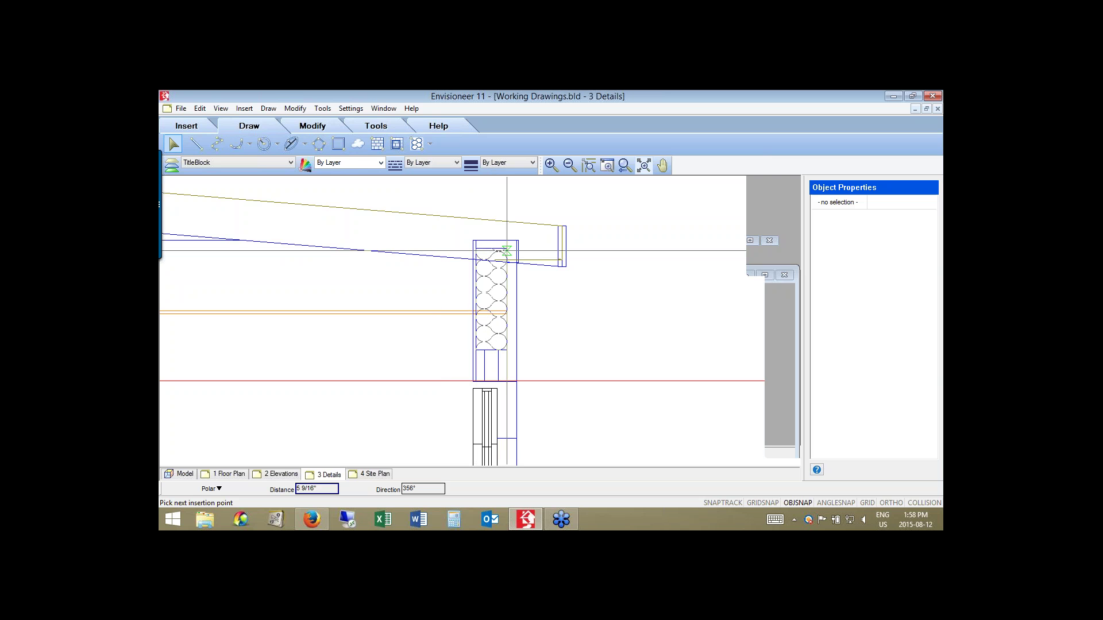
click(507, 251)
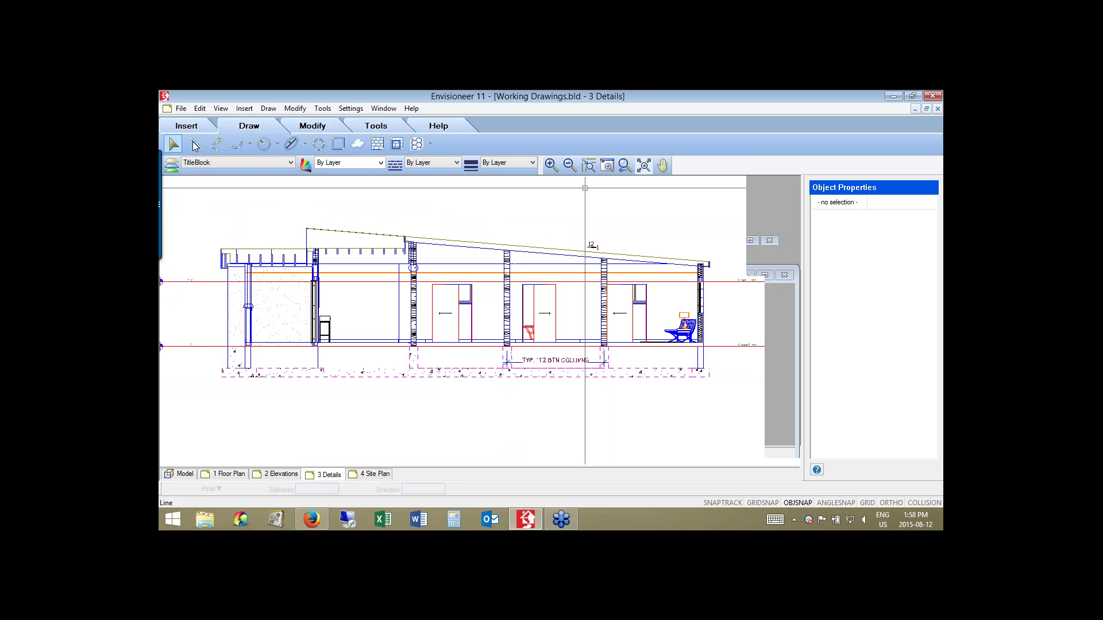
Start defining a new SmartView from the Section Thru Front Door1 section.
scroll(214, 147, up, 1)
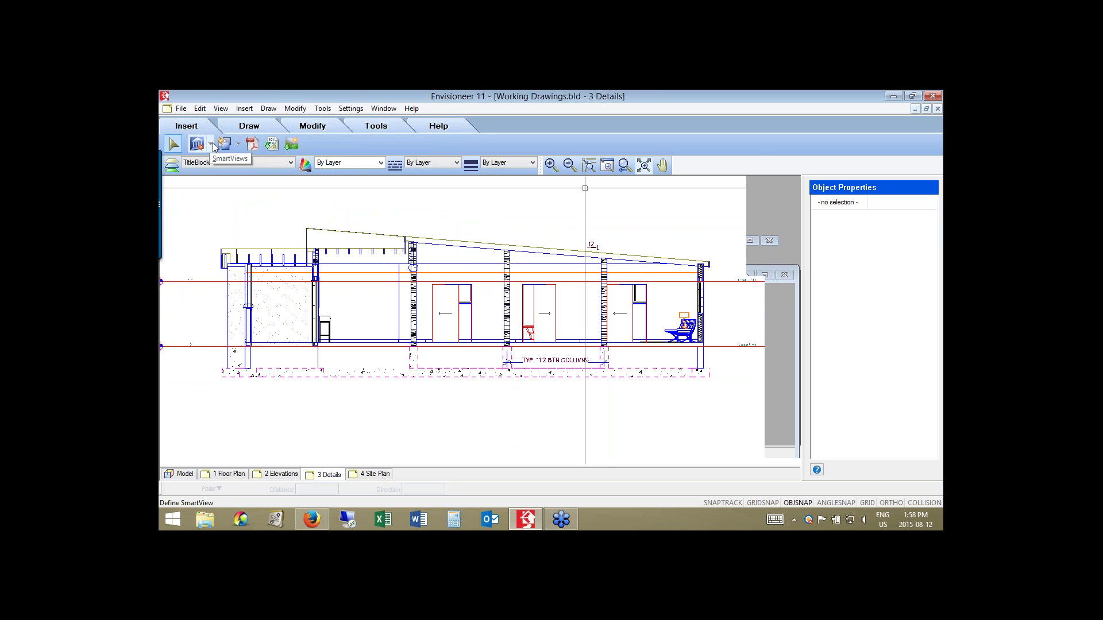
click(212, 145)
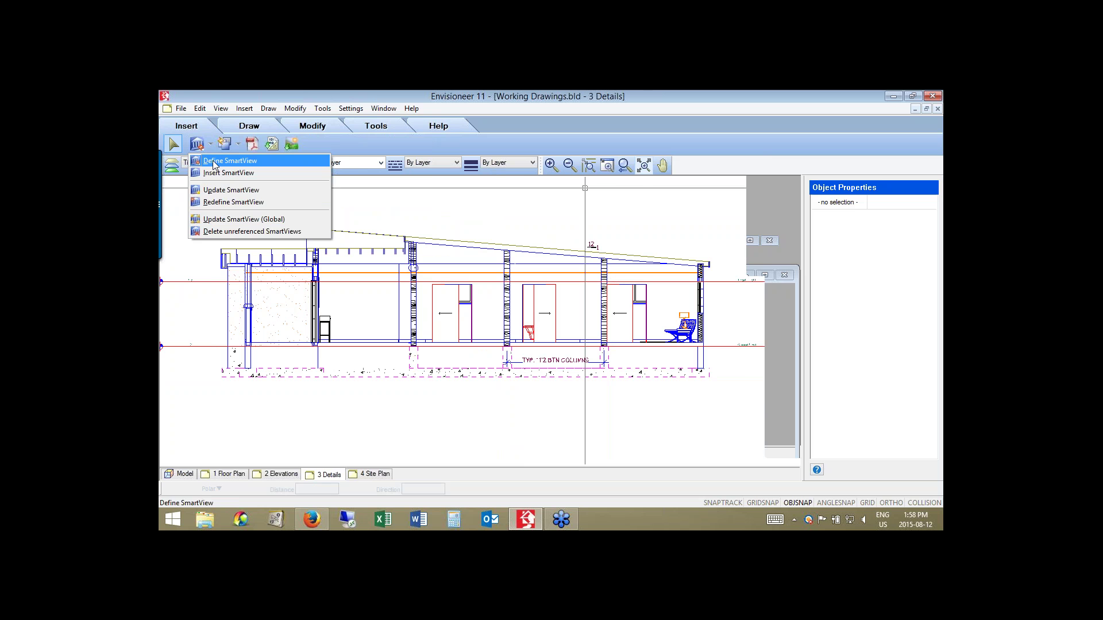
click(214, 163)
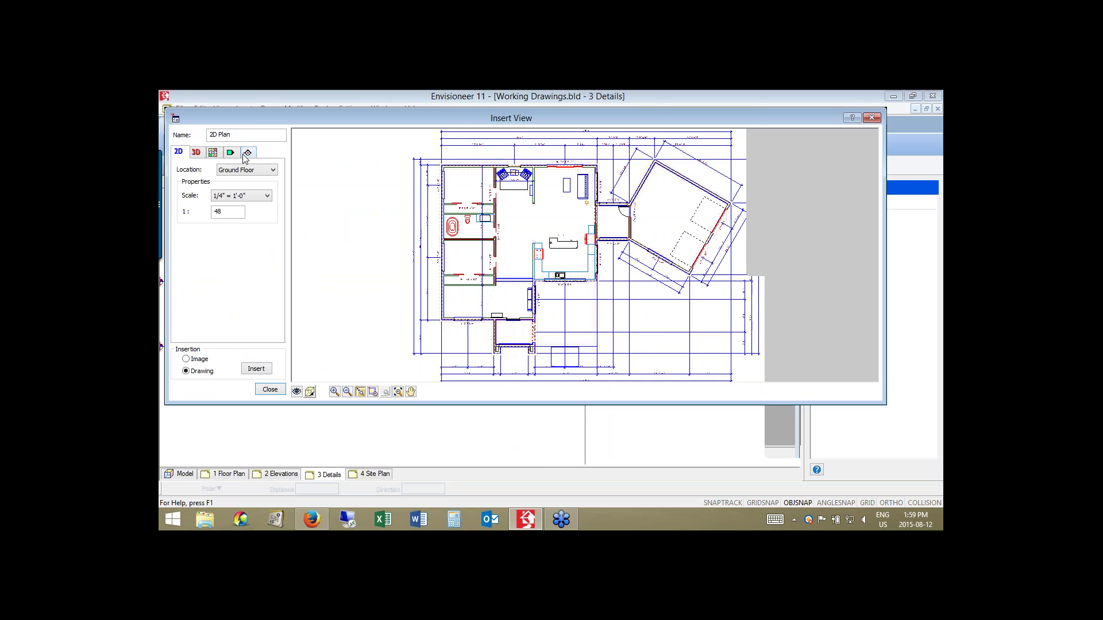
click(247, 153)
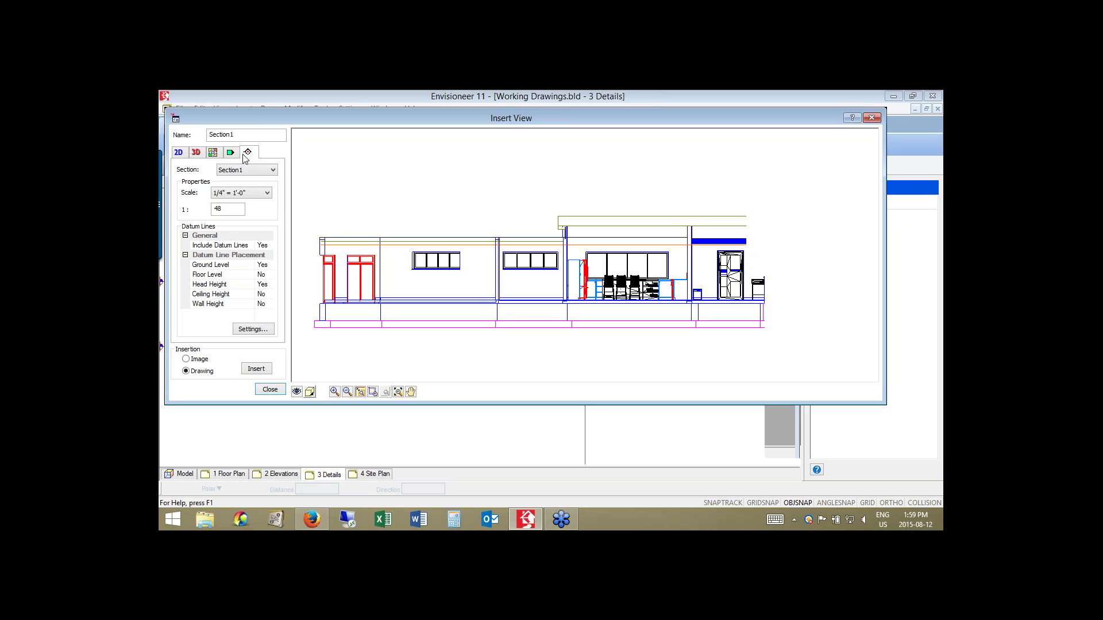
click(246, 172)
click(247, 197)
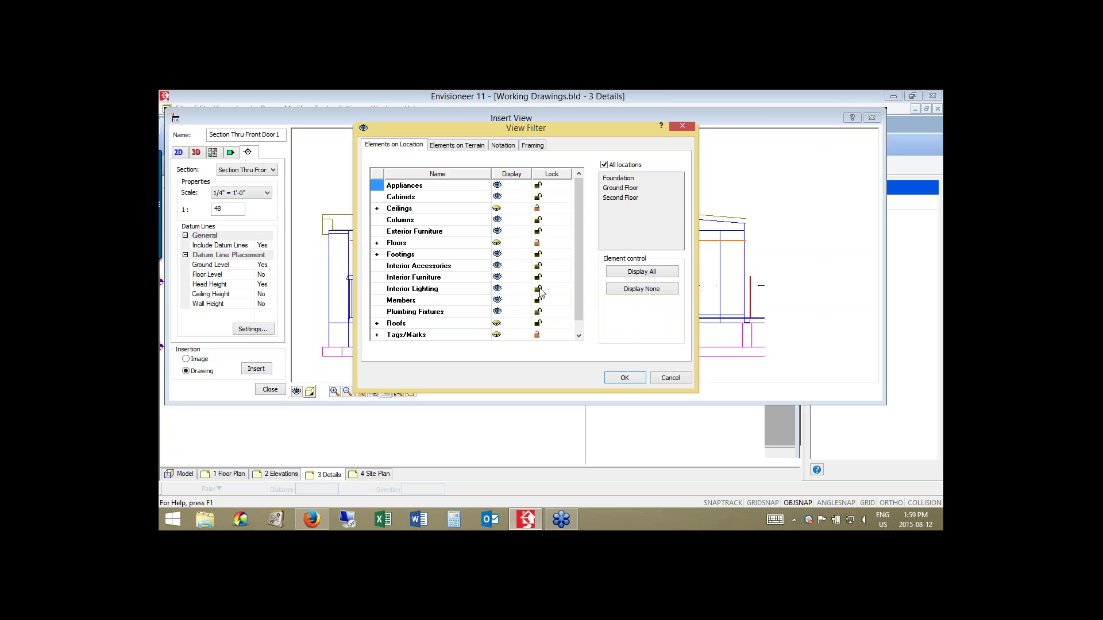
Unlock Ceilings, Floors and Tags/Marks in the new view's filter and display all elements.
click(537, 208)
click(537, 243)
click(538, 335)
click(638, 274)
click(578, 336)
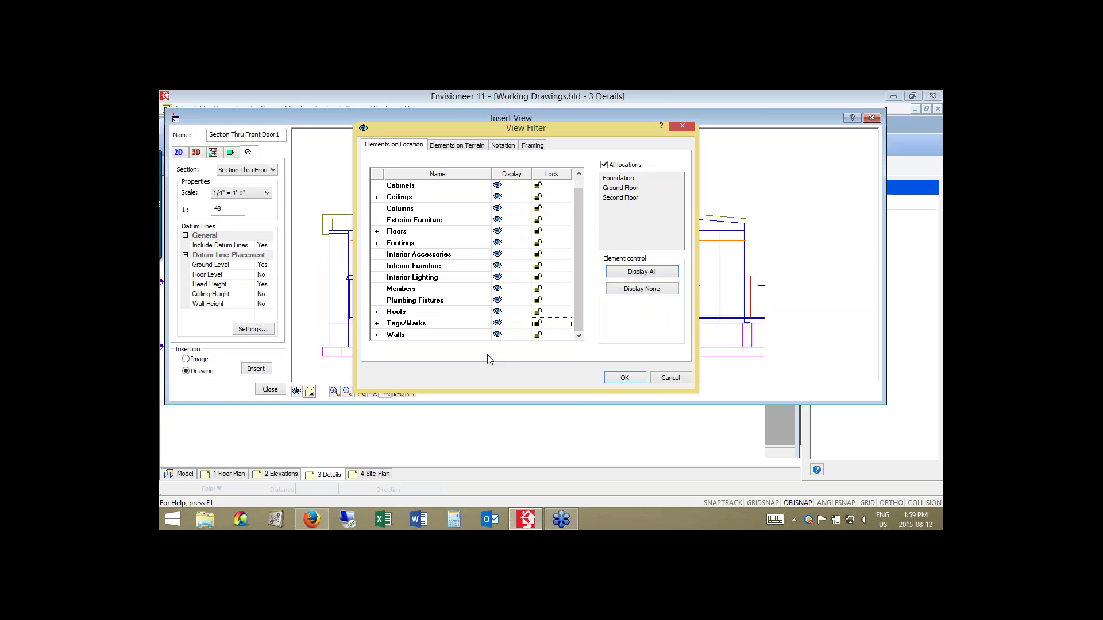
key(Return)
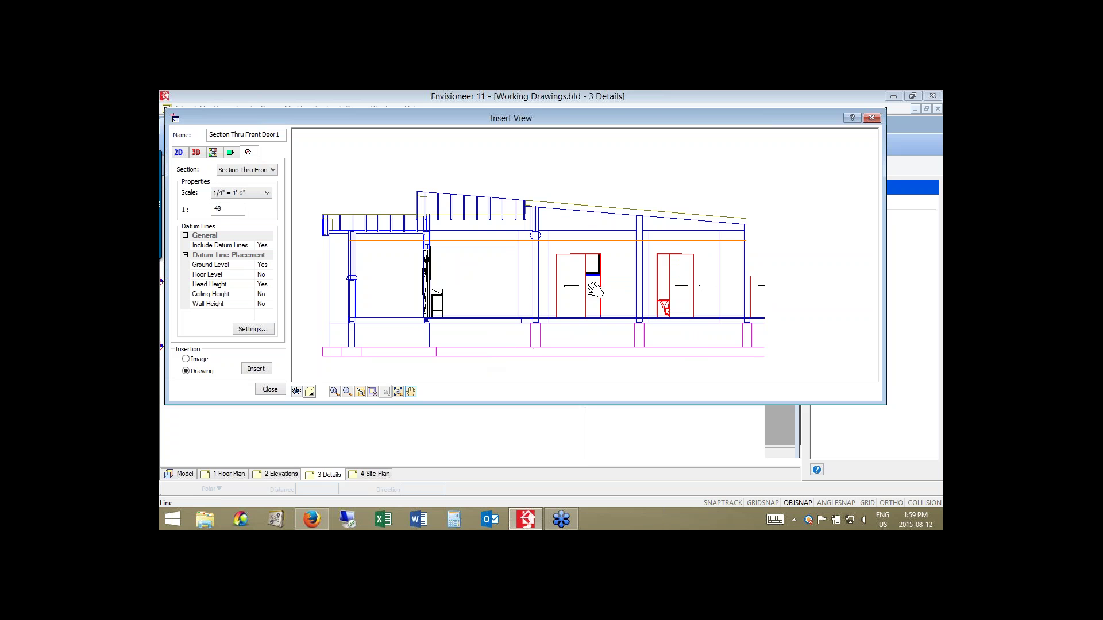
Frame the preview on the exterior wall and footing beside the lounge chair, and hide Interior Furniture in the view filter.
mouse_move(594, 290)
mouse_down()
mouse_move(445, 297)
mouse_move(553, 311)
mouse_move(527, 310)
mouse_up()
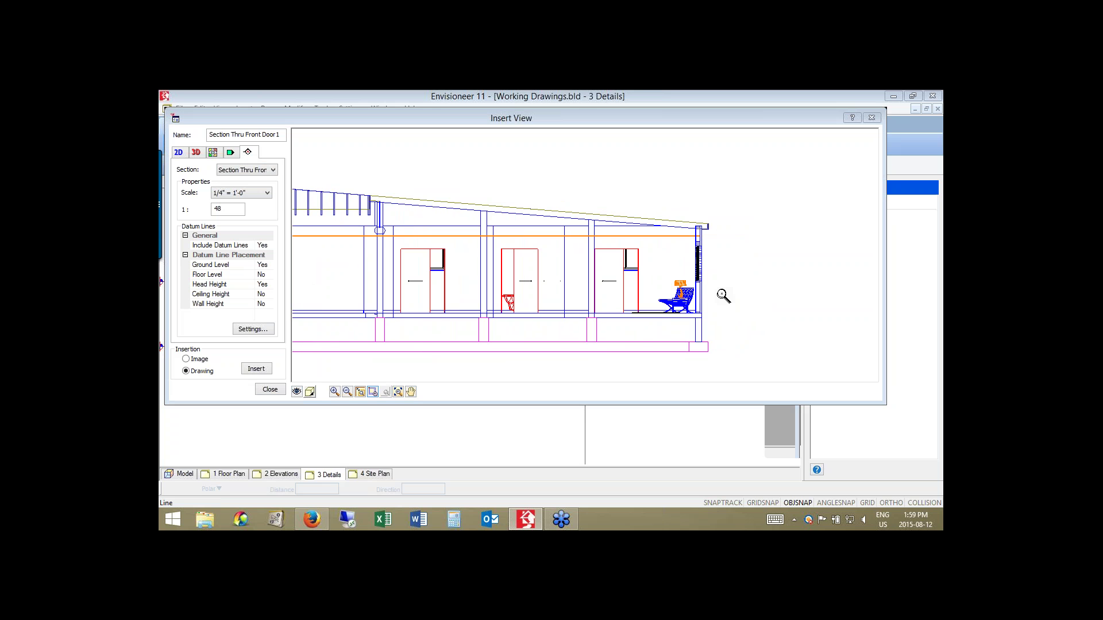
drag(726, 343, 576, 216)
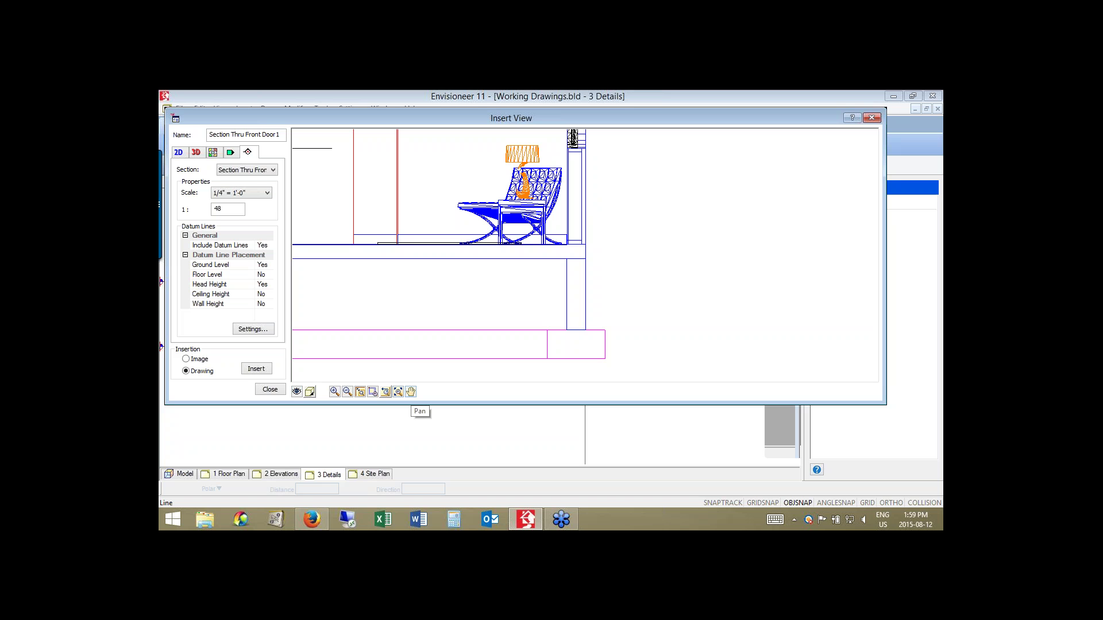
click(411, 392)
drag(534, 290, 287, 299)
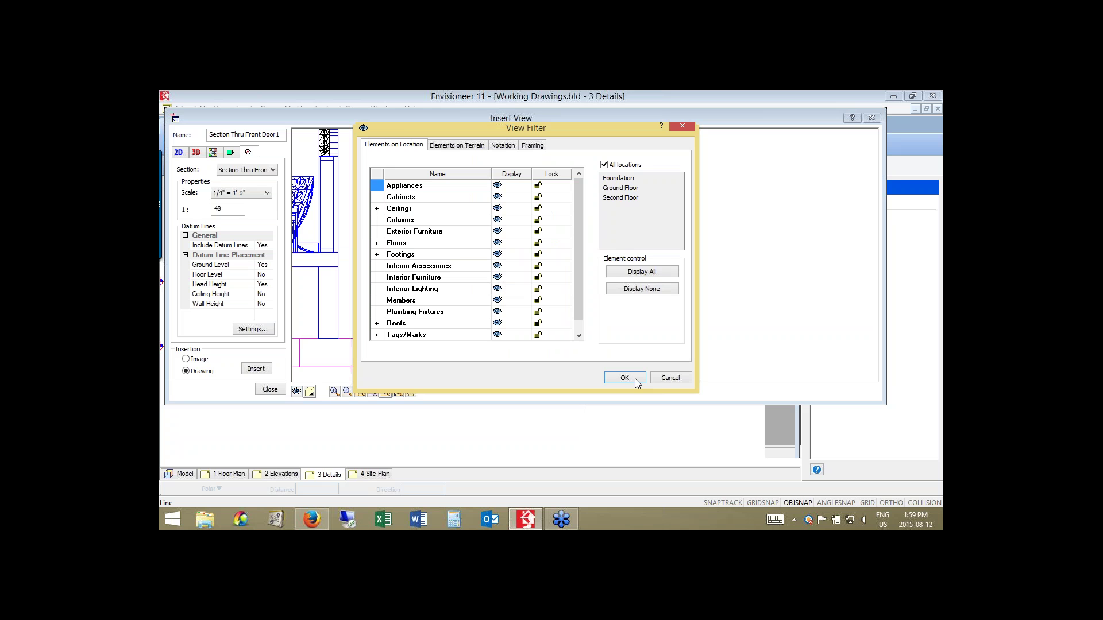
click(497, 277)
key(Return)
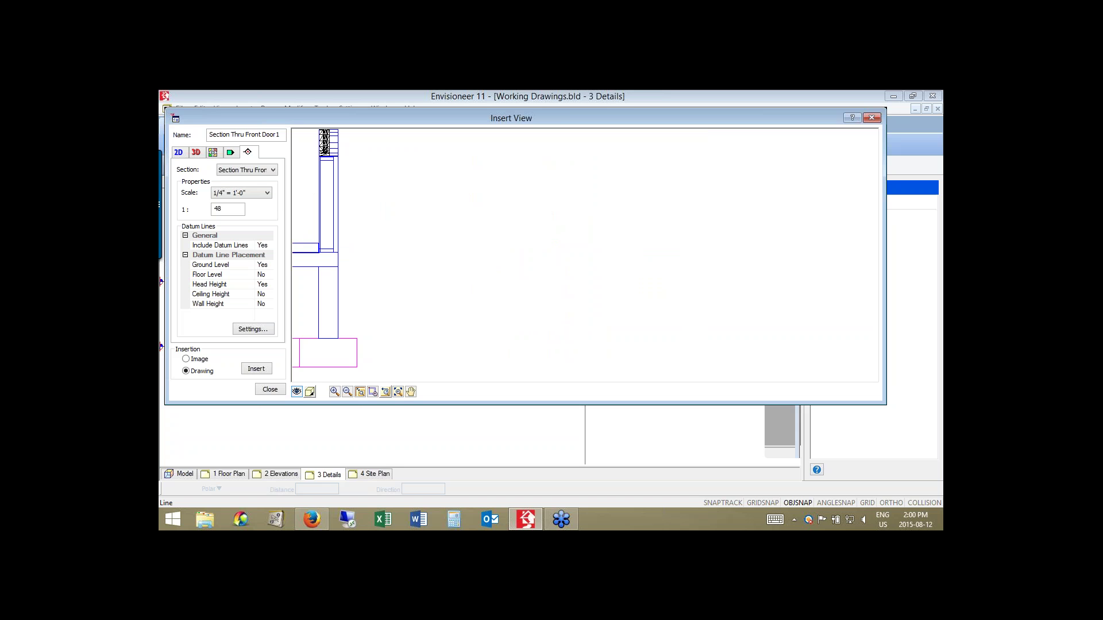
Show material patterns in the wall section preview and set its scale to 1/2" = 1'-0".
click(310, 392)
click(325, 454)
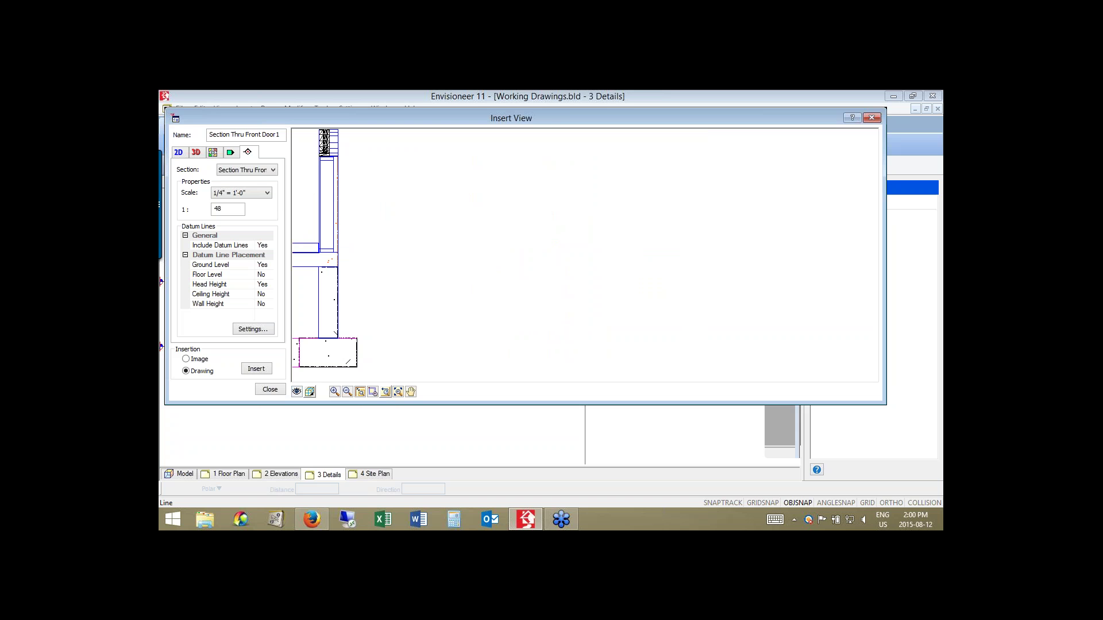
click(267, 193)
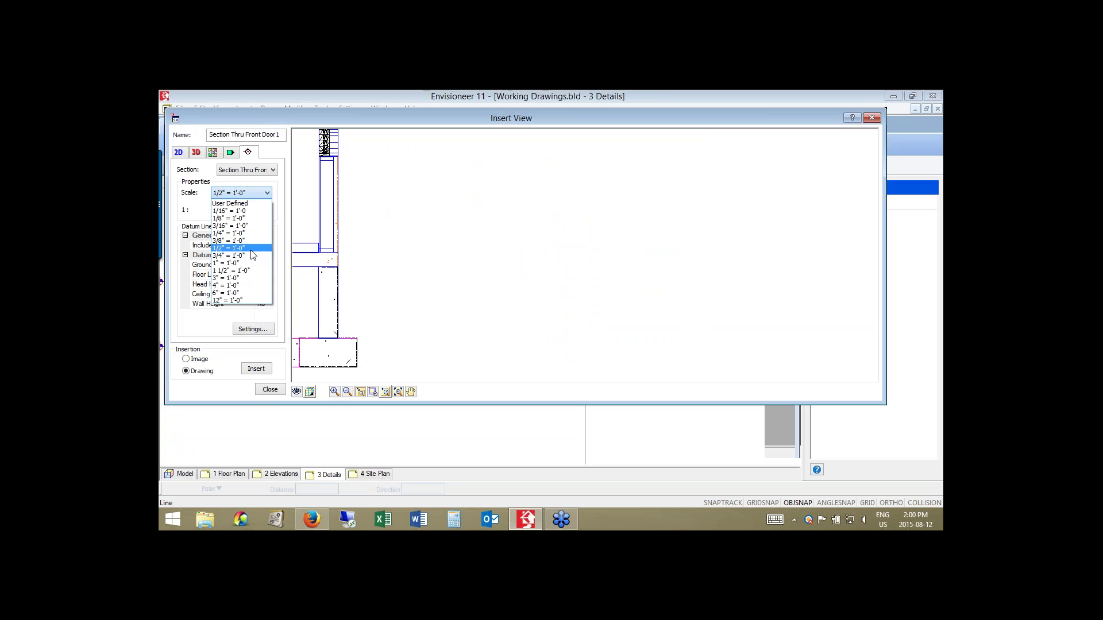
click(251, 252)
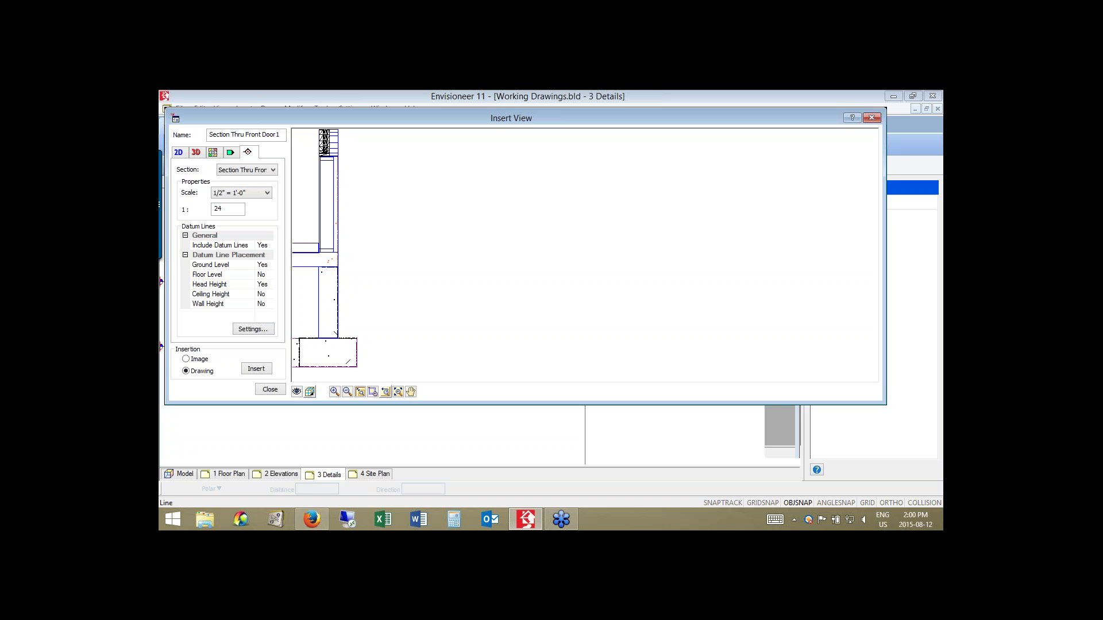
Insert the cropped wall and footing section as a drawing in the empty area beyond the chair end of the full section.
drag(627, 289, 498, 293)
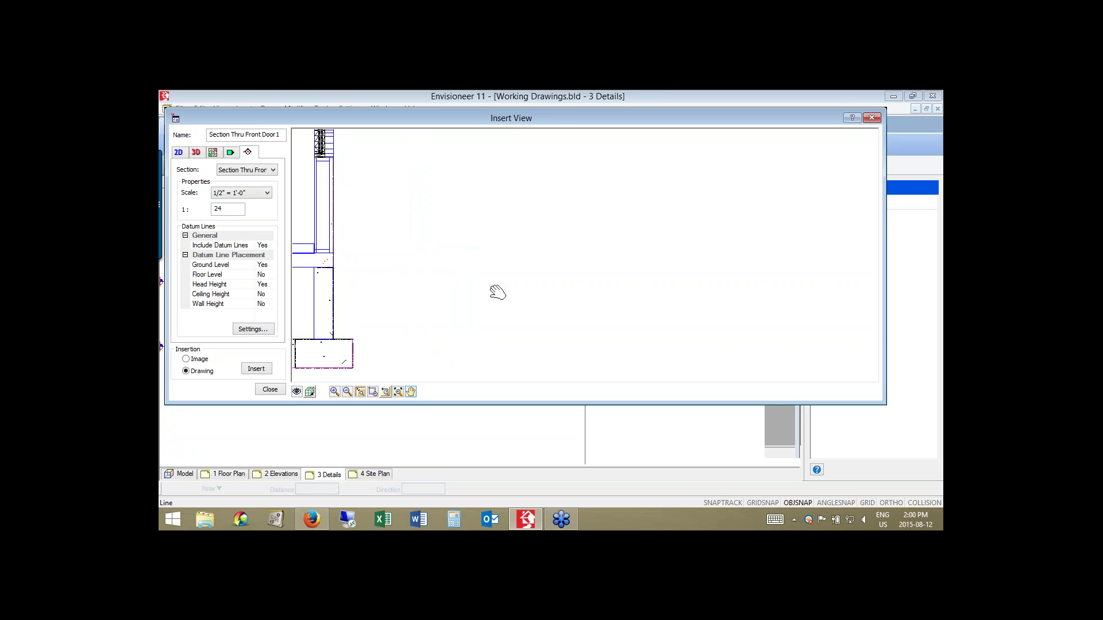
right_click(498, 292)
key(Escape)
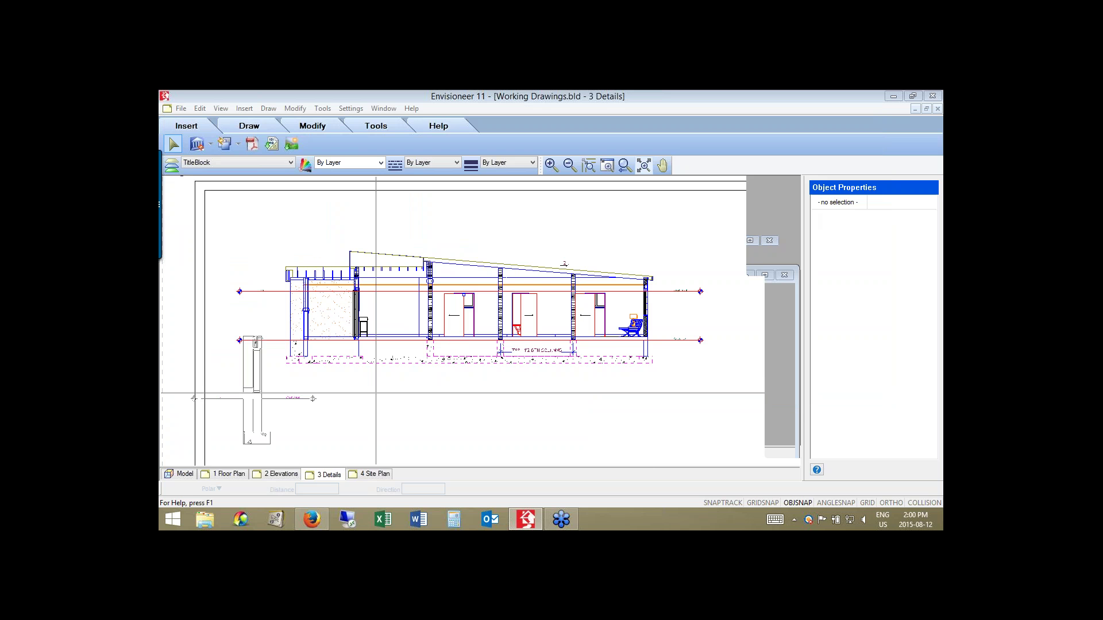
click(570, 166)
click(569, 165)
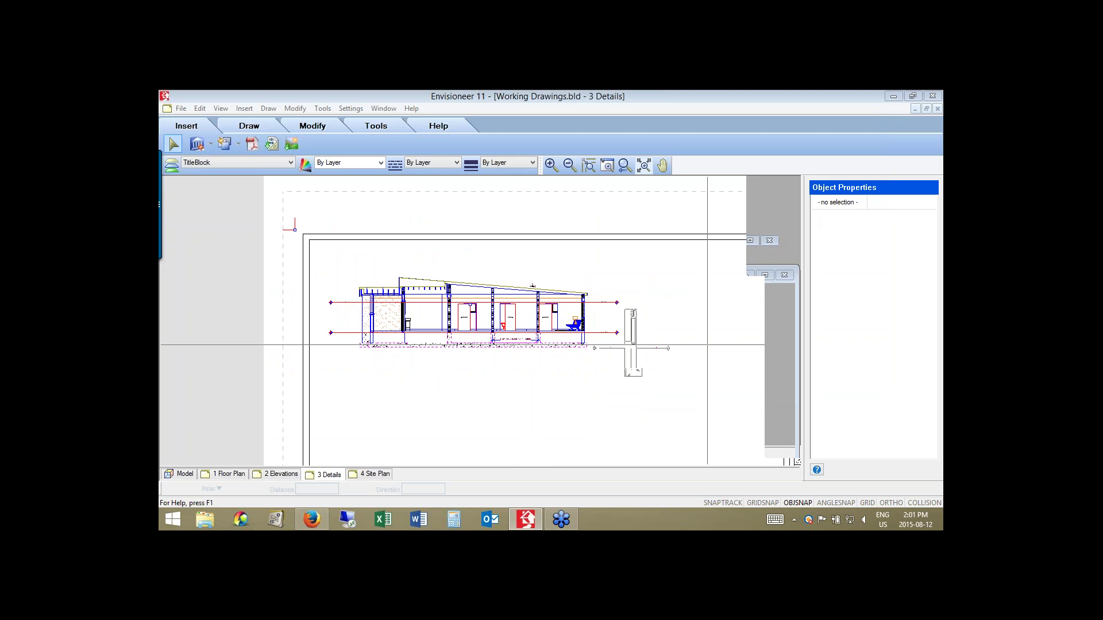
click(683, 320)
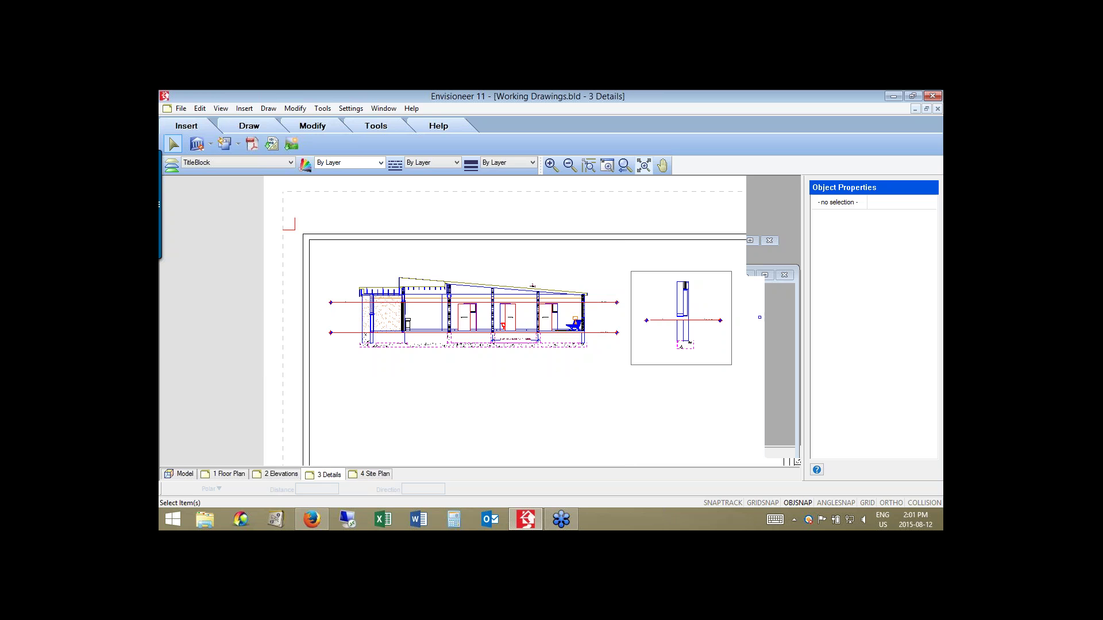
Draw a circle around the exterior wall footing beside the lounge chair in the full section.
scroll(716, 317, up, 3)
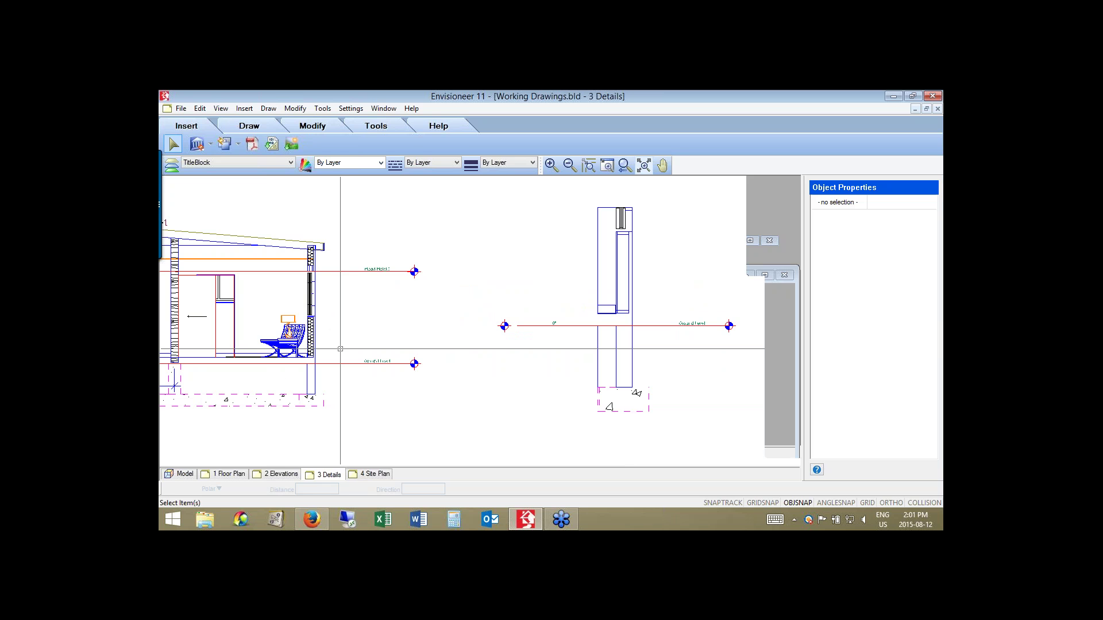
click(250, 126)
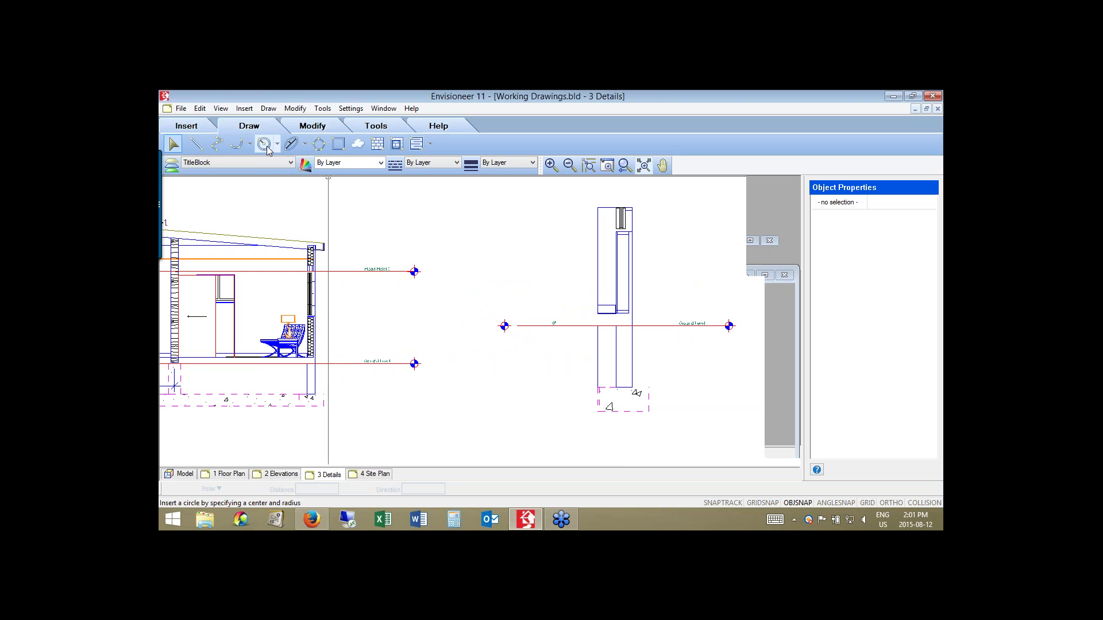
click(266, 145)
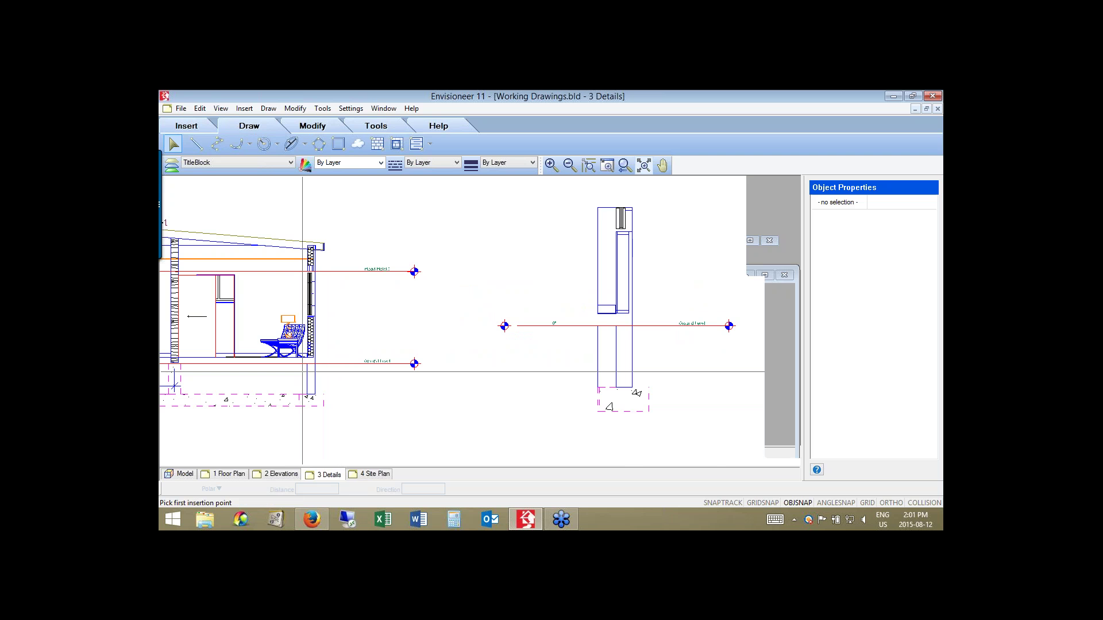
click(309, 374)
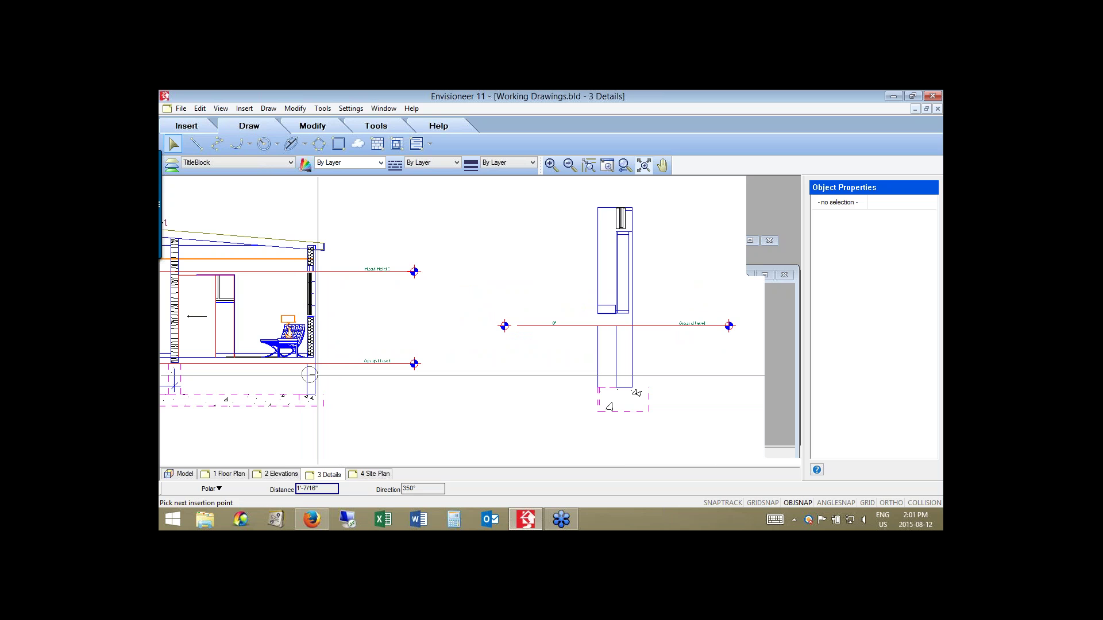
click(342, 394)
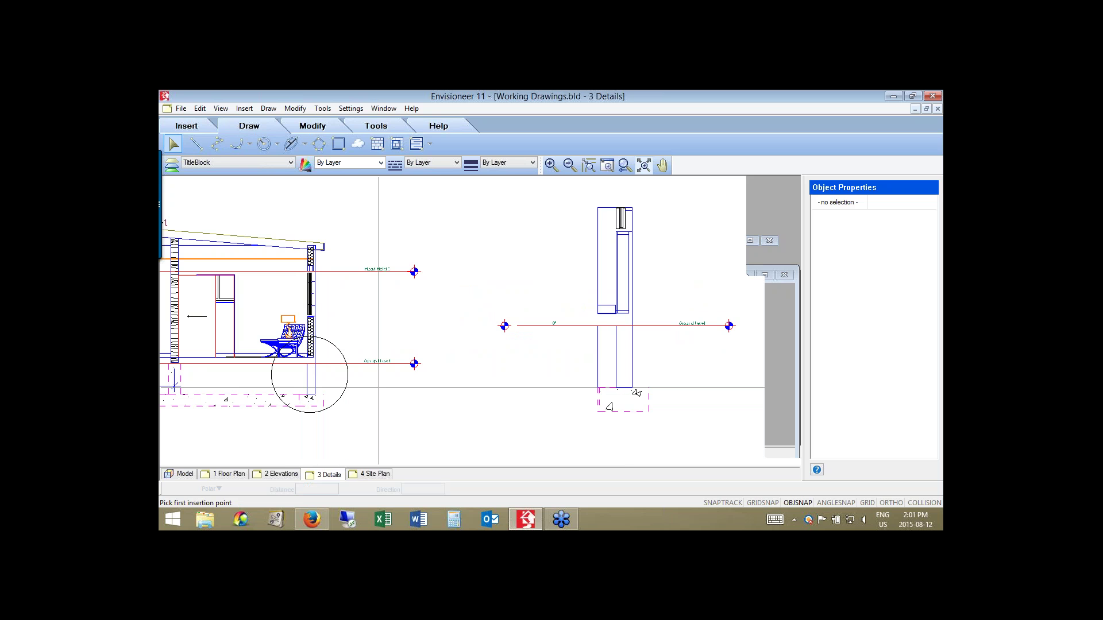
With Ortho on, draw a horizontal connector line from the footing circle towards the enlarged section, and draw a large circle around that section.
click(339, 348)
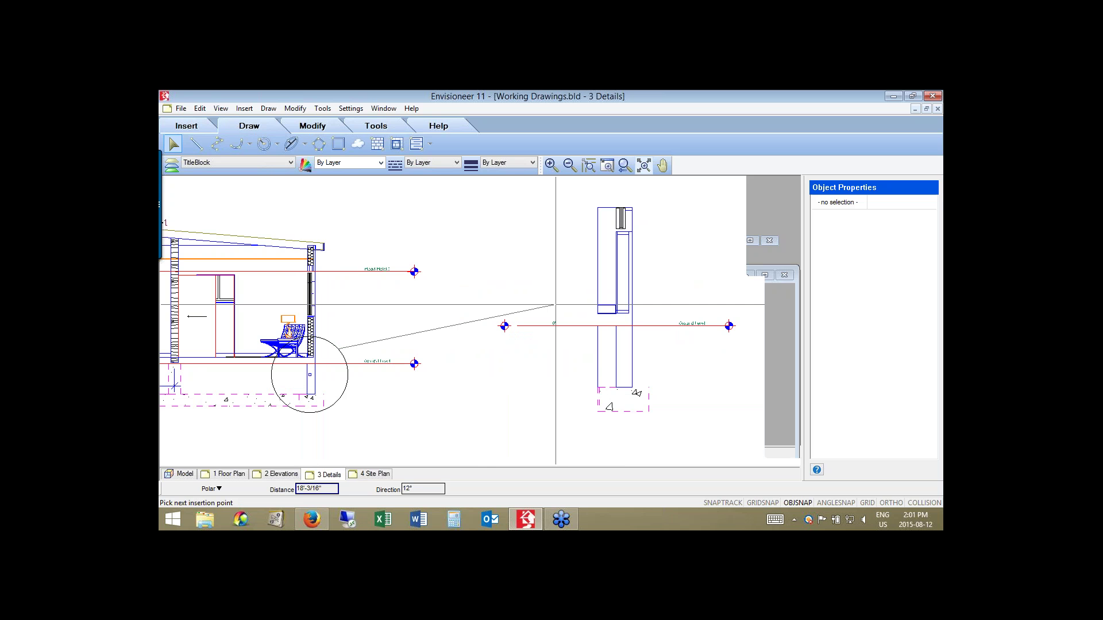
key(F8)
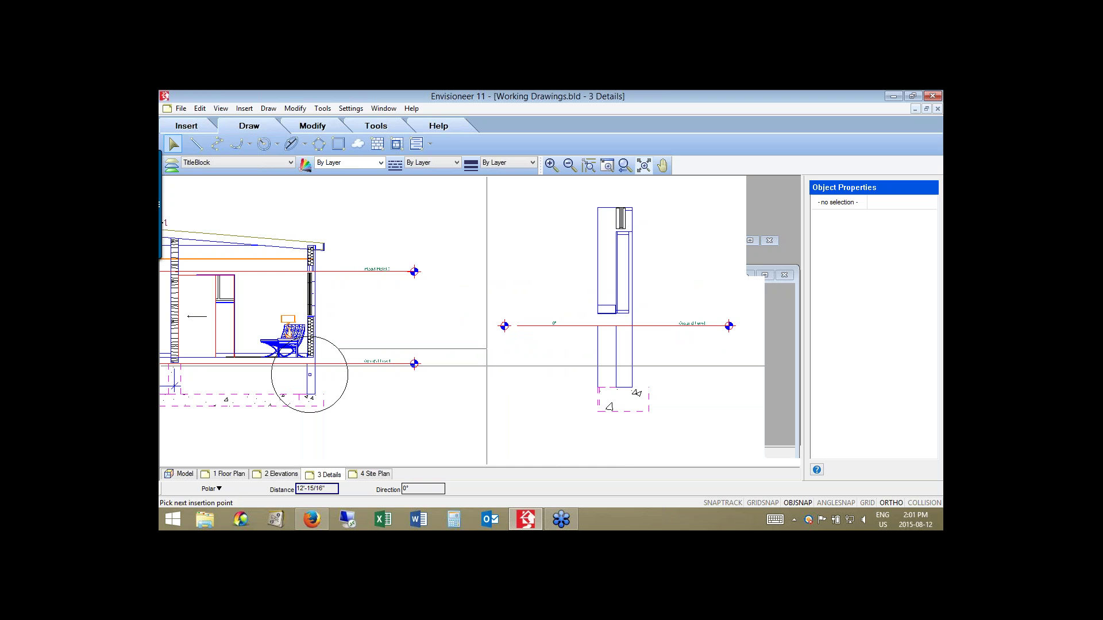
click(493, 366)
right_click(494, 366)
click(515, 370)
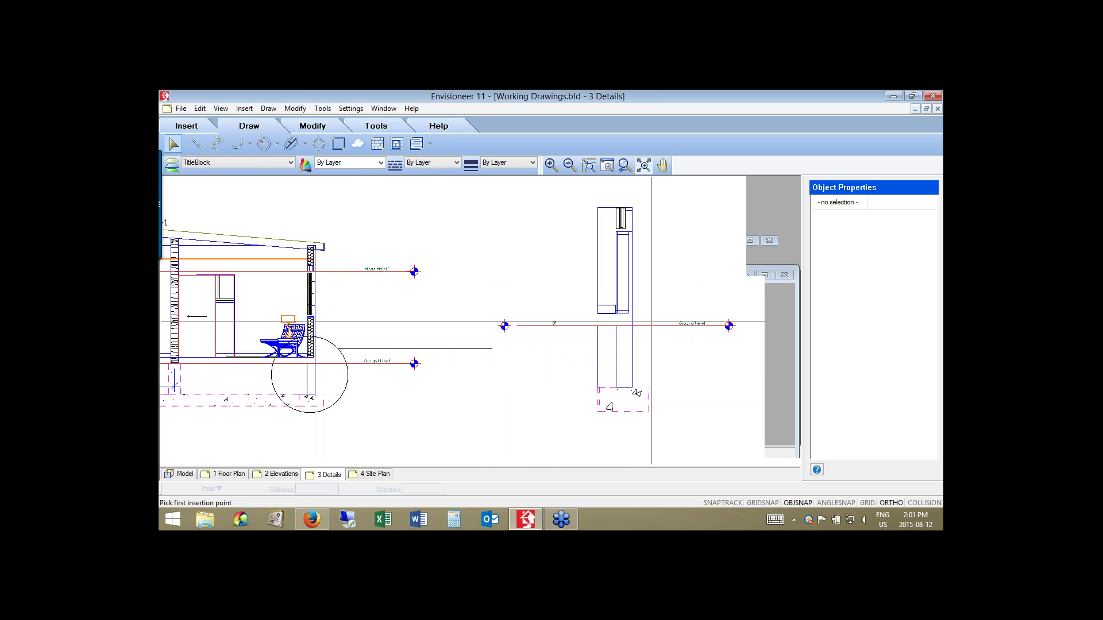
click(605, 303)
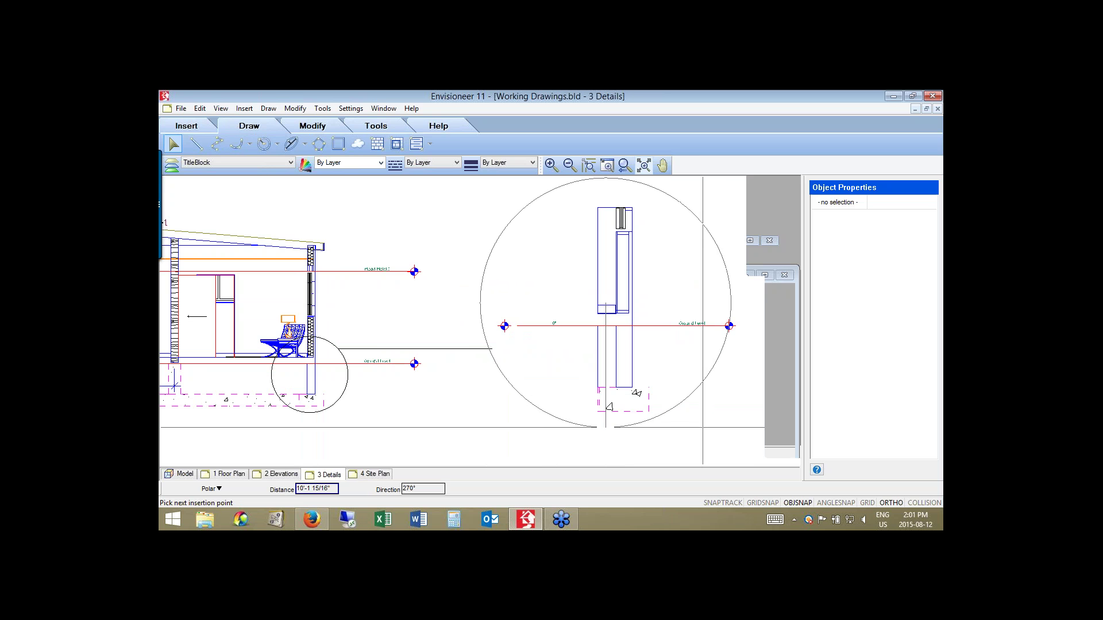
click(701, 427)
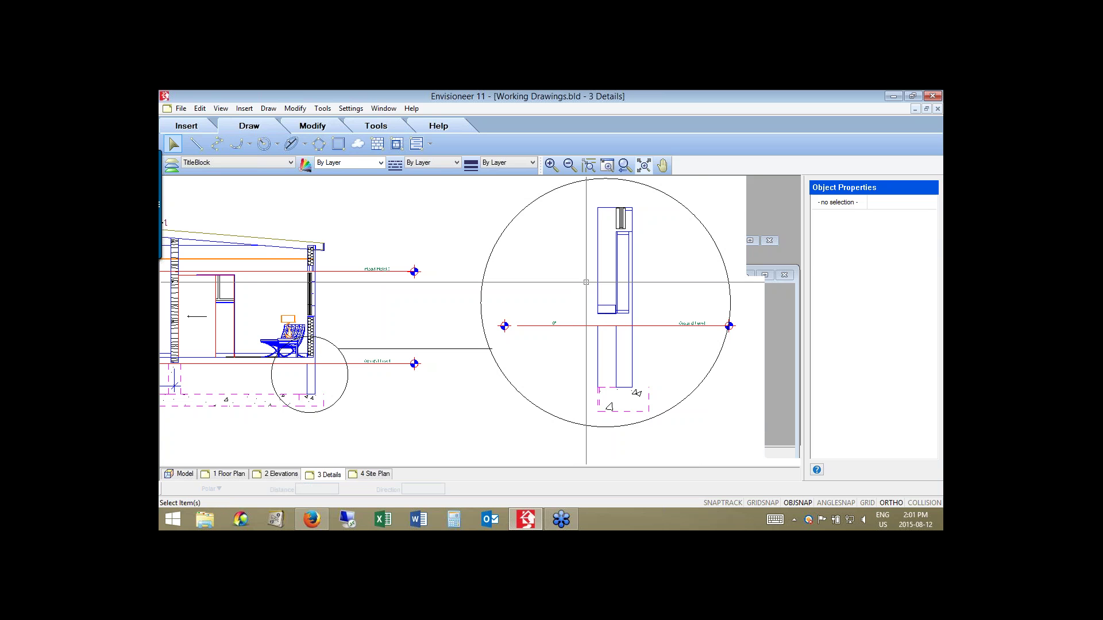
Open the enlarged wall section for editing and delete the extra lines beside the wall above the ground level line.
click(612, 266)
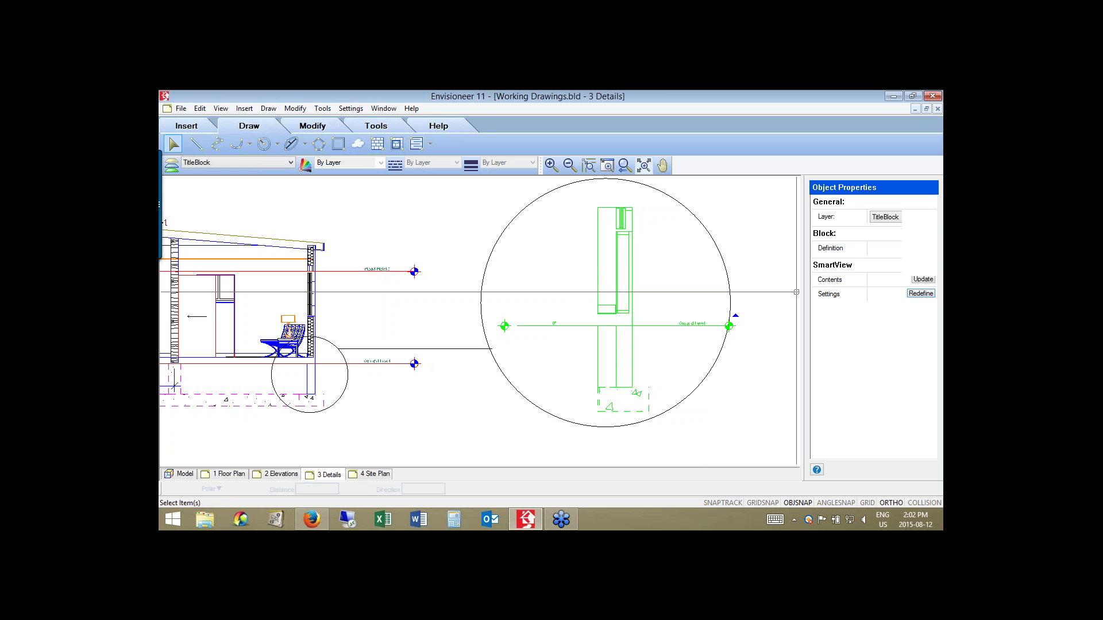
double_click(609, 255)
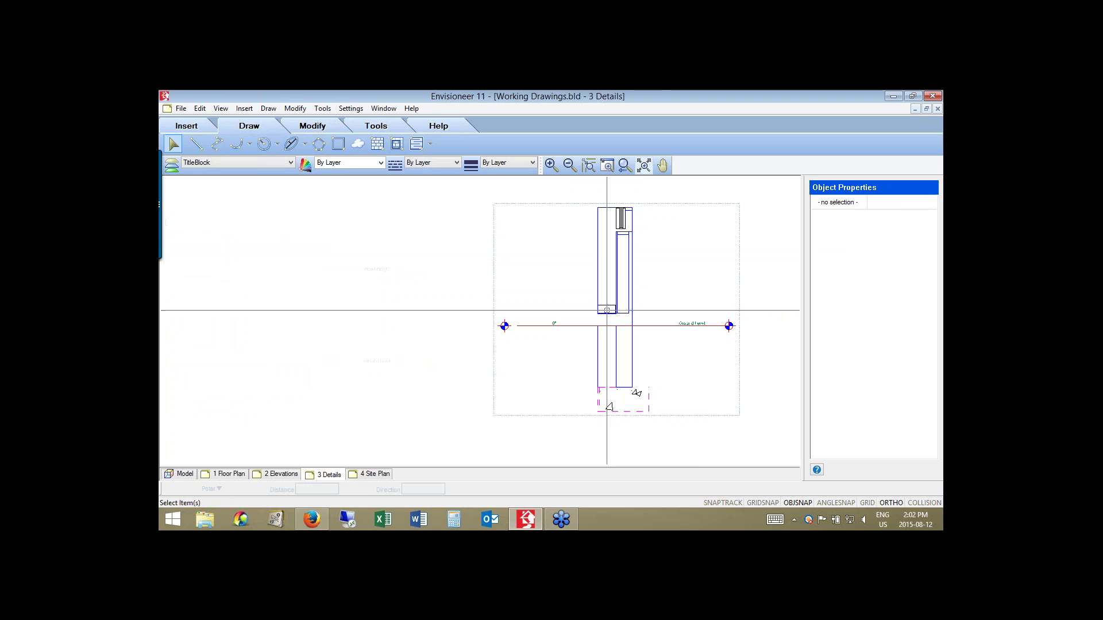
drag(607, 310, 570, 221)
key(Delete)
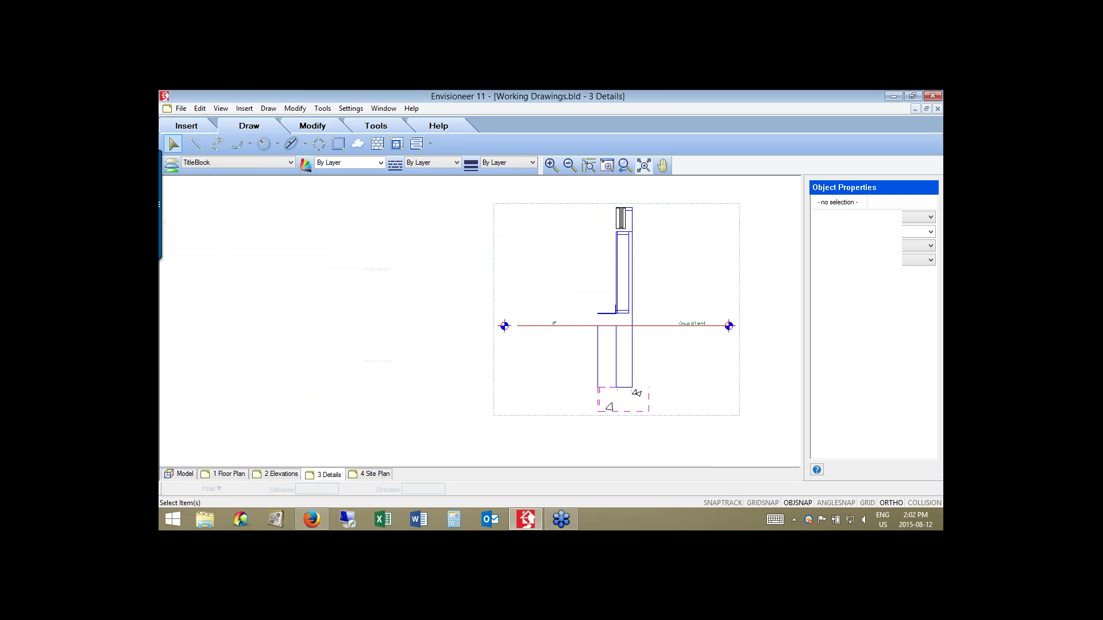
click(600, 316)
key(Delete)
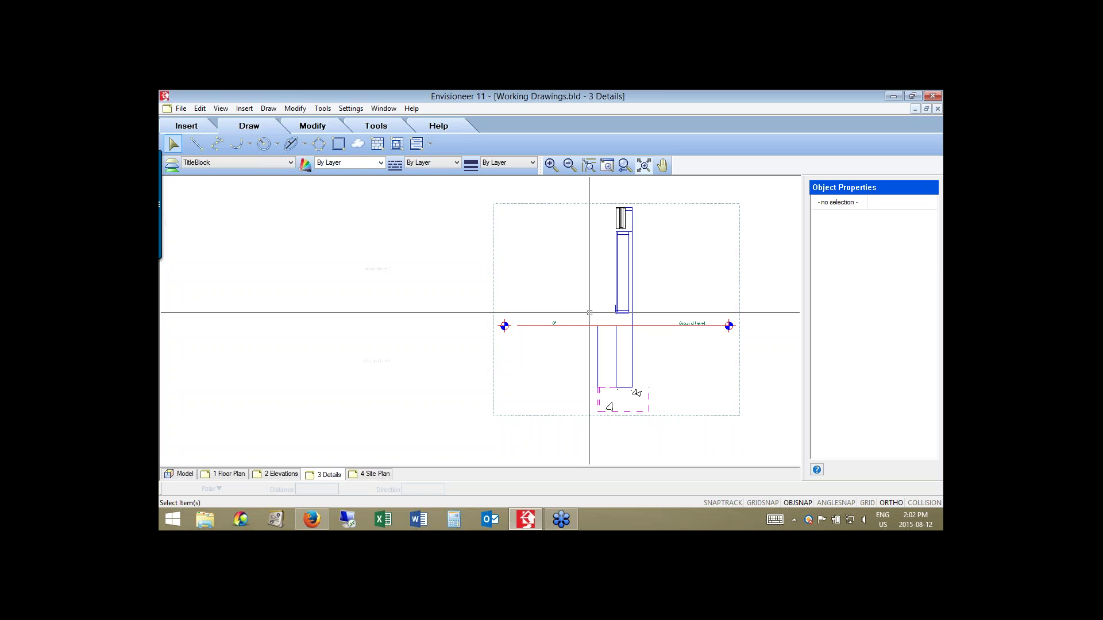
Delete the level marker, its label and its line segment on the interior side of the enlarged wall.
drag(582, 304, 501, 352)
click(501, 353)
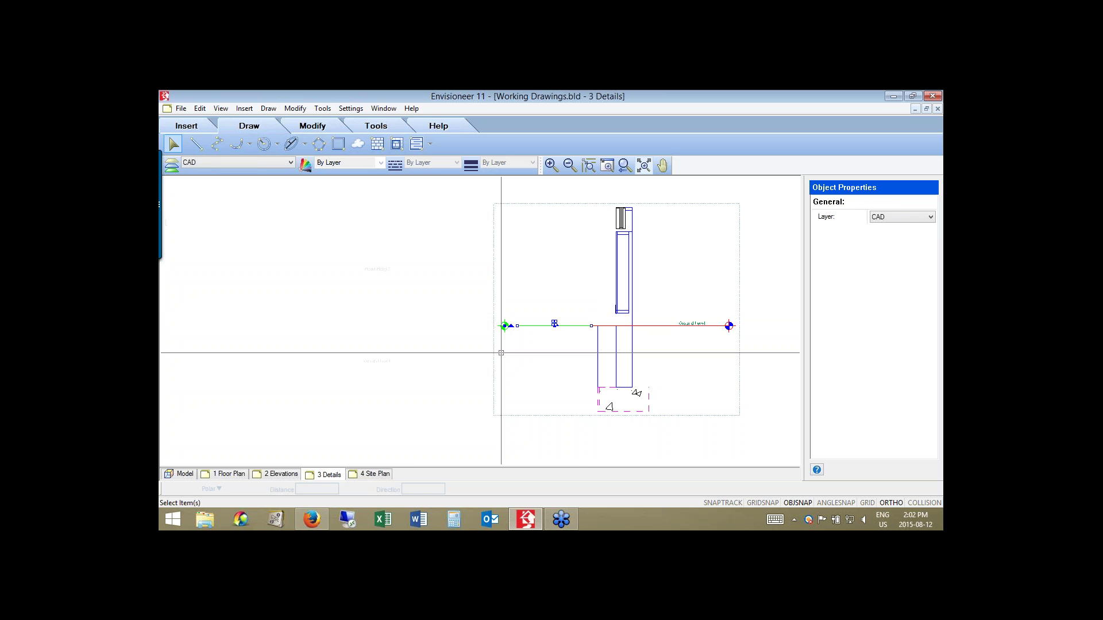
key(Delete)
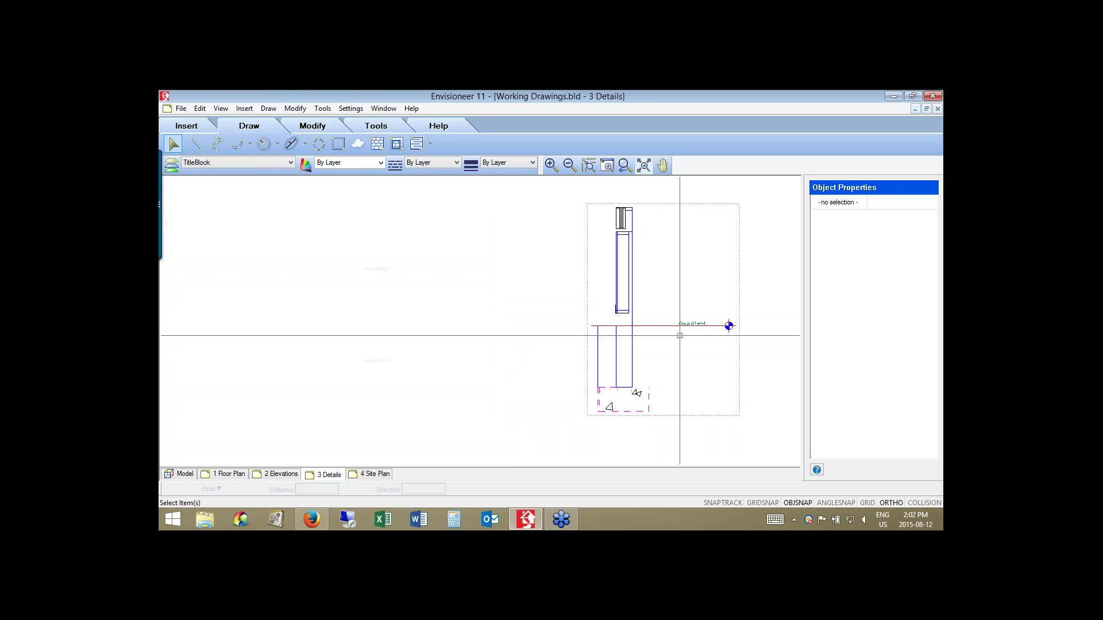
drag(734, 306, 643, 344)
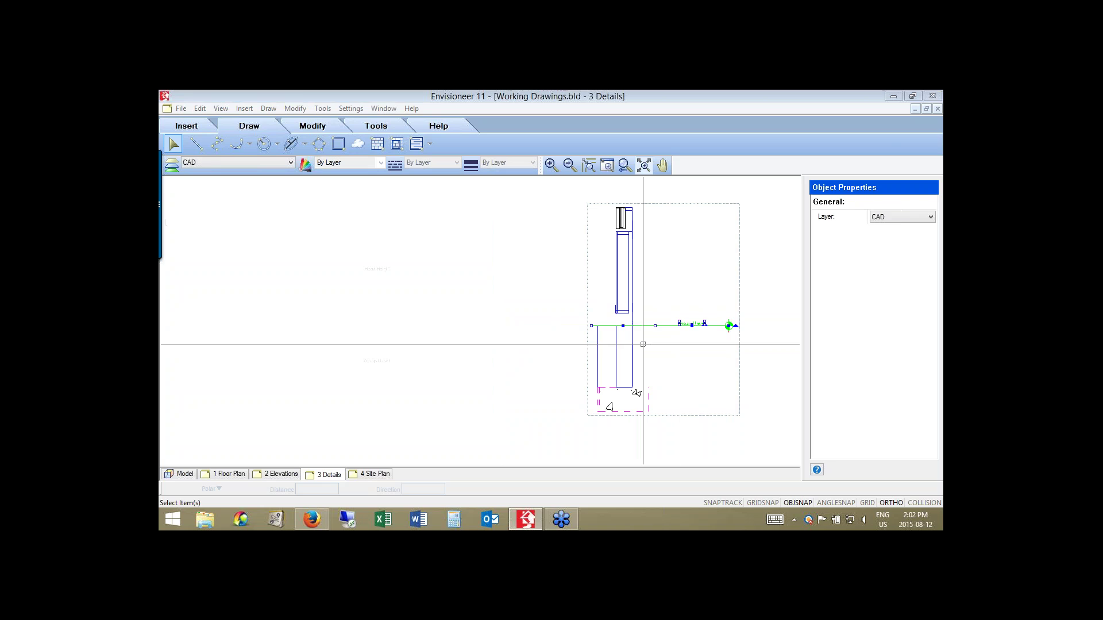
key(Print)
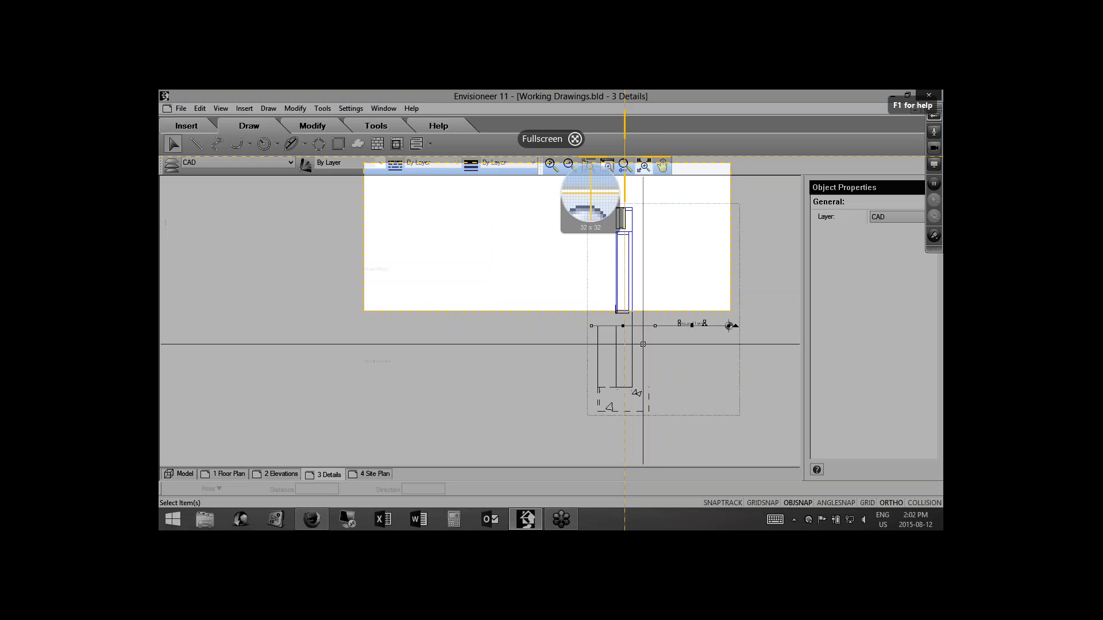
key(Escape)
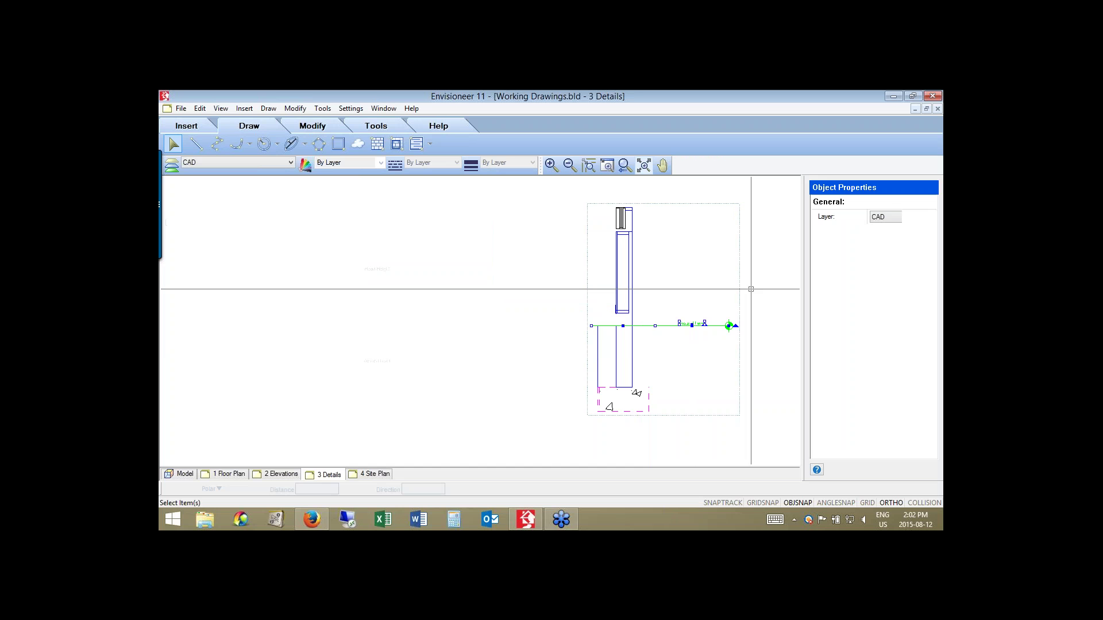
key(Escape)
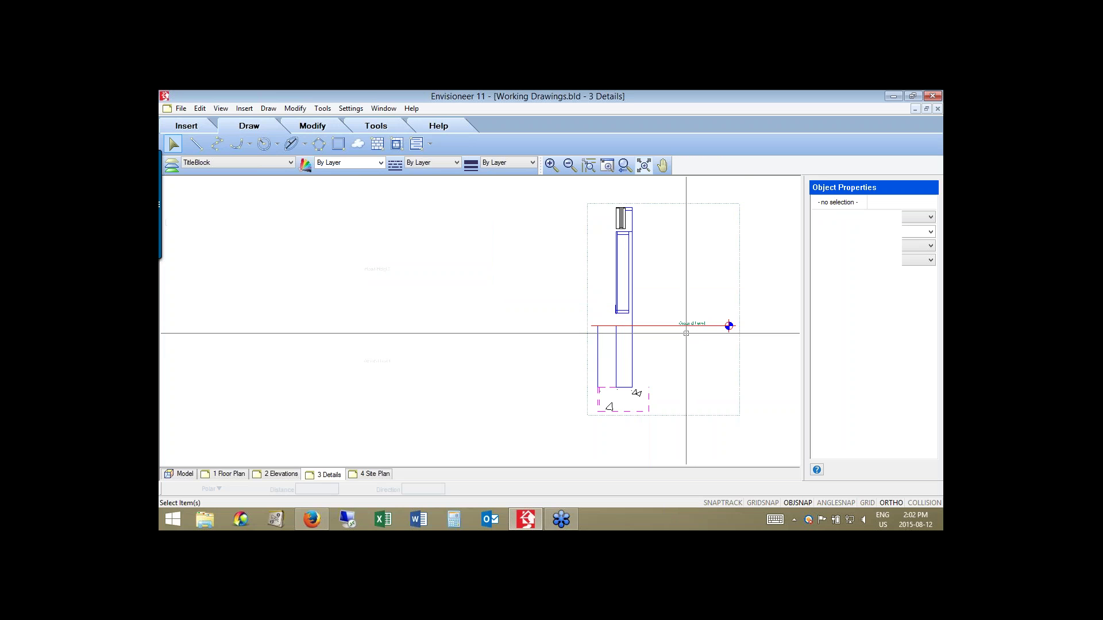
Delete the remaining ground level line with its label and marker from the enlarged wall section.
click(686, 334)
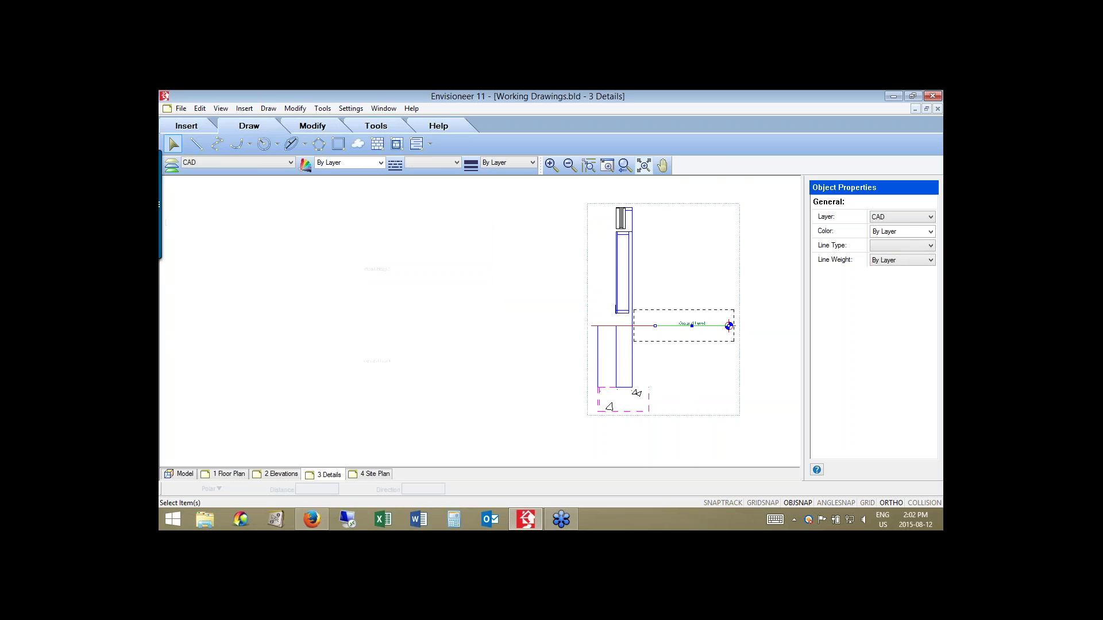
click(632, 347)
click(651, 337)
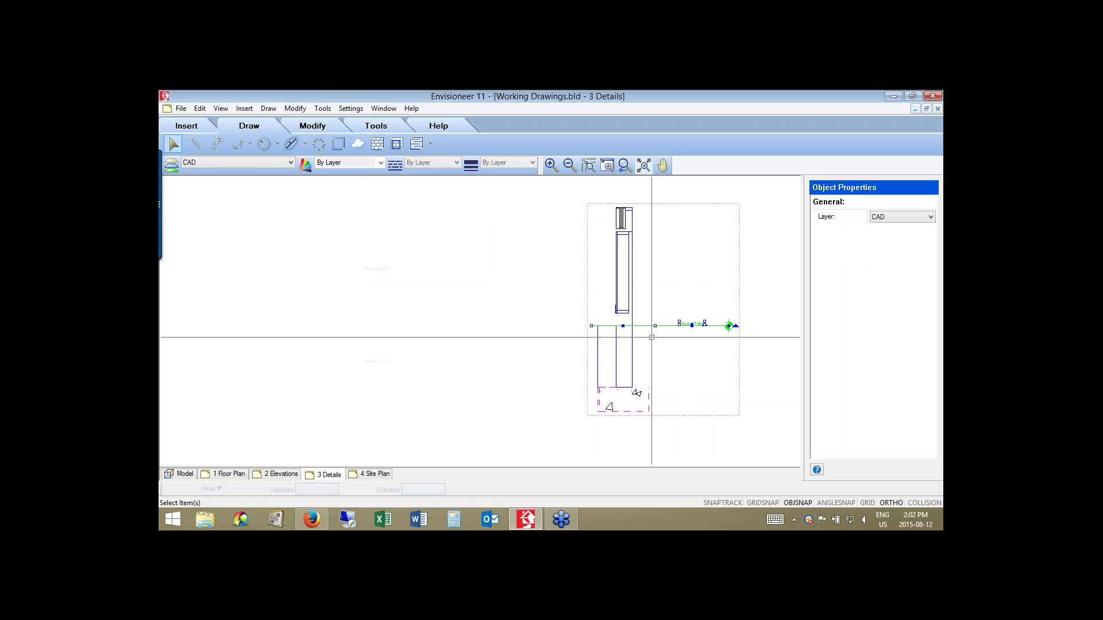
key(Delete)
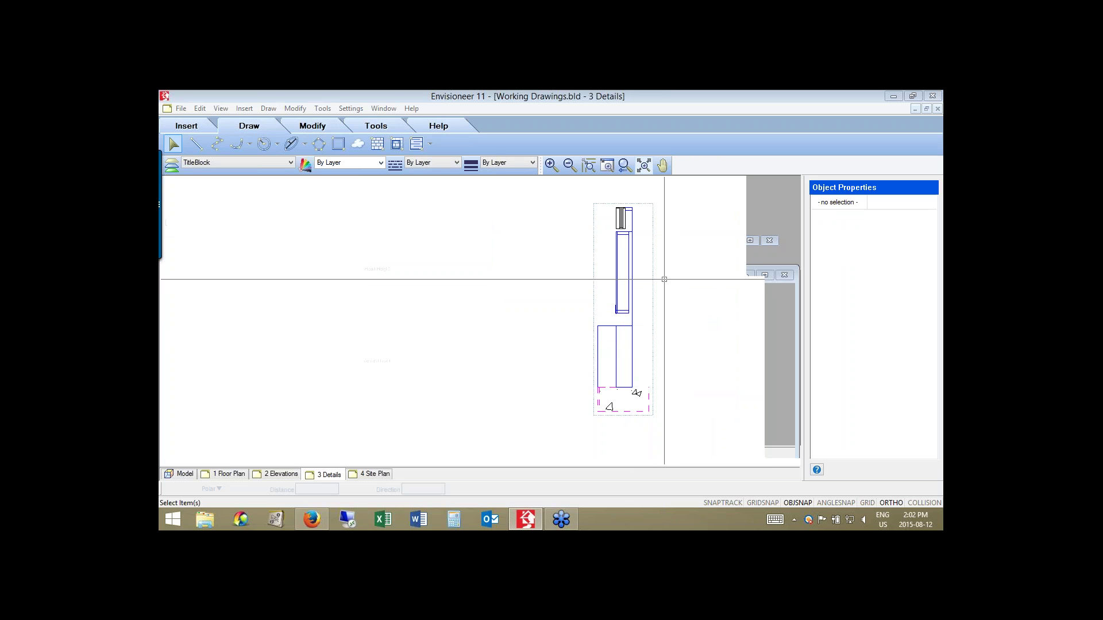
Fill the wall cavity of the enlarged section with honeycomb-pattern insulation from its base to its top.
click(430, 145)
click(445, 173)
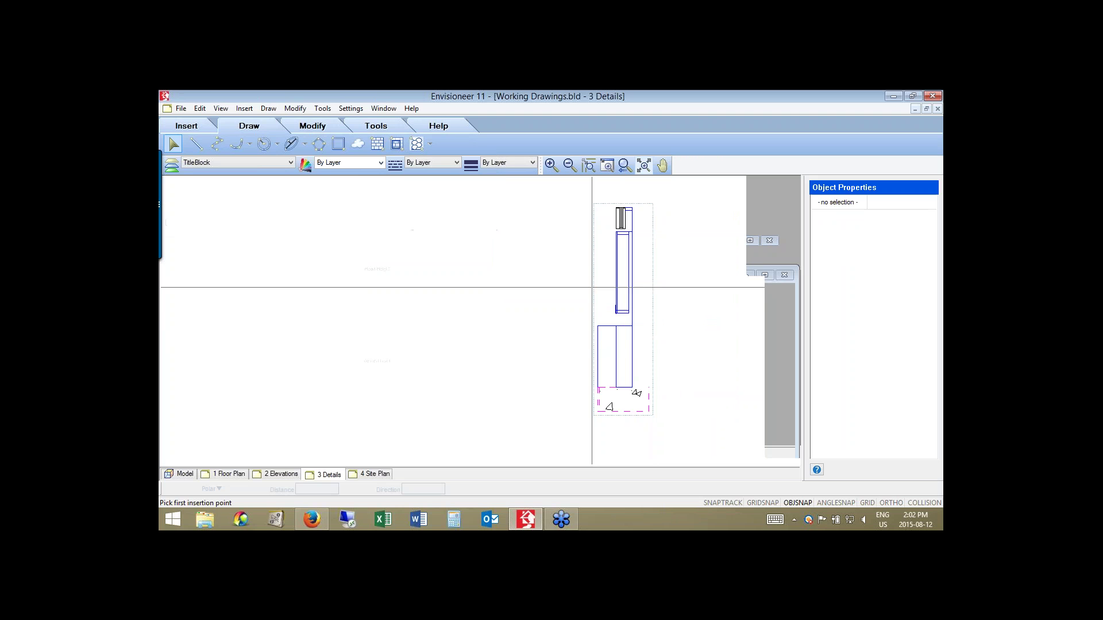
click(619, 311)
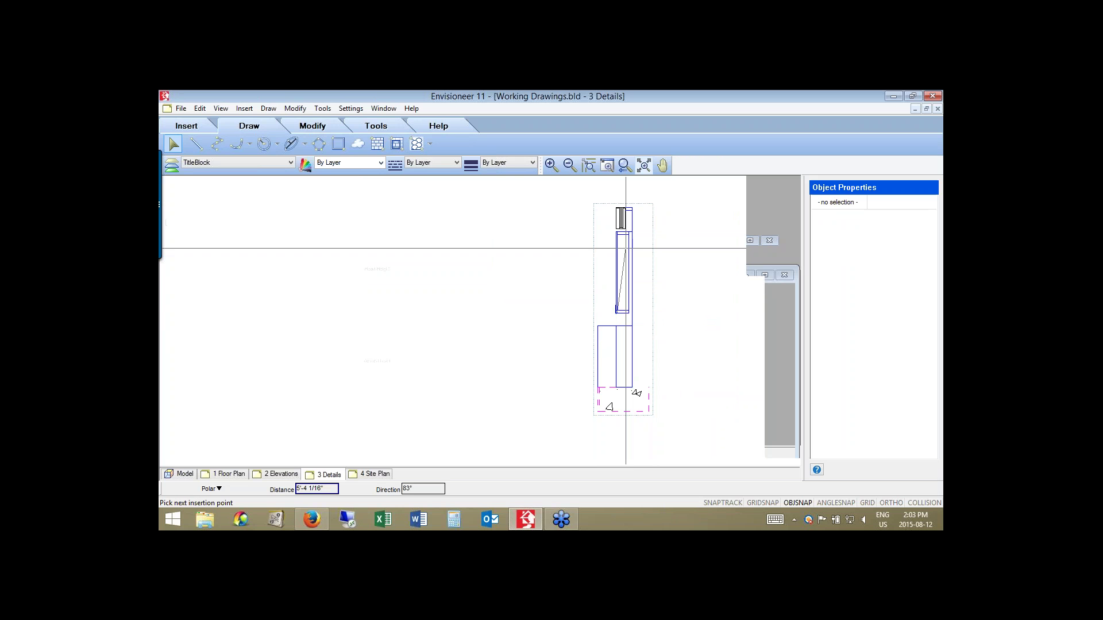
click(627, 235)
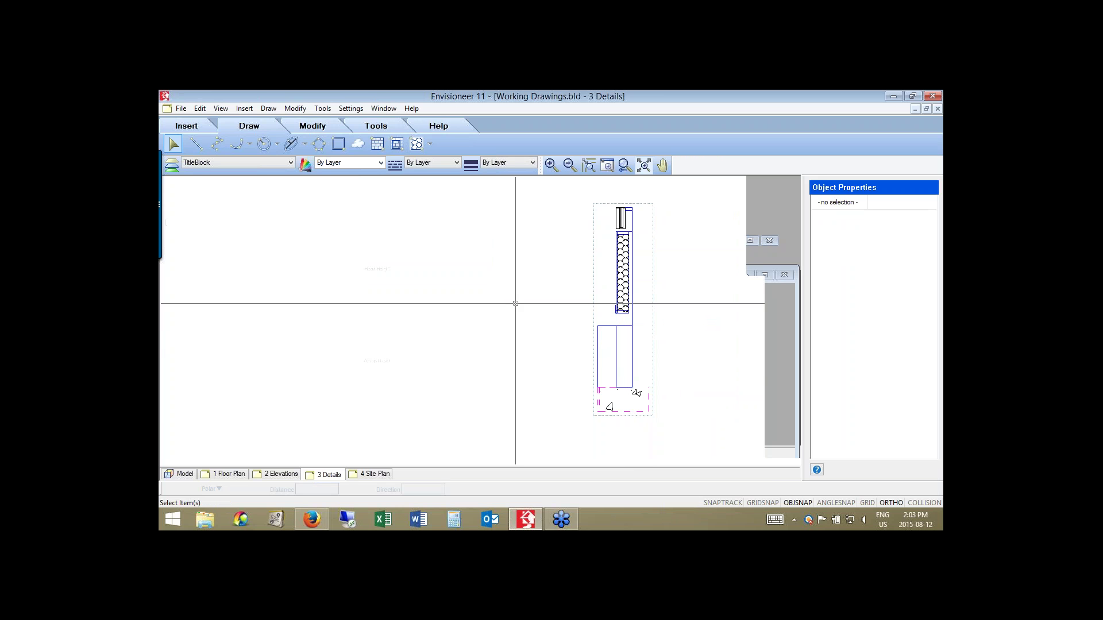
Draw a horizontal floor line at the wall base and a vertical line down to the foundation top, and finish editing the section.
key(Return)
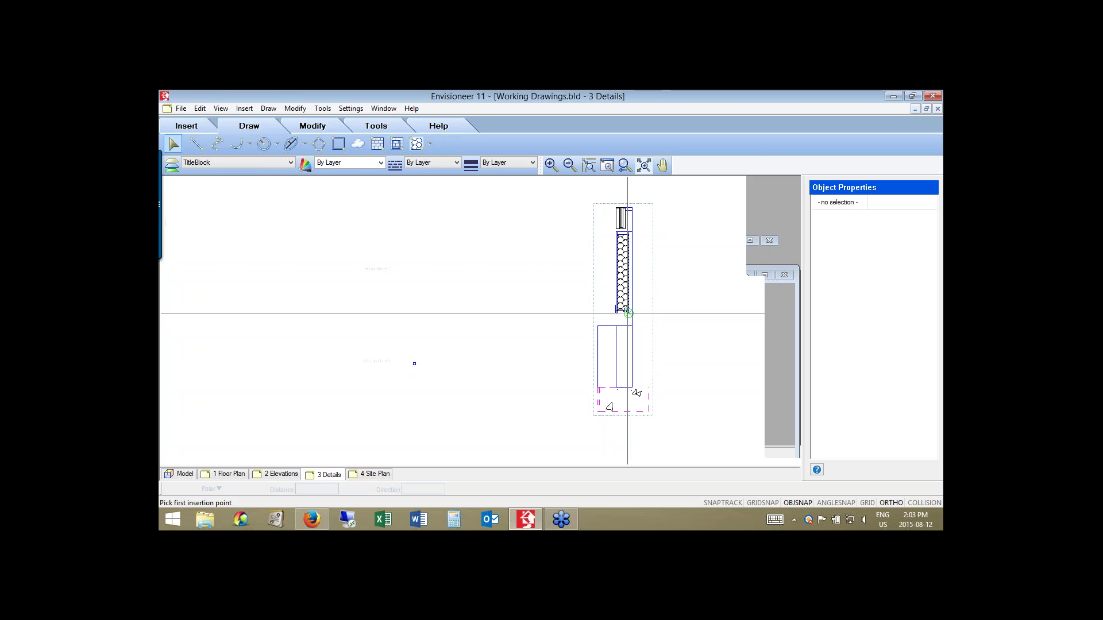
click(628, 313)
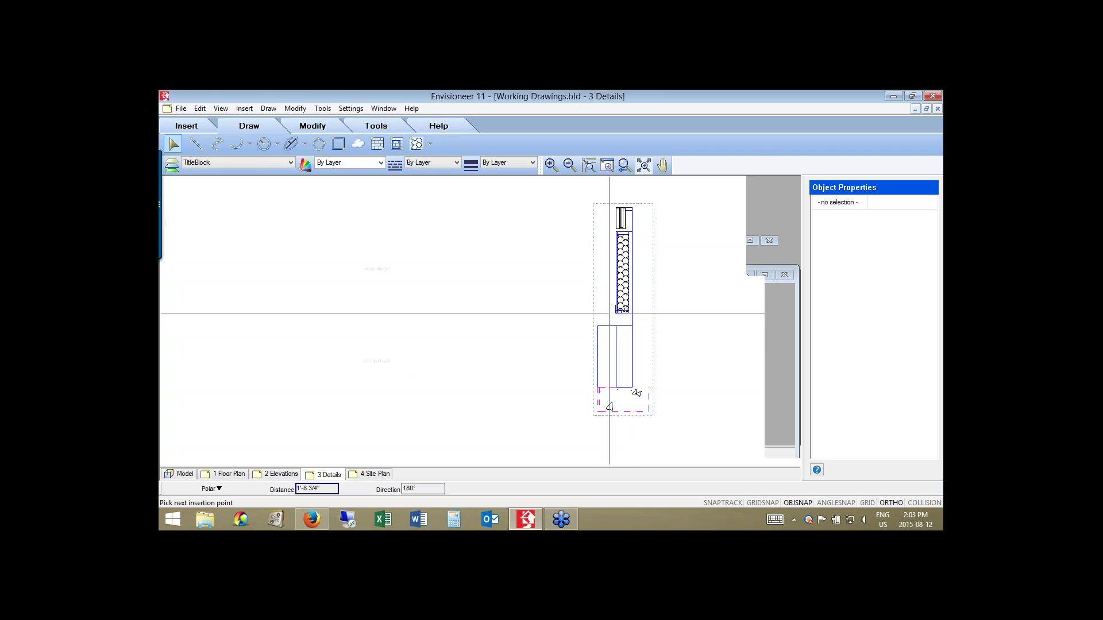
right_click(596, 314)
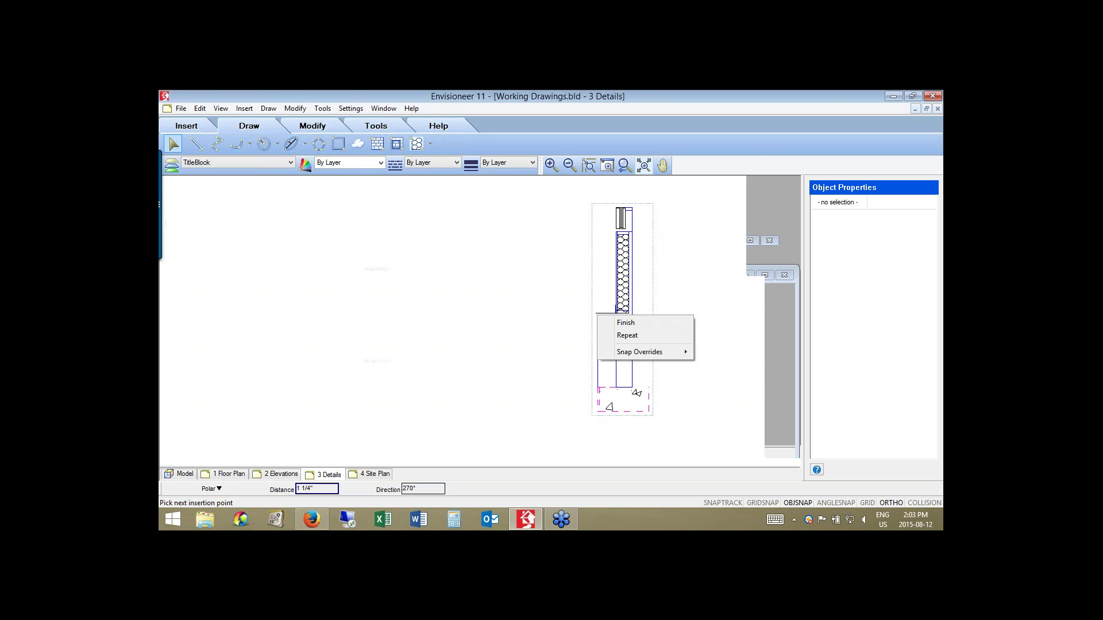
key(Escape)
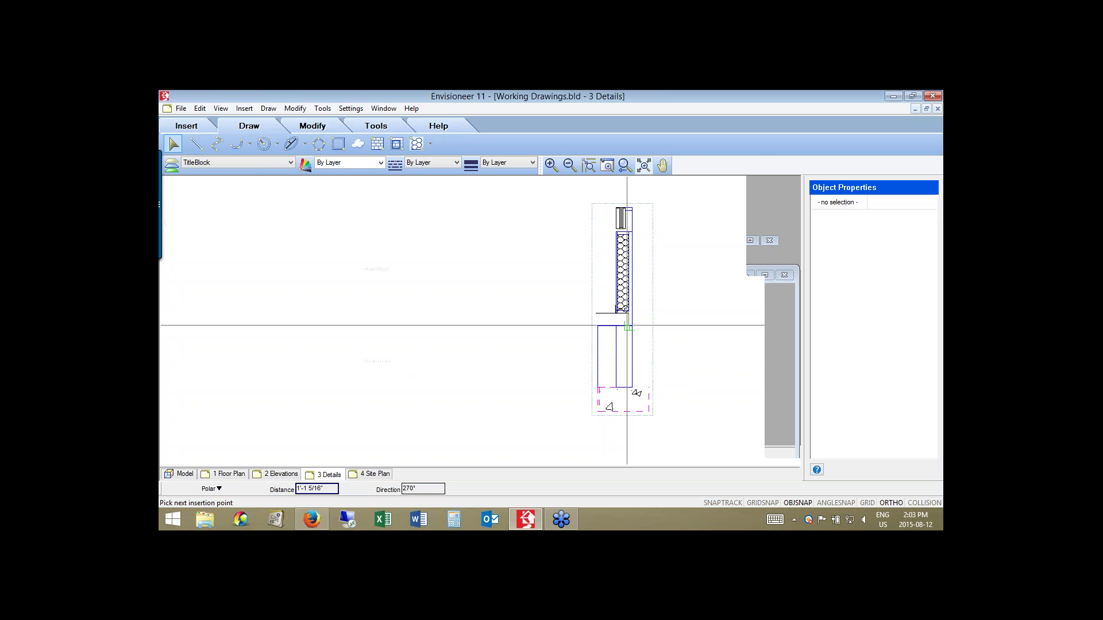
key(Escape)
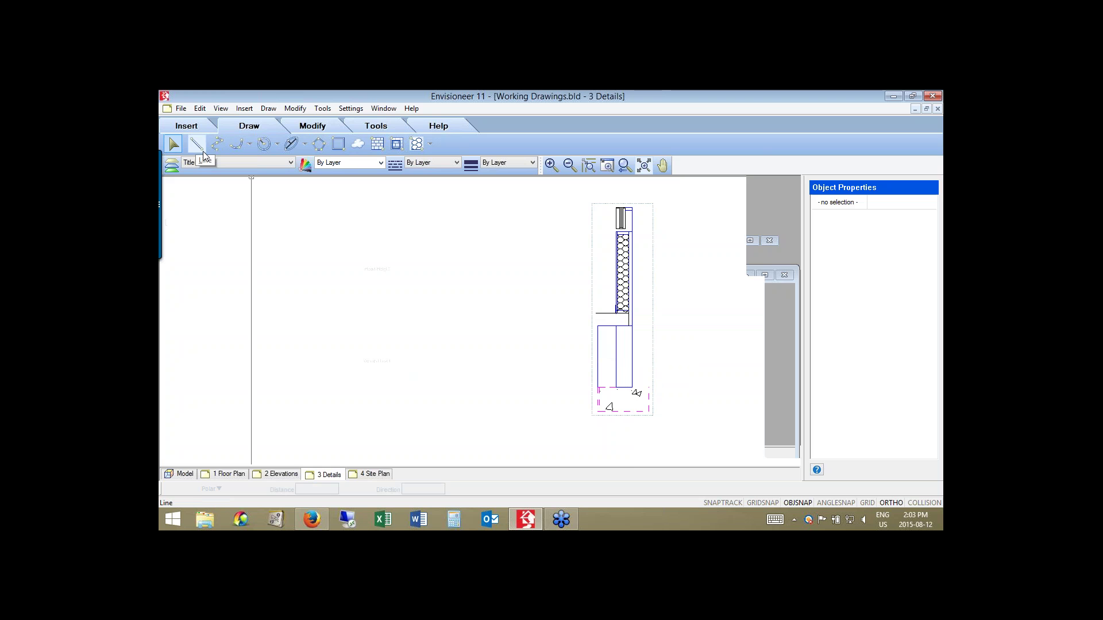
right_click(526, 246)
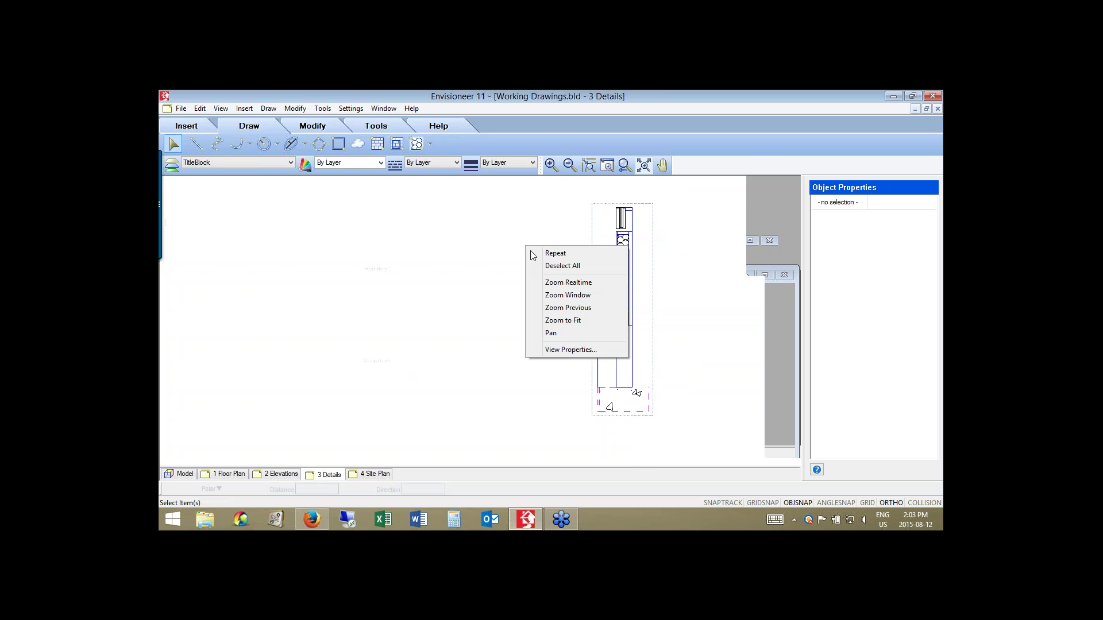
click(516, 221)
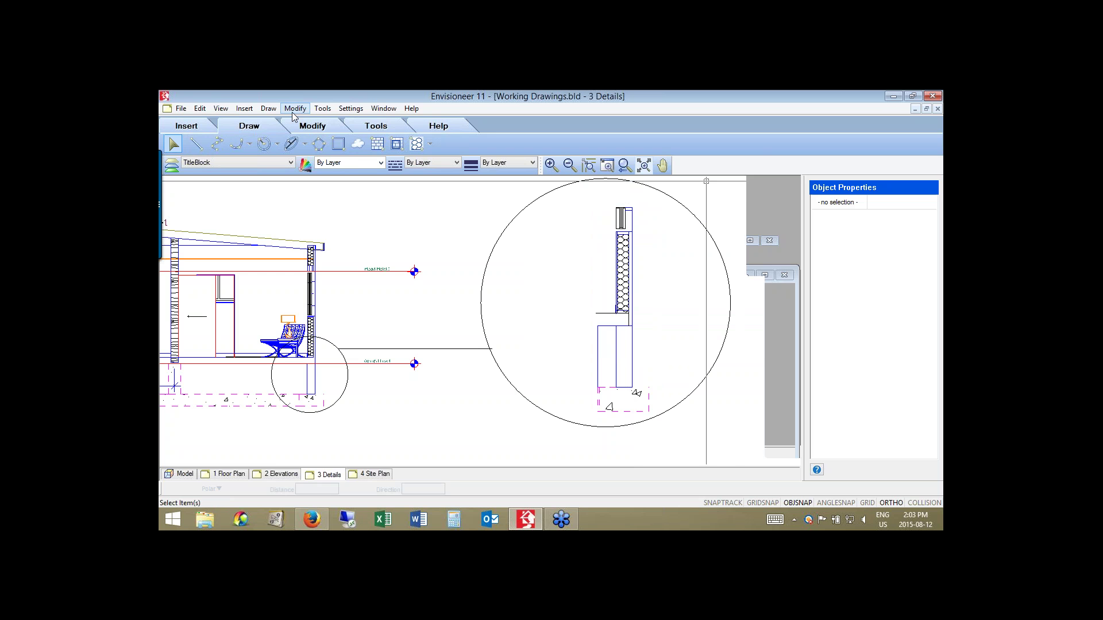
Start defining a block named "sTUCCO WALL SECTION" with its base point at the footing's upper outer corner in the enlarged detail.
click(255, 110)
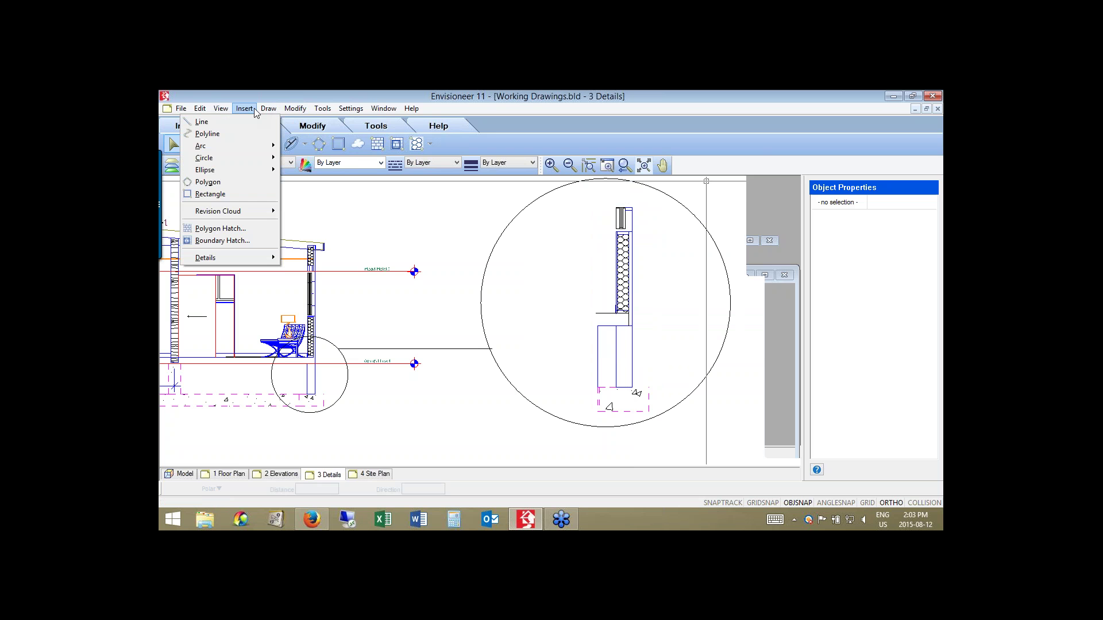
mouse_move(247, 110)
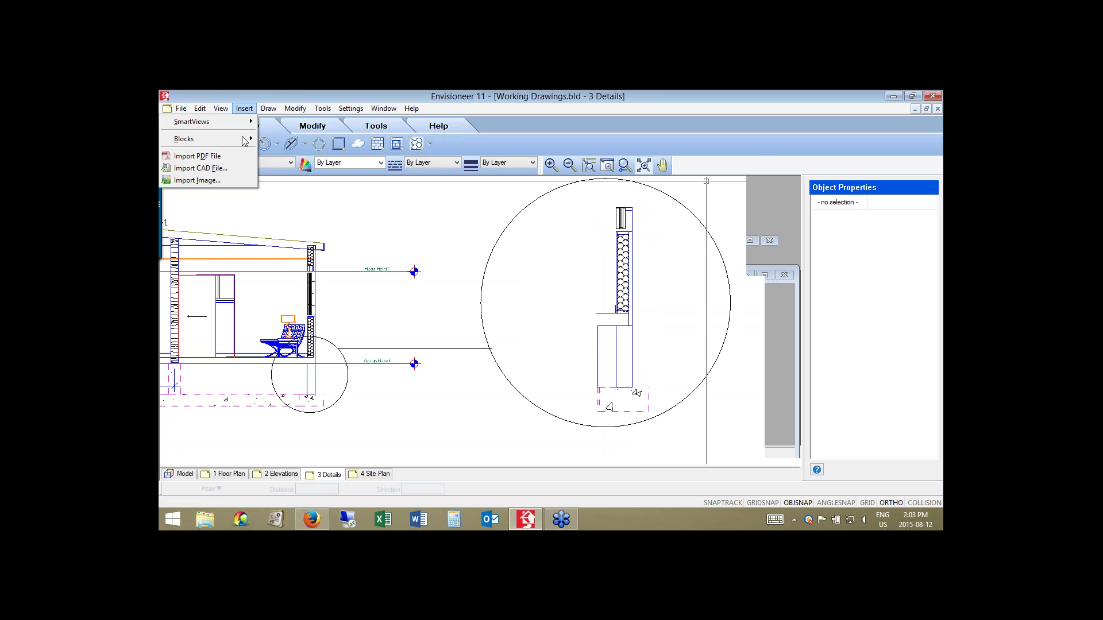
mouse_move(246, 141)
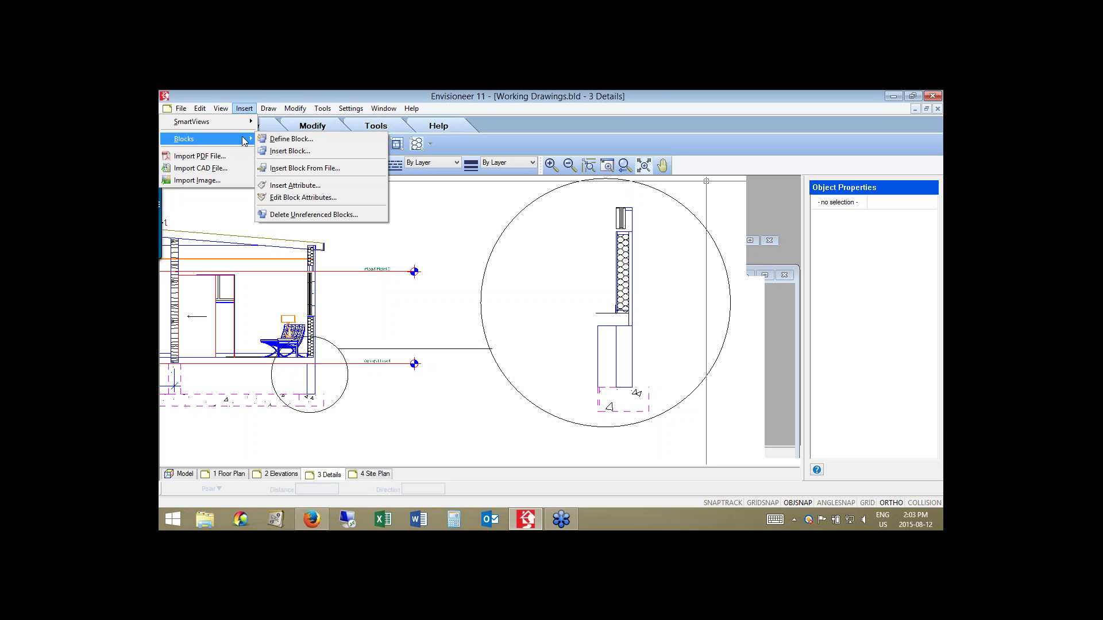
click(311, 140)
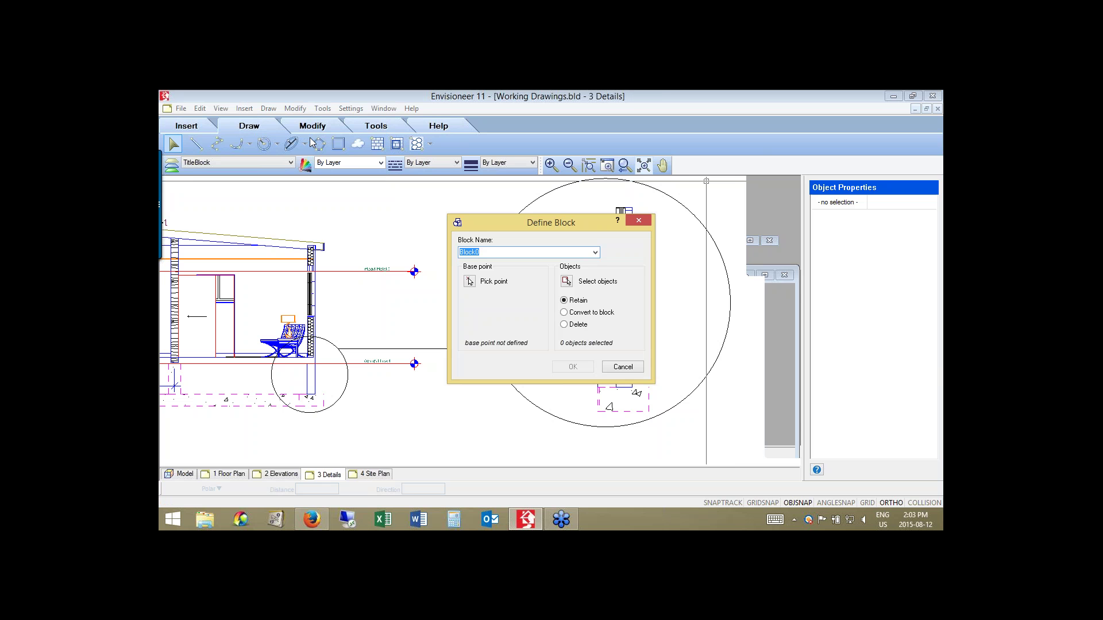
text(sTUCCO WALL SECTION)
drag(450, 224, 313, 216)
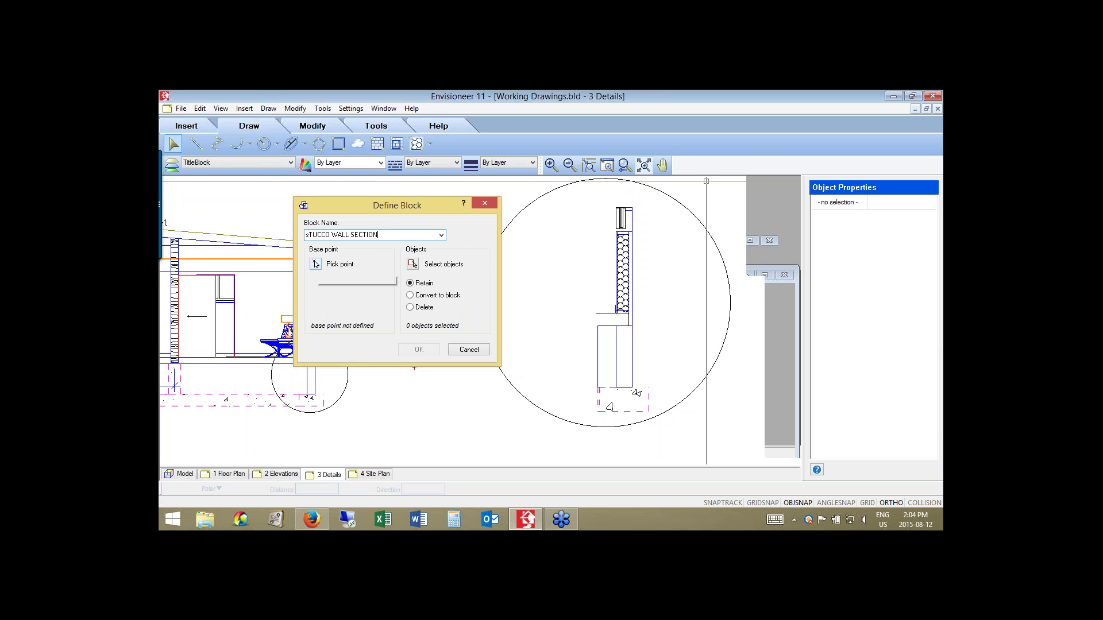
click(316, 264)
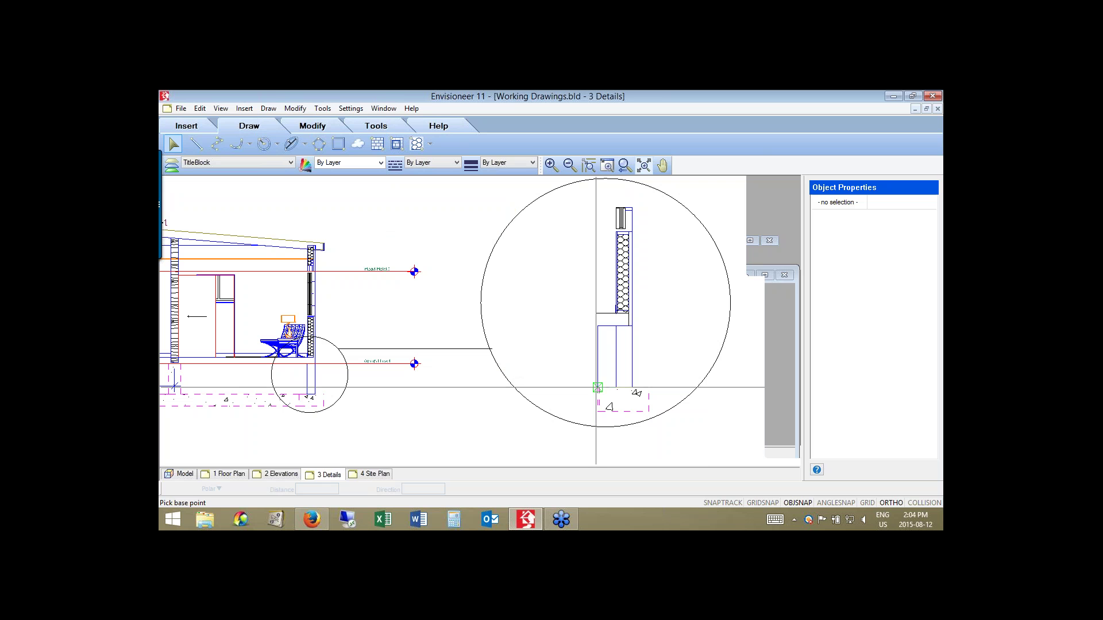
click(636, 393)
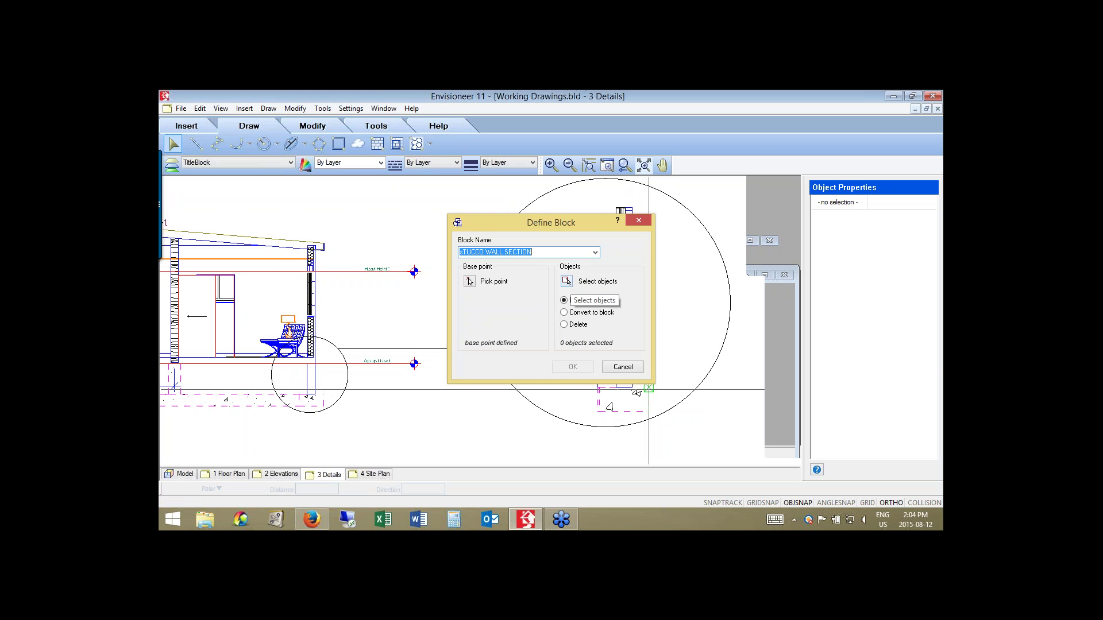
Select the enlarged wall section as the block's object, keep the Retain option, and finish the block definition.
click(567, 281)
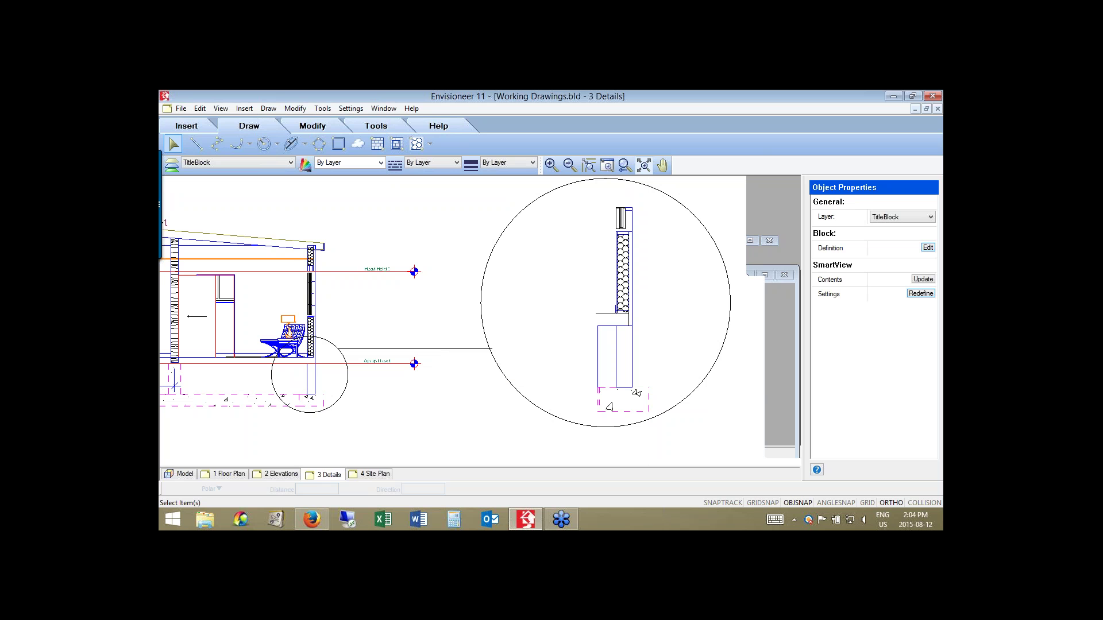
click(582, 401)
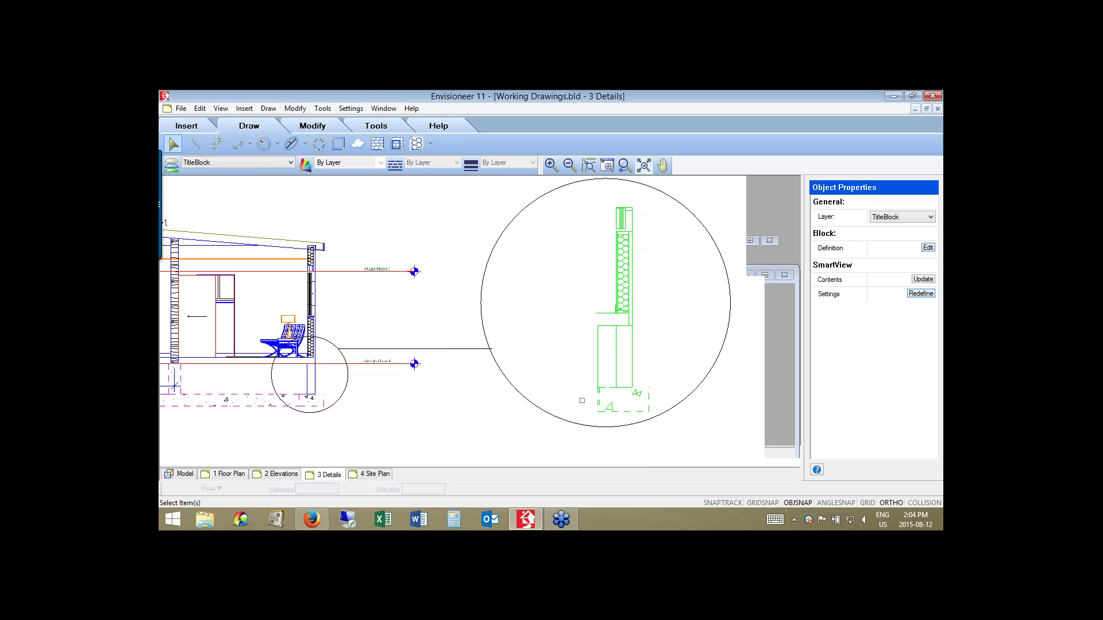
right_click(561, 292)
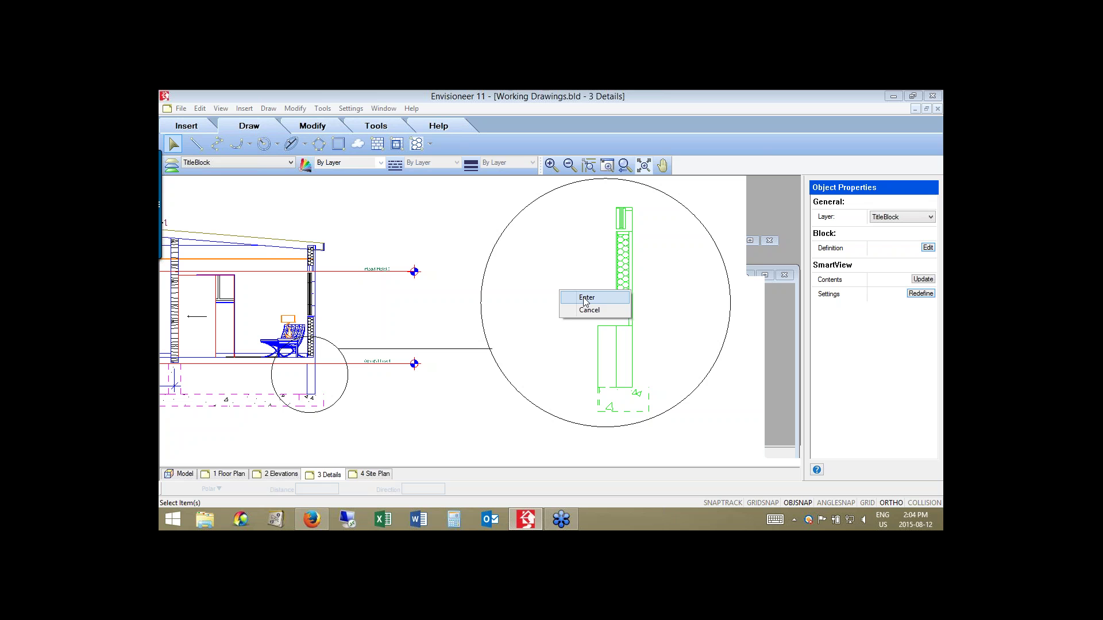
click(586, 299)
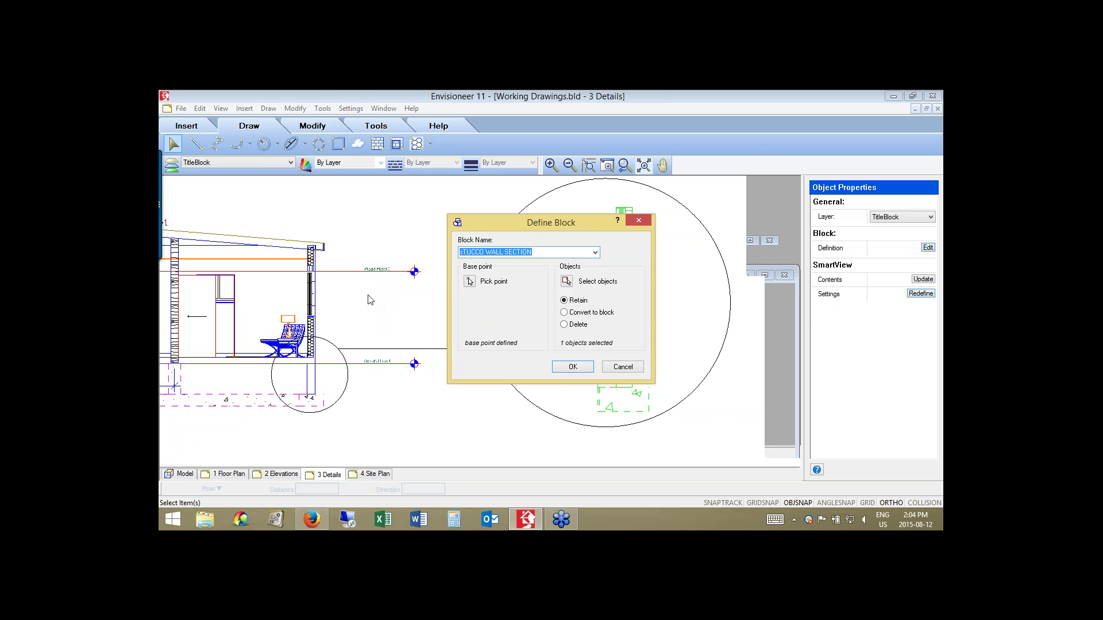
drag(517, 223, 365, 187)
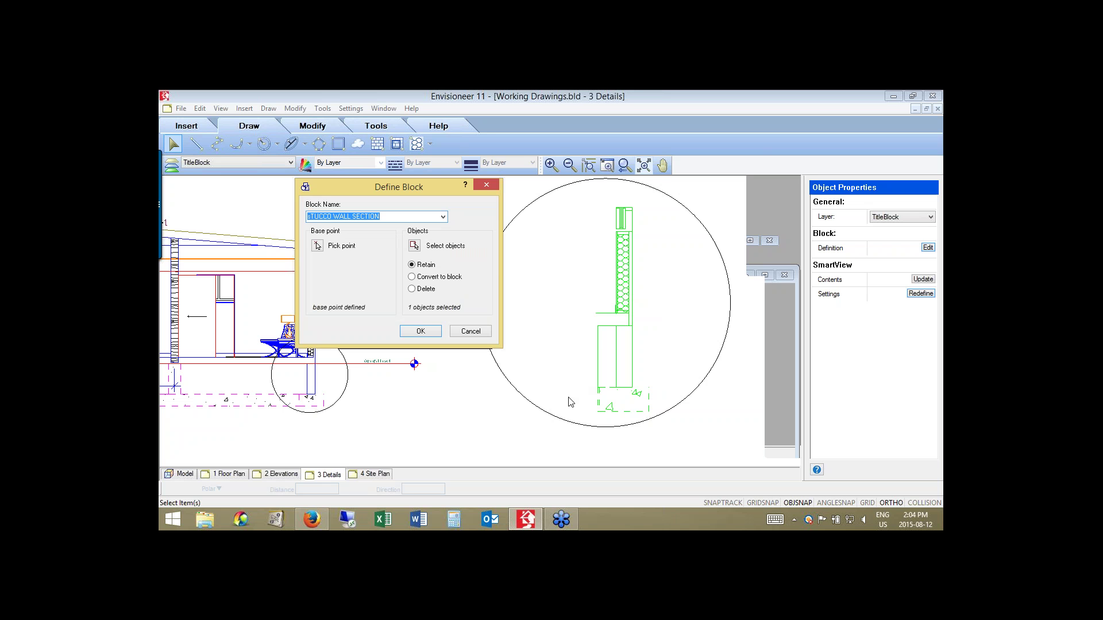
click(411, 332)
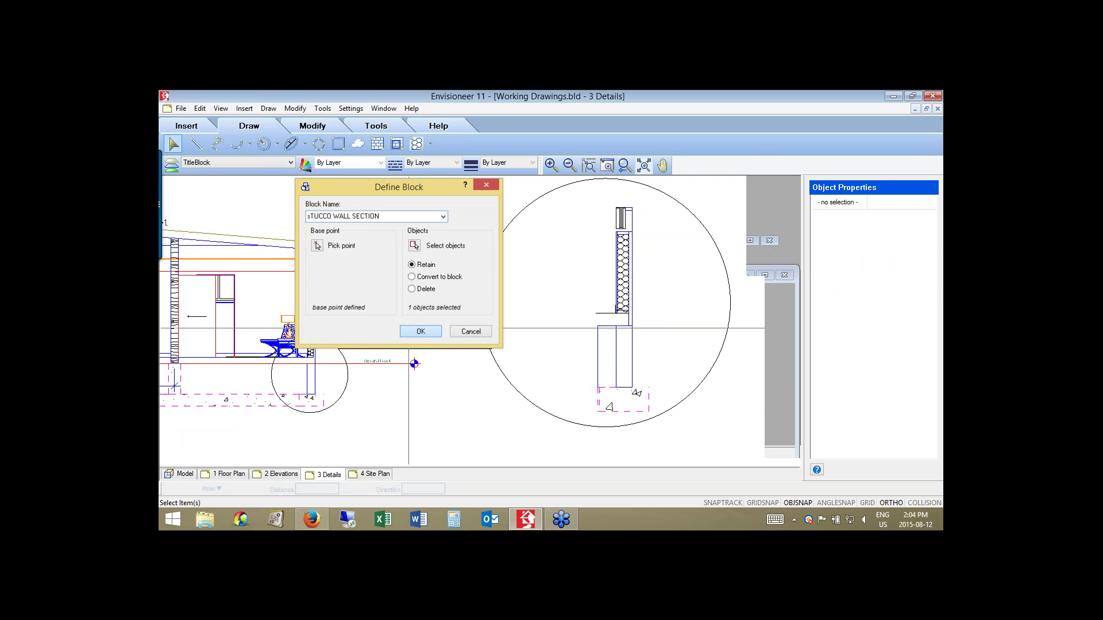
Insert the sTUCCO WALL SECTION block between the full section and the enlarged detail's circle.
click(245, 108)
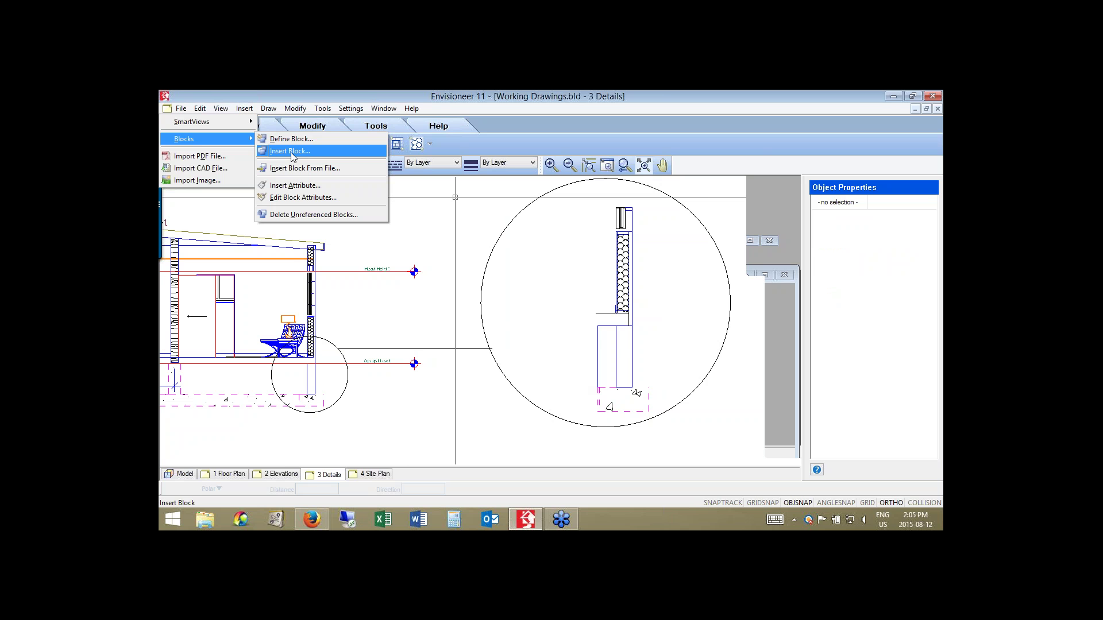
click(292, 153)
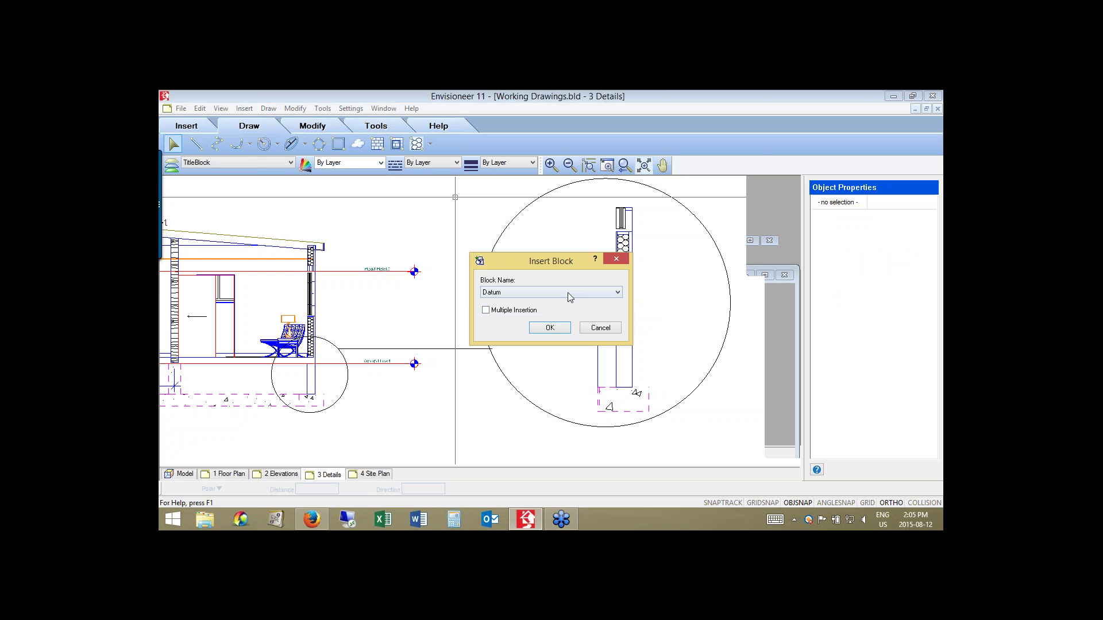
click(568, 294)
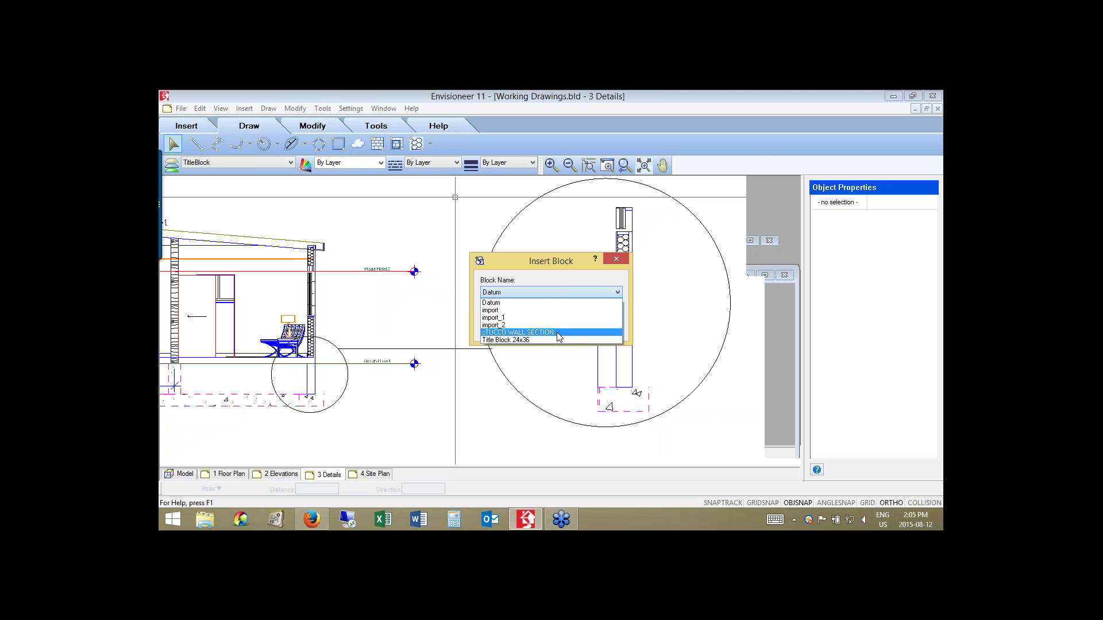
click(557, 333)
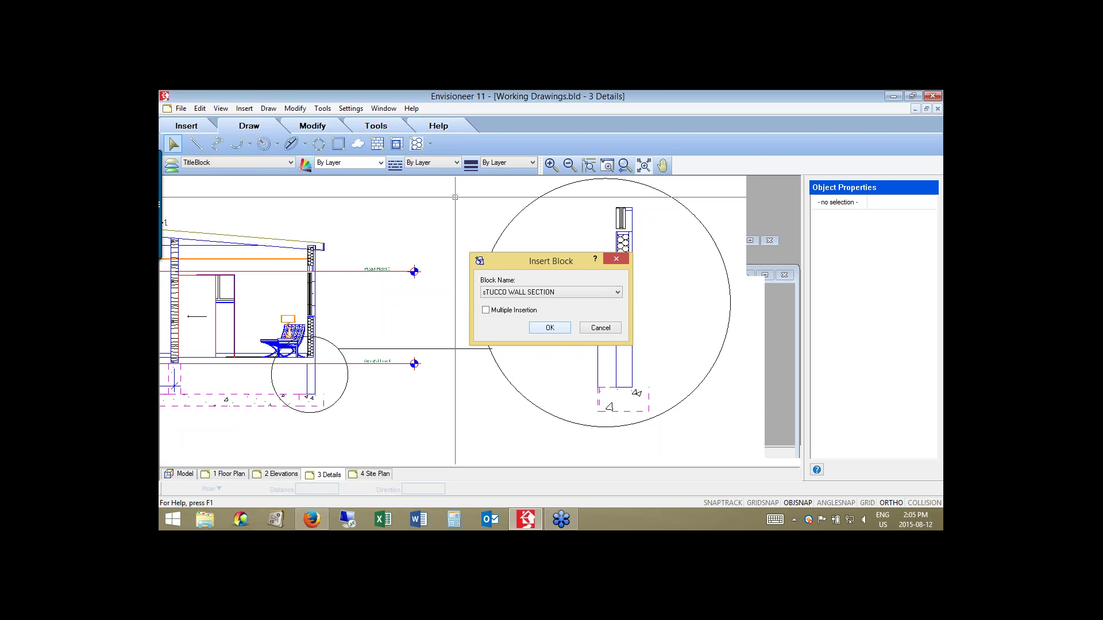
click(549, 328)
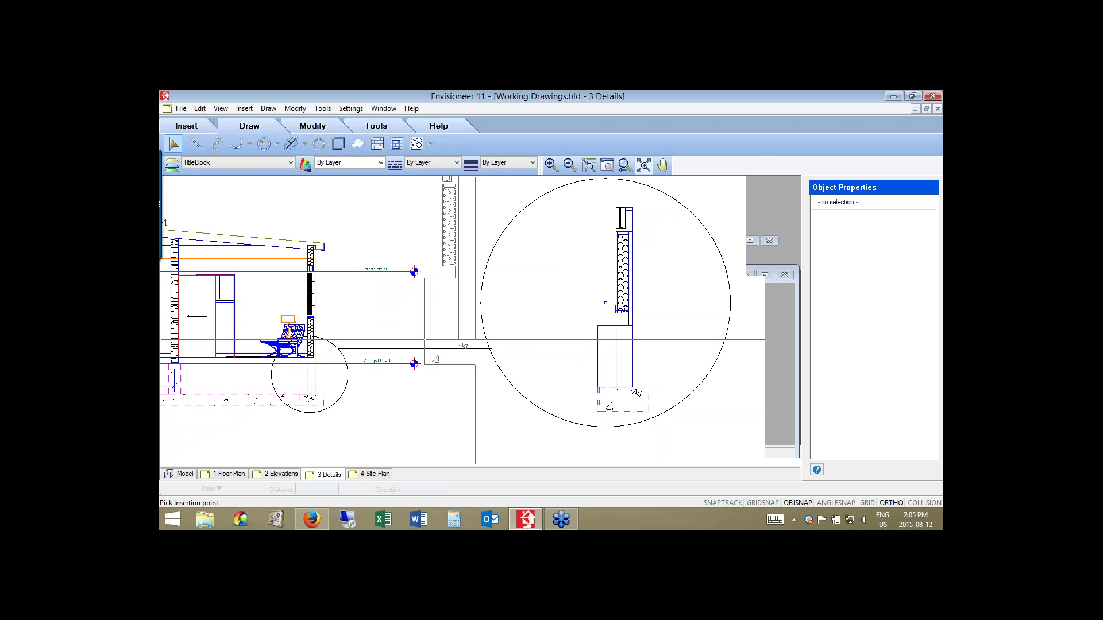
click(606, 303)
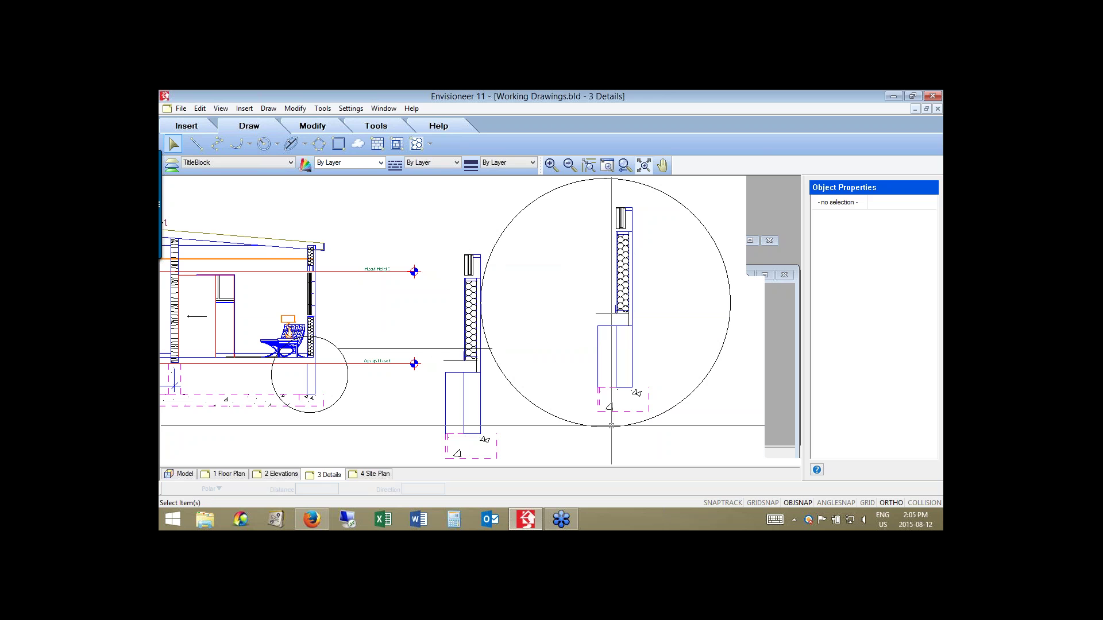
Delete the inserted copy of the wall section block beside the detail circle.
click(481, 410)
click(478, 390)
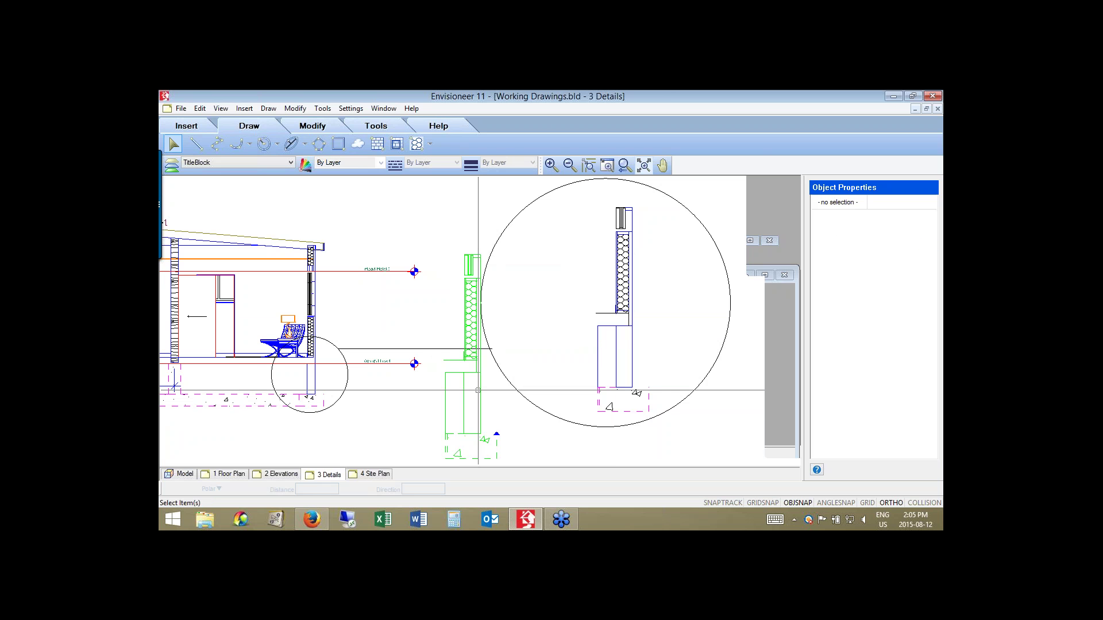
key(Delete)
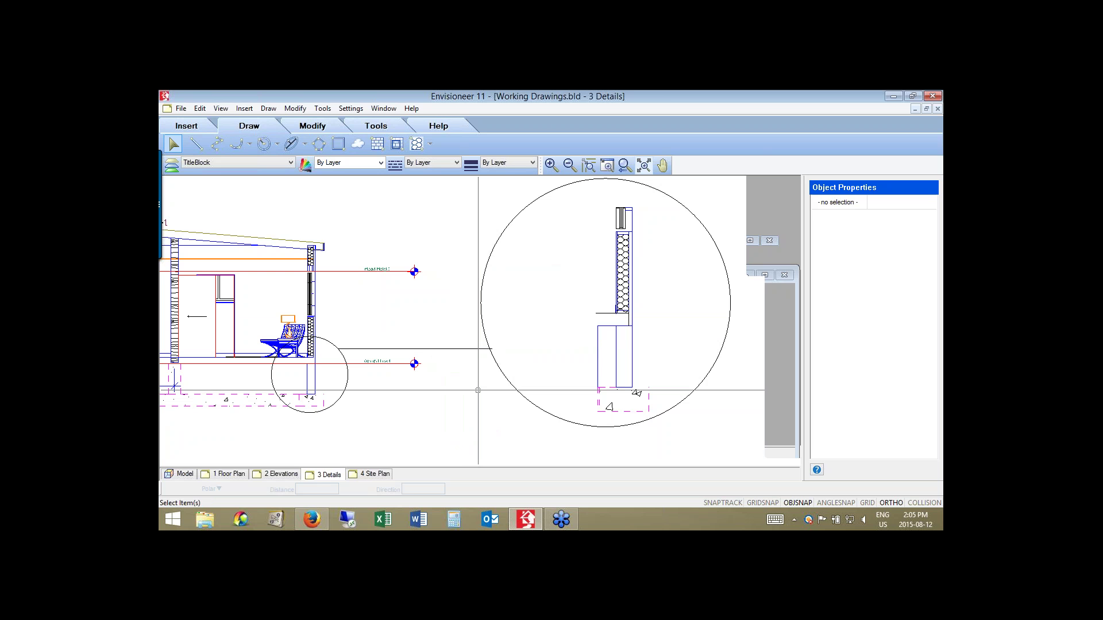
Import the CAD file FDN-FTG.dwg from the Details folder and place it to the right of the circled wall detail.
click(625, 167)
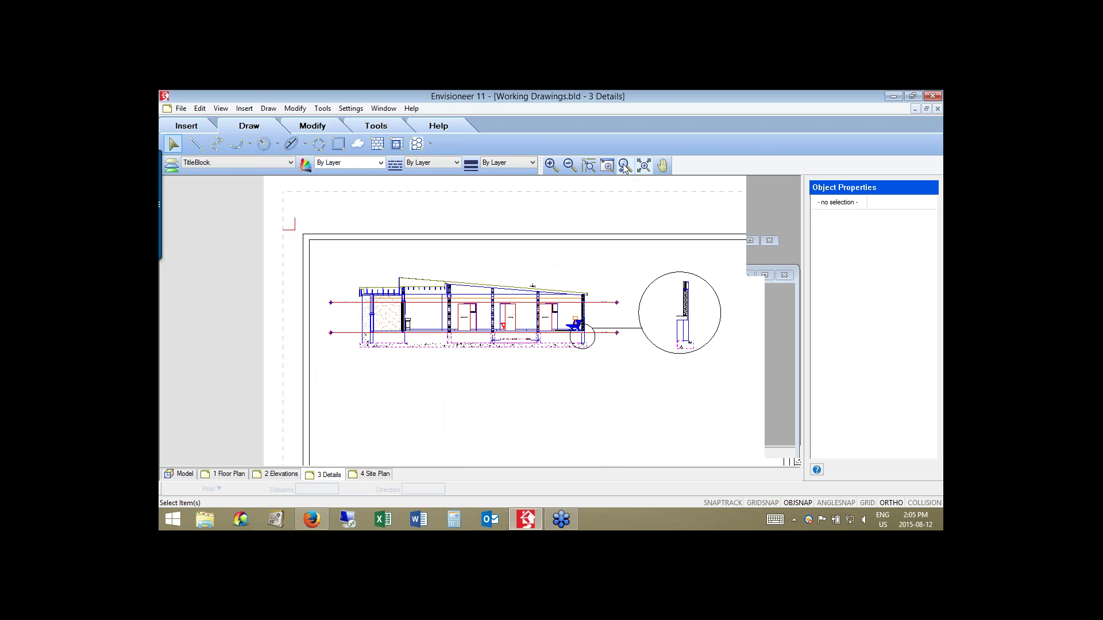
click(193, 129)
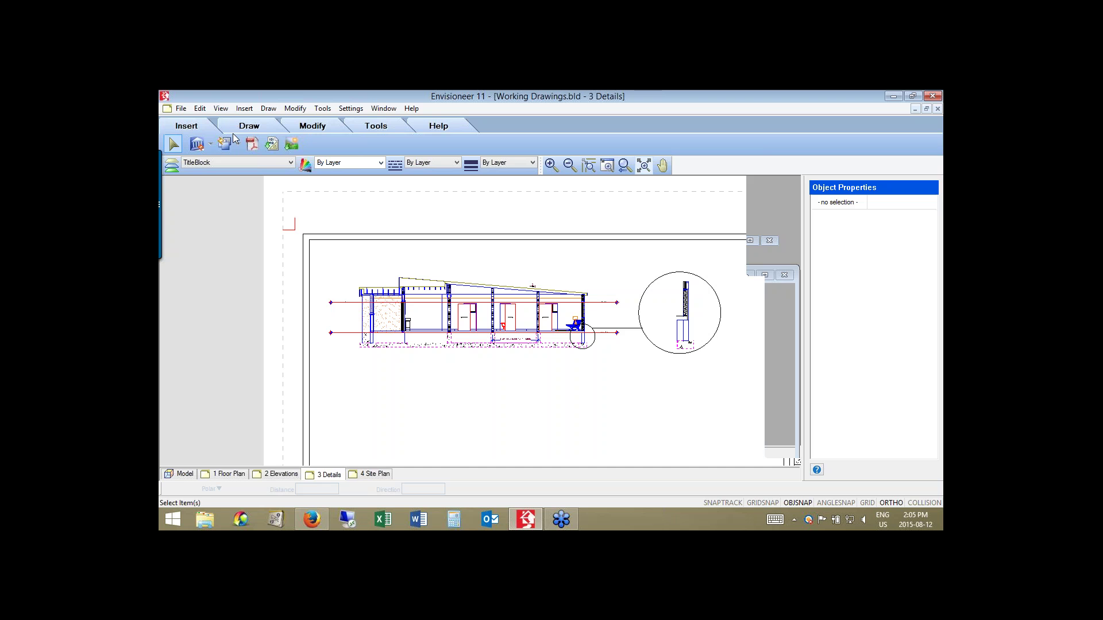
click(272, 145)
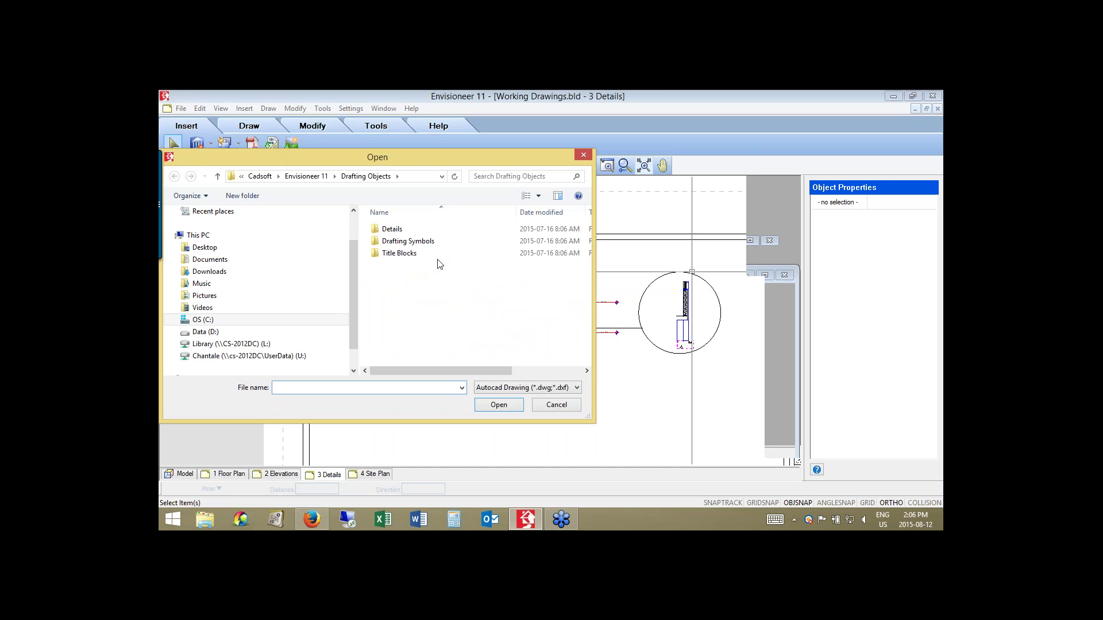
click(402, 241)
click(391, 230)
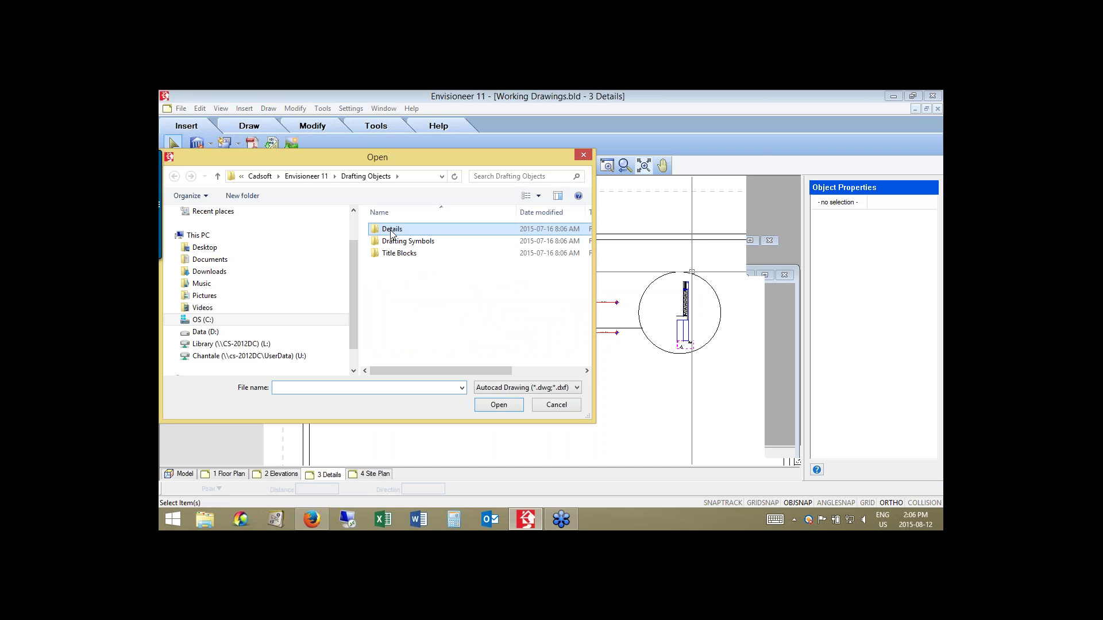
double_click(391, 231)
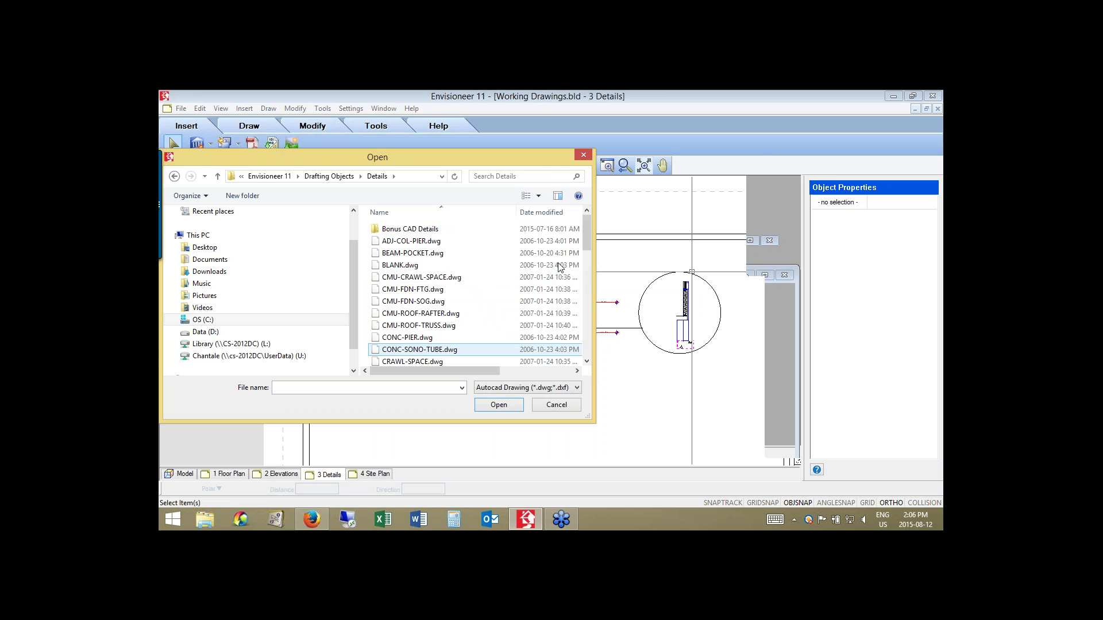
drag(586, 223, 587, 233)
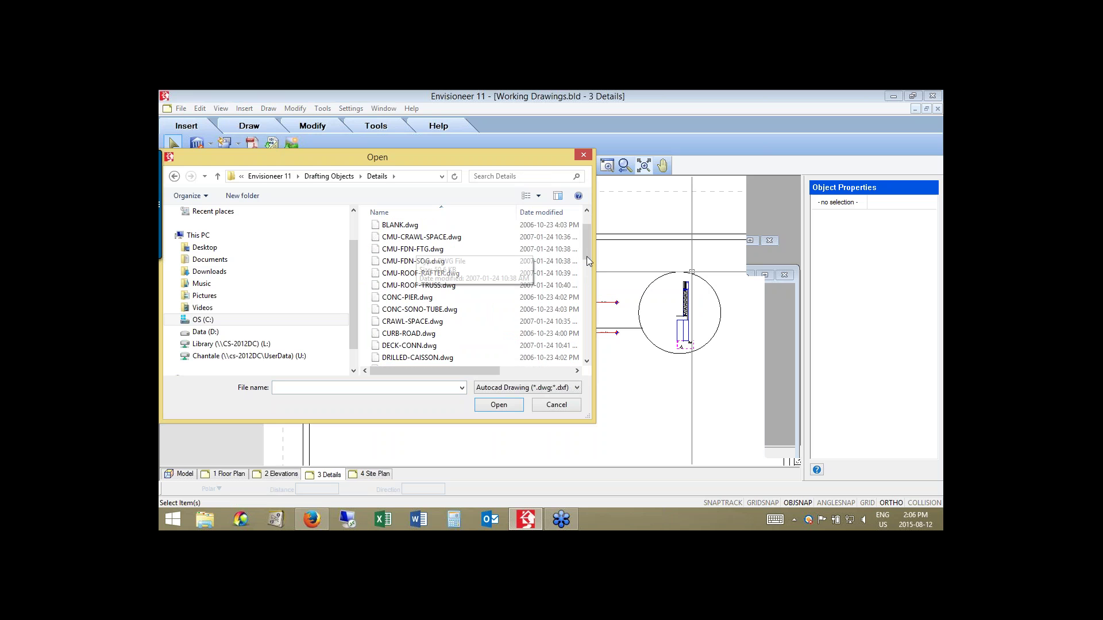
drag(587, 256, 589, 297)
click(403, 250)
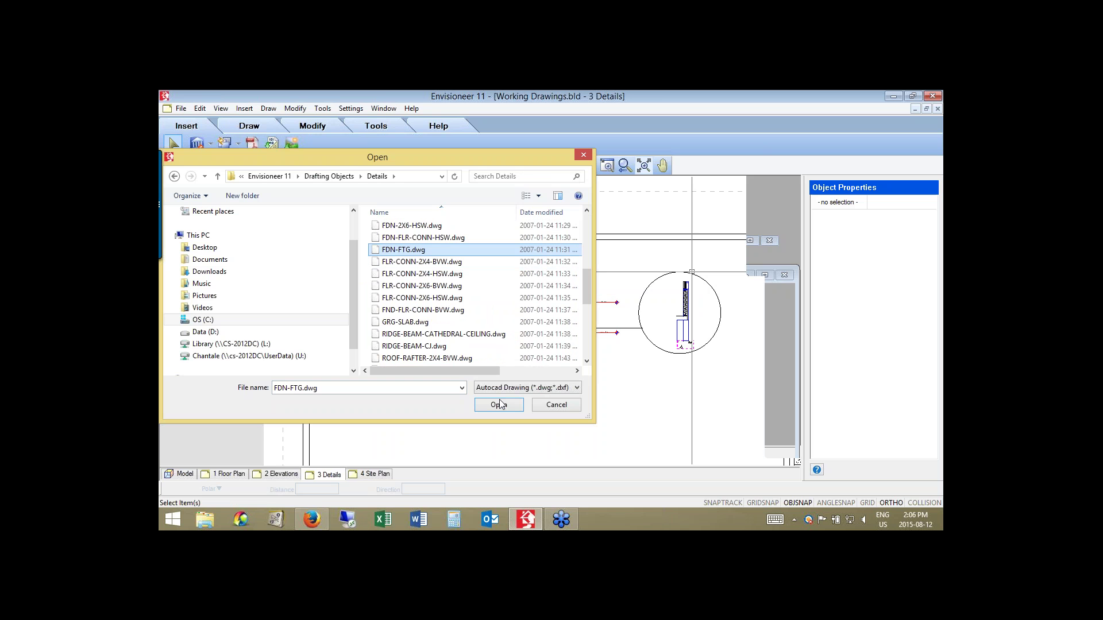
click(500, 404)
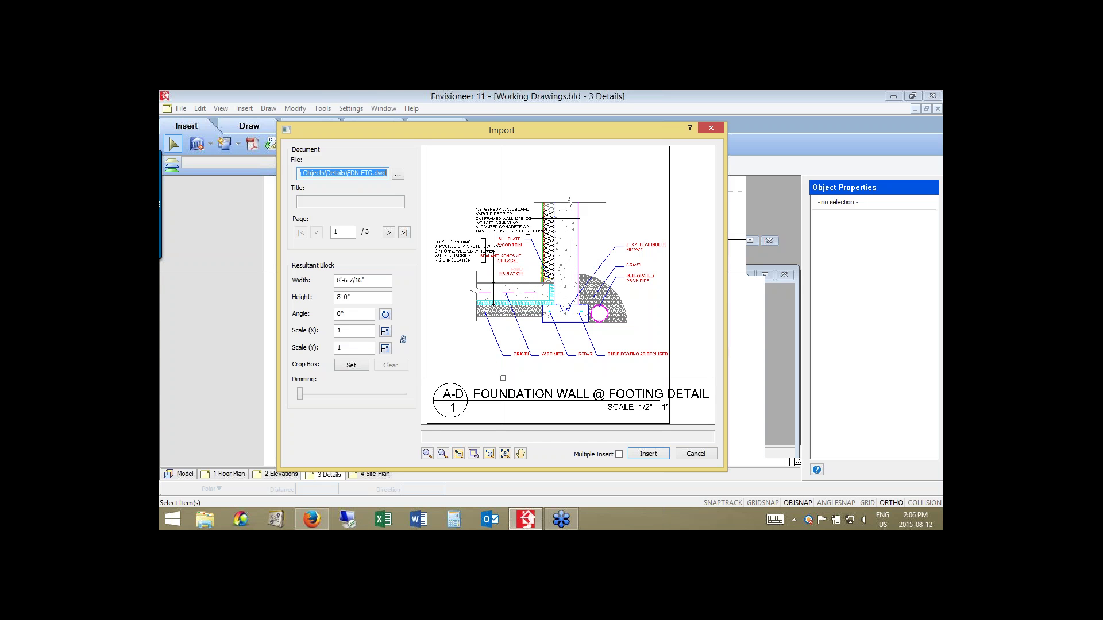
click(648, 454)
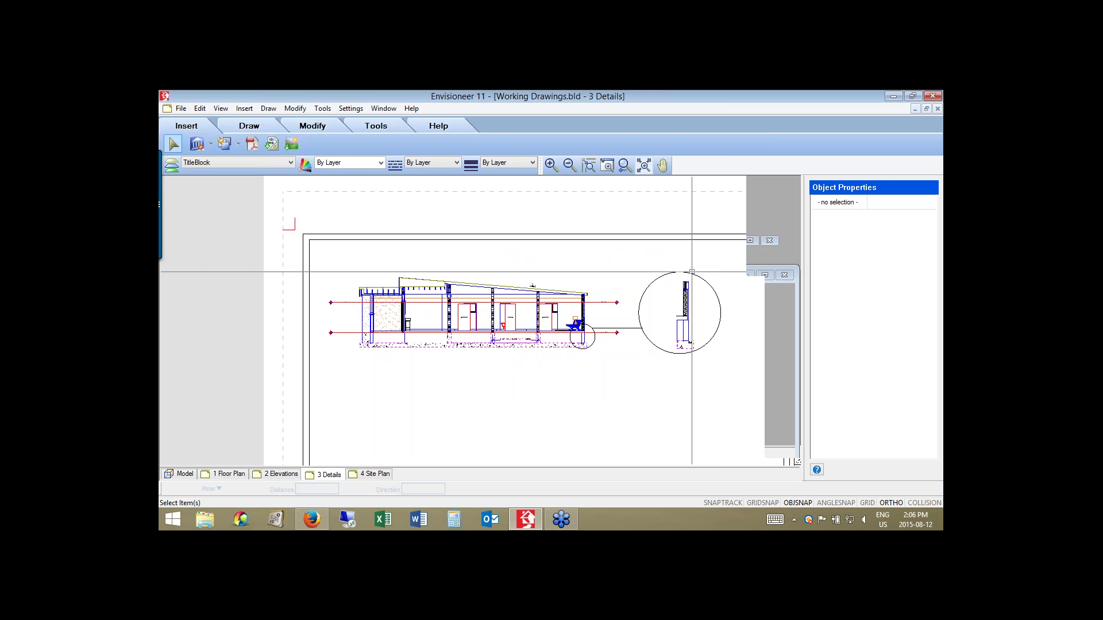
click(747, 315)
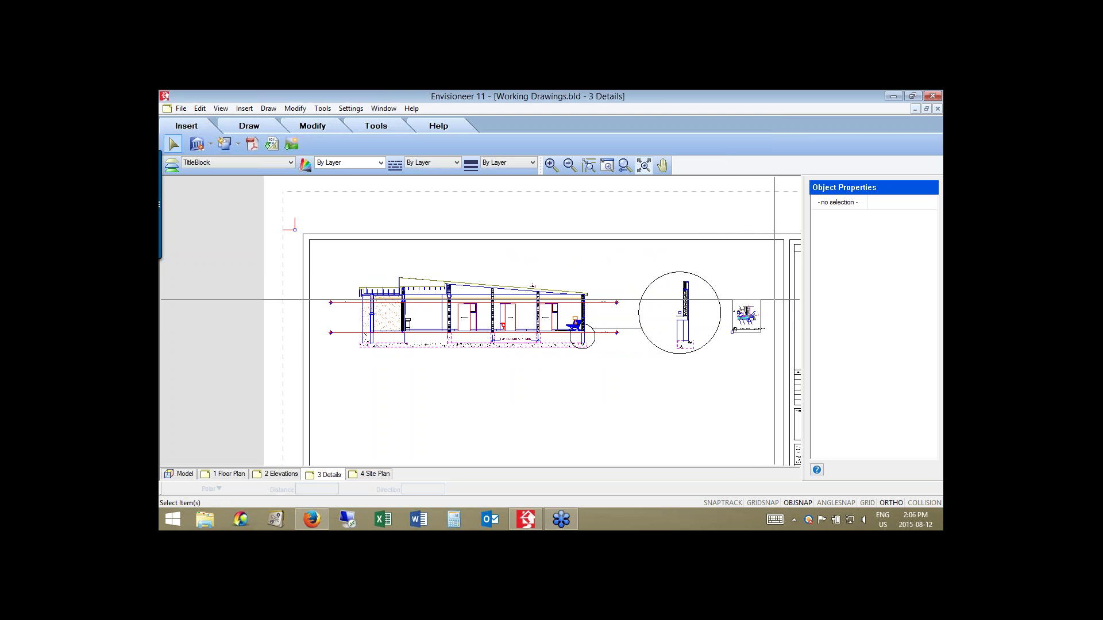
Open the imported footing detail block for editing and shorten its title text to FOUNDATION WALL @ FOOTING.
click(775, 299)
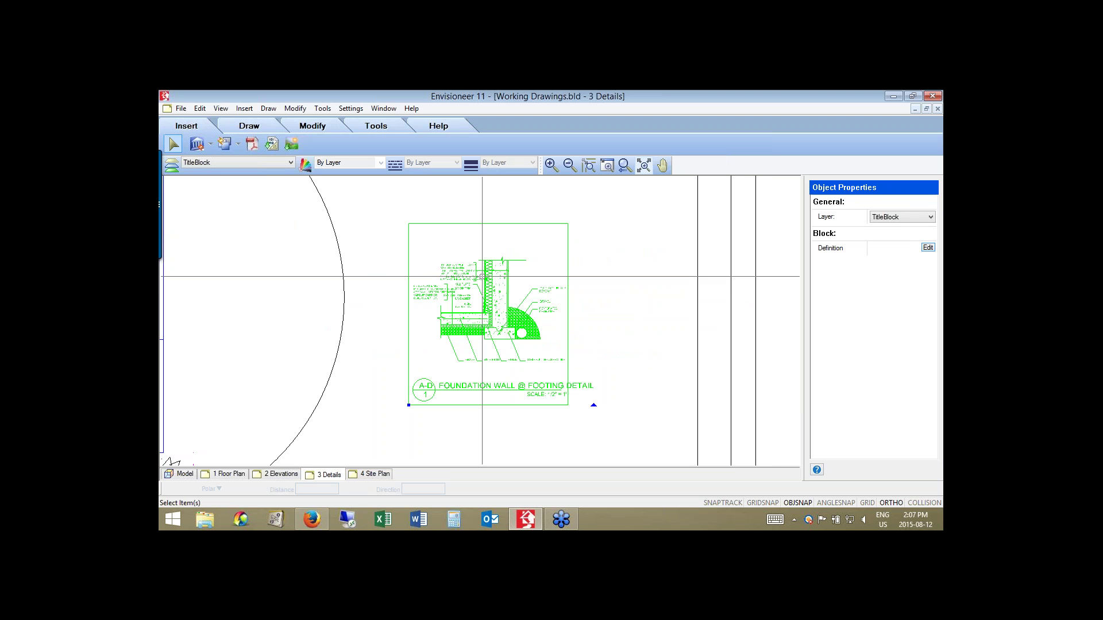
click(928, 248)
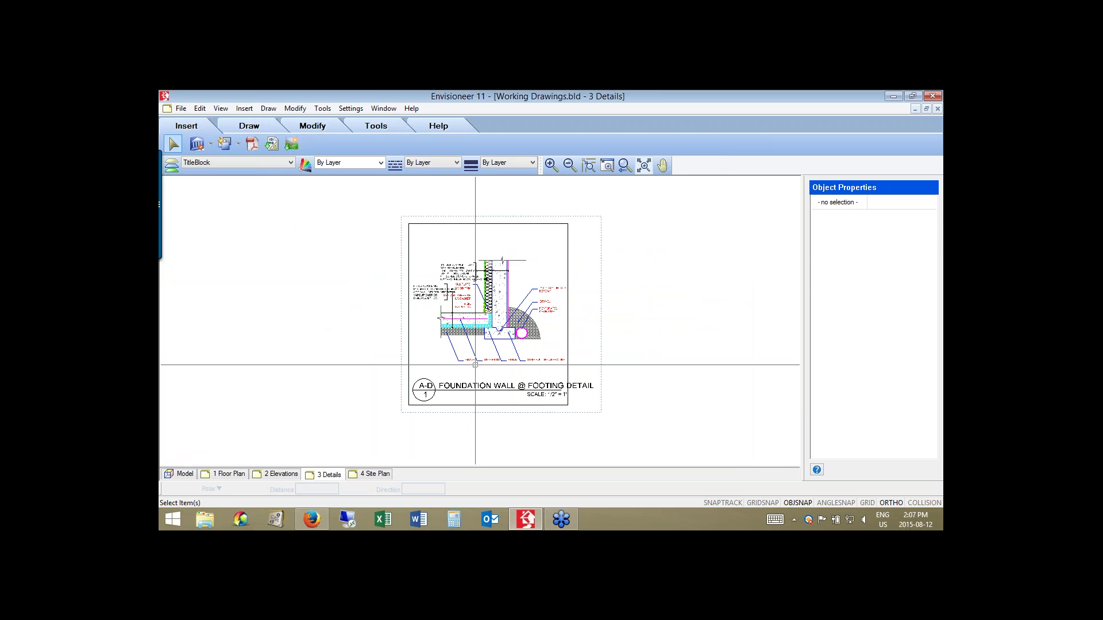
click(556, 385)
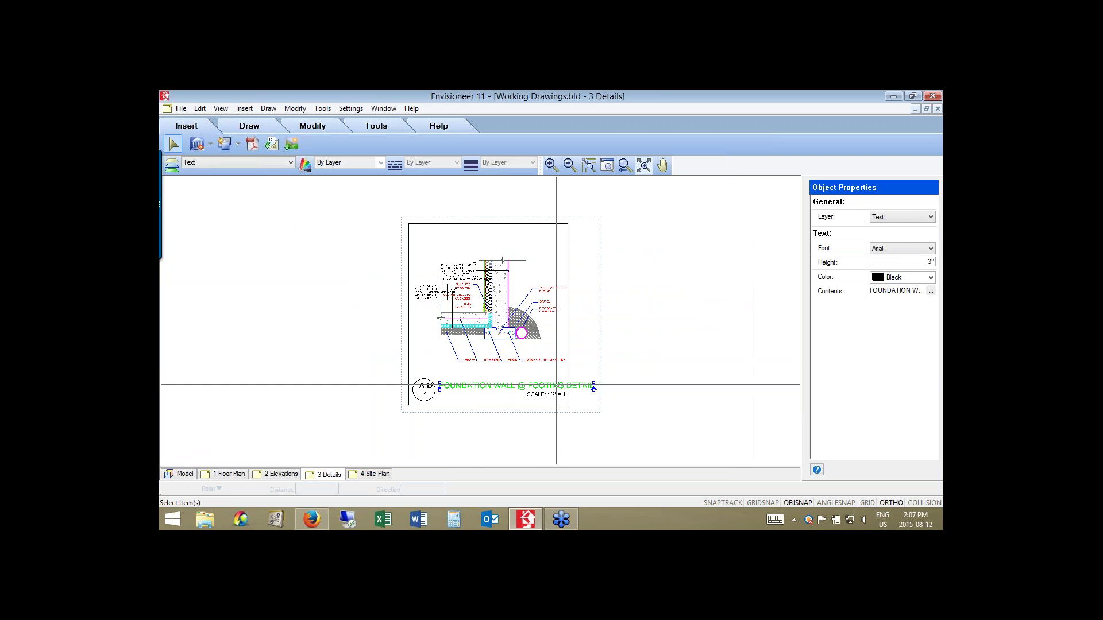
click(556, 385)
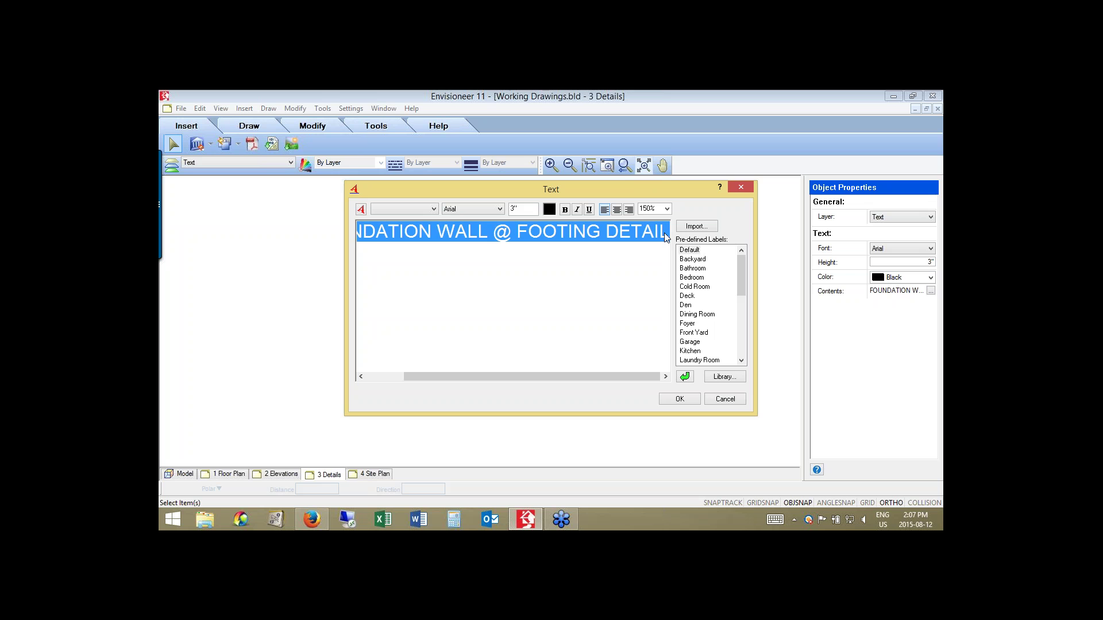
click(664, 233)
double_click(655, 233)
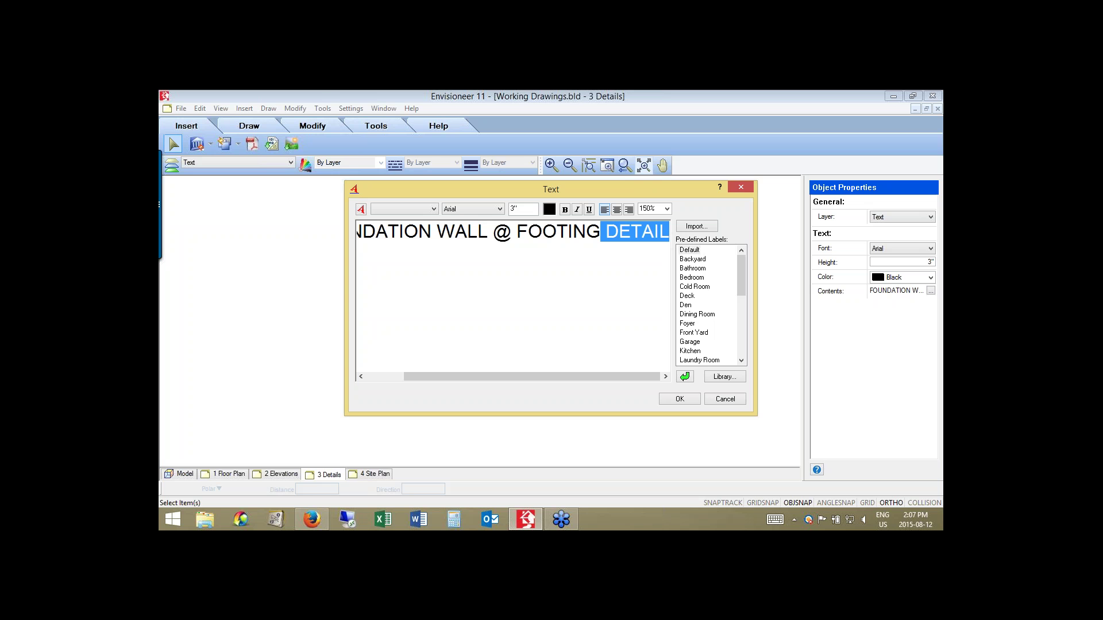
key(BackSpace)
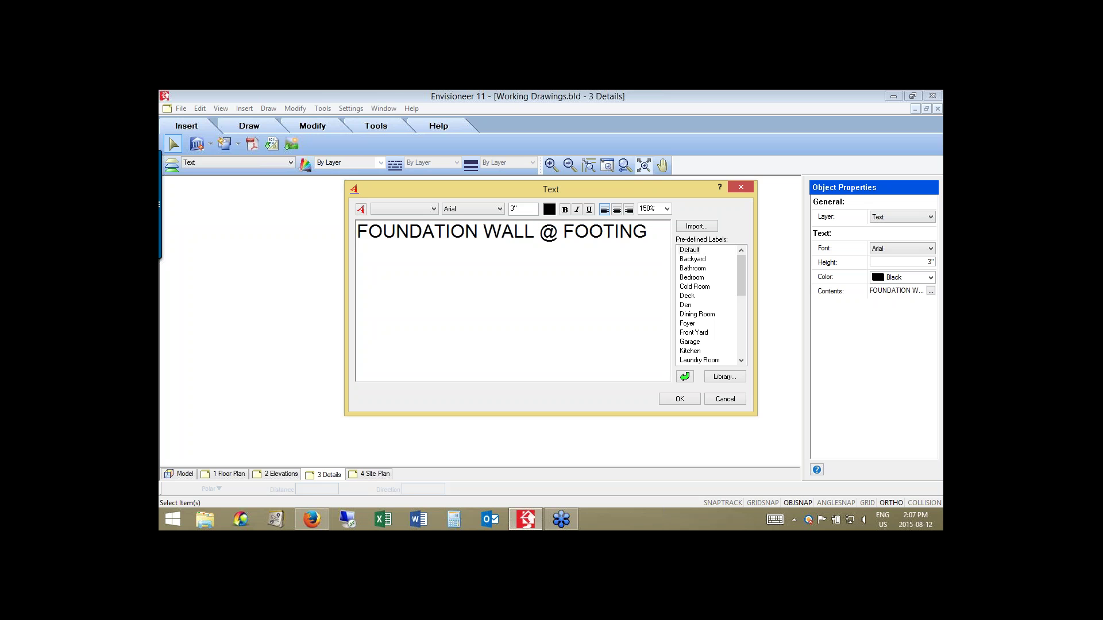
key(Return)
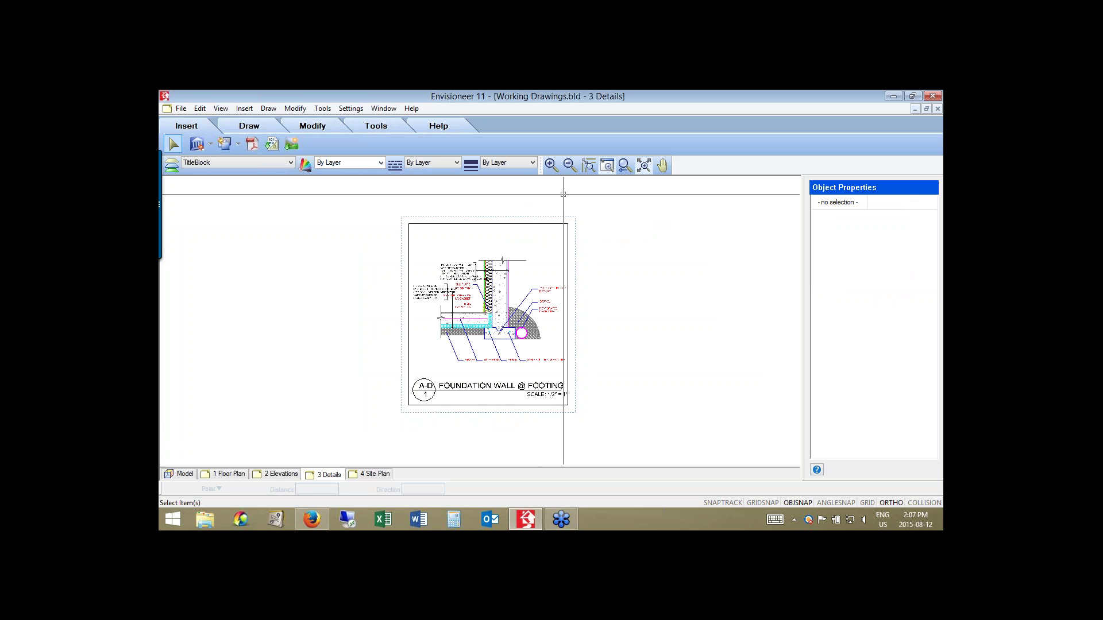
Inspect the damproofing line and the concrete hatch of the foundation wall inside the footing detail.
drag(482, 247, 580, 324)
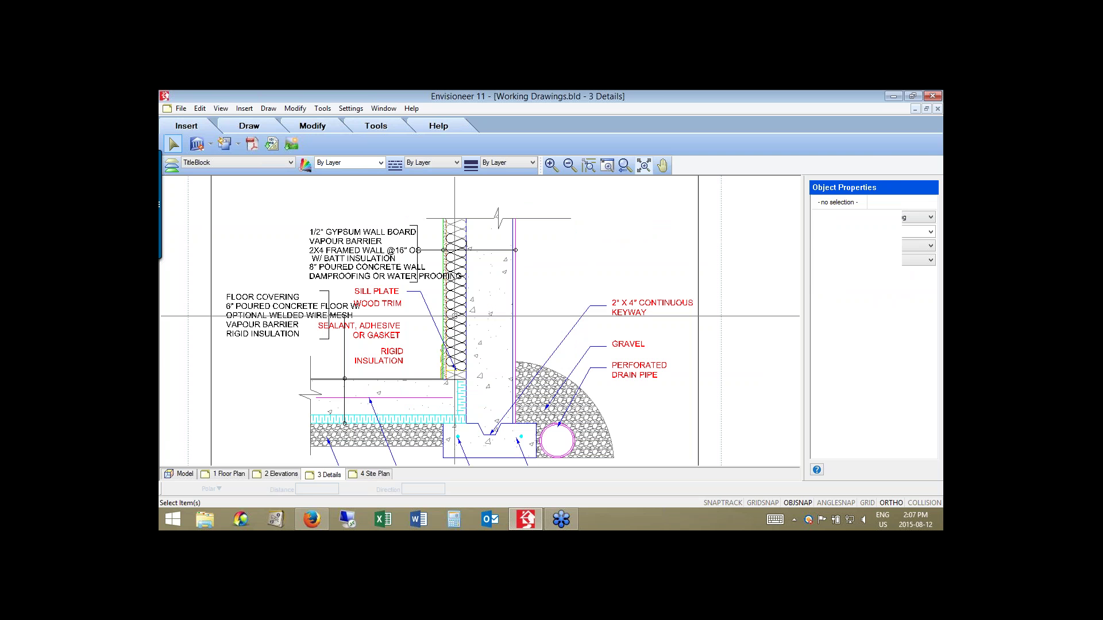
click(515, 351)
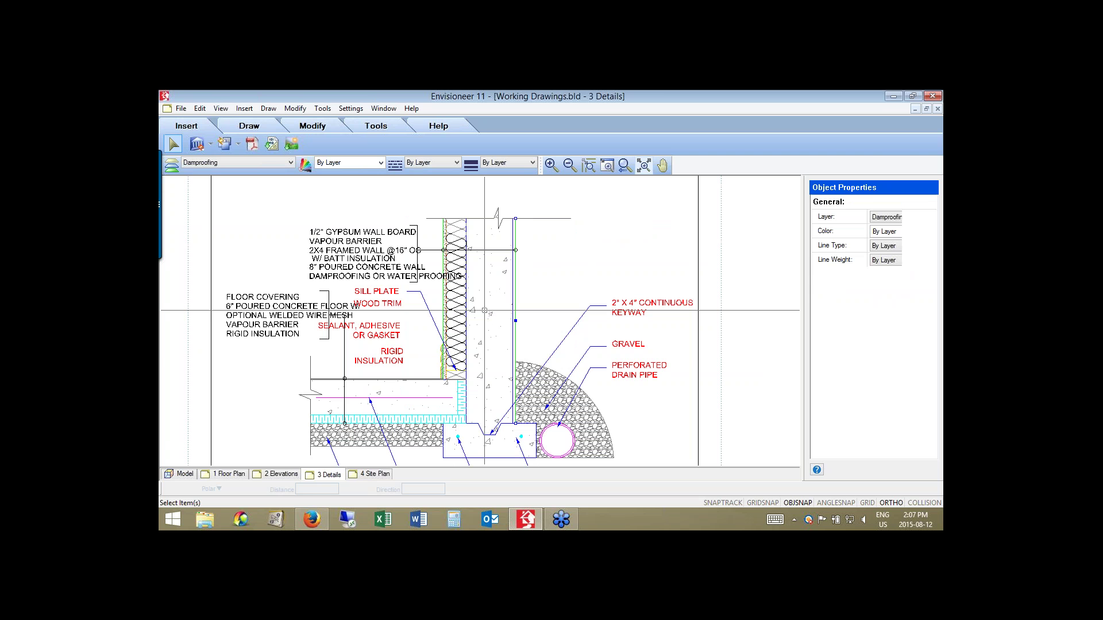
key(Escape)
click(504, 343)
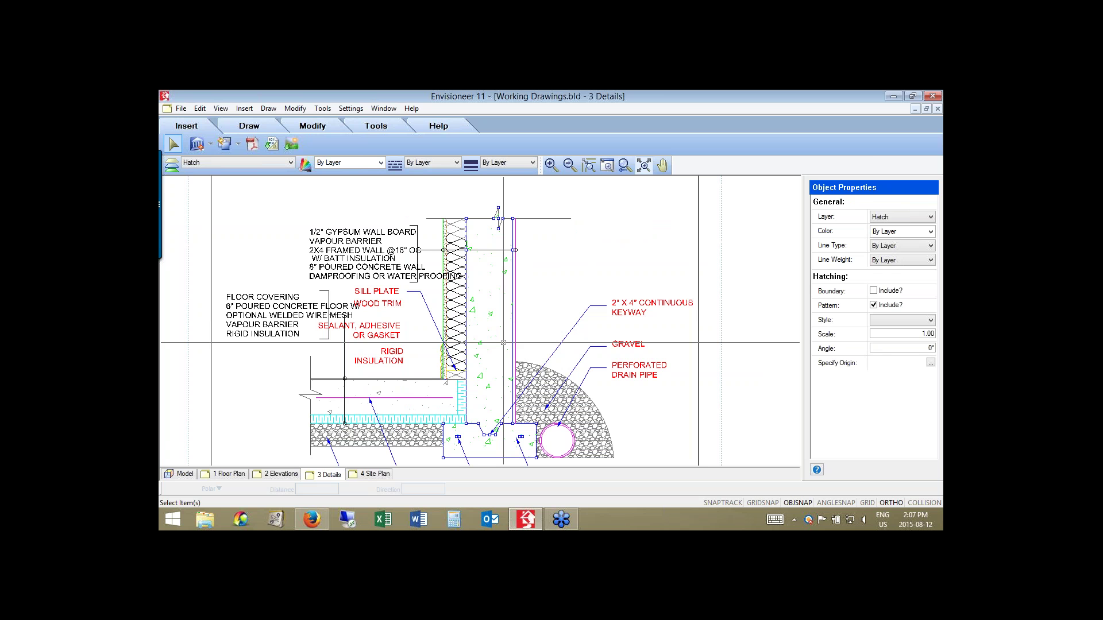
key(Escape)
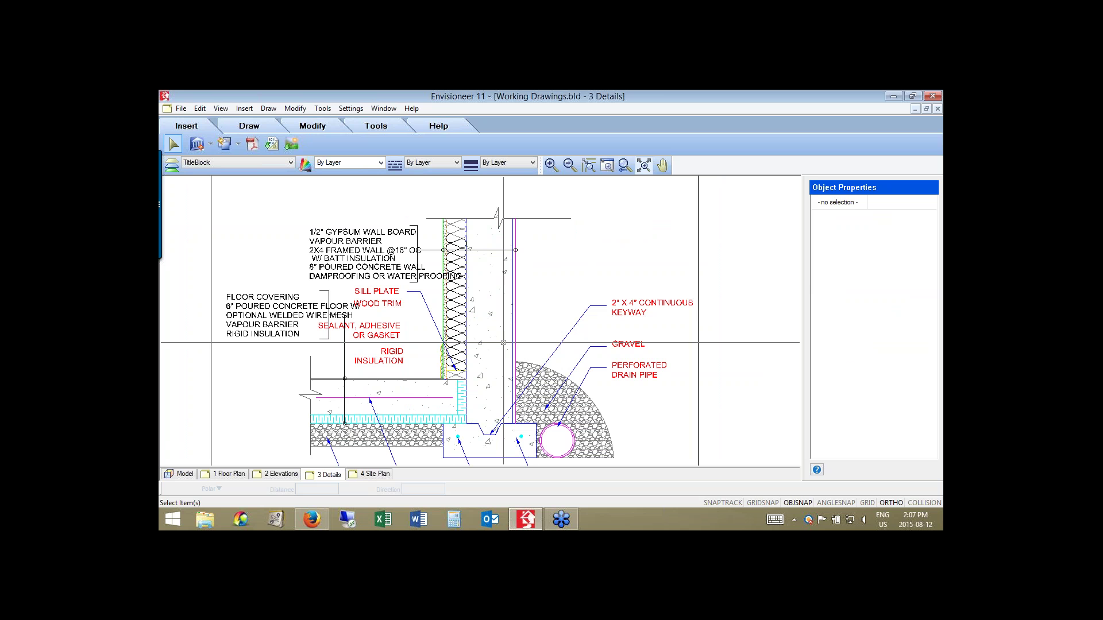
Finish editing the footing detail block and show the whole Details sheet.
click(623, 301)
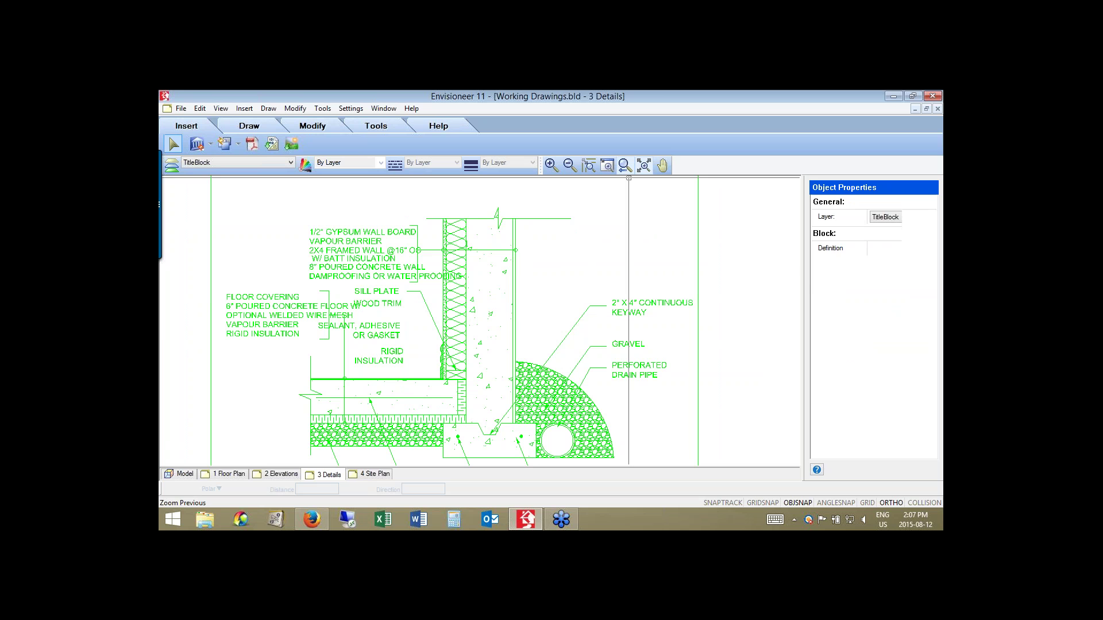
click(625, 165)
scroll(513, 432, down, 3)
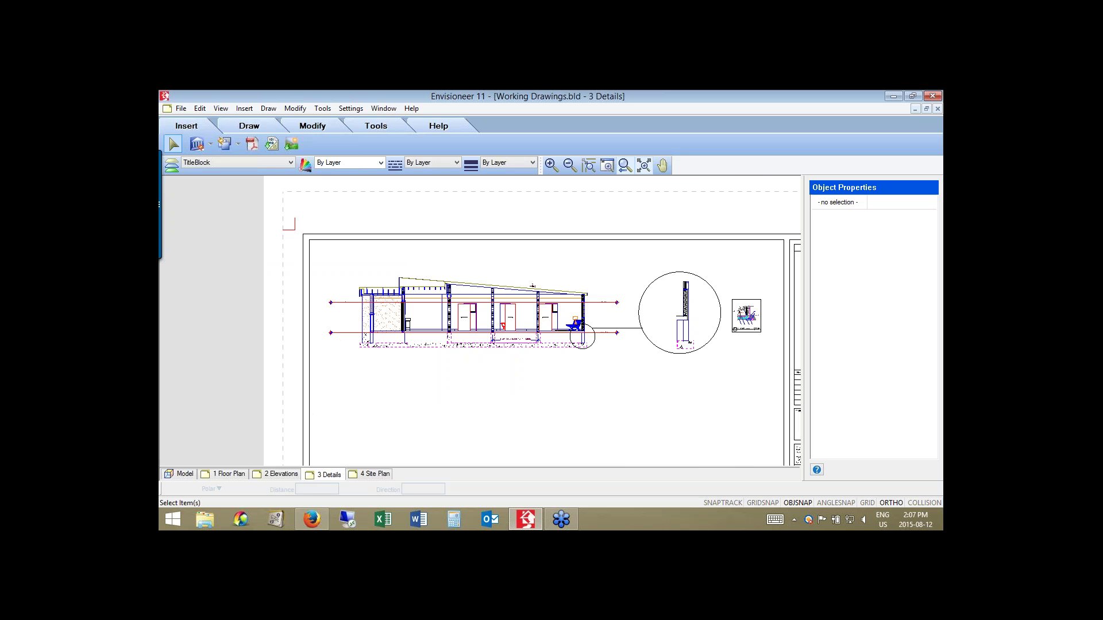
click(631, 165)
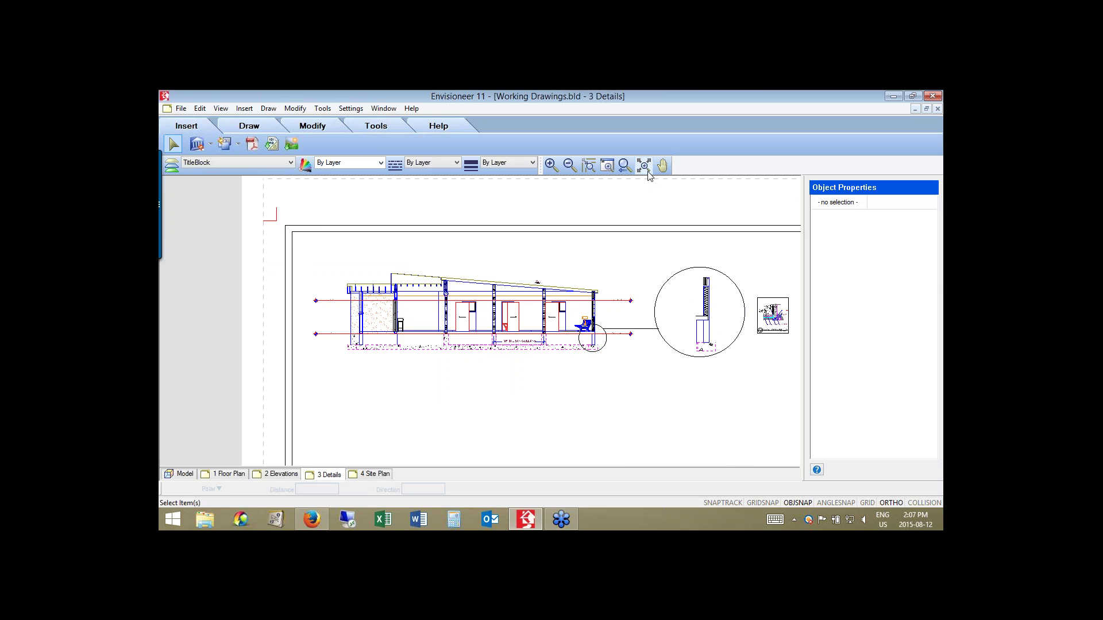
click(646, 168)
Define a viewpoint SmartView looking diagonally down at the house from its front-left corner, displayed as a line drawing.
click(211, 145)
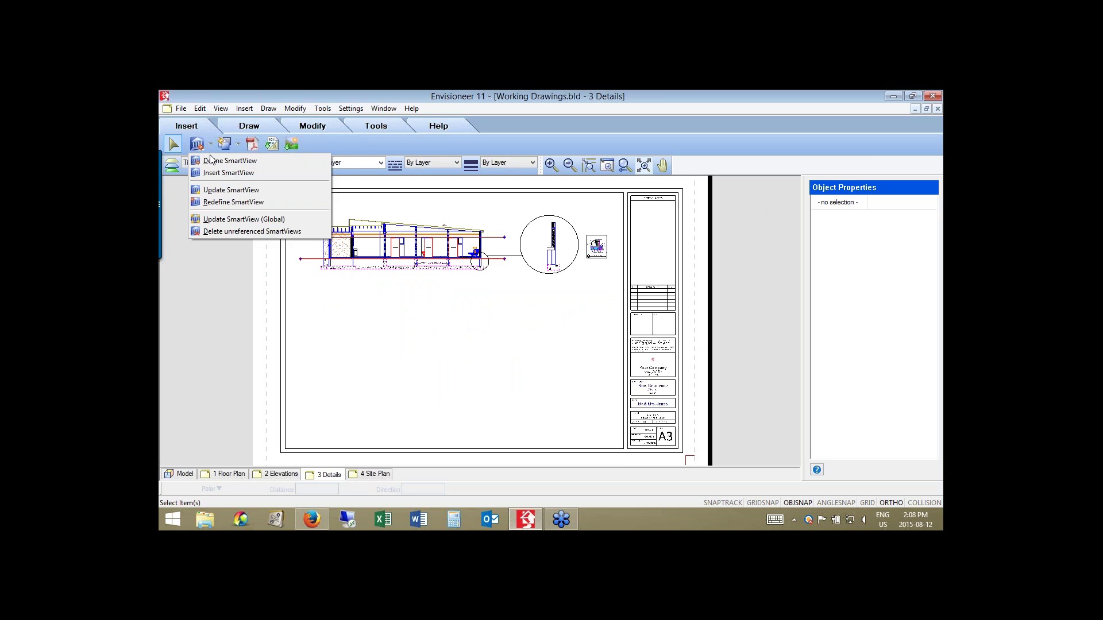
click(211, 160)
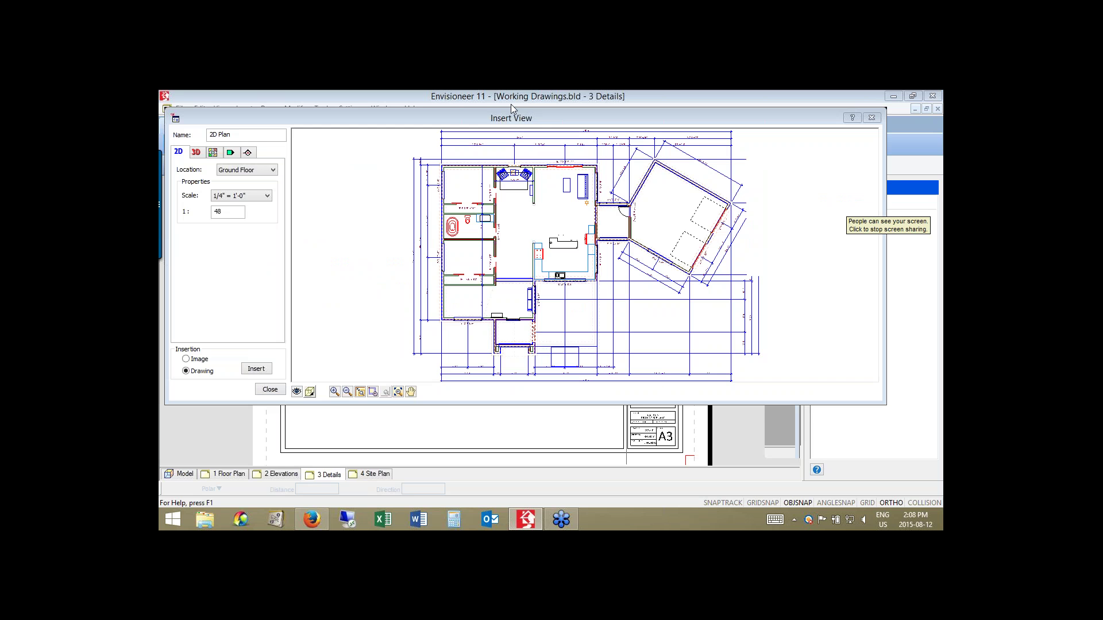
click(212, 152)
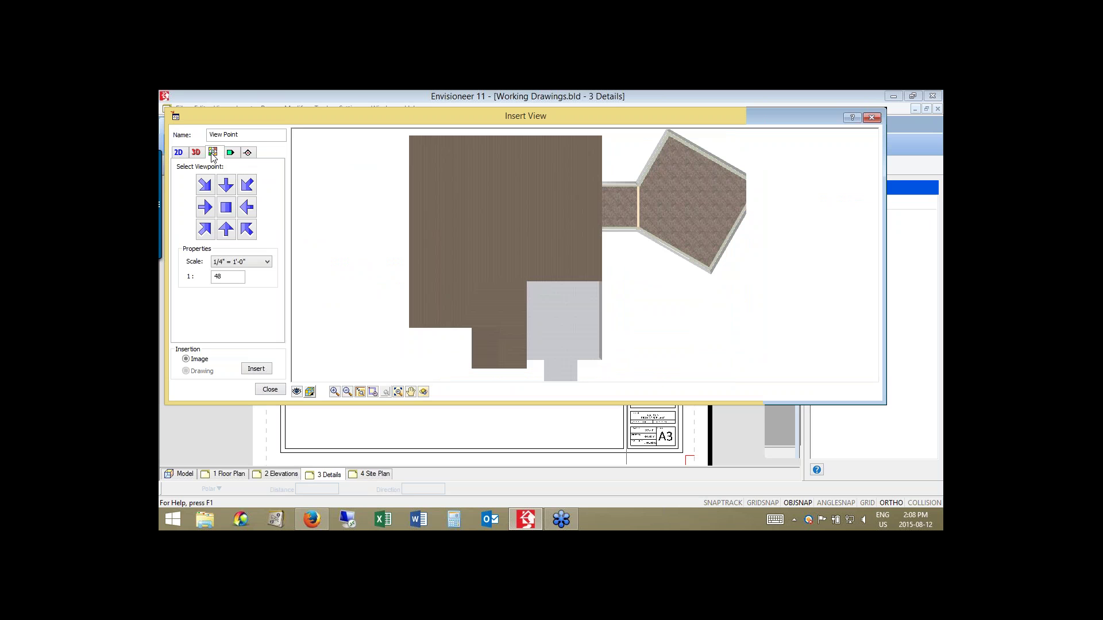
click(204, 230)
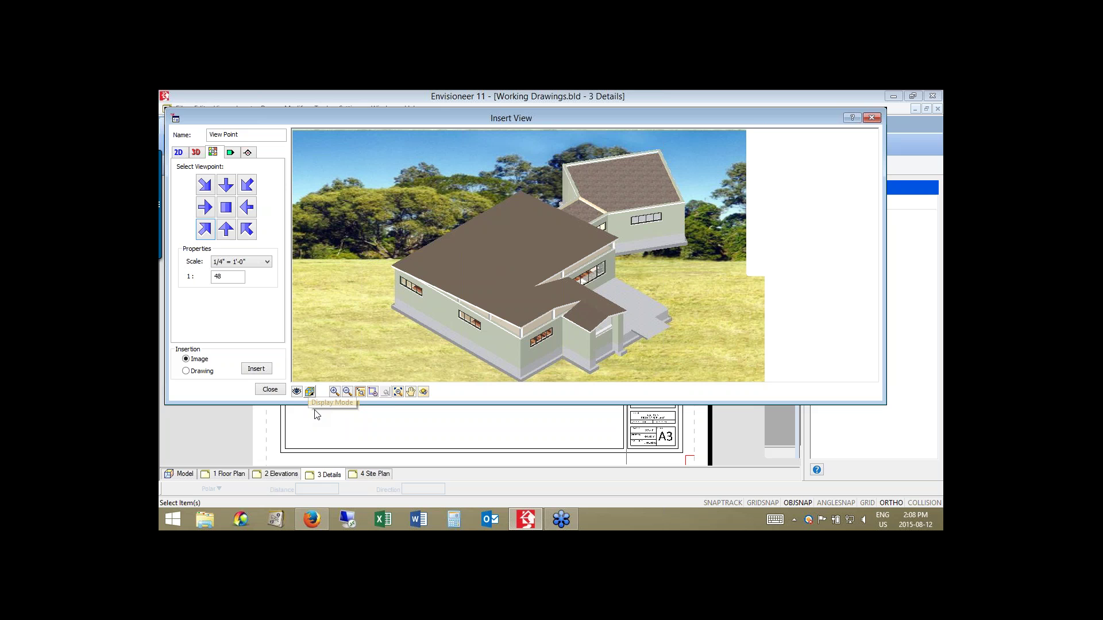
click(310, 392)
click(336, 419)
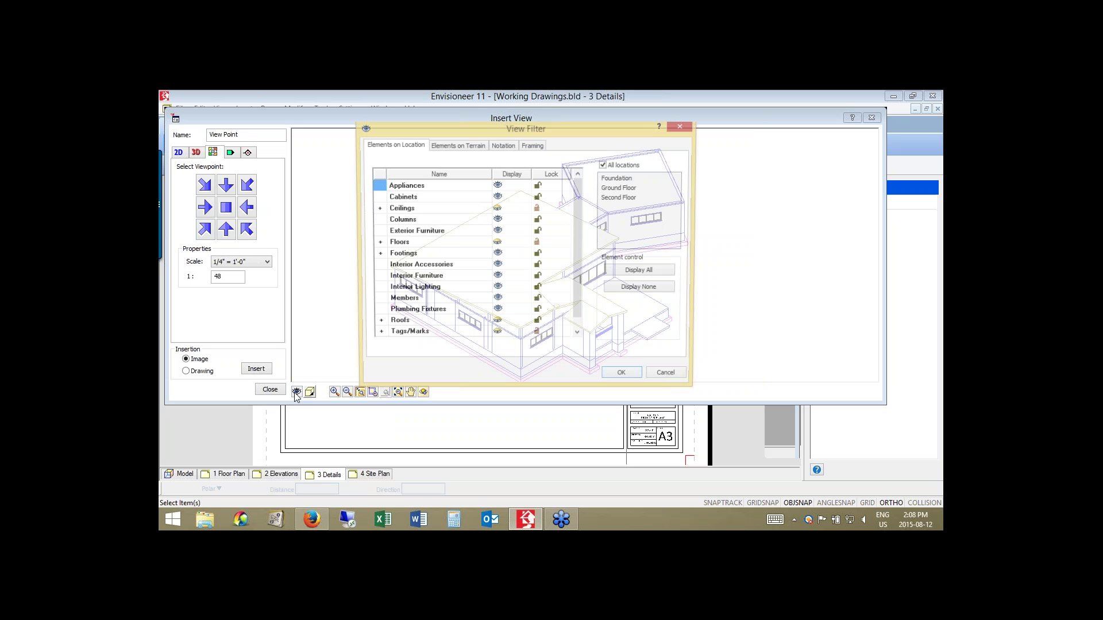
Hide all elements on the Ground Floor and Second Floor in the SmartView's view filter.
click(610, 189)
click(625, 204)
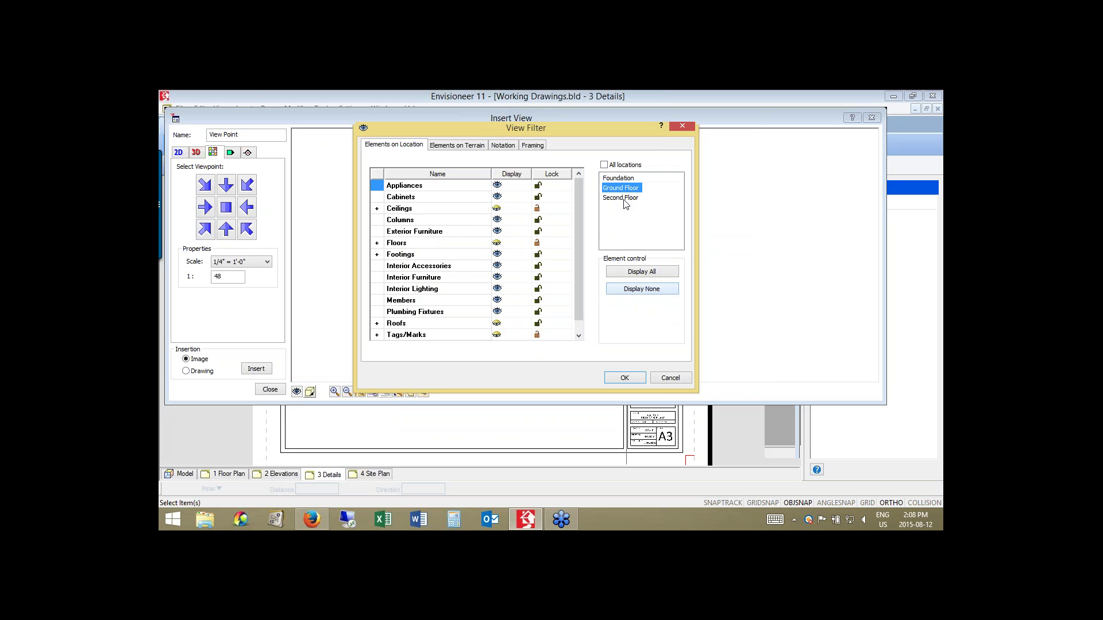
click(630, 289)
click(620, 198)
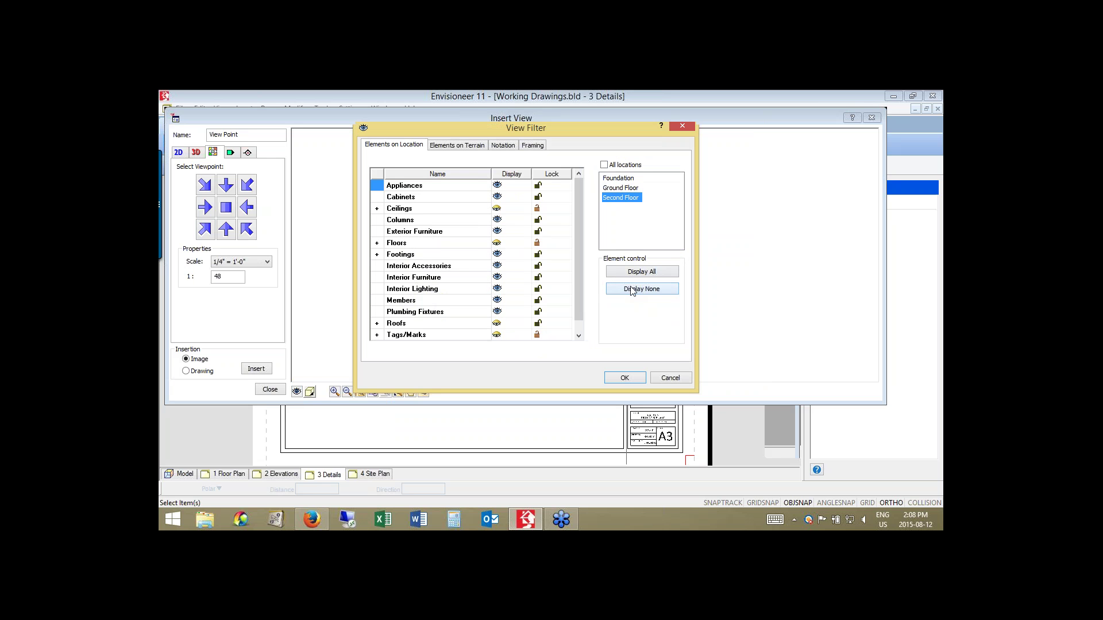
click(632, 290)
scroll(629, 195, down, 1)
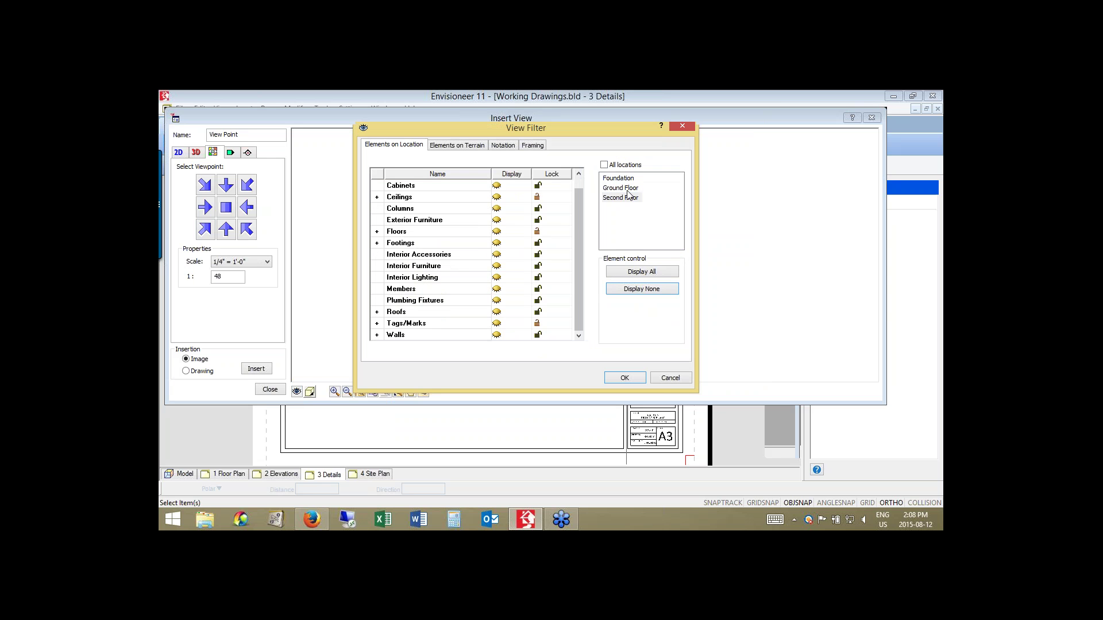
Display only the Wall framing element on the Ground Floor and Second Floor.
click(626, 190)
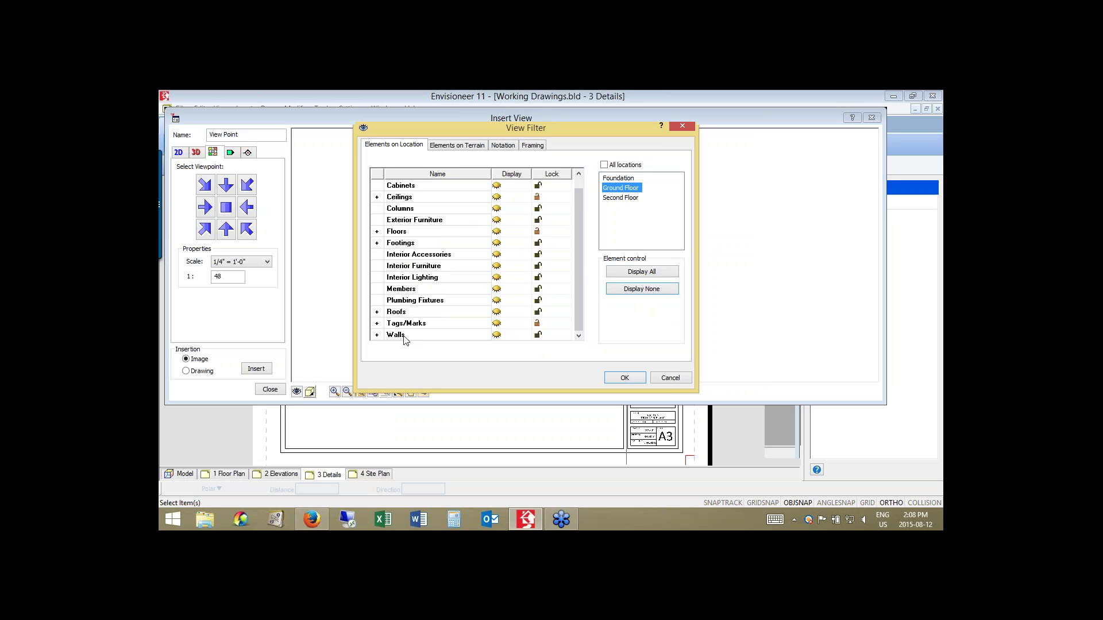
click(378, 335)
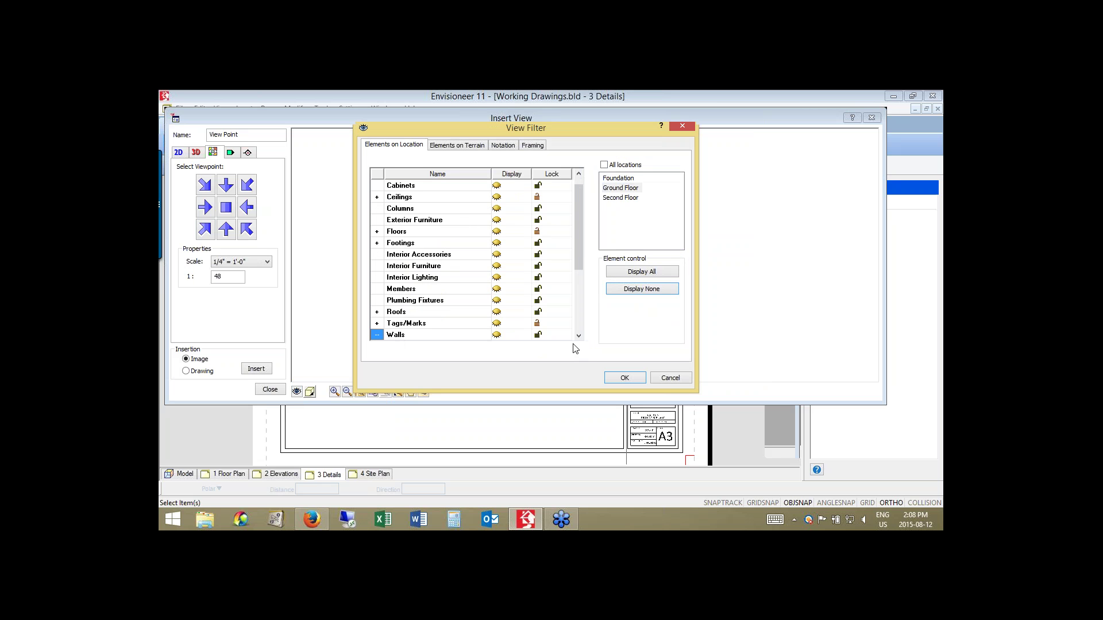
scroll(498, 318, down, 2)
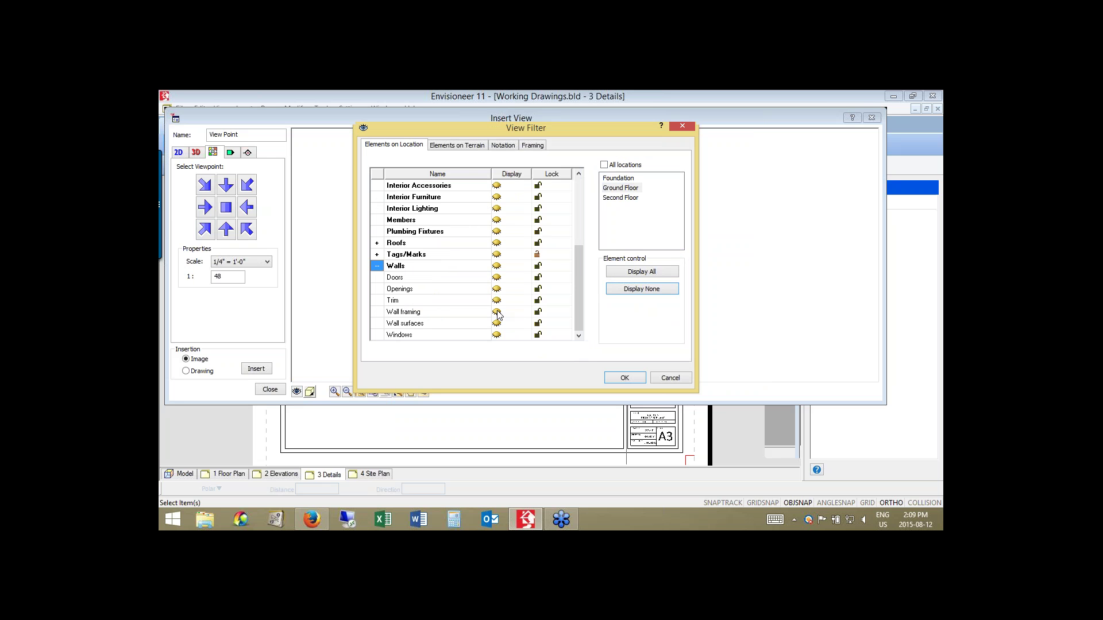
click(497, 312)
click(497, 313)
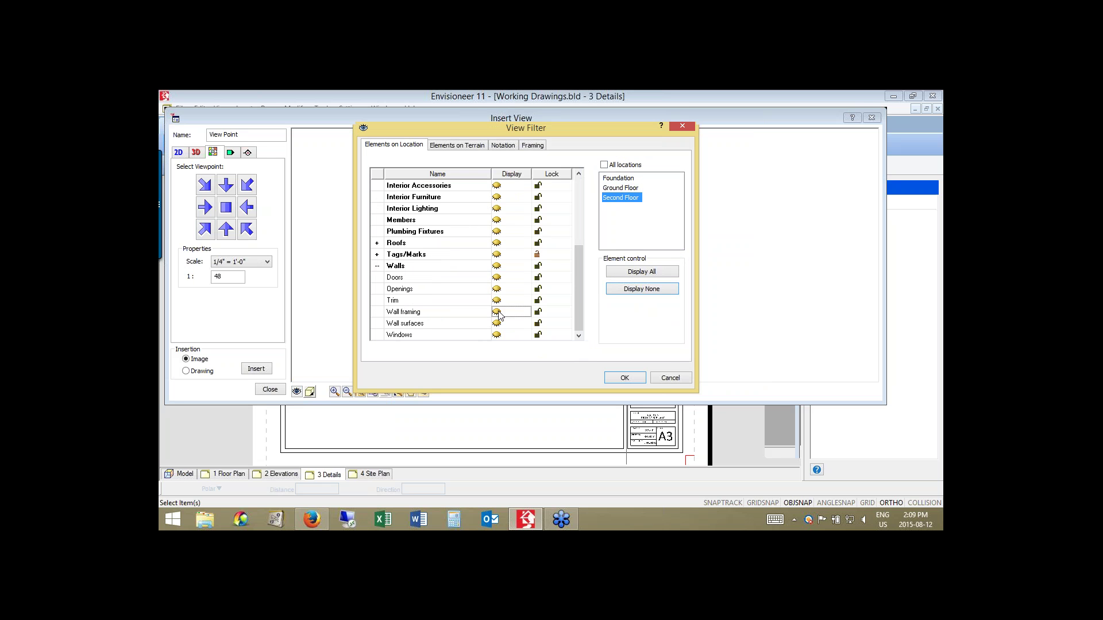
click(497, 313)
Check each location and the terrain elements, apply the view filter, and insert the framing view as a drawing below the full section.
click(621, 179)
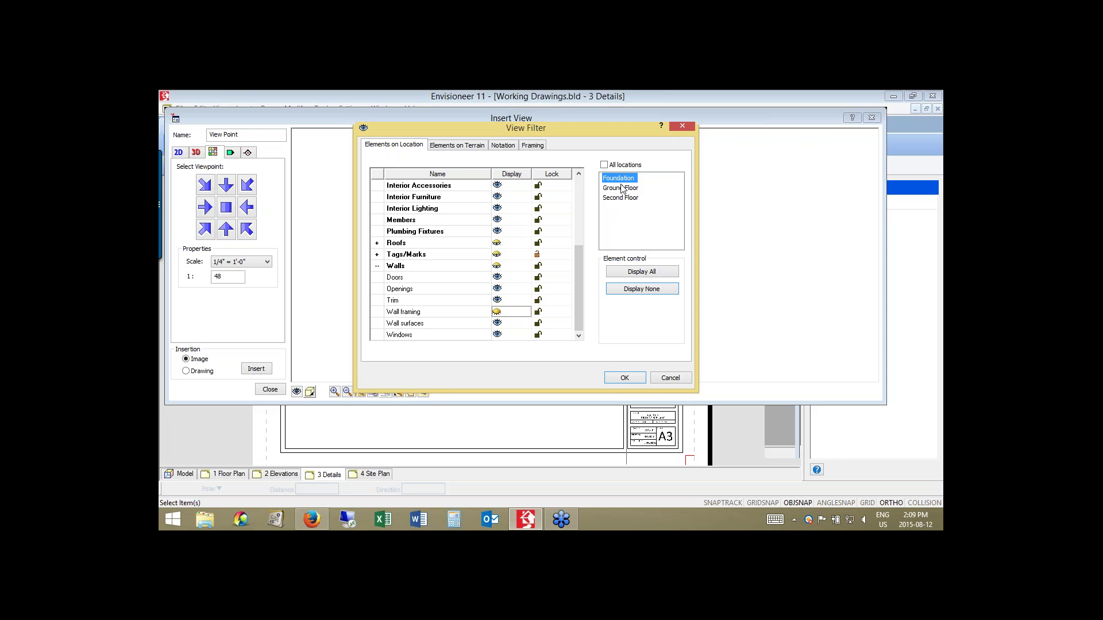
click(621, 188)
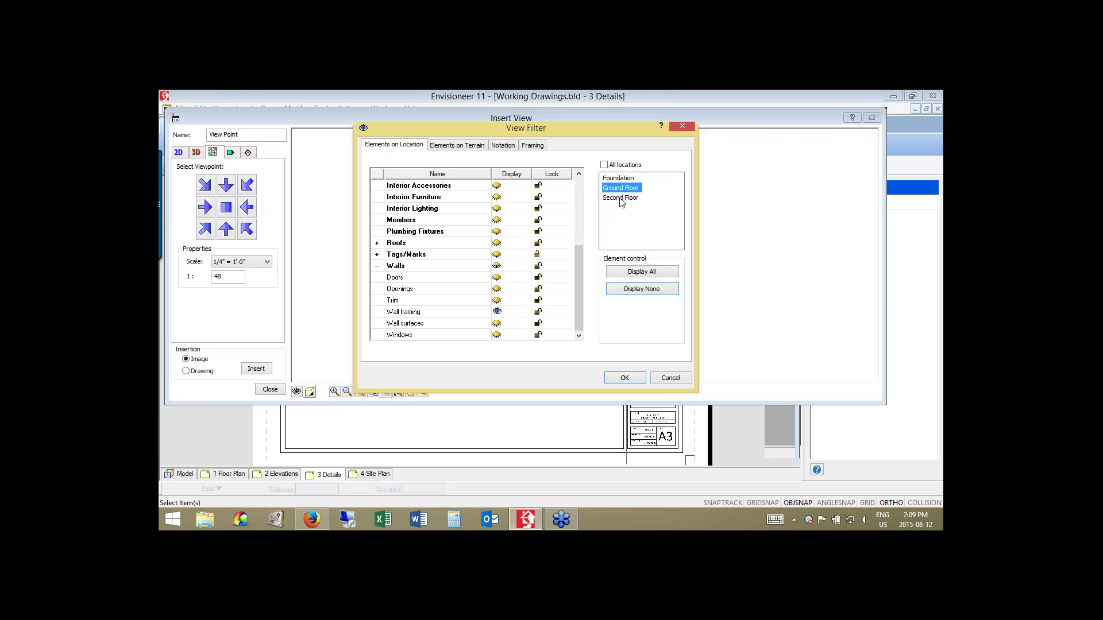
click(621, 198)
click(476, 147)
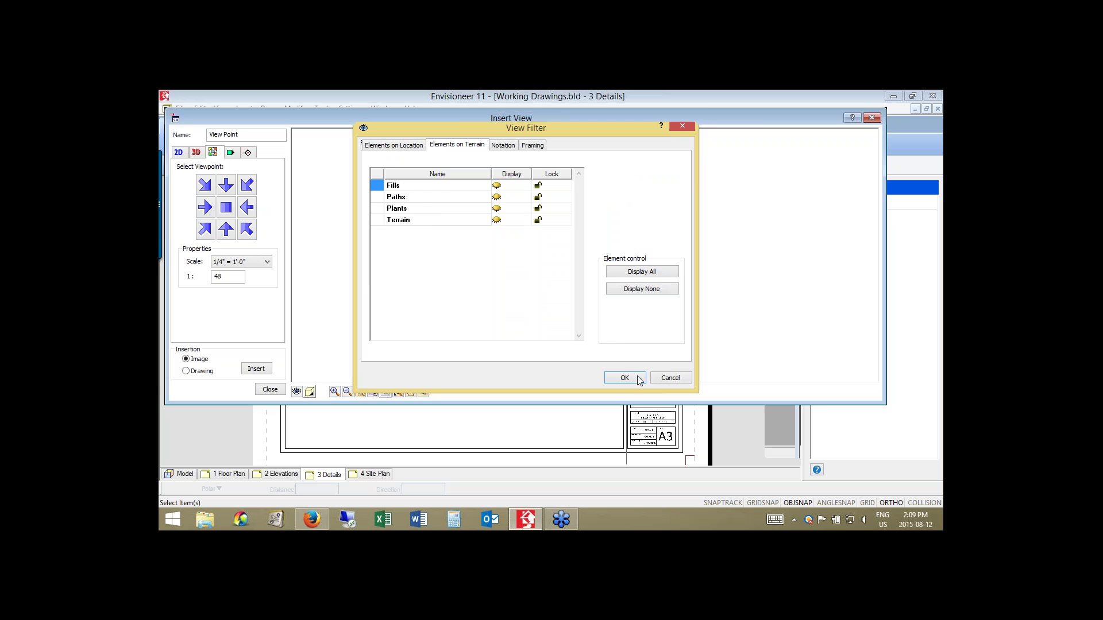
click(639, 379)
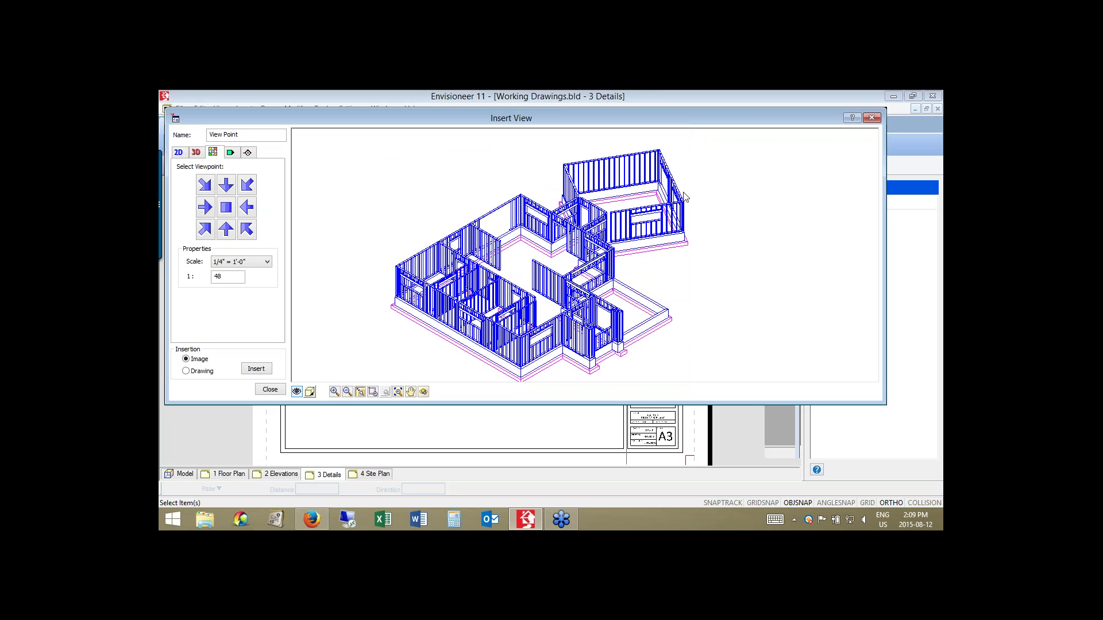
key(Return)
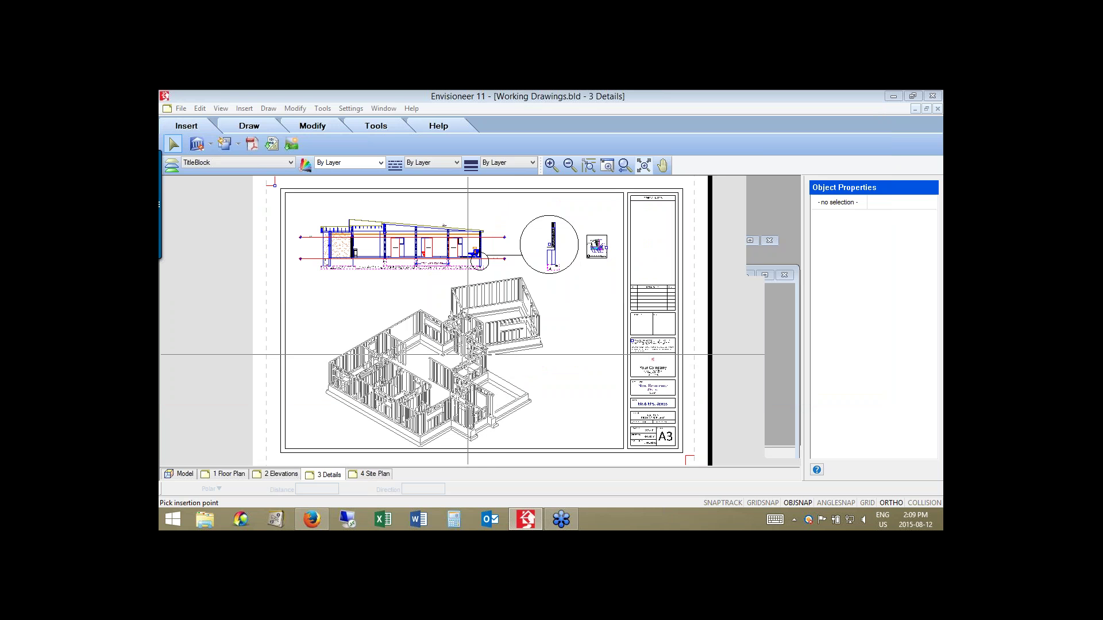
click(468, 355)
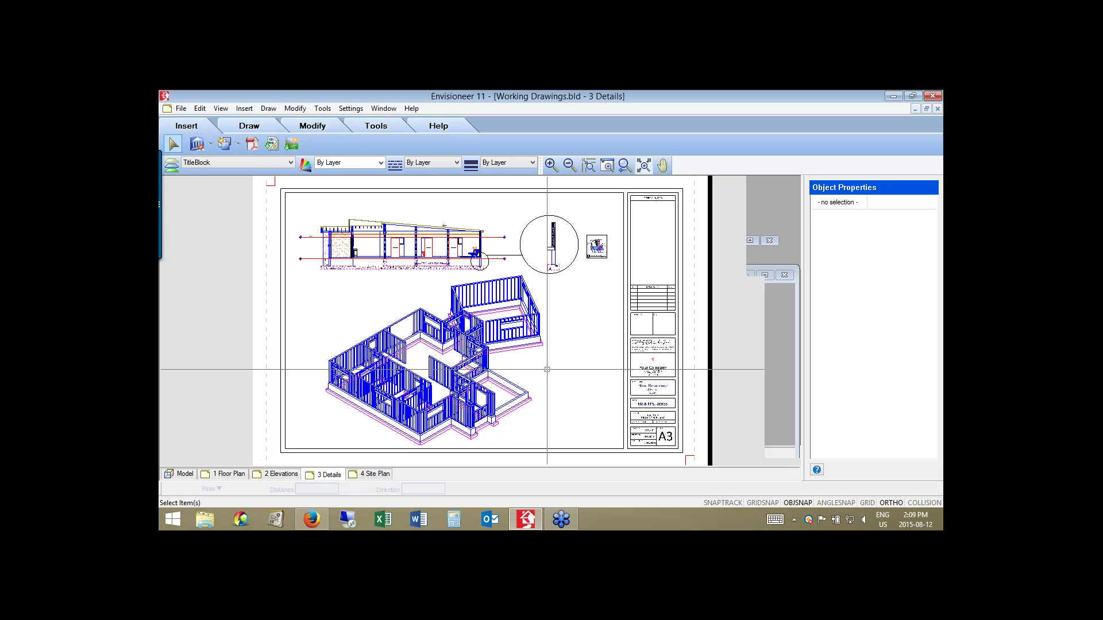
Start a new viewpoint SmartView on the Details sheet, looking diagonally at the house from its front-left corner.
click(197, 144)
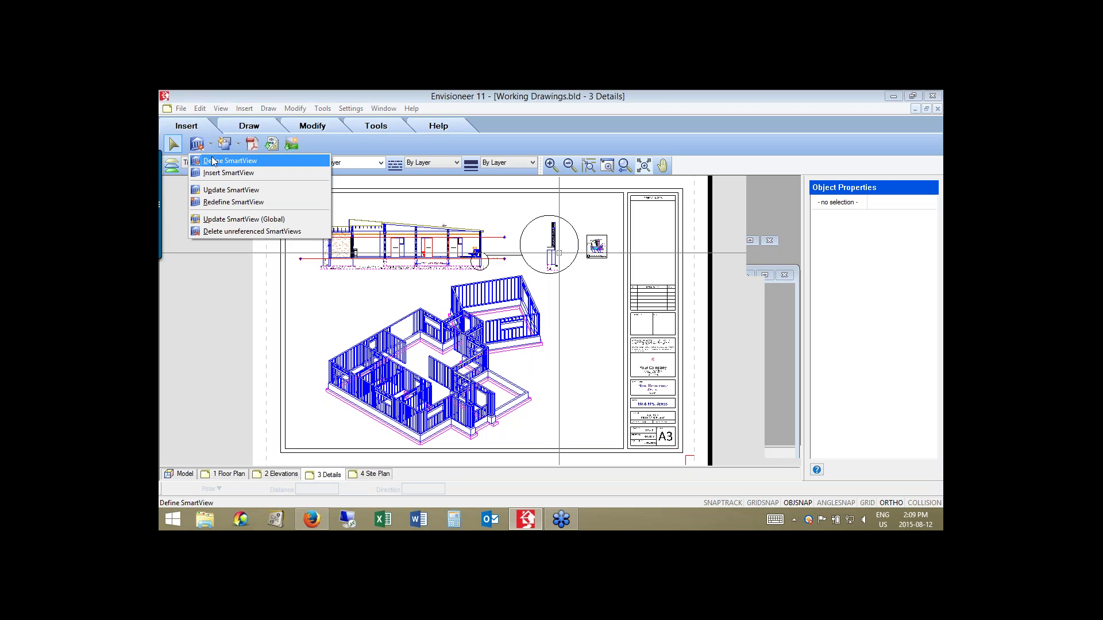
click(213, 162)
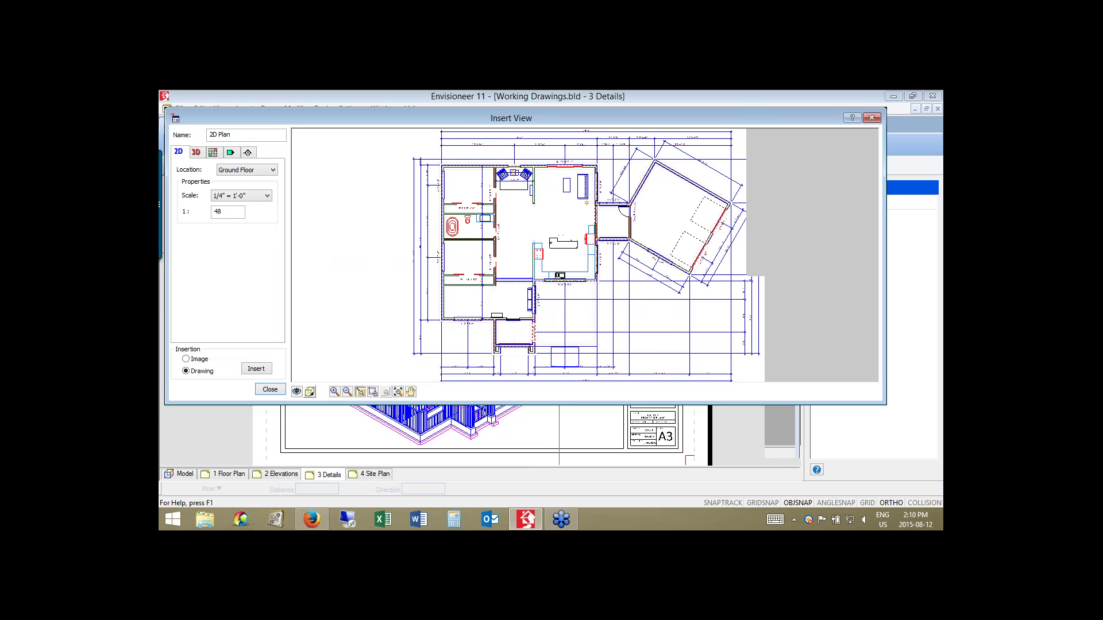
click(248, 153)
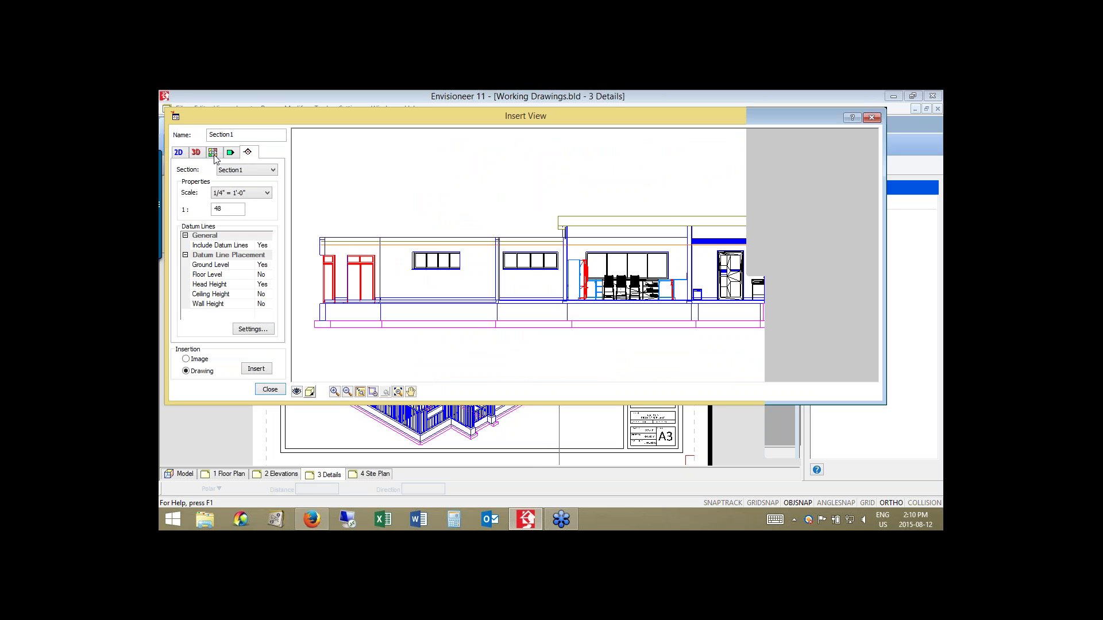
click(213, 154)
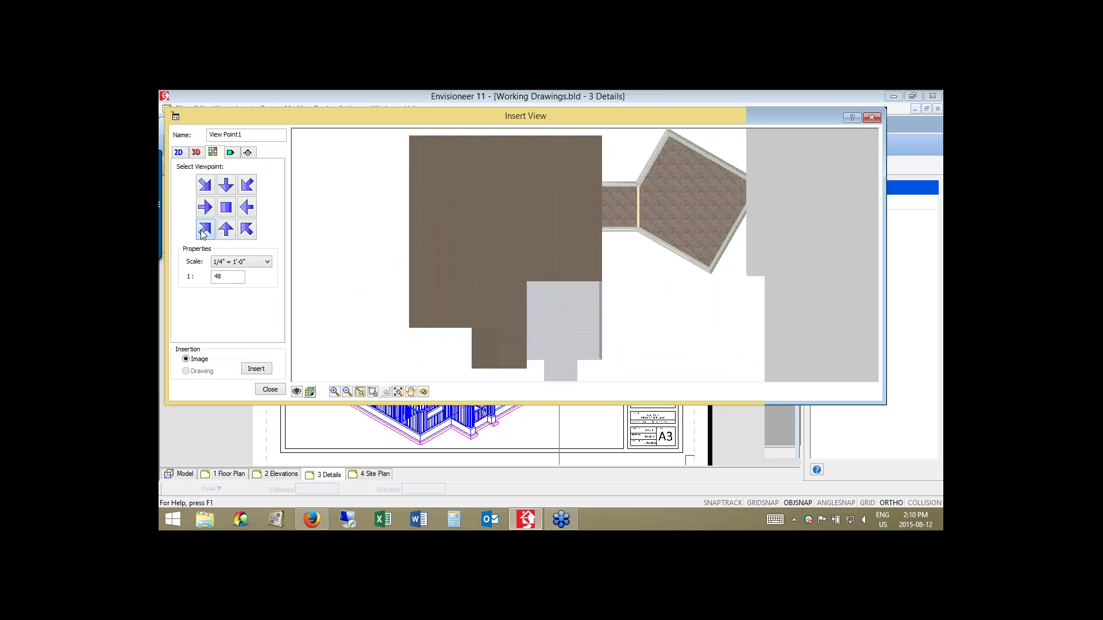
click(204, 231)
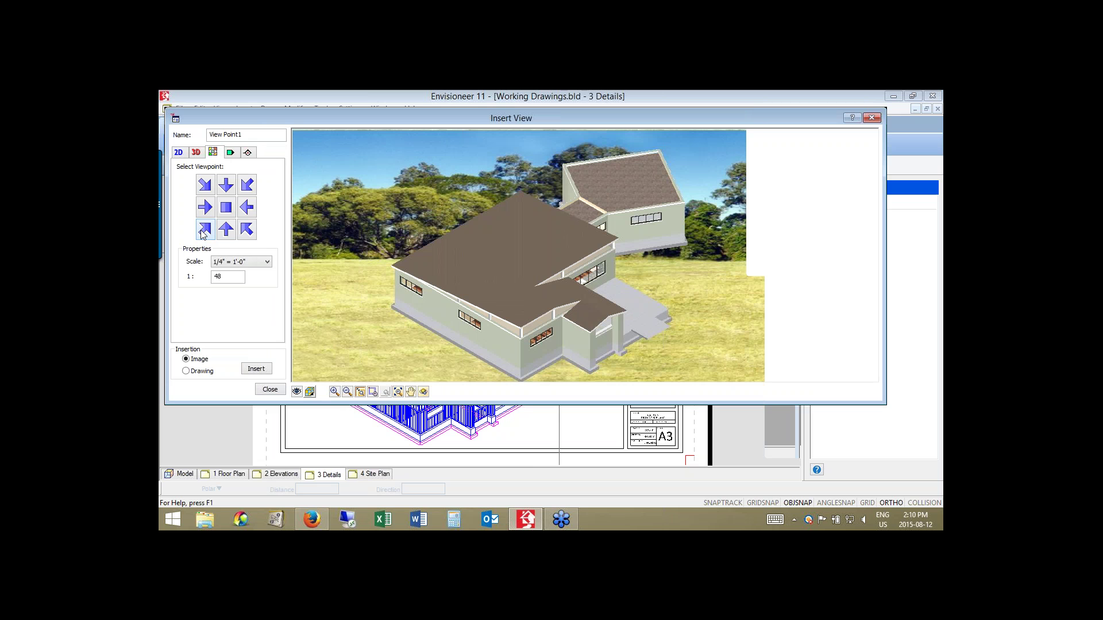
Filter the SmartView to hide all elements on all locations except Roof framing.
click(297, 392)
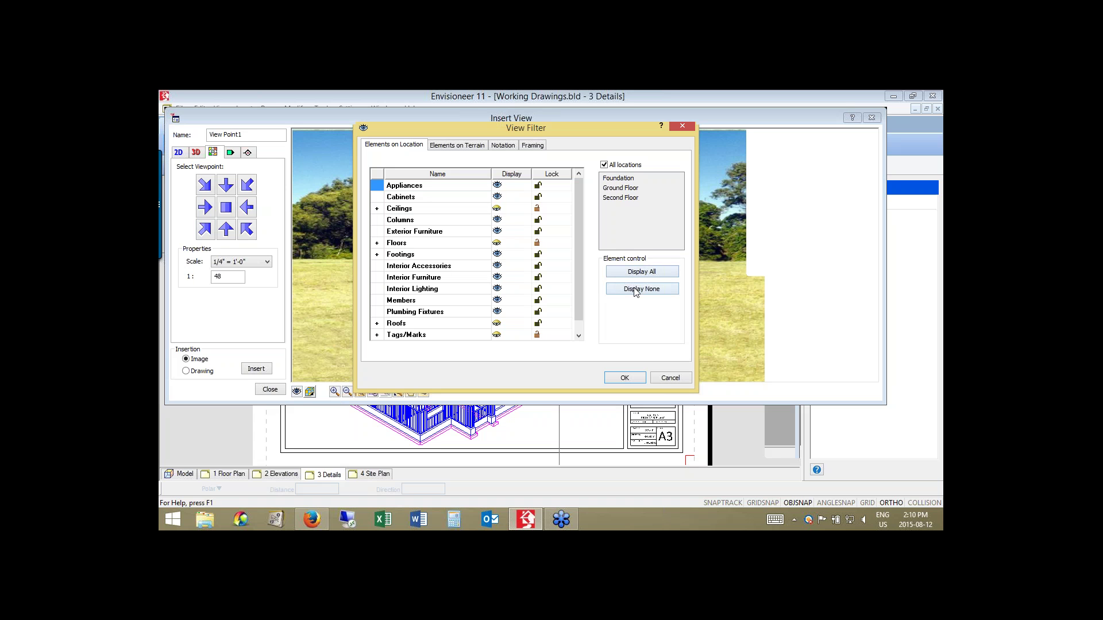
click(636, 290)
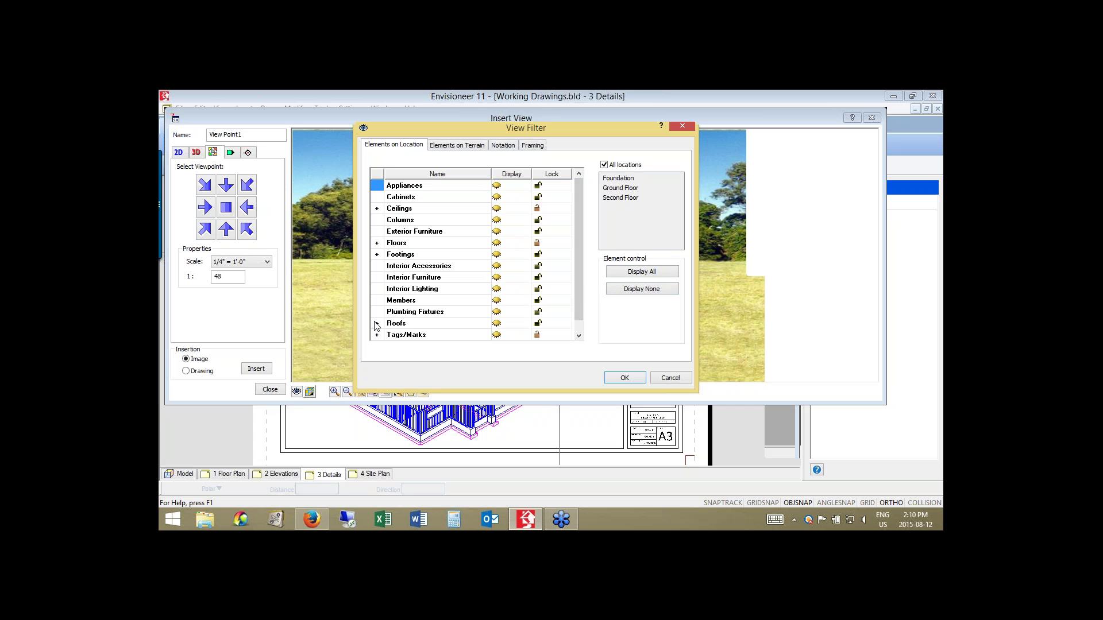
click(497, 337)
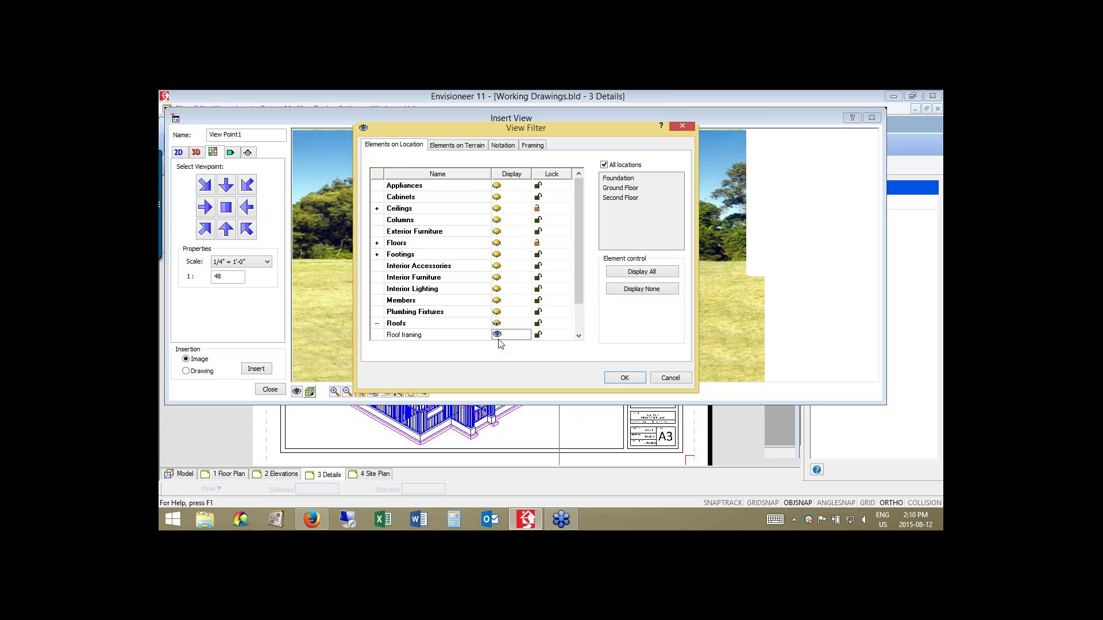
click(624, 379)
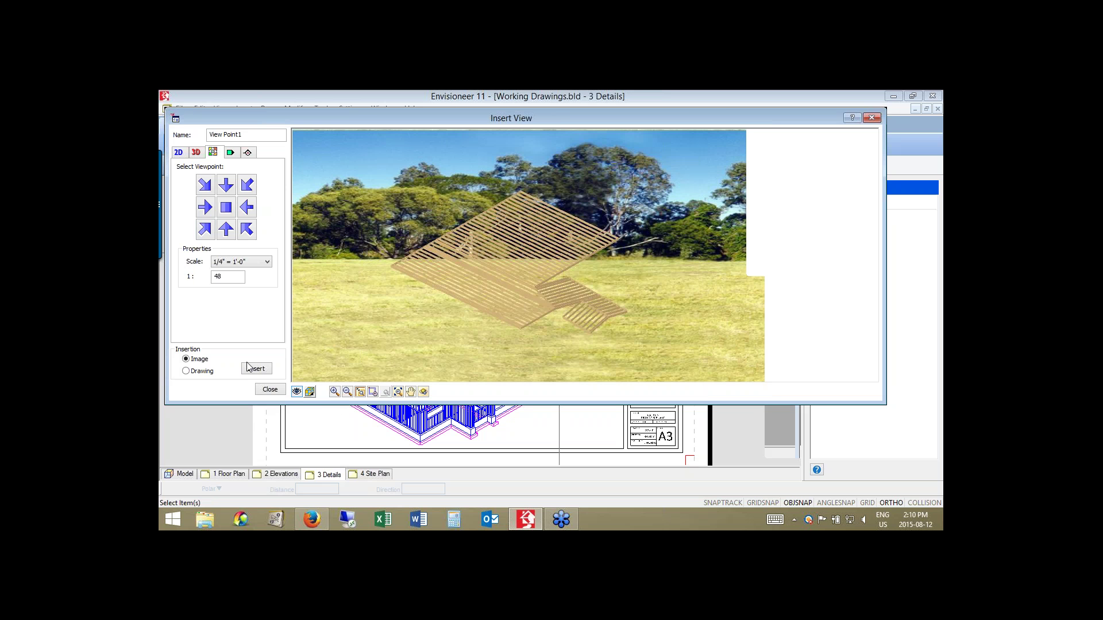
Show the roof framing in Hidden Line, scale it 1/8" = 1'-0", and insert it as a drawing to the right of the wall framing view.
click(310, 392)
click(330, 419)
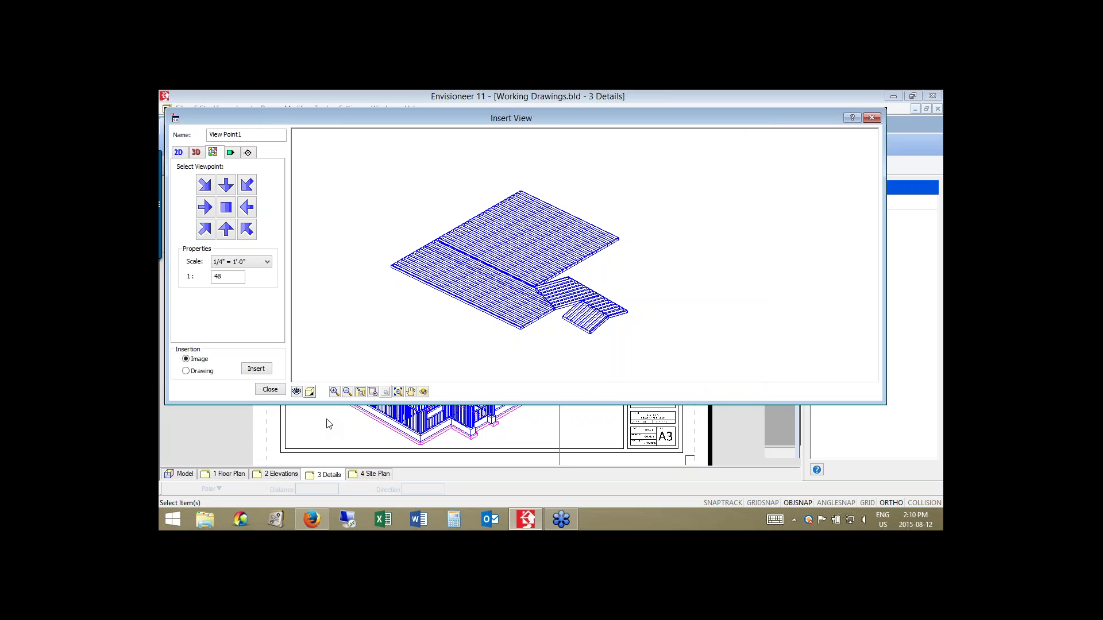
click(262, 263)
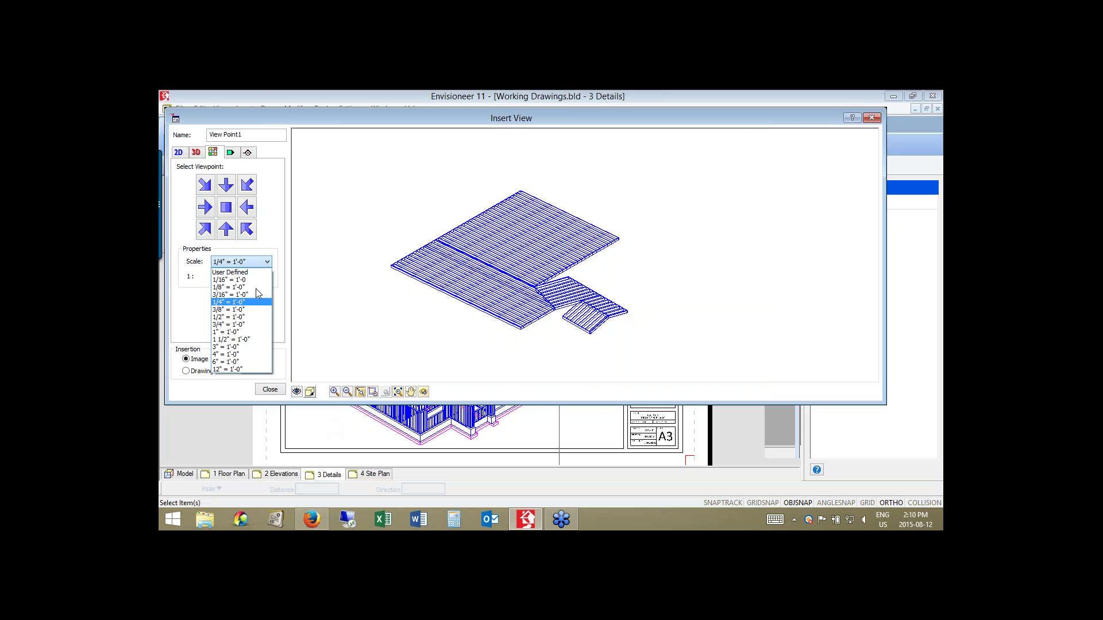
click(256, 287)
click(186, 372)
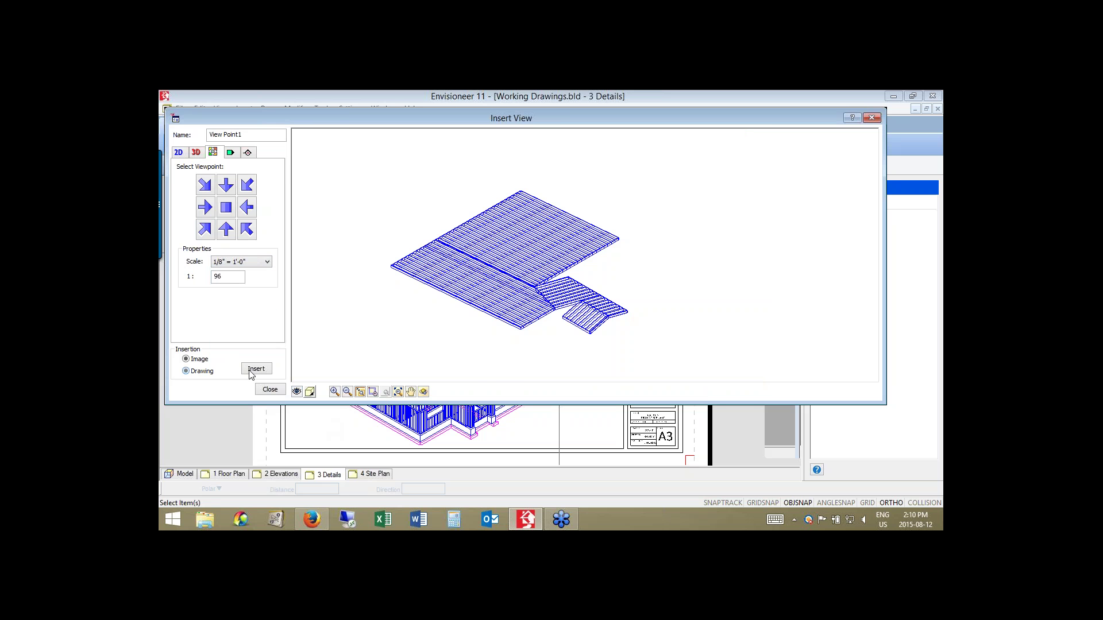
click(253, 370)
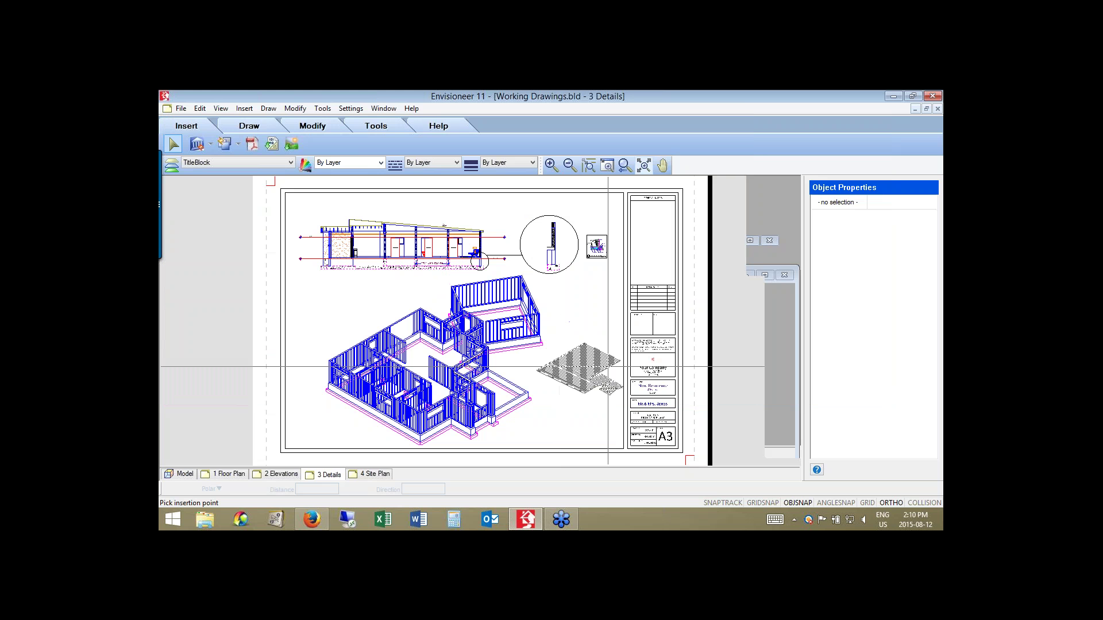
click(601, 369)
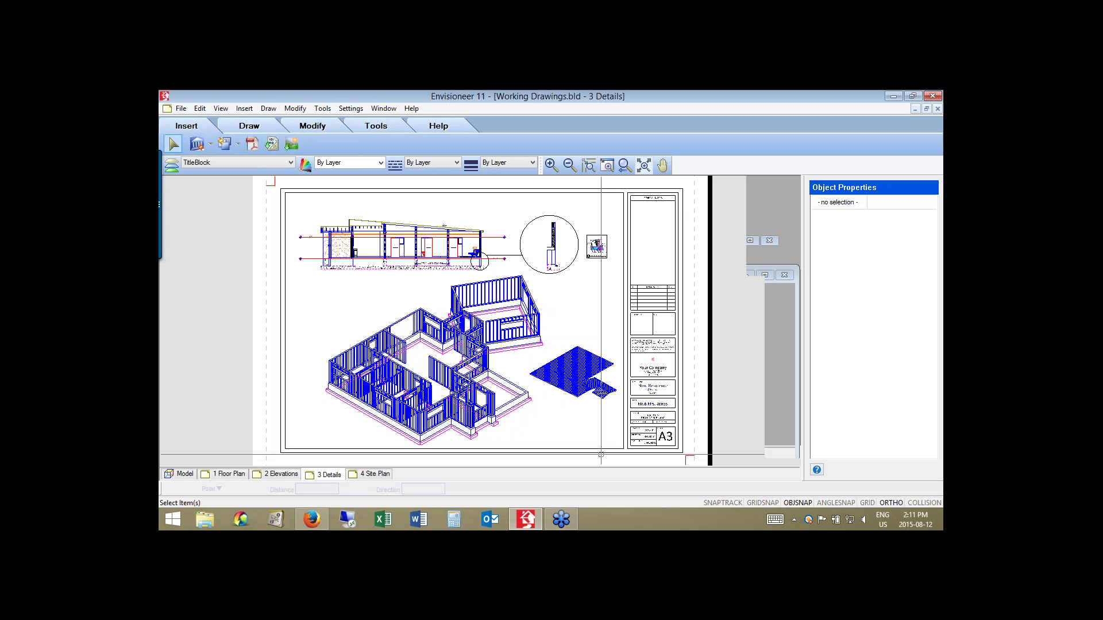
Examine the display mode options for a new SmartView on the Floor Plan sheet and close the definition without inserting a view.
click(221, 476)
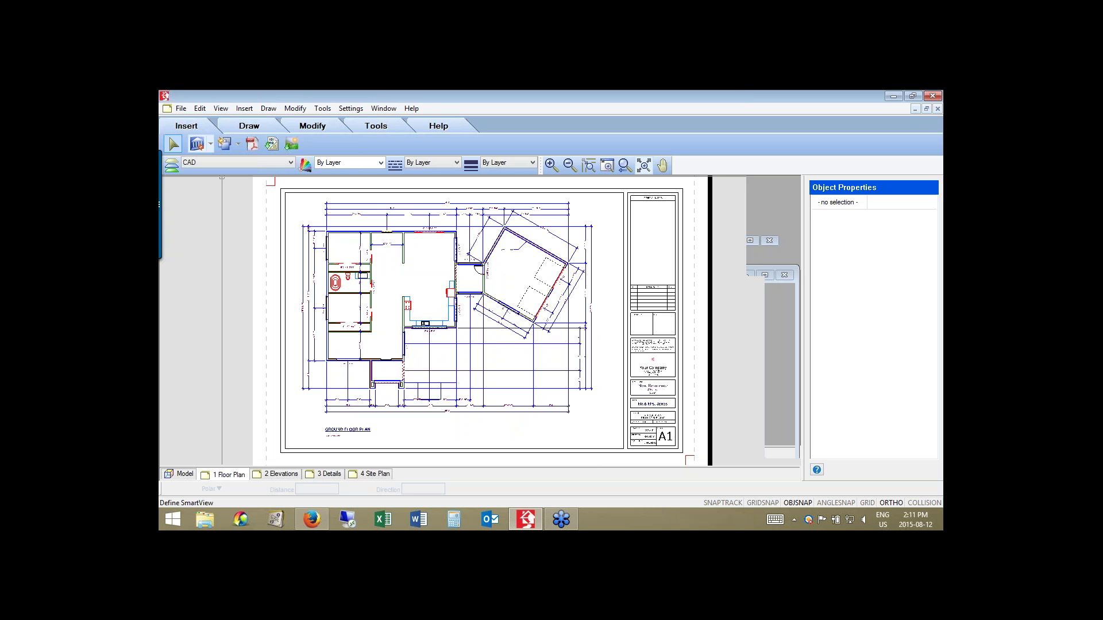
click(198, 144)
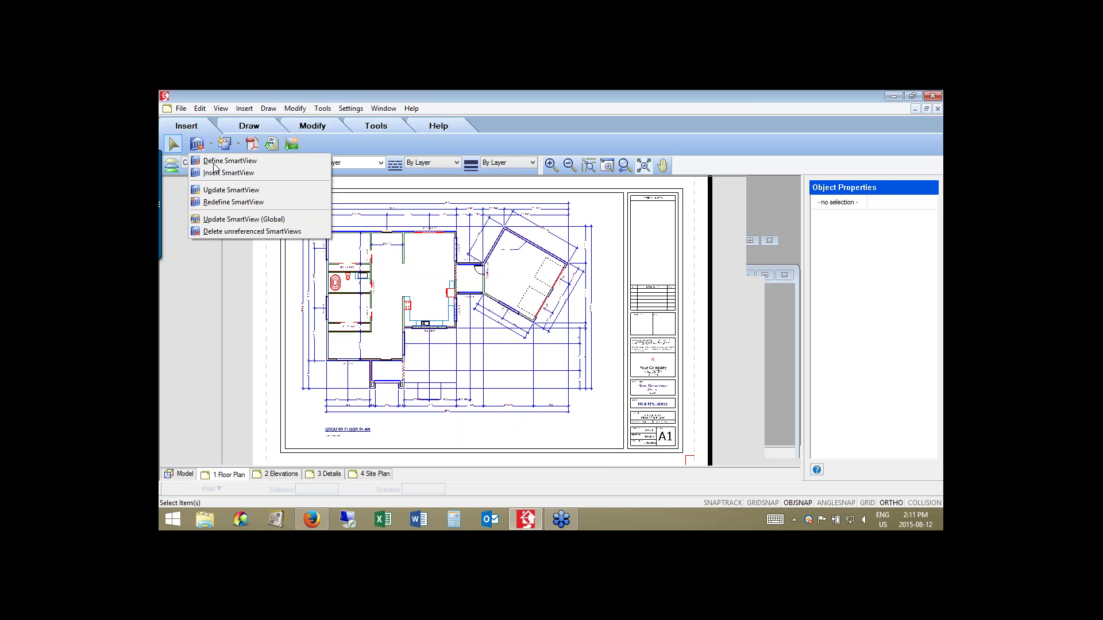
click(214, 163)
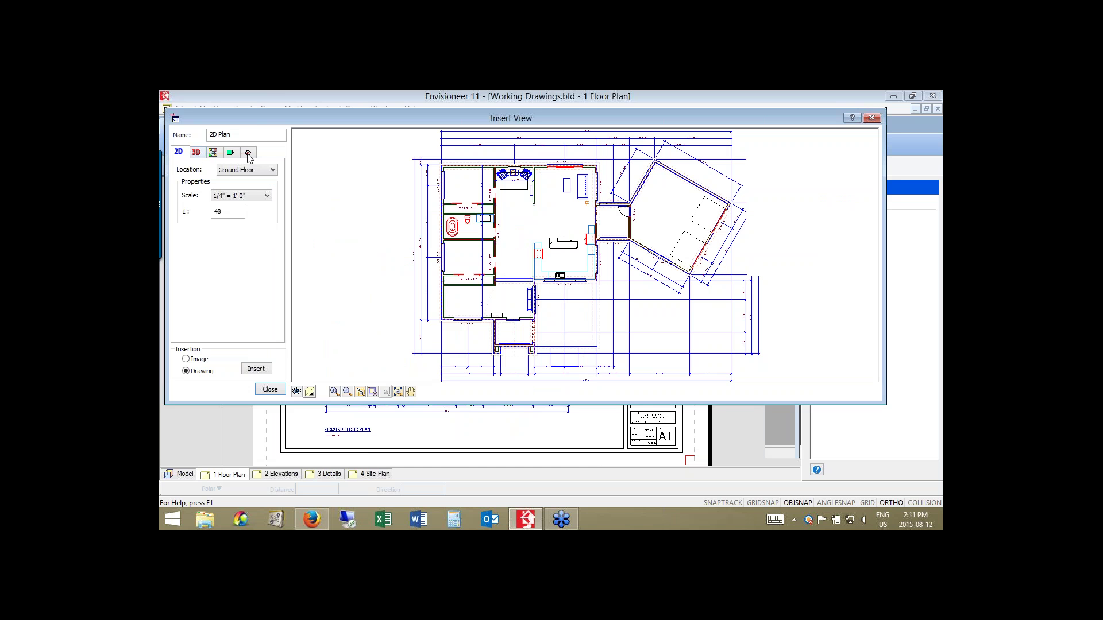
click(310, 393)
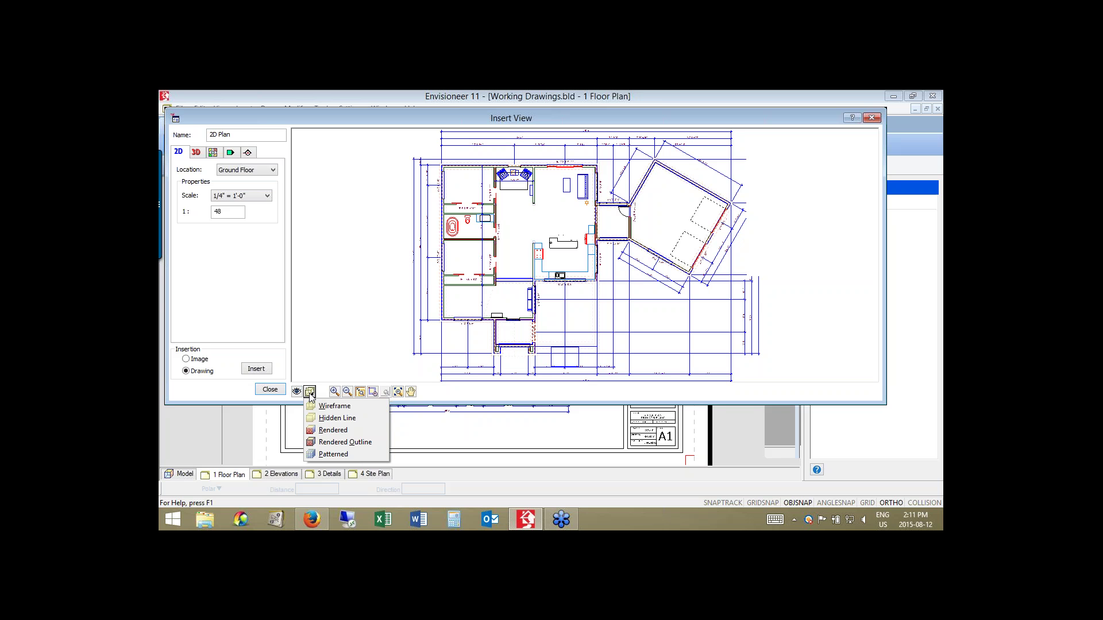
click(270, 390)
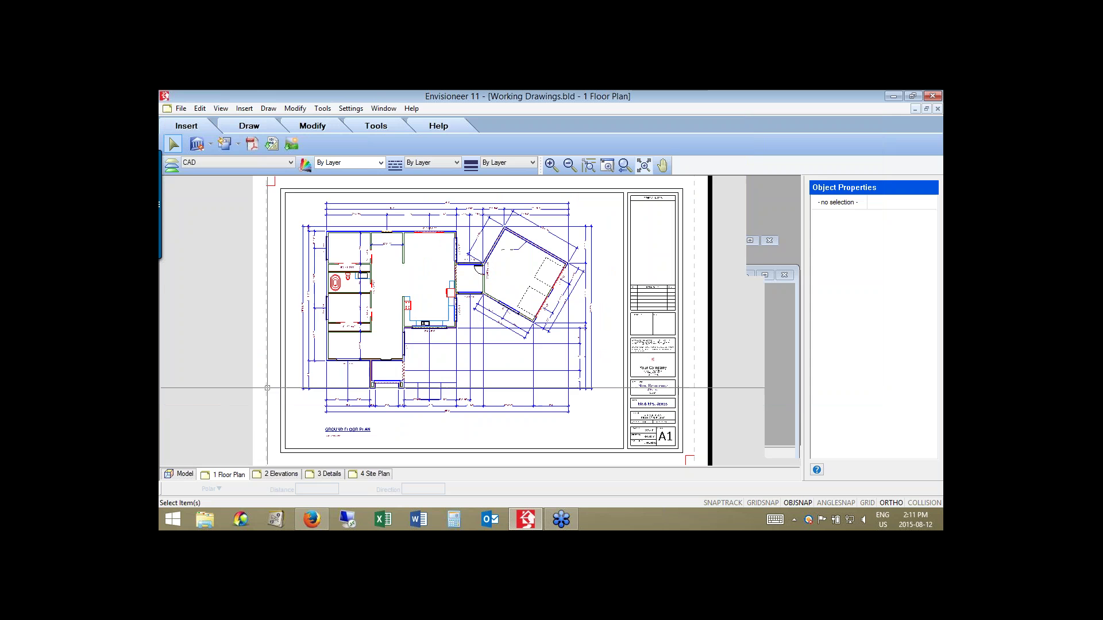
click(270, 390)
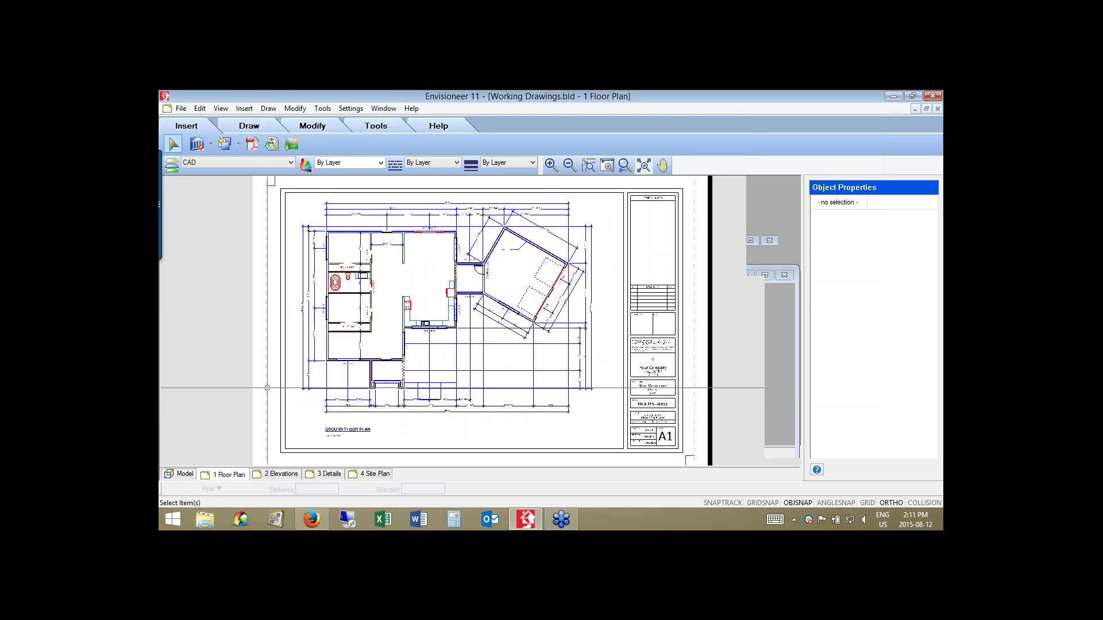
Display the Plants and Terrain elements in the model's ground floor plan through the view filter.
click(371, 475)
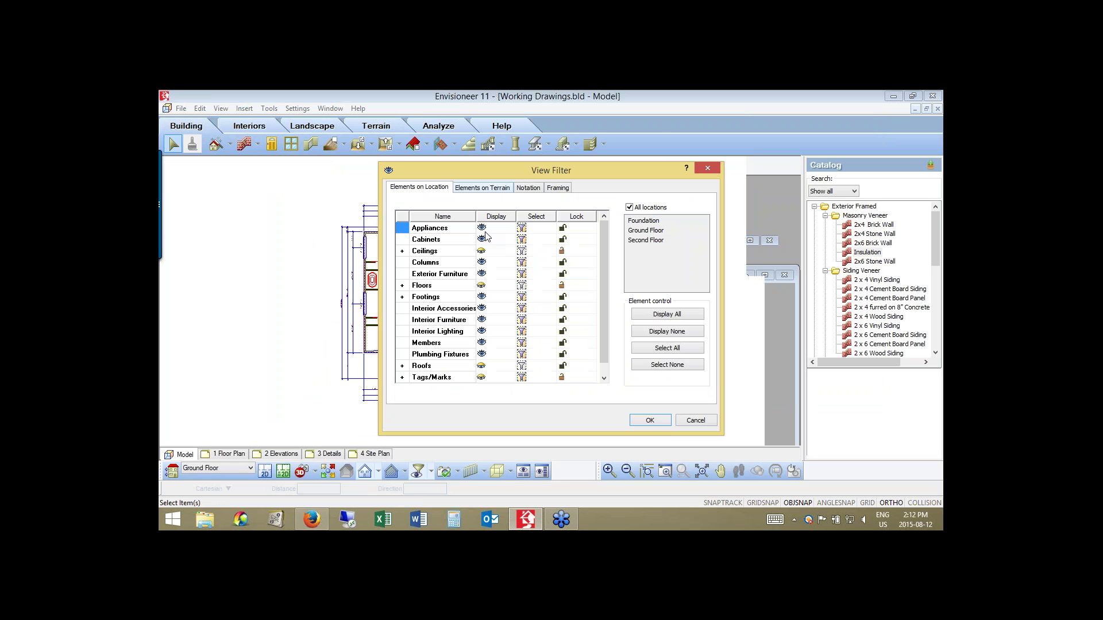
key(ctrl+Tab)
click(482, 252)
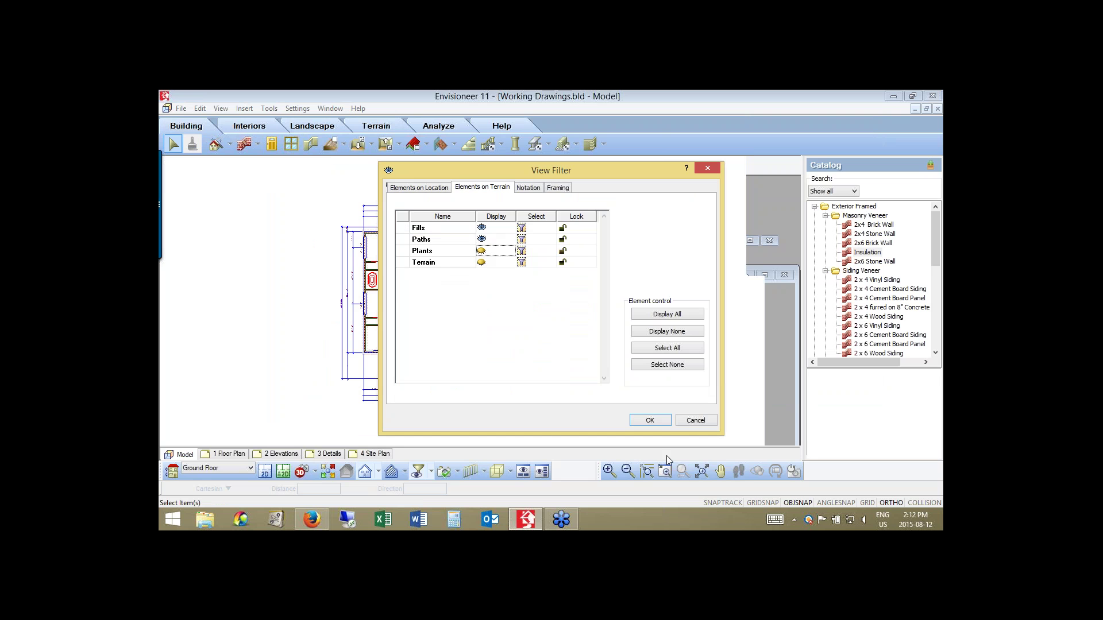
key(Down)
click(650, 421)
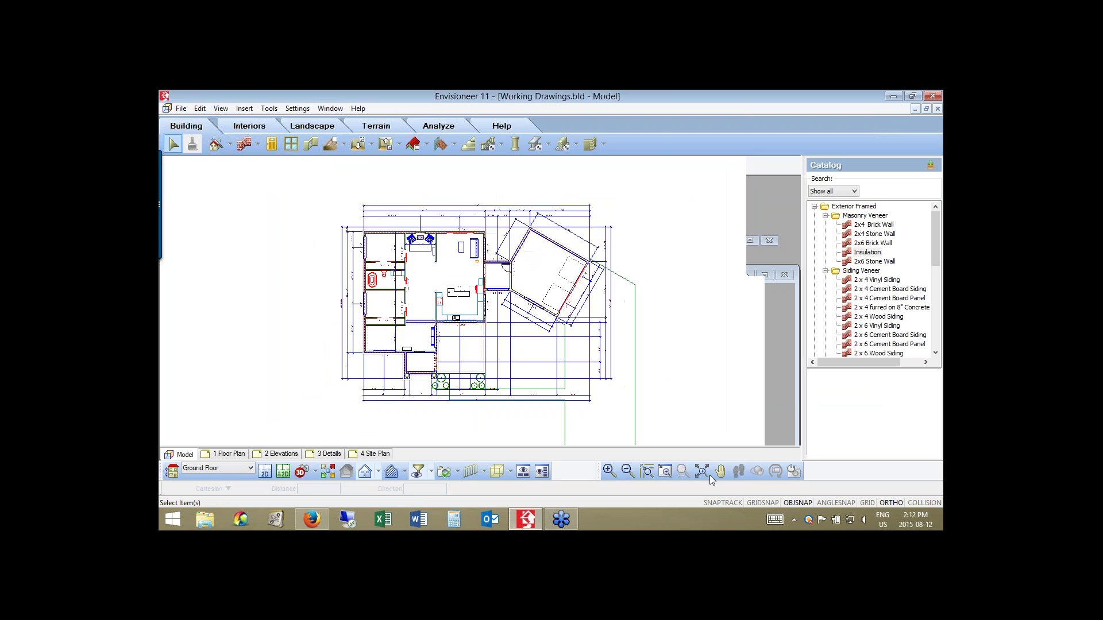
Examine the full terrain extents in plan and the site in the 3D Perspective camera view, and return to the 2D plan.
click(627, 471)
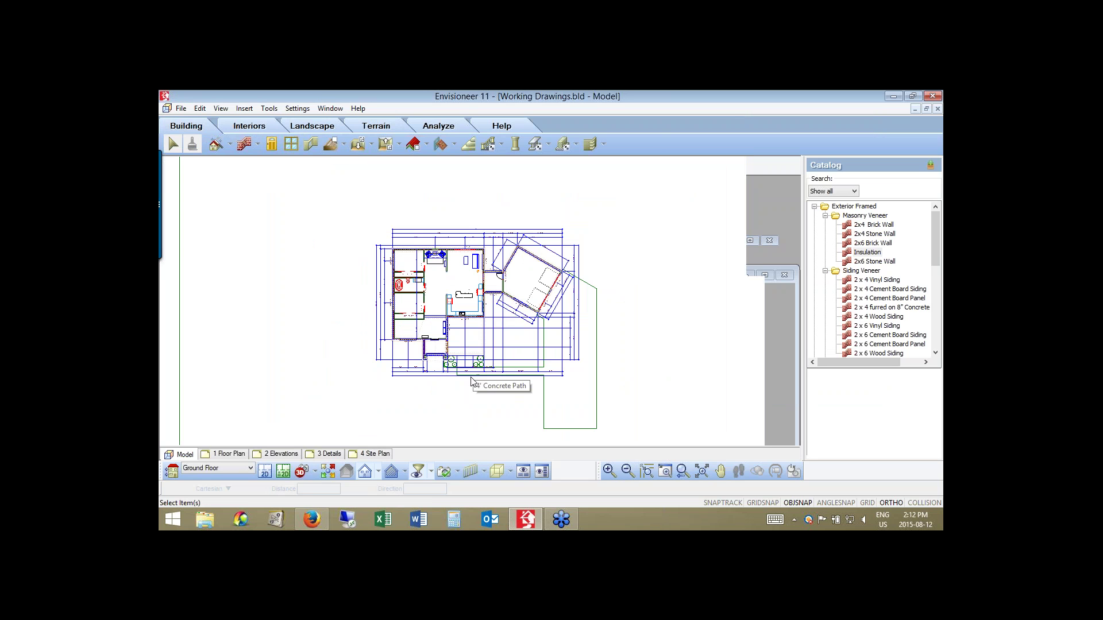
click(628, 472)
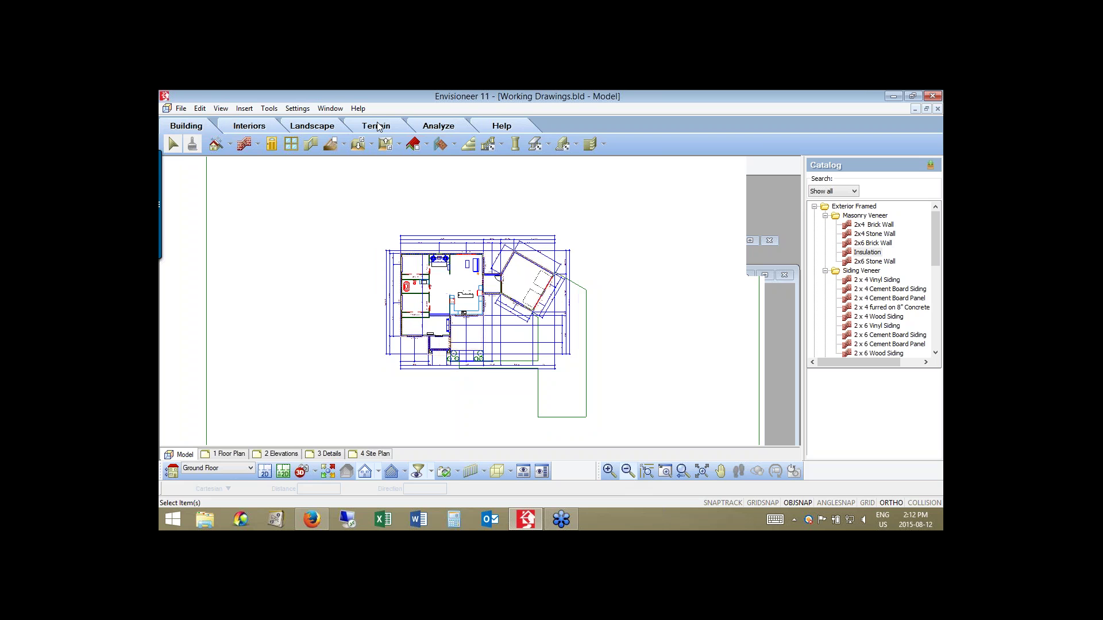
click(377, 126)
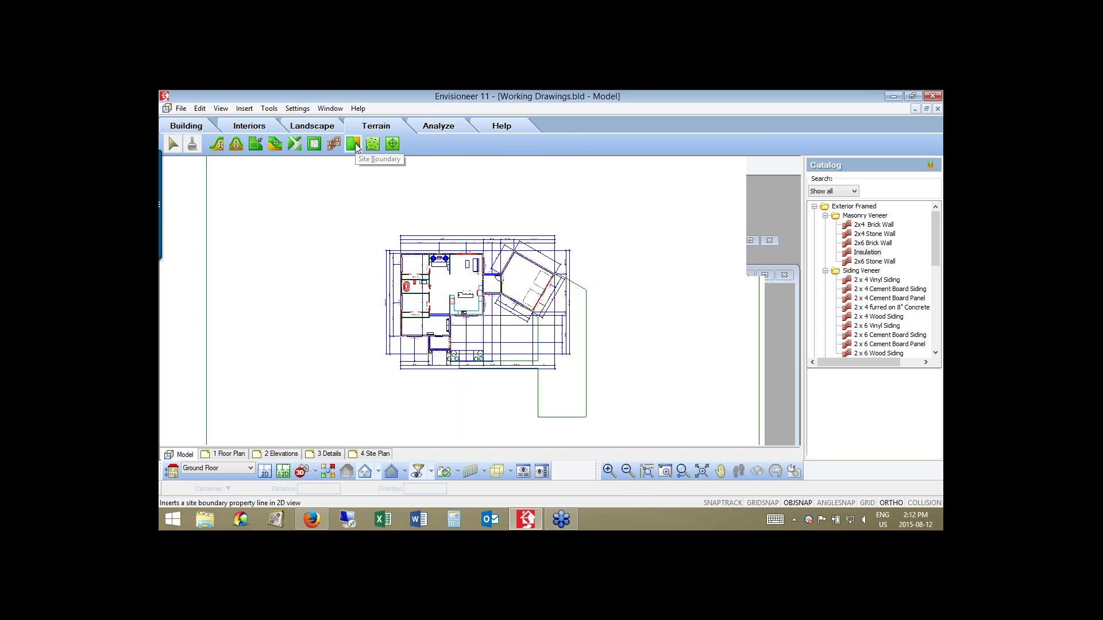
click(354, 144)
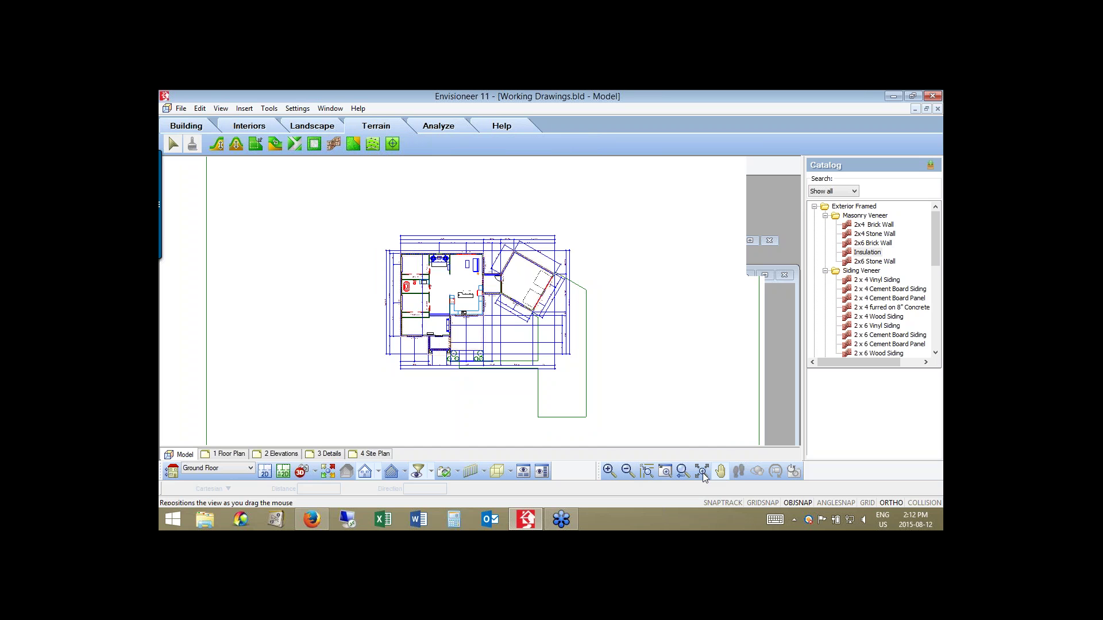
click(703, 473)
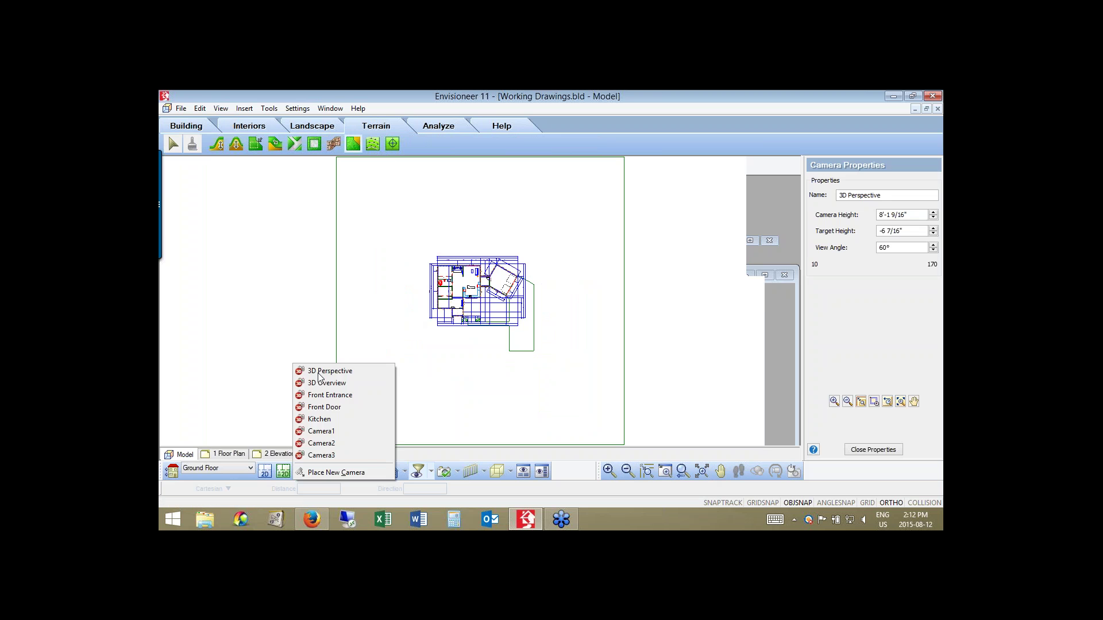
click(327, 371)
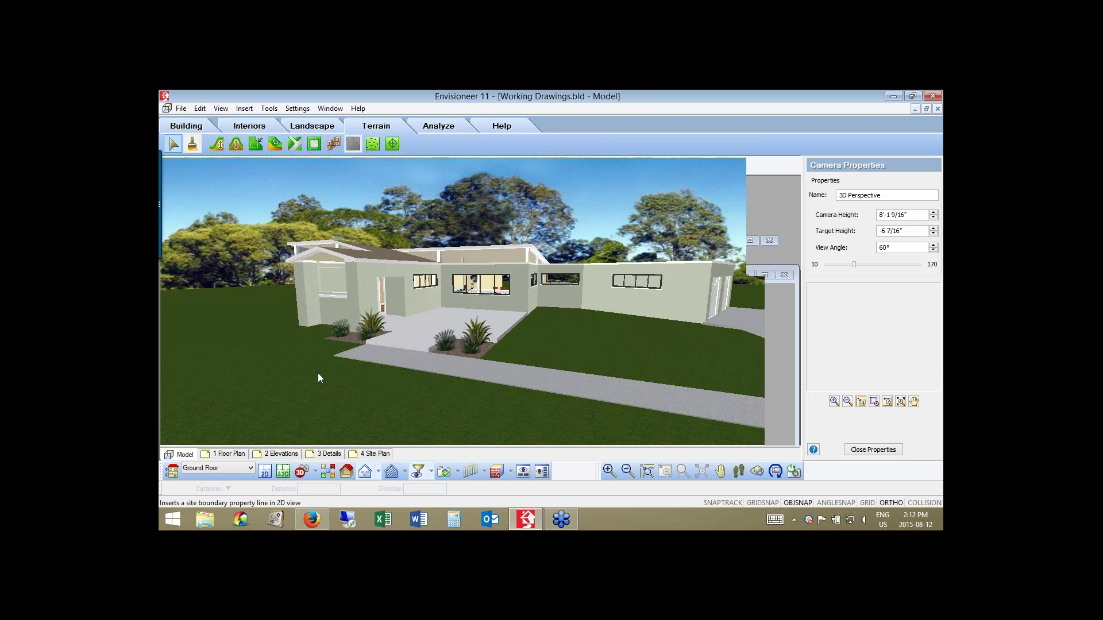
click(266, 471)
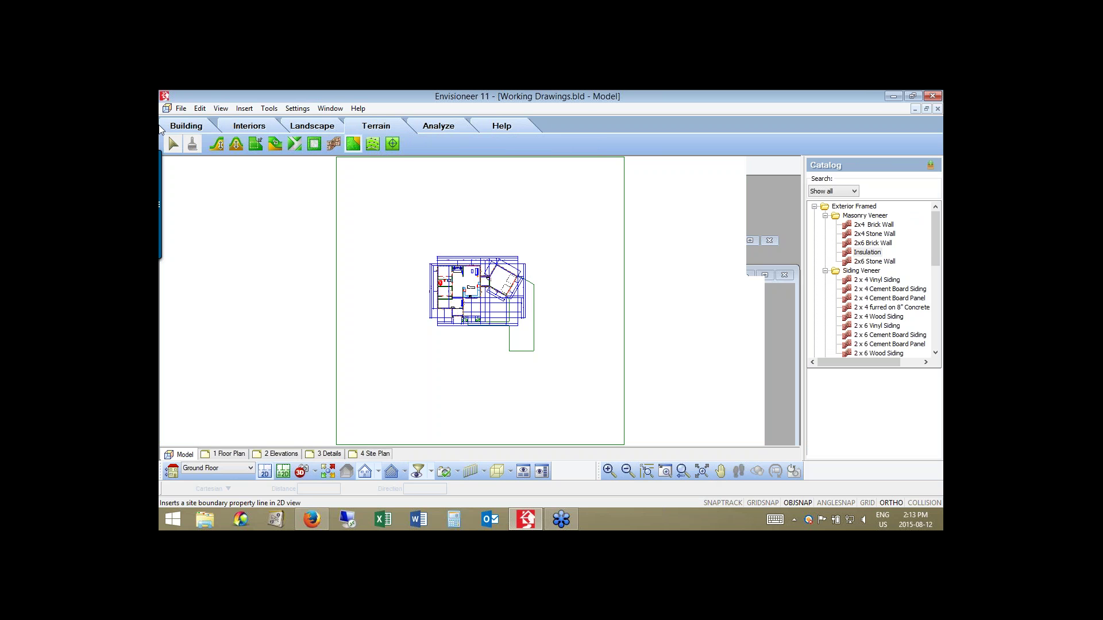
Start a site boundary property line southeast of the house and draw its first edge due north along the east side.
click(353, 145)
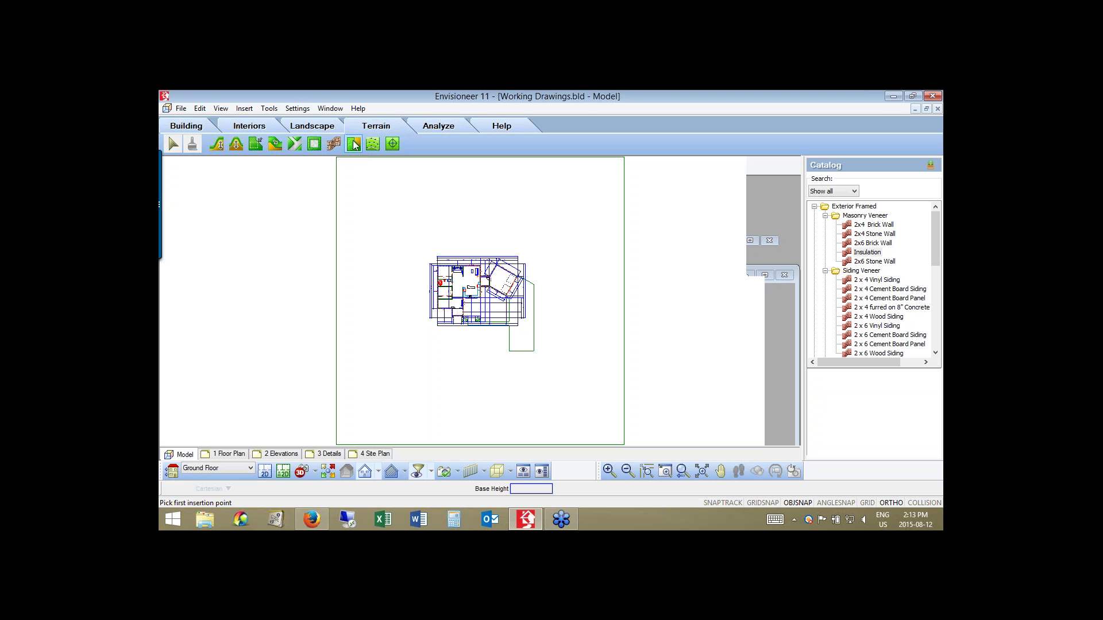
click(354, 145)
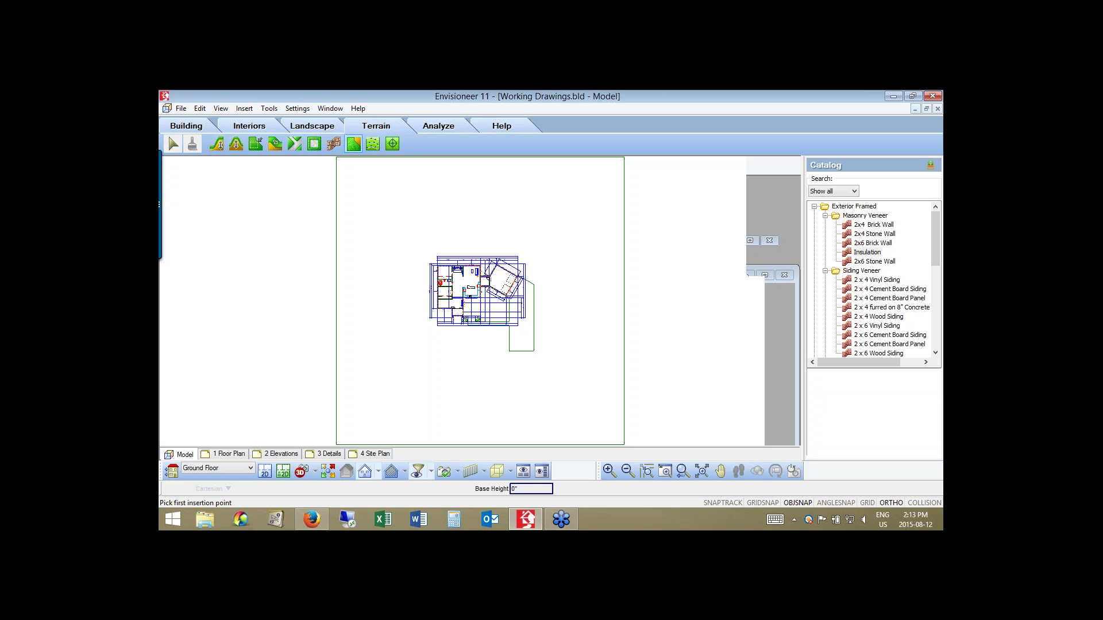
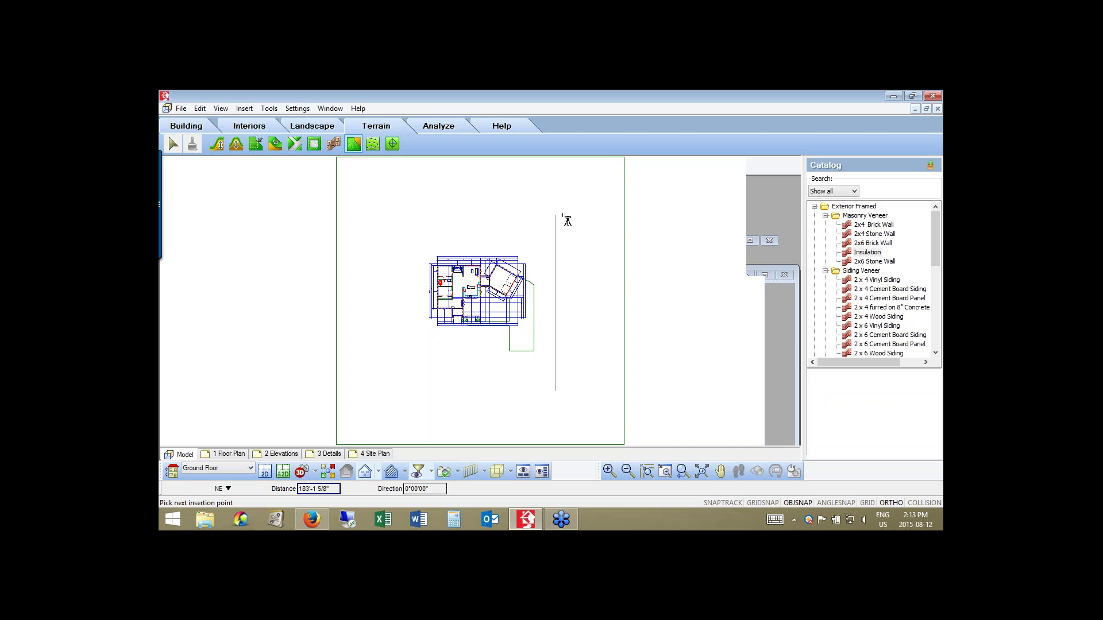
text(180)
text(')
key(Return)
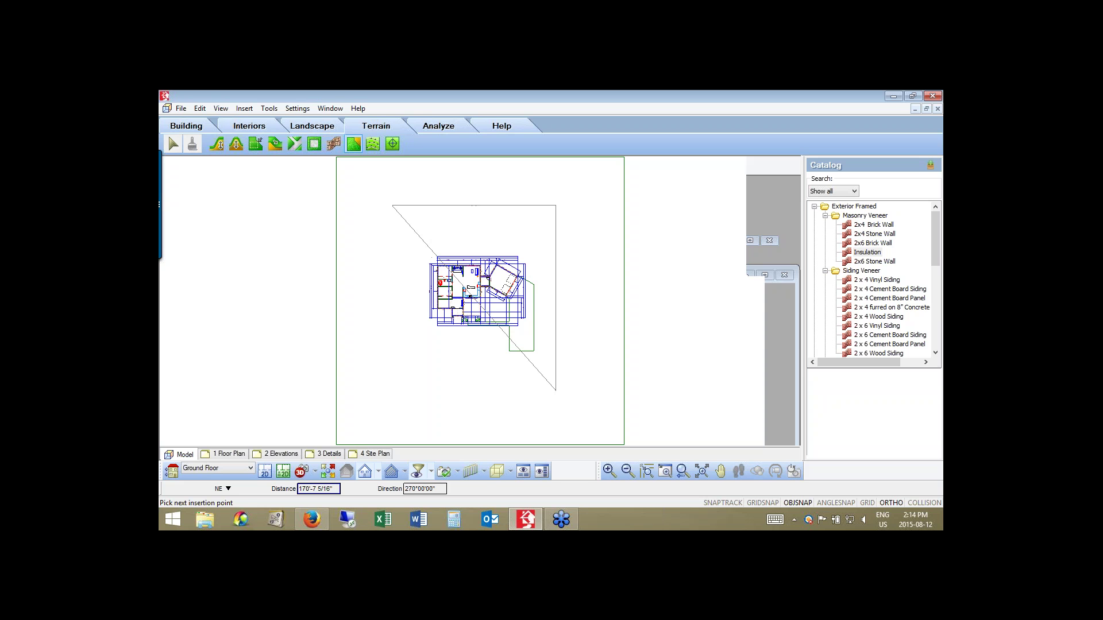
Set the bearing quadrant to SW and draw the boundary's north edge 170' due west.
click(228, 489)
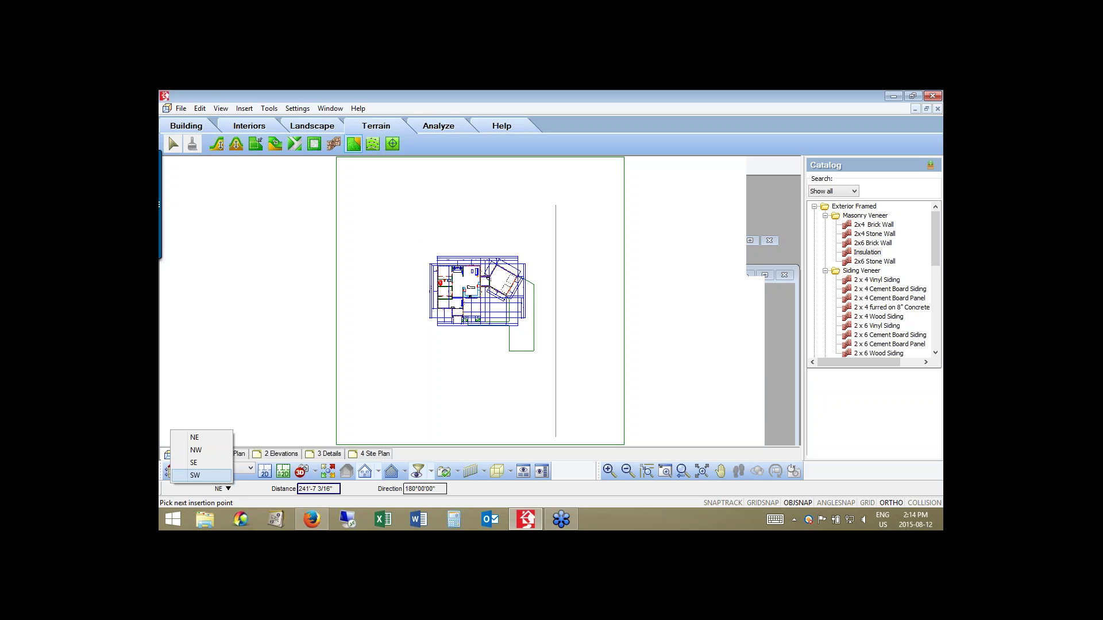
click(195, 475)
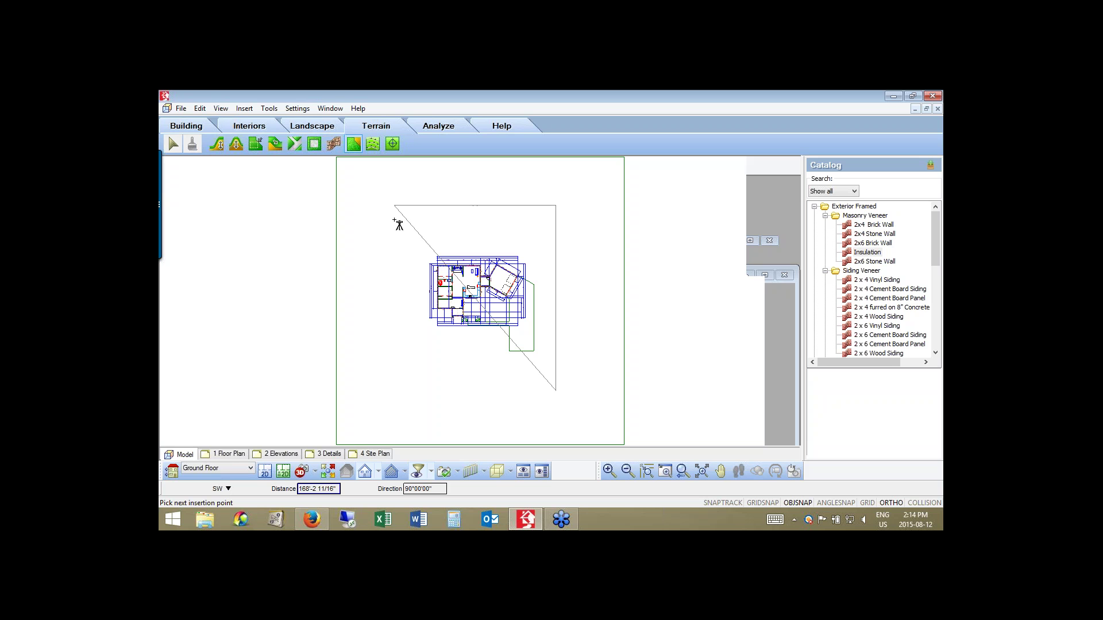
text(170')
key(Return)
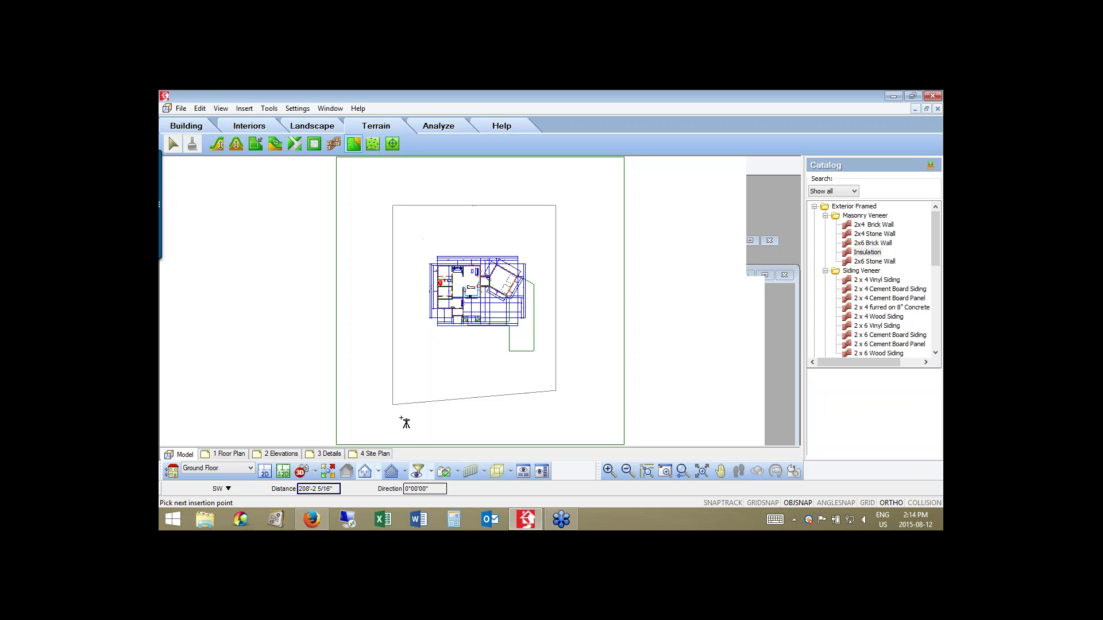
With the bearing quadrant set to SE, draw the west edge about 225' due south and finish the boundary, closing it to the start point.
click(229, 490)
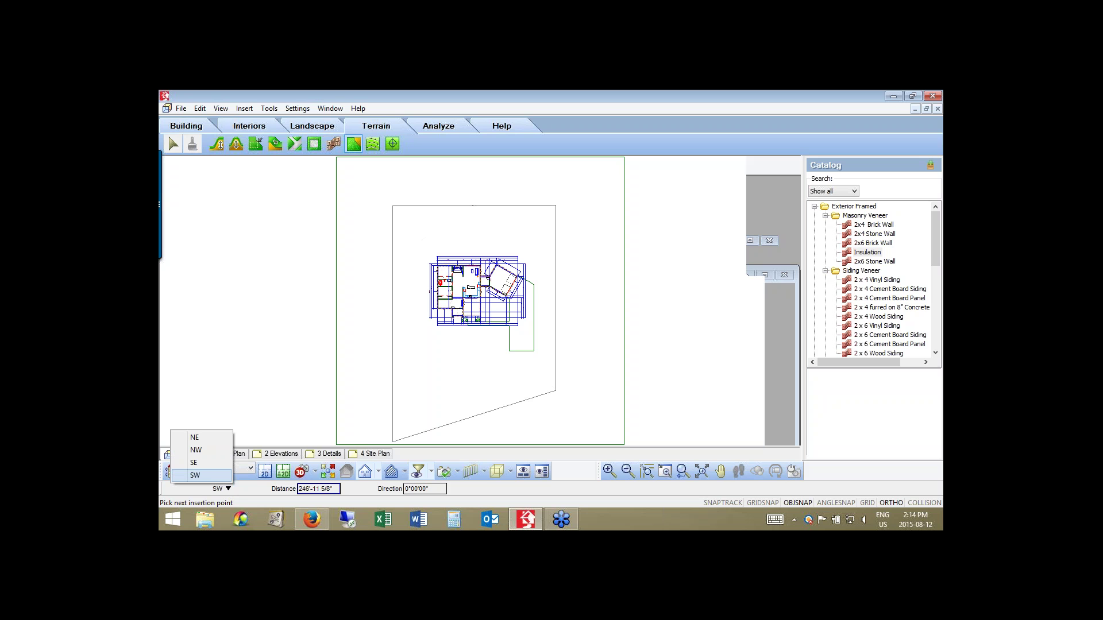
key(Up)
key(Return)
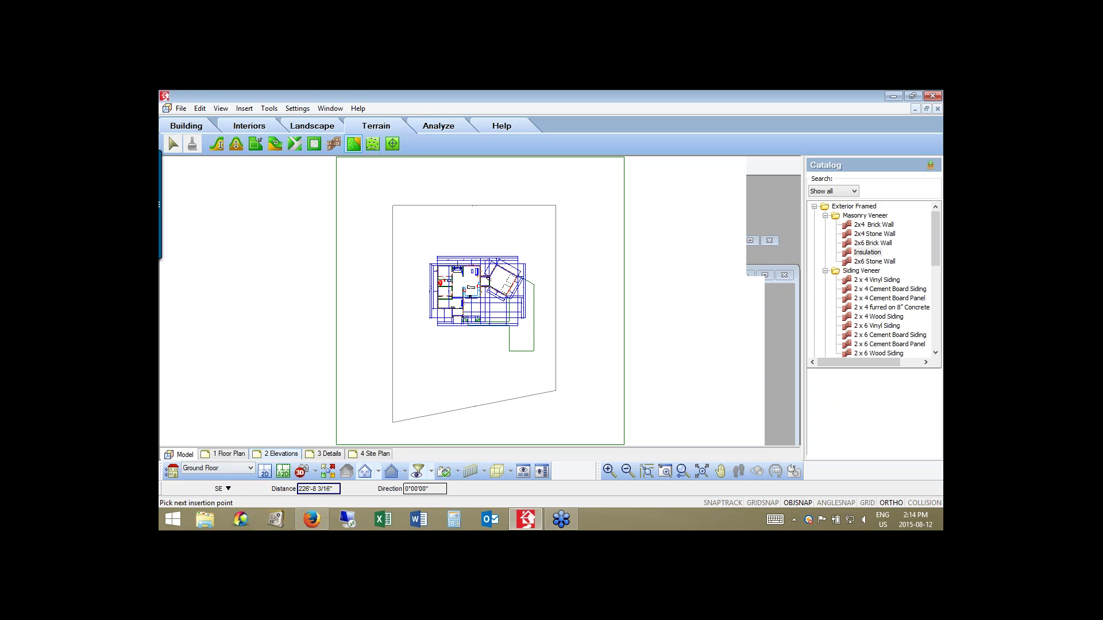
text(22)
click(421, 421)
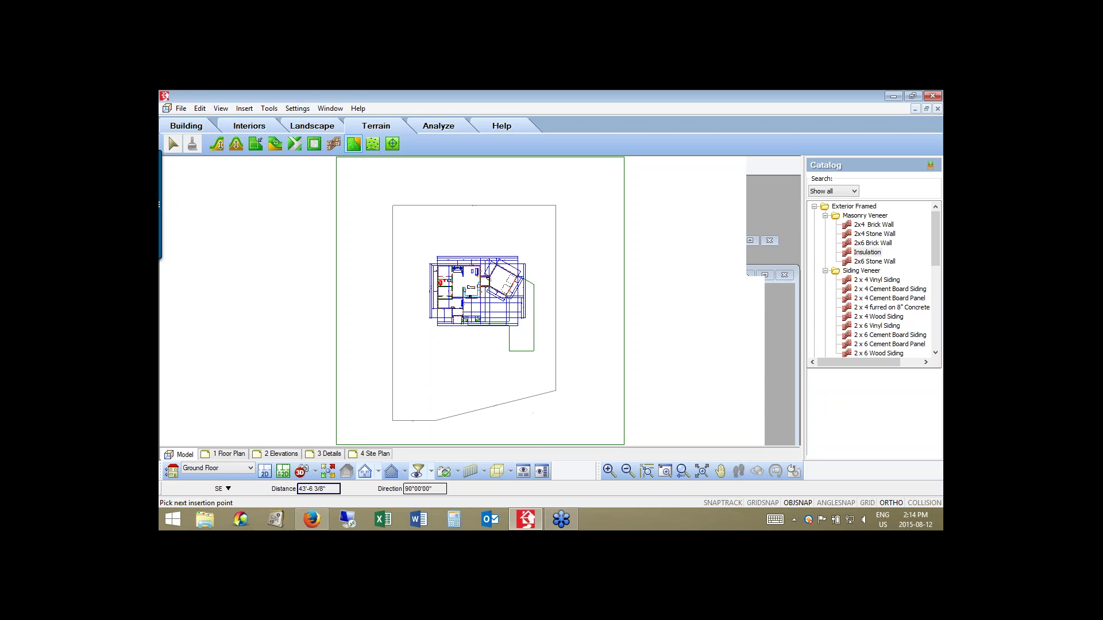
right_click(443, 398)
click(470, 406)
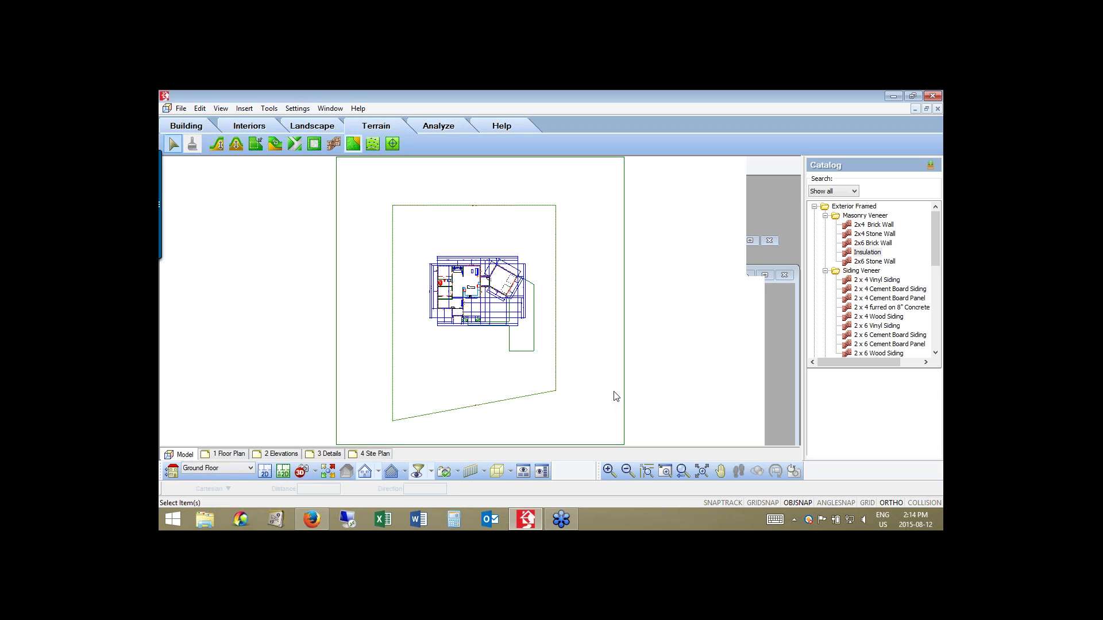
Examine the length, bearing and corner labels along the site boundary in the model plan.
click(746, 95)
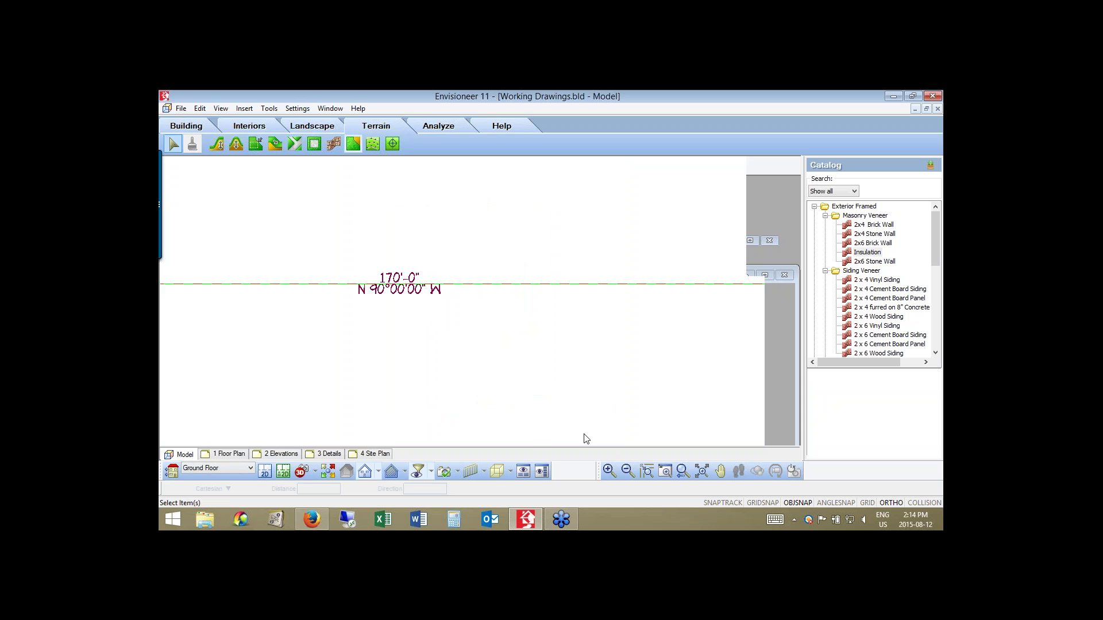
click(683, 473)
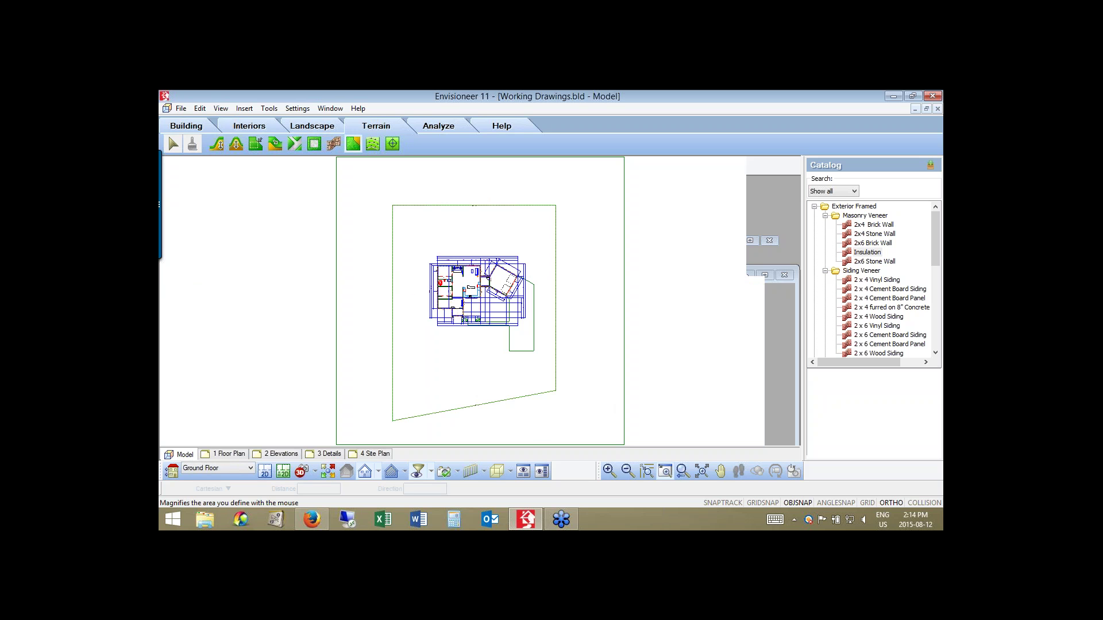
scroll(467, 320, up, 5)
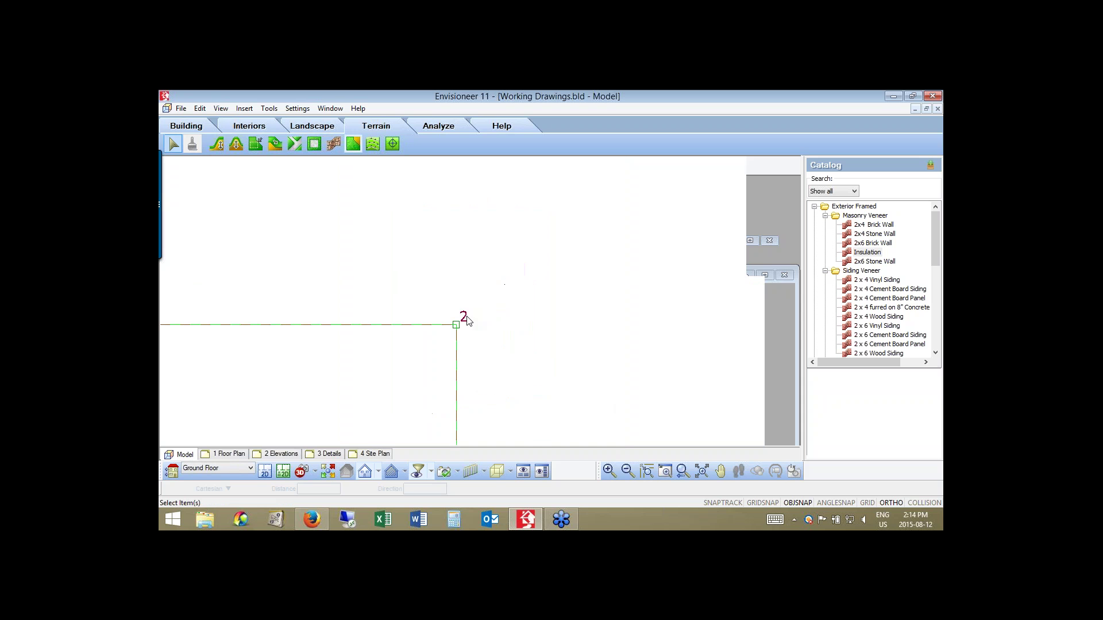
click(683, 472)
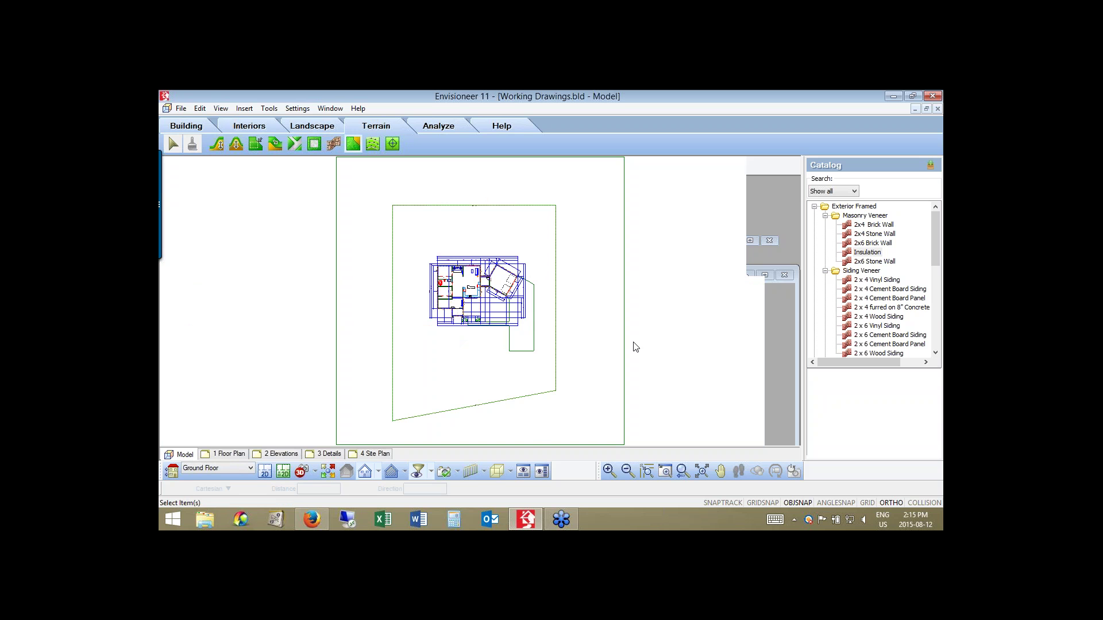
Review the Site Boundaries program settings for bearing format, lines, pegs and text.
click(297, 108)
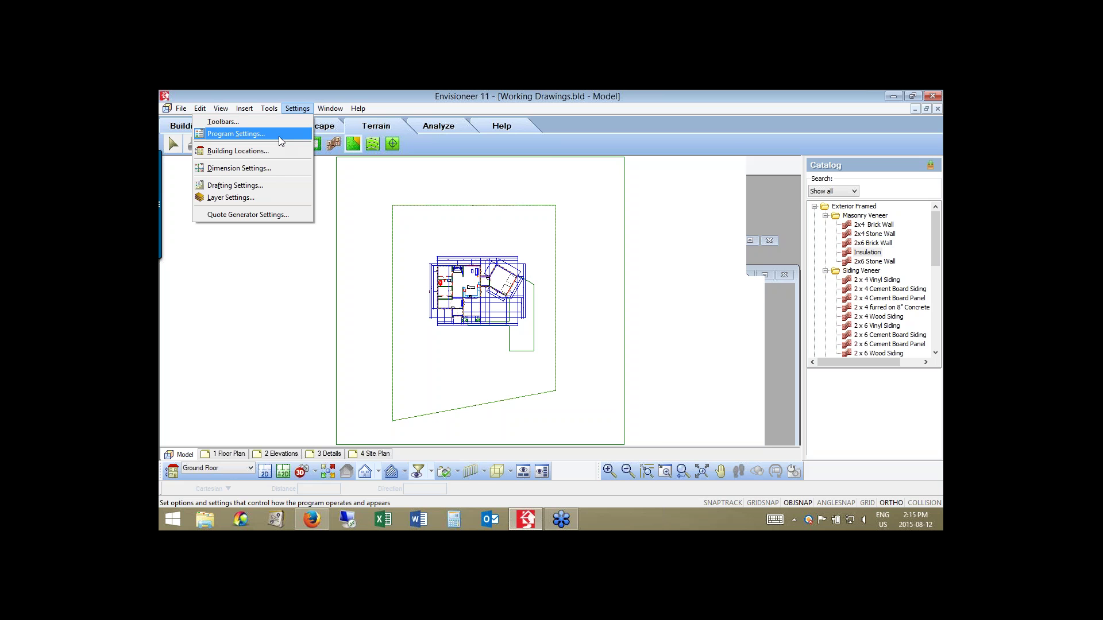
click(281, 140)
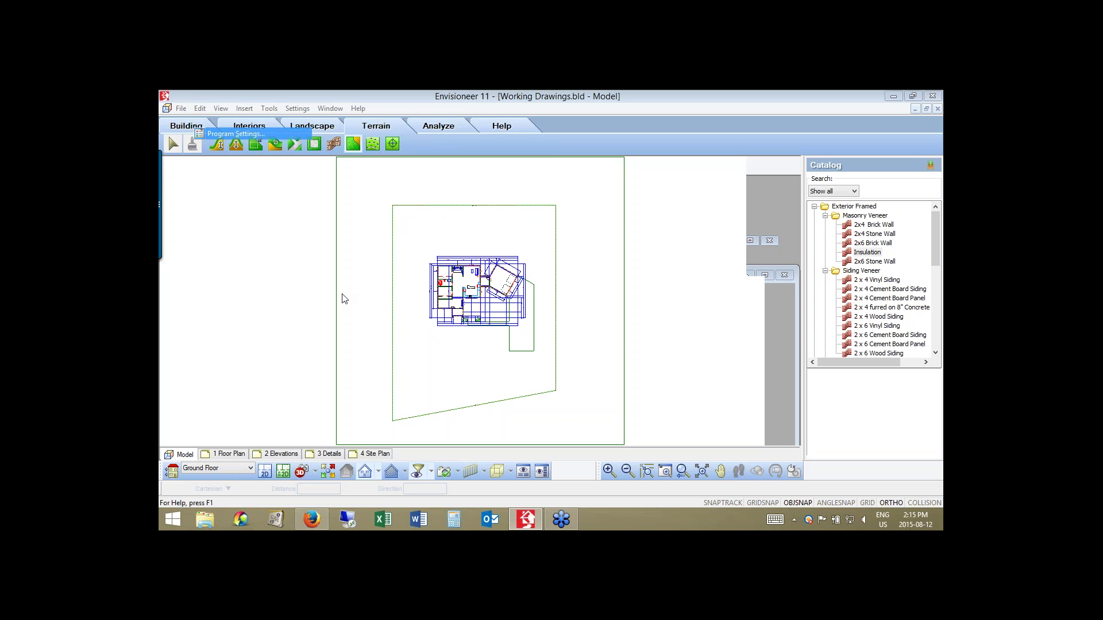
click(401, 241)
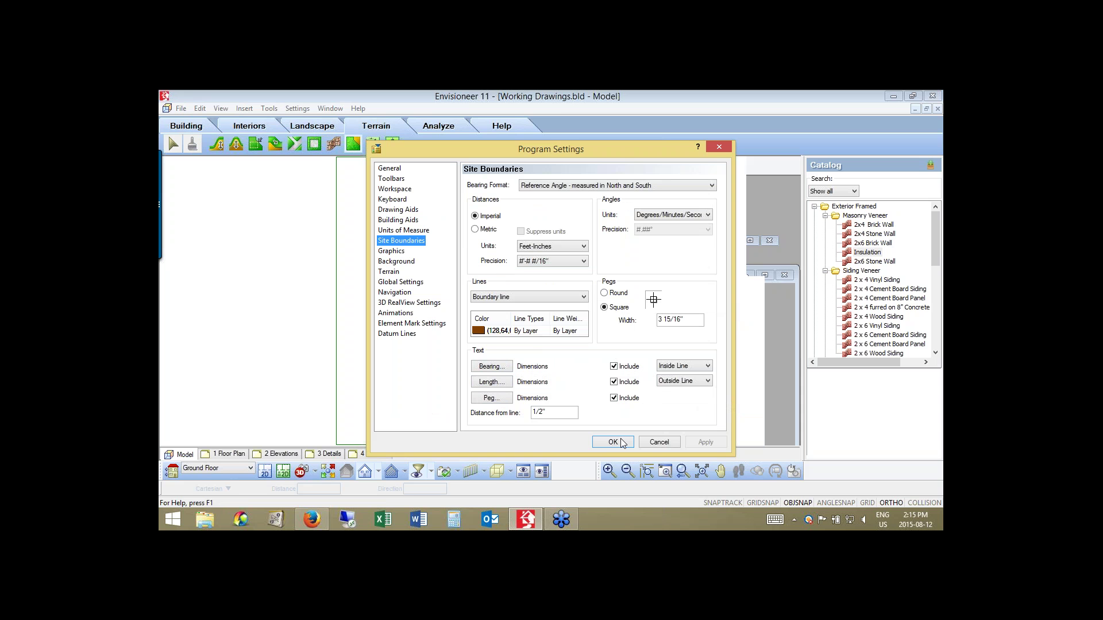
key(Return)
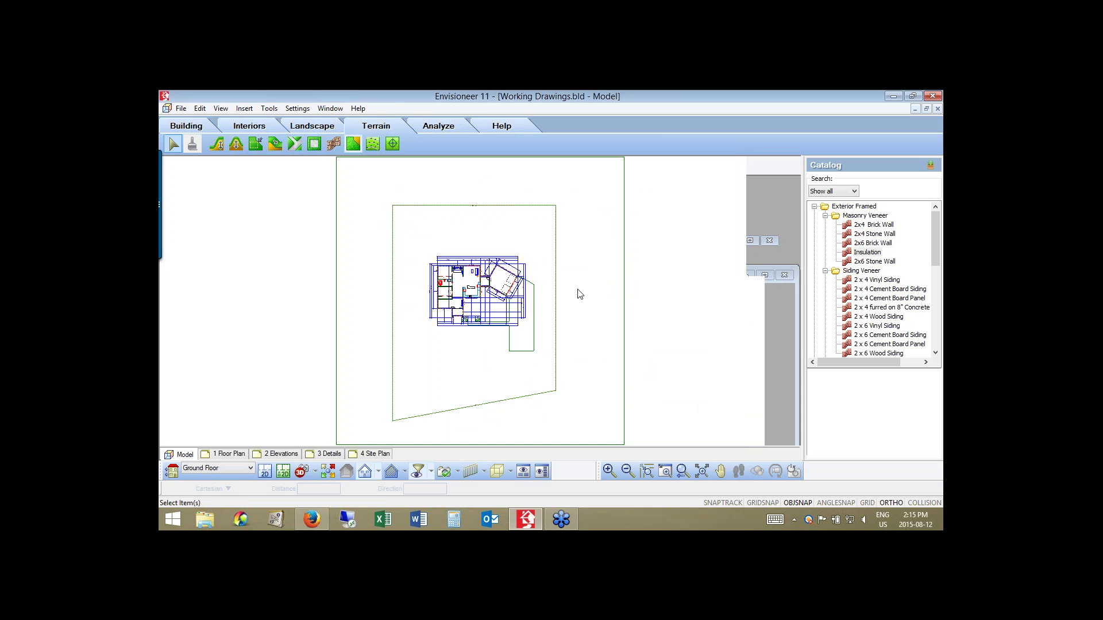
Start defining a SmartView on the 4 Site Plan sheet, with every location element except roof surfaces hidden.
click(374, 454)
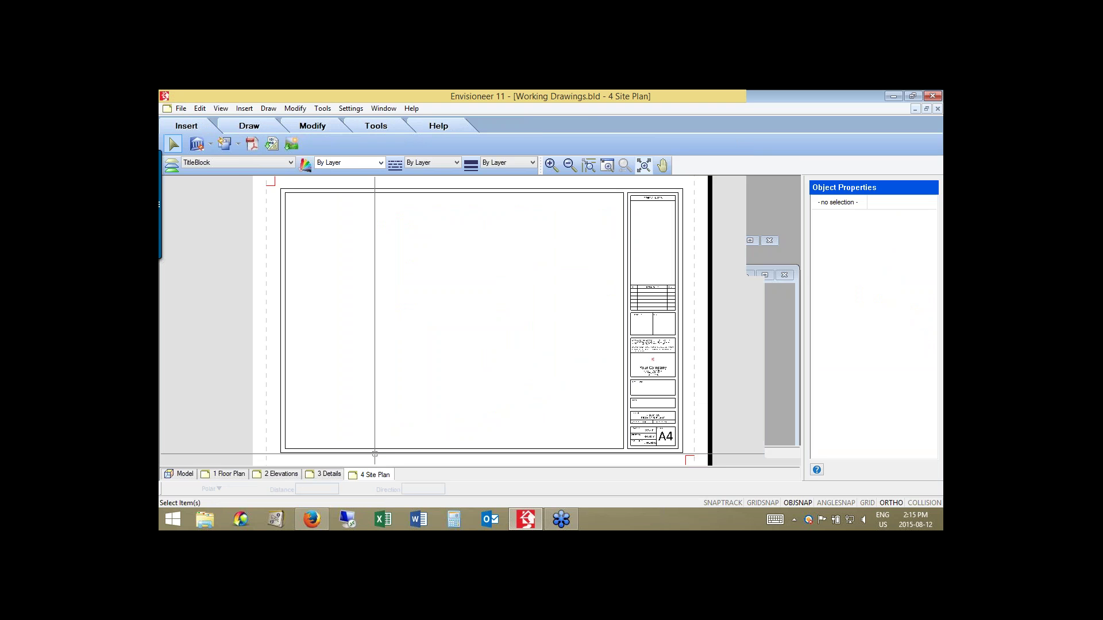
click(210, 144)
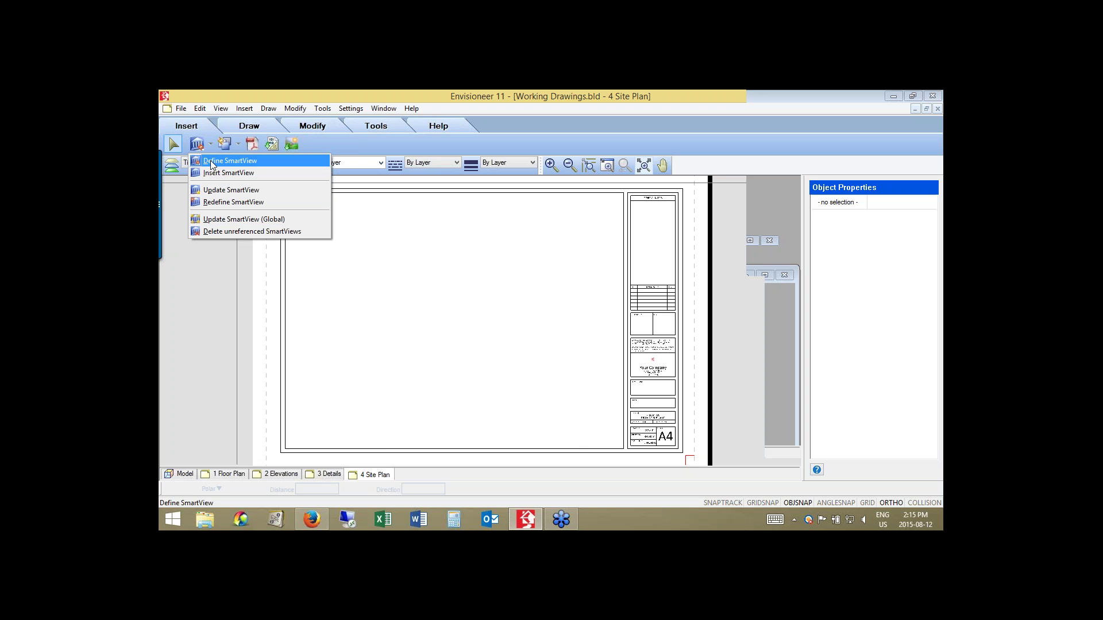
click(213, 164)
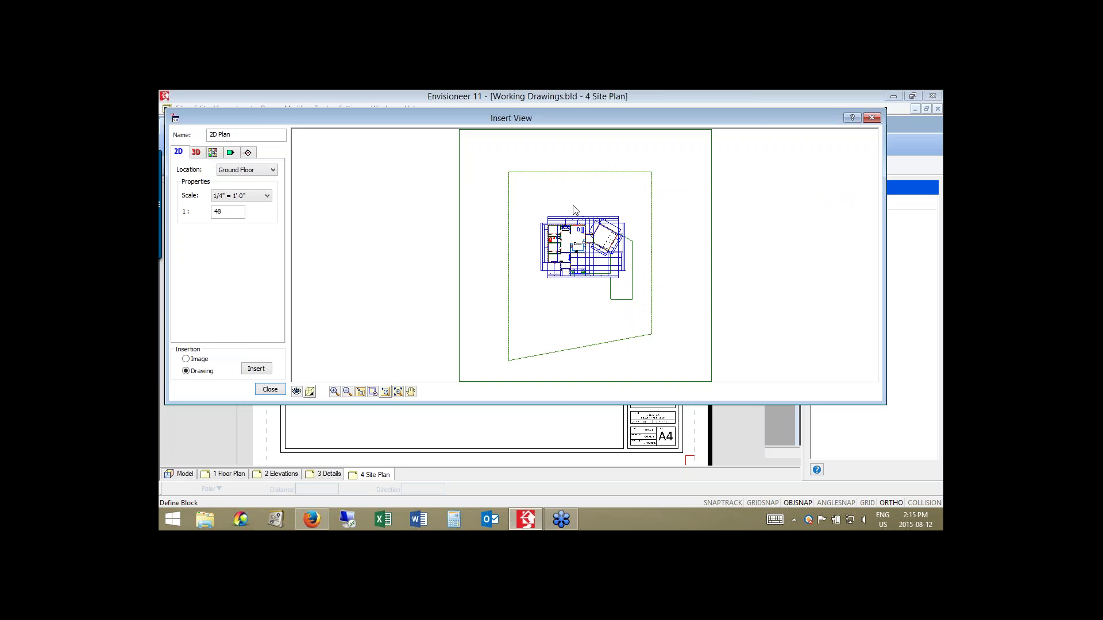
click(296, 392)
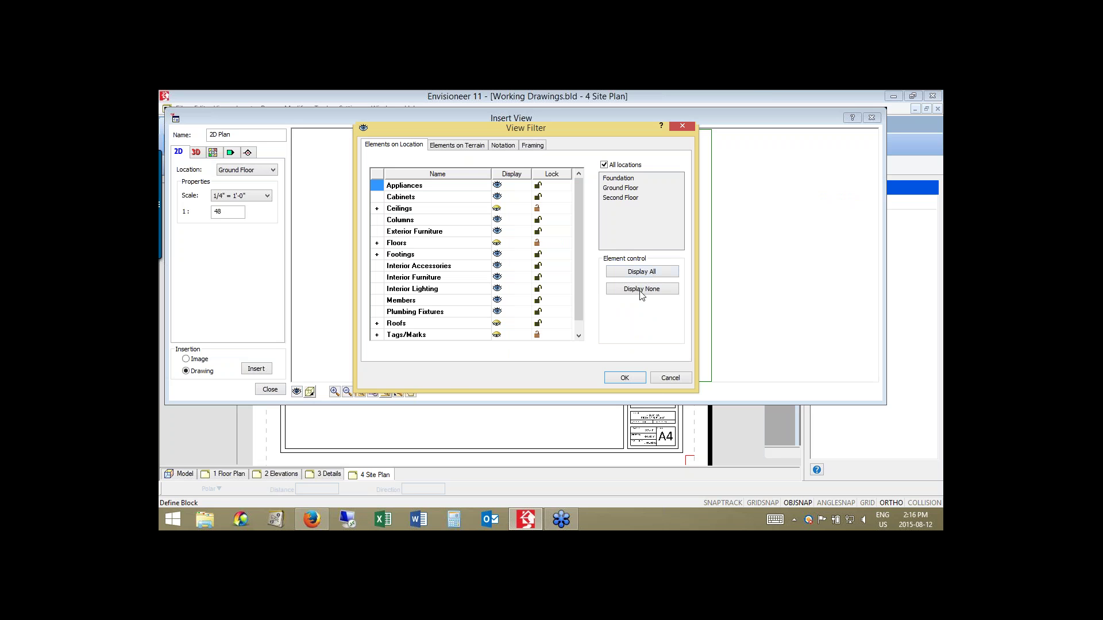
click(377, 324)
scroll(501, 316, down, 1)
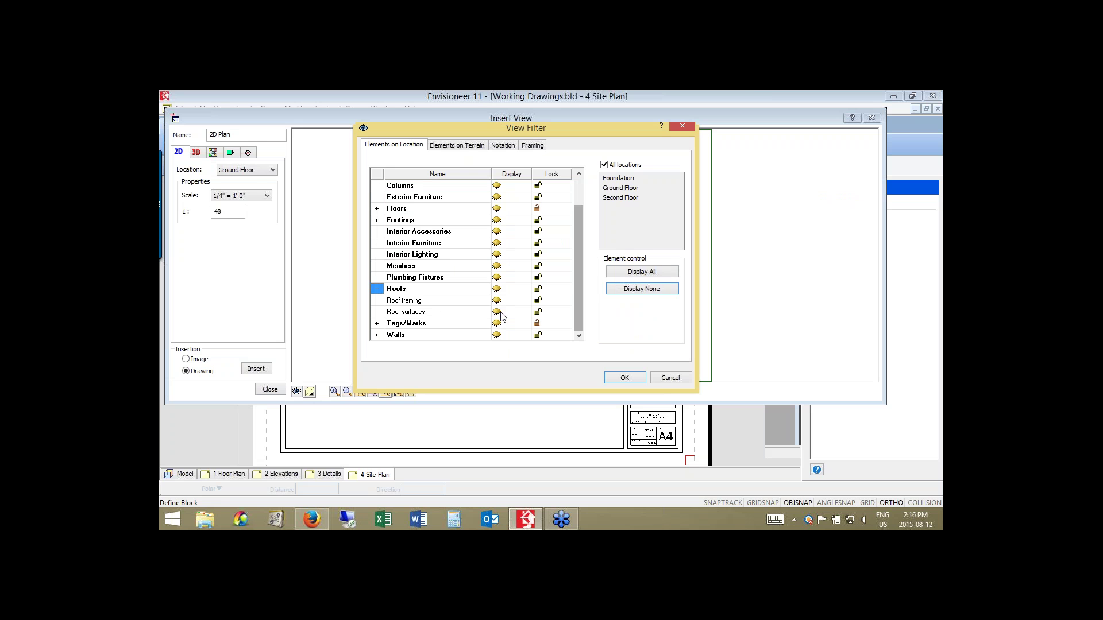
click(499, 312)
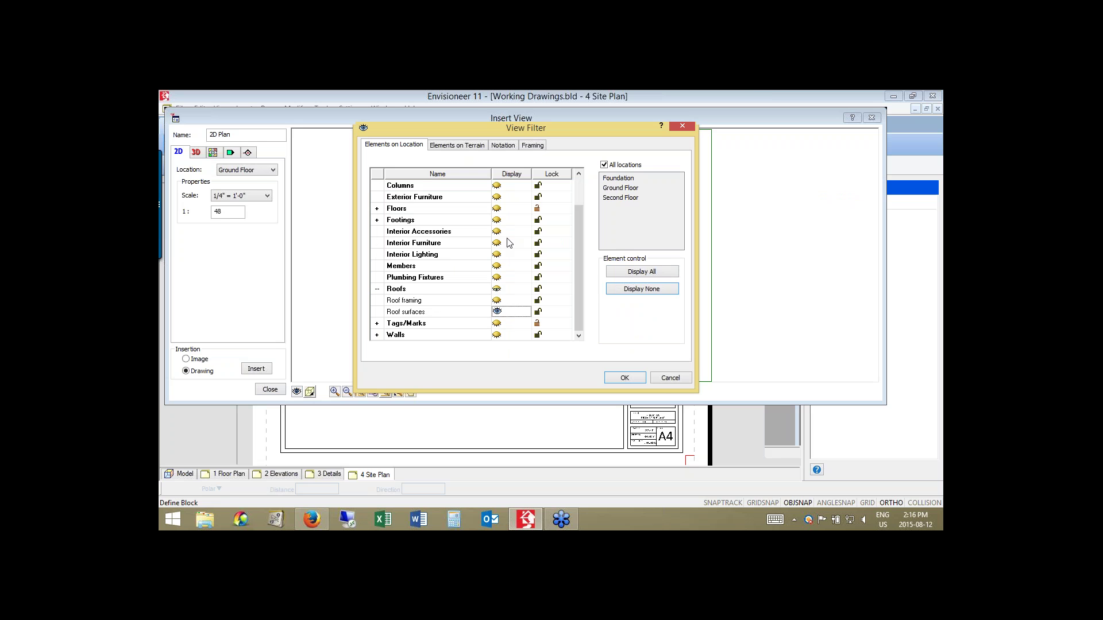
Hide the terrain and the dimensions in the SmartView's view filter and apply it.
click(463, 147)
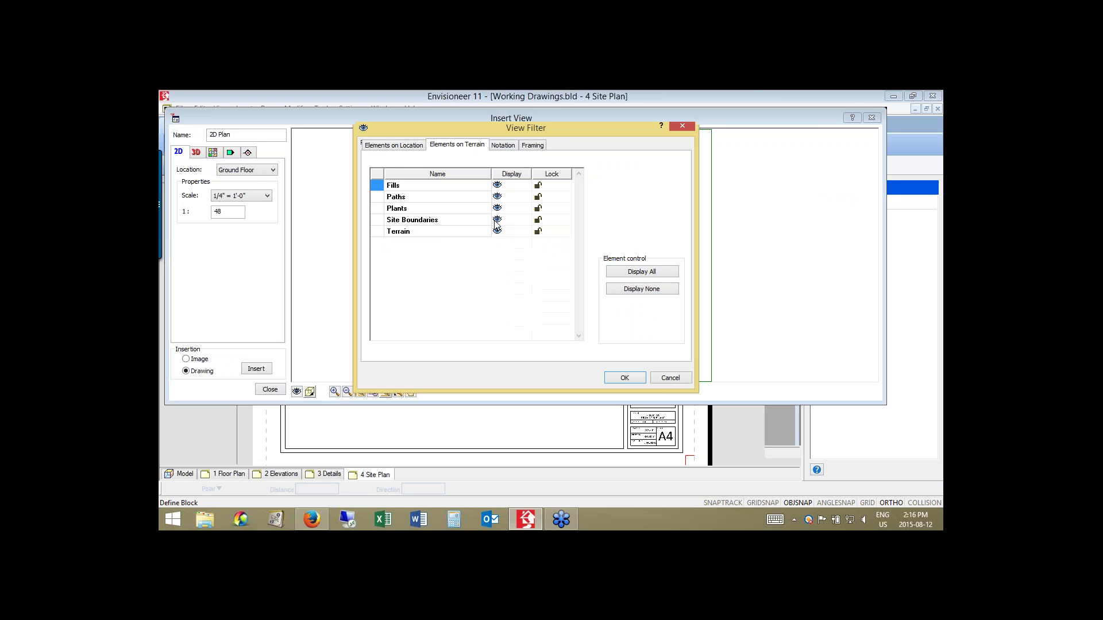
click(497, 232)
click(503, 147)
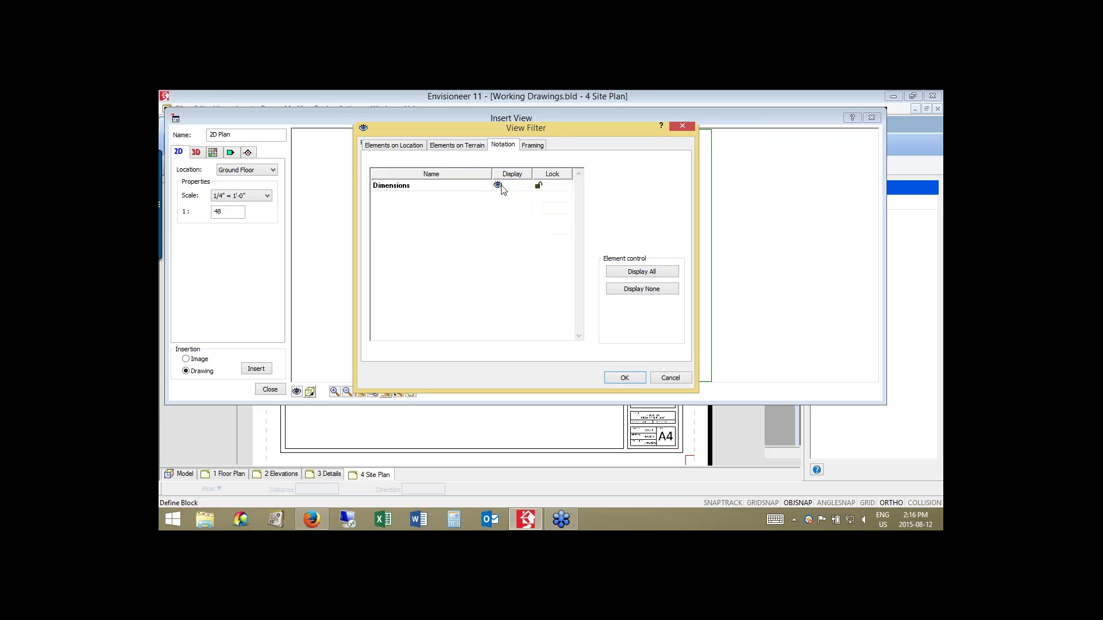
click(499, 186)
click(628, 381)
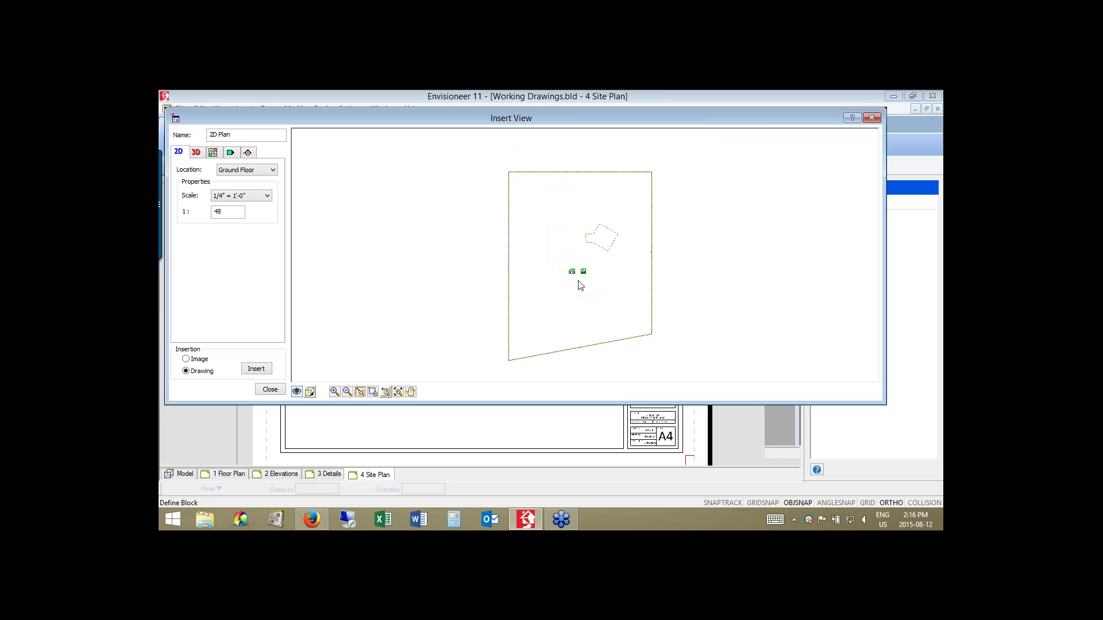
Display the walls with their doors, openings, trim, surfaces and windows in the SmartView, leaving wall framing hidden.
click(373, 392)
drag(617, 204, 557, 298)
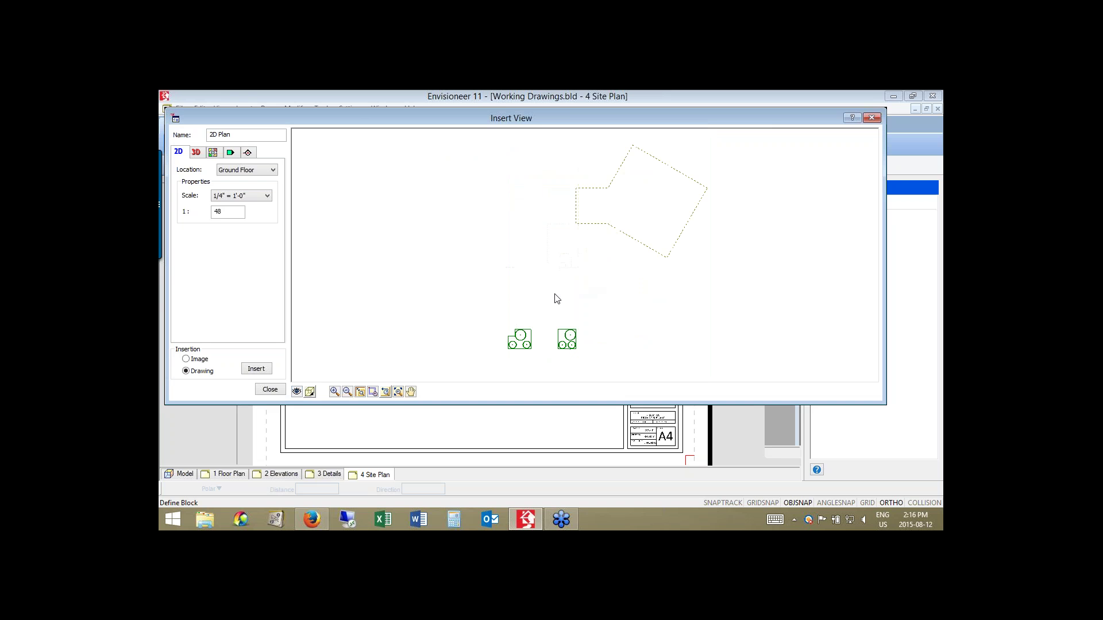
click(310, 393)
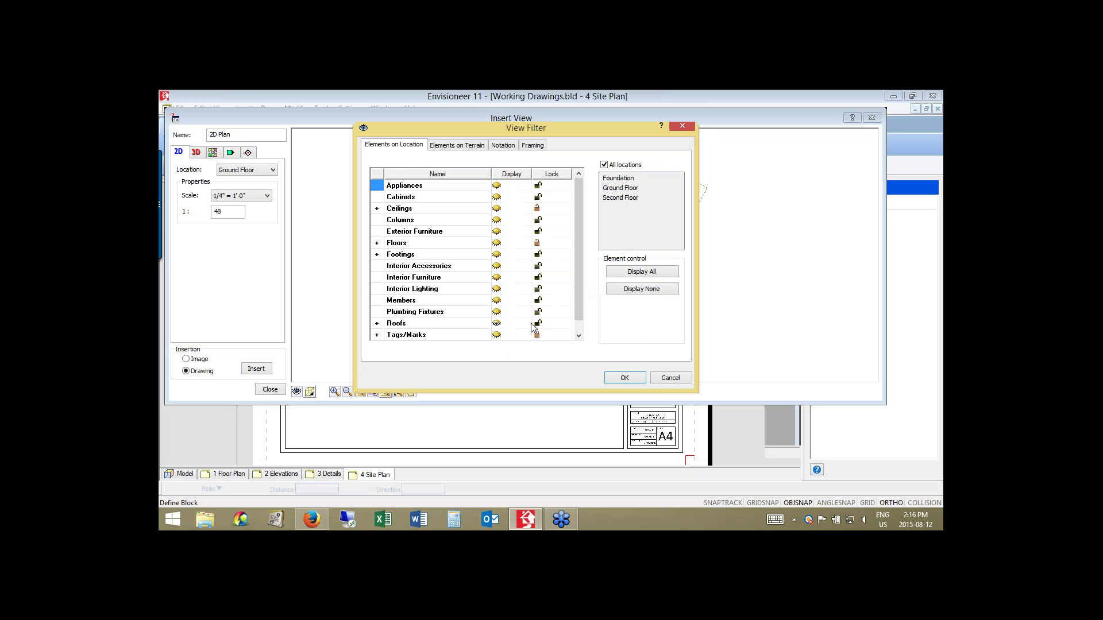
scroll(380, 317, down, 1)
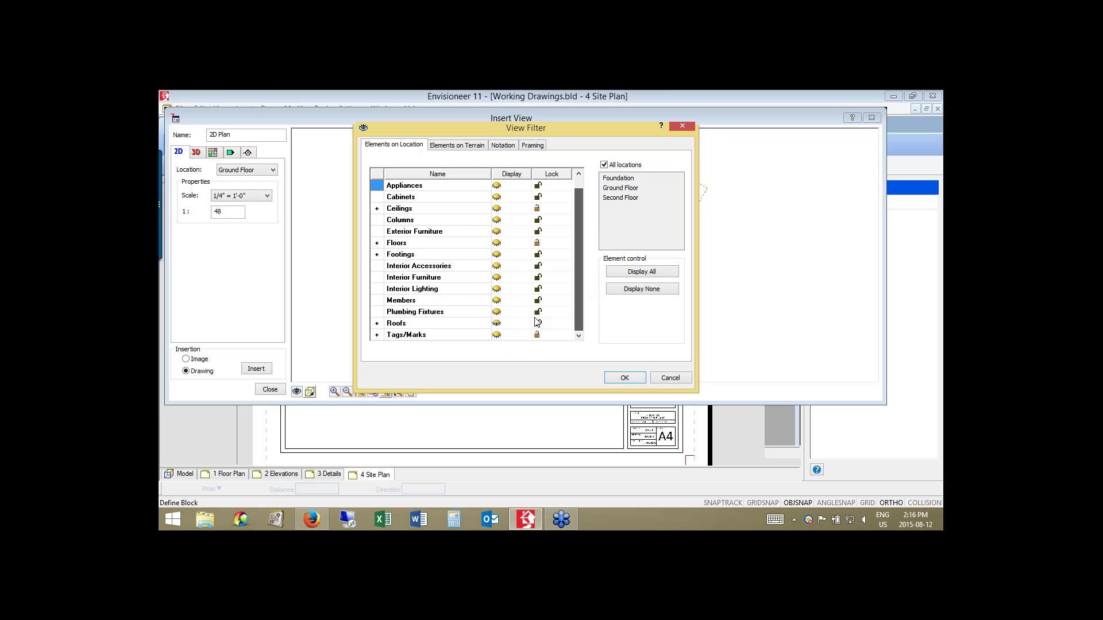
scroll(535, 323, down, 1)
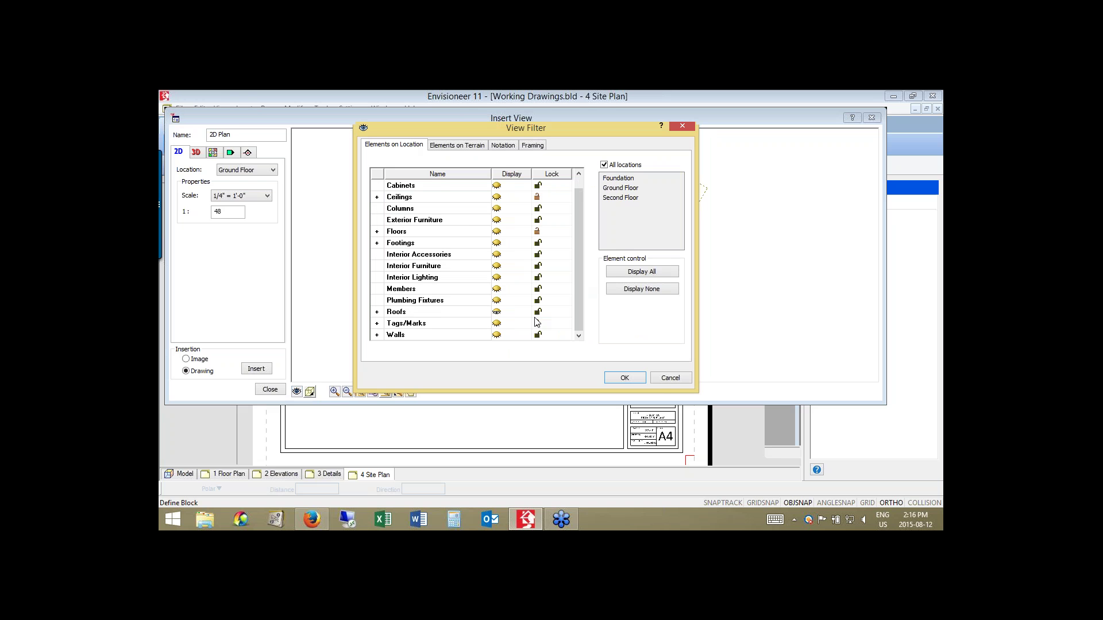
click(377, 335)
scroll(530, 296, down, 2)
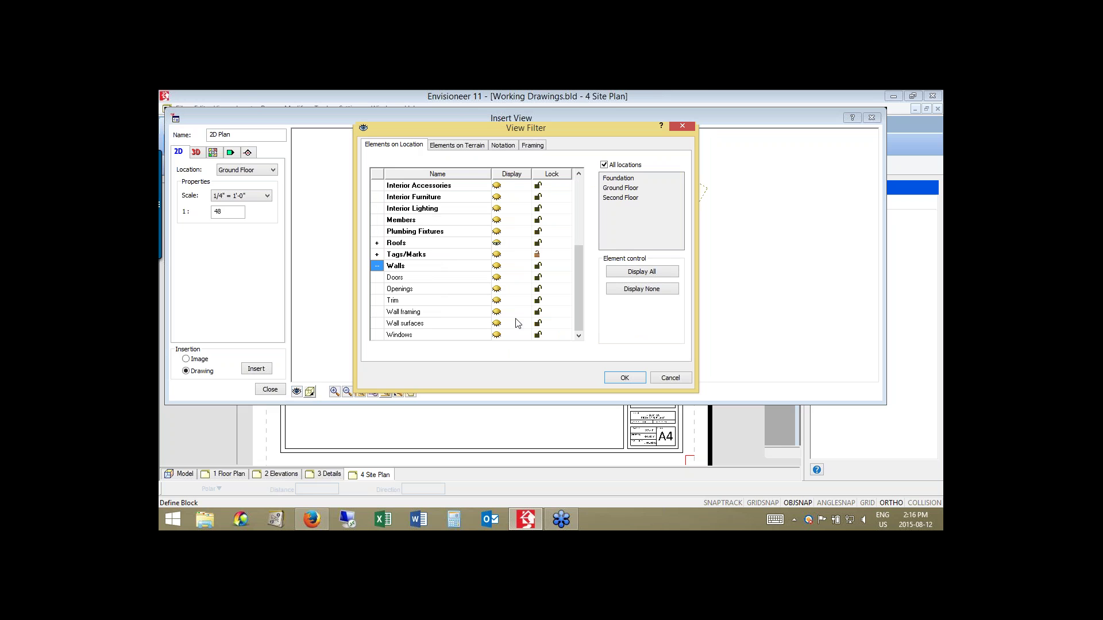
click(497, 266)
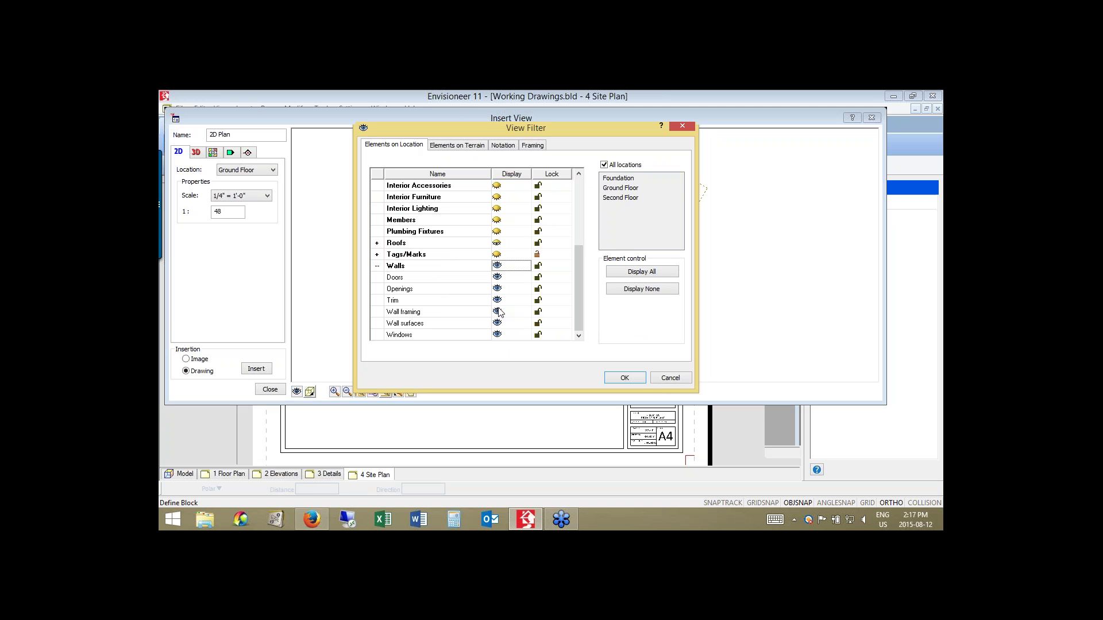
click(498, 312)
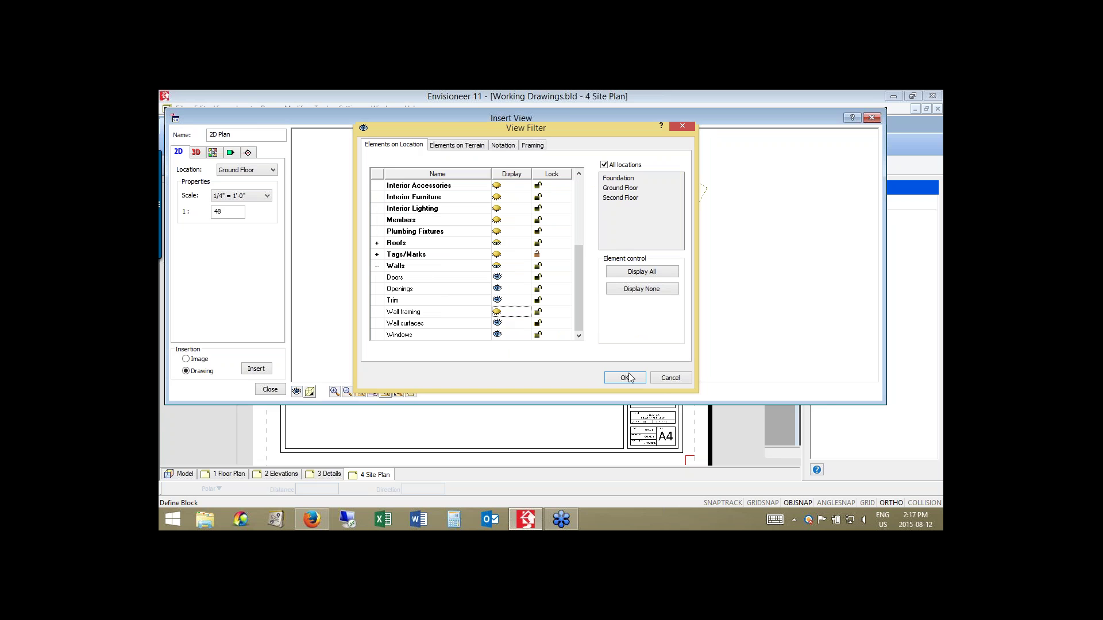
click(626, 378)
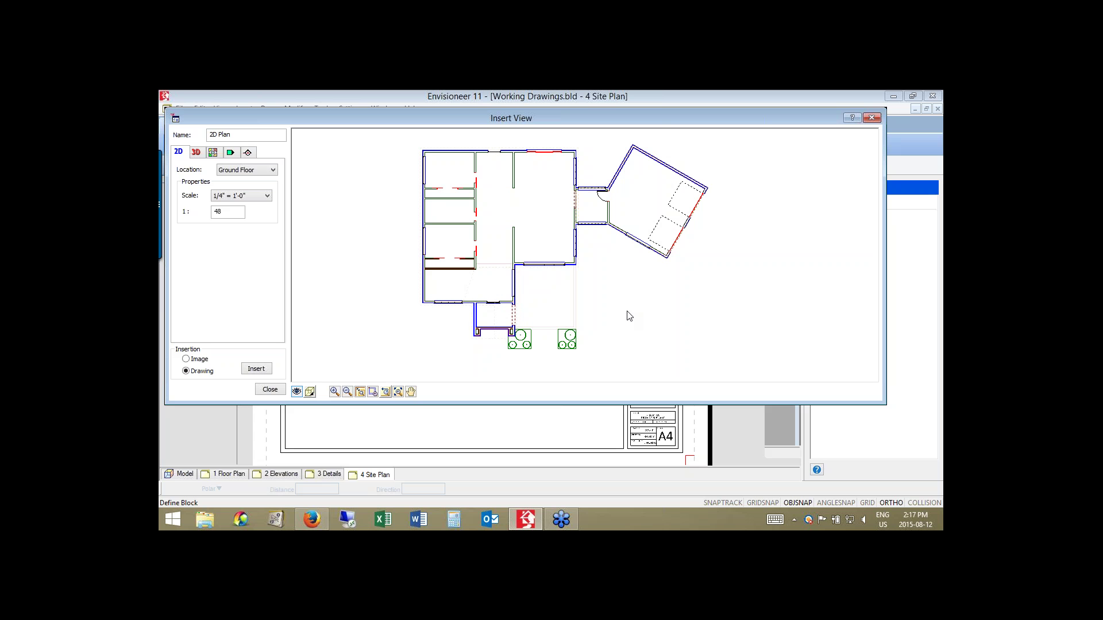
Set the SmartView's scale to 3/16" = 1'-0" and insert it as a drawing showing the whole site.
click(385, 392)
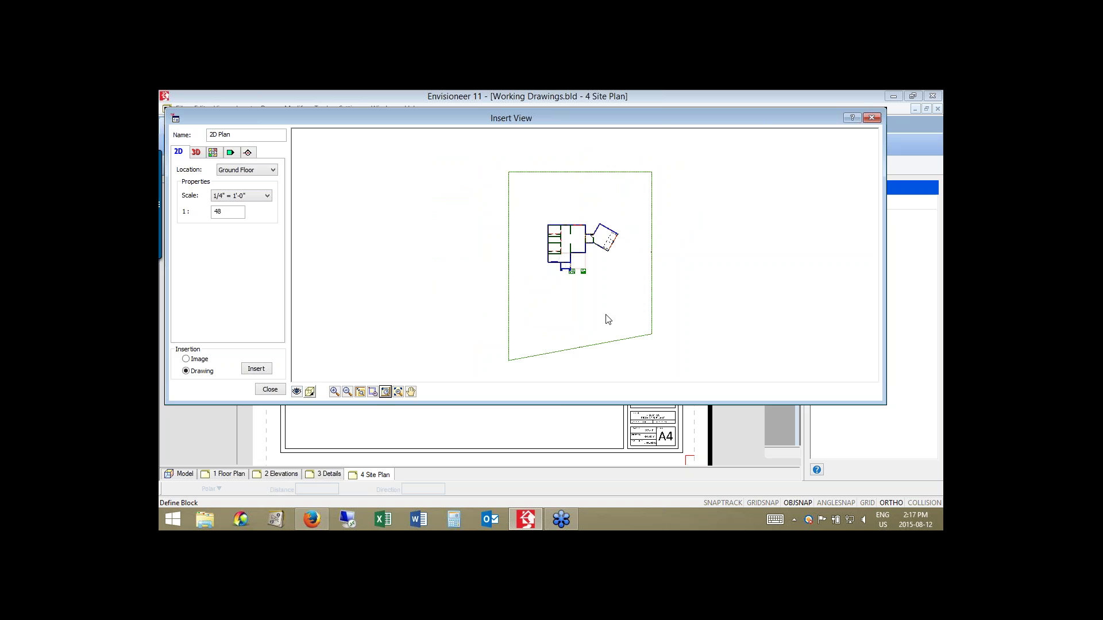
click(268, 198)
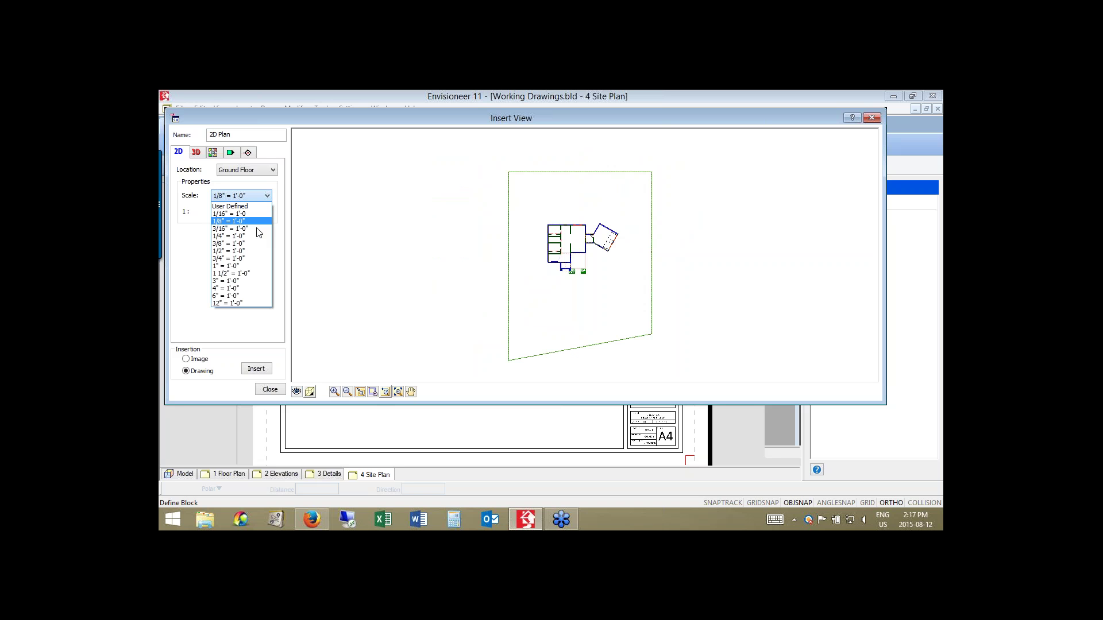
click(257, 228)
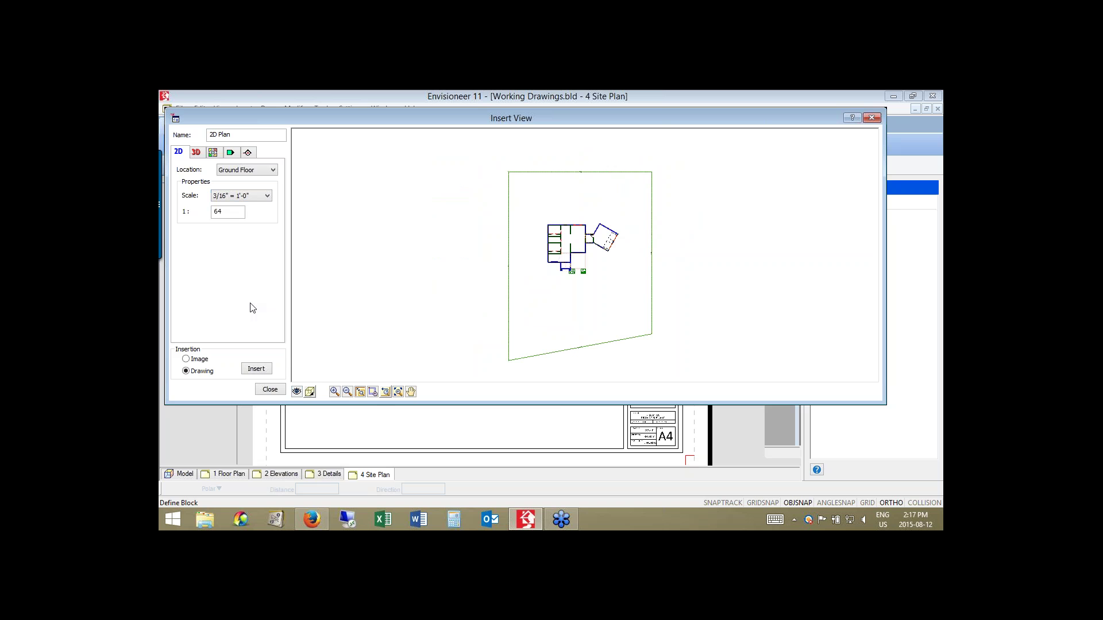
click(253, 370)
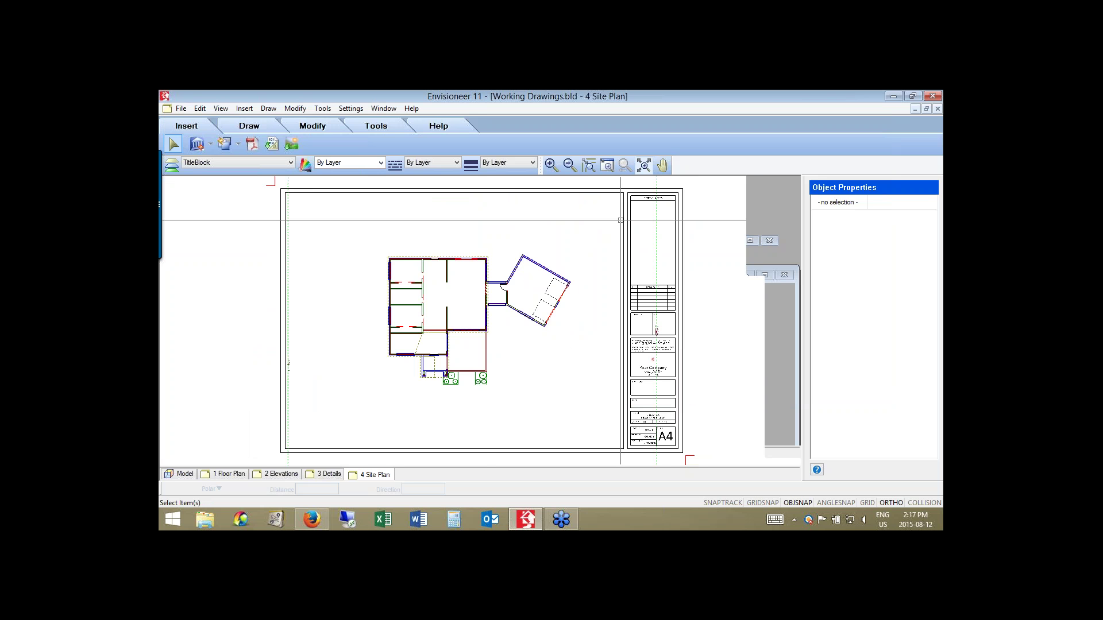
Redefine the inserted site plan SmartView with a scale of 1/8" = 1'-0" and update it on the sheet.
click(570, 167)
click(570, 168)
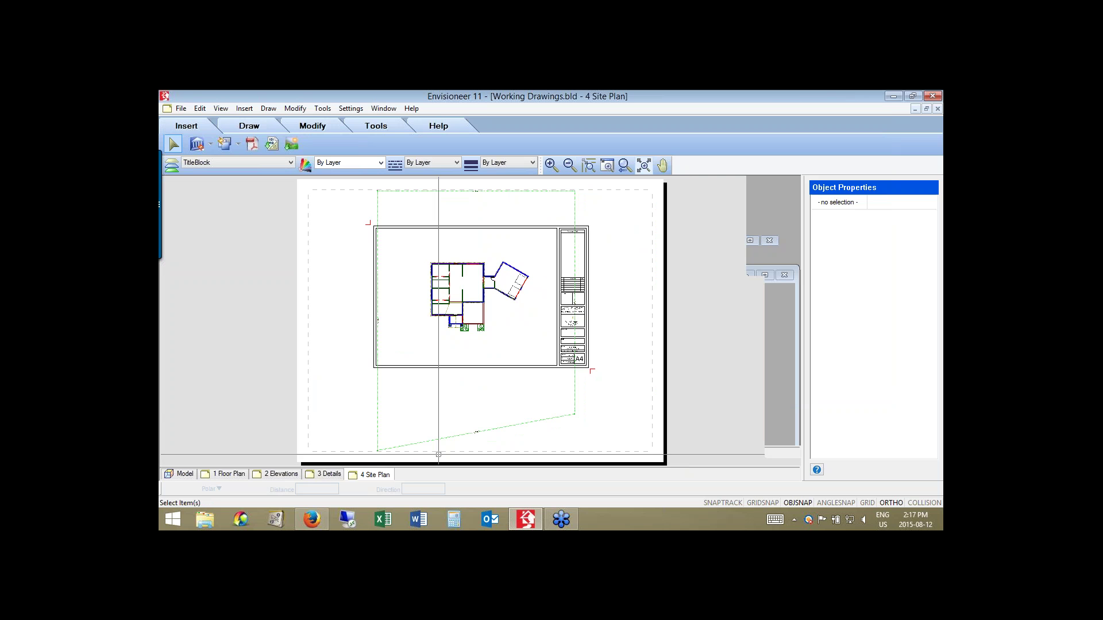
click(574, 408)
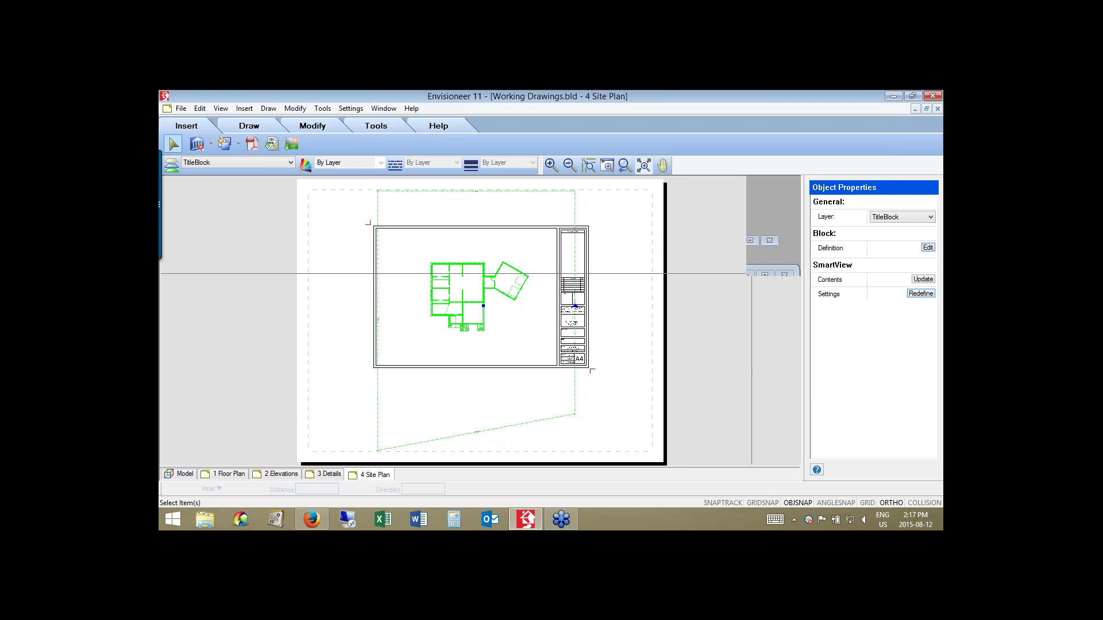
click(920, 294)
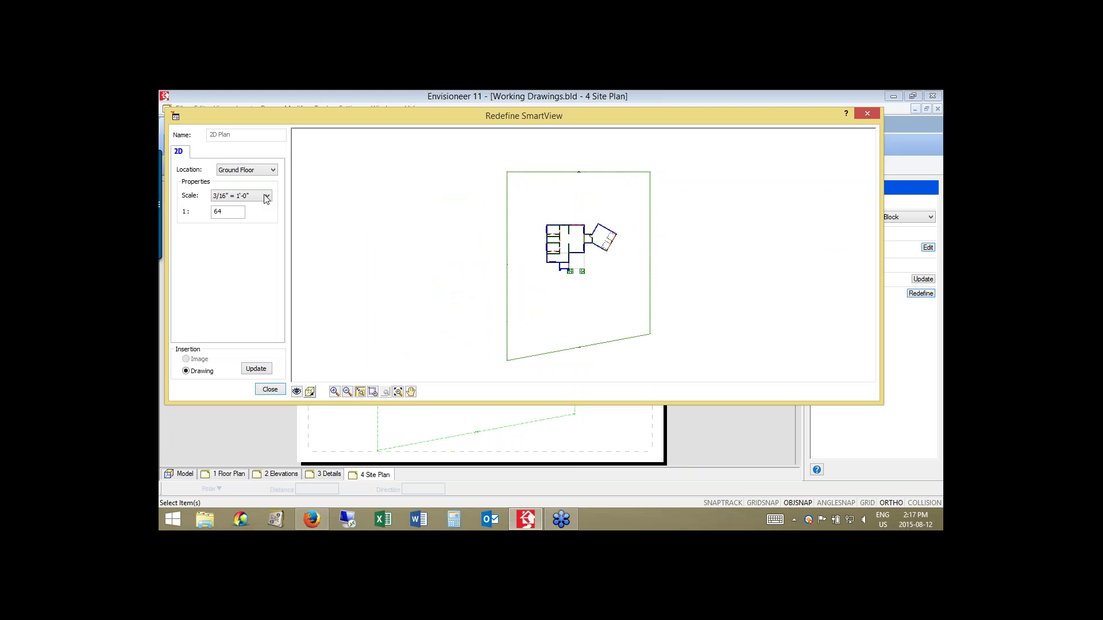
click(267, 198)
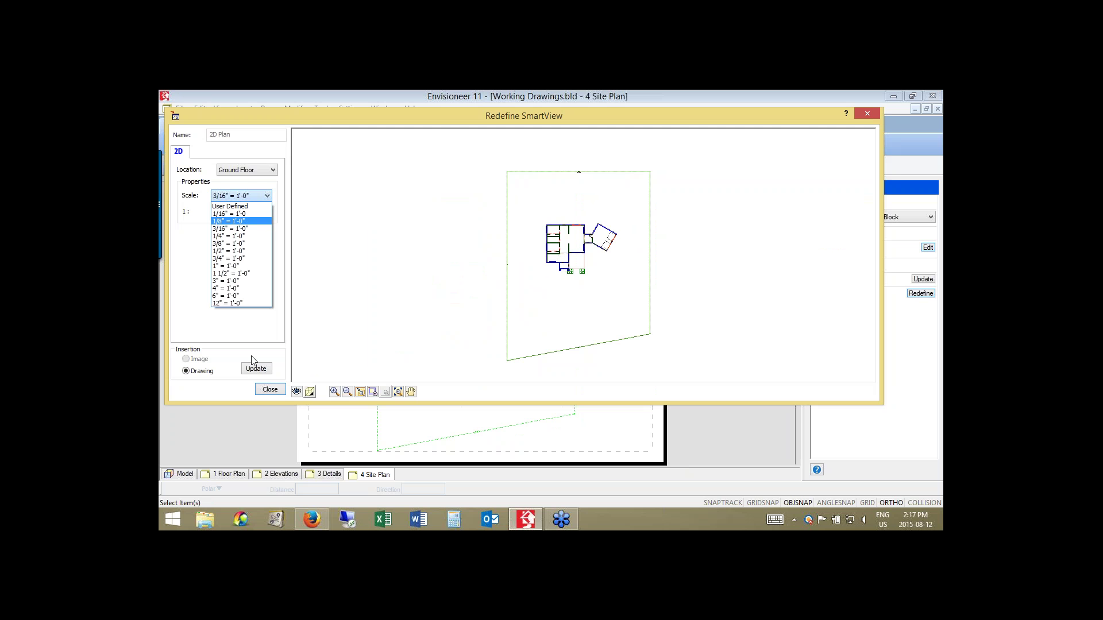
click(229, 220)
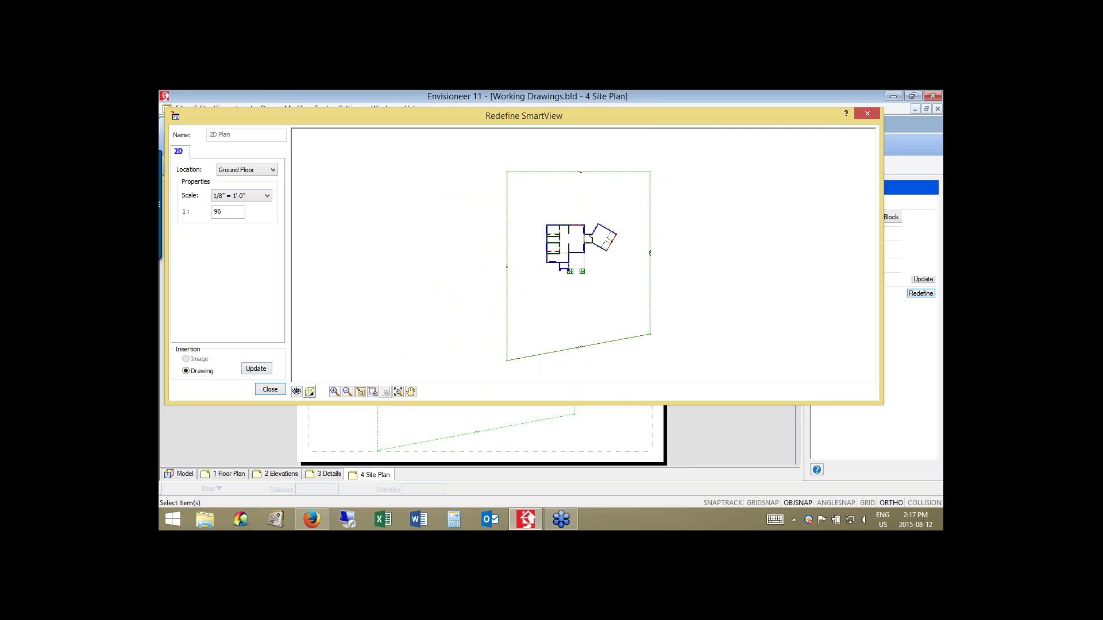
click(260, 369)
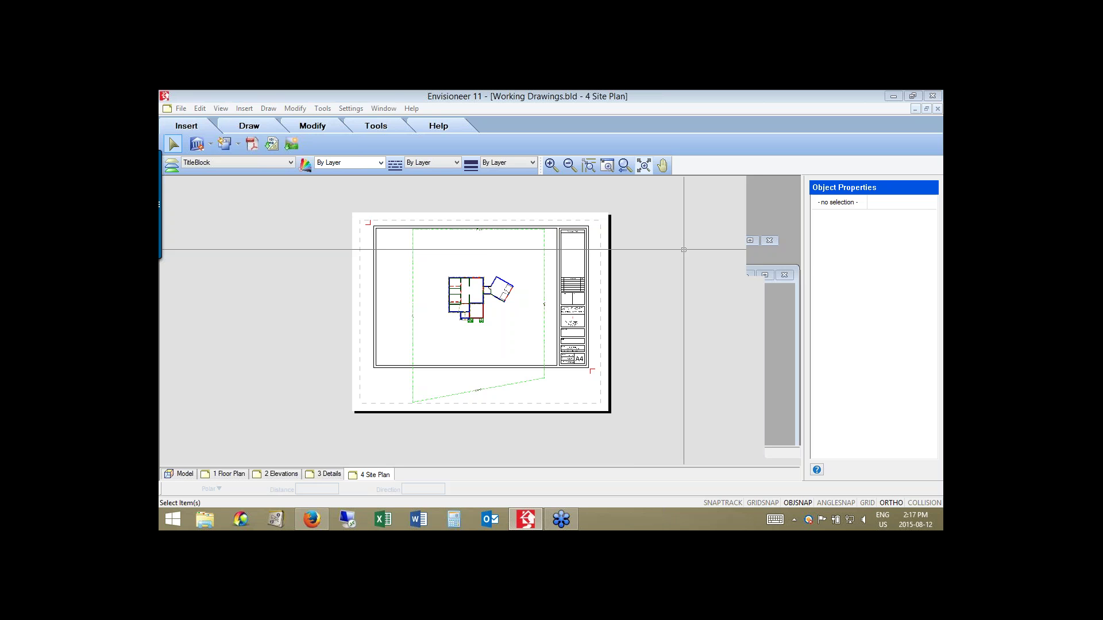
Redefine the site plan SmartView with a scale of 1/16" = 1'-0" and update it on the sheet.
click(452, 295)
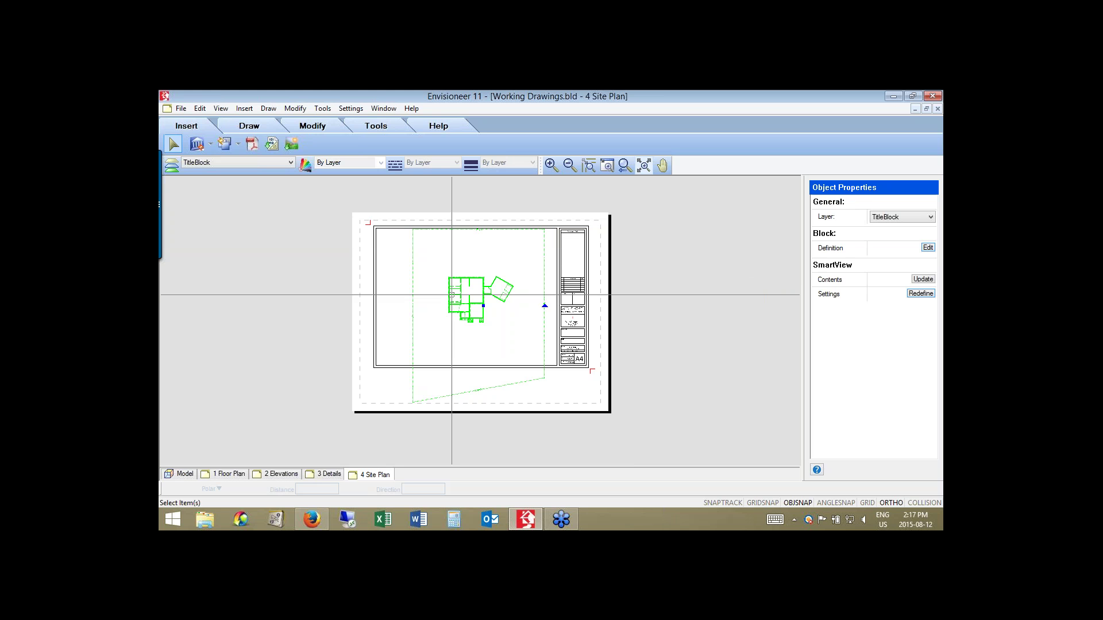
double_click(452, 294)
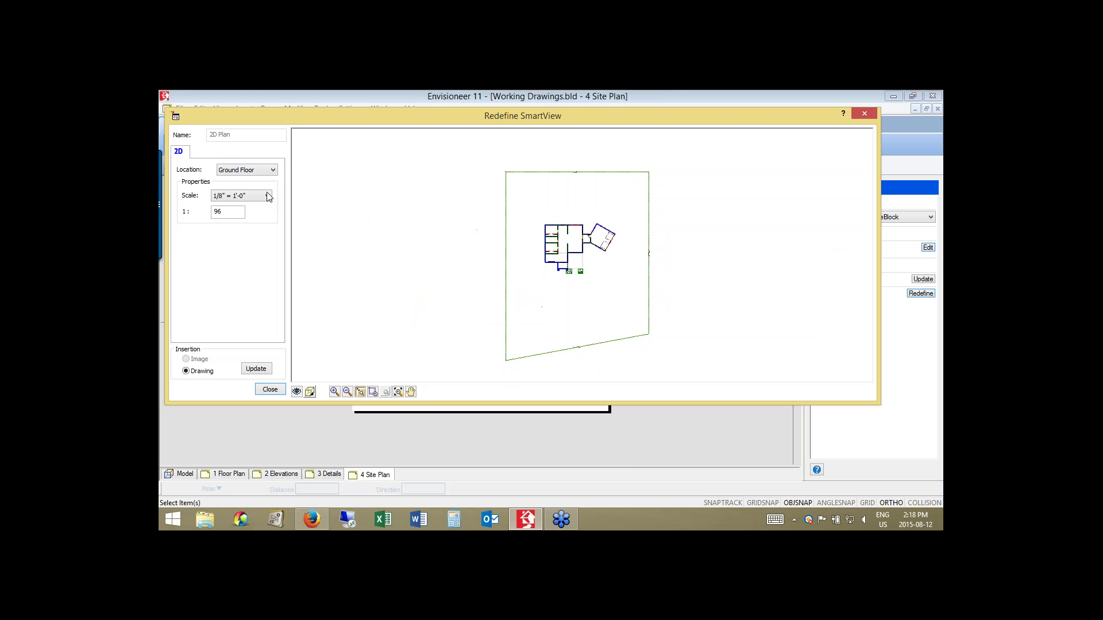
click(267, 196)
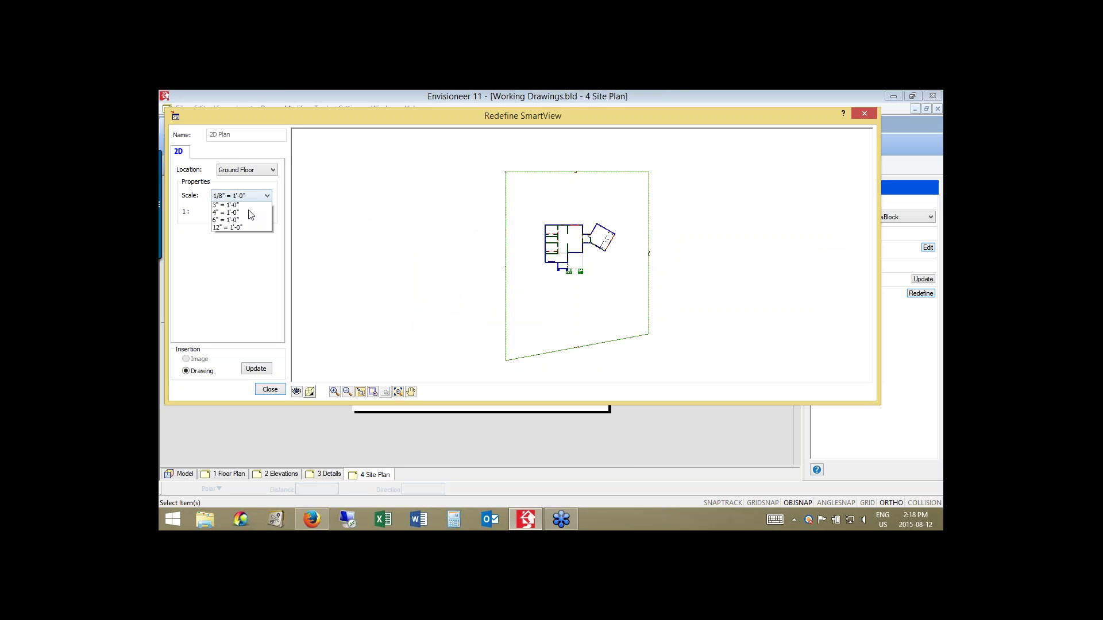
key(Return)
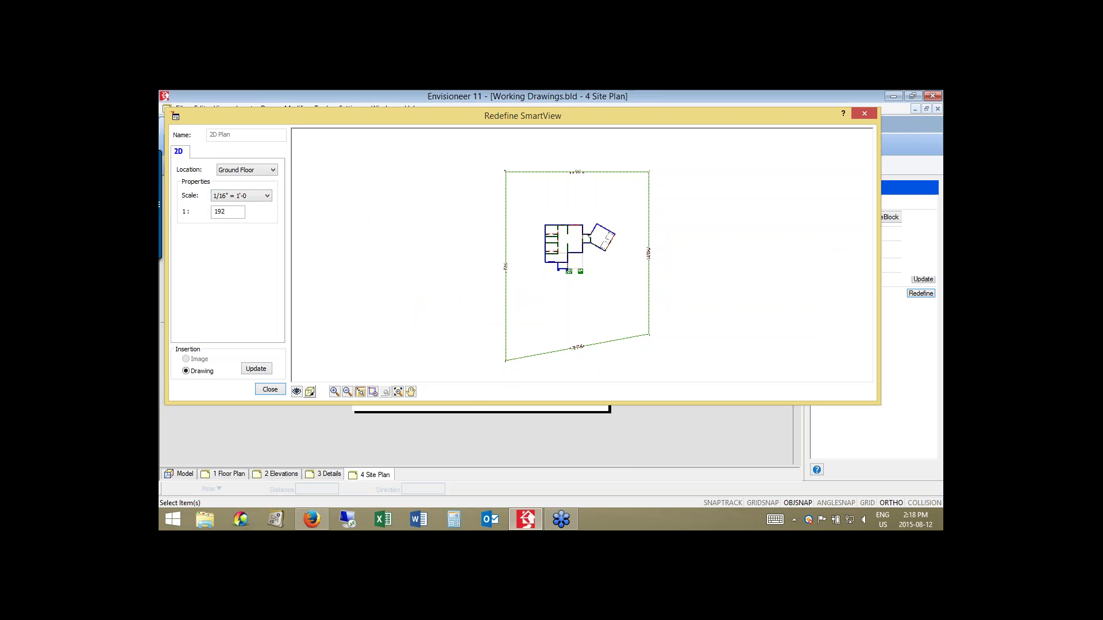
click(254, 369)
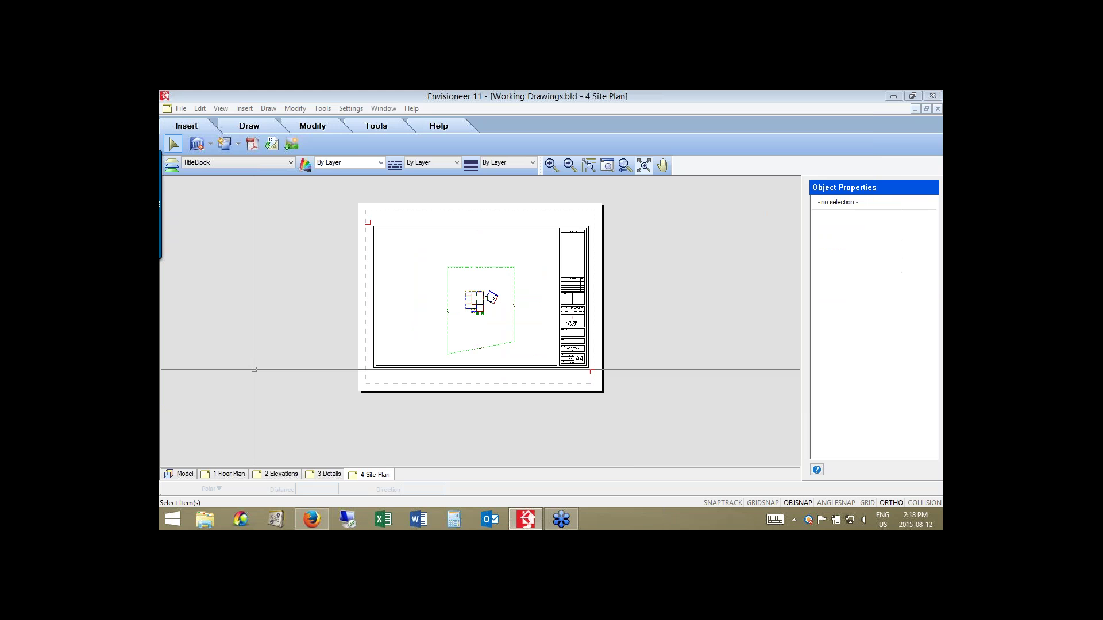
Move the site plan SmartView into the left half of the title block's drawing area.
click(603, 280)
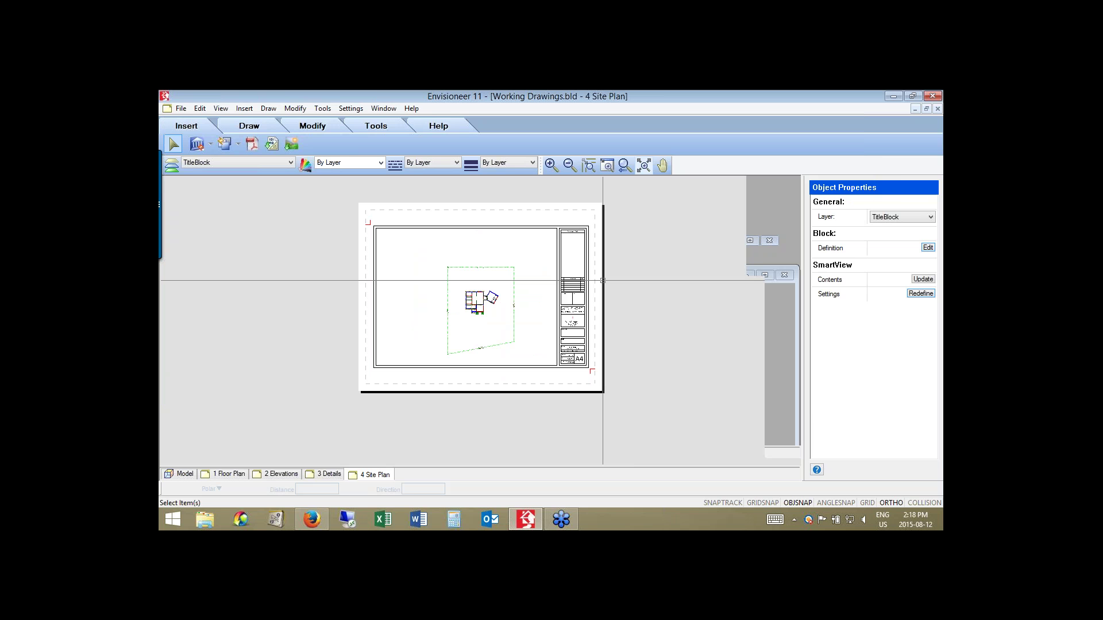
drag(512, 303, 485, 276)
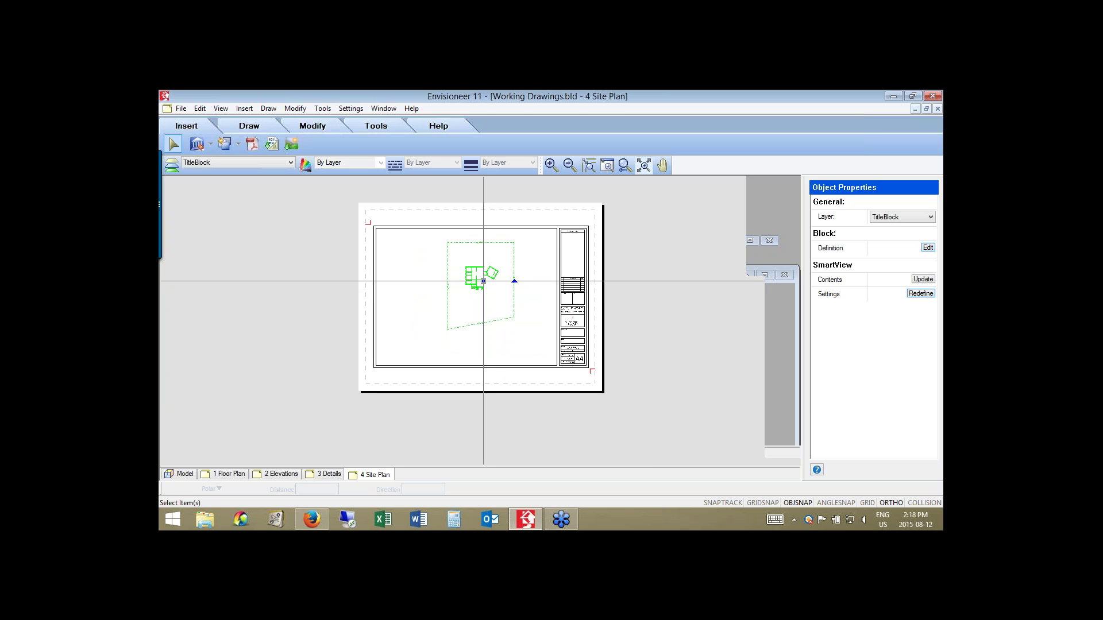
drag(483, 281, 486, 281)
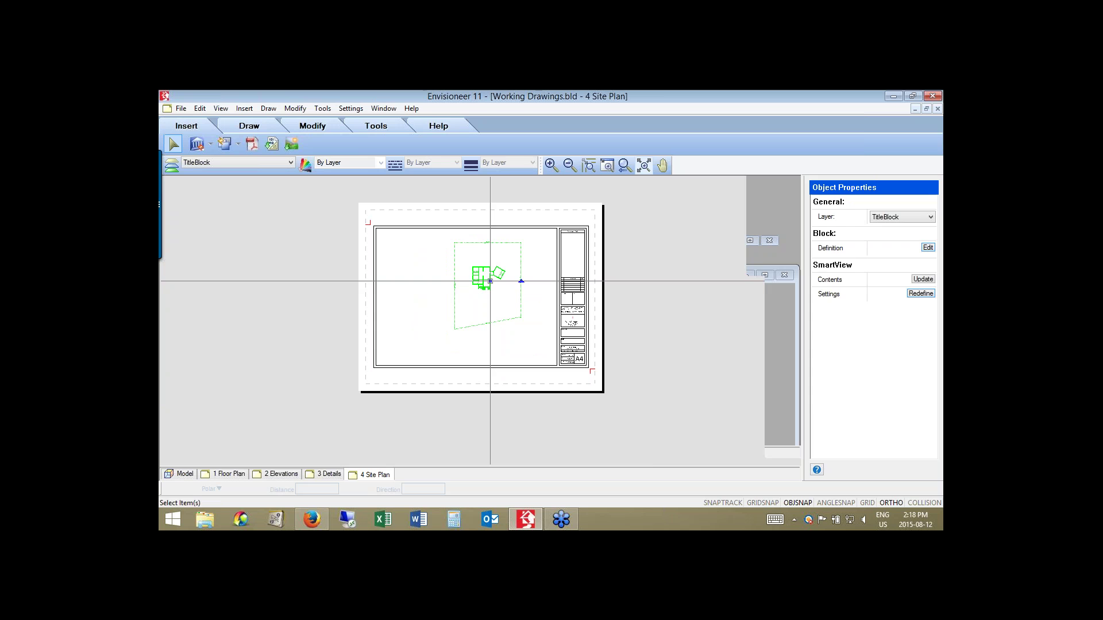
drag(490, 281, 433, 299)
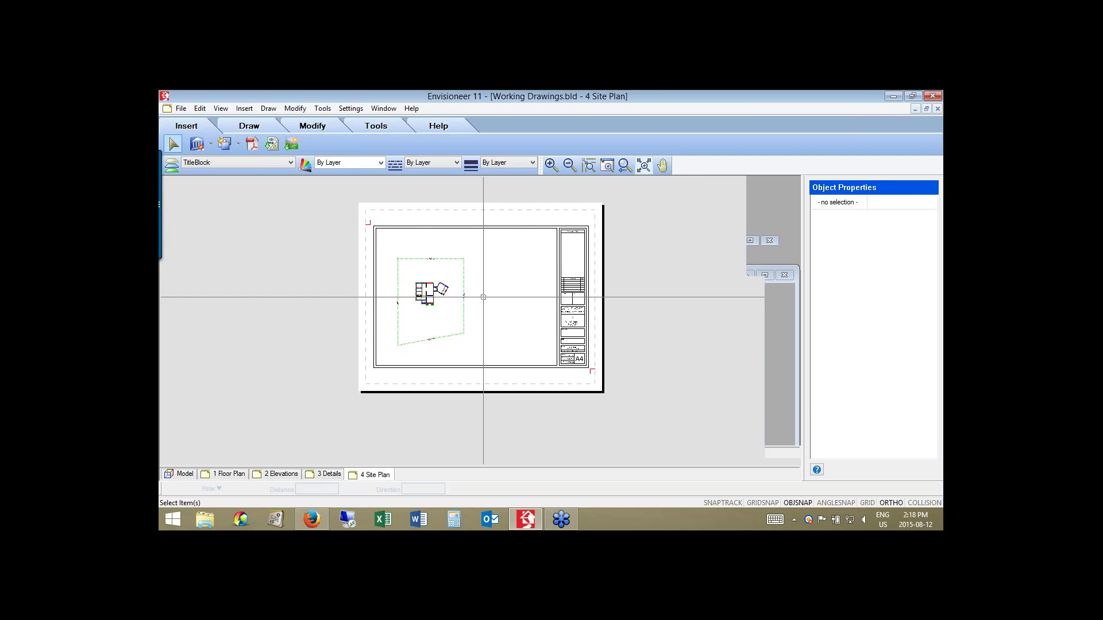
Review the 3 Details, 2 Elevations and 1 Floor Plan sheets, ending on the 4 Site Plan sheet.
click(325, 475)
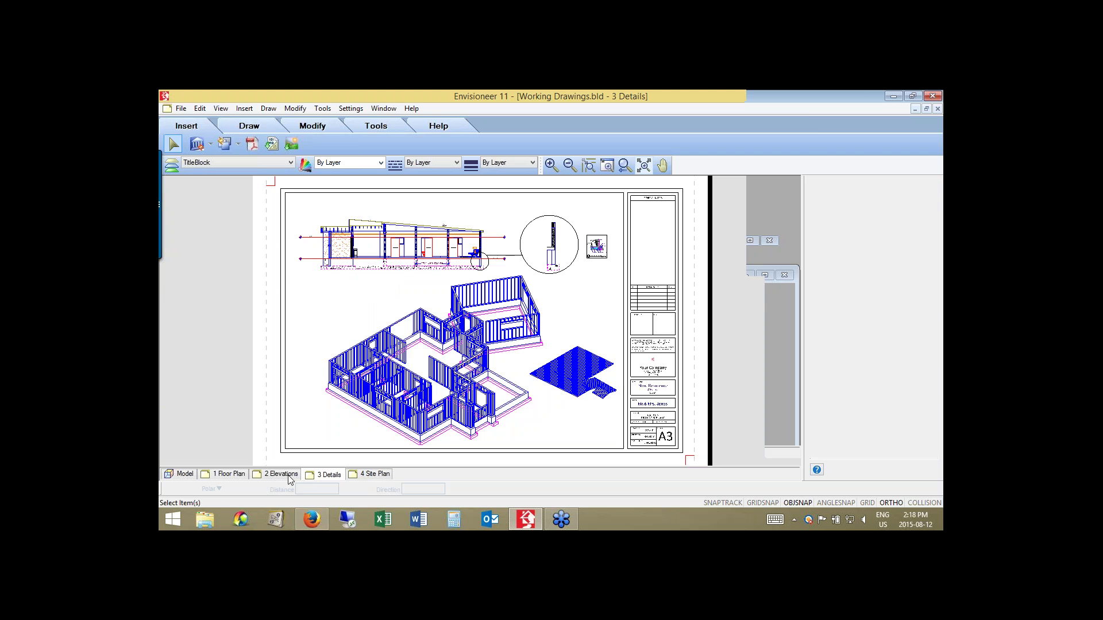
click(282, 475)
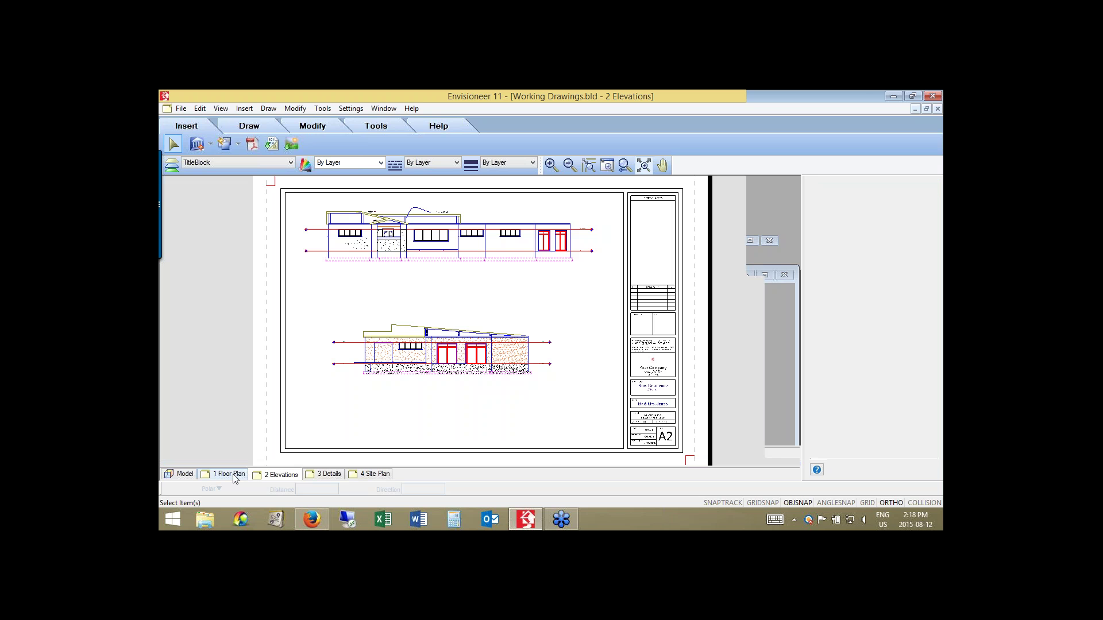
click(232, 475)
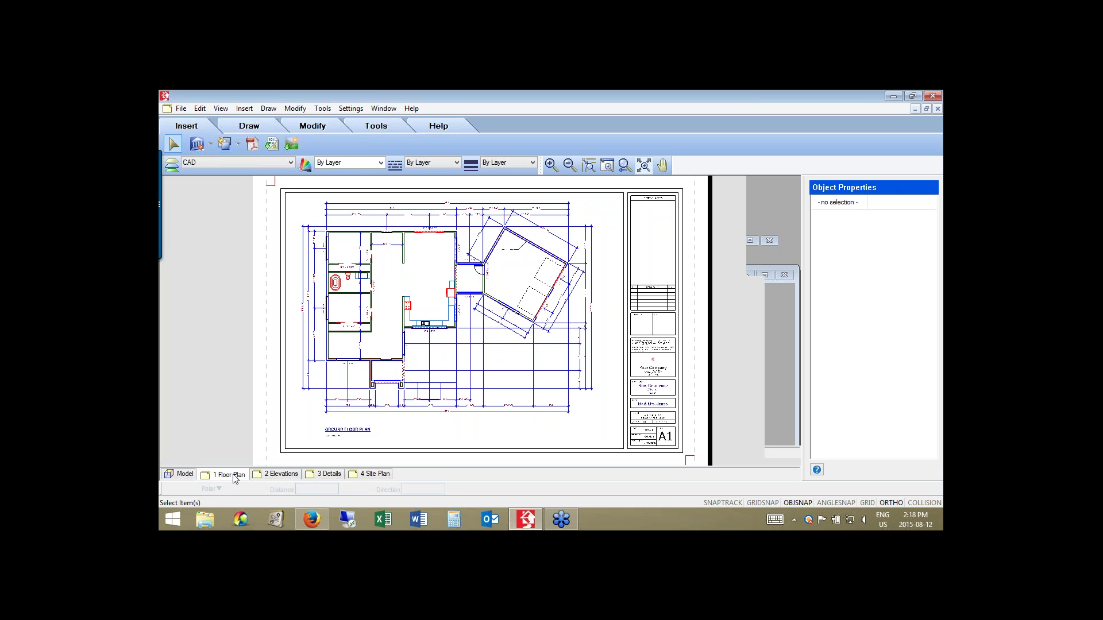
click(376, 474)
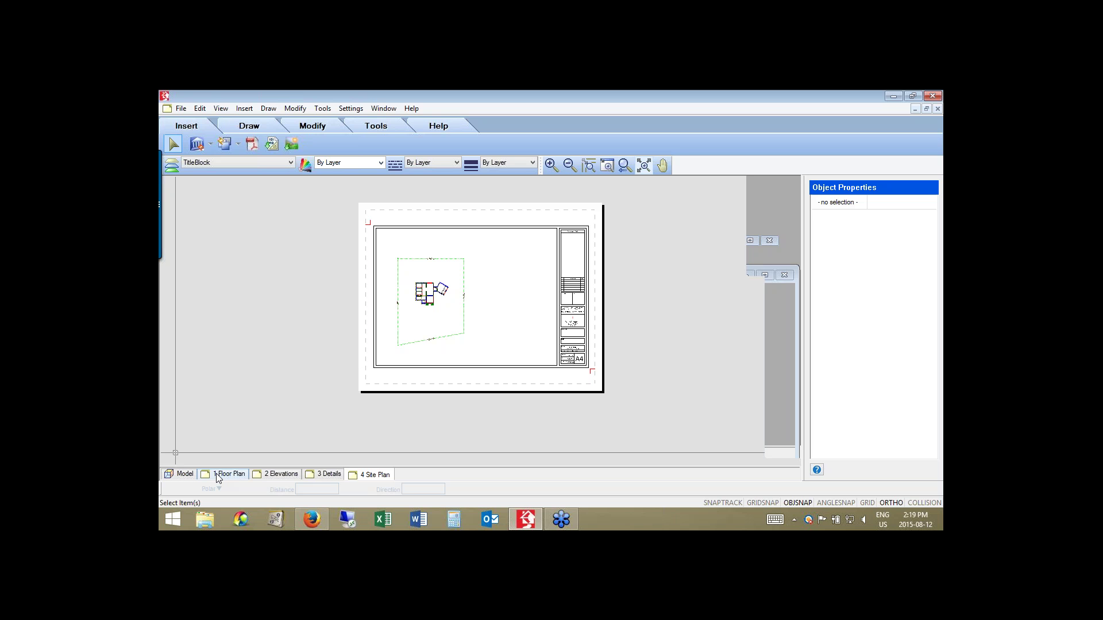
Return to the model and start a door schedule for the Ground Floor.
click(180, 474)
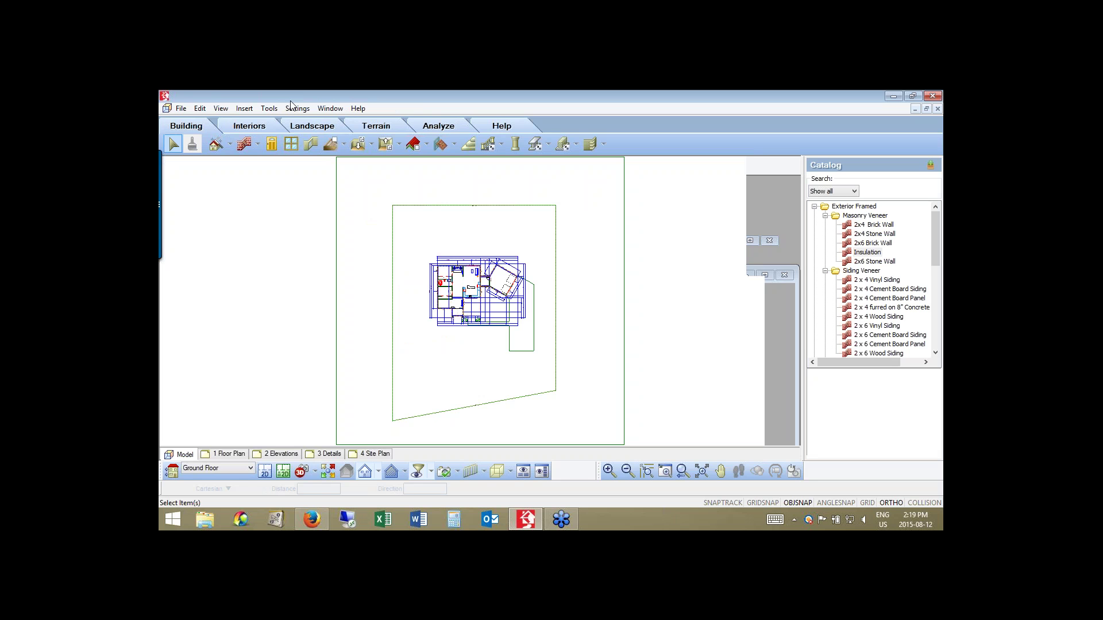
click(269, 109)
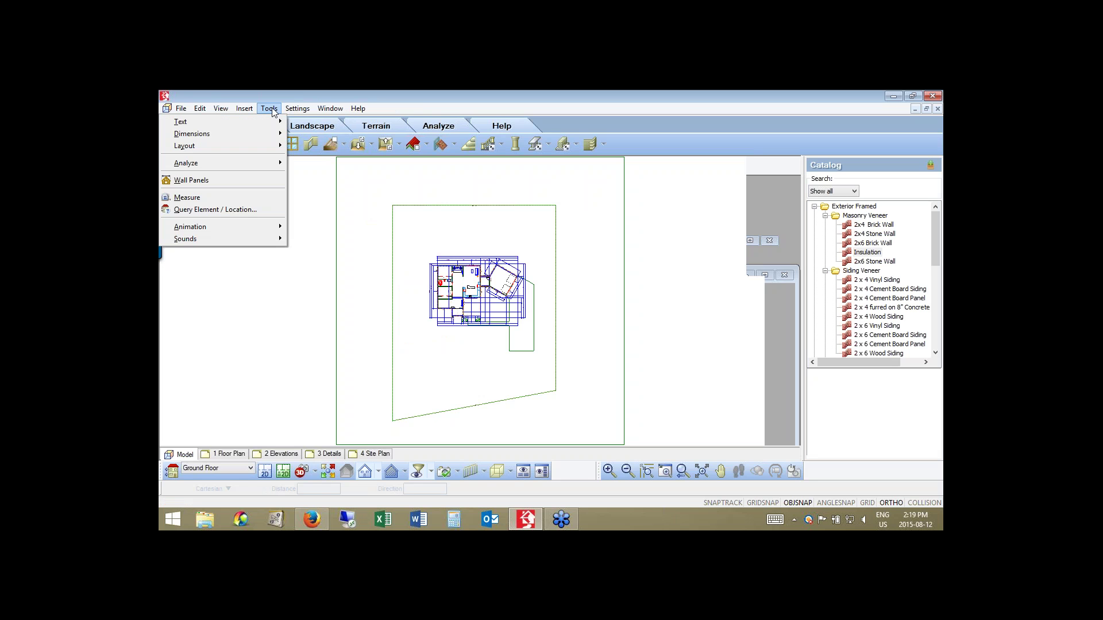
mouse_move(266, 165)
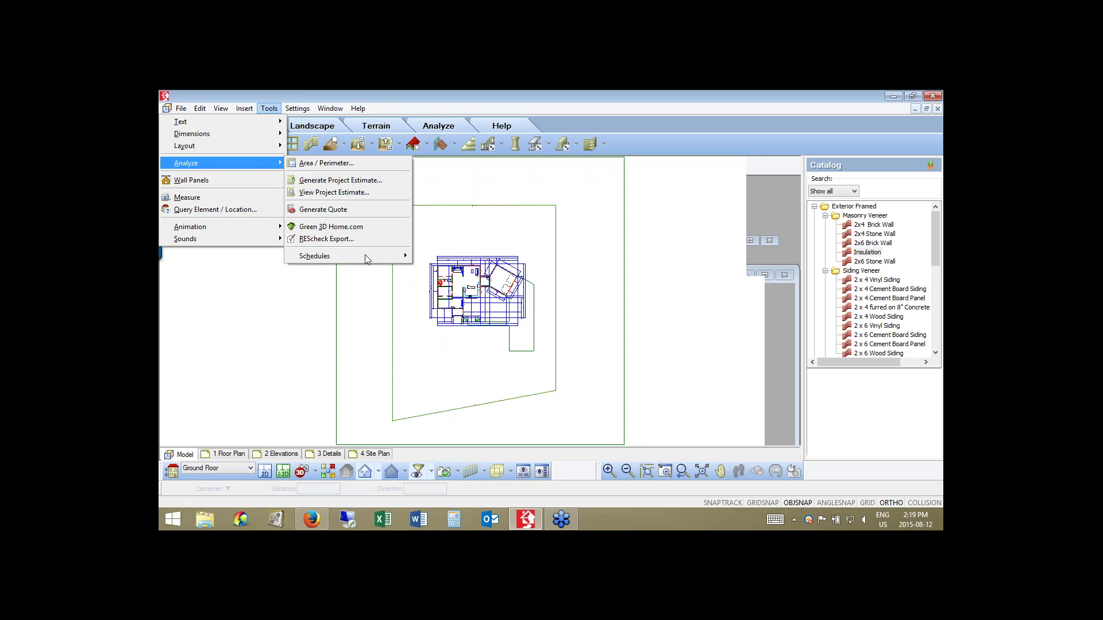
mouse_move(365, 254)
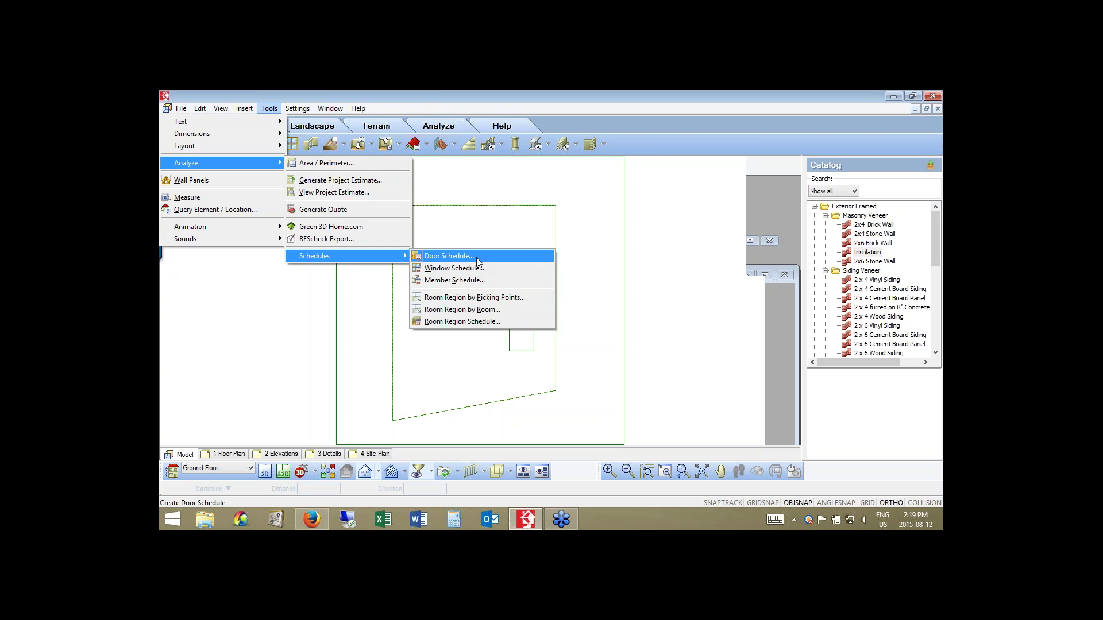
click(477, 257)
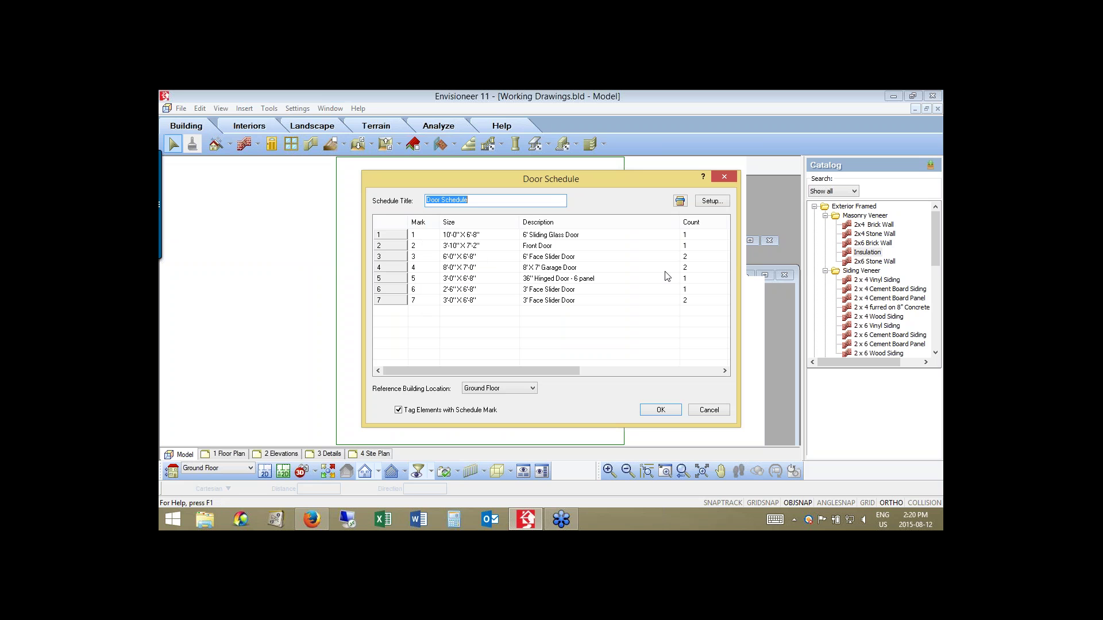
Examine the door schedule's columns, including the editable Notes cell of the first door.
drag(526, 370, 685, 370)
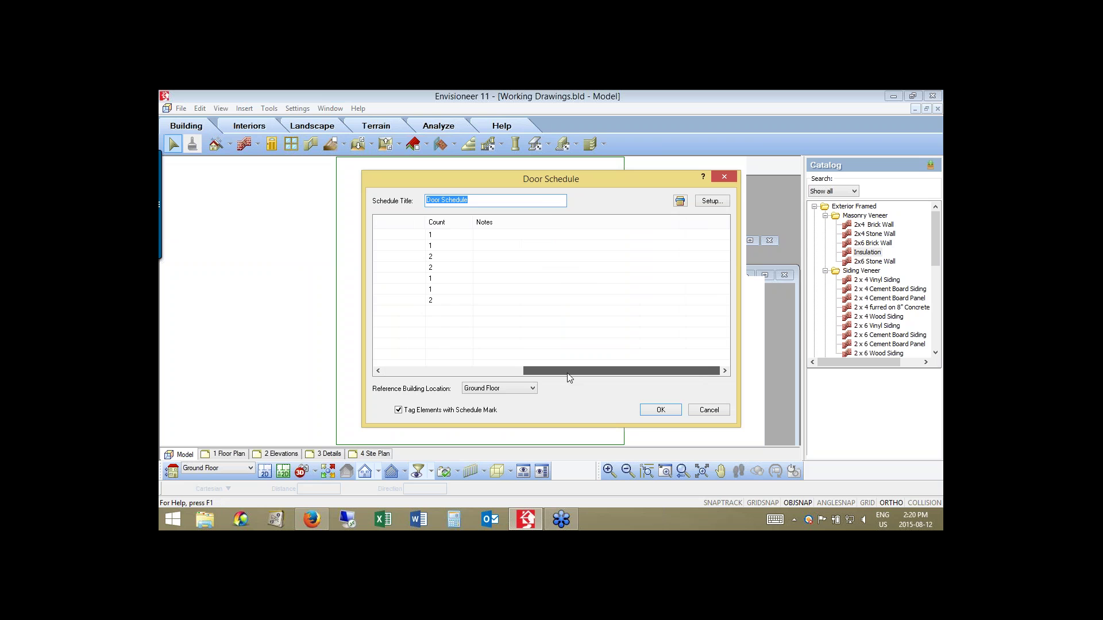
drag(569, 373, 459, 374)
scroll(526, 238, right, 3)
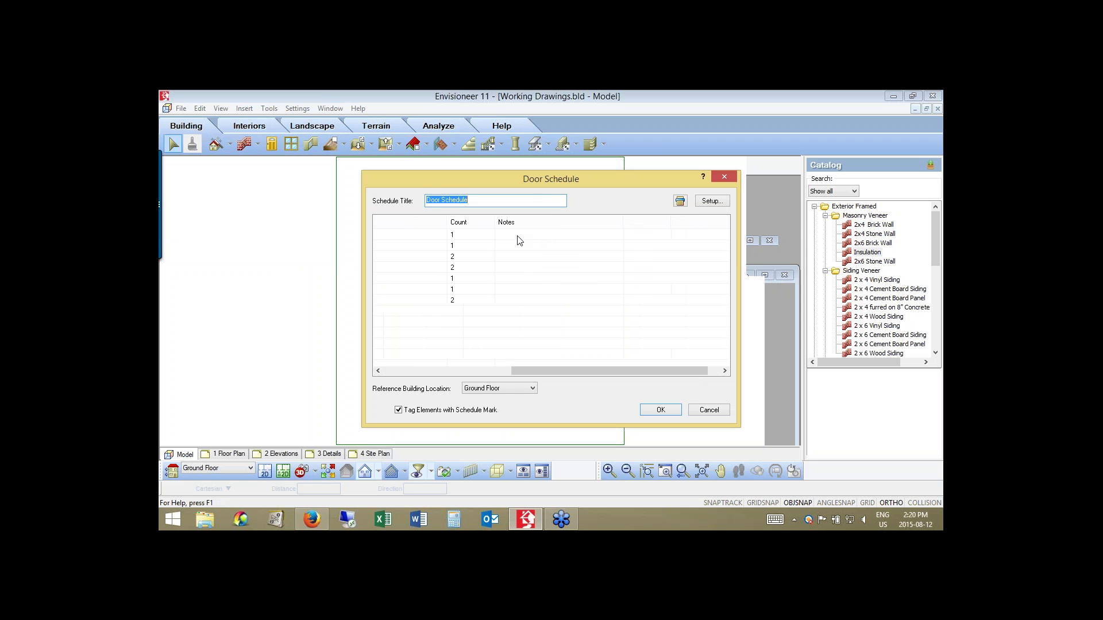
click(517, 235)
click(518, 235)
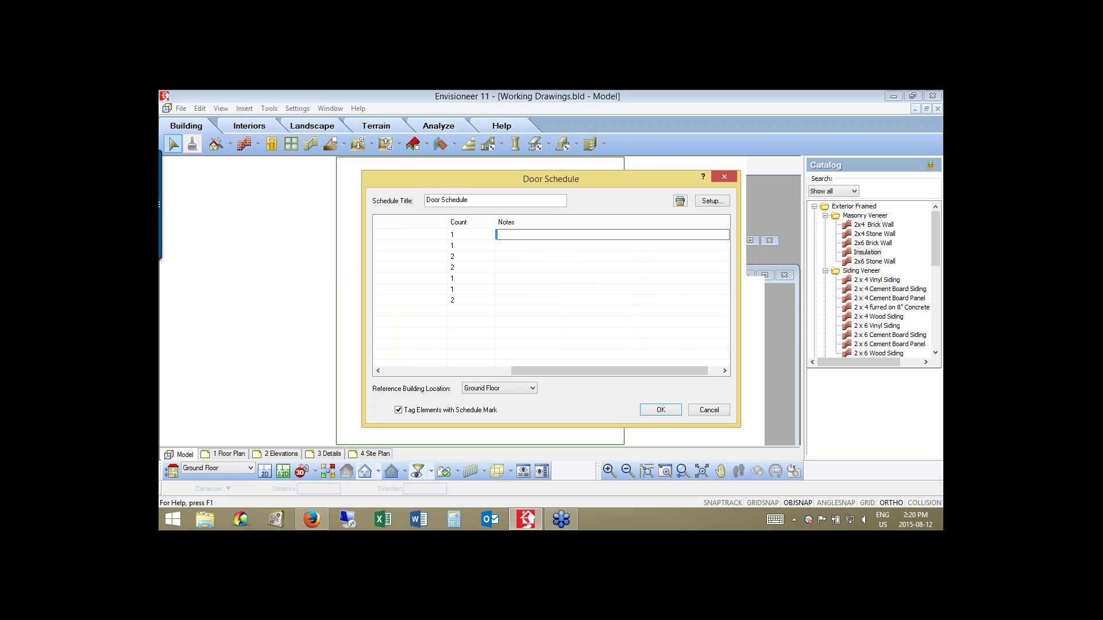
key(Home)
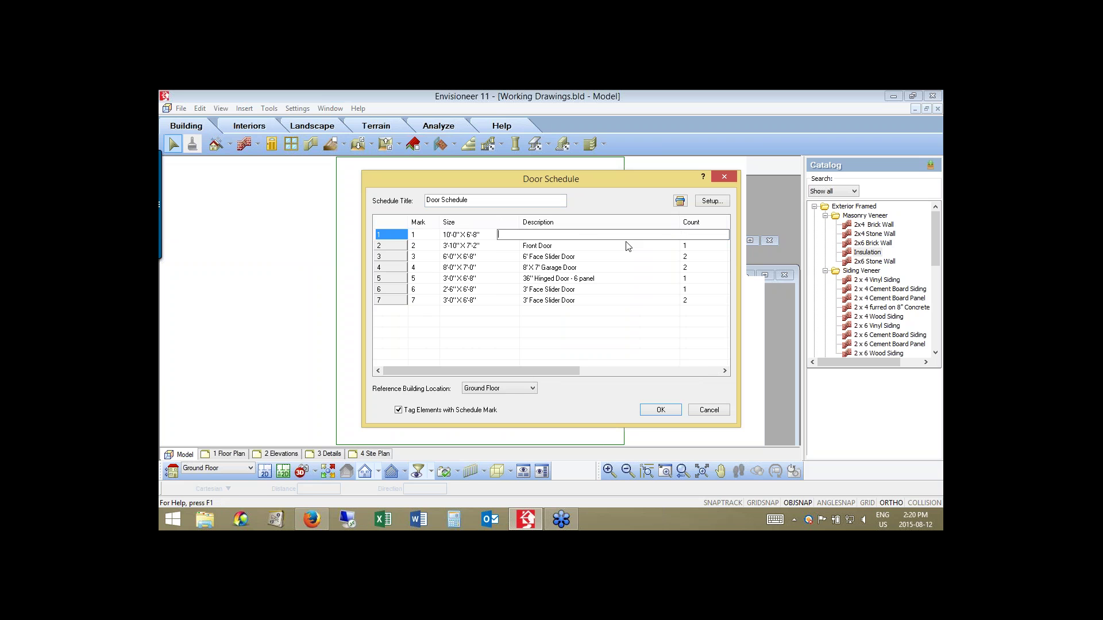
Open the door schedule's setup and set the Size column's content to Height x Width.
click(711, 202)
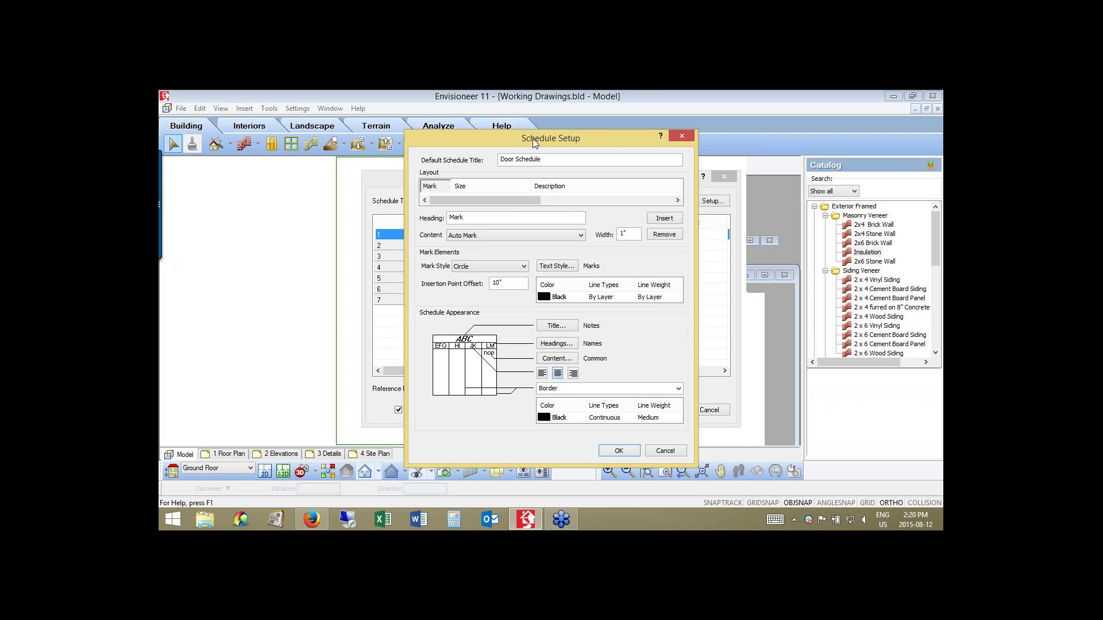
drag(532, 139, 655, 133)
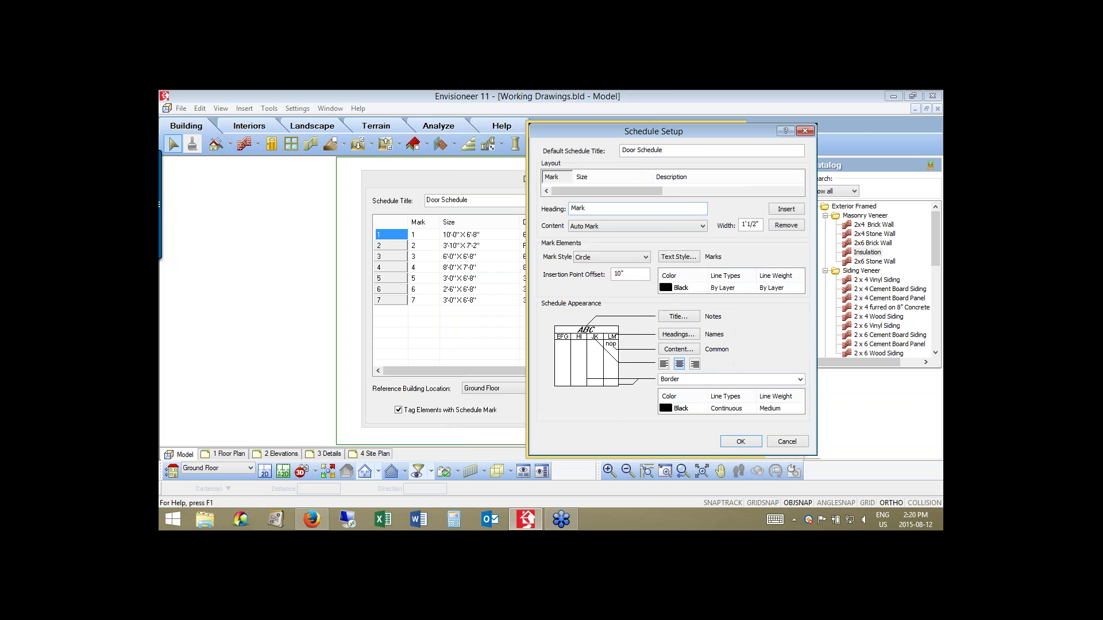
click(582, 177)
click(638, 226)
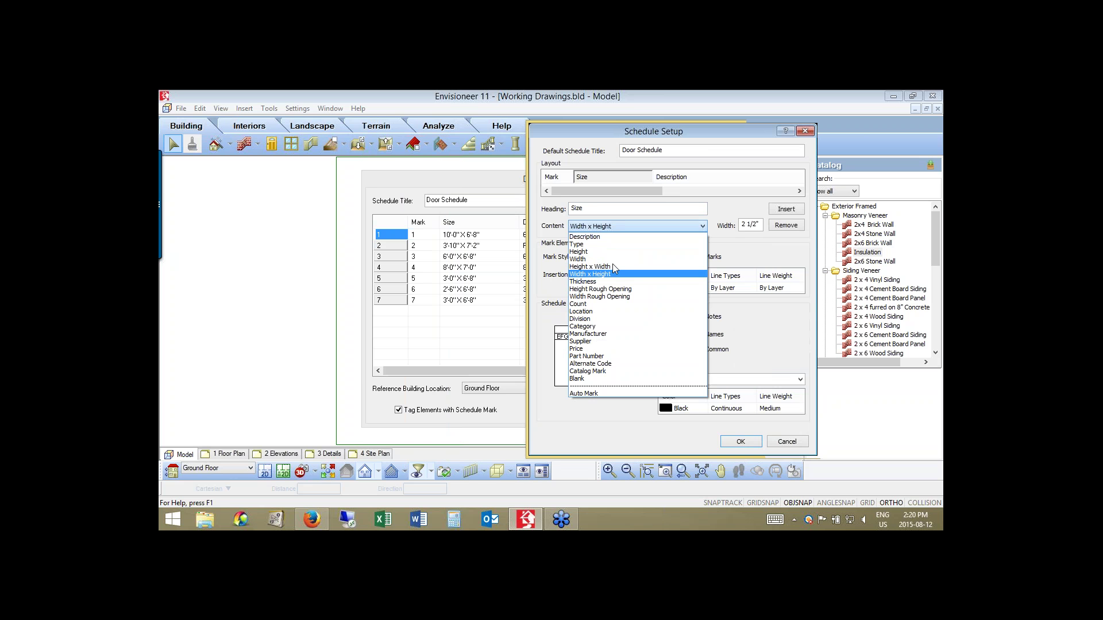
click(613, 268)
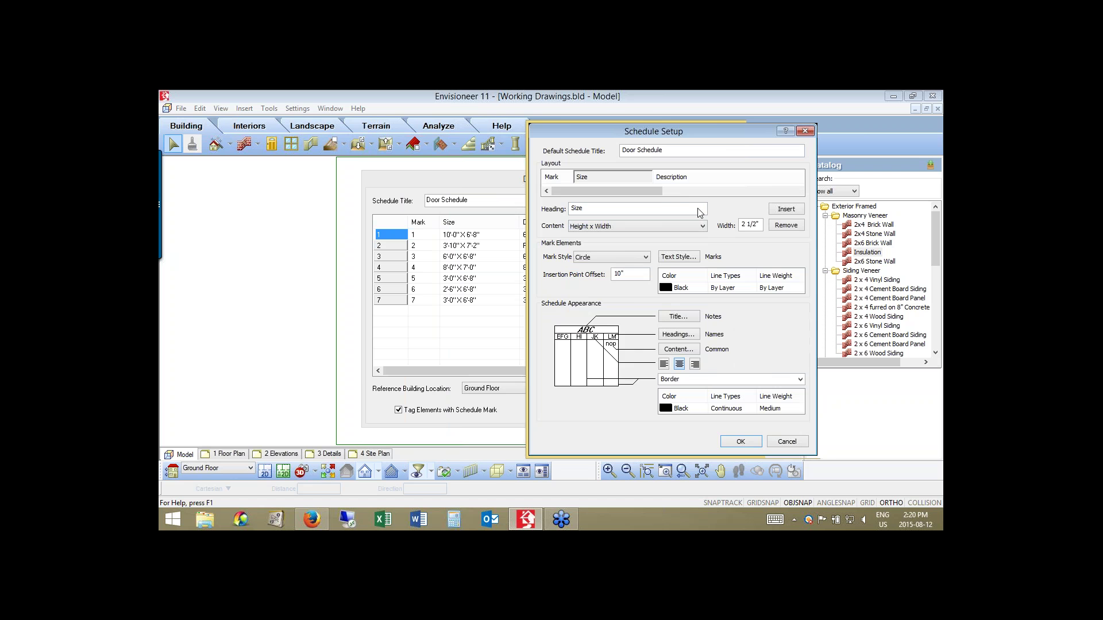
Set the Size column's width to 1 3/4" in the door schedule setup.
drag(632, 131, 595, 130)
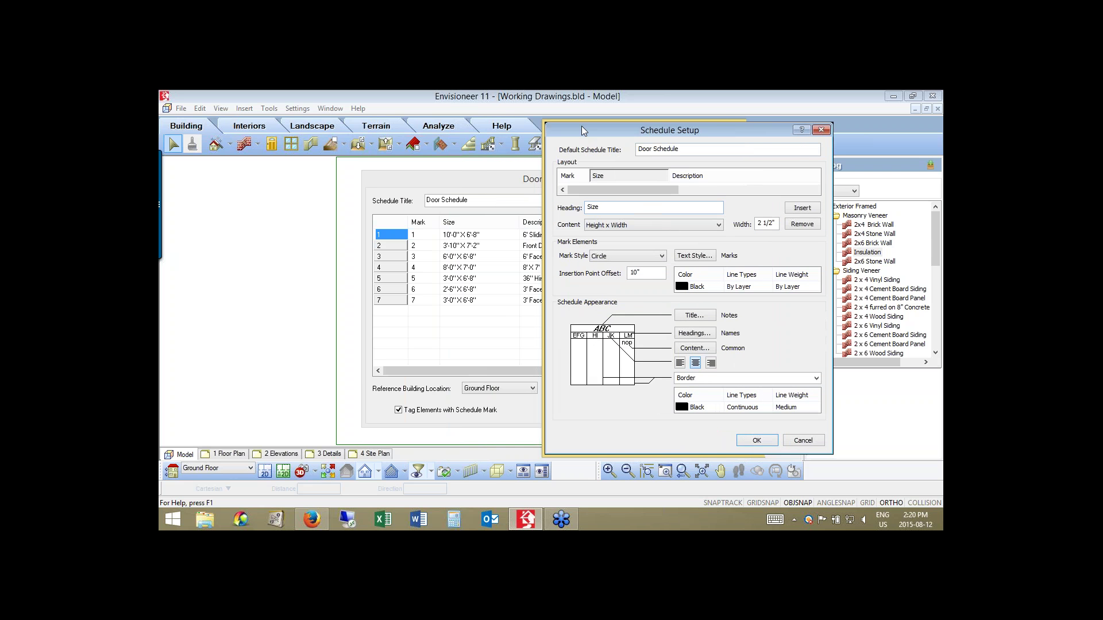
drag(581, 126, 444, 122)
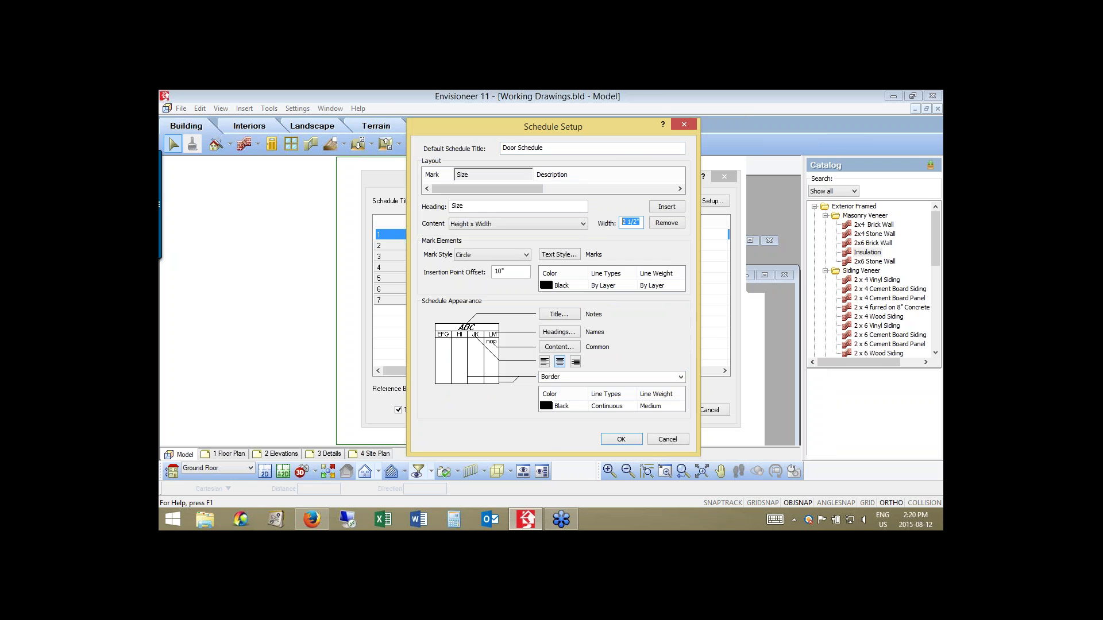
text(1.75)
click(463, 206)
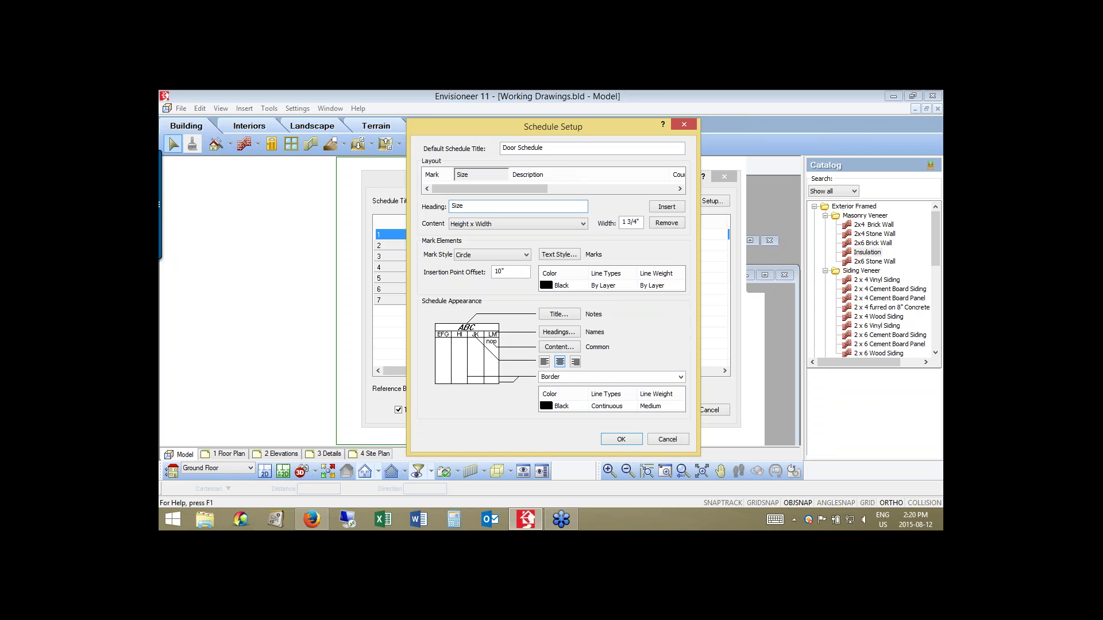
Set the Description column's width to 3" in the door schedule setup.
click(556, 174)
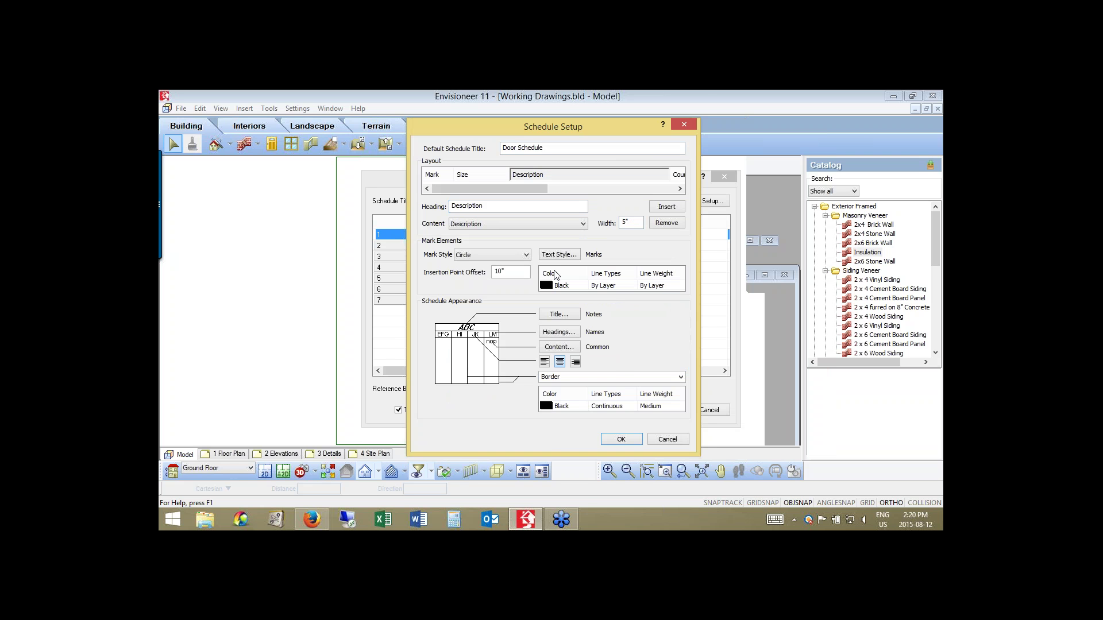
drag(556, 126, 556, 319)
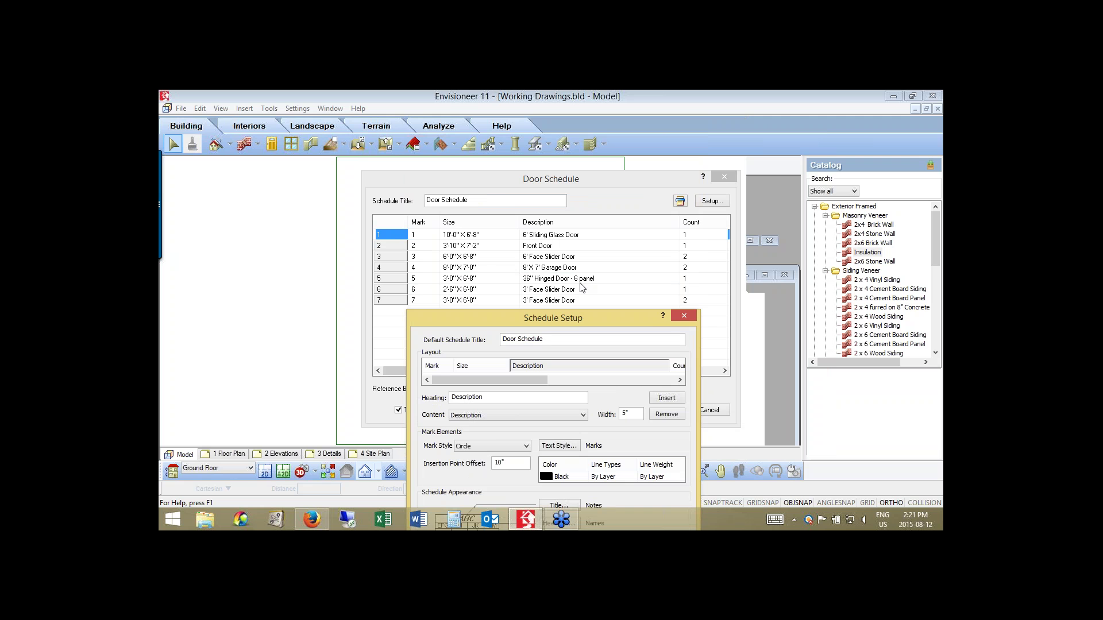
drag(574, 317, 574, 181)
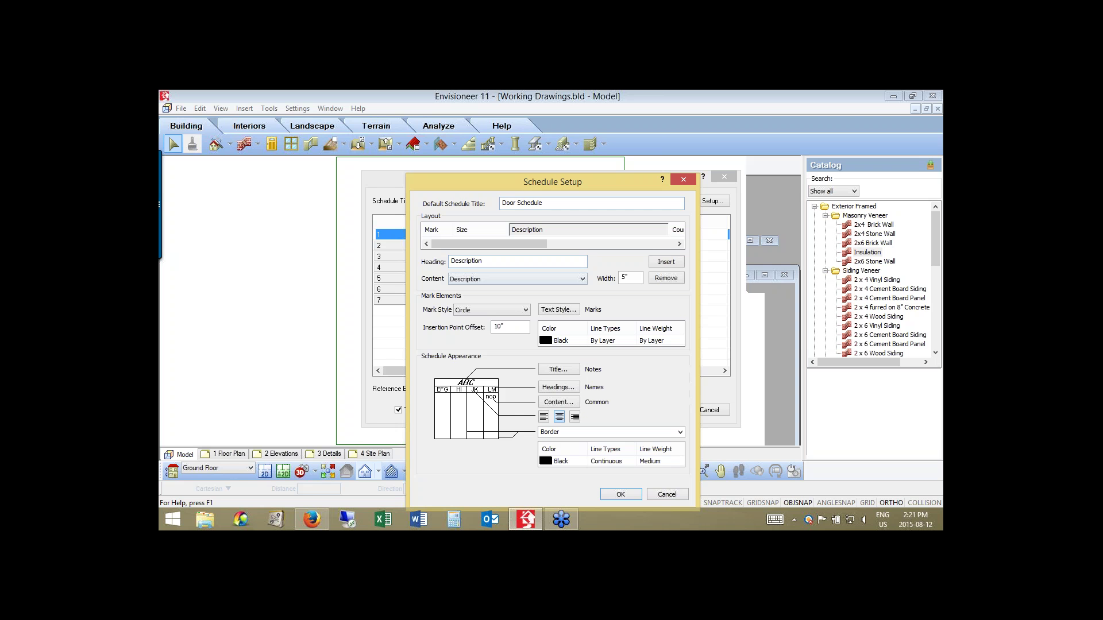
double_click(630, 278)
text(3)
click(517, 261)
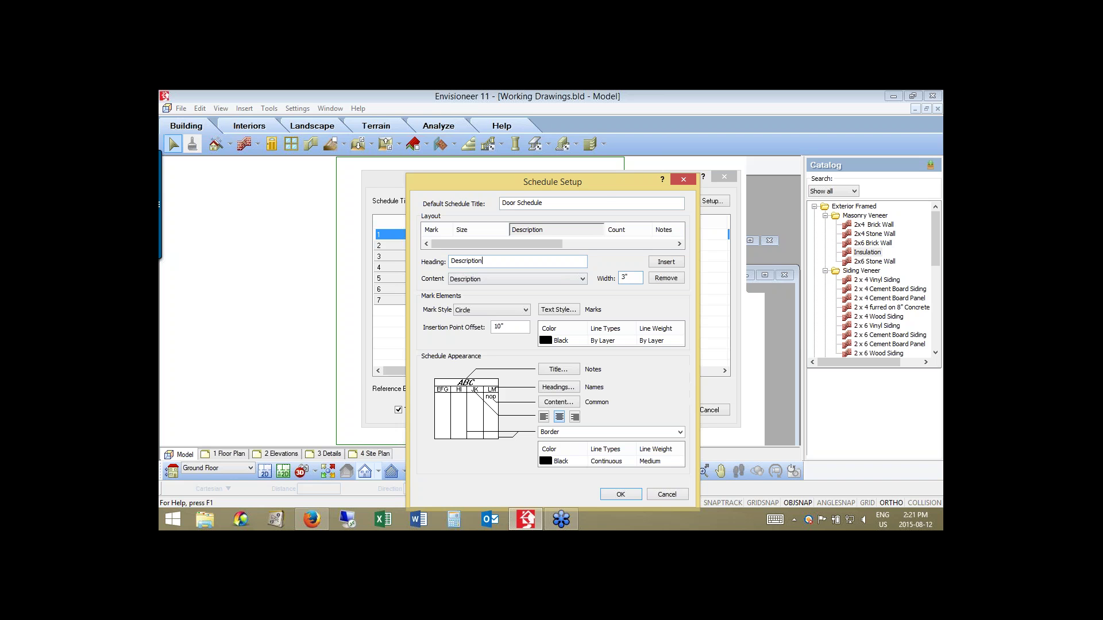
Set the Count column's width to 1" in the door schedule setup.
click(624, 233)
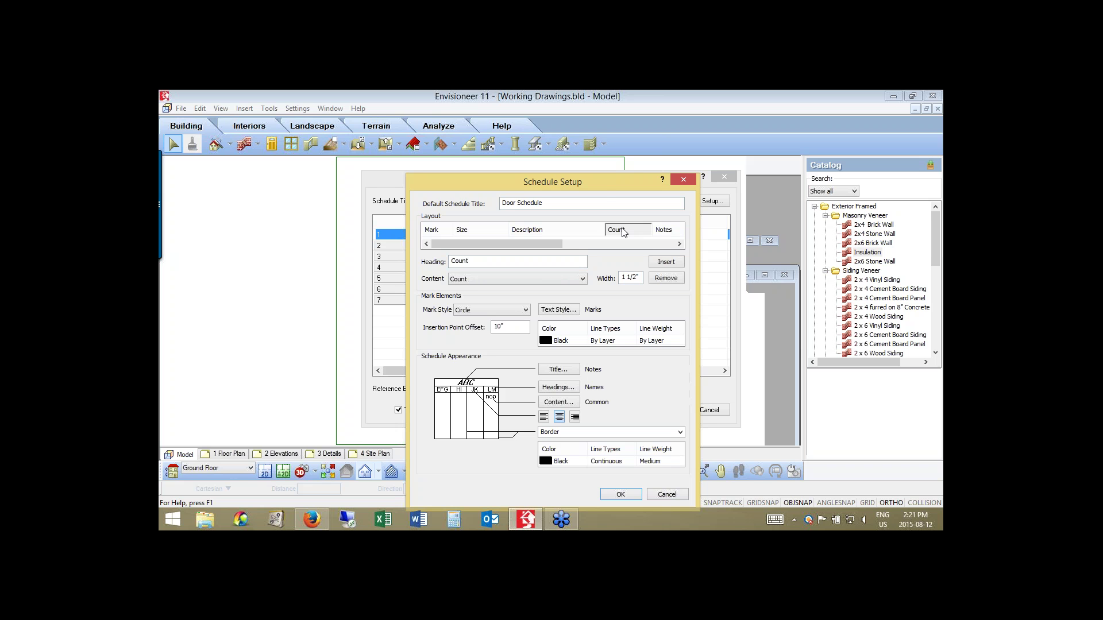
drag(601, 186, 471, 186)
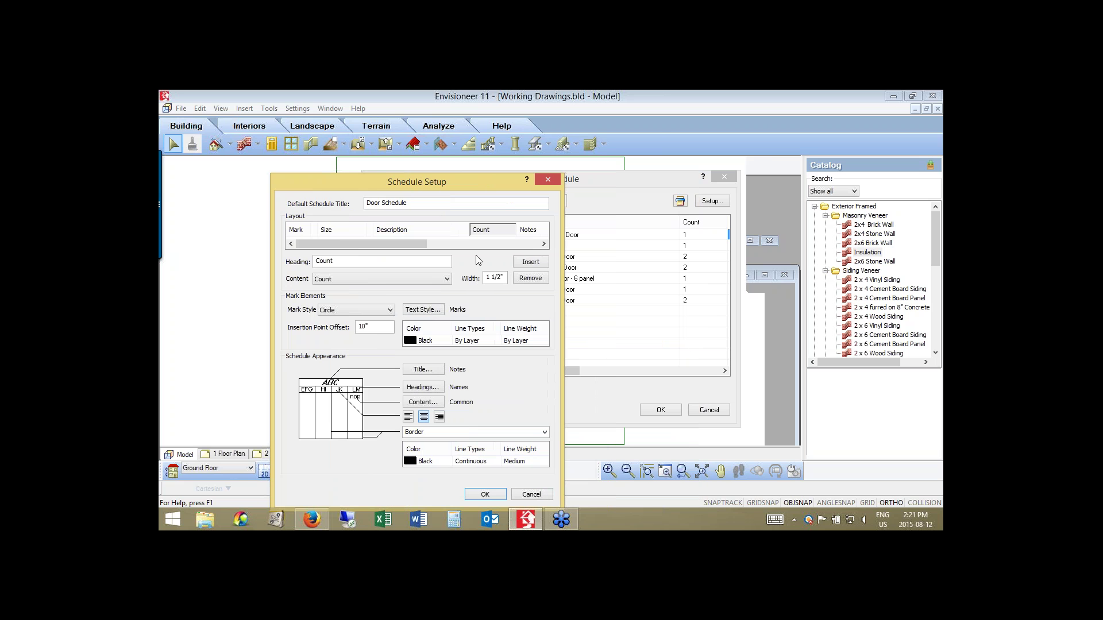
double_click(494, 277)
text(1)
click(422, 262)
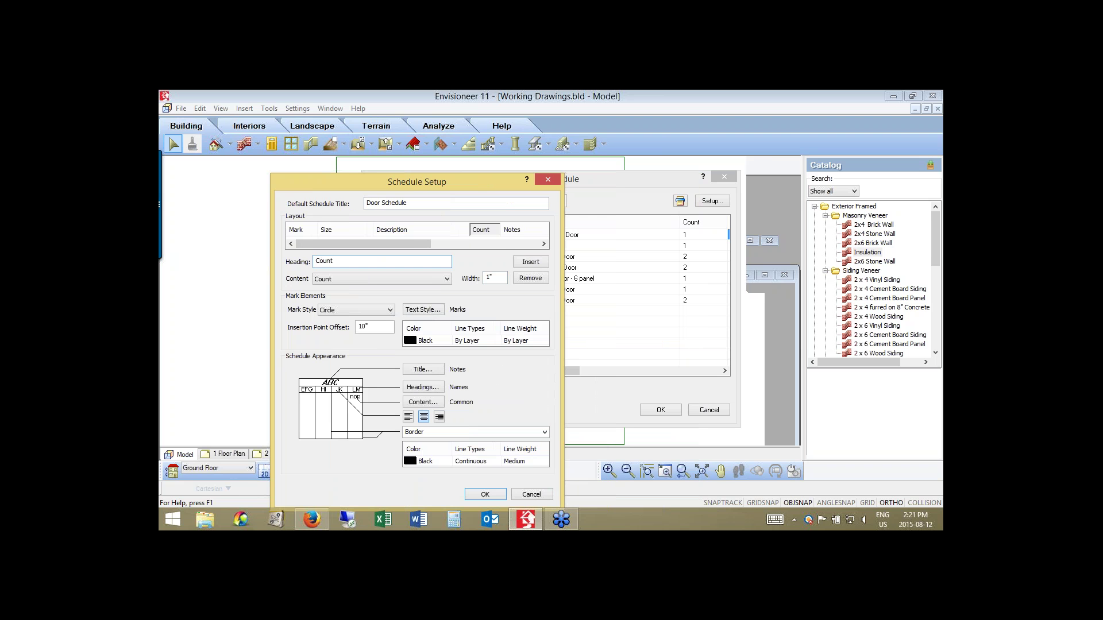
Set the Notes column's width to 4", keep its content Blank, and accept the door schedule setup.
click(512, 229)
double_click(493, 277)
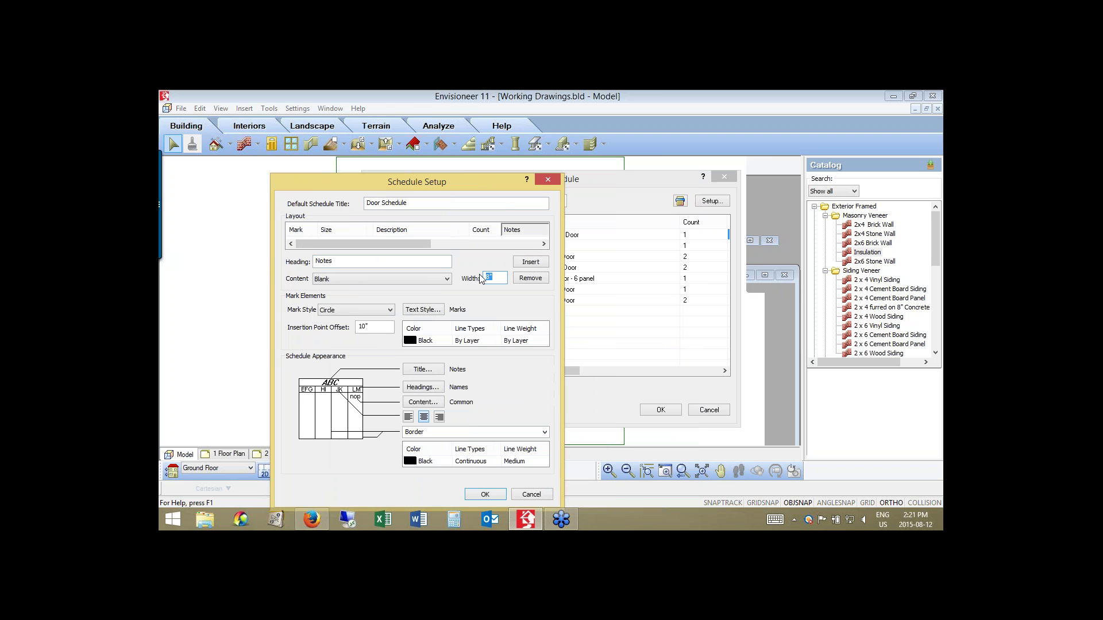
text(4)
click(332, 261)
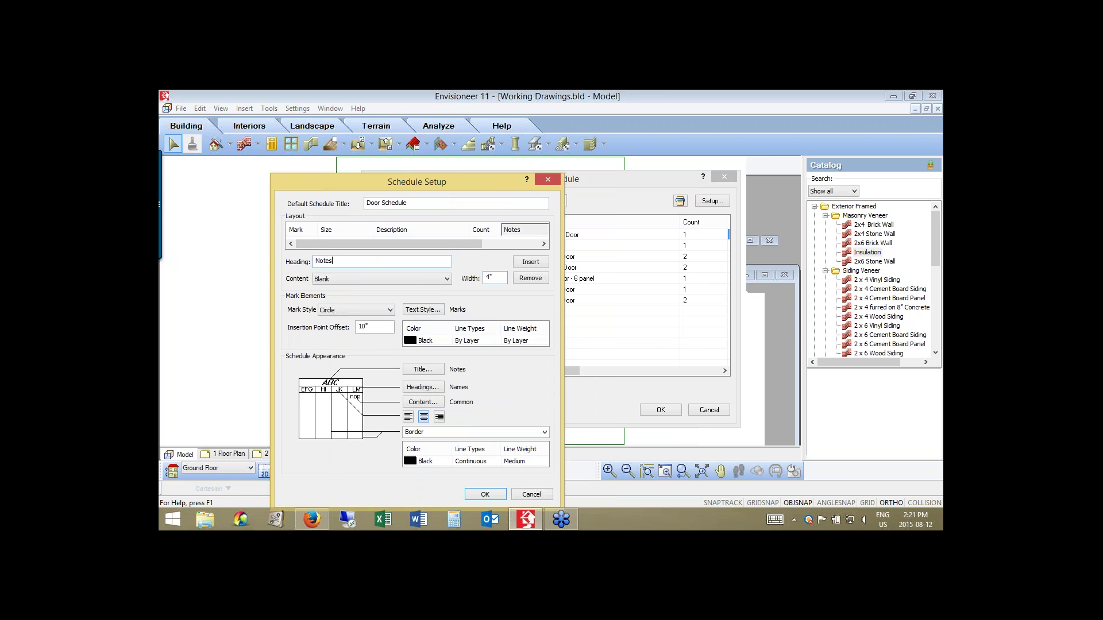
key(Tab)
key(alt+Down)
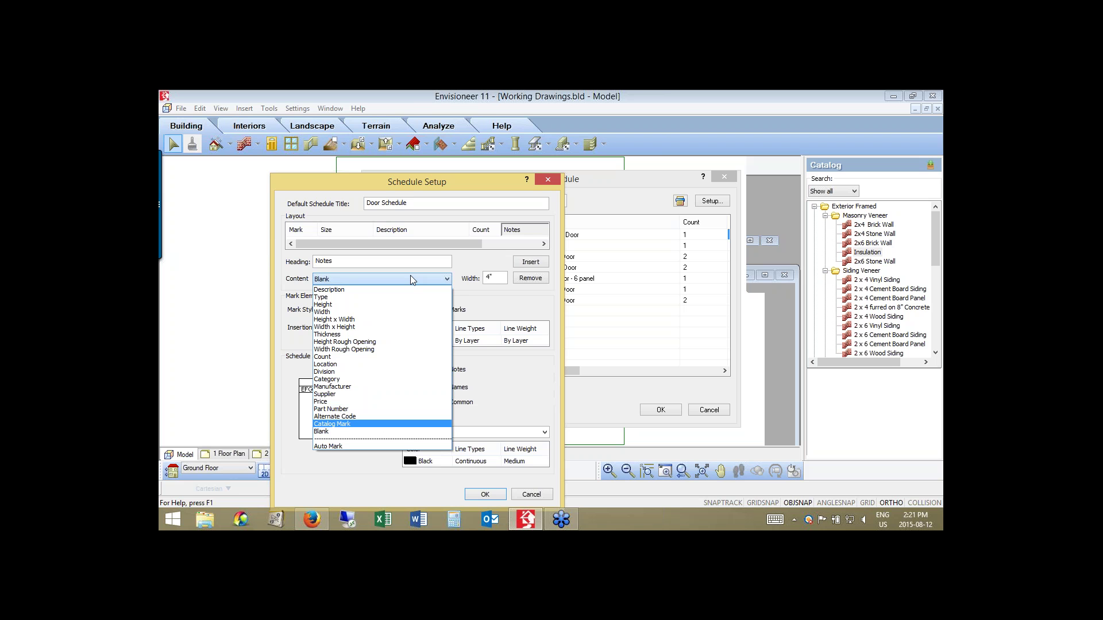
click(474, 261)
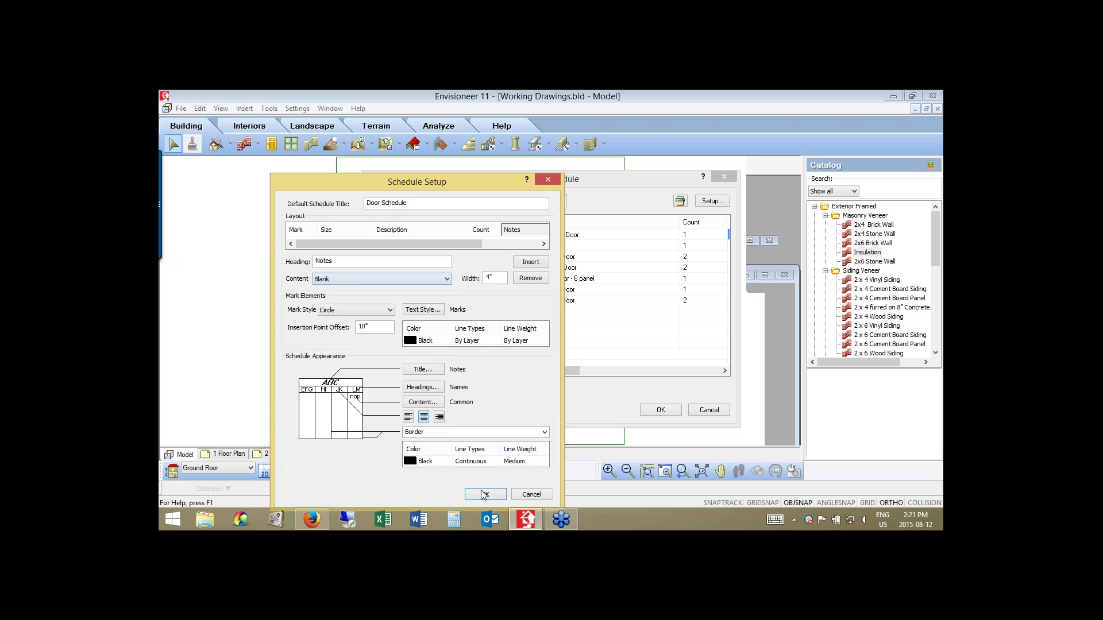
key(Return)
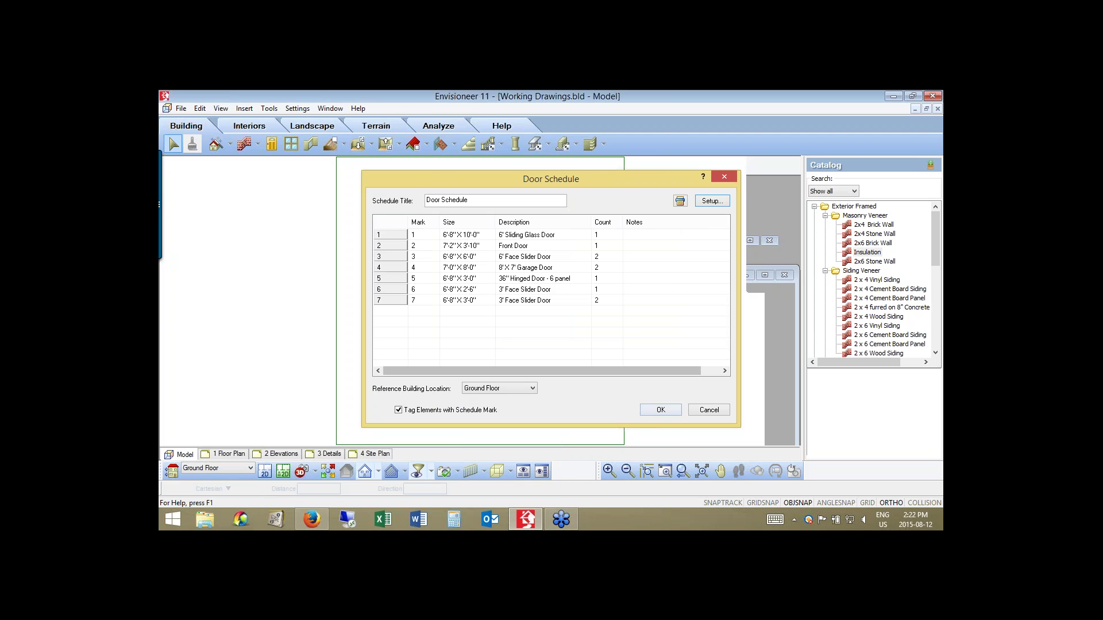
Place the door schedule in the model's empty area beside the site, and check its table and the door marks on the plan.
key(Return)
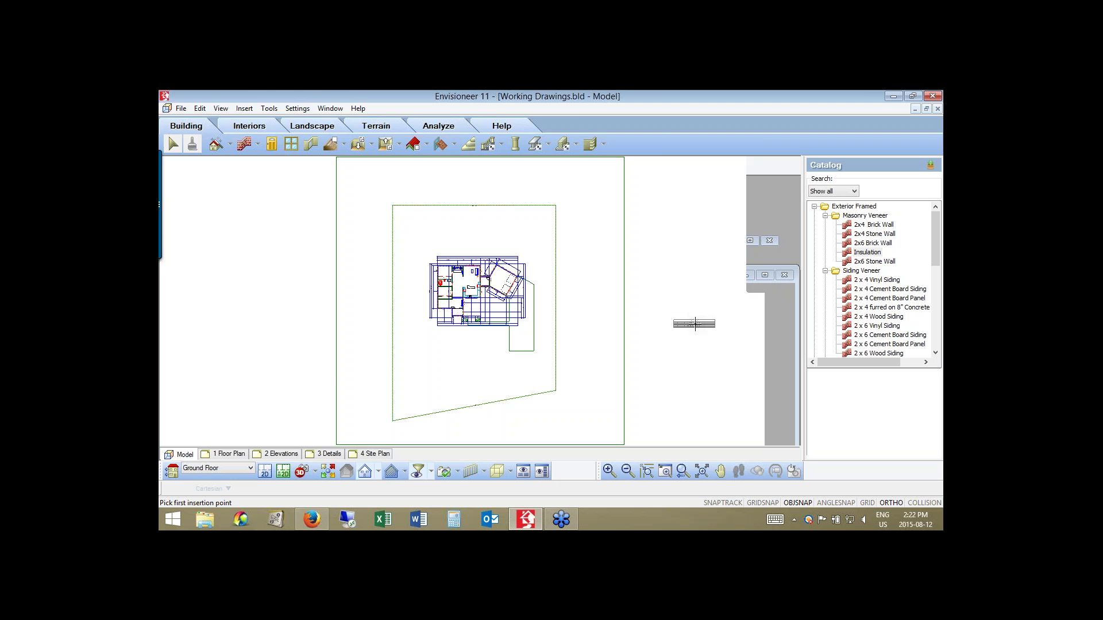
click(730, 338)
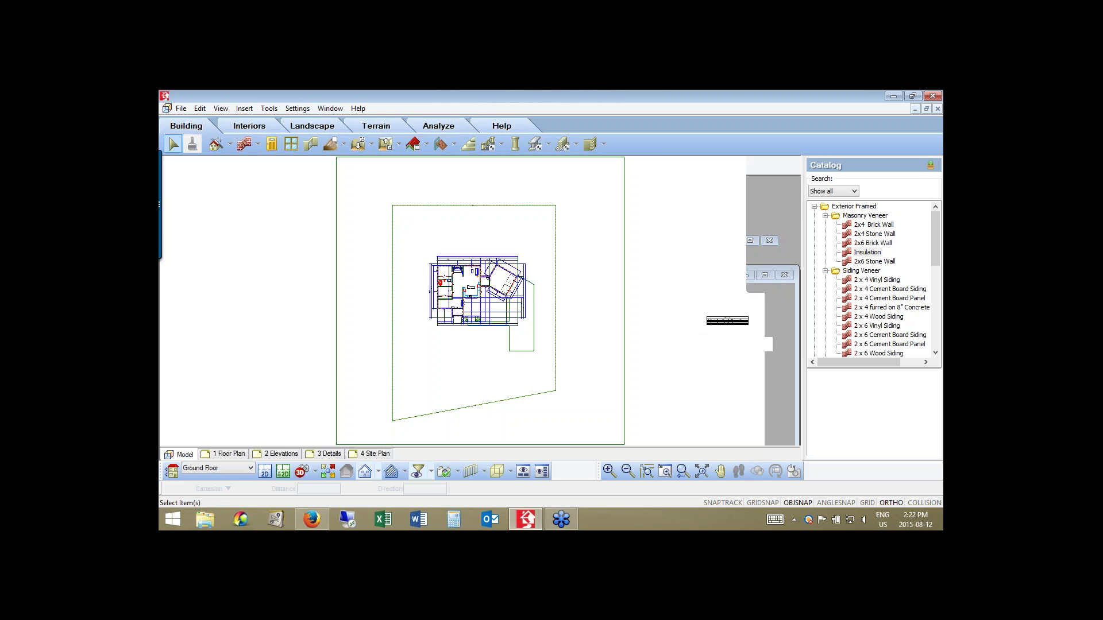
drag(706, 338, 749, 313)
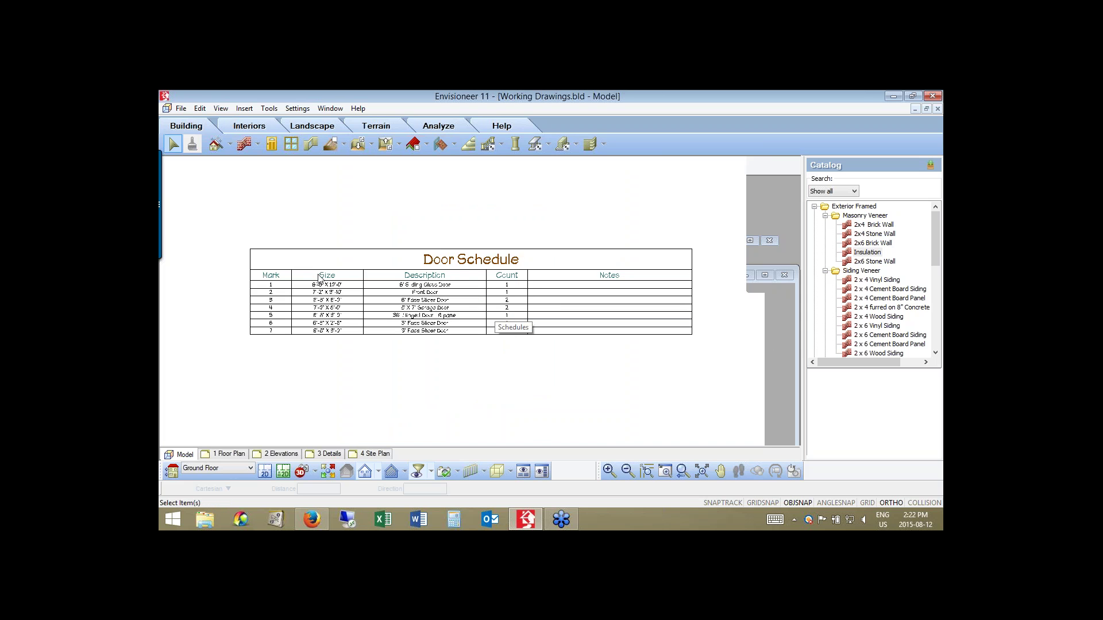
click(683, 472)
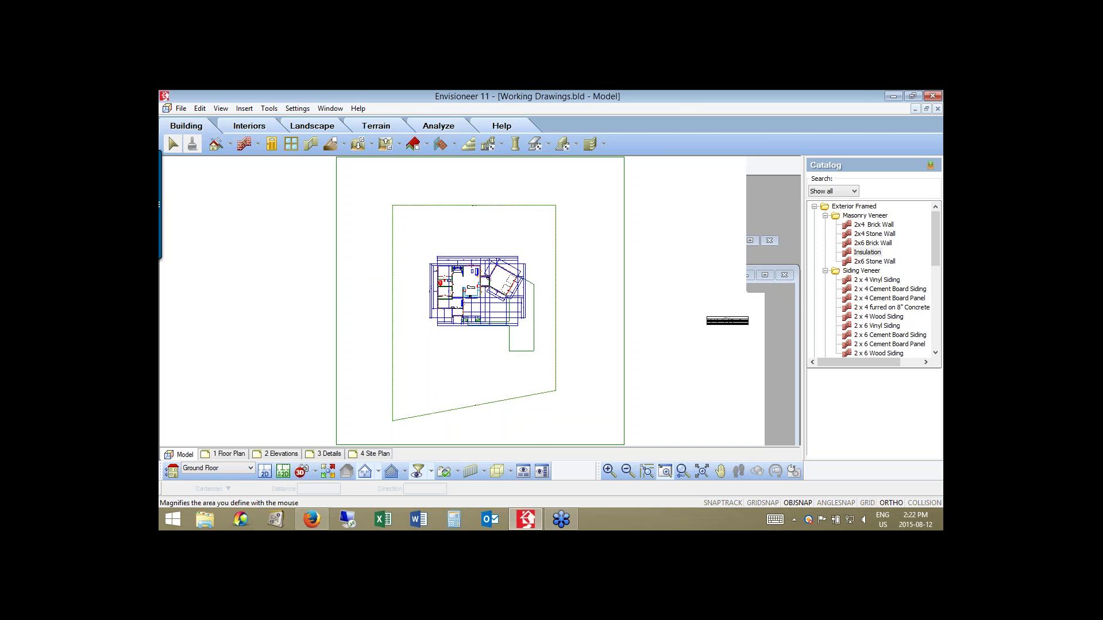
click(453, 293)
click(523, 295)
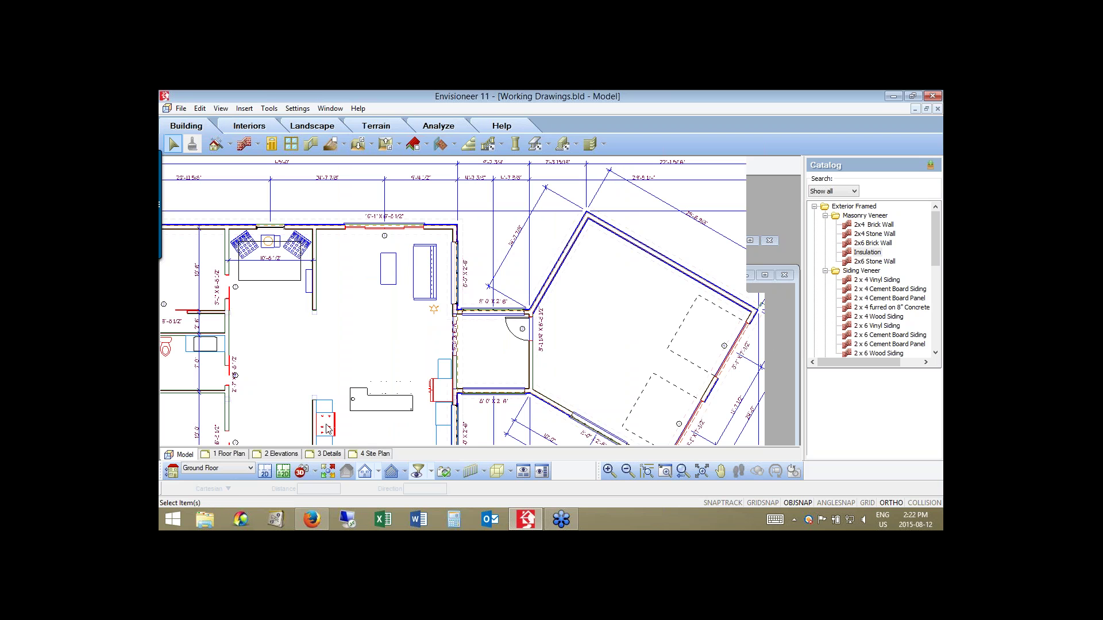
click(668, 471)
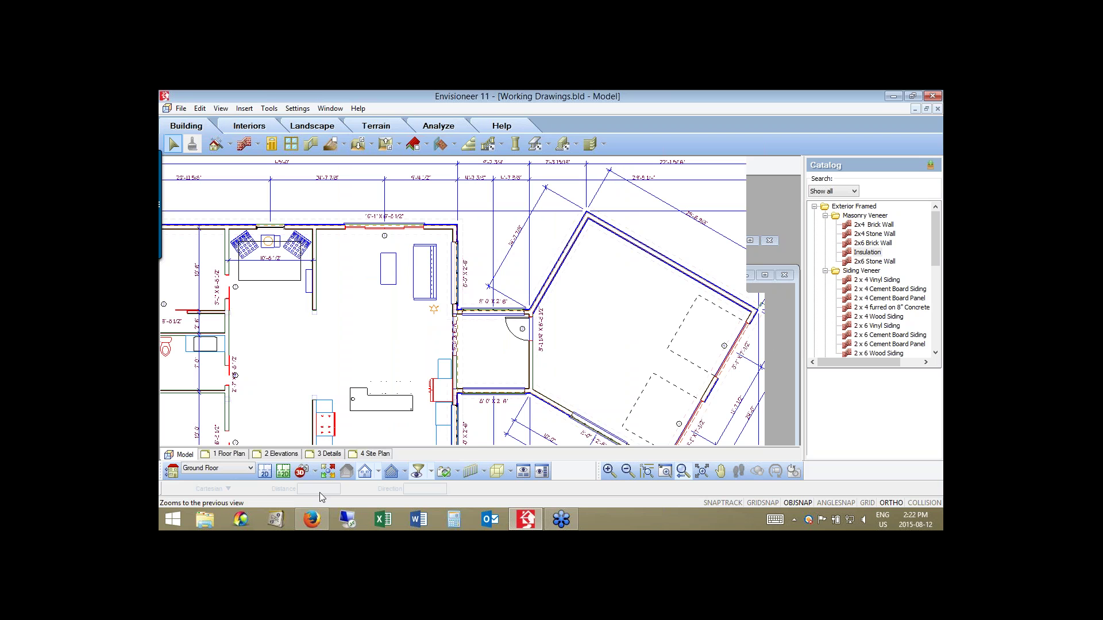
Insert a 2D SmartView framing only the door schedule at 1/4" = 1'-0" near the lower edge of the 4 Site Plan sheet.
click(355, 454)
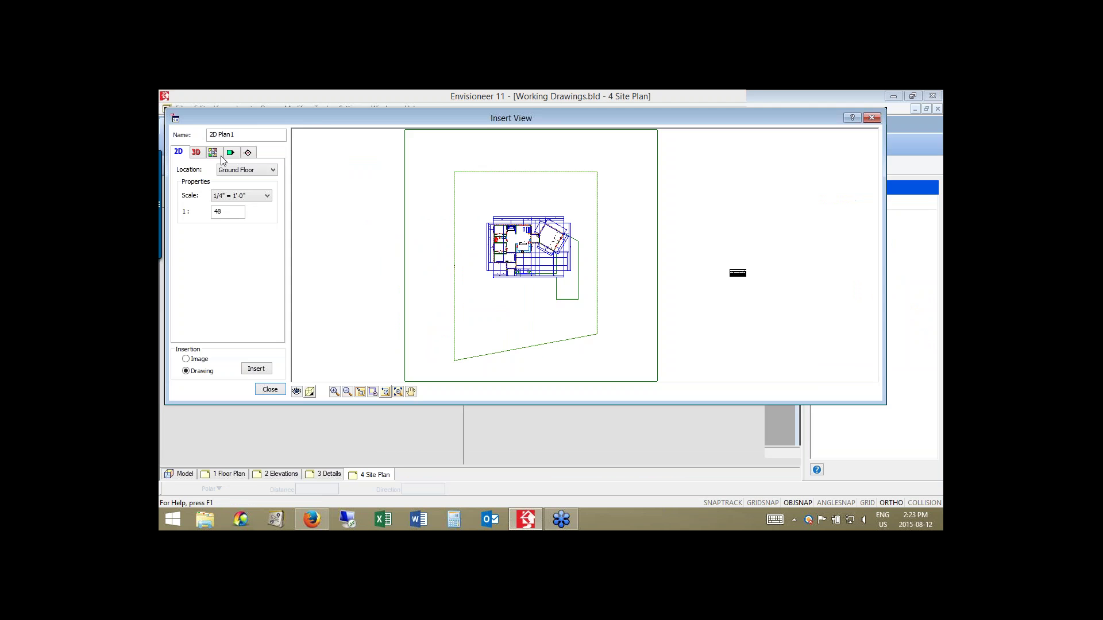
click(373, 392)
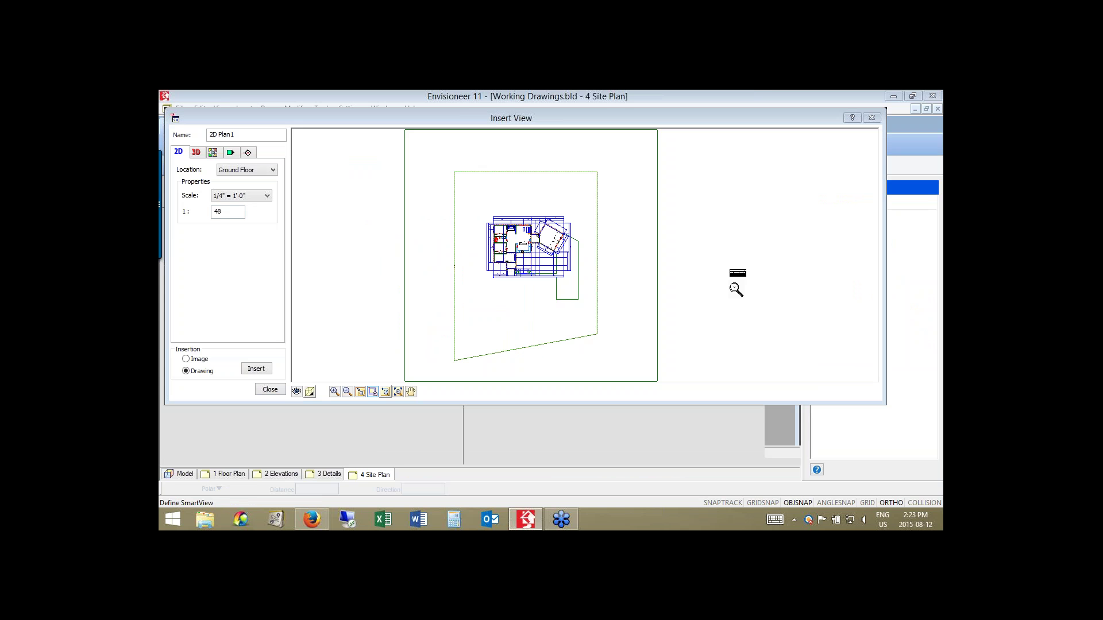
drag(720, 259, 775, 291)
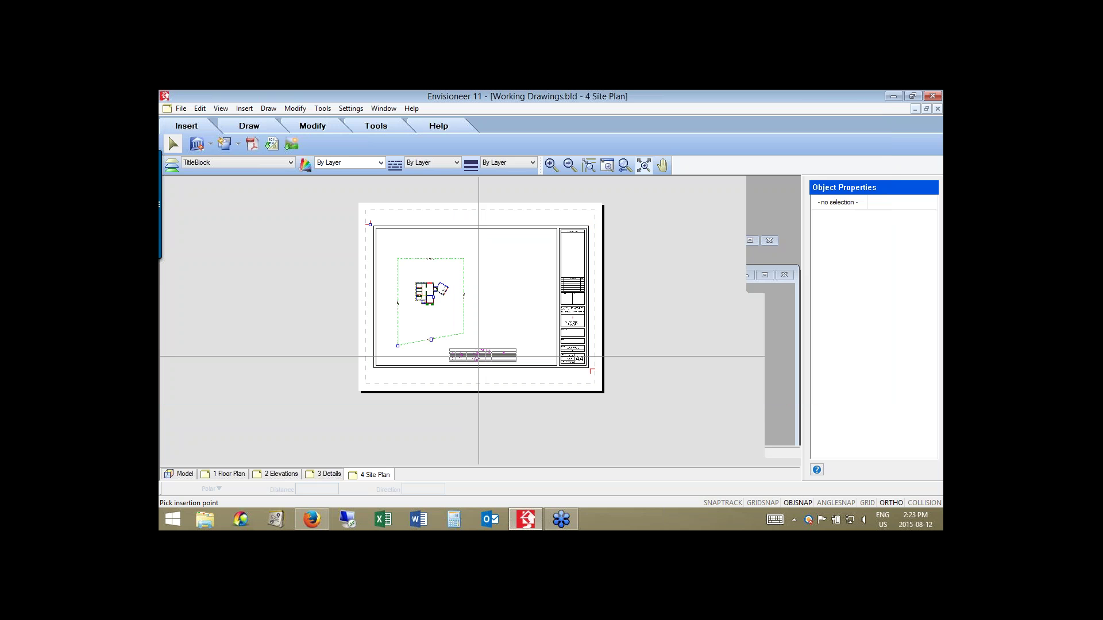
click(512, 353)
Create a window schedule for the Ground Floor with tagged elements and place it below the door schedule in the model.
click(181, 474)
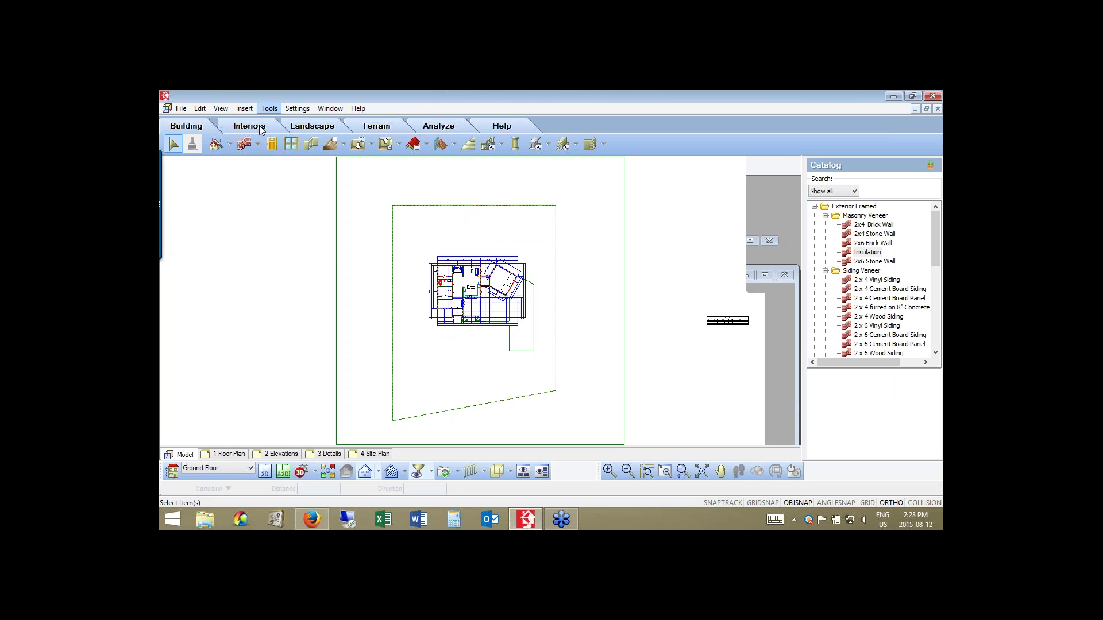
click(269, 108)
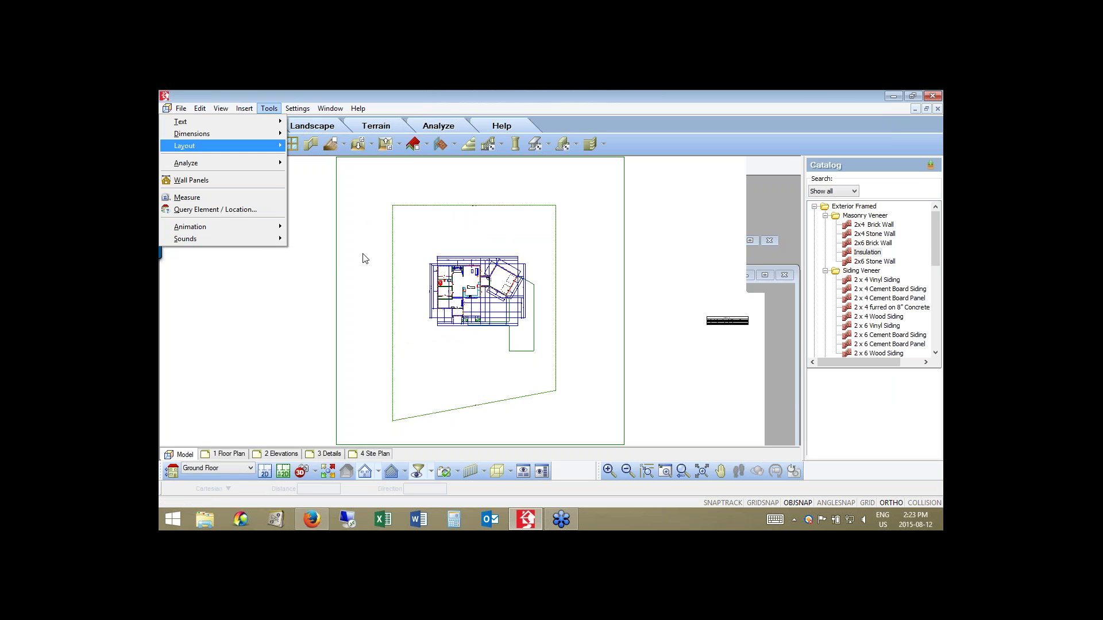
mouse_move(185, 162)
mouse_move(368, 256)
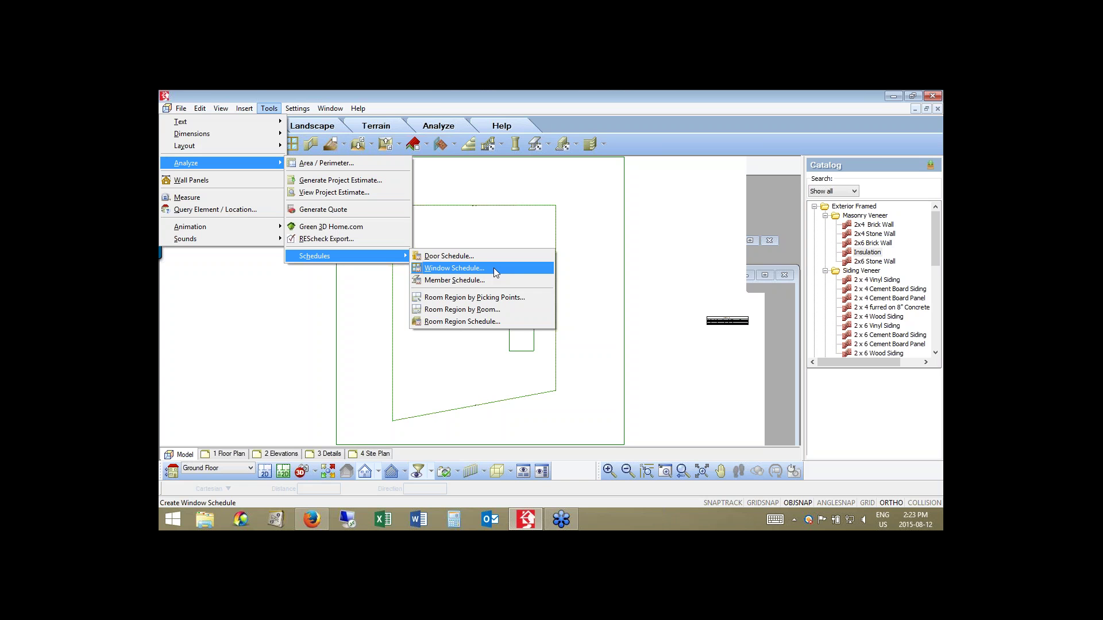
click(494, 268)
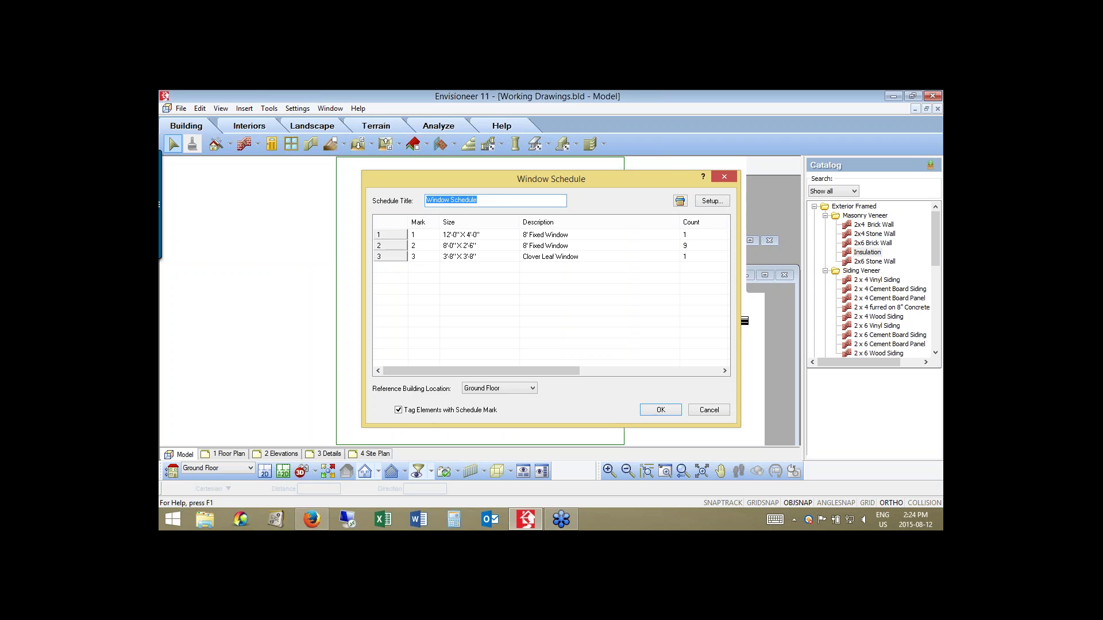
key(Return)
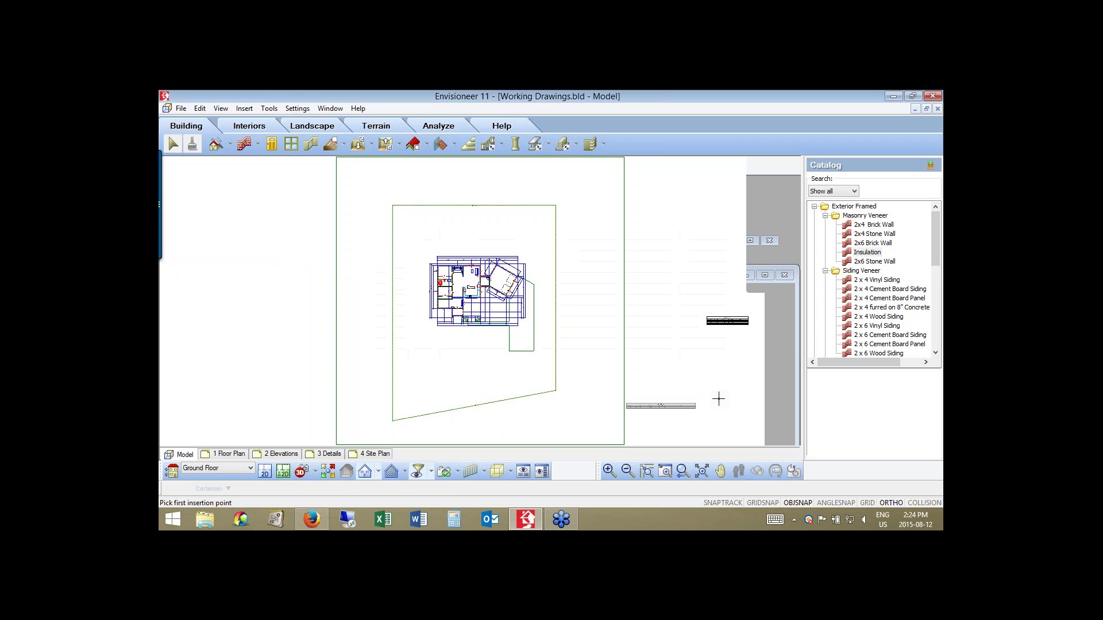
click(718, 398)
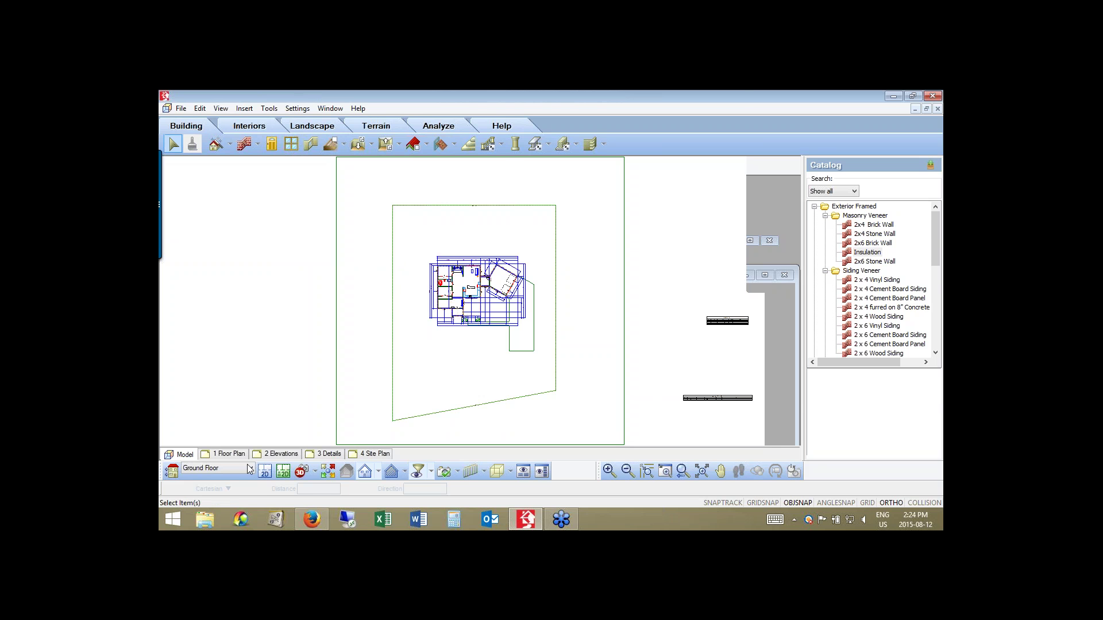
Insert a 2D SmartView framing only the window schedule at 1/4" = 1'-0" along the upper edge of the 4 Site Plan sheet.
click(375, 454)
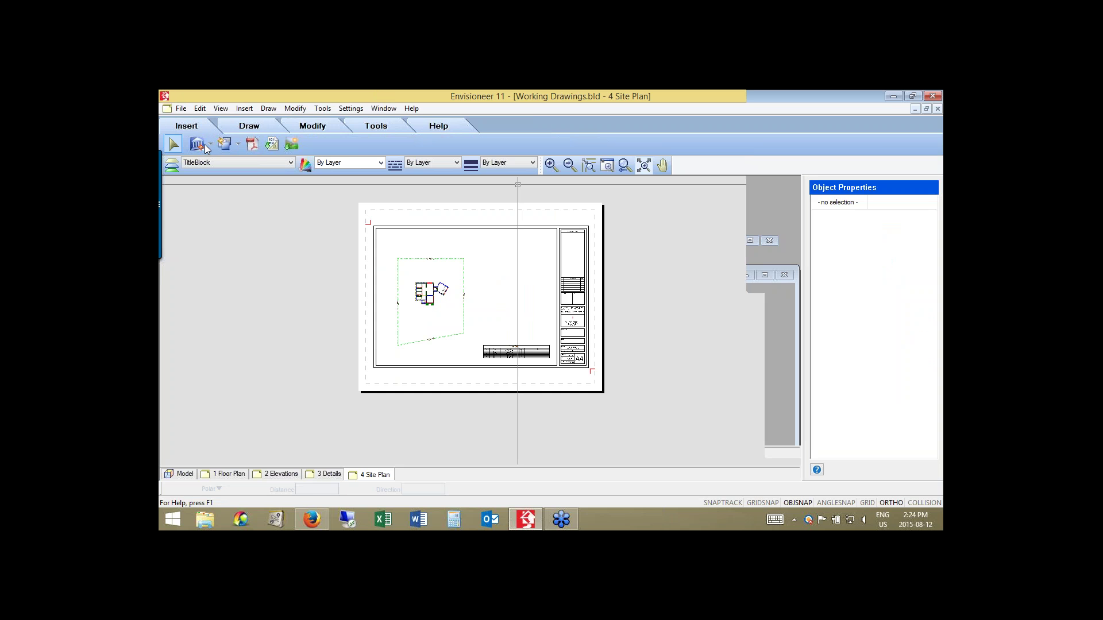
click(204, 144)
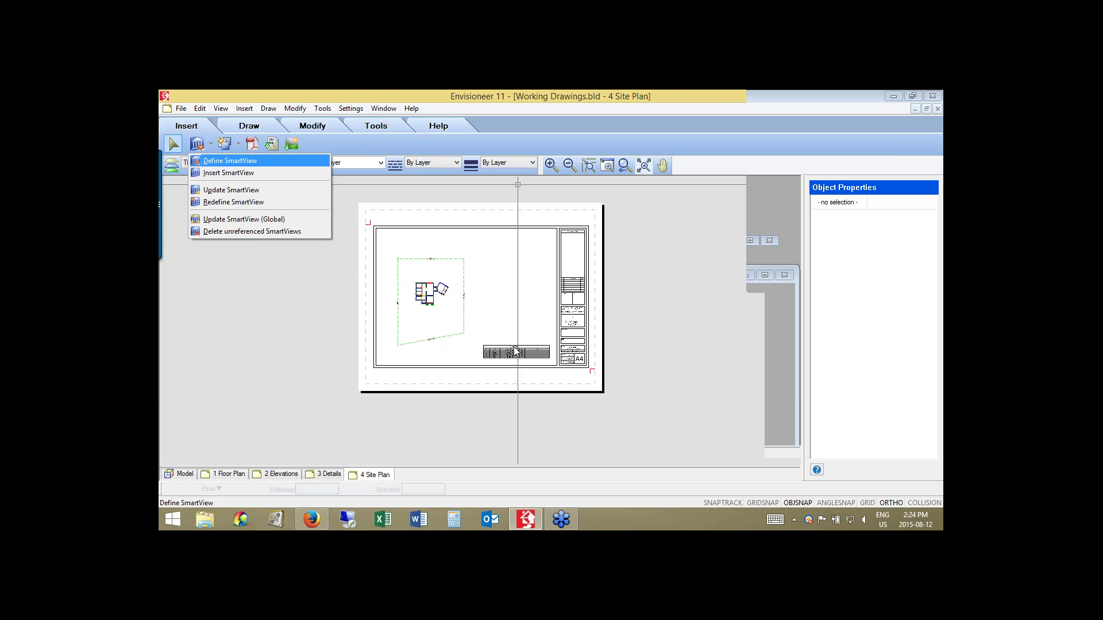
key(i)
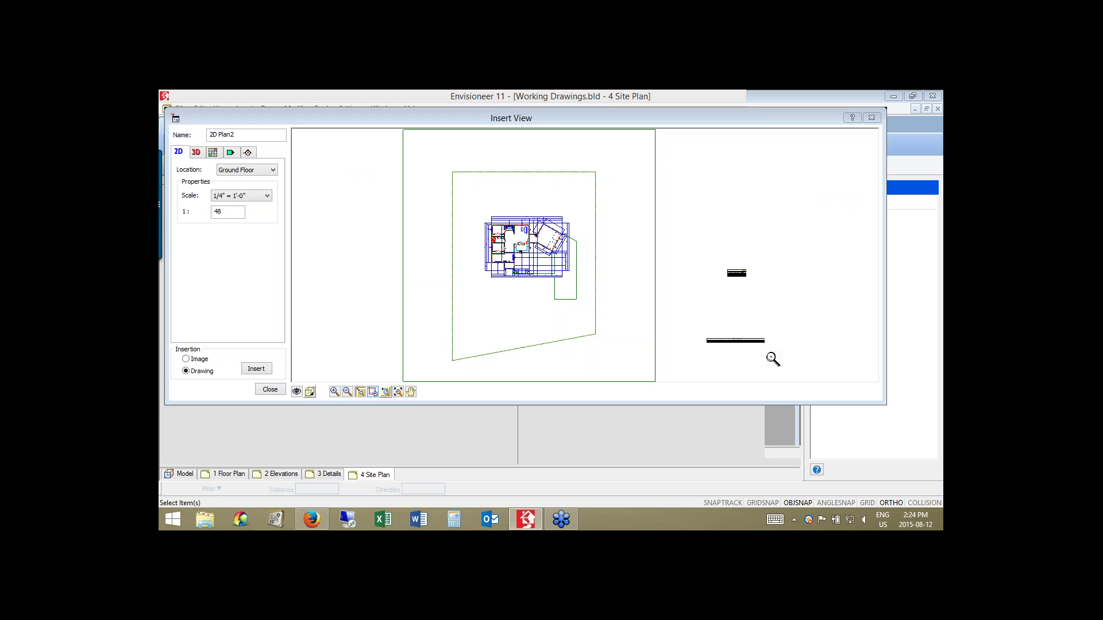
drag(771, 357, 699, 328)
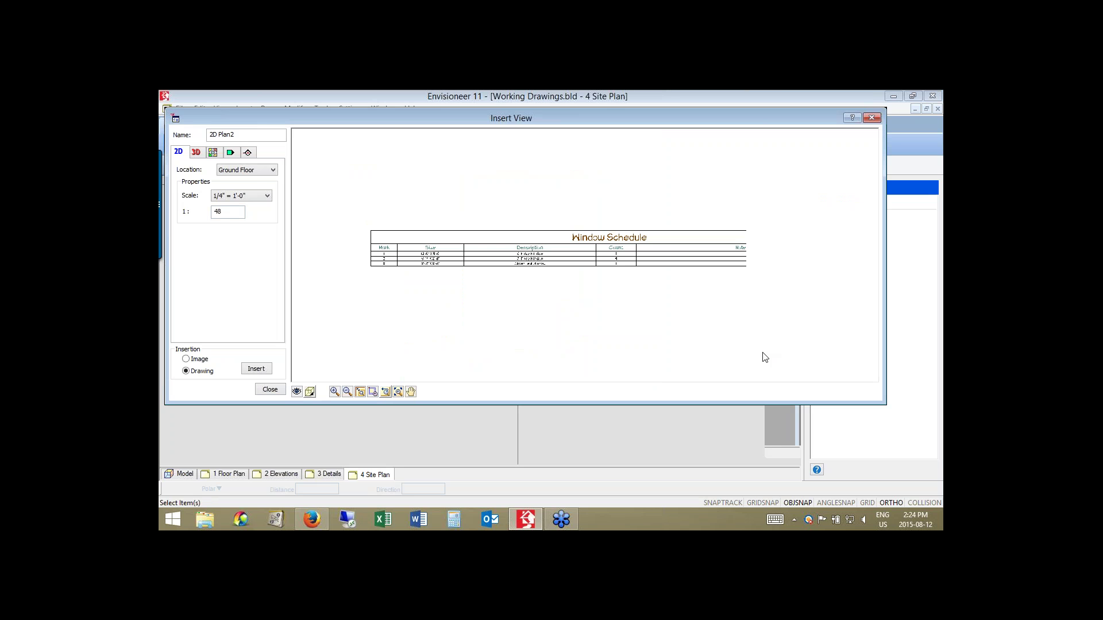
click(255, 372)
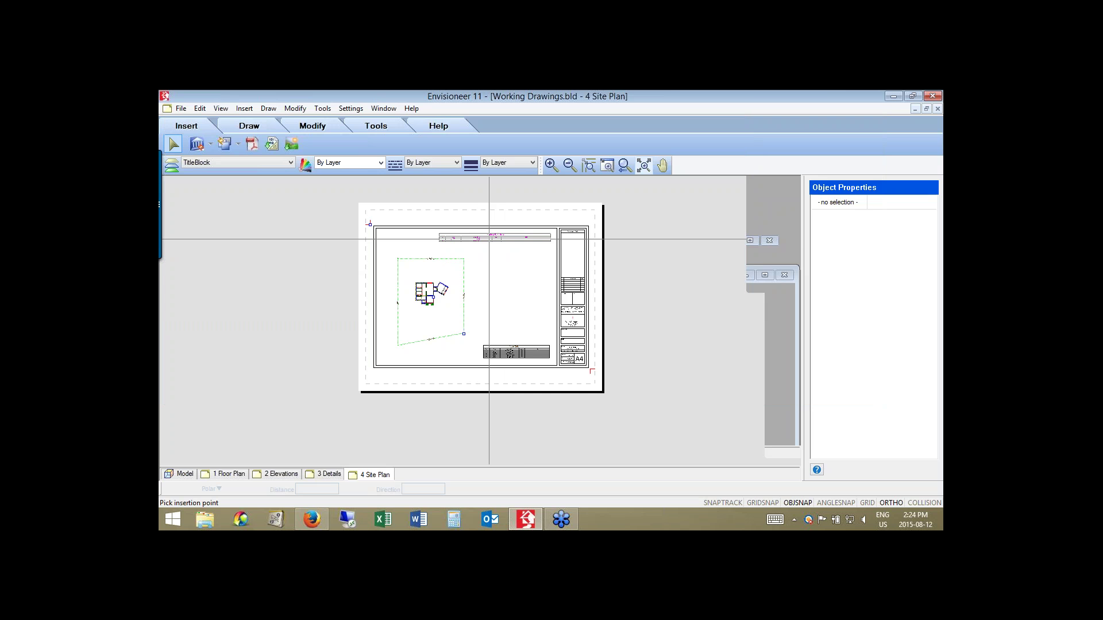
click(489, 240)
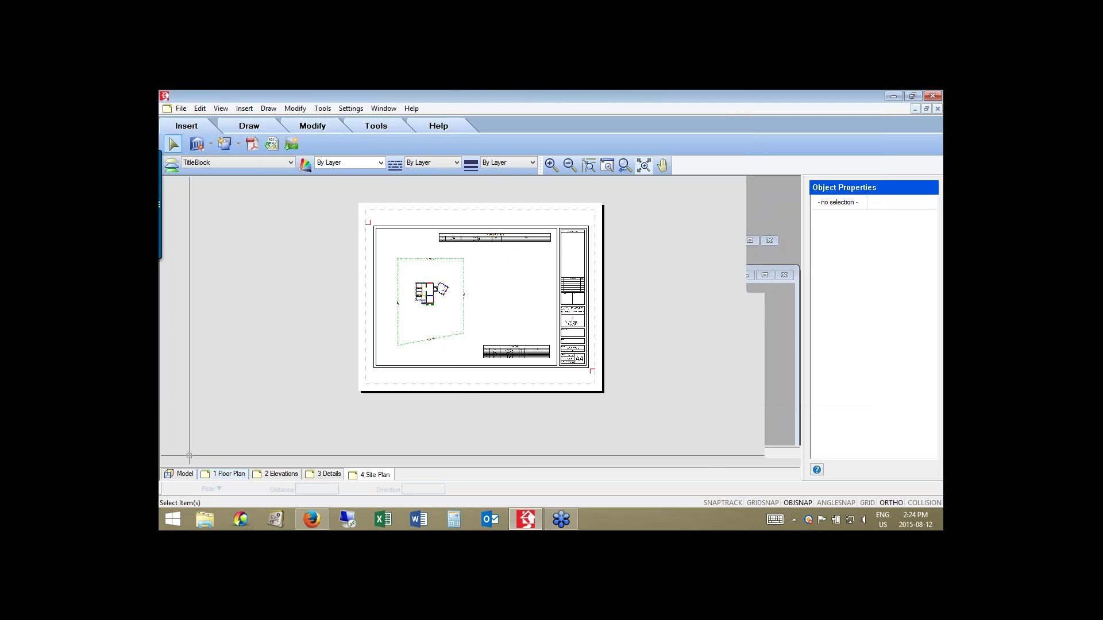
Update the ground floor plan SmartView on the 1 Floor Plan sheet and check the schedule marks beside the doors.
click(228, 474)
click(389, 267)
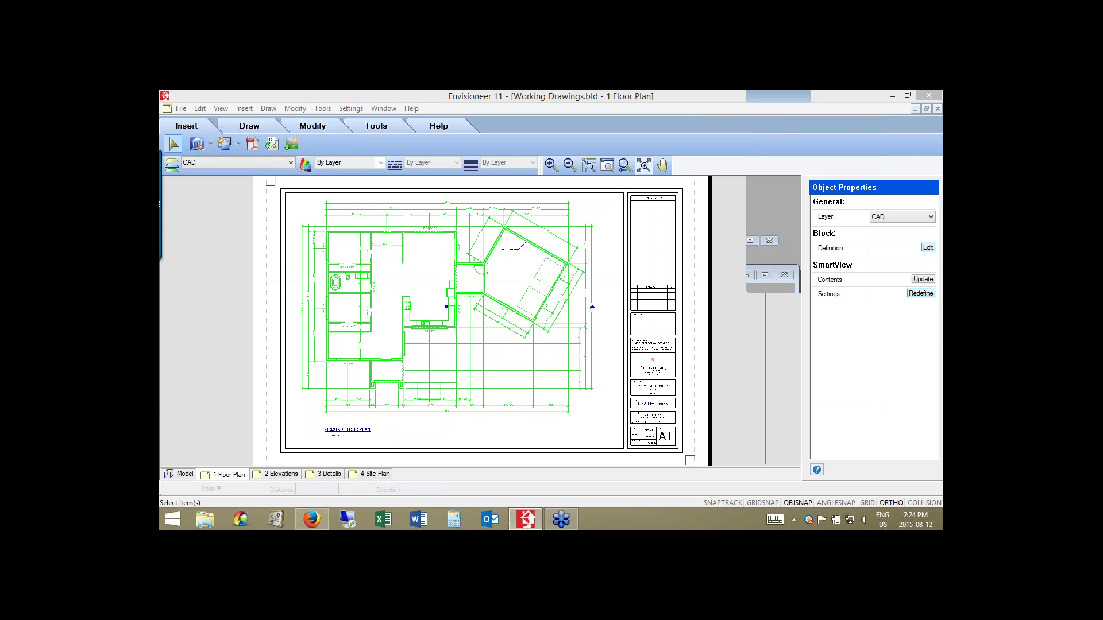
click(930, 282)
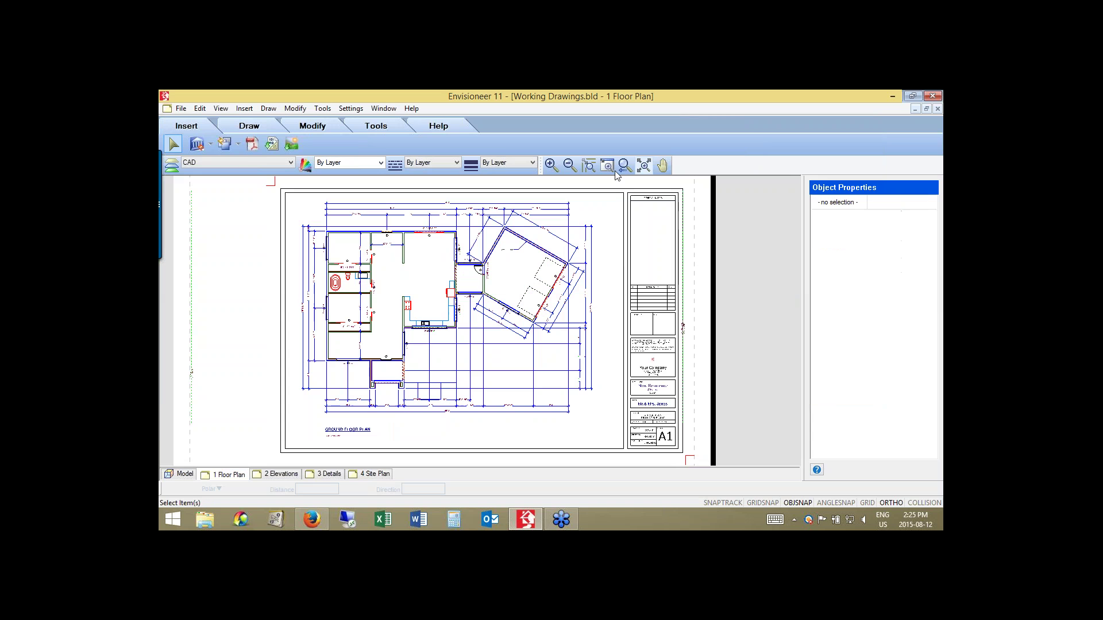
click(612, 171)
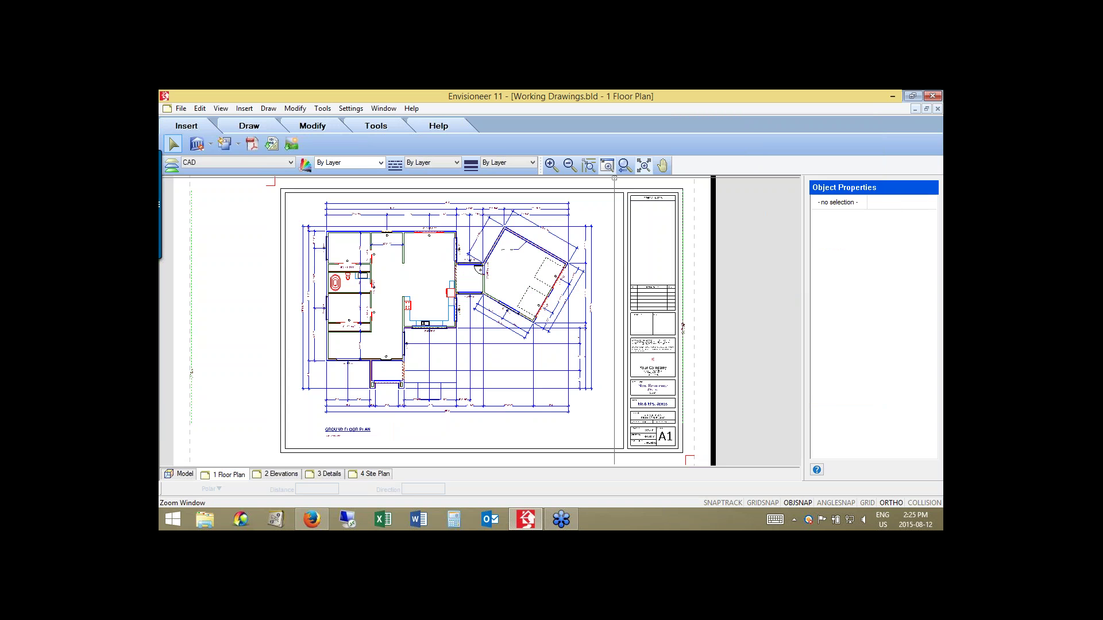
key(Escape)
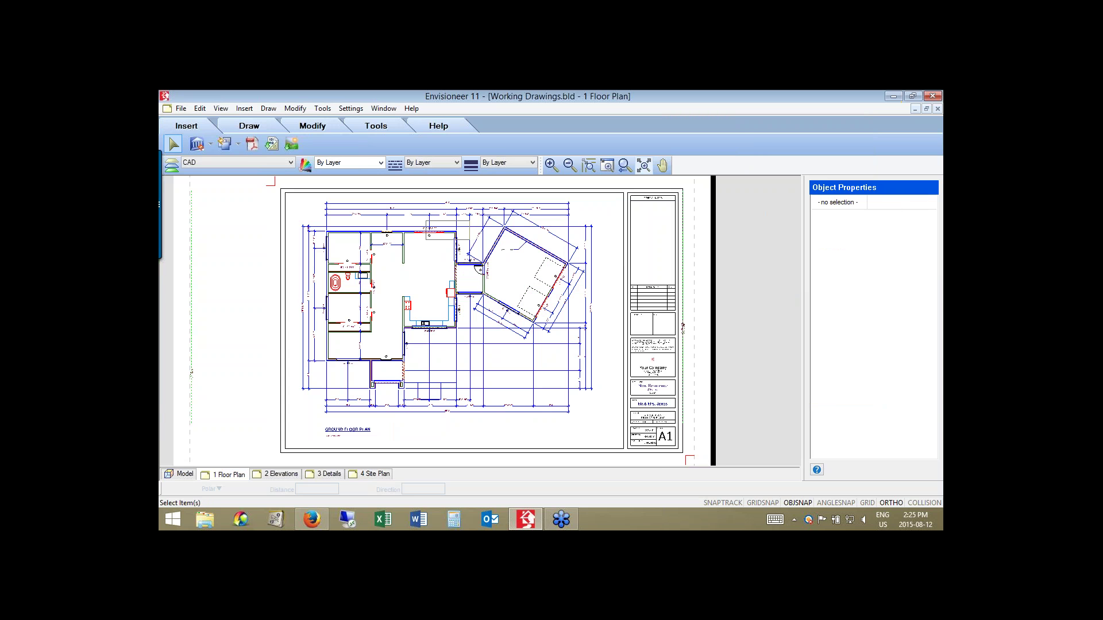
scroll(597, 423, up, 5)
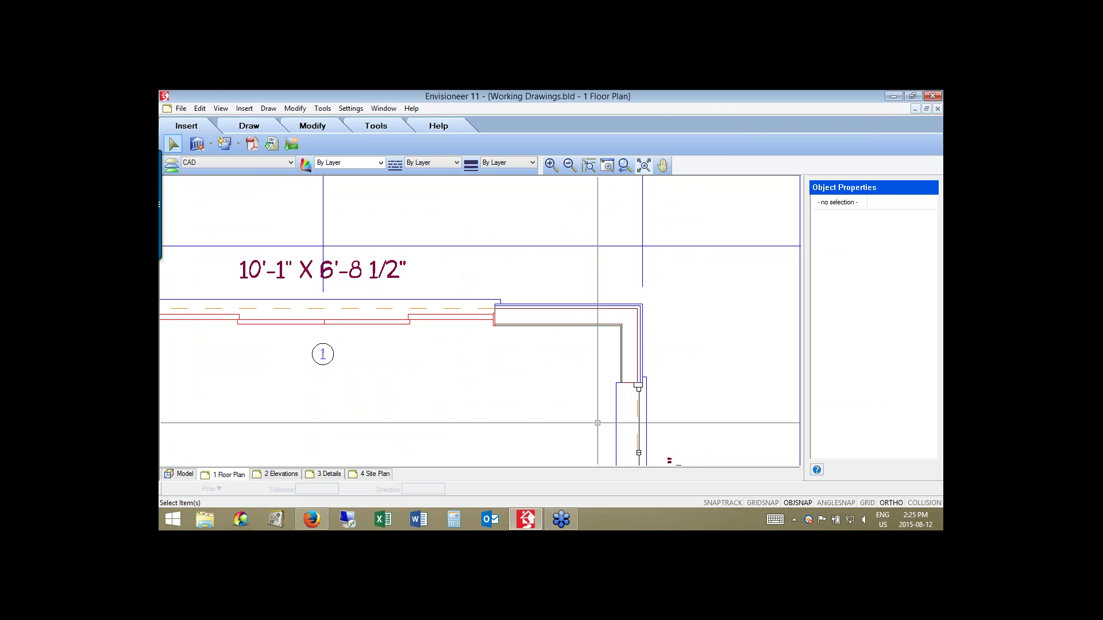
scroll(606, 263, down, 5)
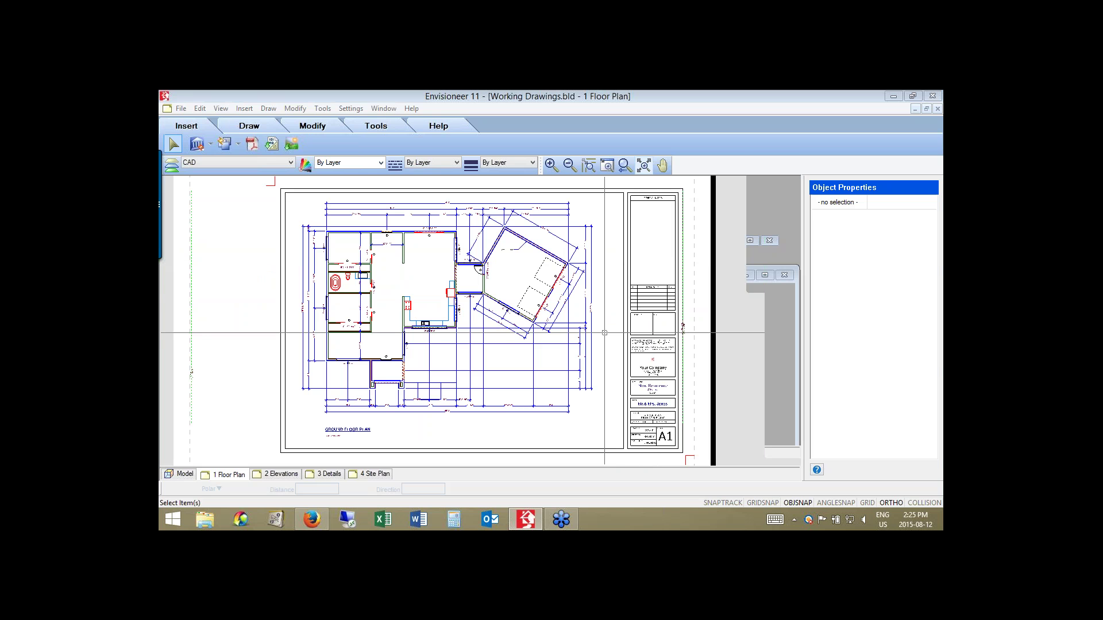
Review the model's automatic and manual dimension commands and the list of saved section views.
click(184, 476)
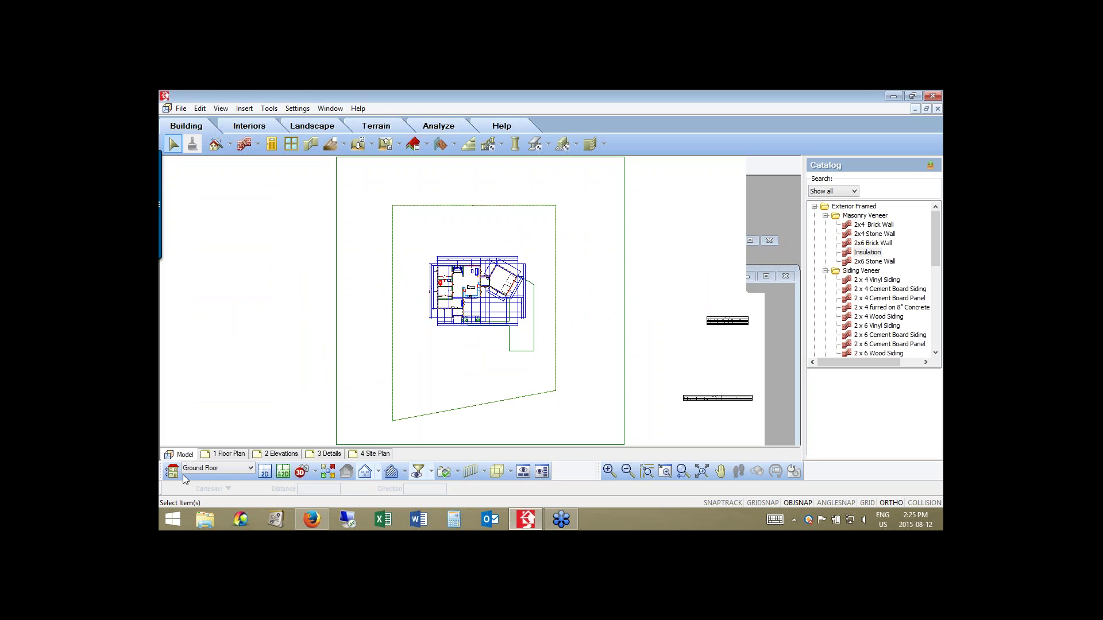
click(268, 108)
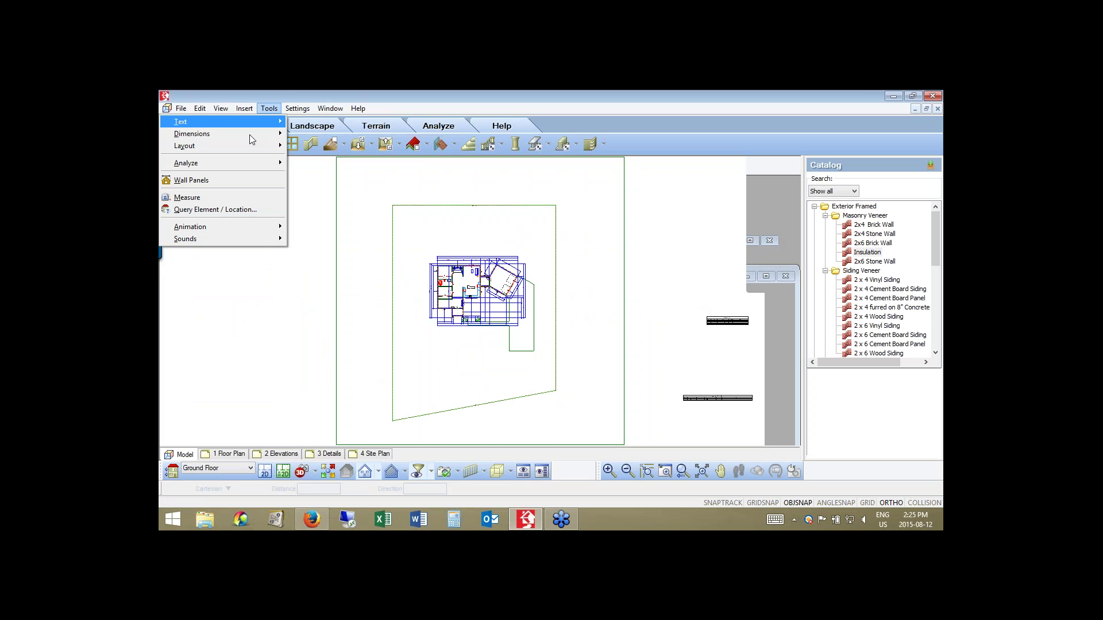
mouse_move(249, 135)
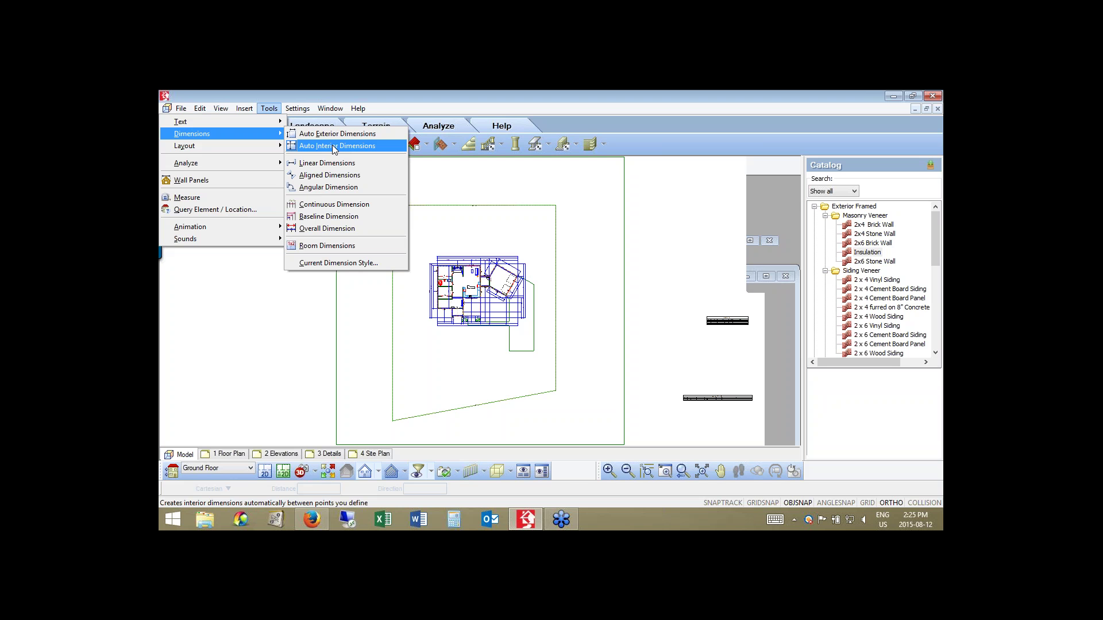
click(556, 477)
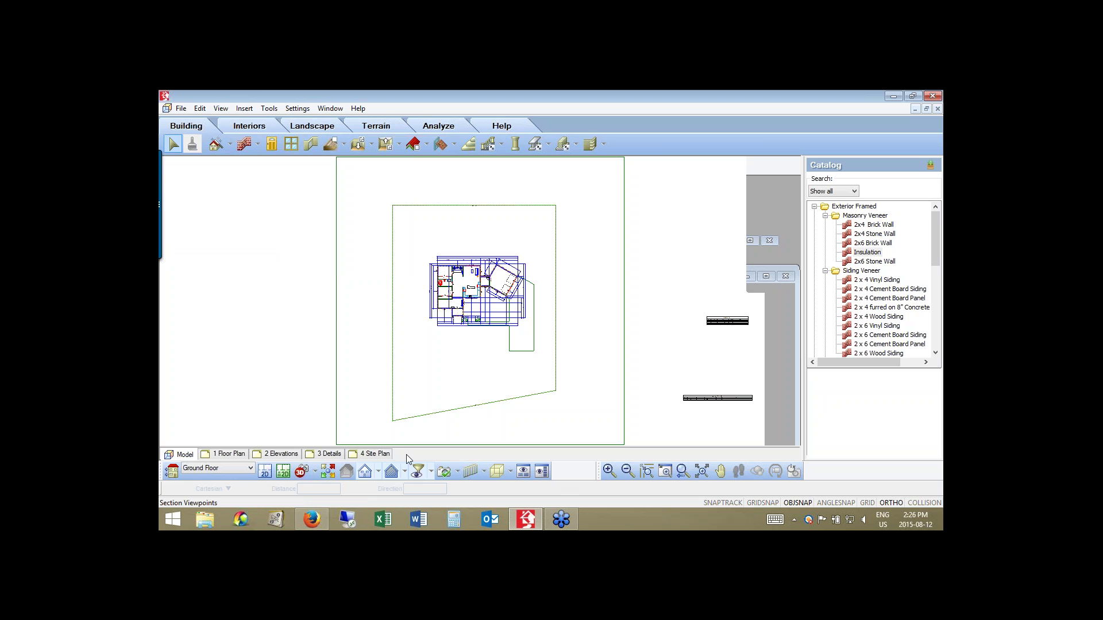
click(406, 454)
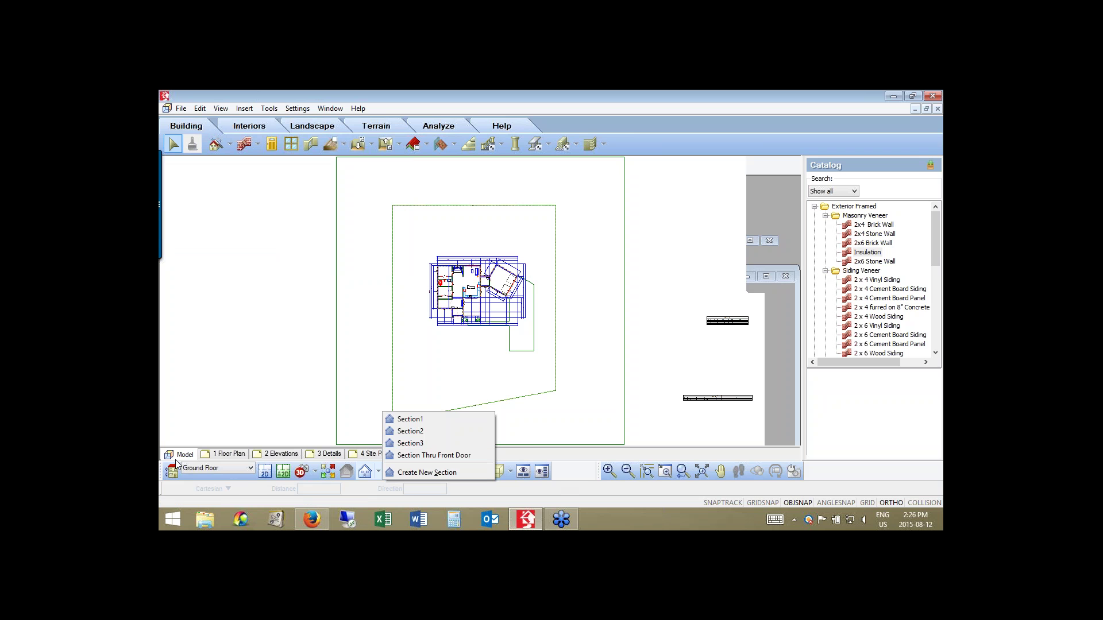
Select the title block on the 1 Floor Plan sheet and review the project information in the Project Manager.
click(228, 454)
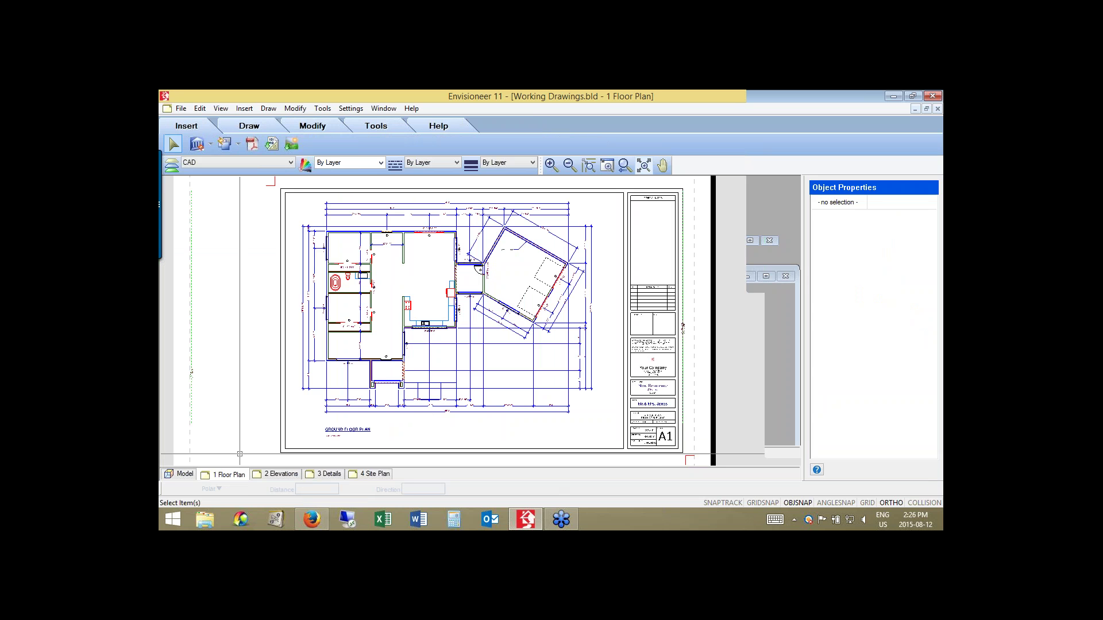
click(683, 325)
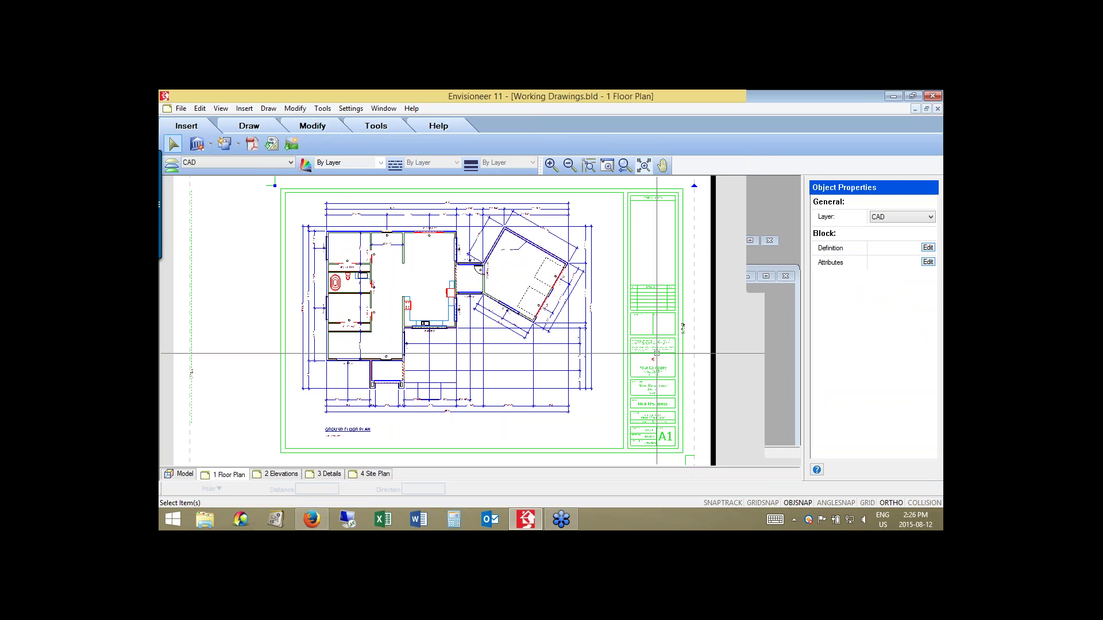
click(197, 144)
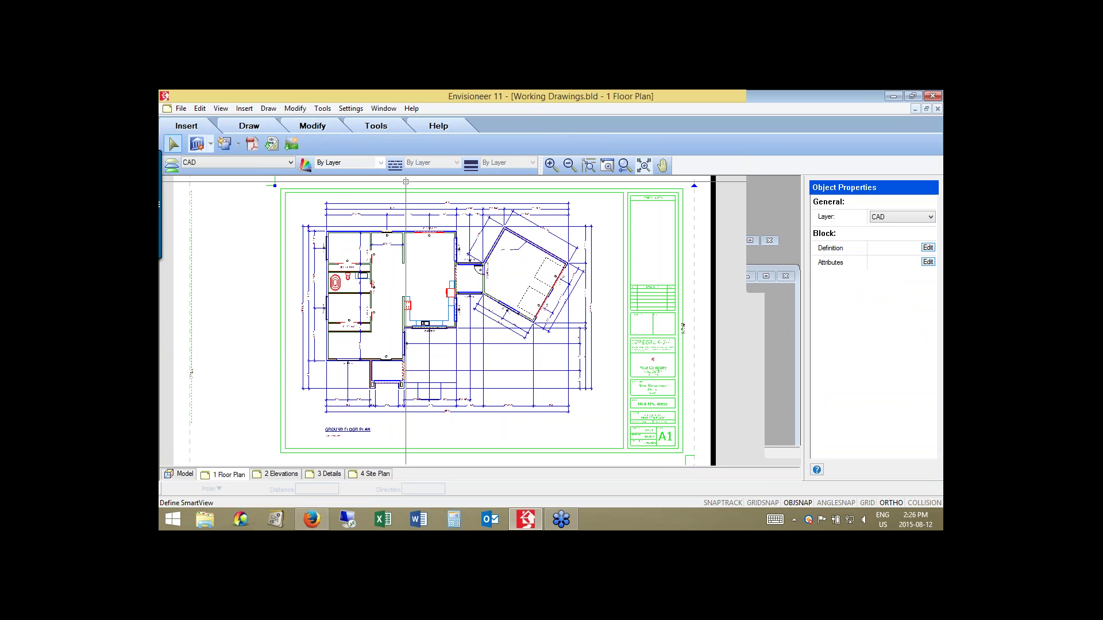
click(406, 181)
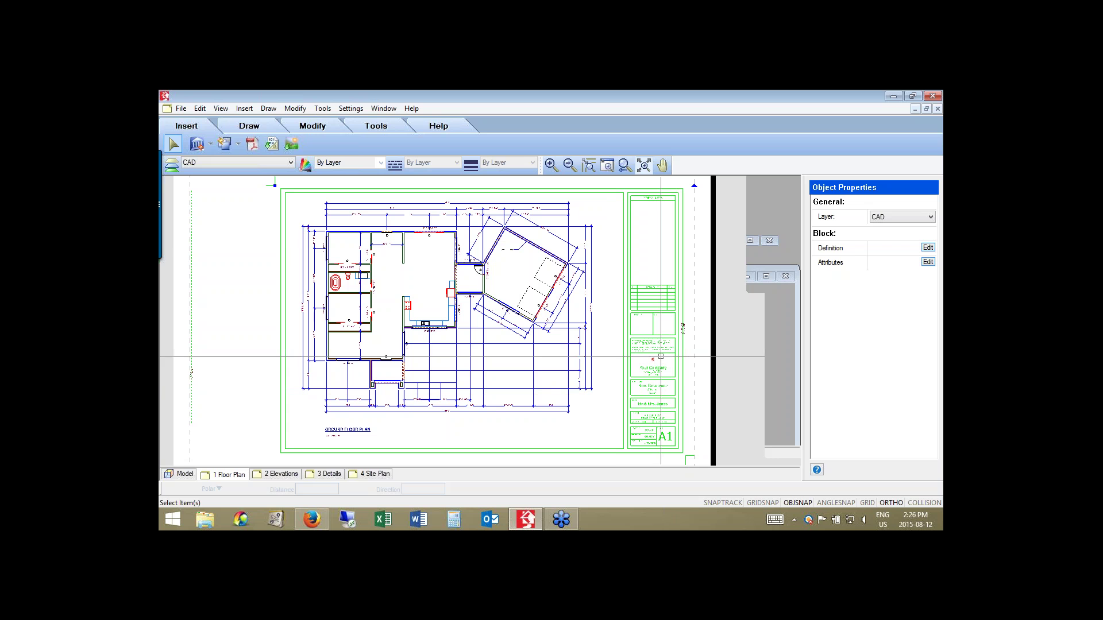
key(alt)
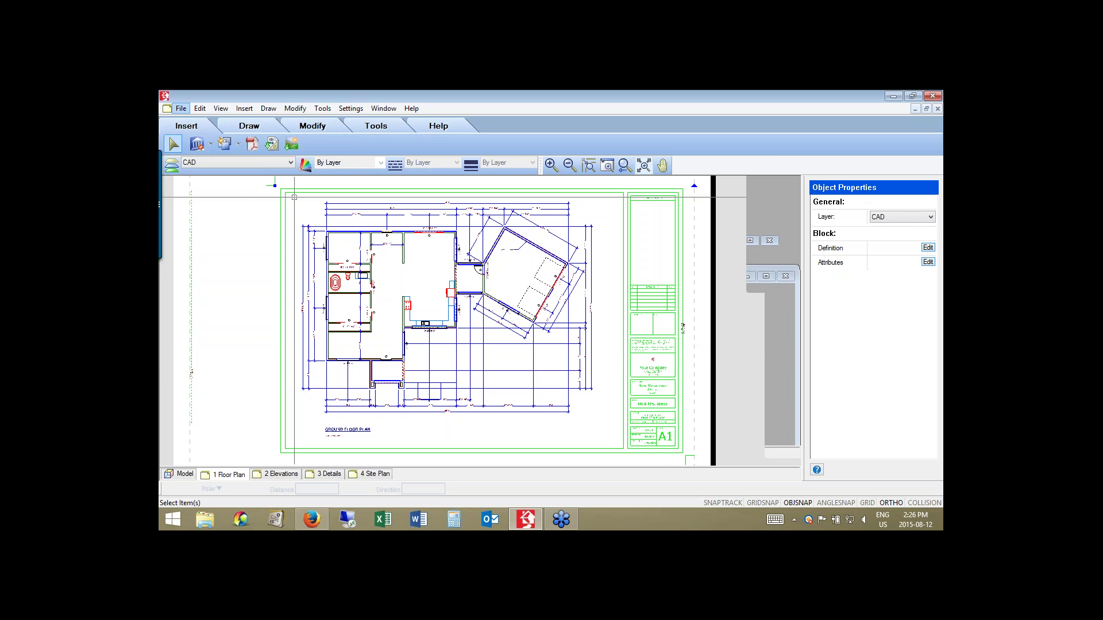
key(Down)
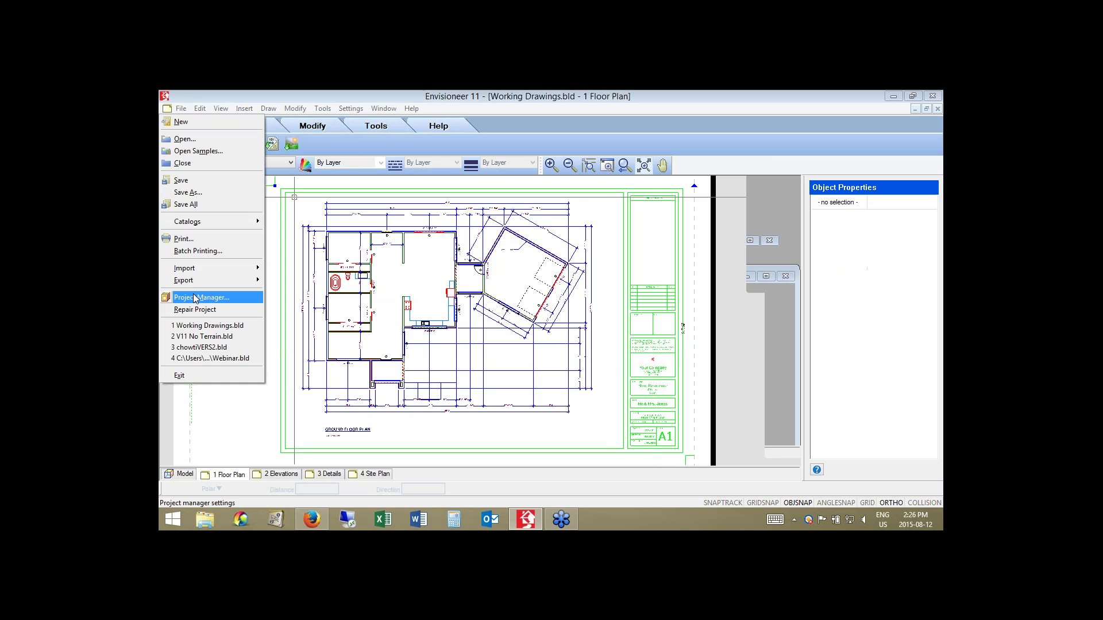
click(194, 298)
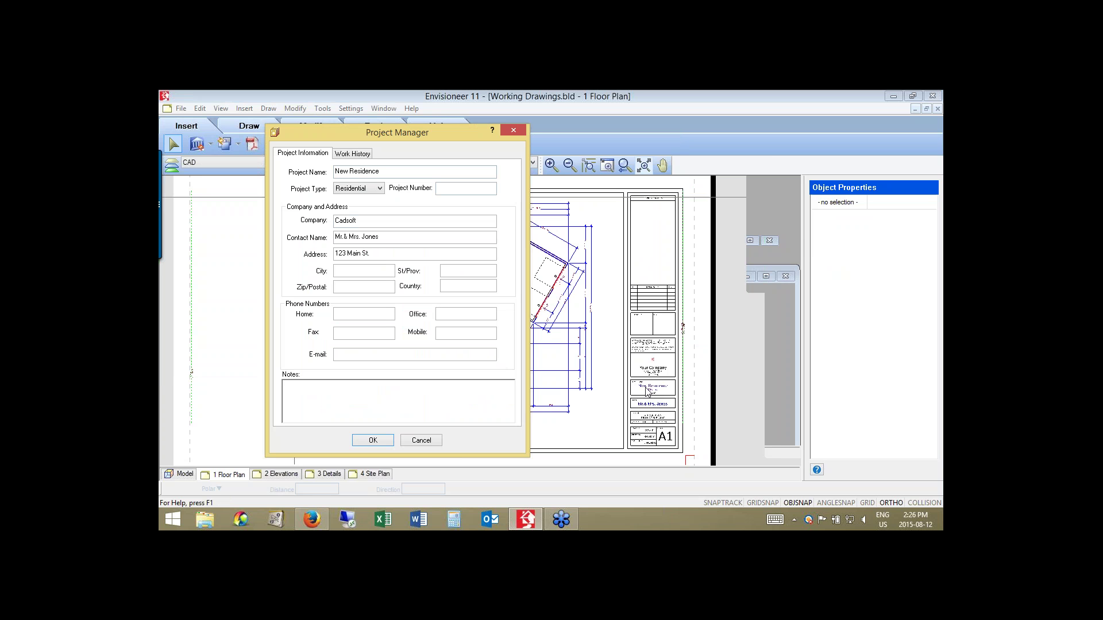
click(515, 132)
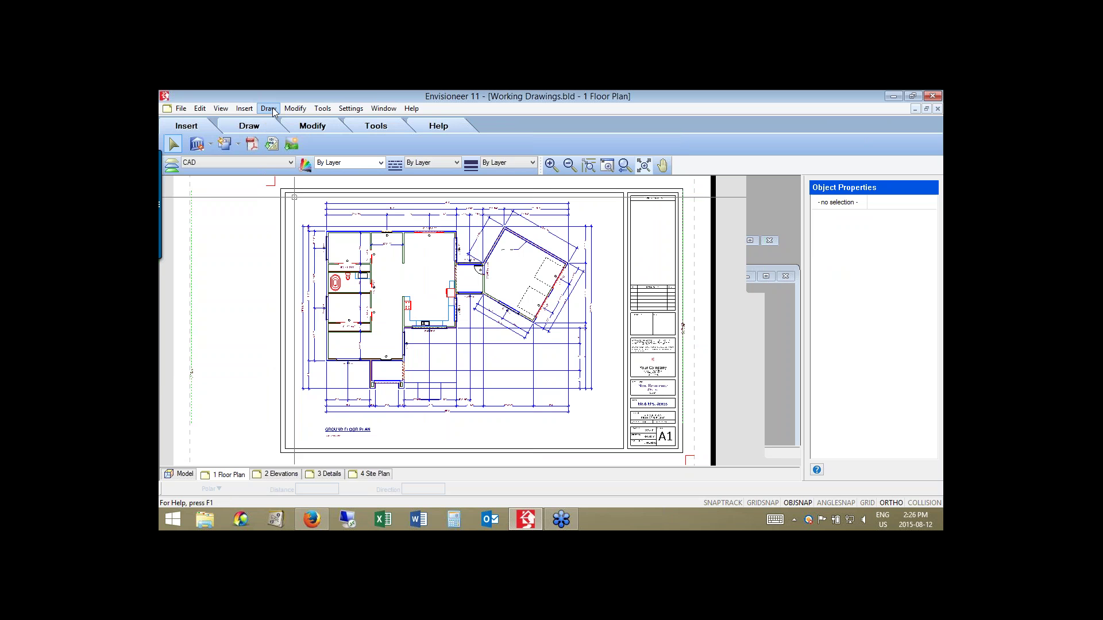
Examine the project attribute tags available for insertion as a block attribute, and leave without inserting one.
click(272, 108)
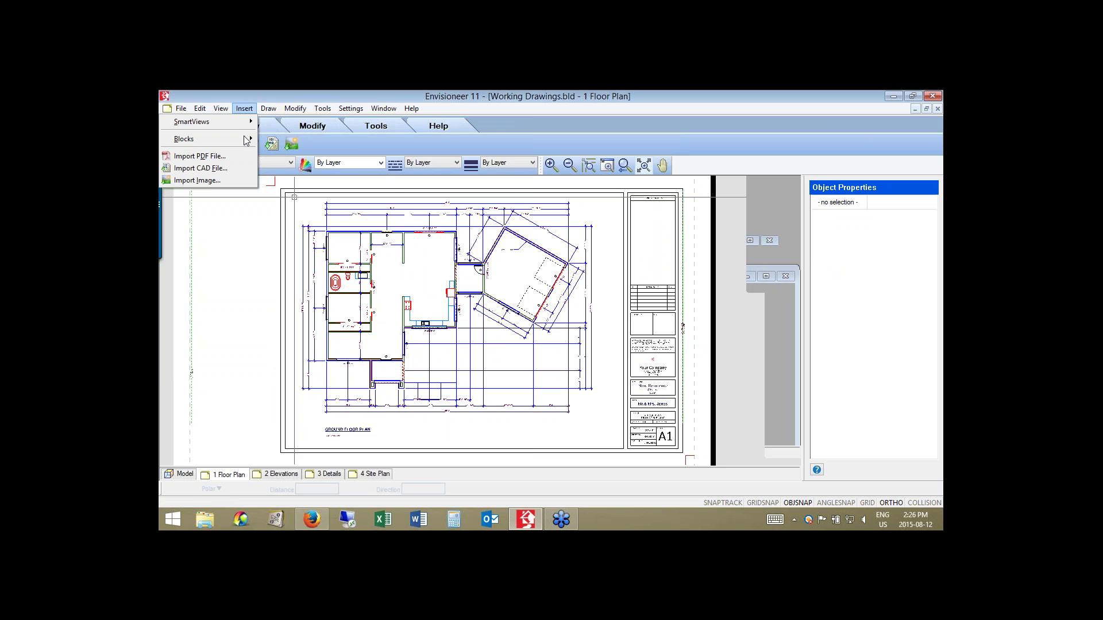
mouse_move(218, 138)
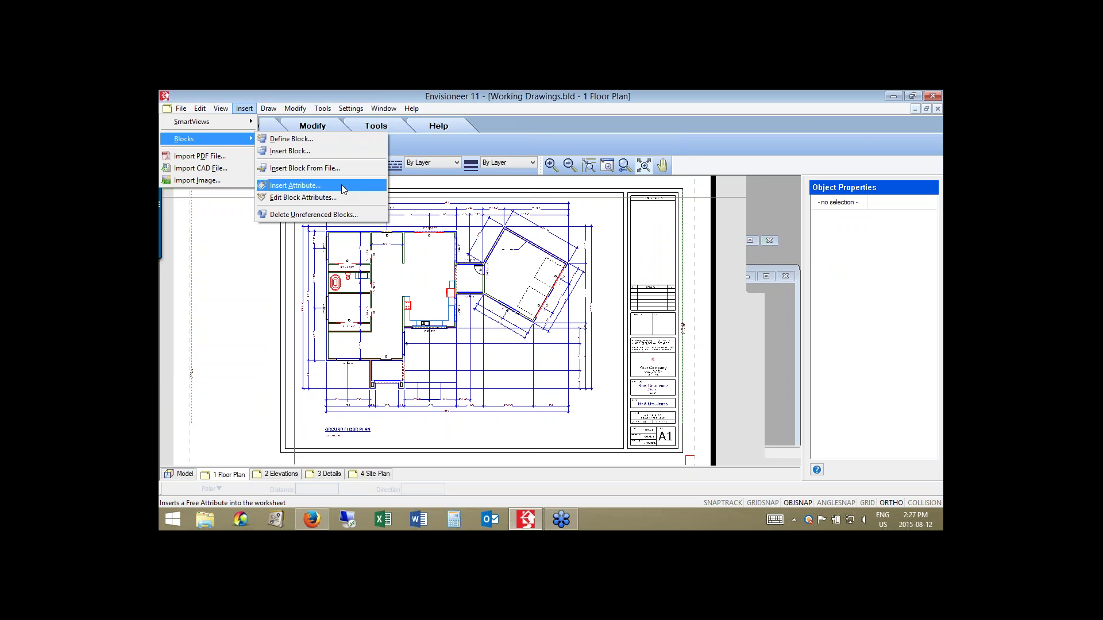
click(342, 184)
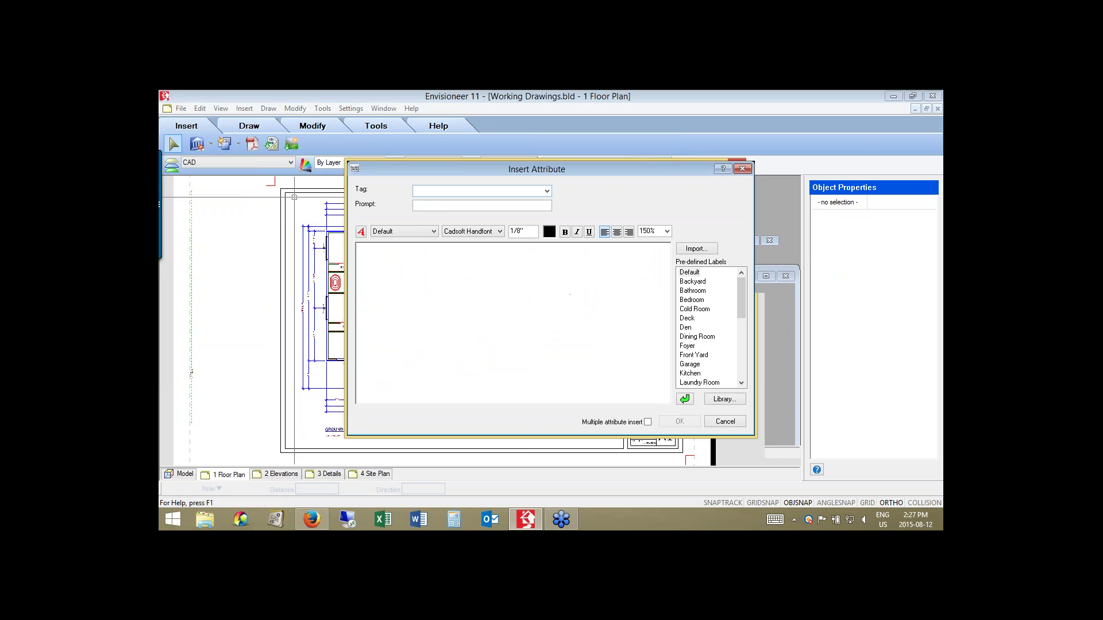
click(547, 191)
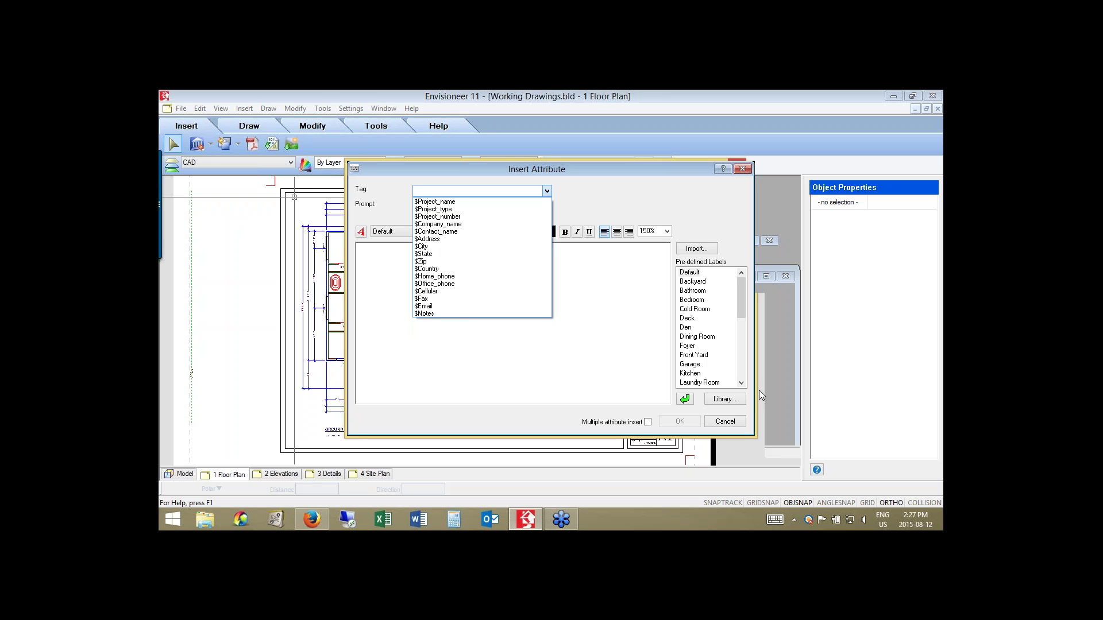
key(Escape)
key(Escape)
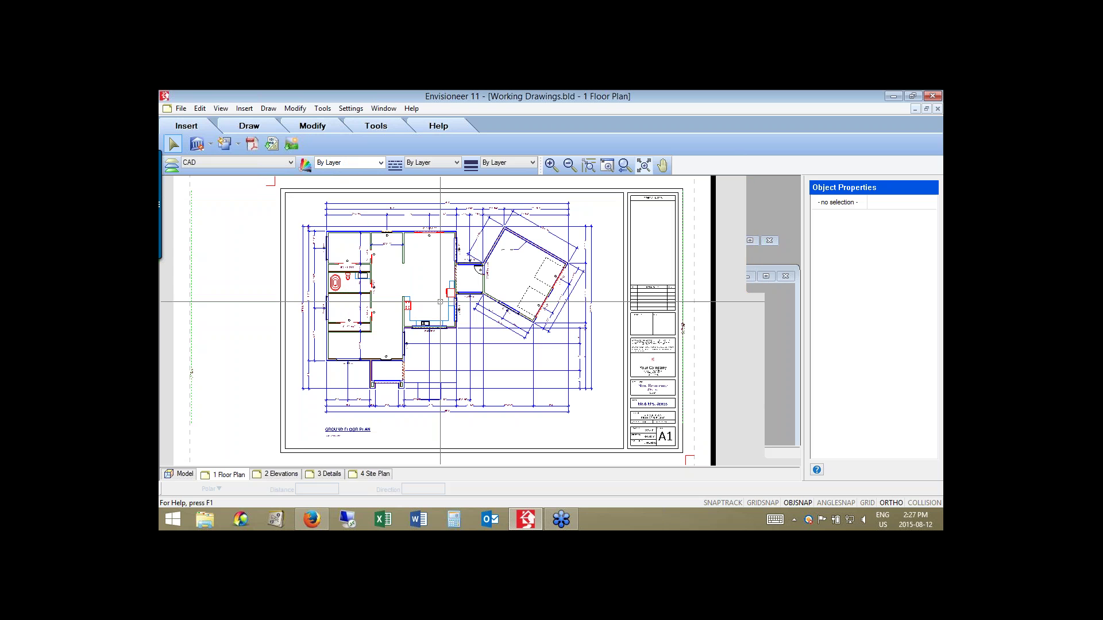
Review the SmartView insertion options for the 2D plan with its view filter, the 3D camera and the elevation, without inserting a view.
click(210, 144)
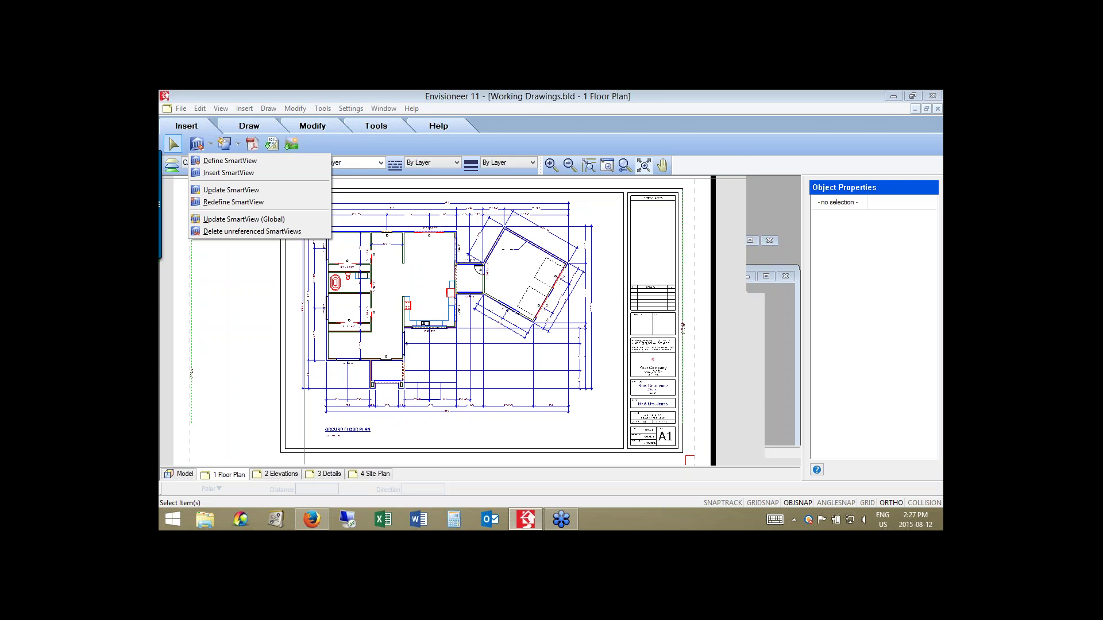
key(i)
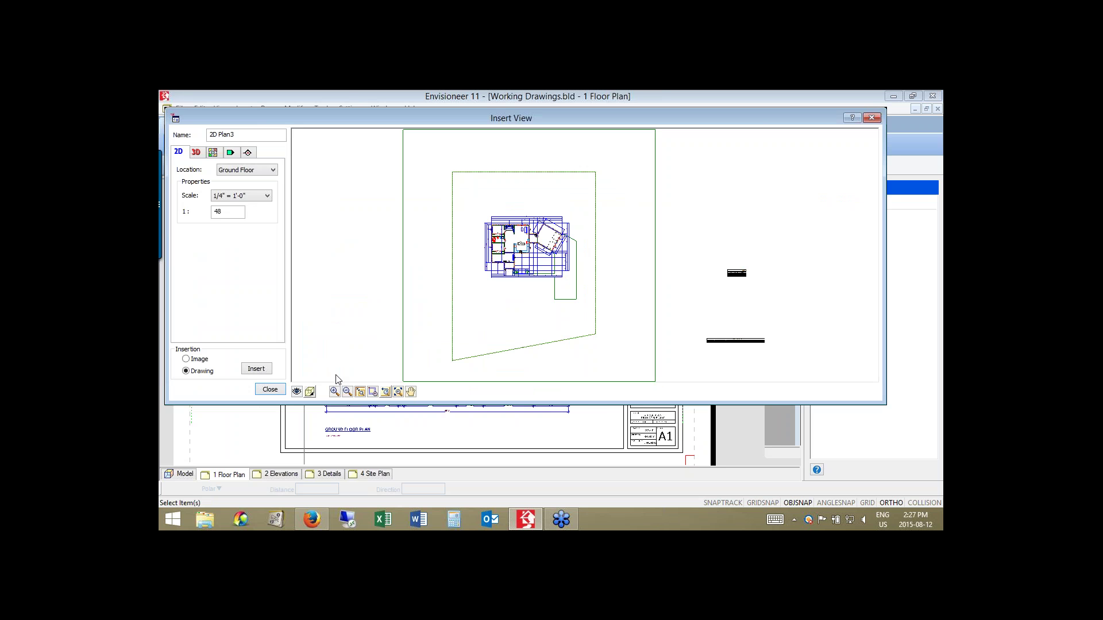
click(296, 393)
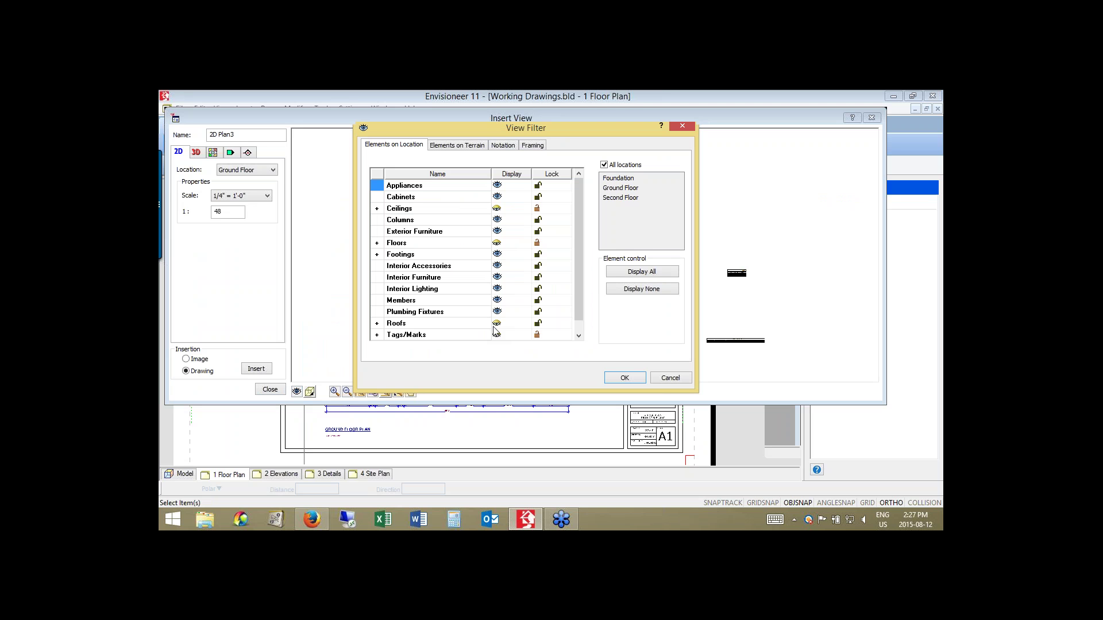
click(670, 378)
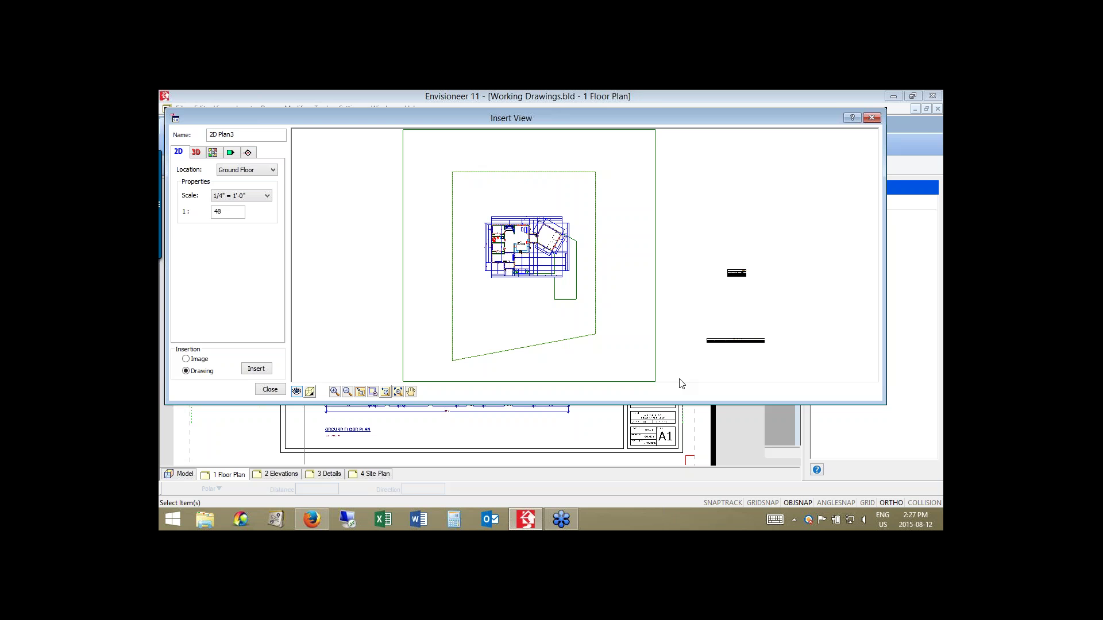
click(196, 152)
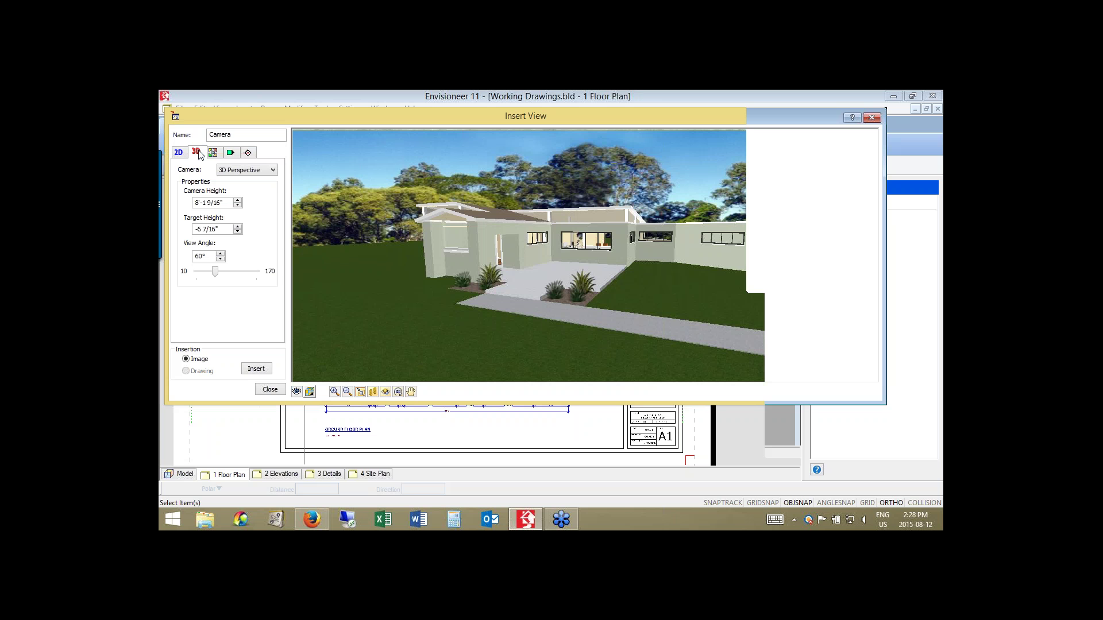
click(230, 153)
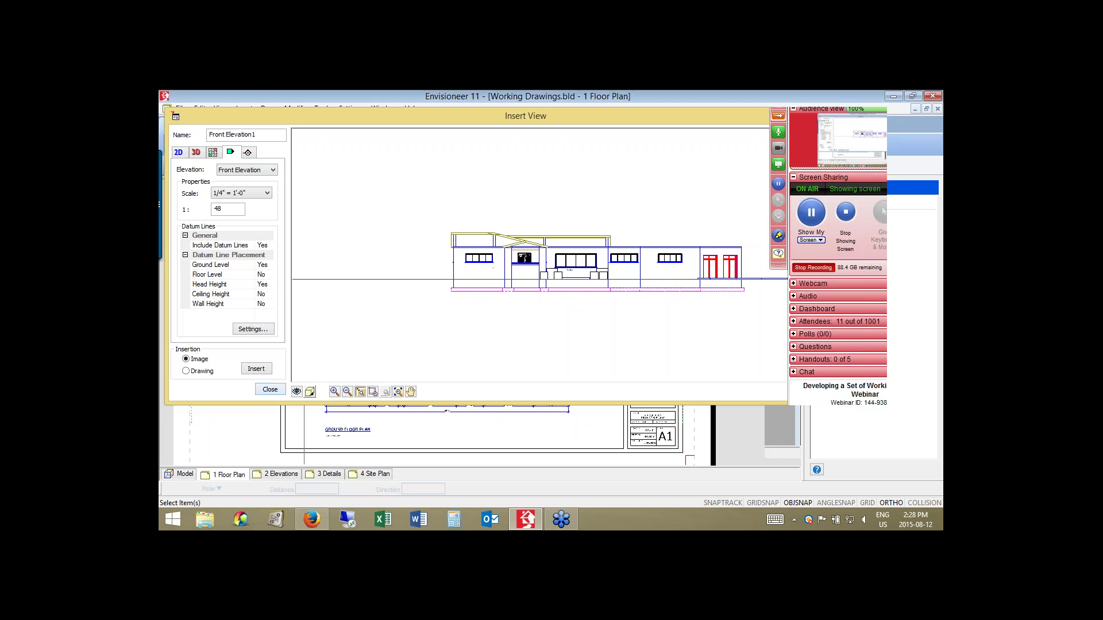
click(270, 389)
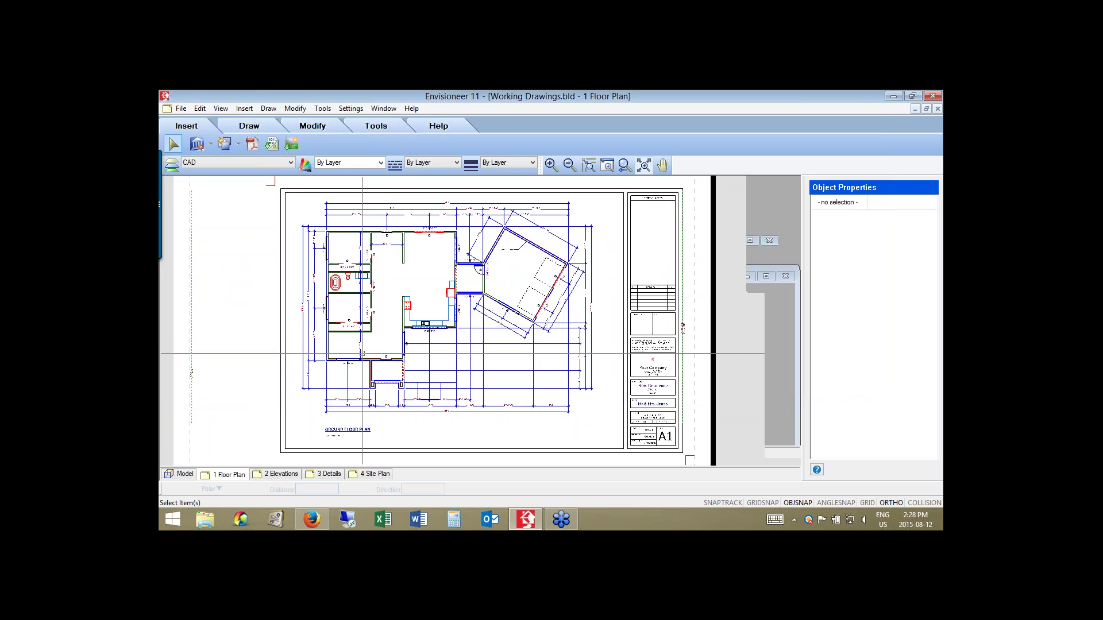
On the 2 Elevations sheet, review the insulation, section and roof symbols and the text, description and leader commands.
click(281, 474)
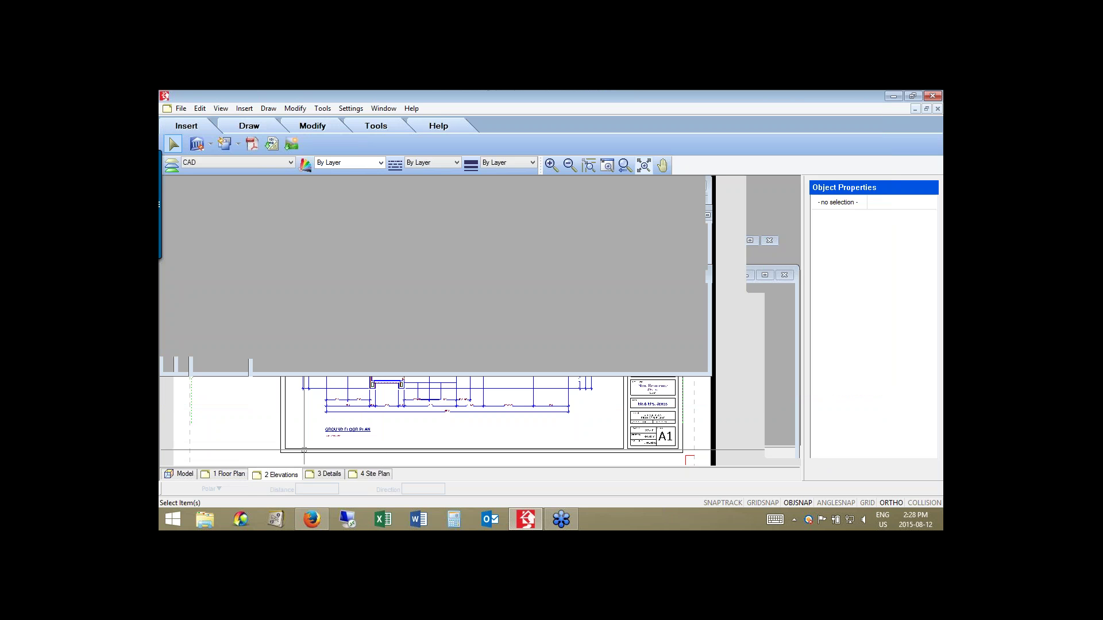
click(244, 127)
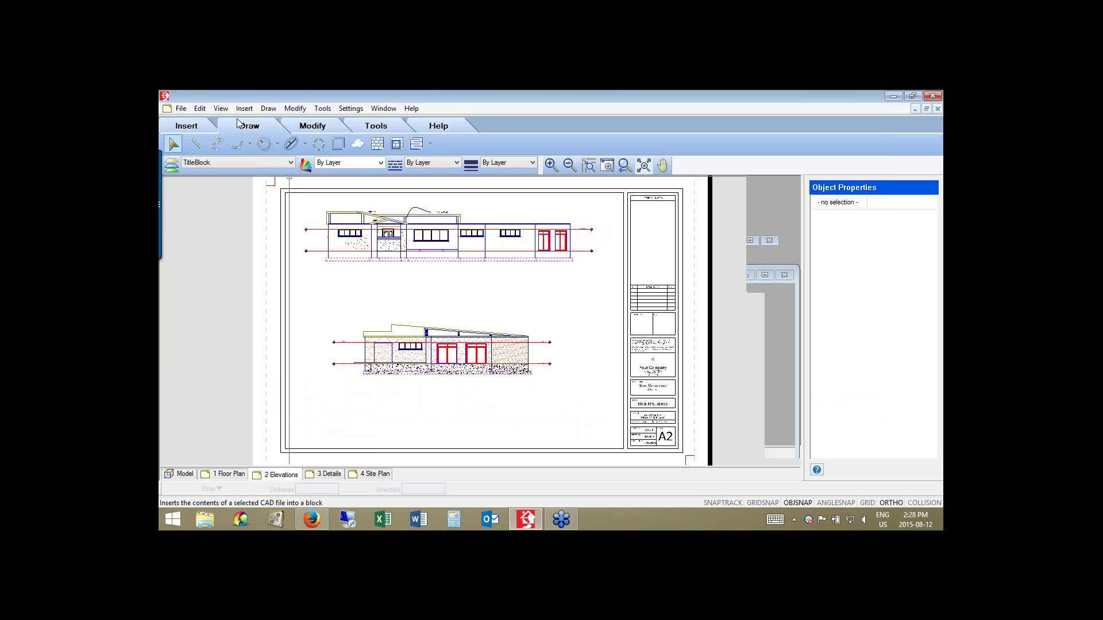
click(428, 144)
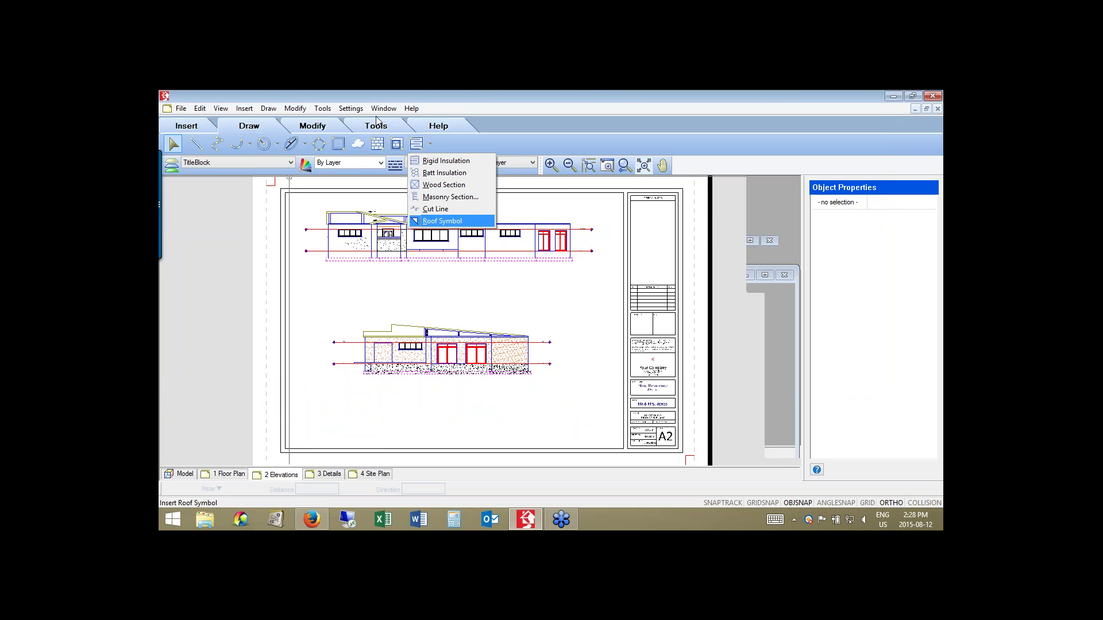
click(323, 109)
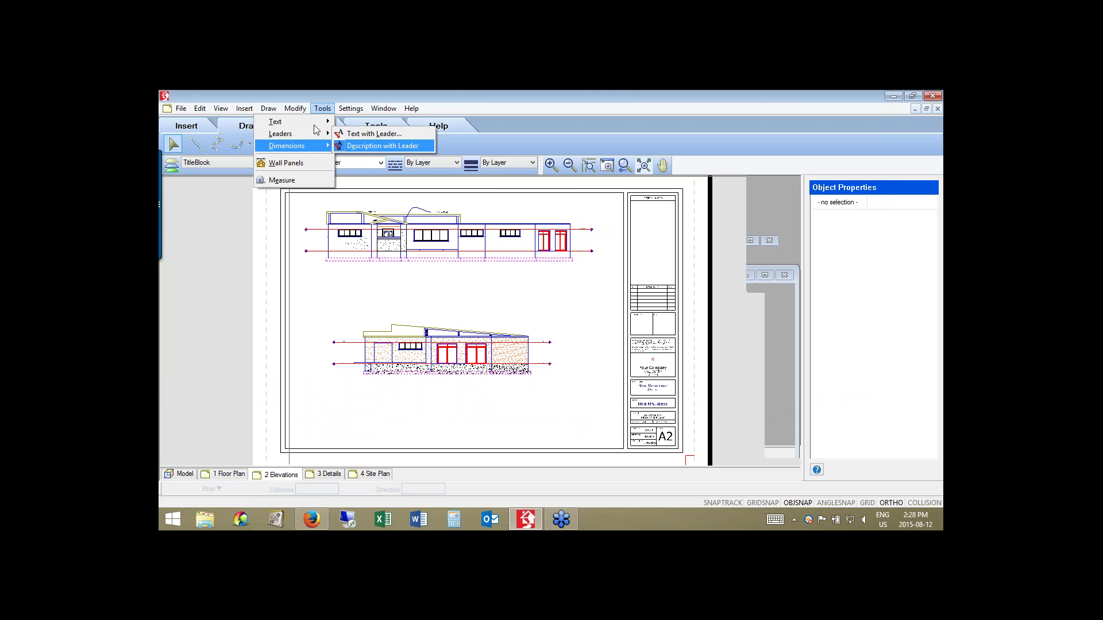
mouse_move(316, 124)
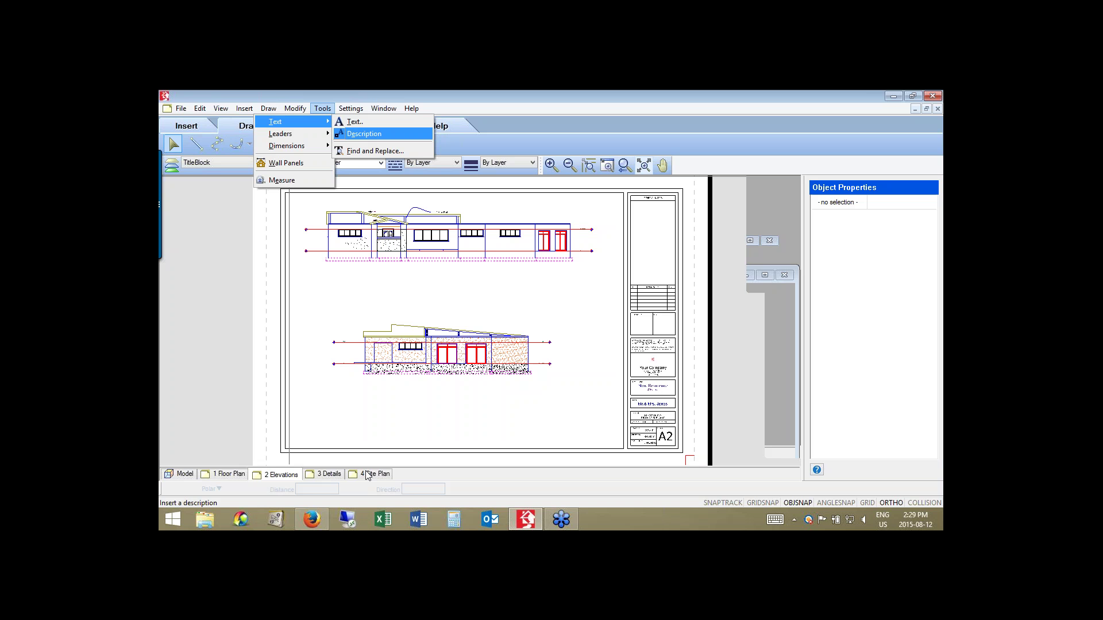
click(364, 134)
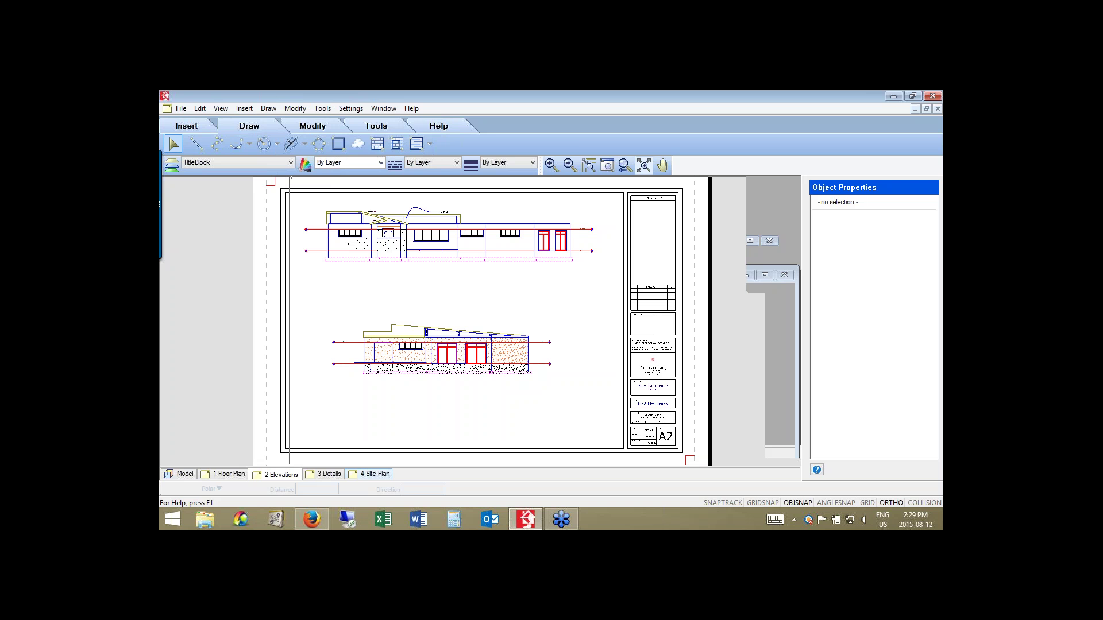
Select the lot's SmartView on the 4 Site Plan sheet to check its properties, and return to the model.
click(375, 474)
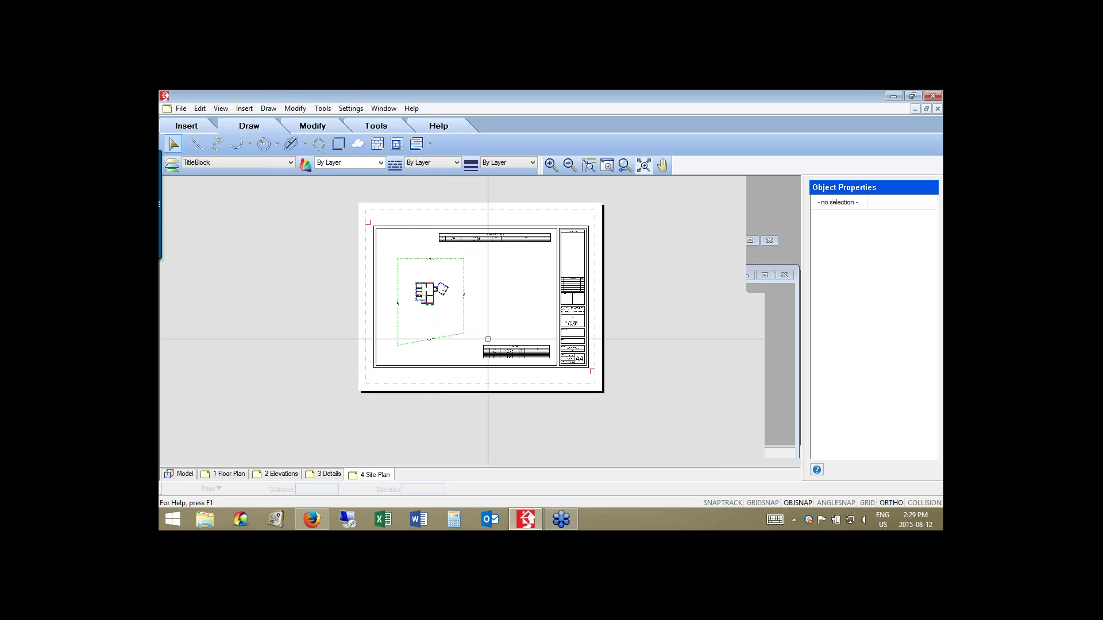
click(419, 315)
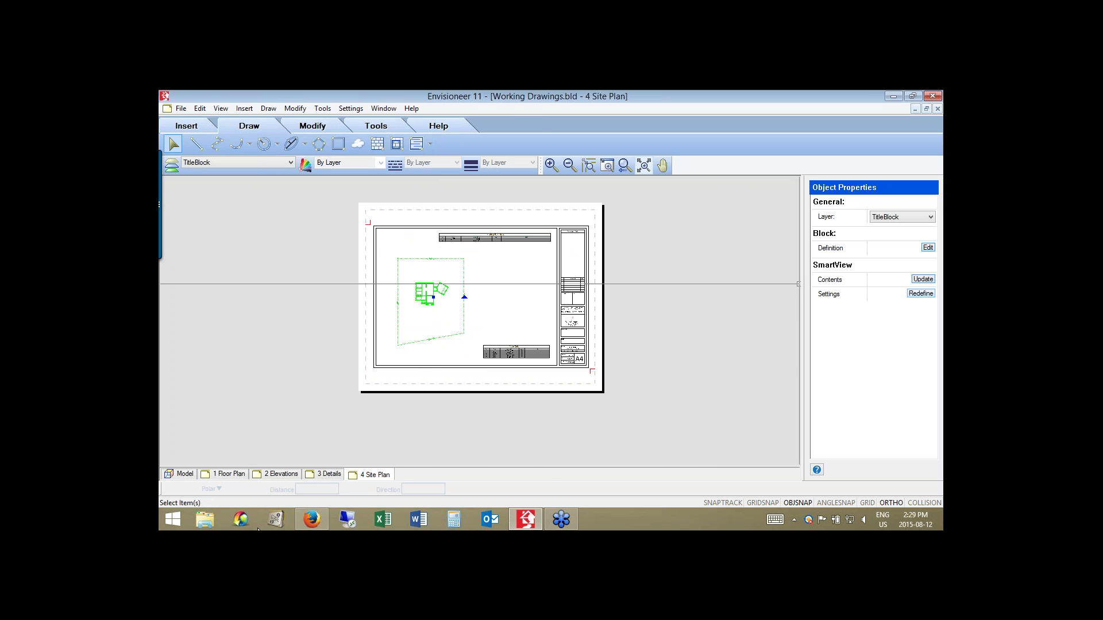
click(183, 475)
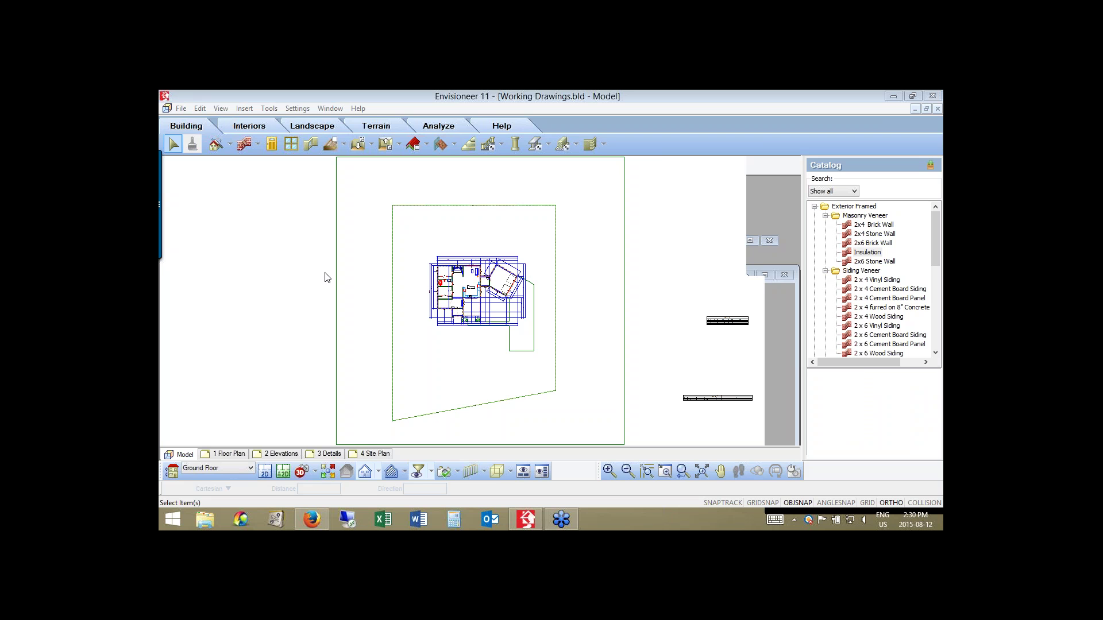
click(227, 109)
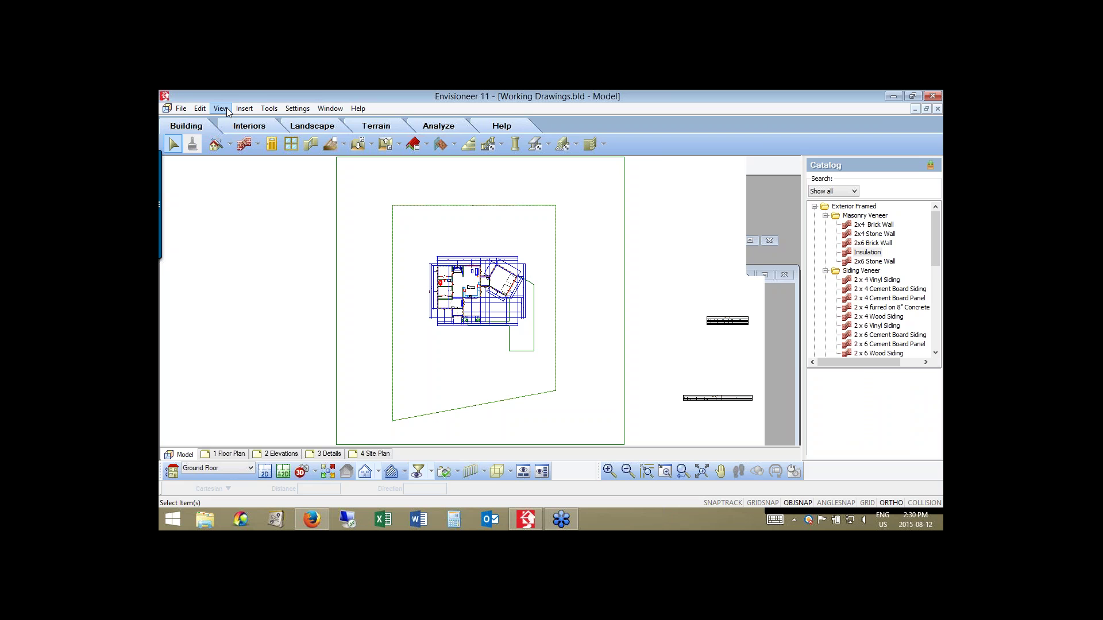
From the 1 Floor Plan sheet, open the View Manager and check the properties of the 2 Elevations view.
click(222, 109)
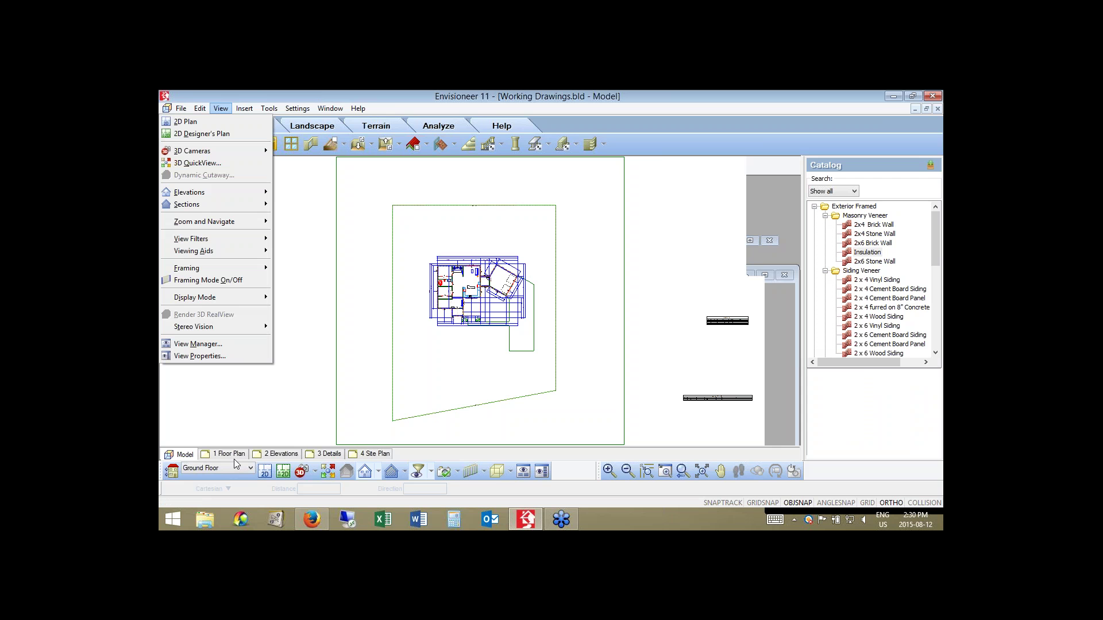
click(233, 458)
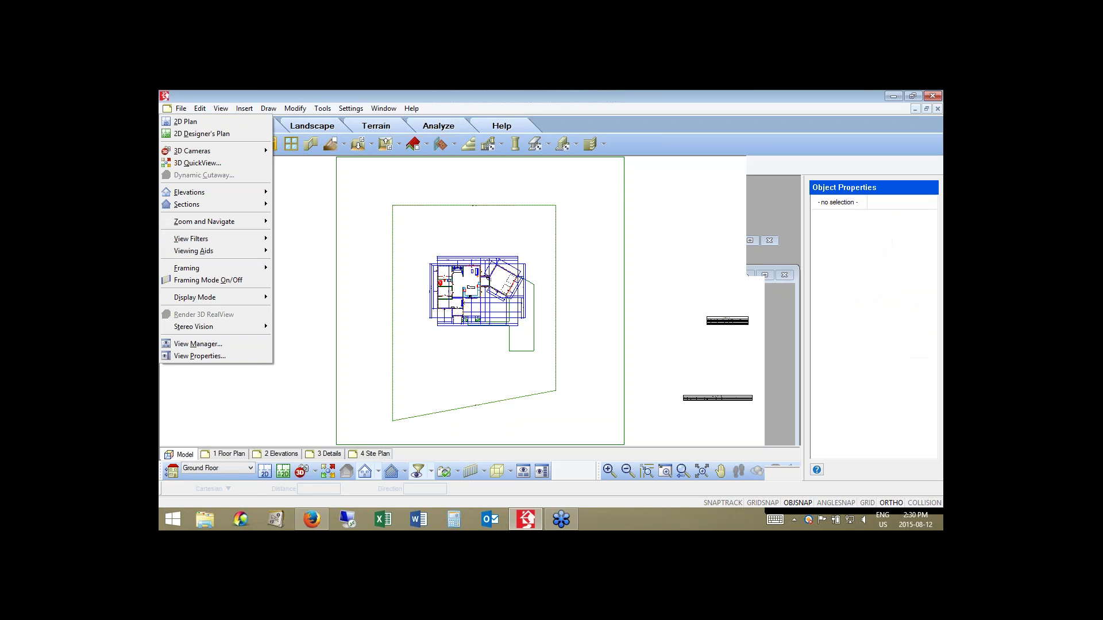
click(222, 109)
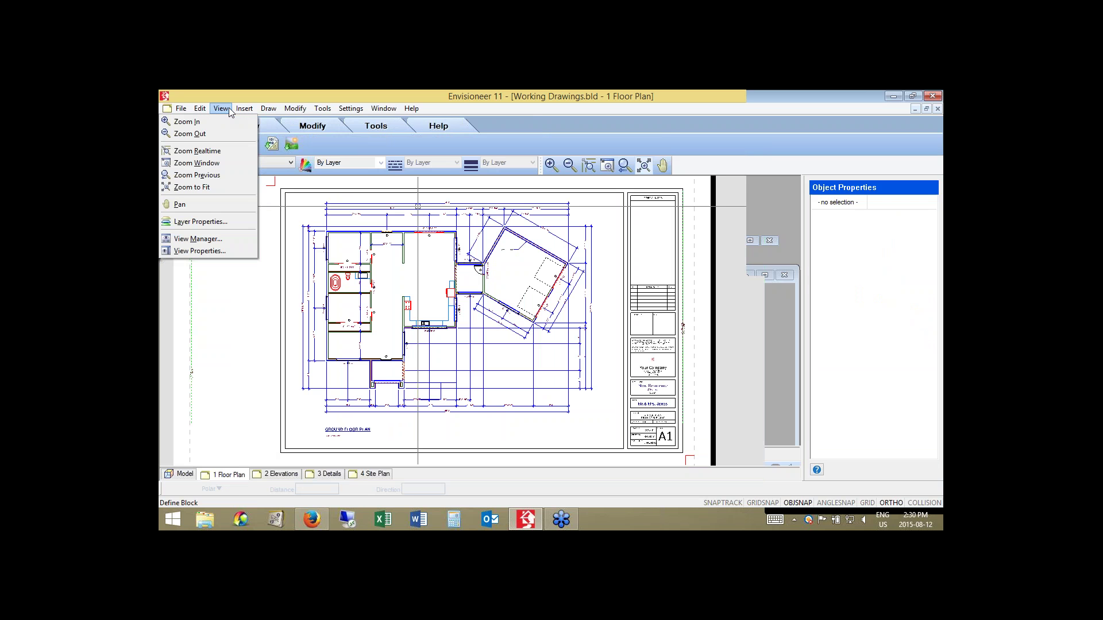
click(240, 240)
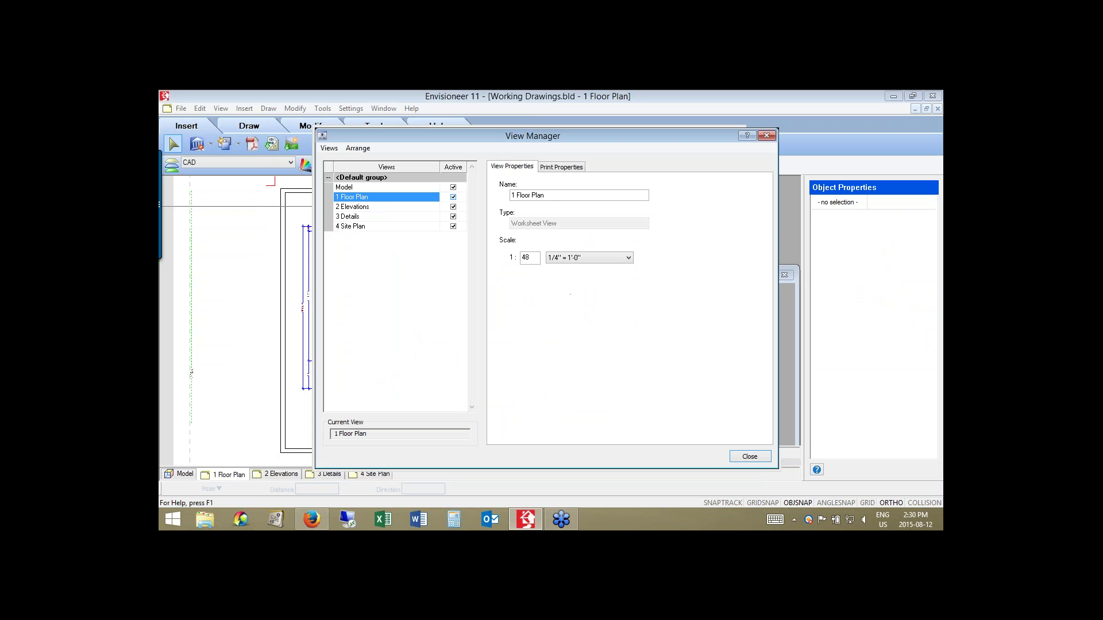
drag(448, 136, 370, 131)
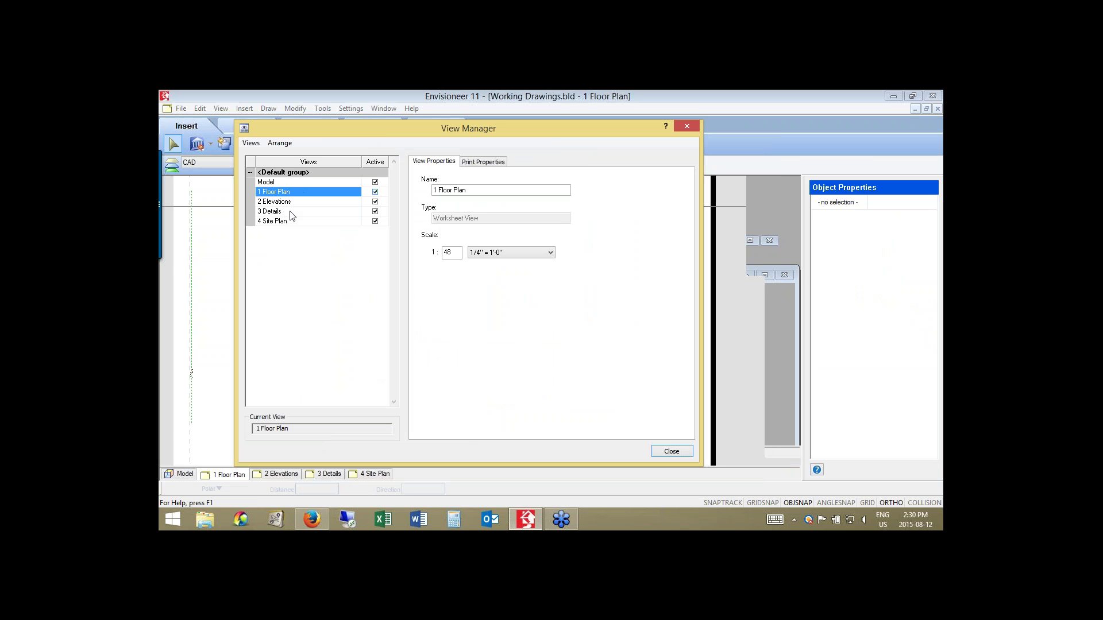
key(Down)
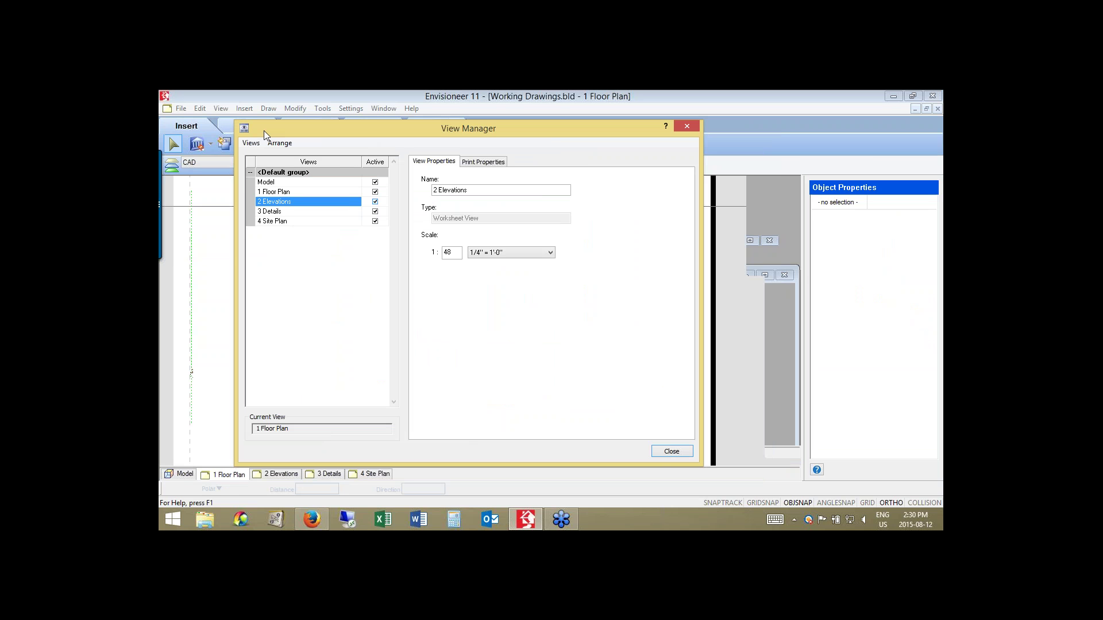
Add a new worksheet view named 5. Foundation Plan and close the View Manager.
click(251, 143)
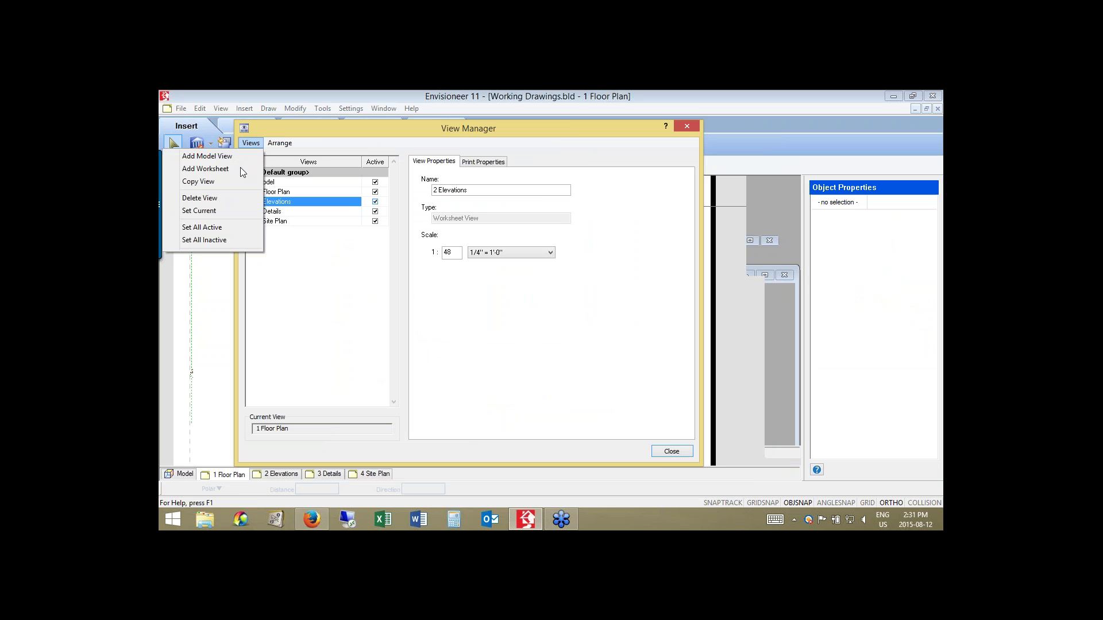
click(240, 168)
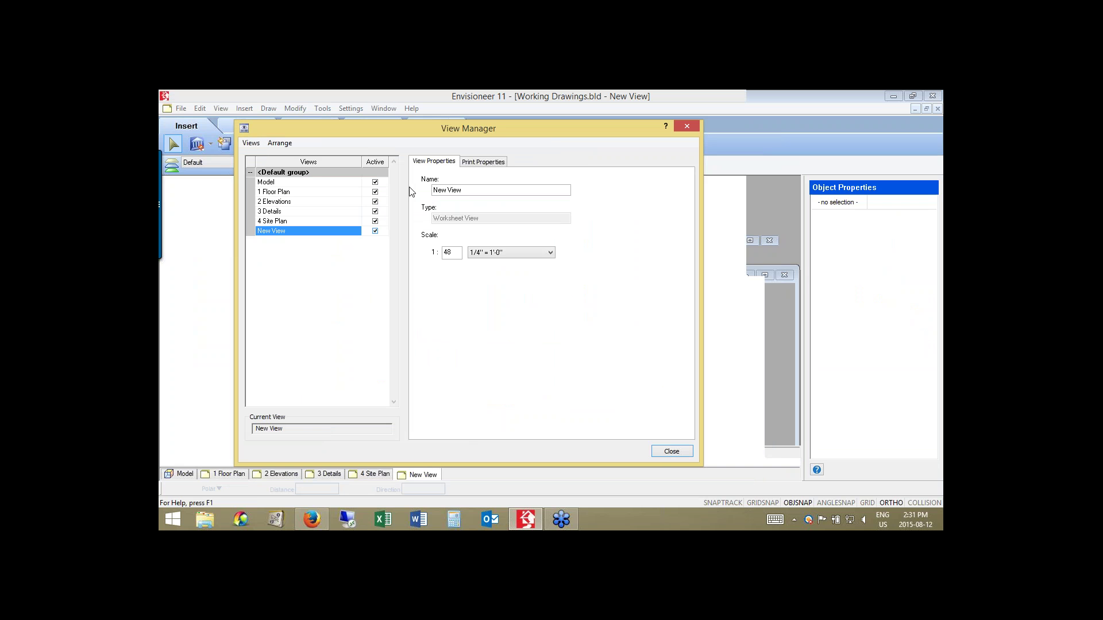
drag(433, 190, 462, 190)
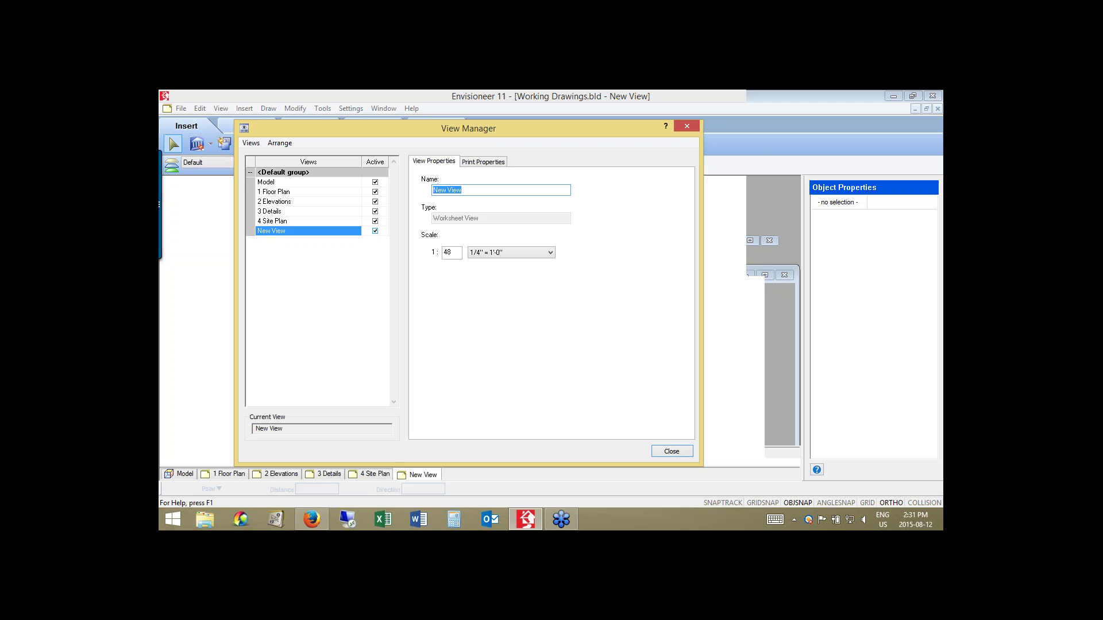
text(5. foundation Plan)
click(251, 144)
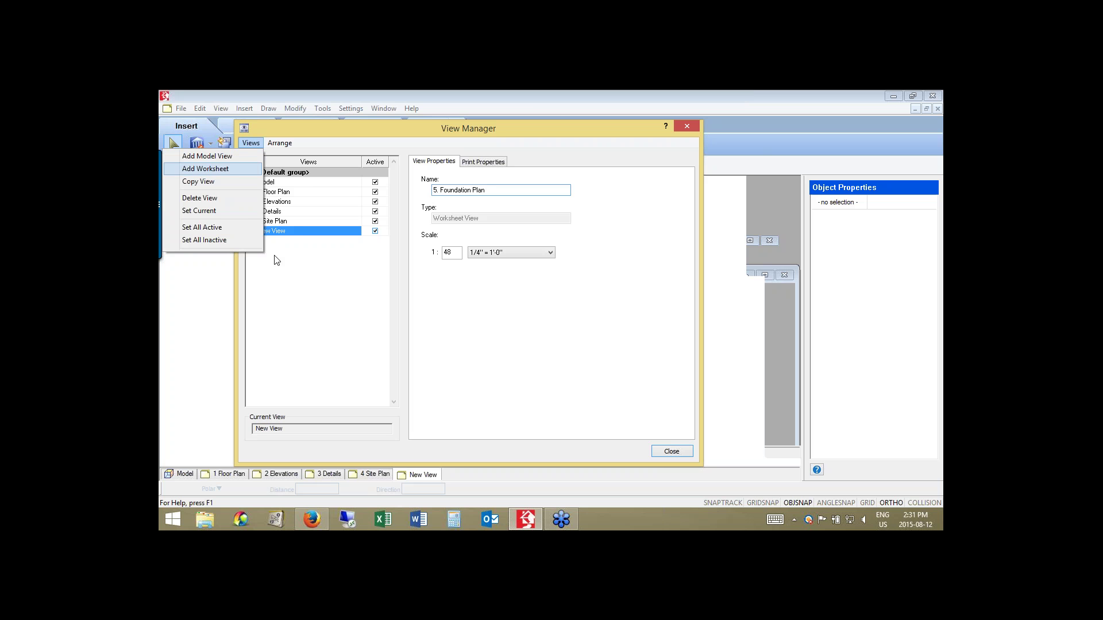
mouse_move(280, 143)
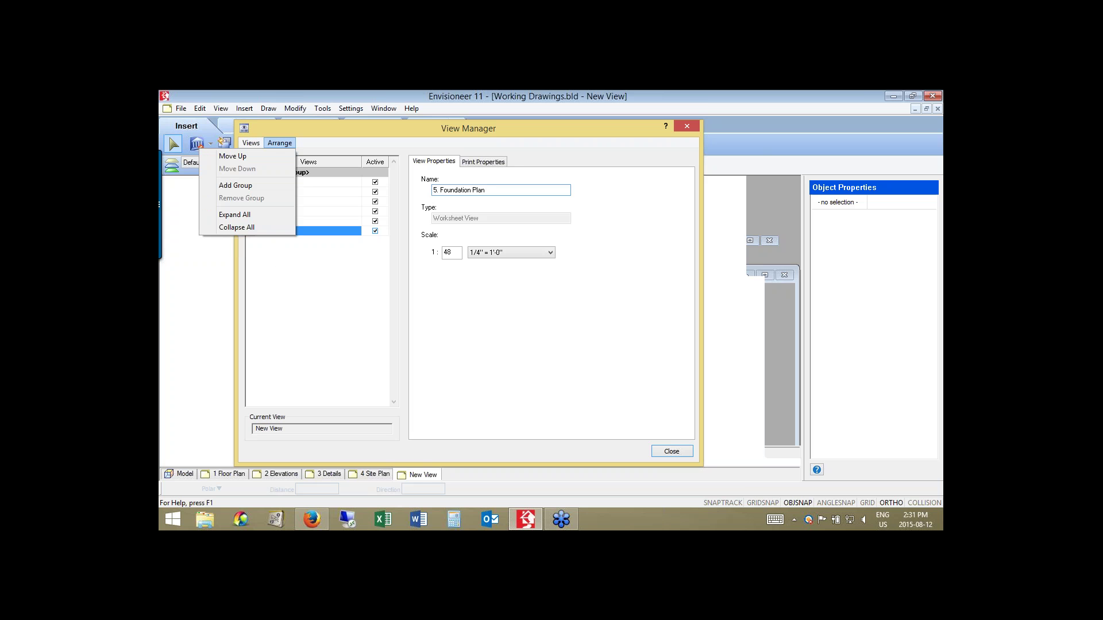
click(672, 451)
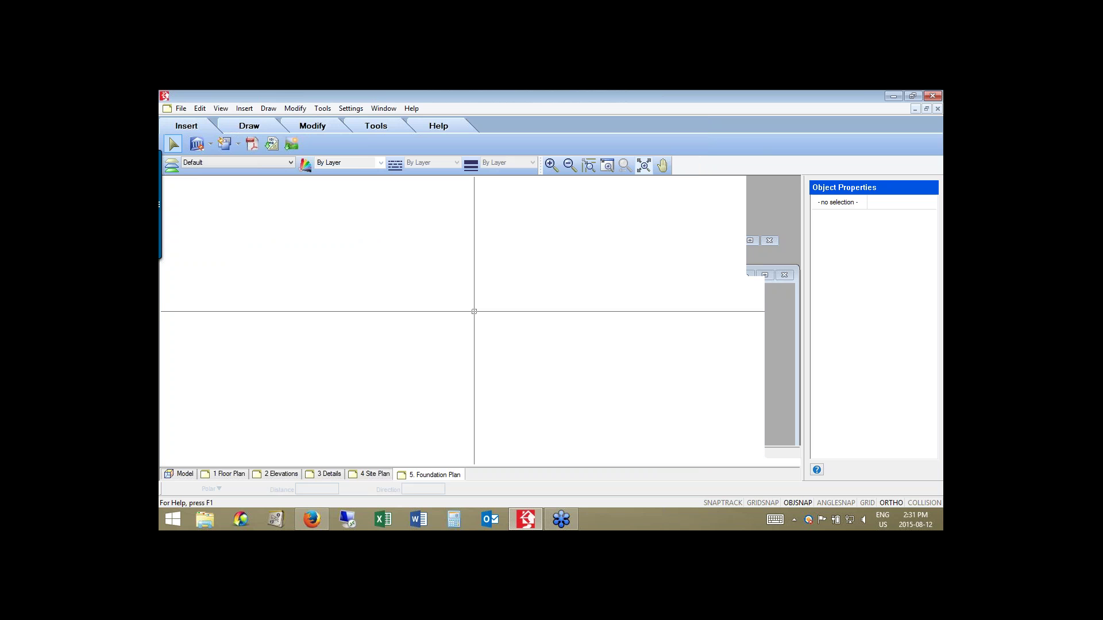
Insert the D1-sizelandscape.dwg title block on the 5. Foundation Plan sheet, accepting its default block attributes.
click(271, 145)
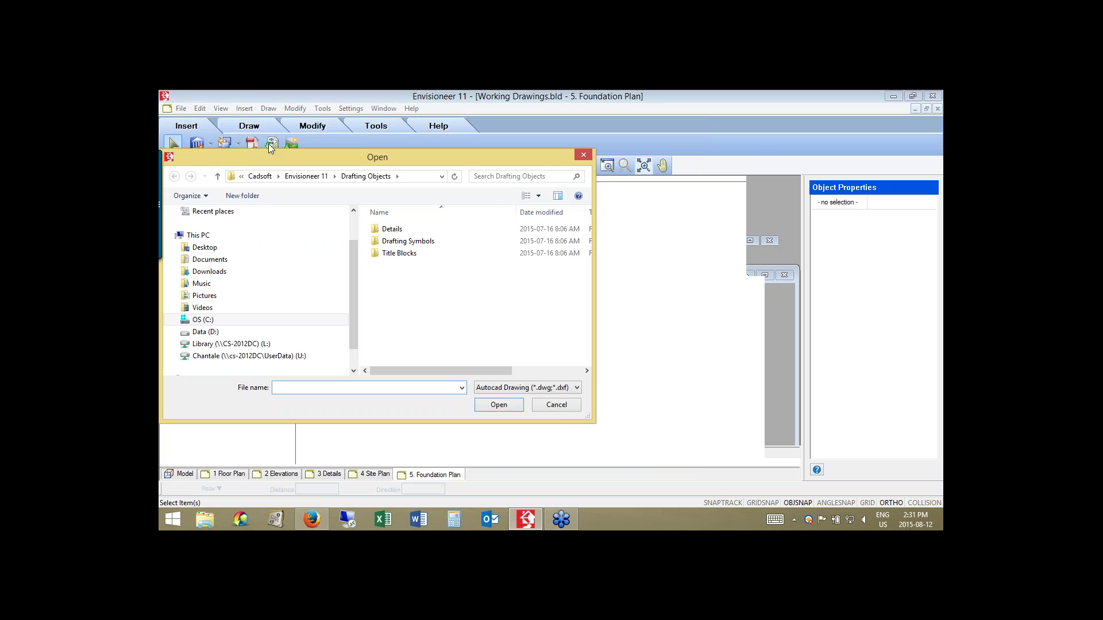
double_click(421, 255)
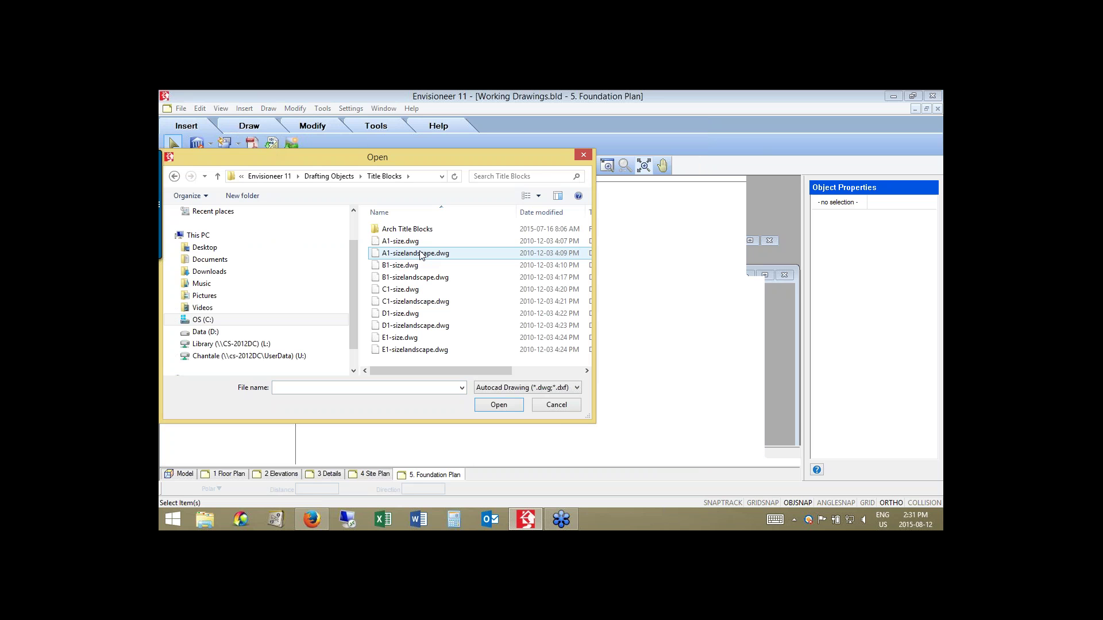
click(416, 326)
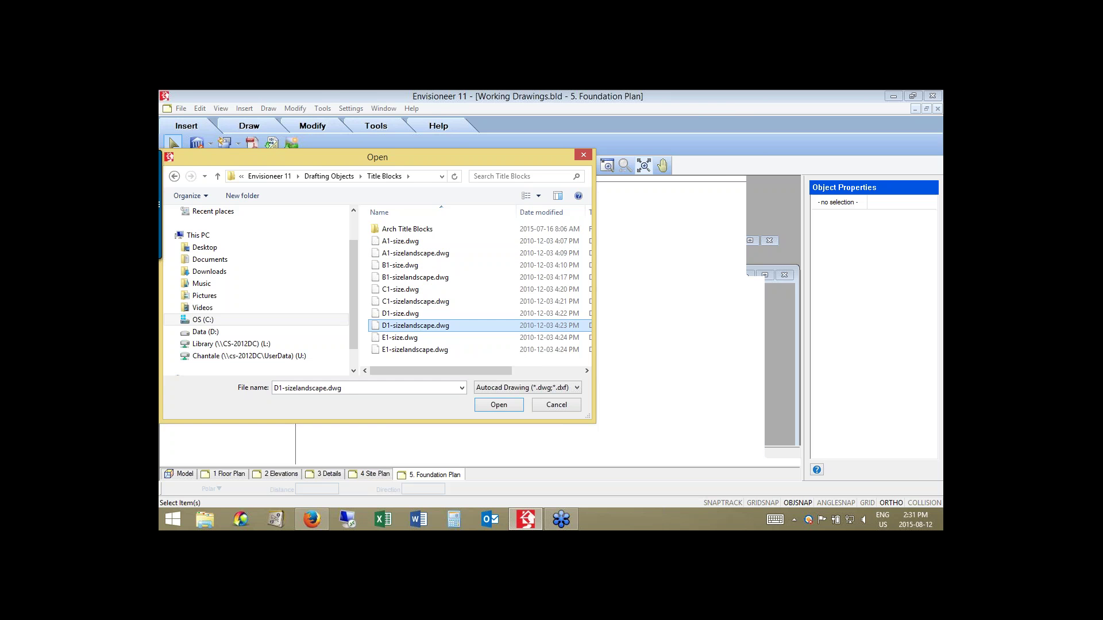
key(Return)
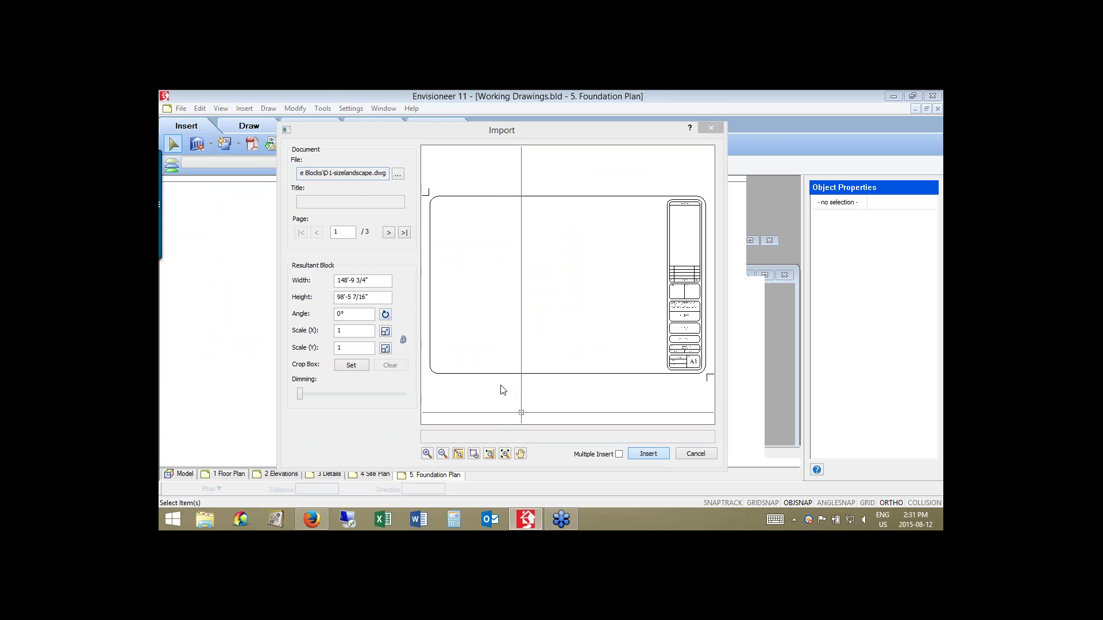
click(503, 390)
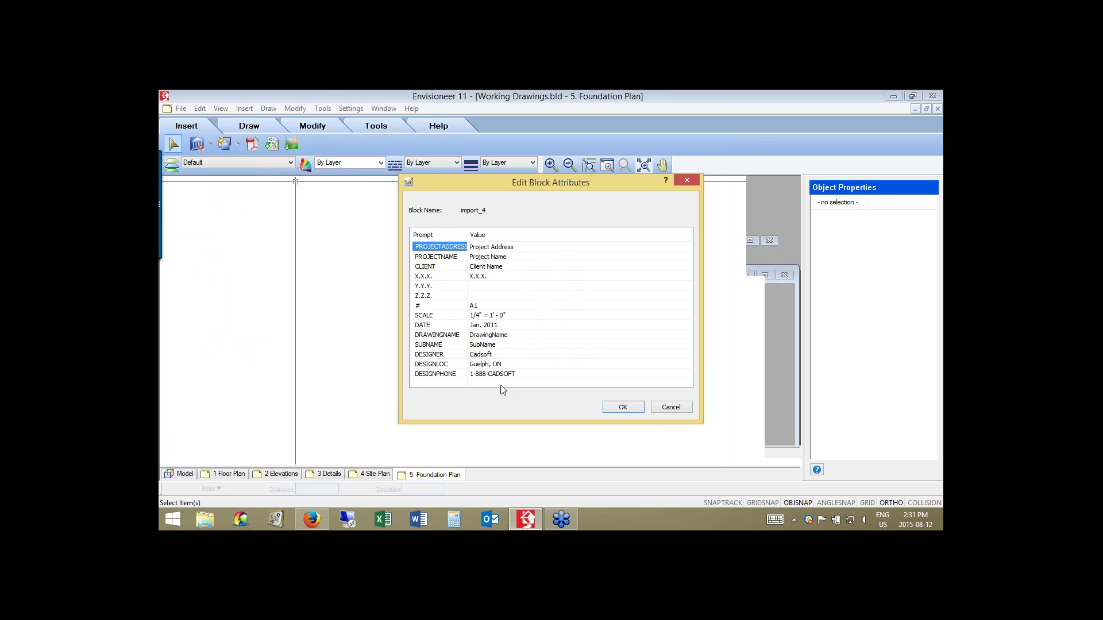
click(616, 406)
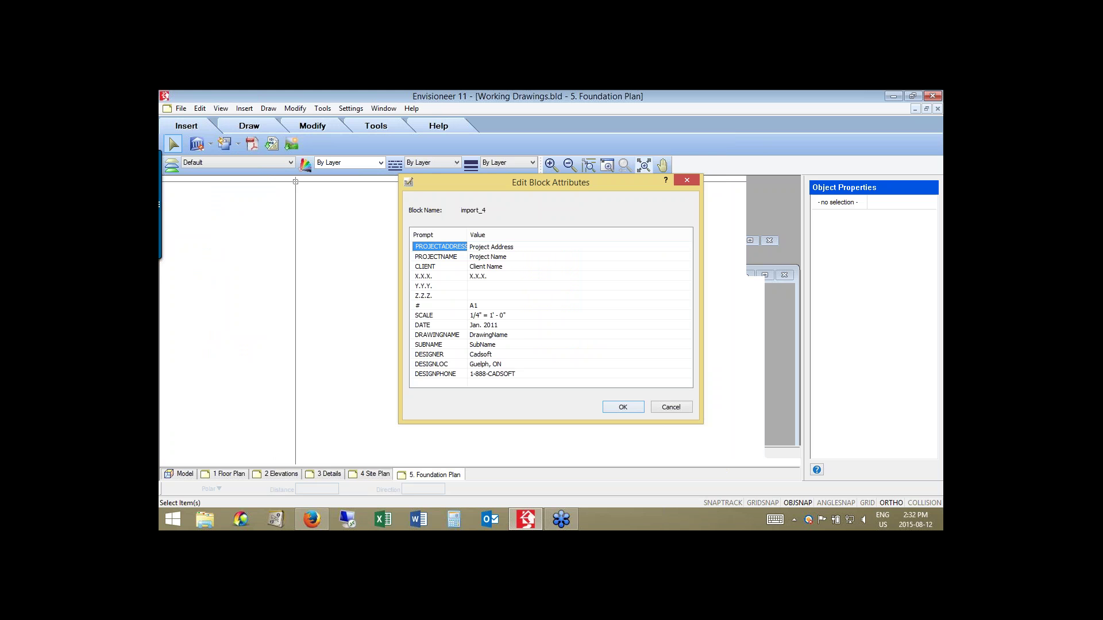
click(376, 376)
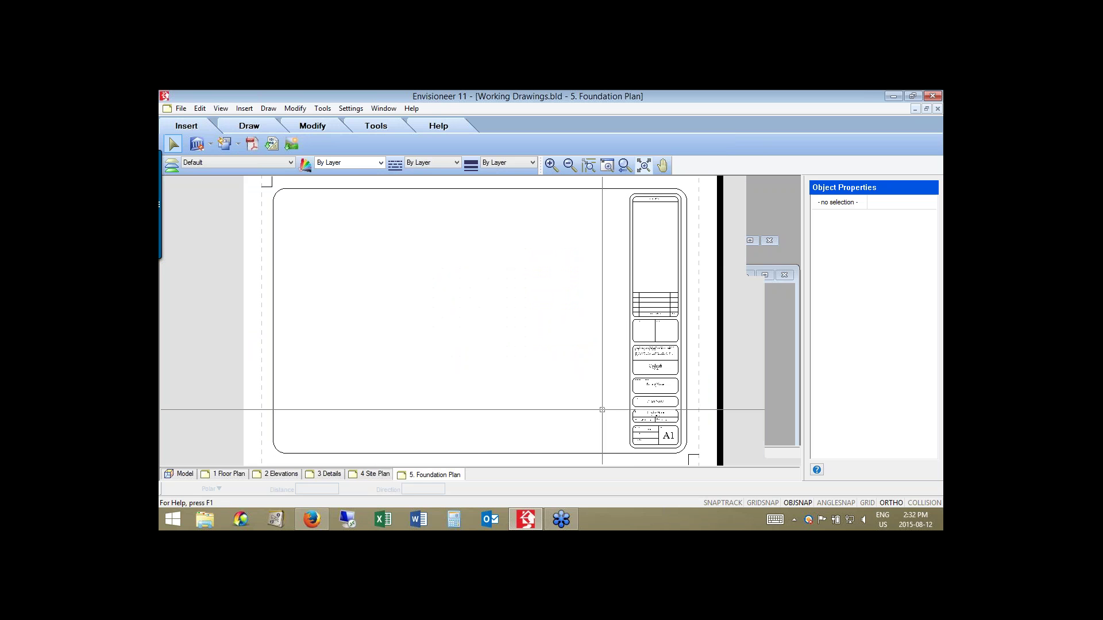
Copy the 5. Foundation Plan sheet with its title block and rename the copy 6. Elevations.
right_click(432, 480)
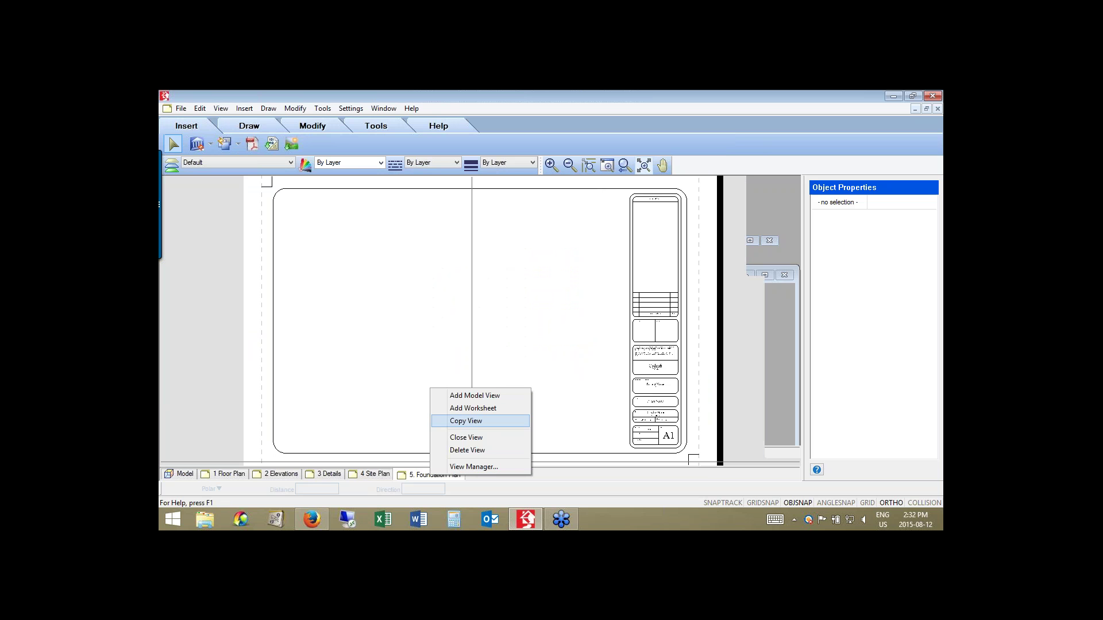
click(461, 421)
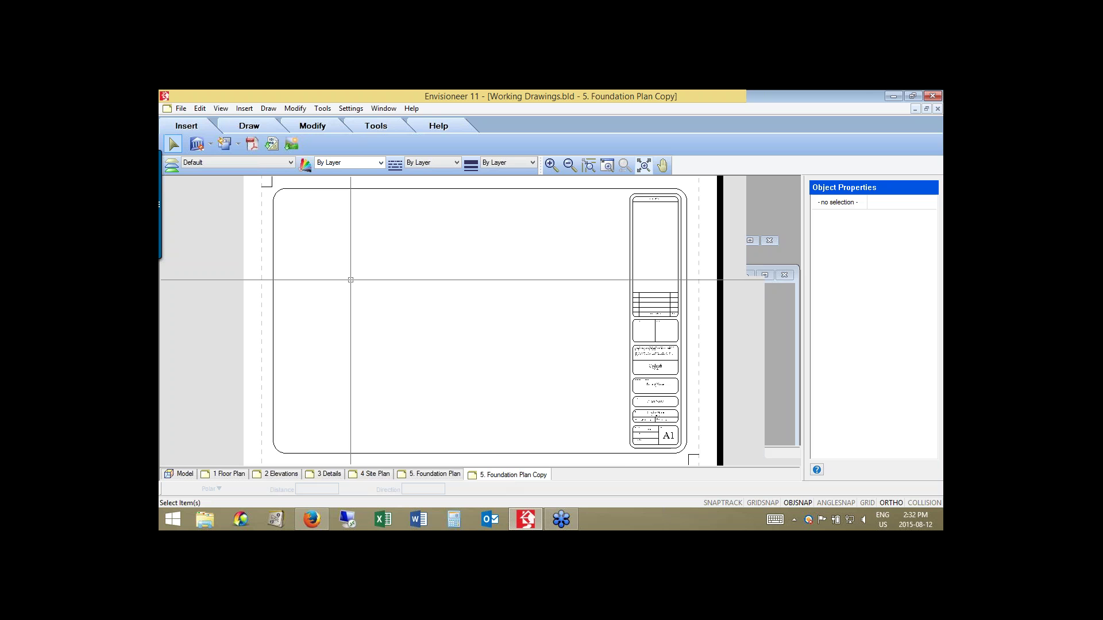
right_click(523, 480)
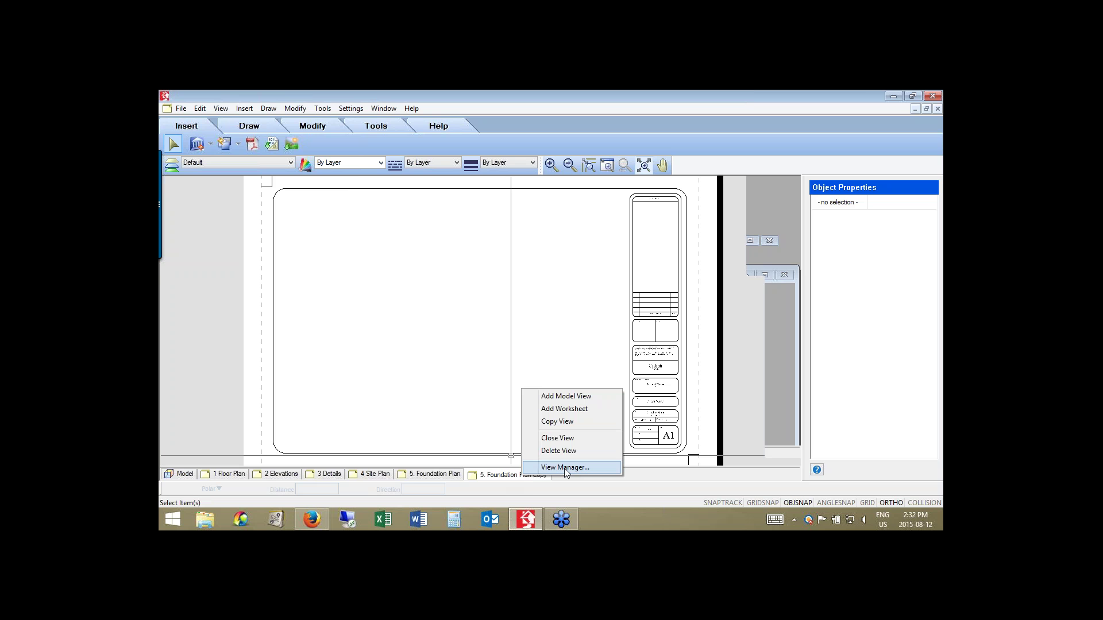
click(390, 279)
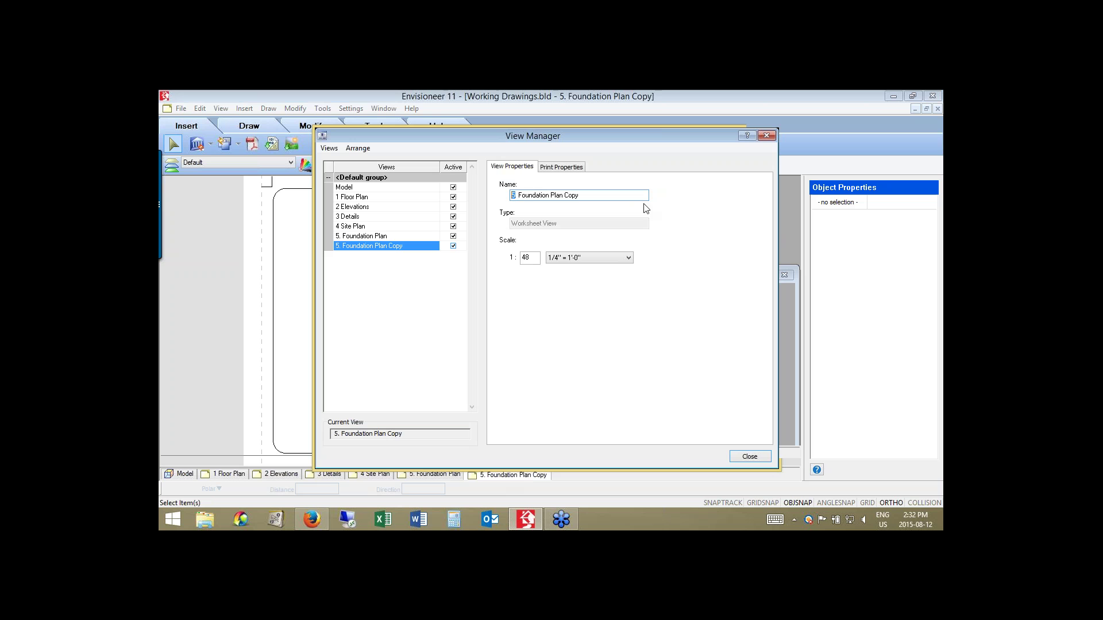
text(6)
click(519, 195)
key(shift+End)
key(Left)
text(Ele)
key(ctrl+Left)
key(shift+End)
text(Elea)
key(BackSpace)
text(vato)
key(BackSpace)
text(ions)
Review the View Manager's commands for adding, copying, deleting and activating views, and leave without changing anything.
right_click(513, 476)
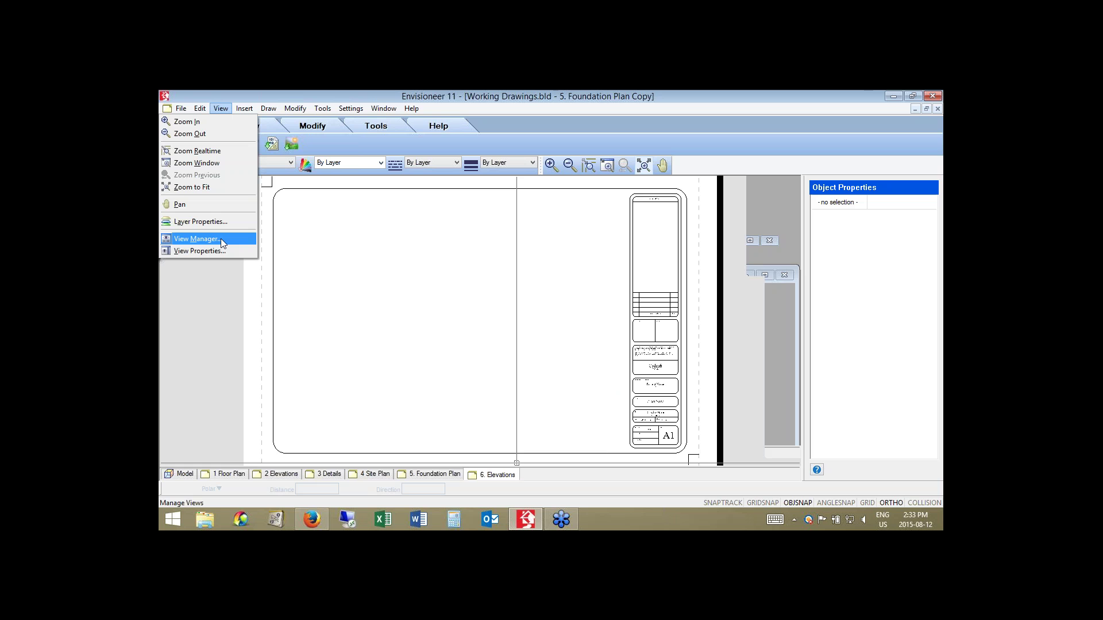
click(221, 239)
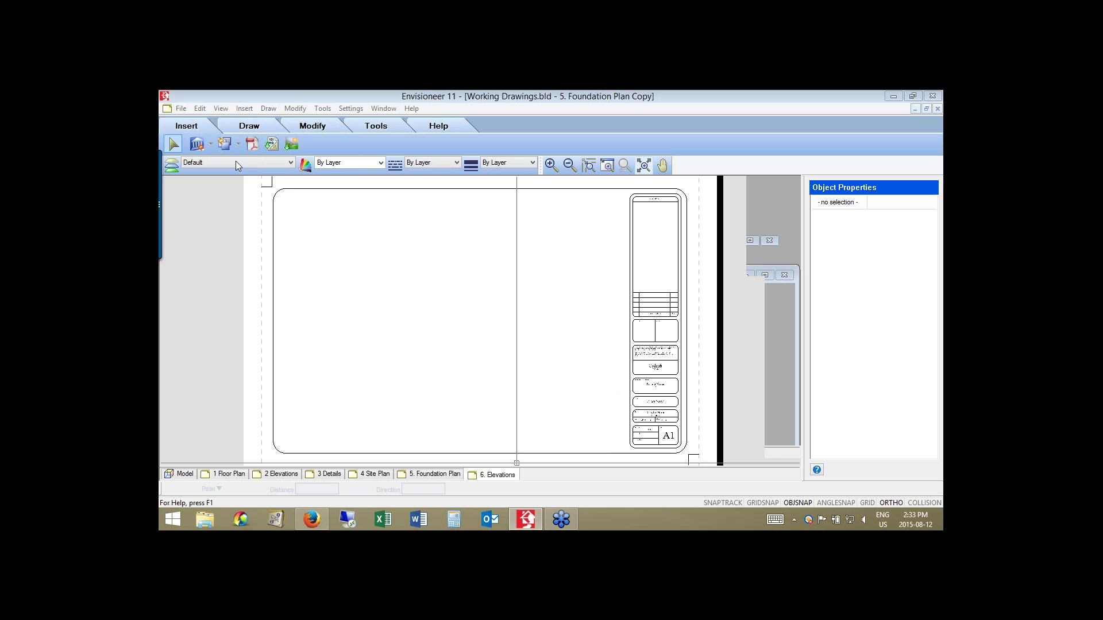
click(329, 147)
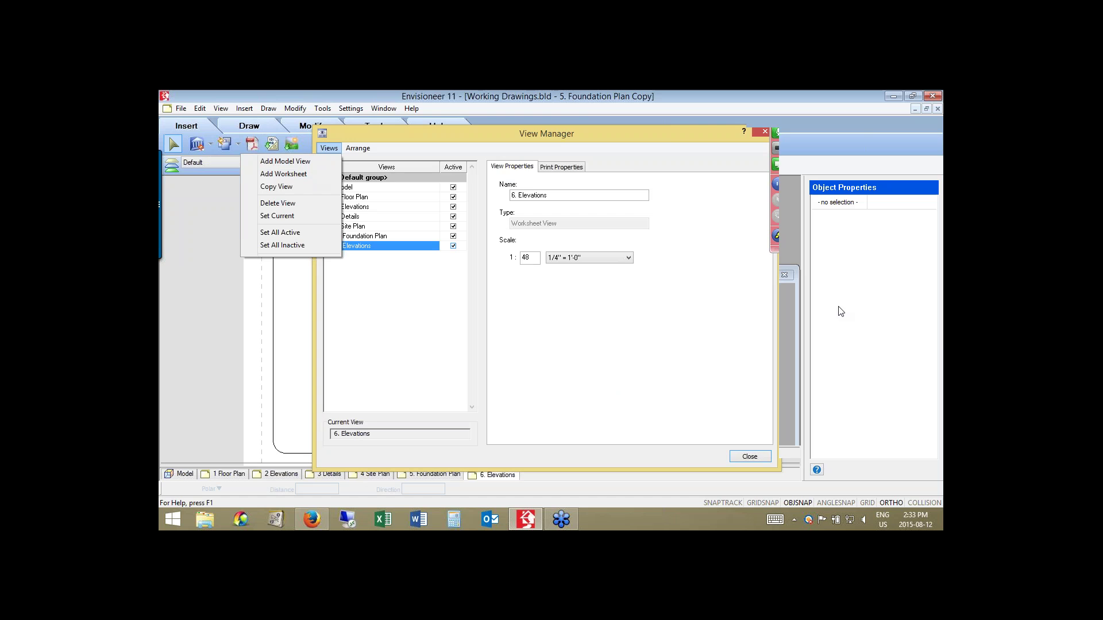
key(Escape)
key(Escape)
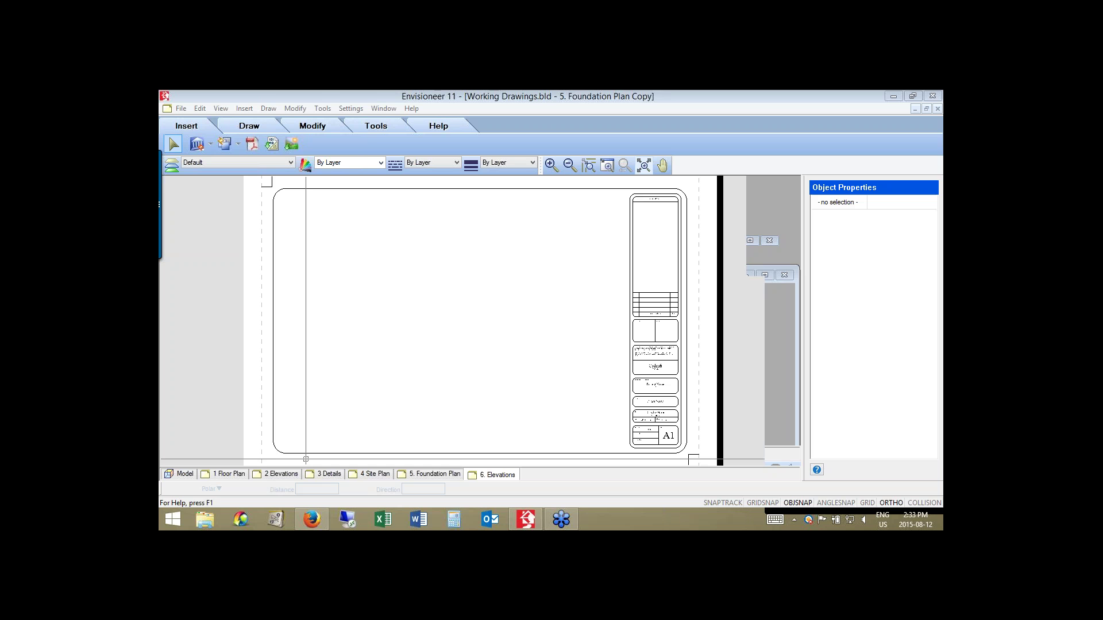
Return to the model and toggle the Core (Exterior) and Core (Center) end conditions in the exterior auto dimension settings.
click(349, 109)
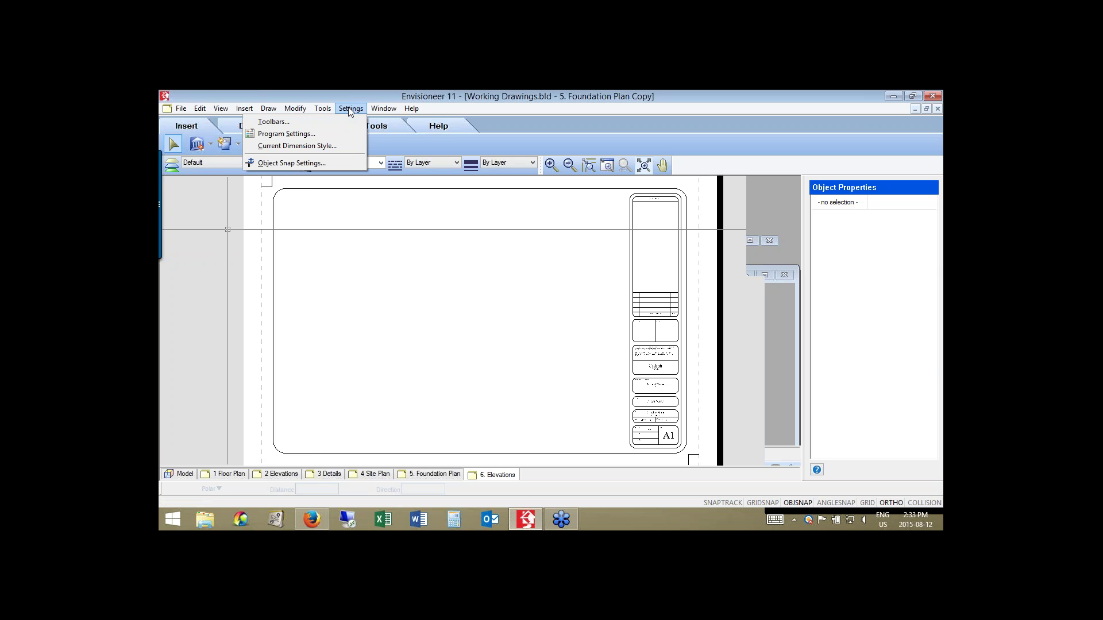
click(185, 475)
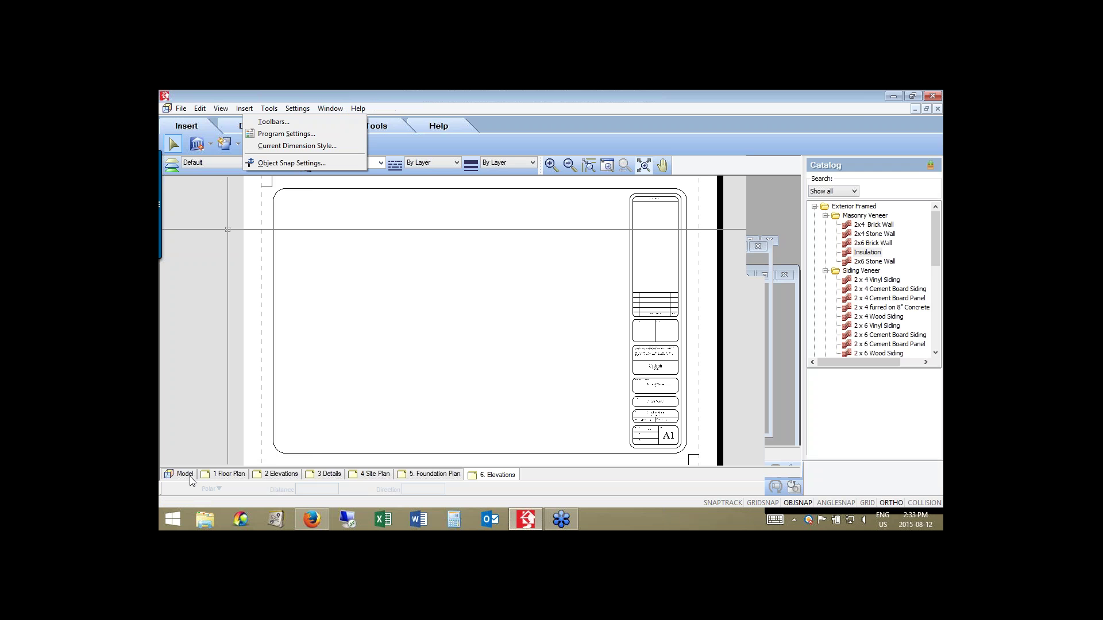
click(306, 111)
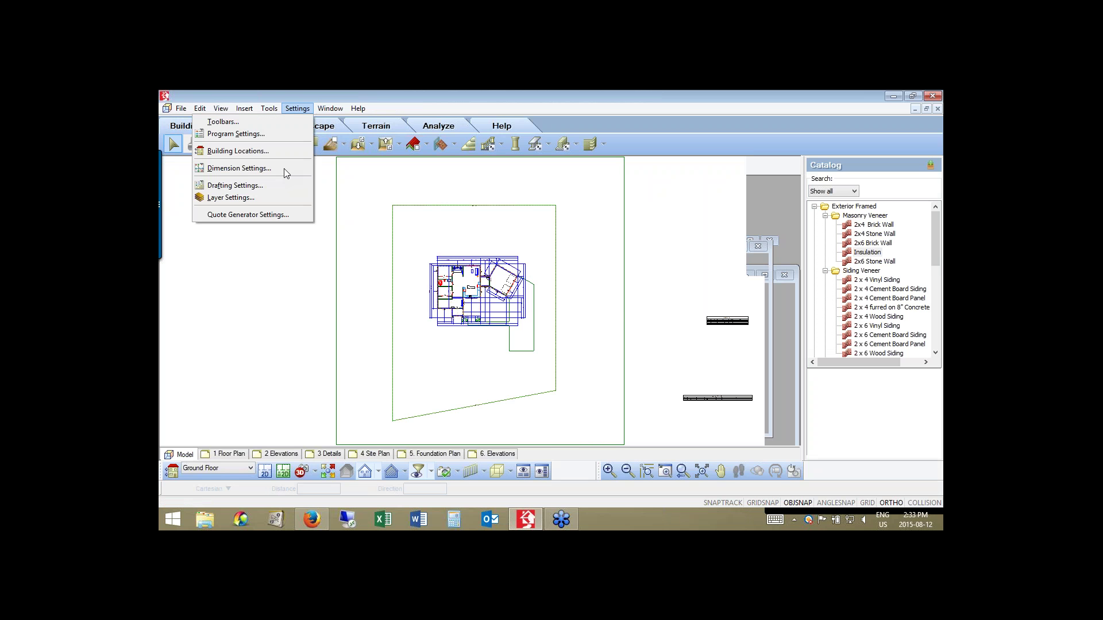
click(692, 130)
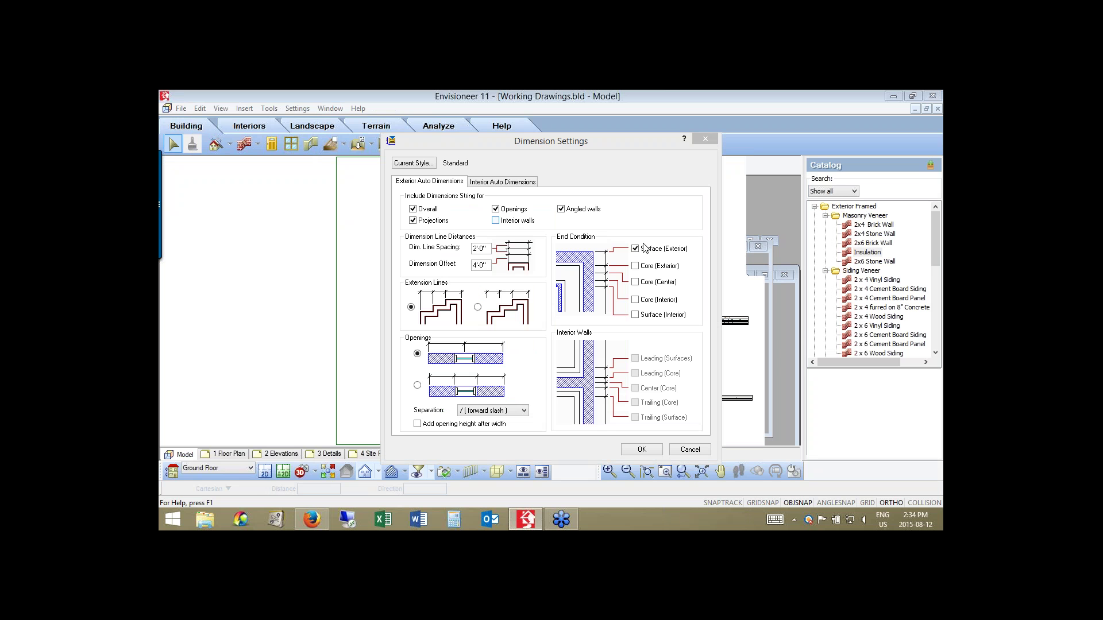
click(575, 270)
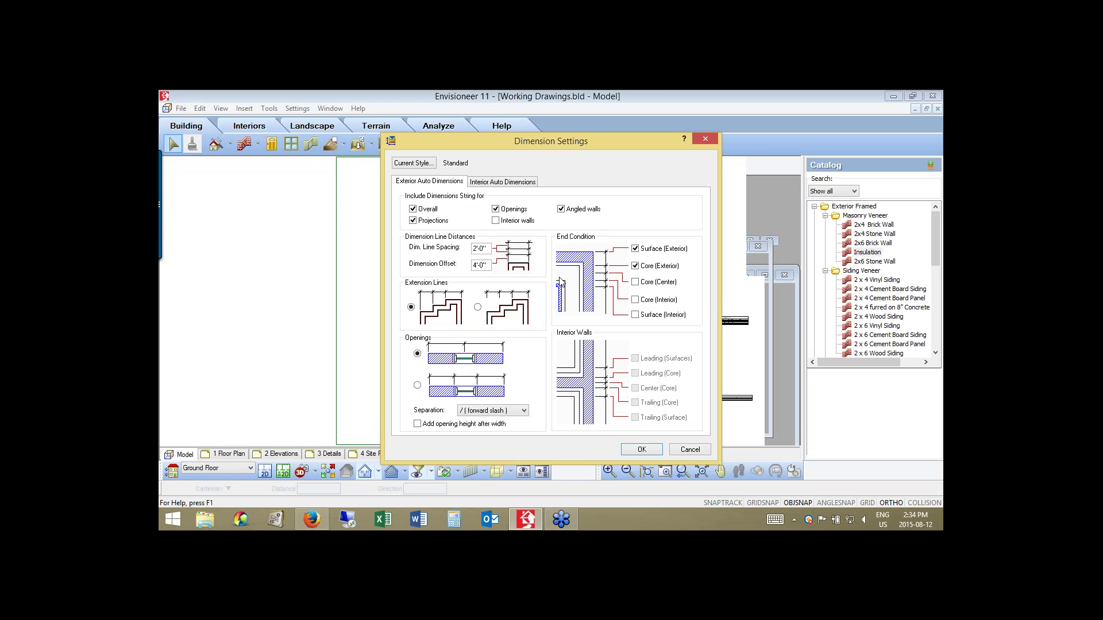
click(635, 281)
click(635, 266)
click(642, 450)
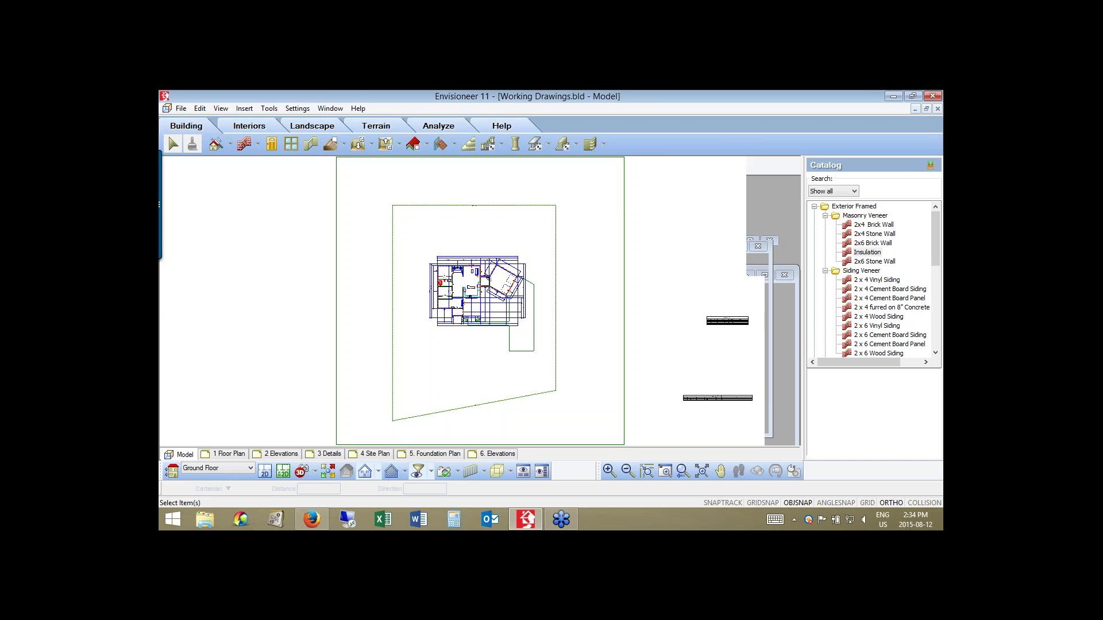
Examine the exterior and interior auto dimension settings, including the wall edge options and Ignore Wall Dimensions, and leave them unchanged.
scroll(405, 374, up, 5)
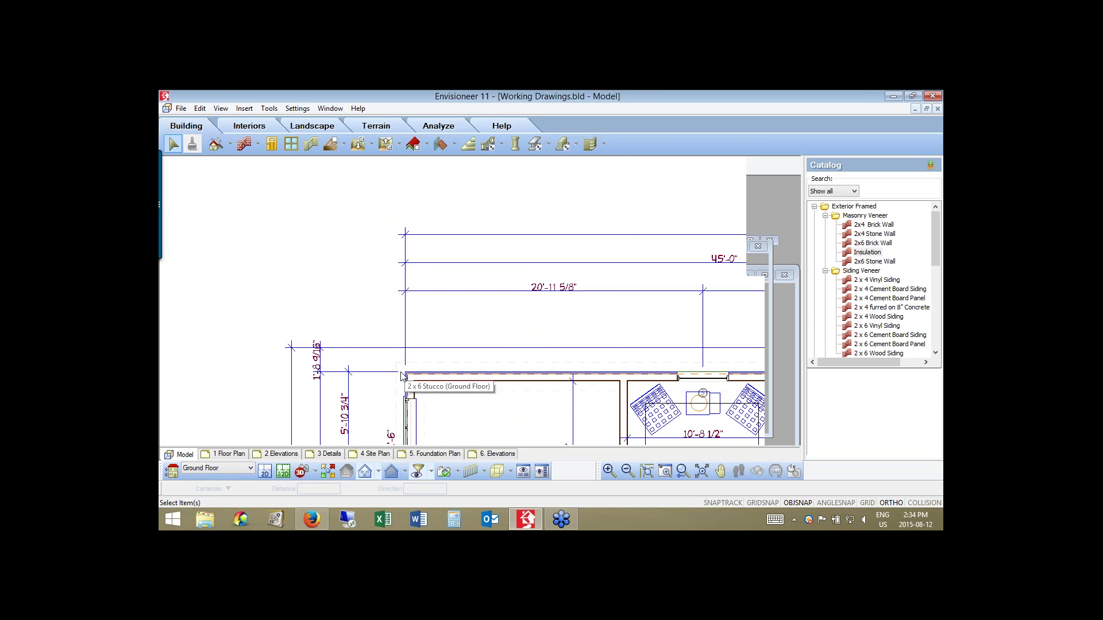
click(298, 110)
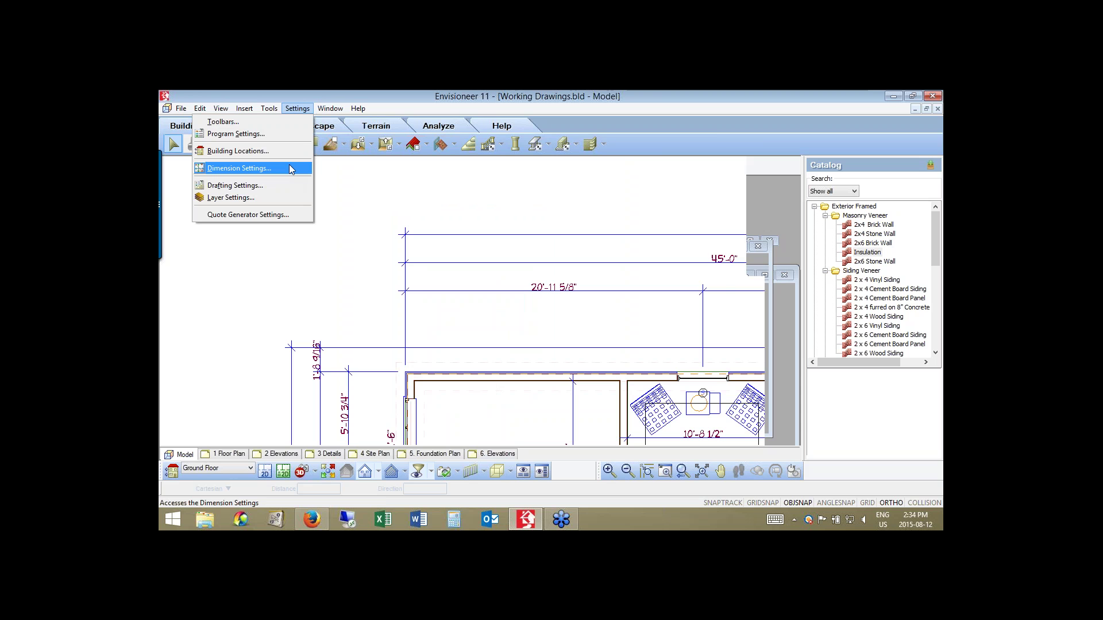
click(290, 168)
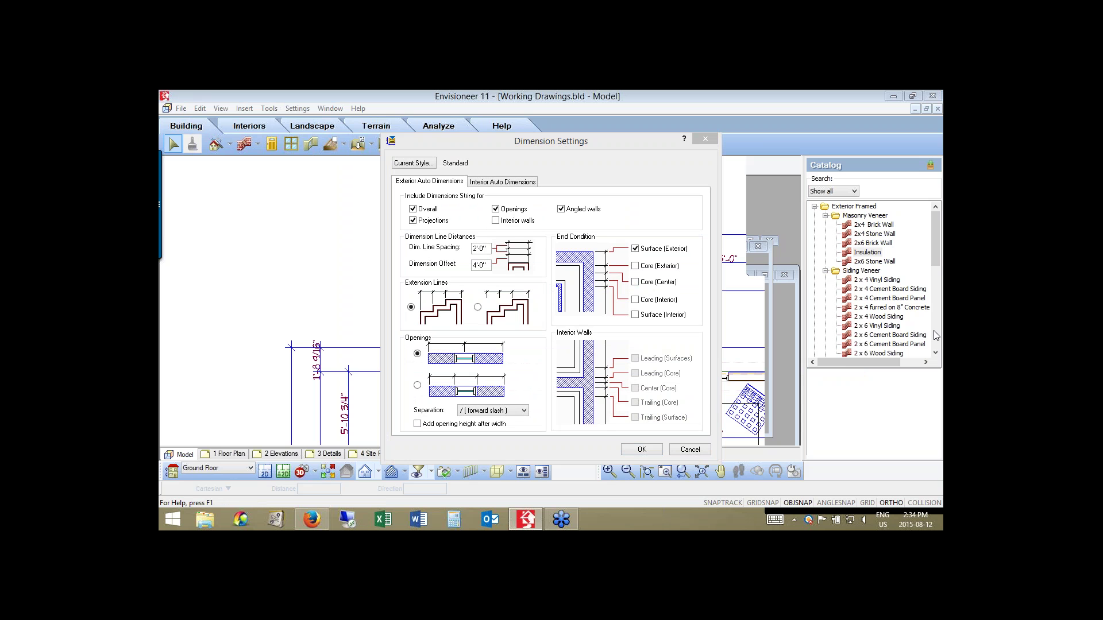
click(502, 181)
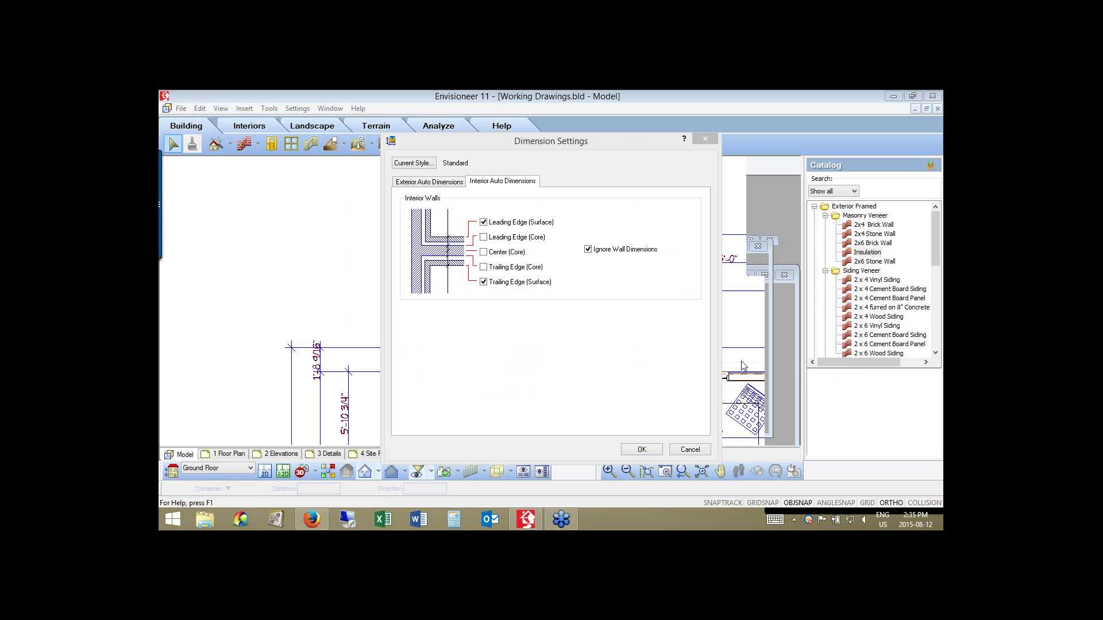
click(698, 454)
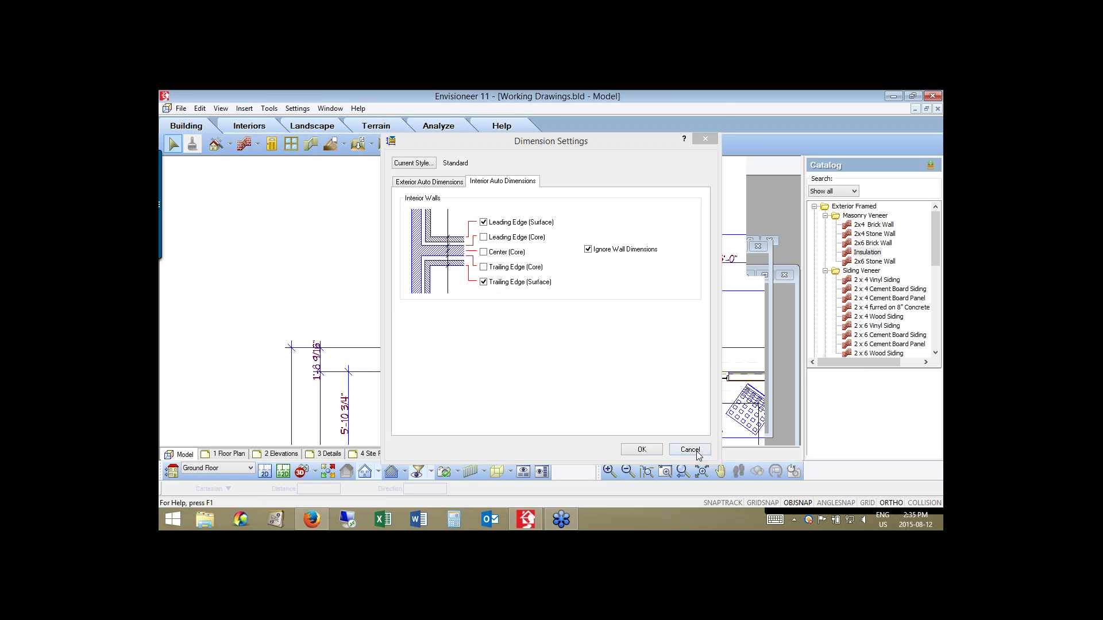
click(690, 449)
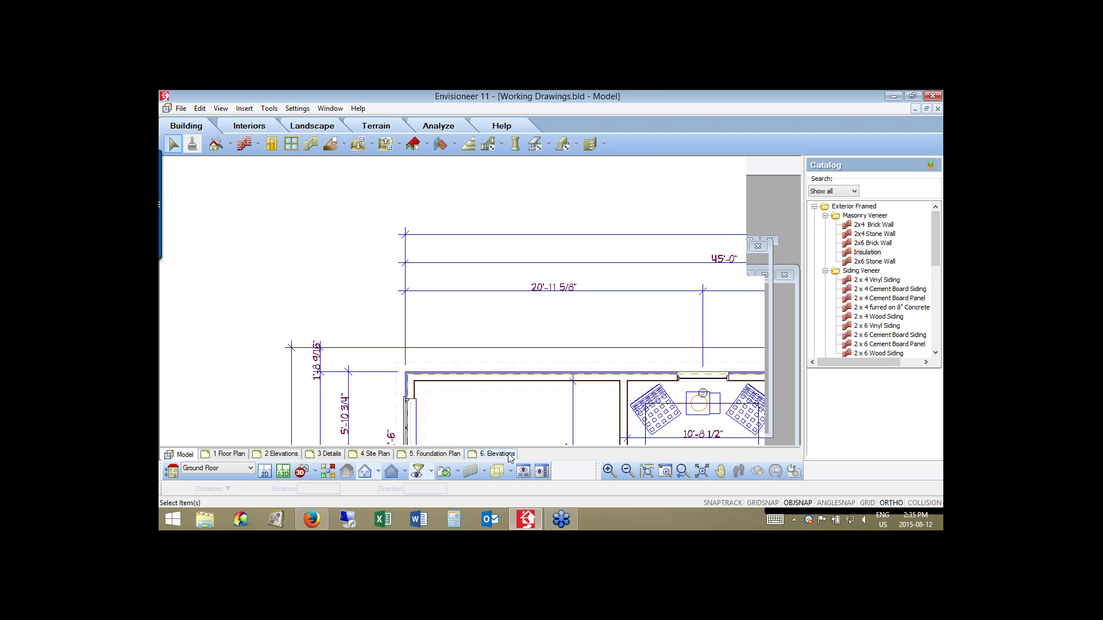
Add a new worksheet after 6. Elevations and start defining a SmartView of Section1 on it.
right_click(509, 458)
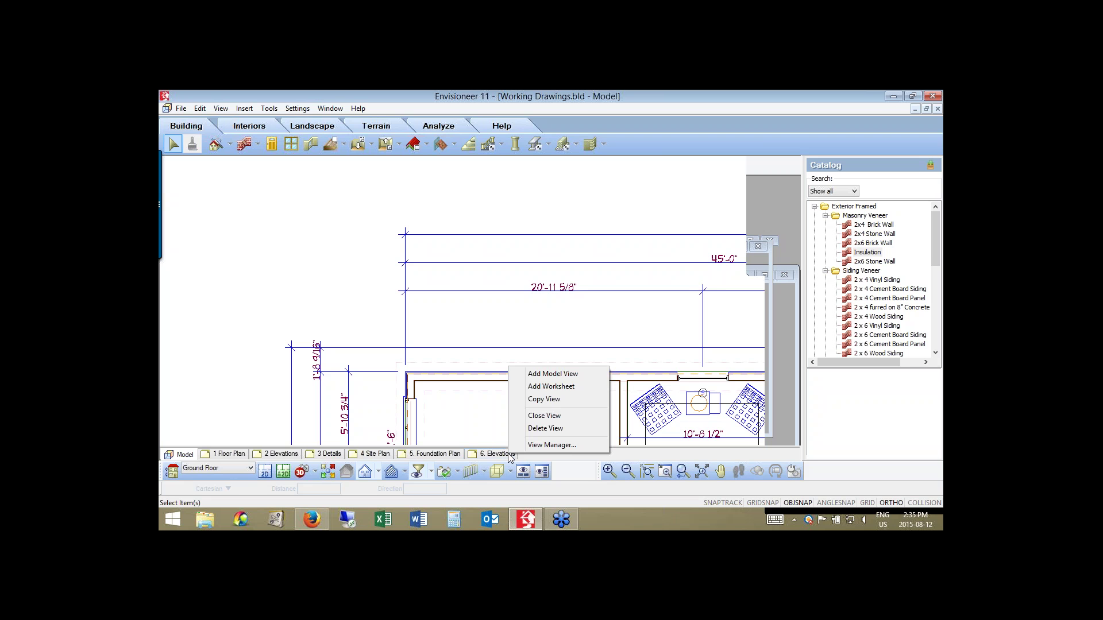
click(555, 387)
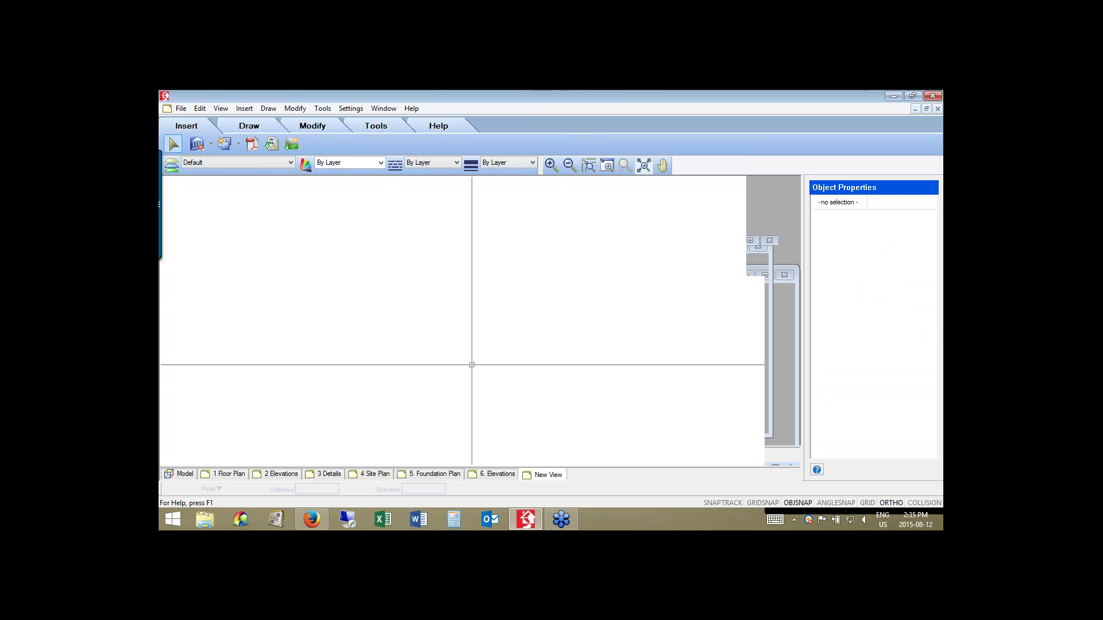
click(210, 144)
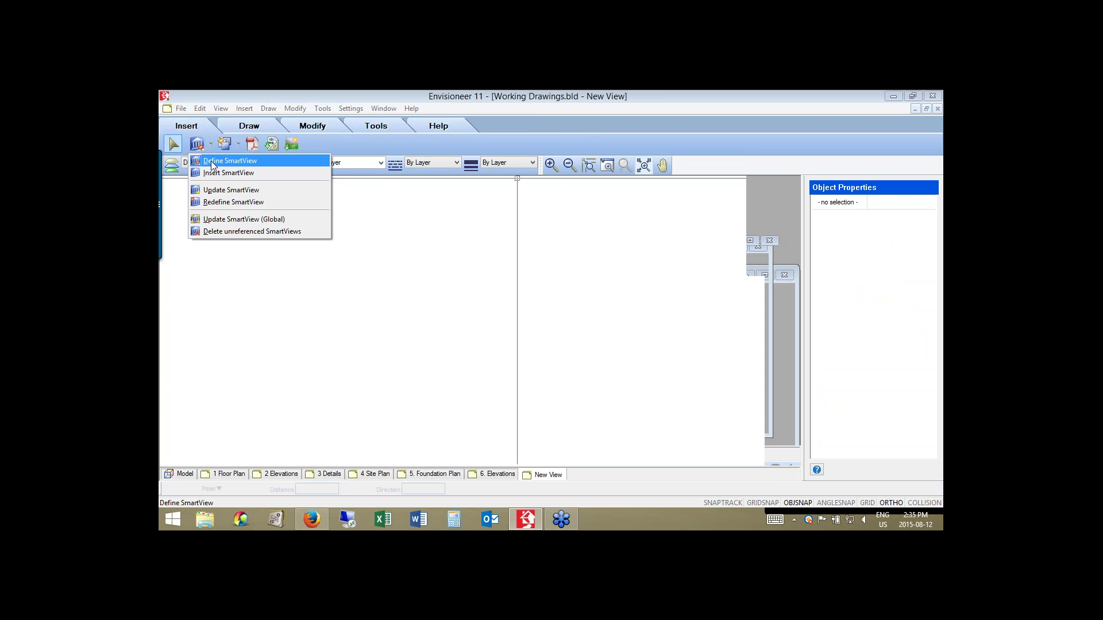
click(212, 162)
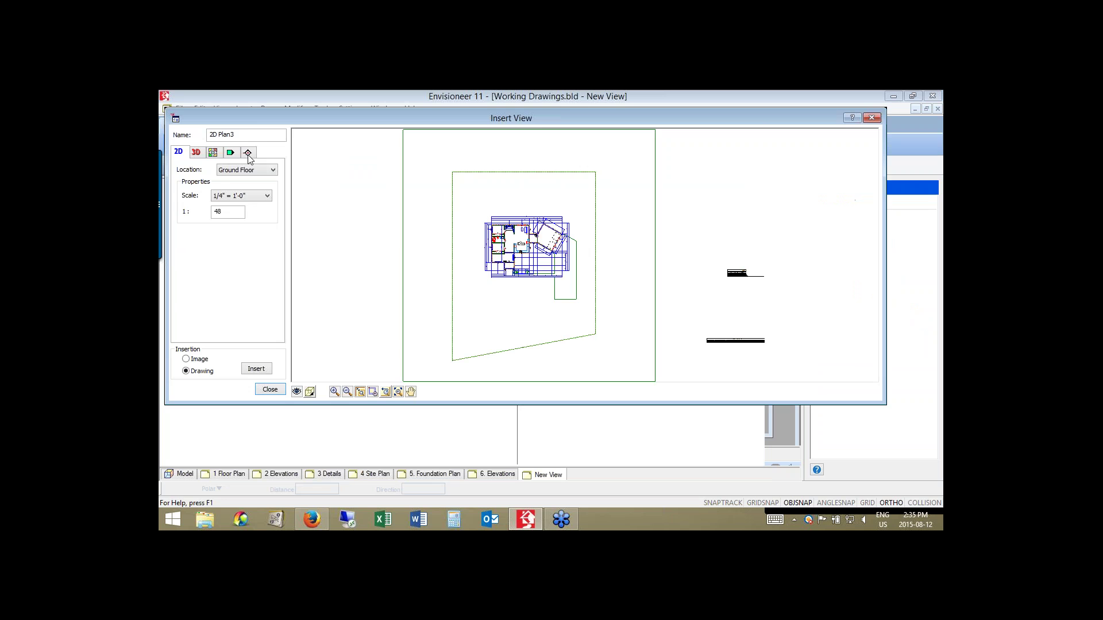
click(248, 152)
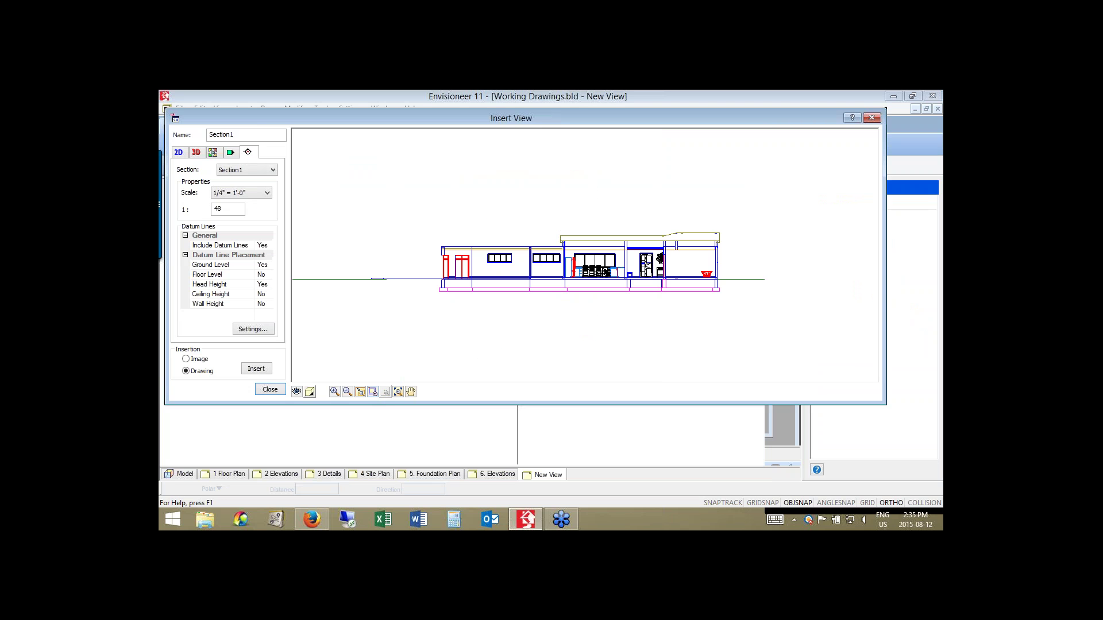
Frame the Section1 SmartView on the end footing, set its scale to 1/2" = 1'-0" with patterned display, and insert it as a drawing.
scroll(575, 290, up, 5)
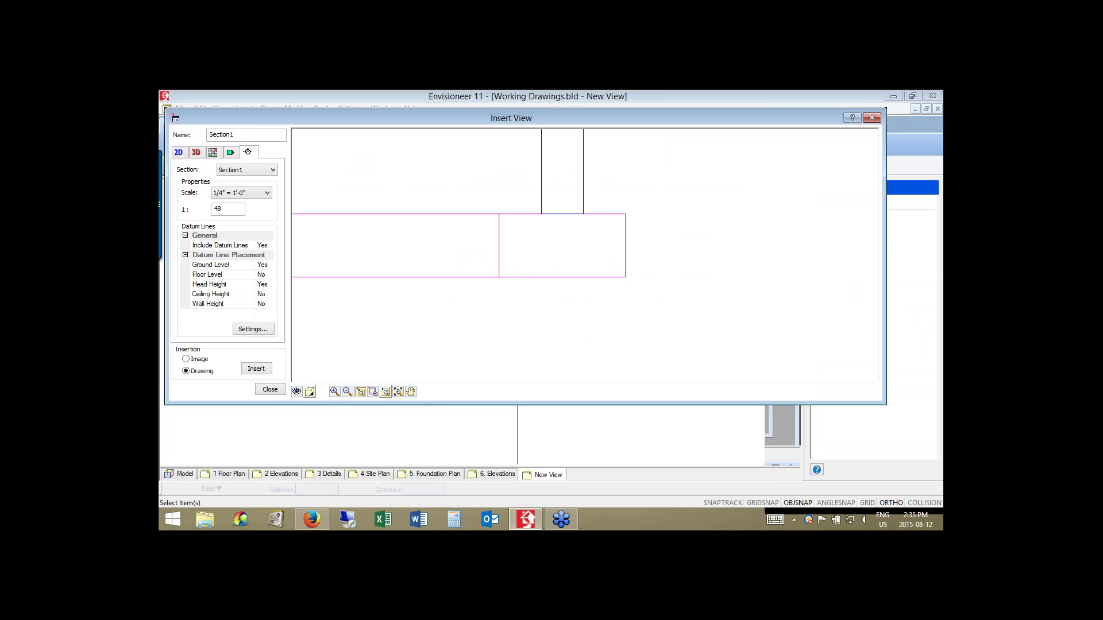
mouse_move(639, 317)
middle_down()
mouse_move(537, 315)
mouse_move(495, 384)
middle_up()
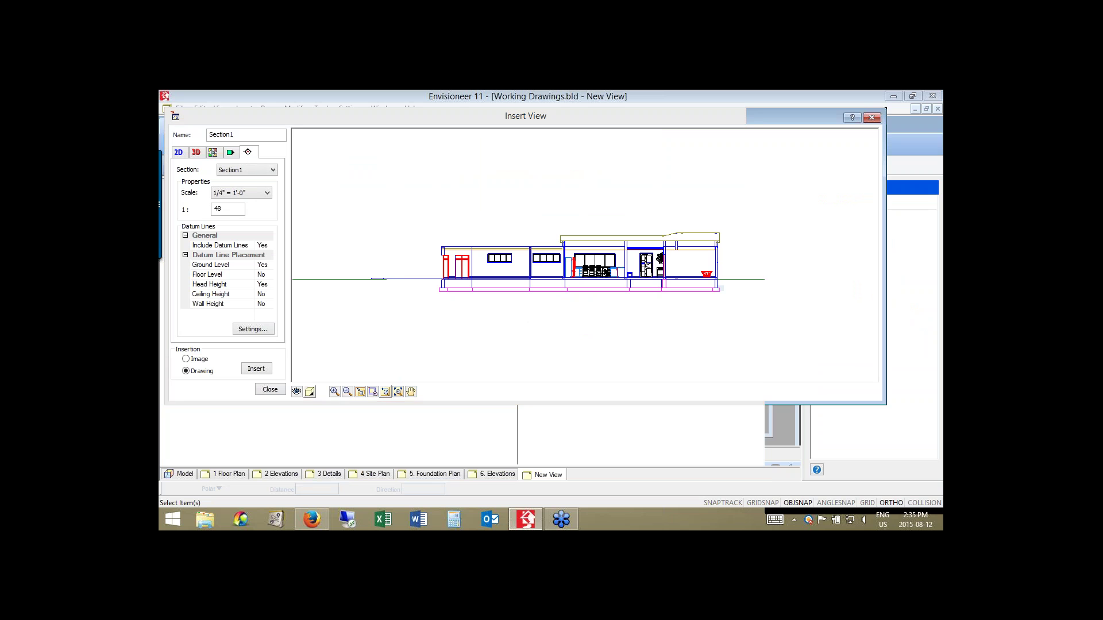
click(411, 393)
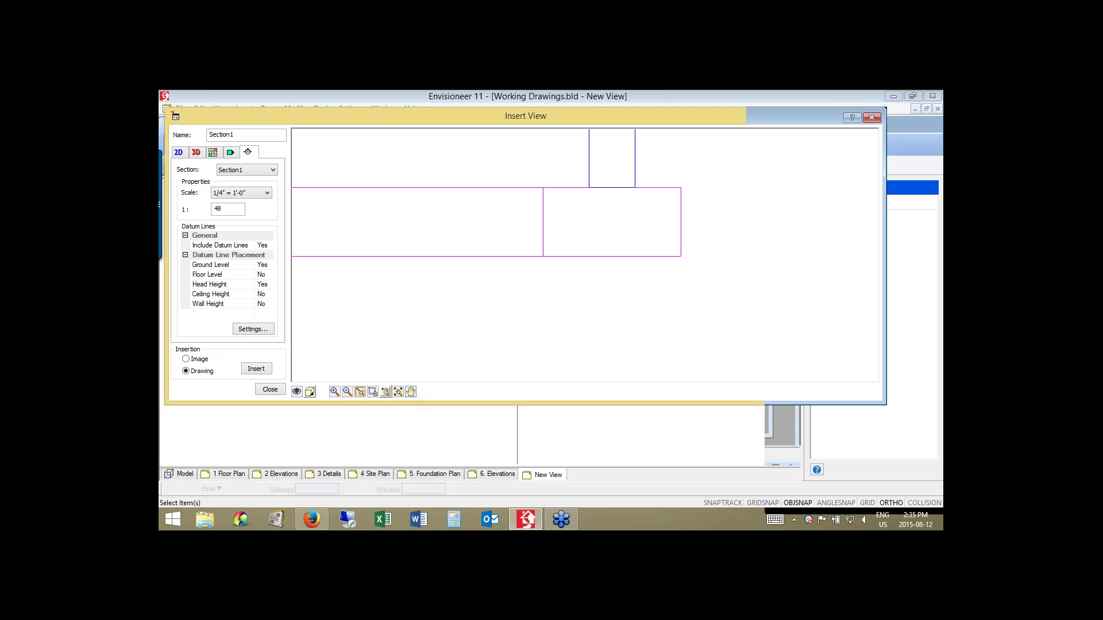
drag(576, 332, 392, 330)
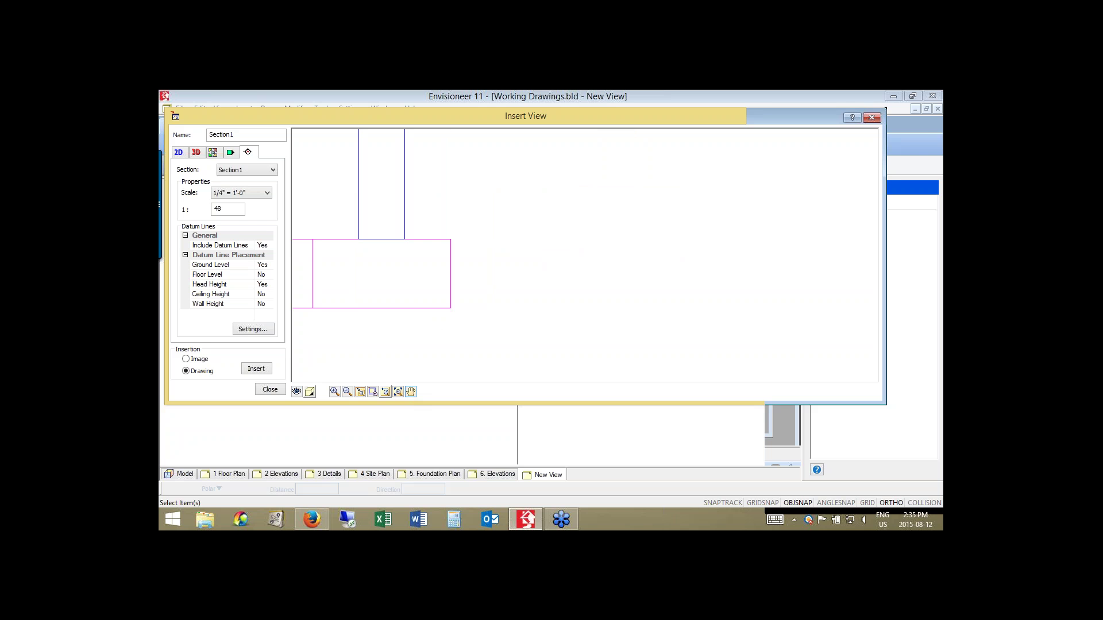
click(246, 193)
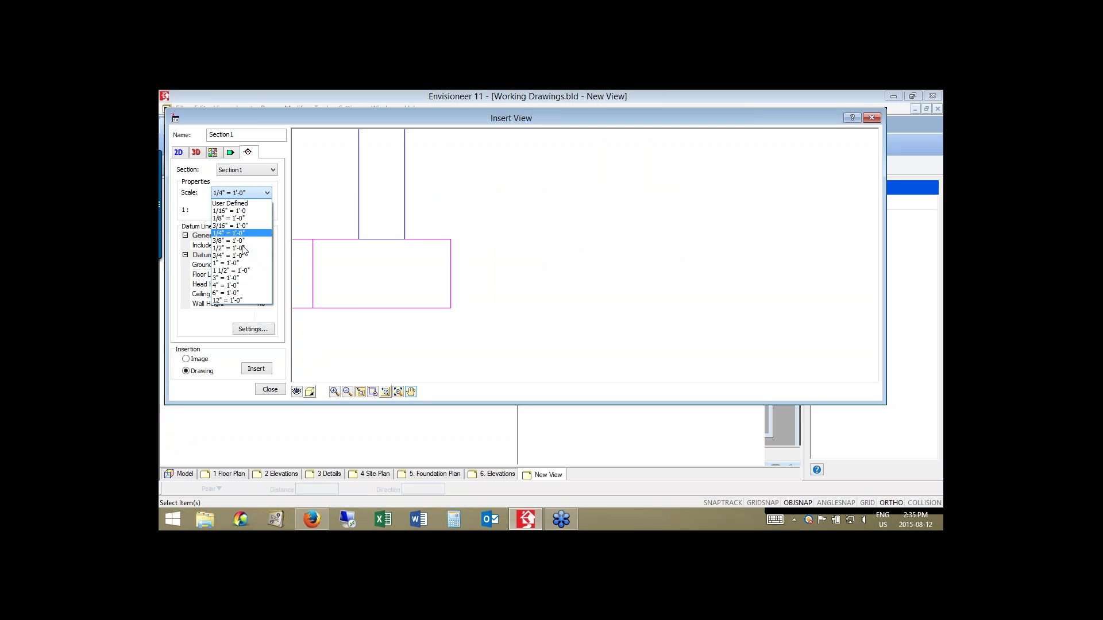
click(236, 248)
click(309, 391)
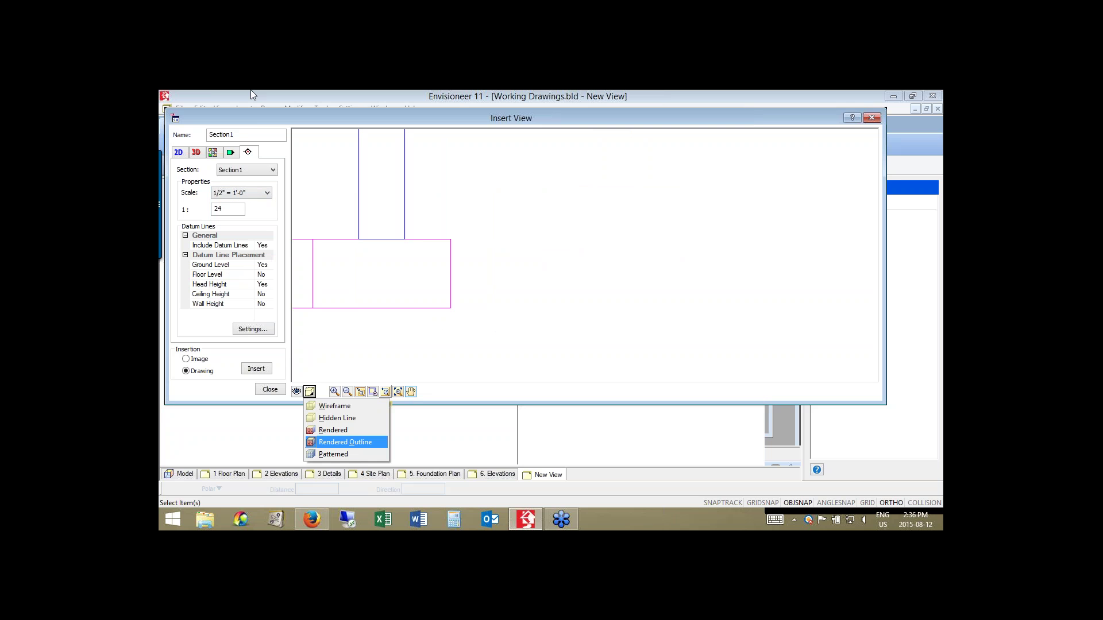
click(346, 442)
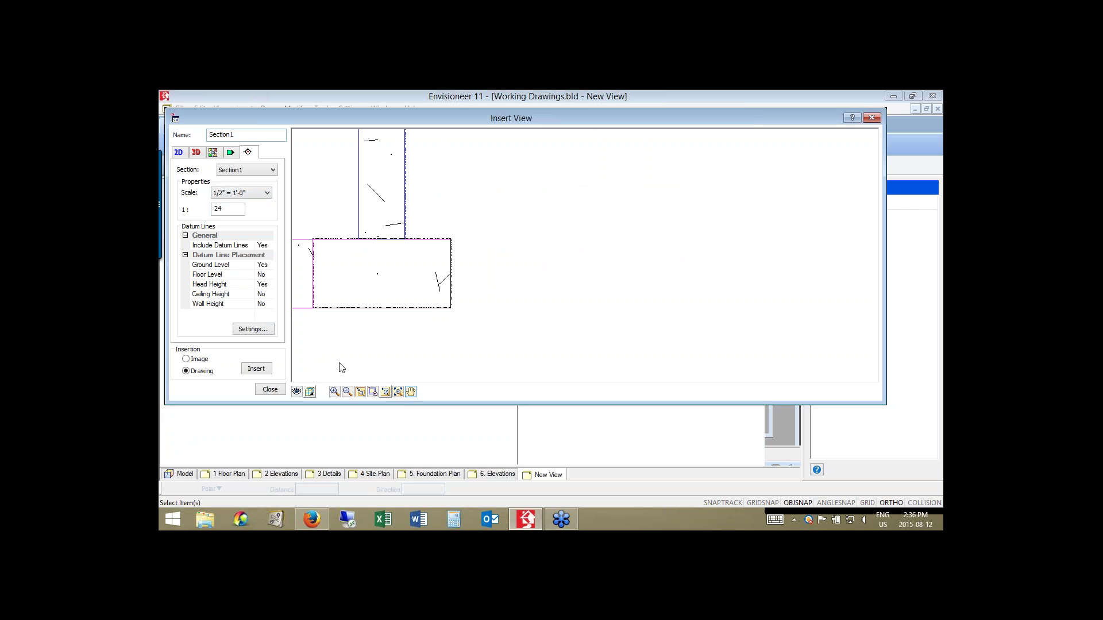
click(256, 370)
click(392, 299)
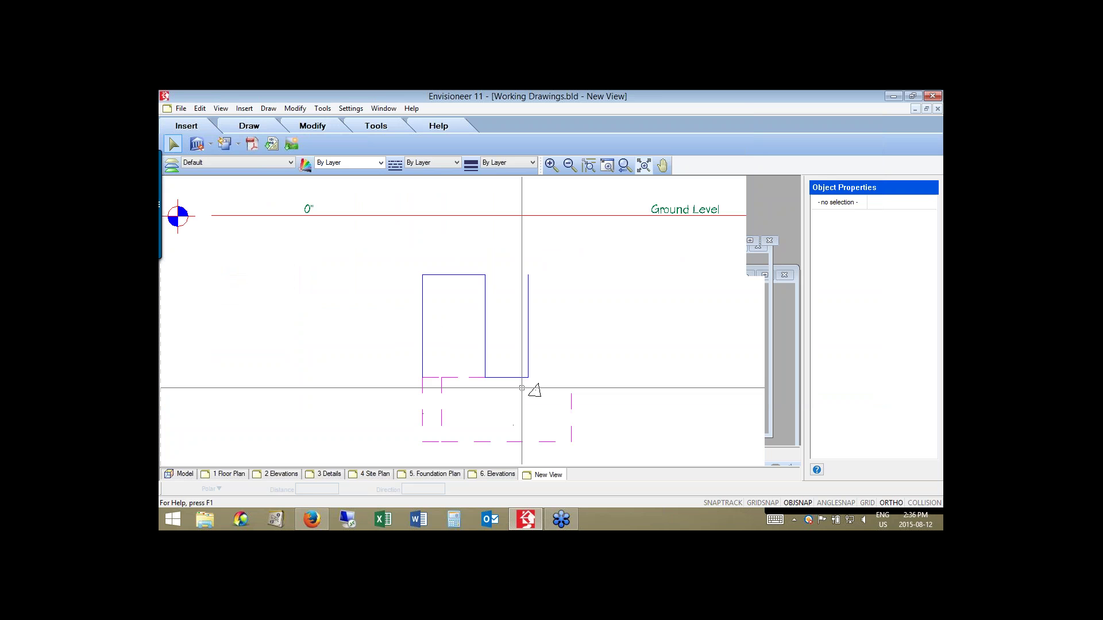
Edit the footing SmartView's block definition to remove the Ground Level datum line with its labels and markers.
click(453, 216)
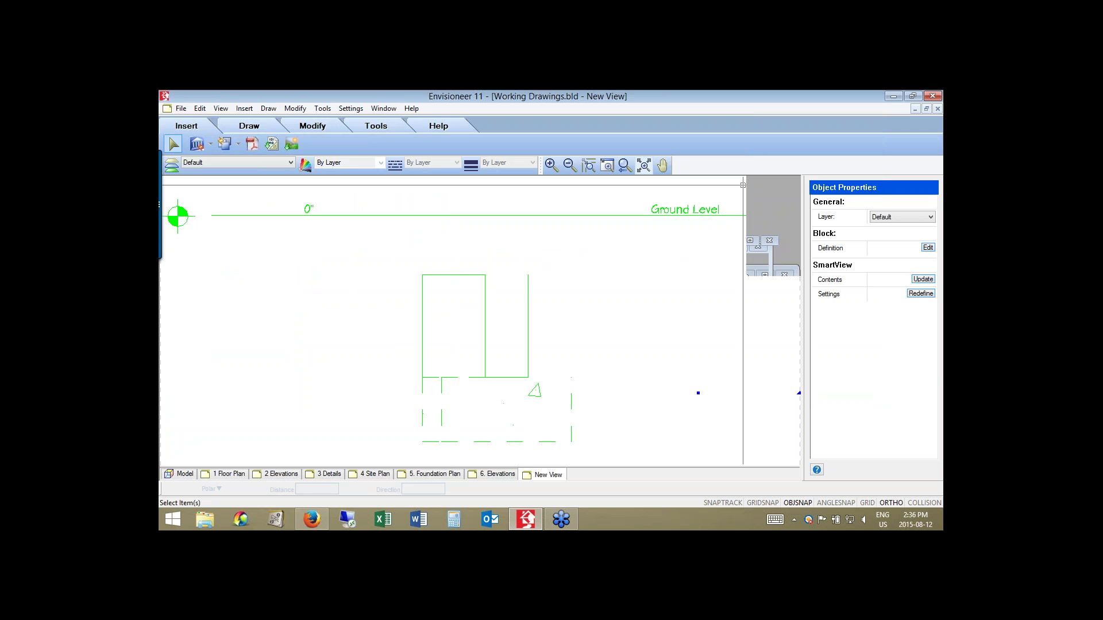
click(927, 248)
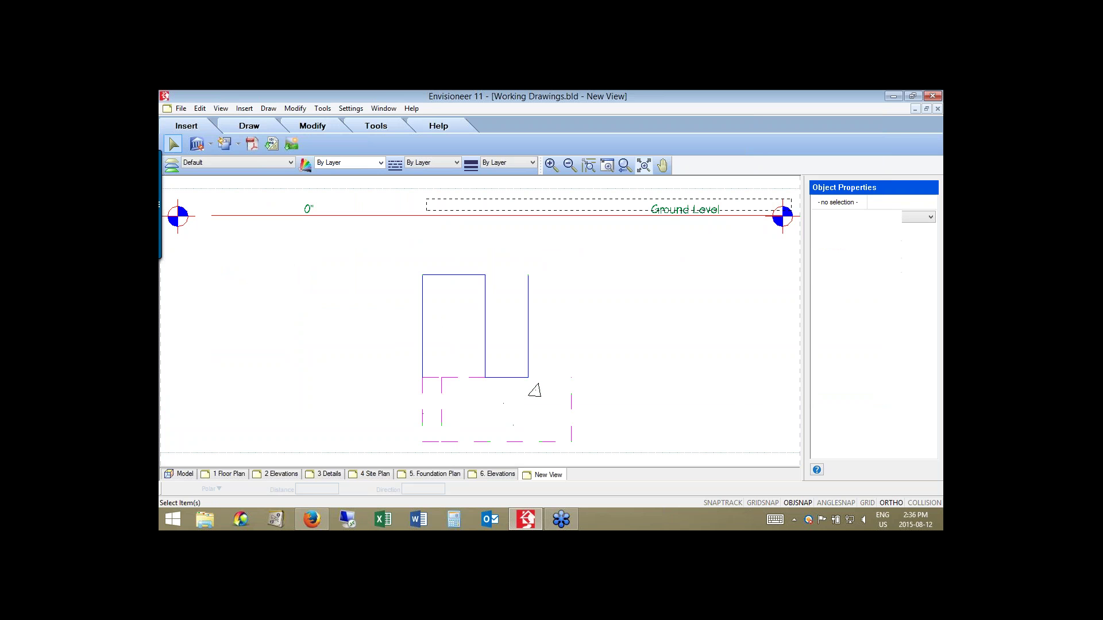
click(174, 231)
key(Escape)
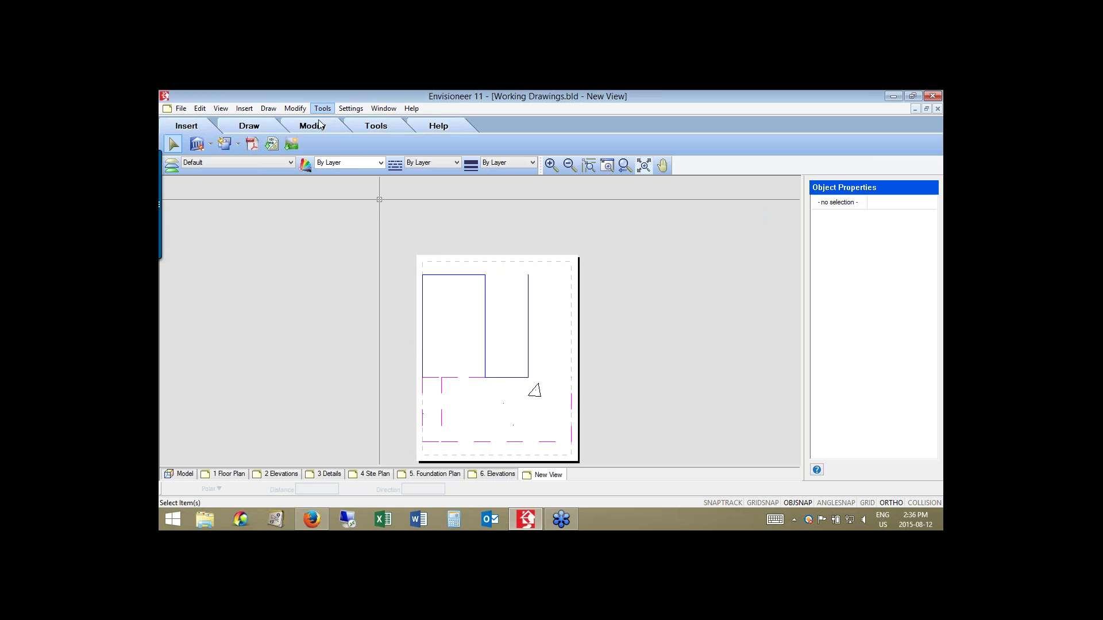
Label the concrete wall above the footing using a Description with Leader, placing the text beside the detail.
key(Down)
key(Right)
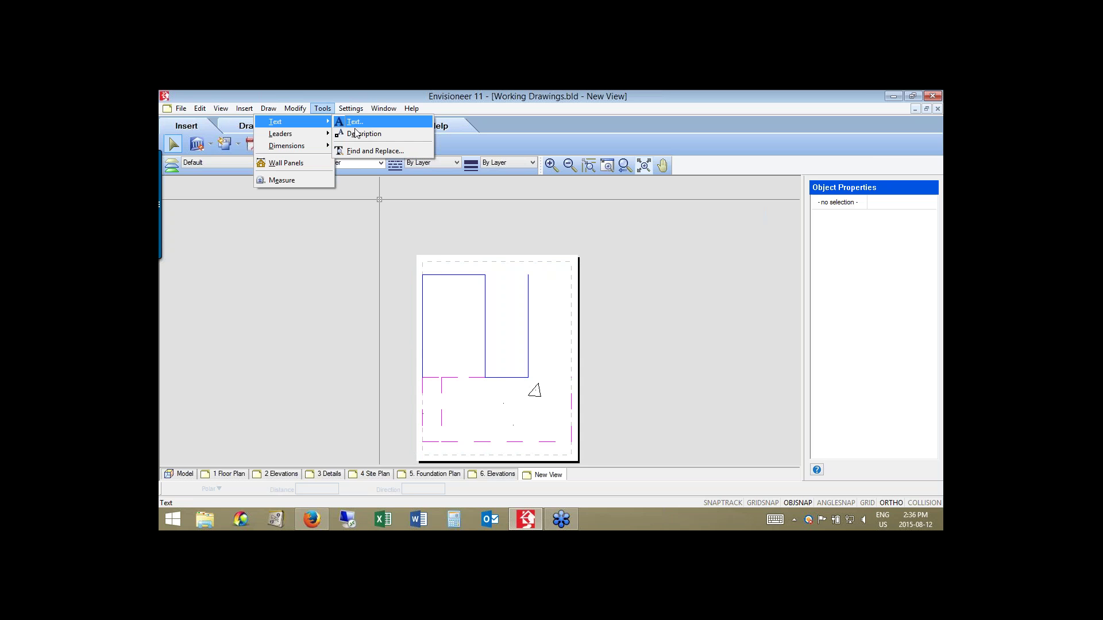
key(Down)
mouse_move(317, 135)
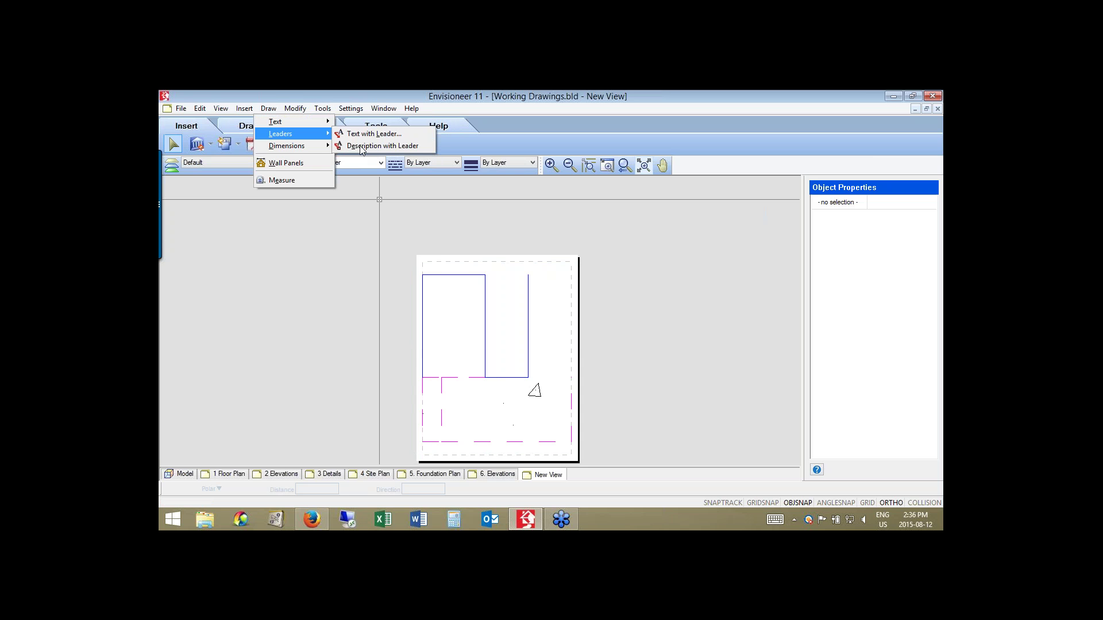
click(362, 147)
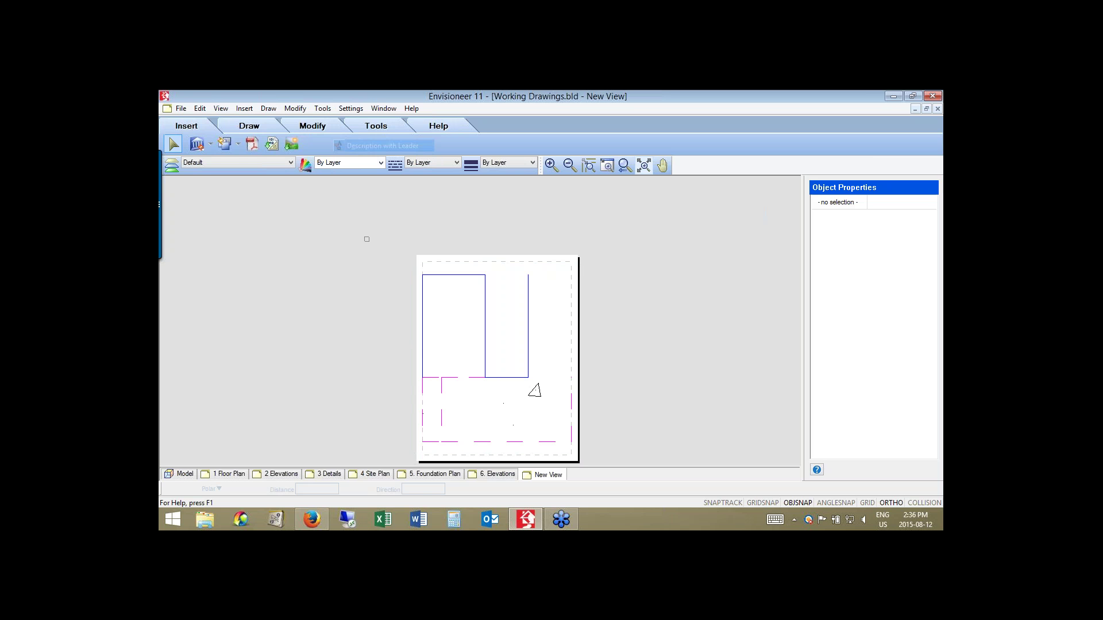
click(484, 340)
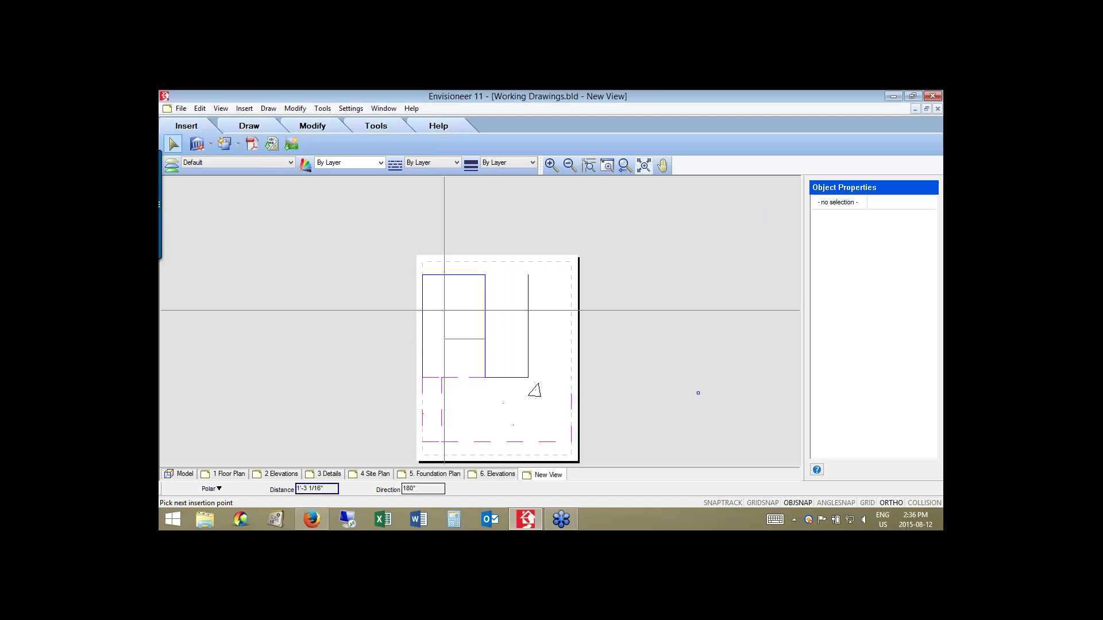
click(369, 289)
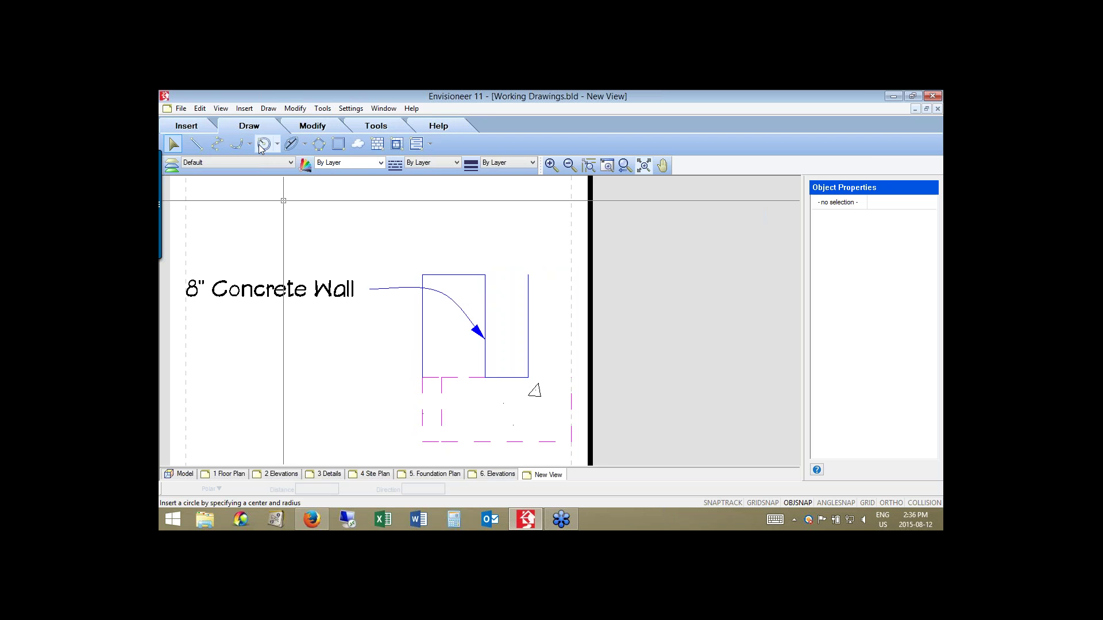
Draw a circle with a radius of about 6 7/8" just outside the footing's outer end.
click(263, 145)
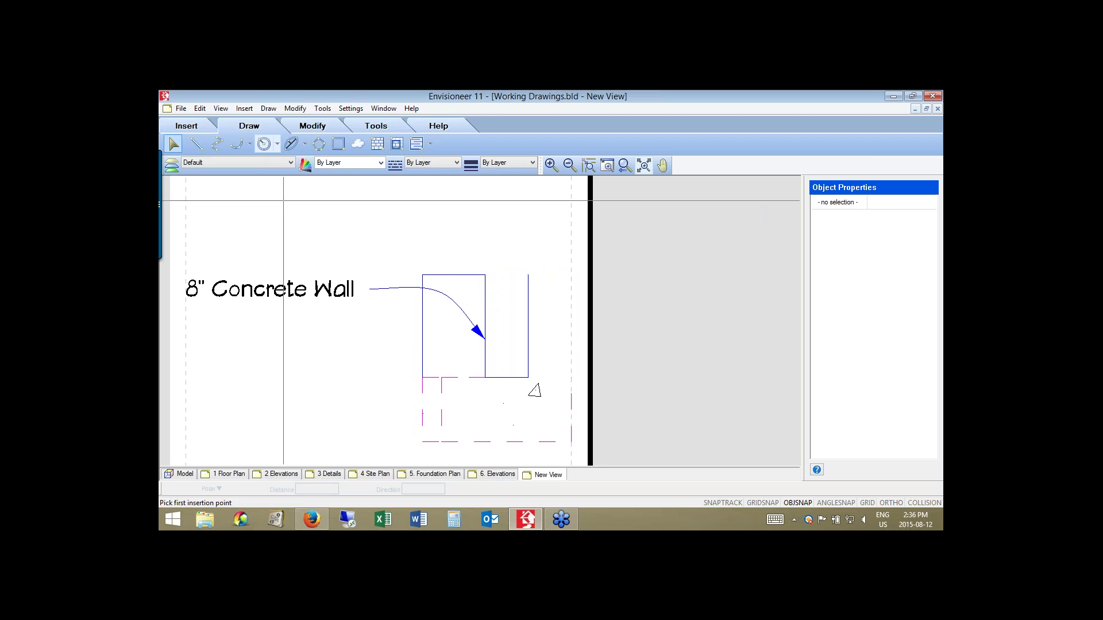
click(598, 422)
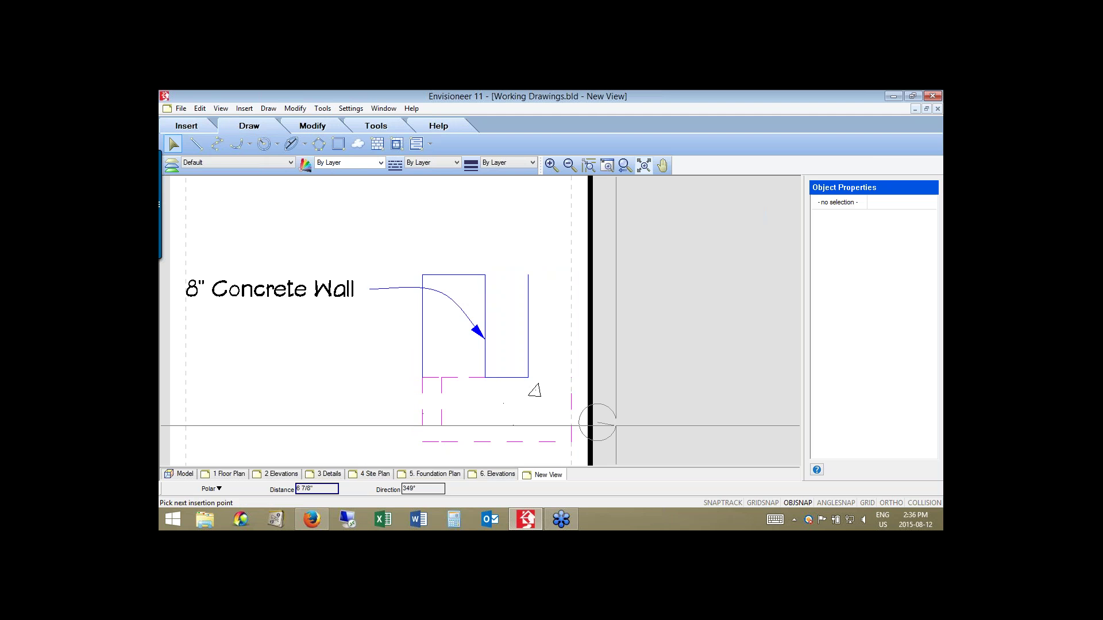
click(614, 425)
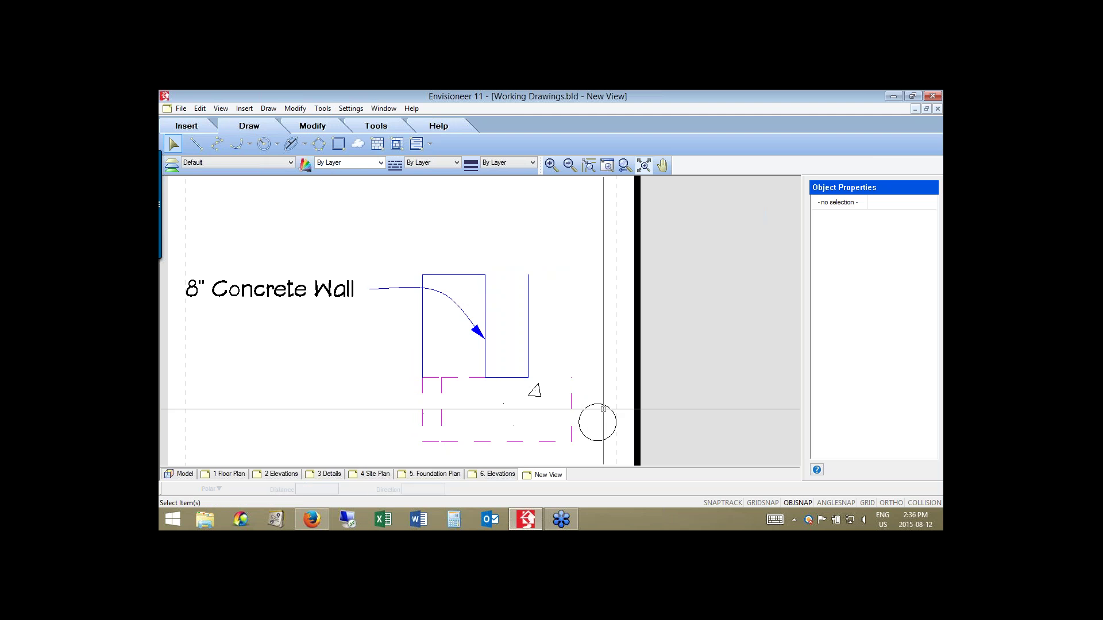
right_click(601, 398)
click(582, 352)
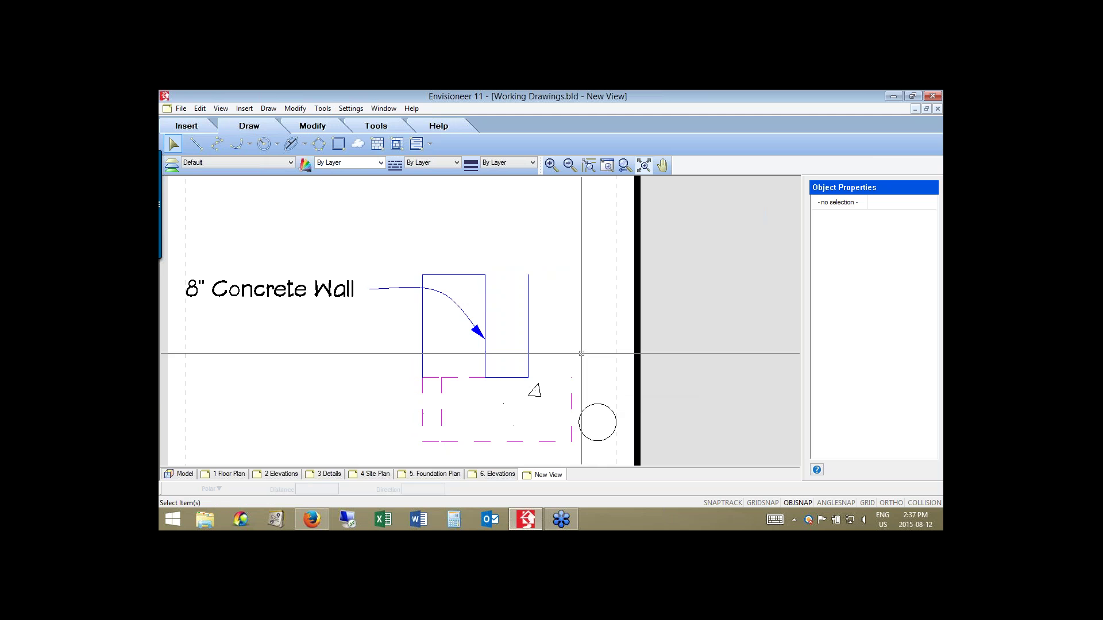
Move the circle by its centre so it sits against the footing's outer edge, and clear the selection.
click(602, 404)
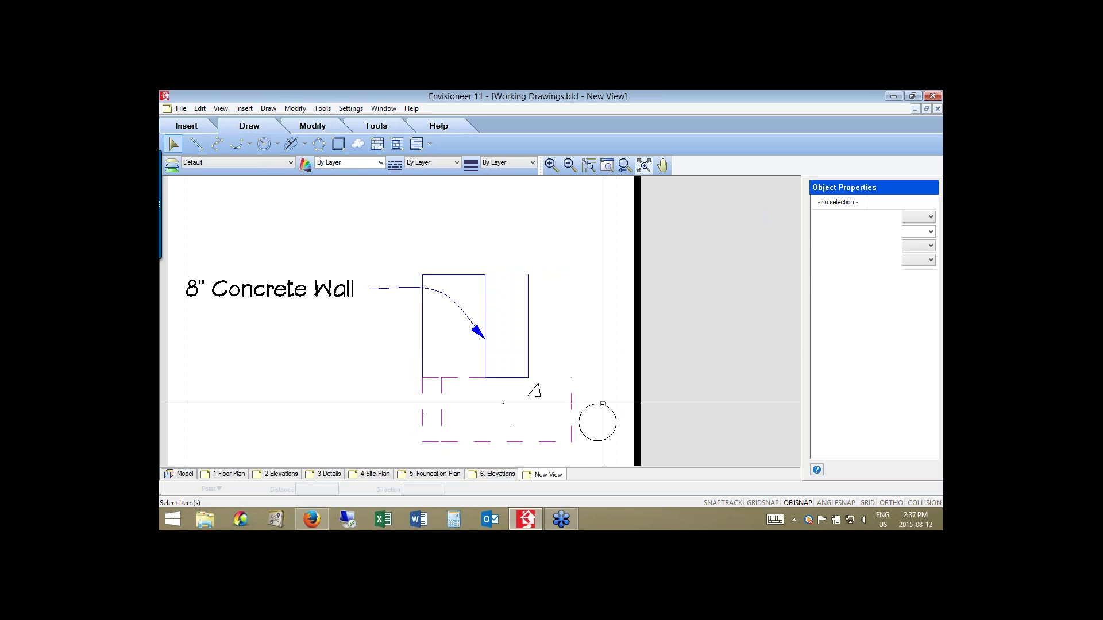
click(598, 423)
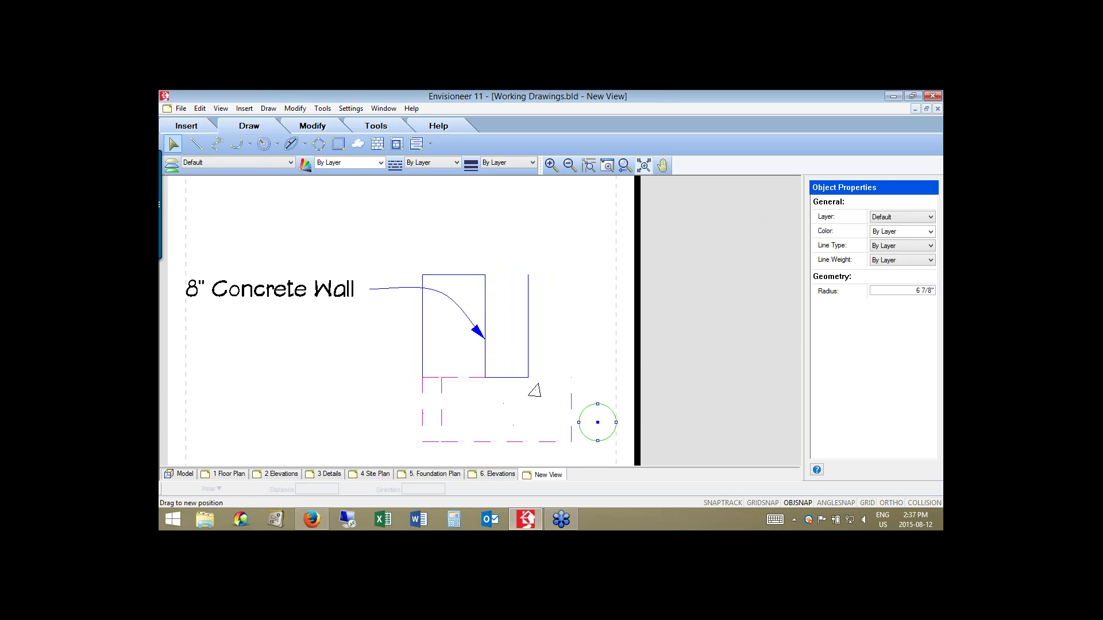
click(590, 422)
key(Escape)
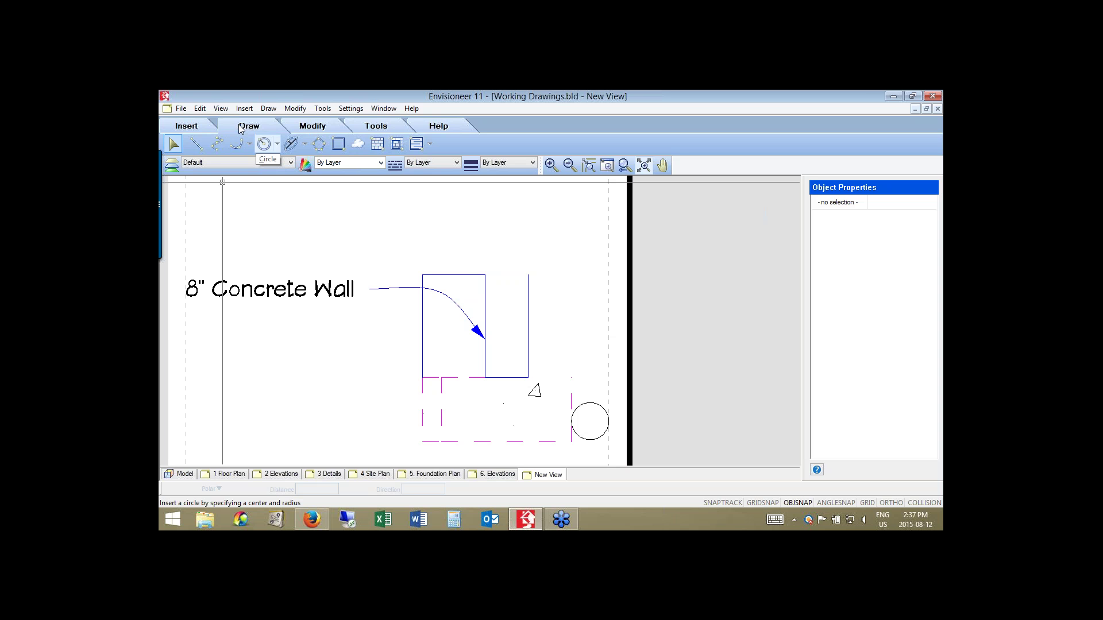
click(195, 143)
click(264, 143)
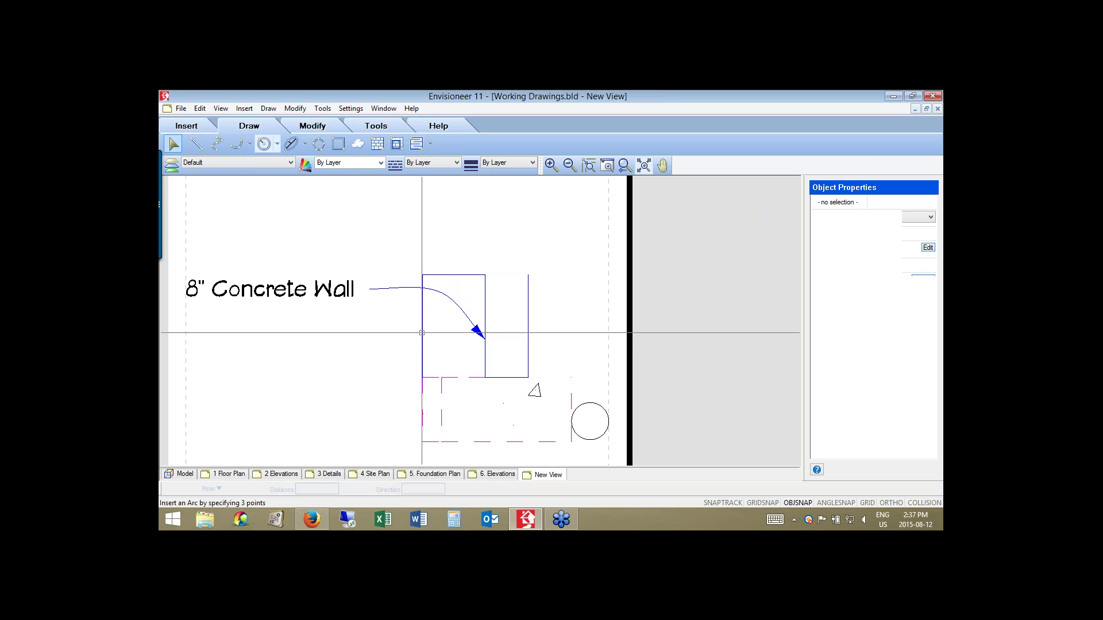
key(Escape)
click(462, 329)
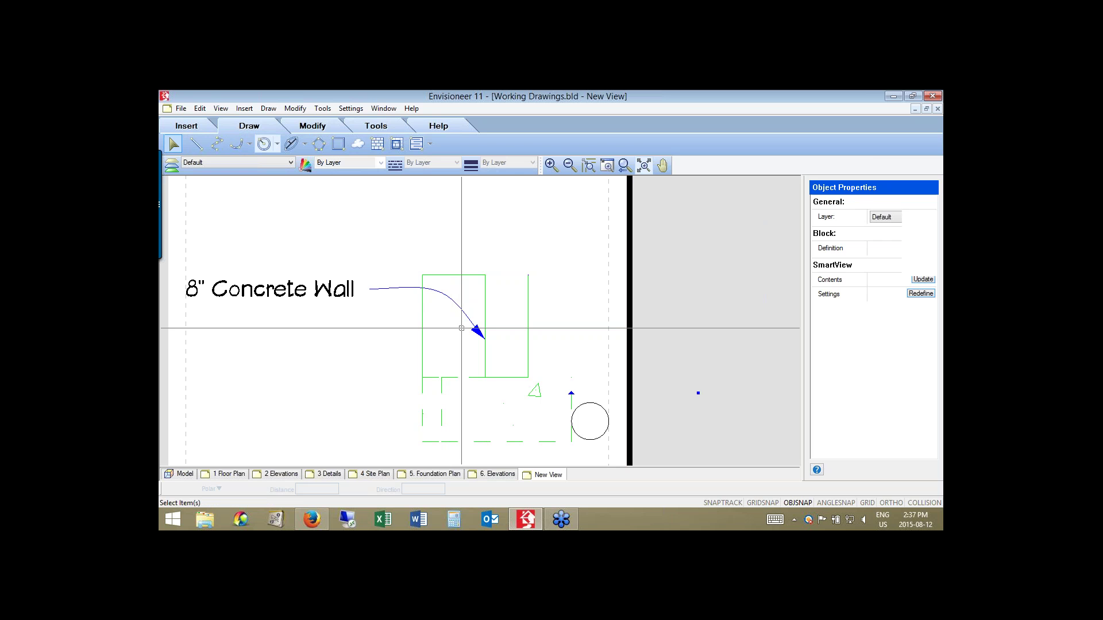
key(Escape)
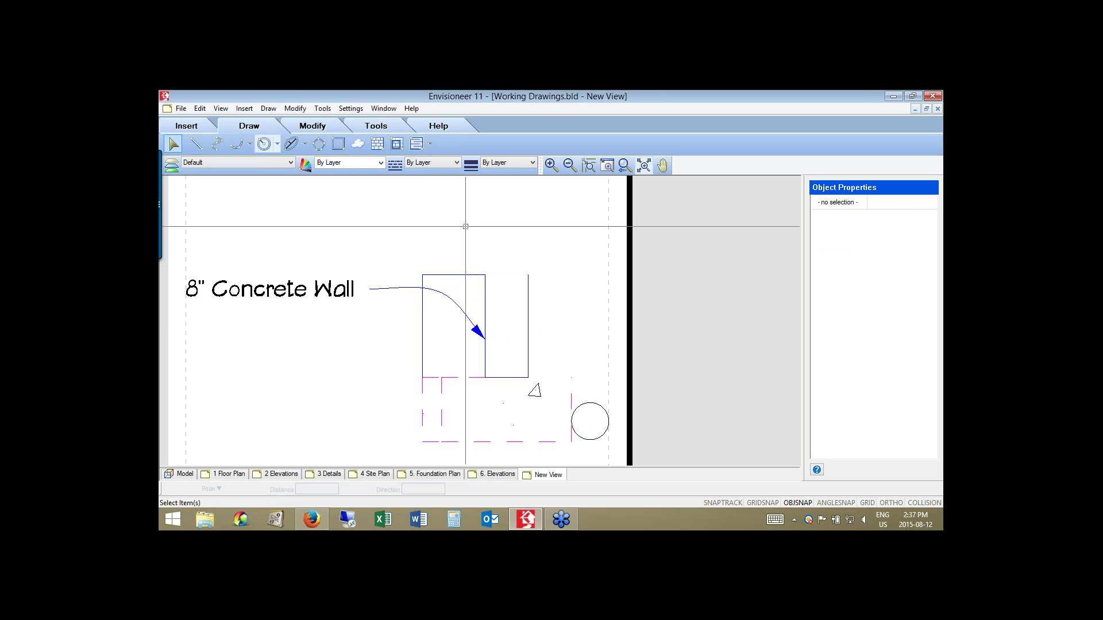
Export the footing detail worksheet as a 2D AutoCAD drawing named New Block in the Drafting Objects Details folder.
click(569, 166)
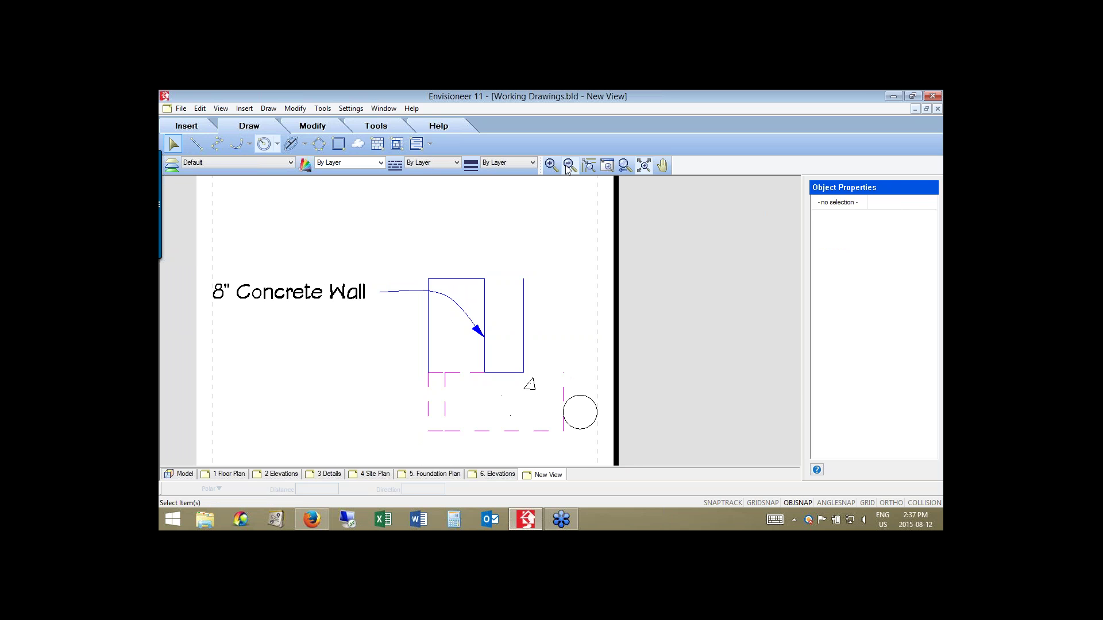
click(181, 109)
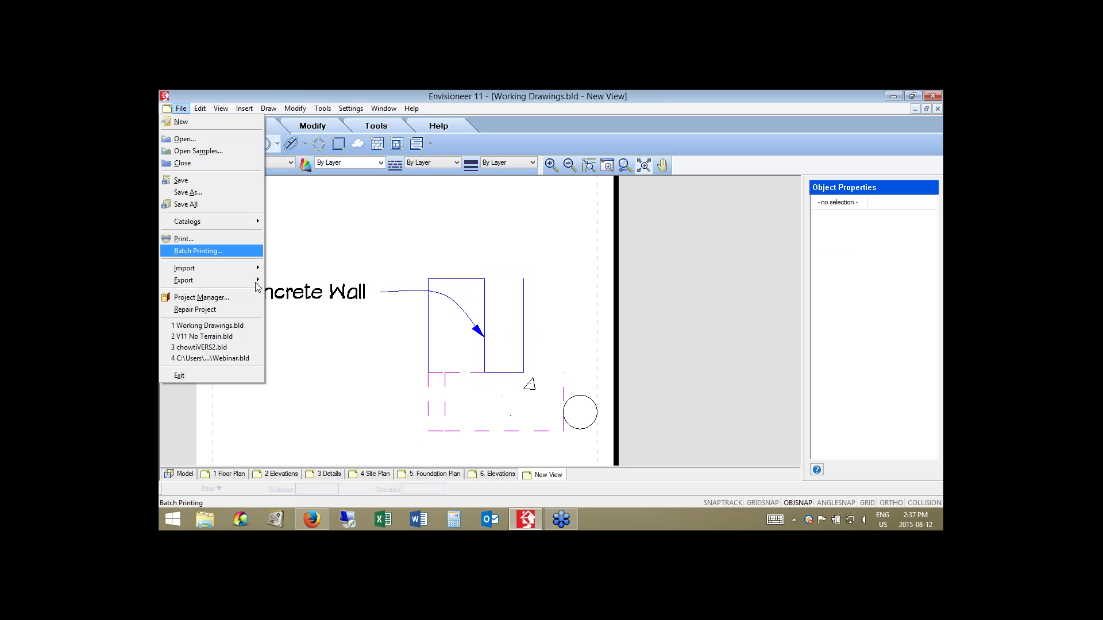
mouse_move(256, 282)
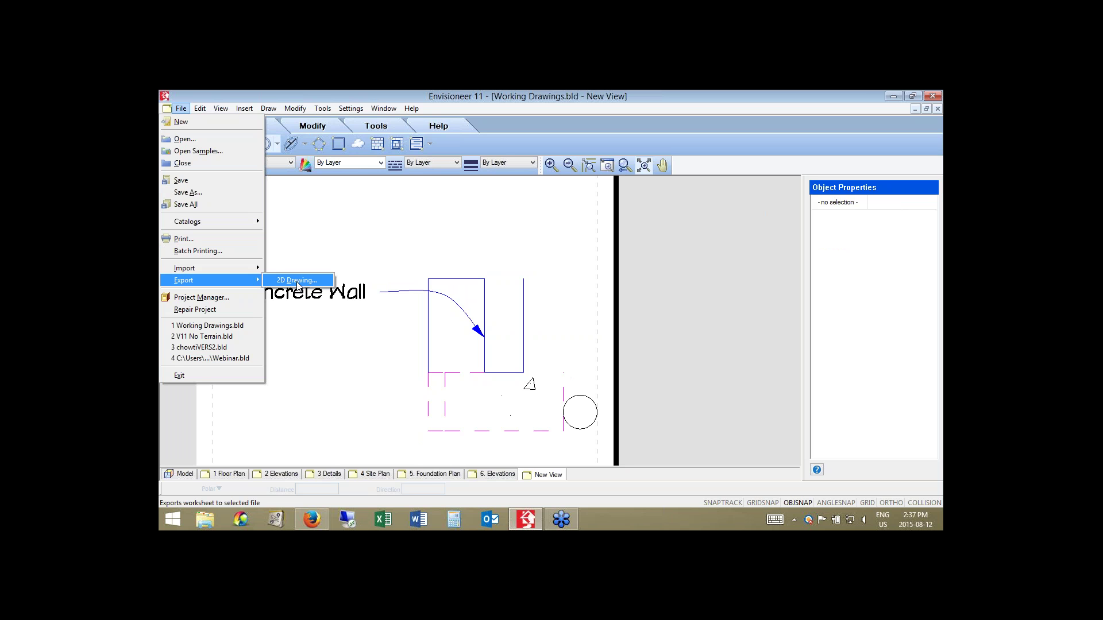
click(297, 281)
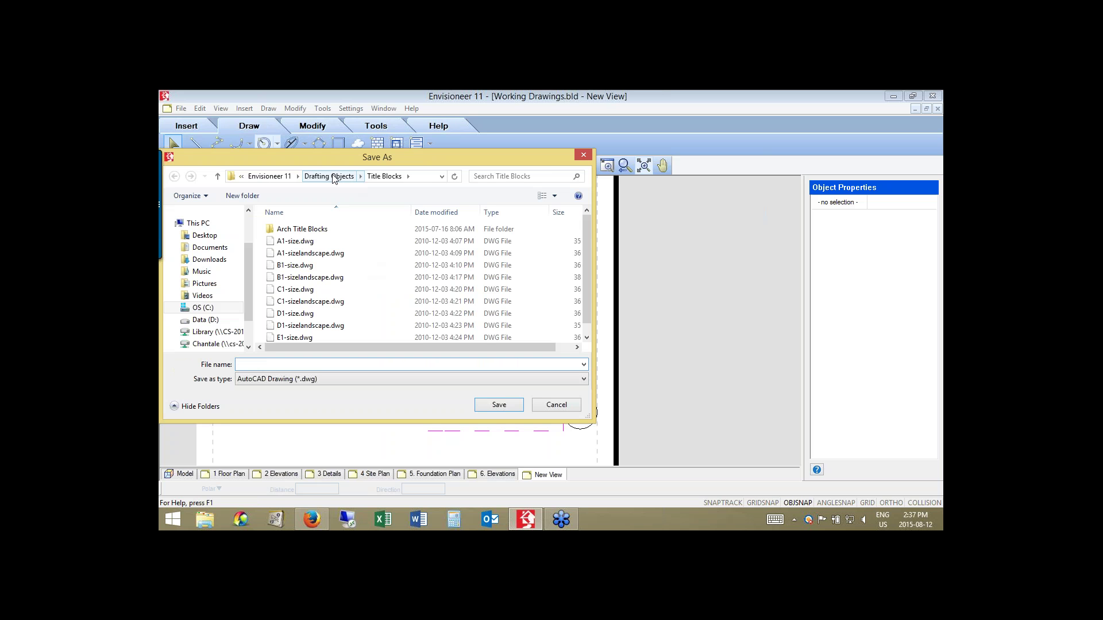
click(334, 178)
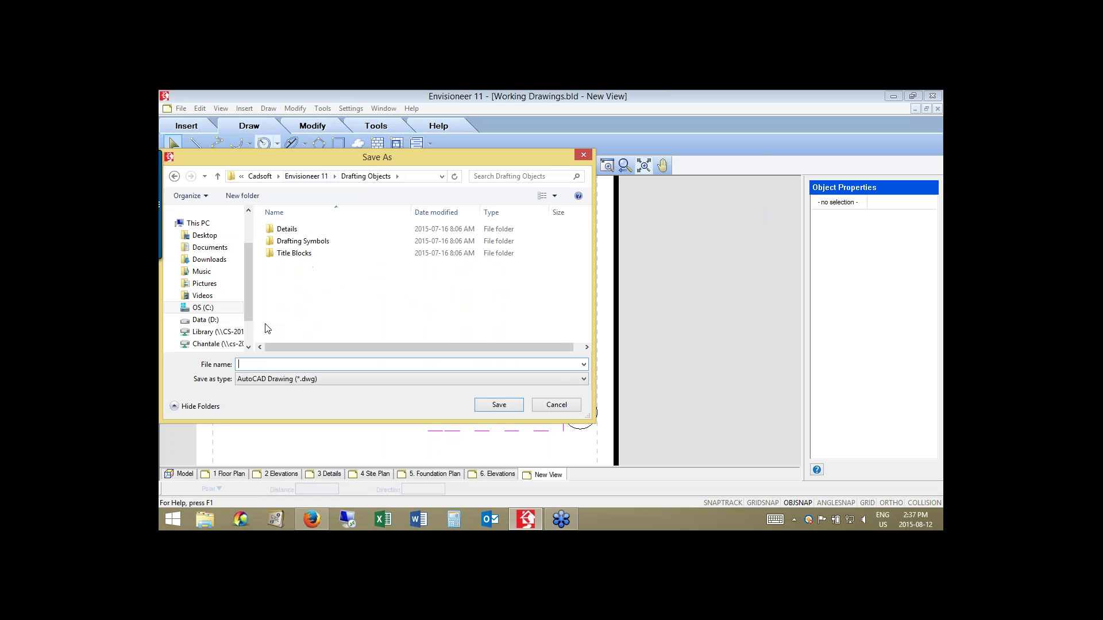
double_click(287, 229)
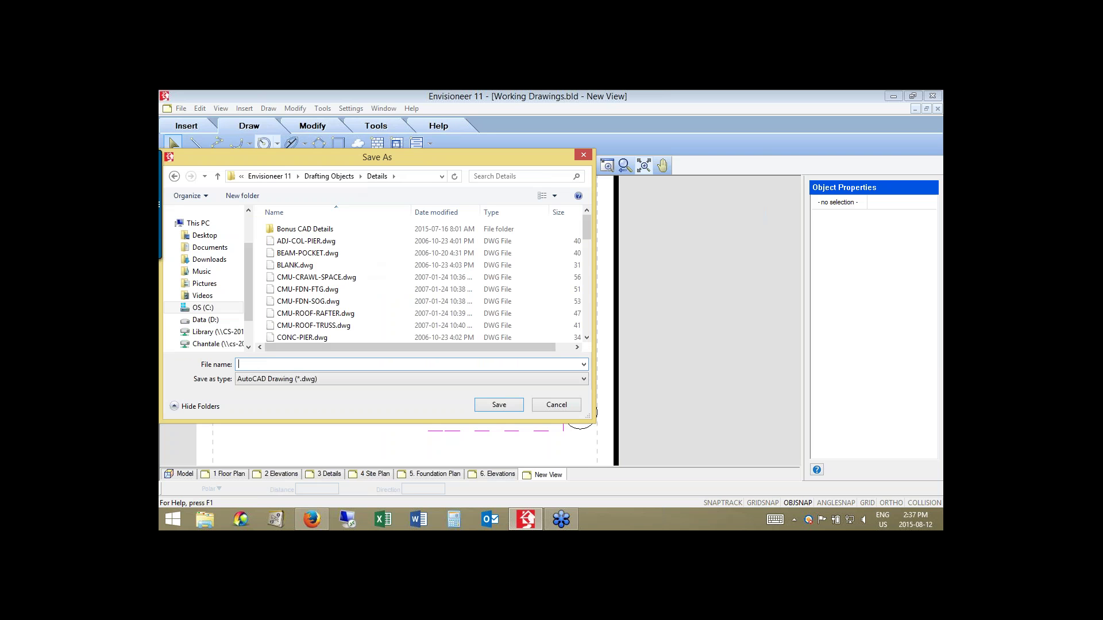
text(New Block)
click(499, 405)
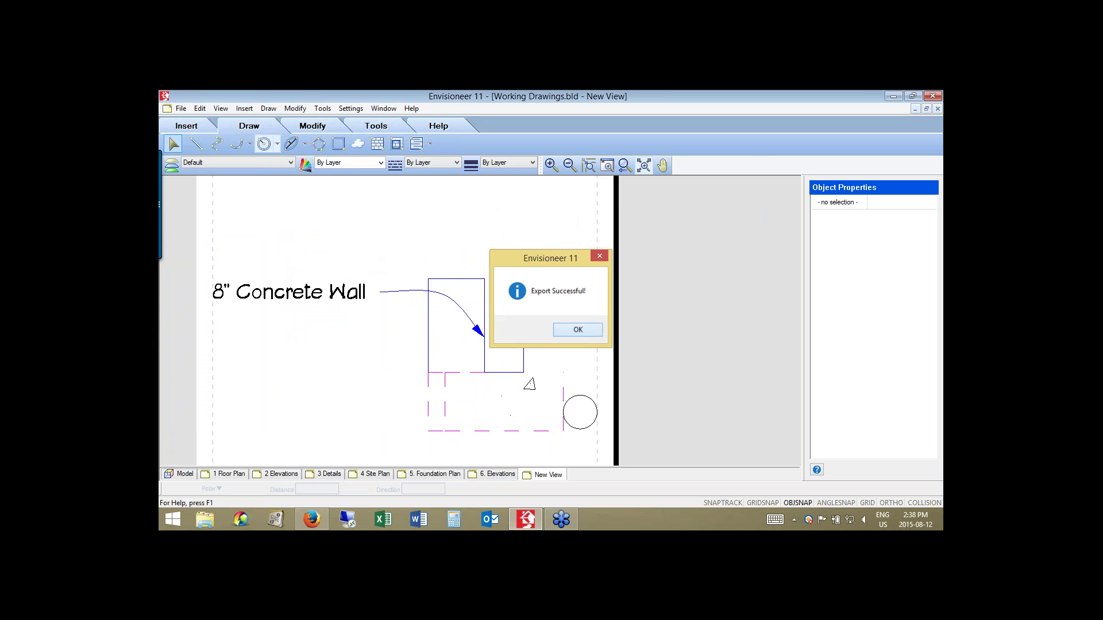
click(578, 329)
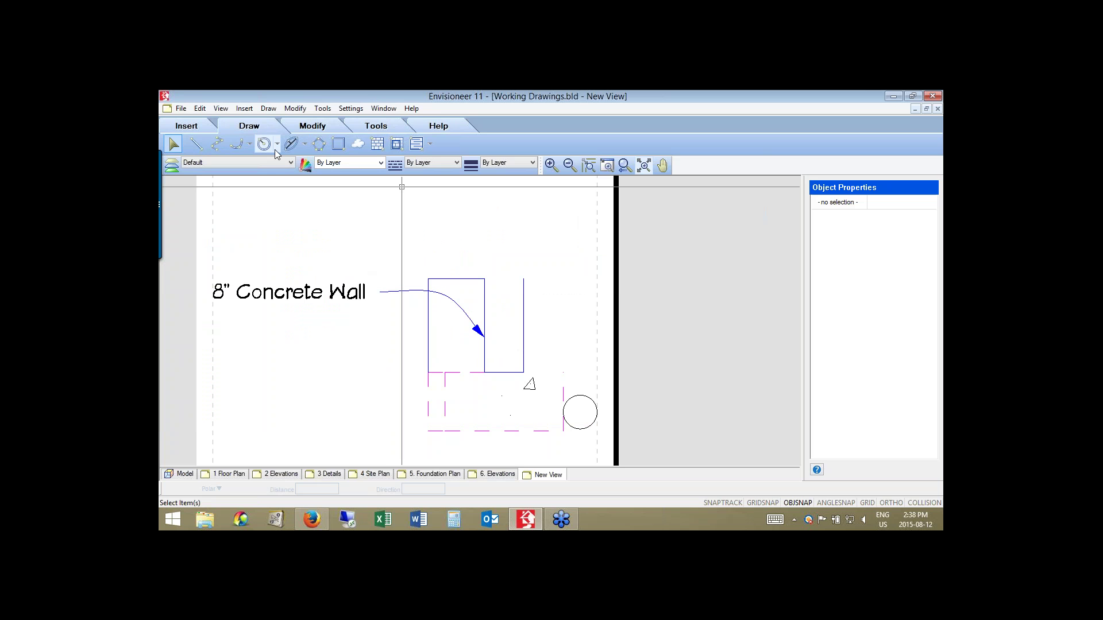
Import the CAD file New Block.dwg from the Details folder and insert it beside the original footing detail.
scroll(275, 150, up, 1)
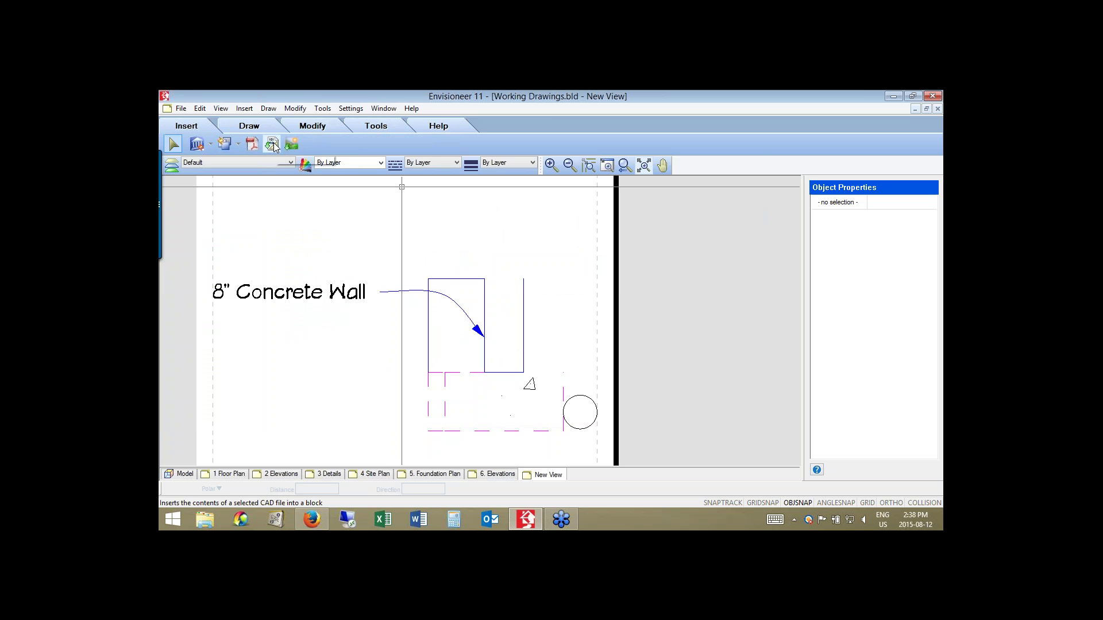
click(274, 145)
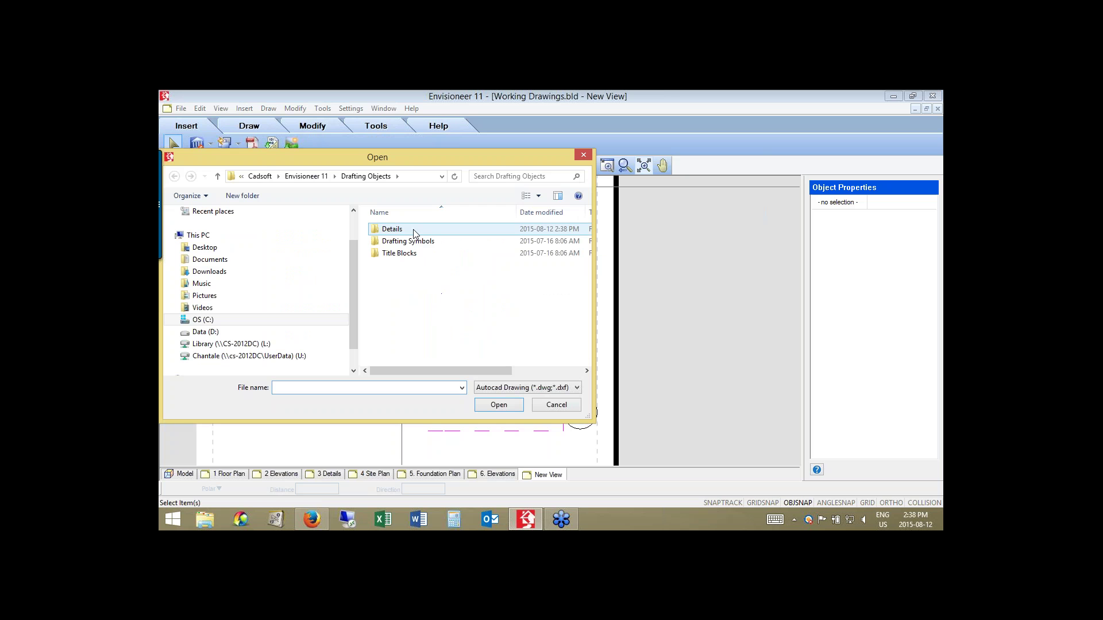
double_click(413, 229)
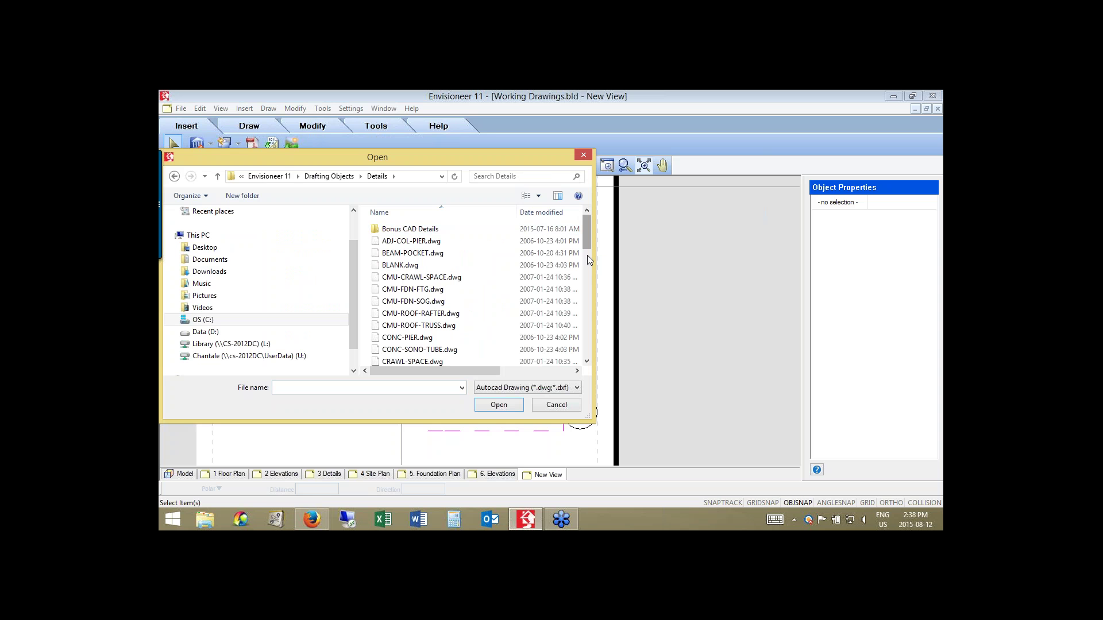
drag(587, 255, 587, 294)
scroll(406, 279, down, 4)
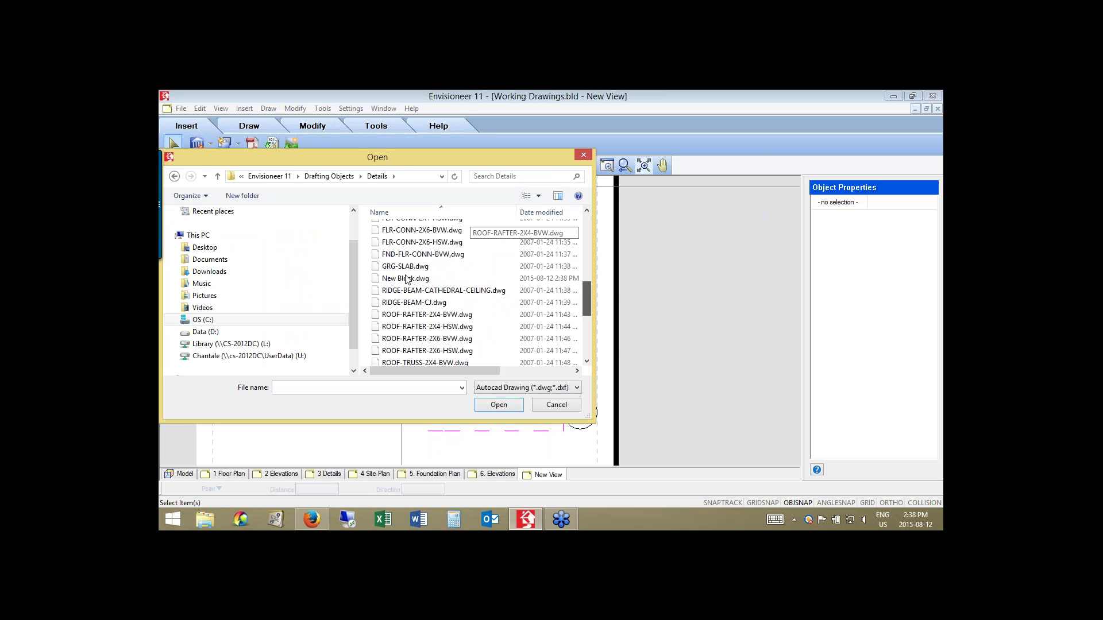
click(406, 279)
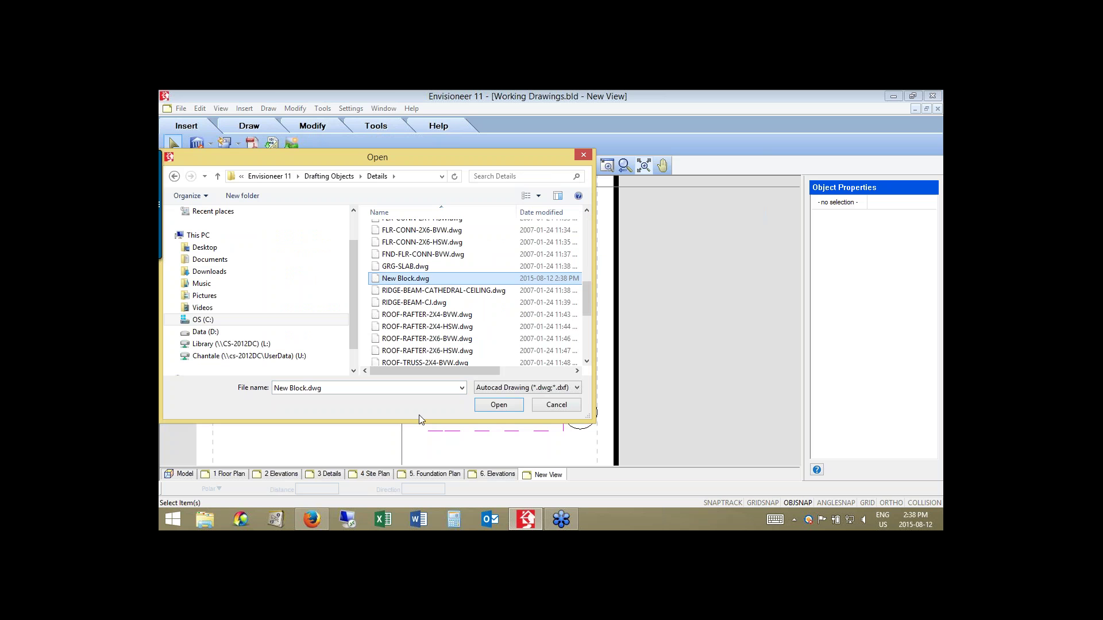
click(498, 405)
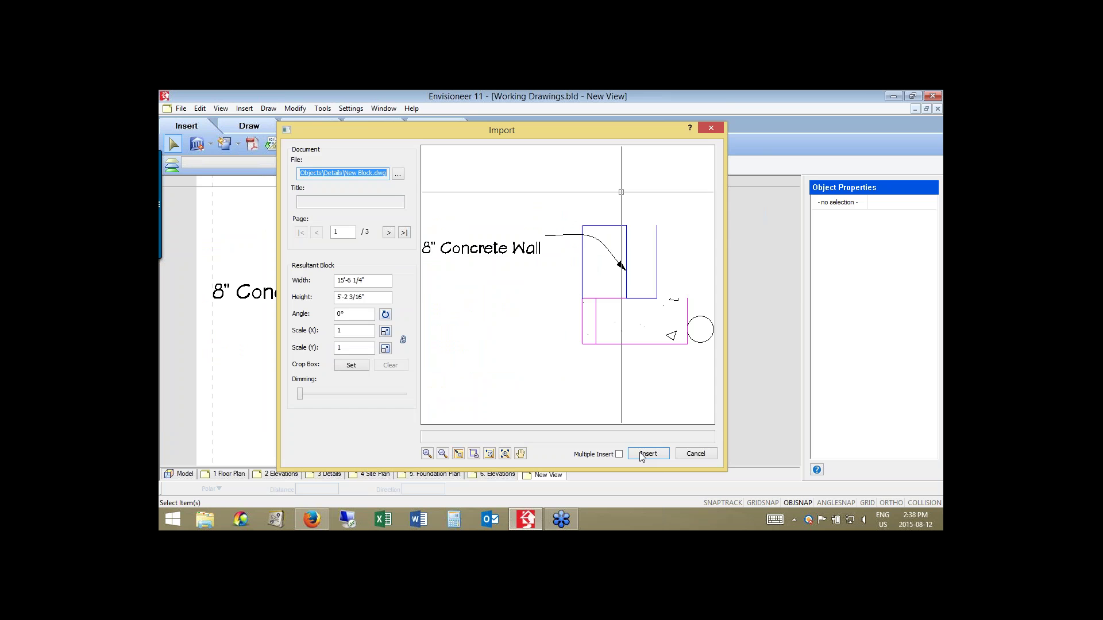
click(647, 454)
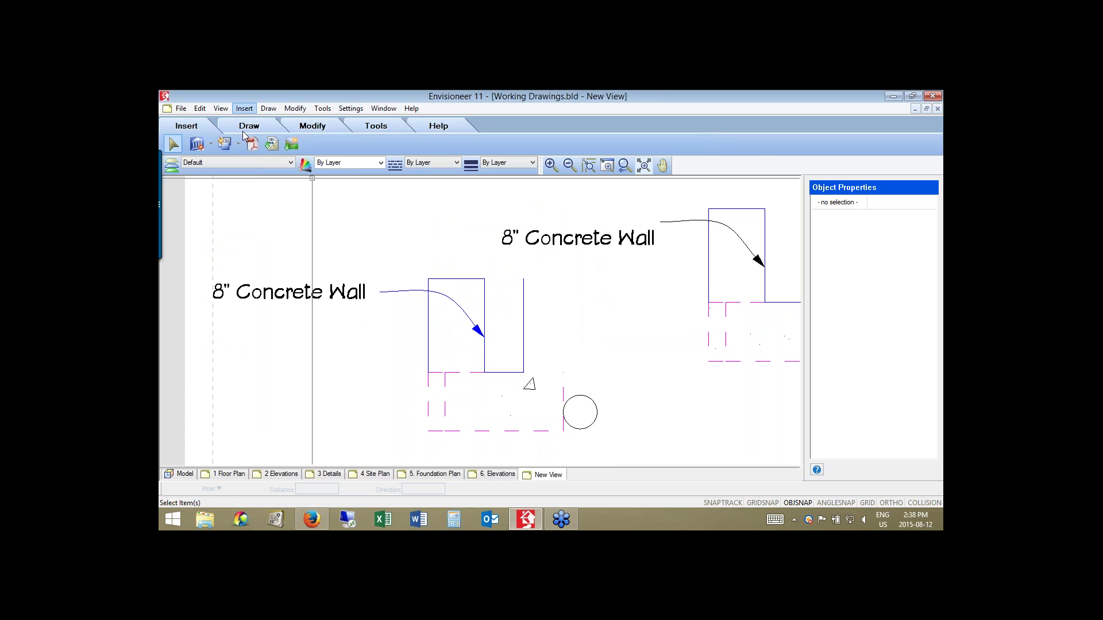
Start defining a block named New Block2, with its base point at the original footing's lower-left corner.
key(alt+i)
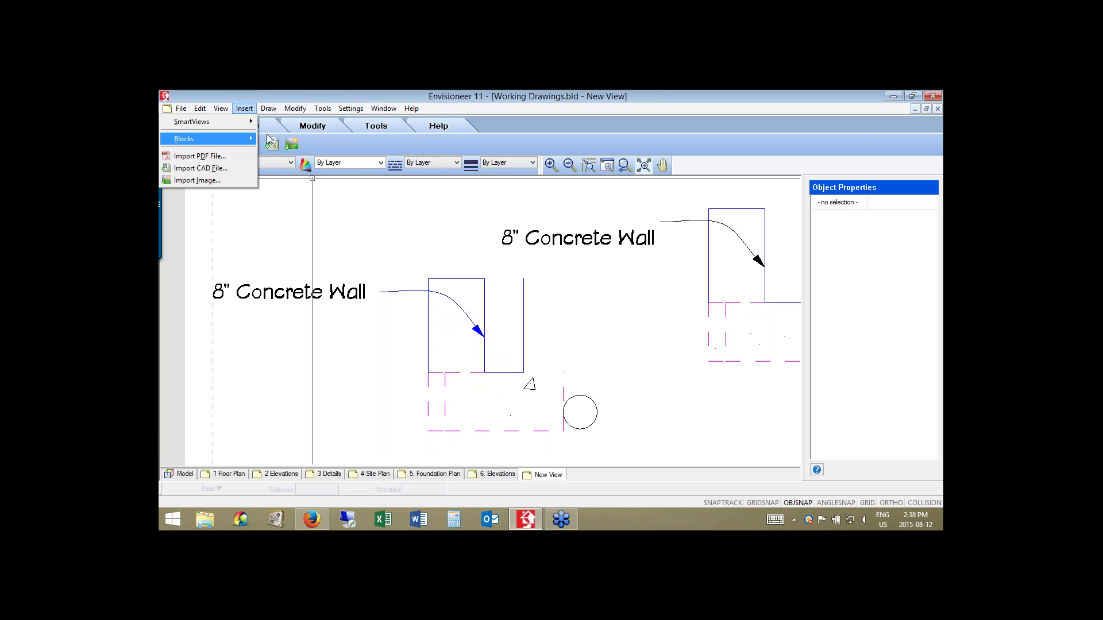
key(Right)
click(283, 141)
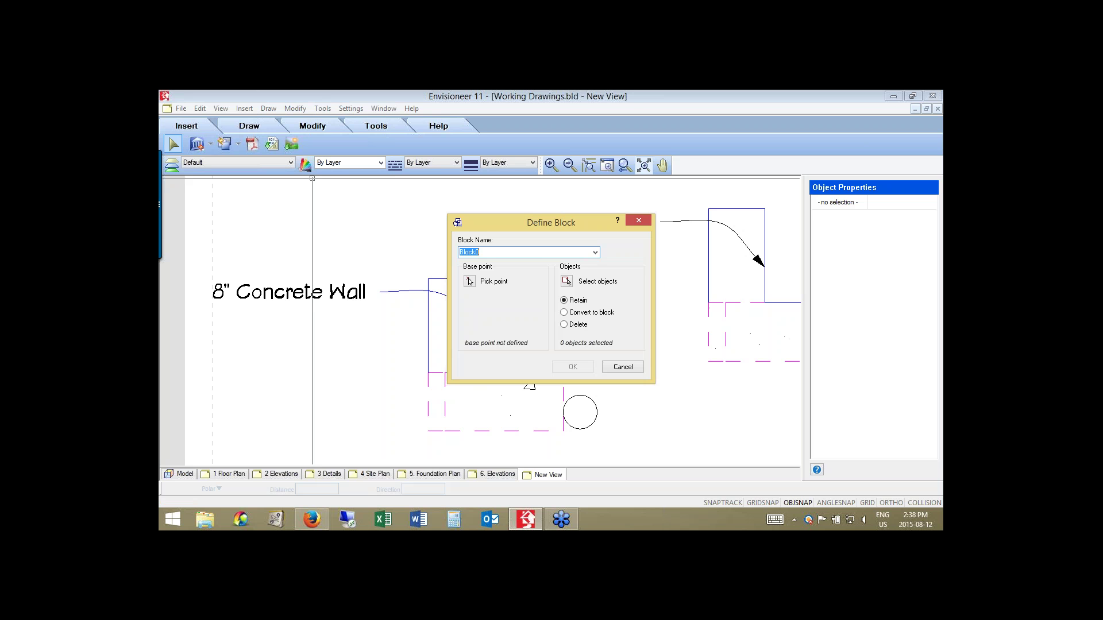
text(New Block2)
click(470, 282)
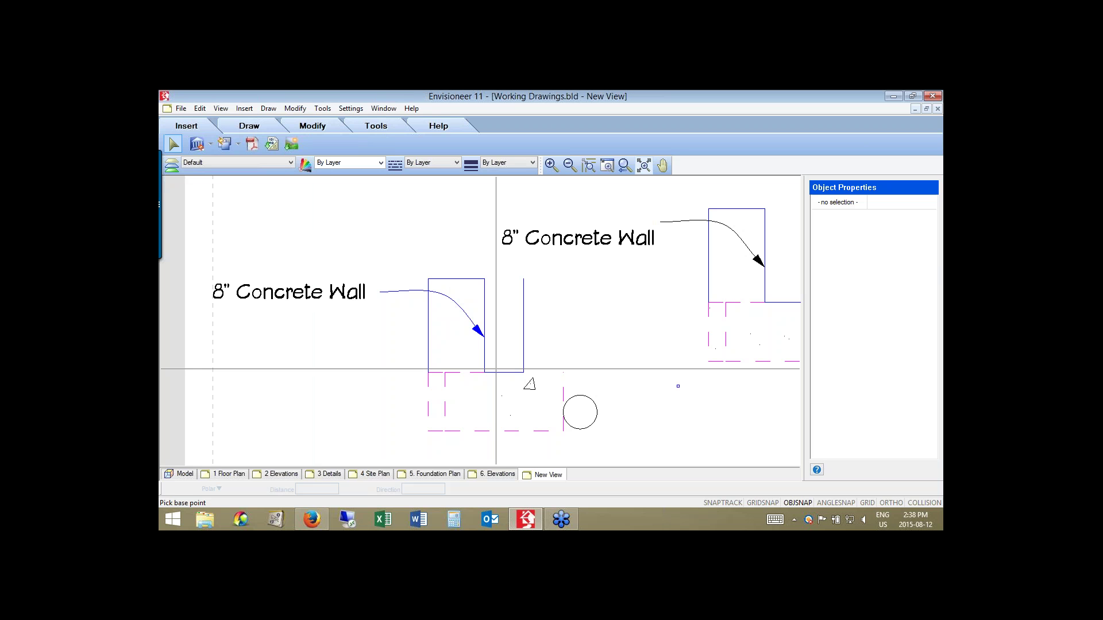
click(428, 431)
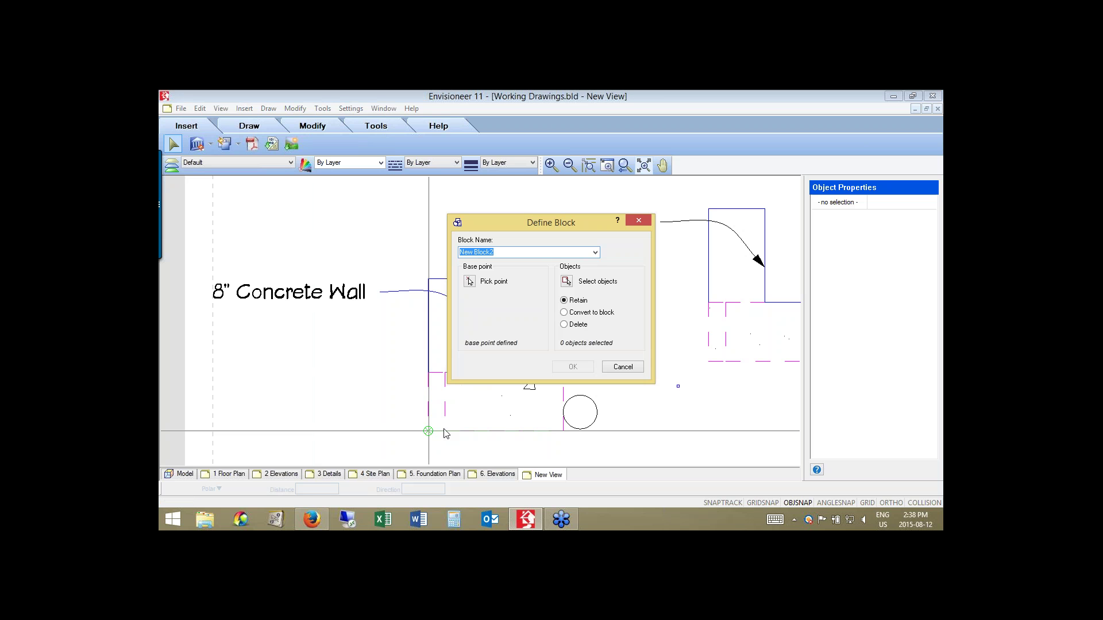
Include the original footing detail, its wall label and the circle in the block, and complete the definition.
click(566, 281)
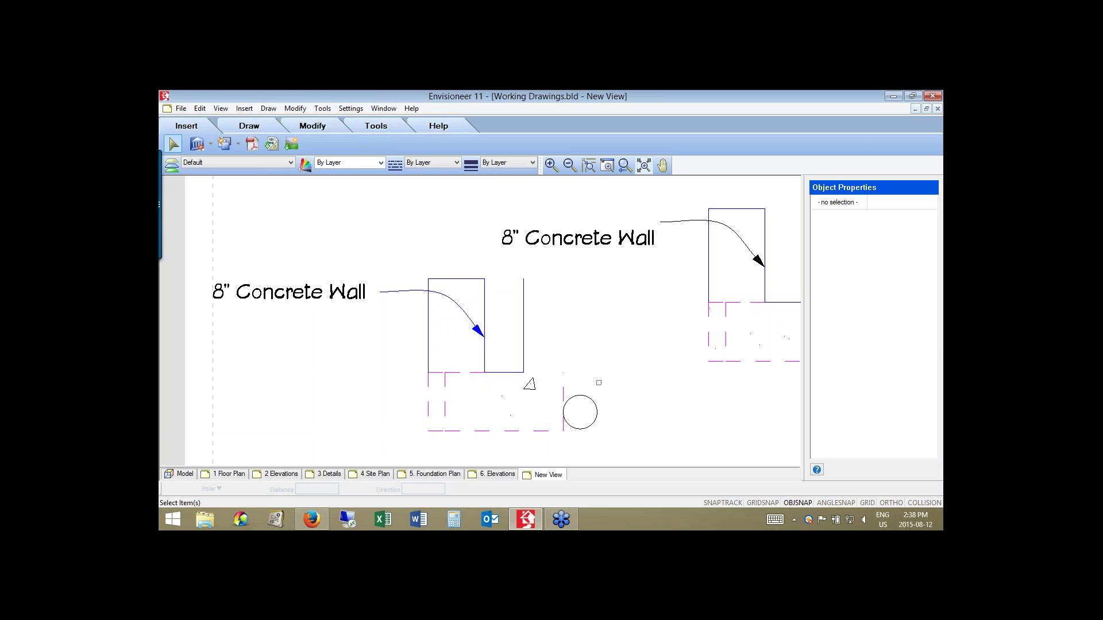
drag(585, 258, 280, 443)
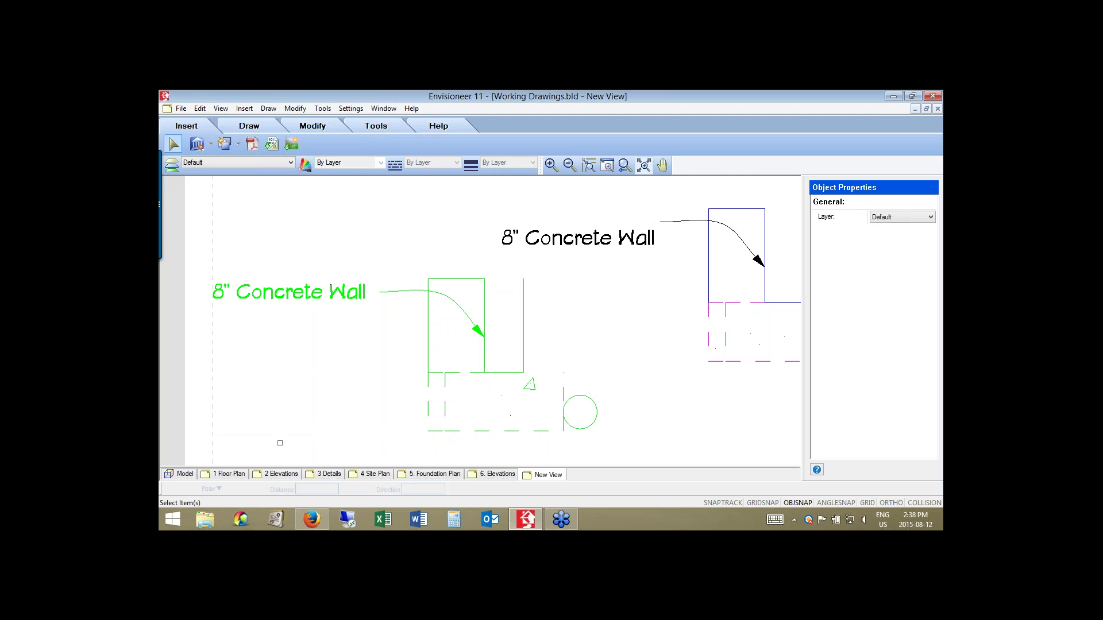
right_click(366, 323)
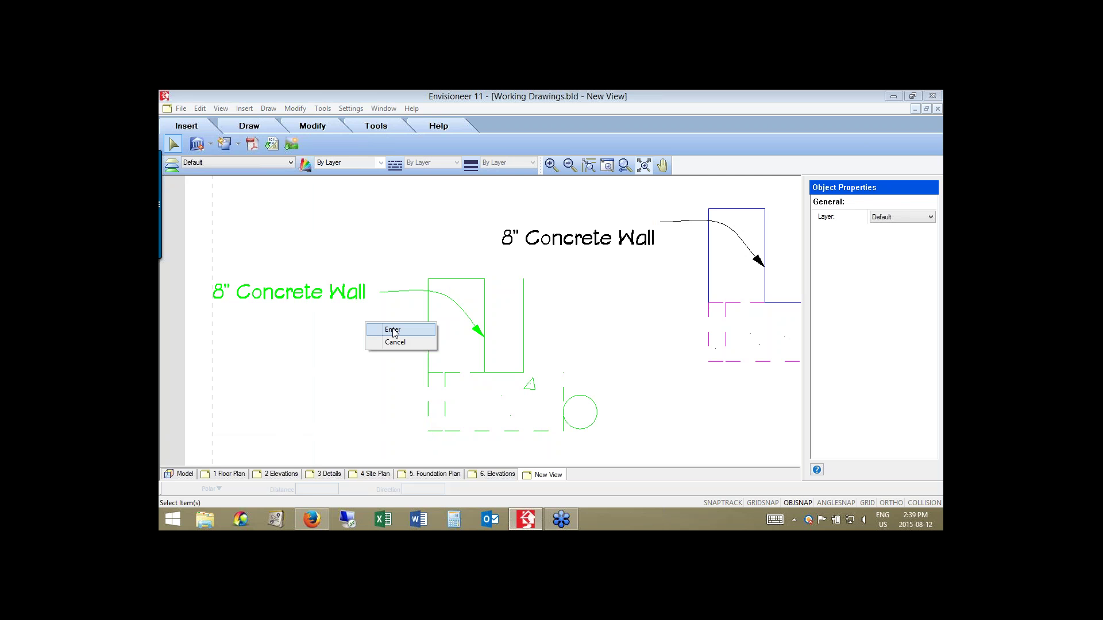
click(393, 331)
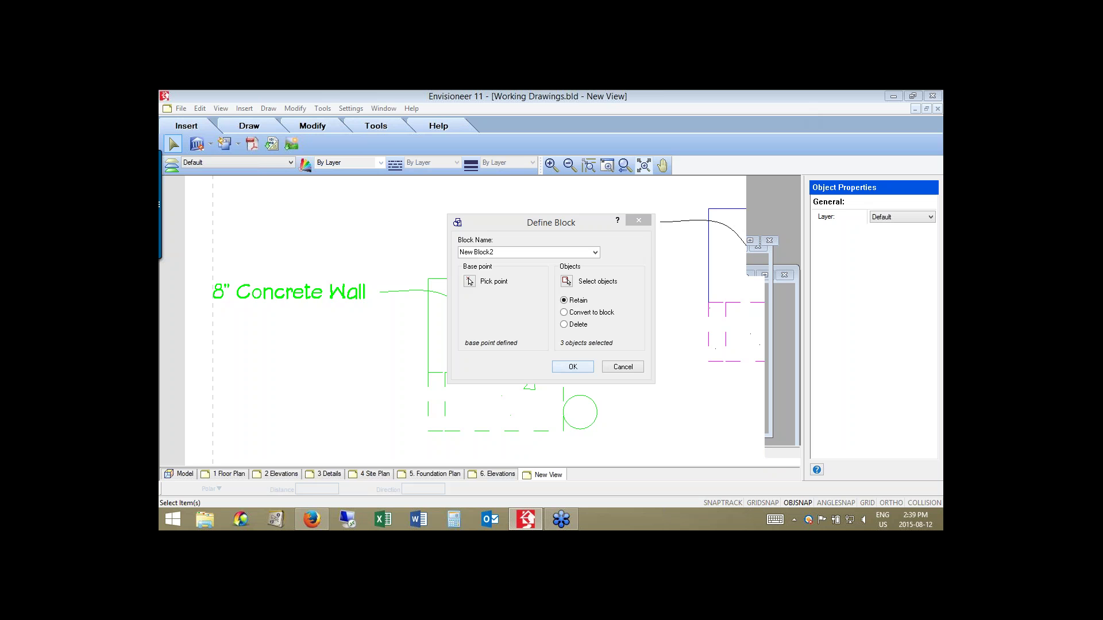
click(576, 364)
click(575, 366)
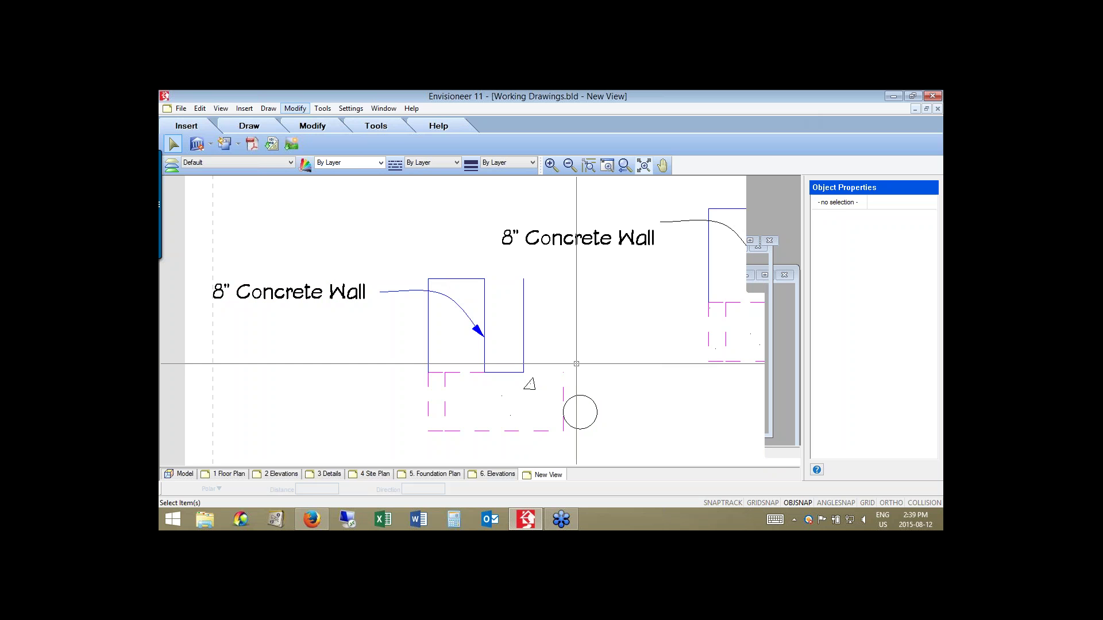
click(244, 109)
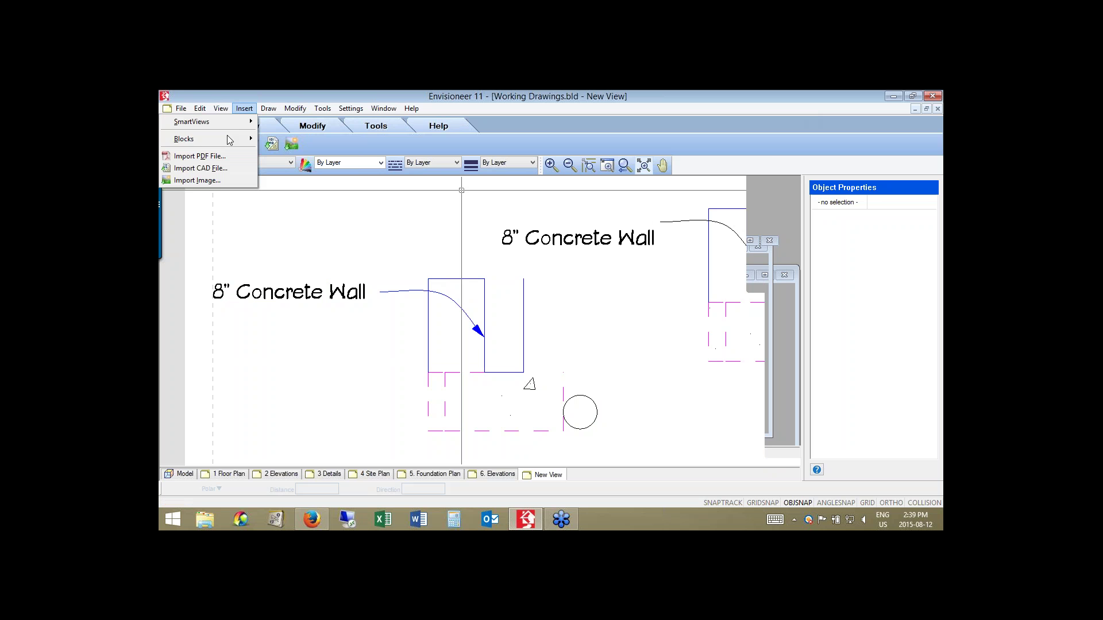
click(248, 139)
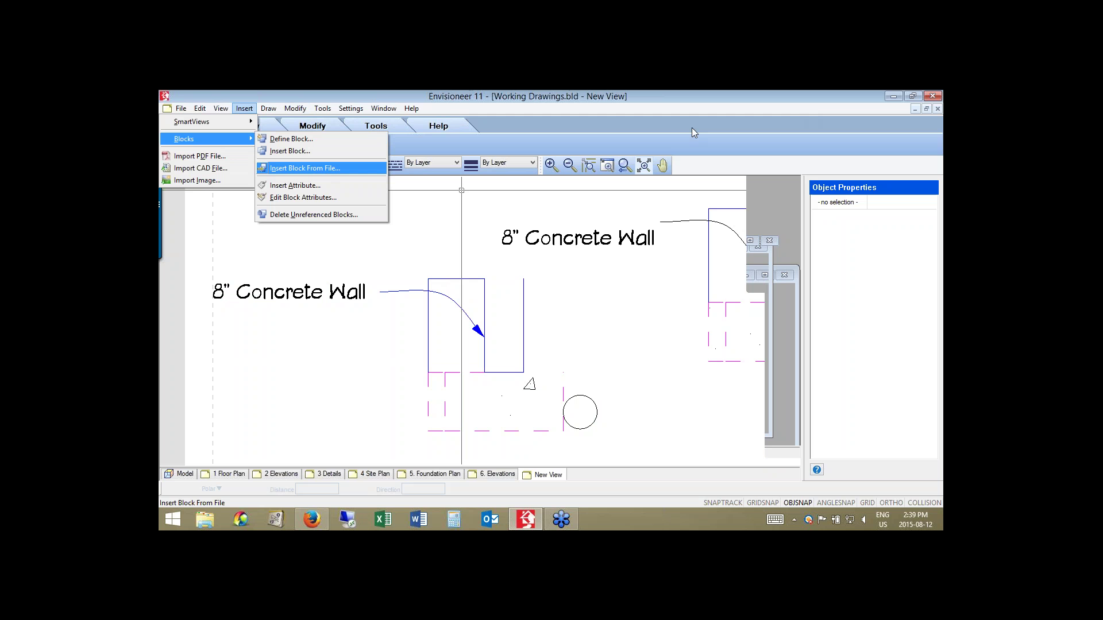
key(Return)
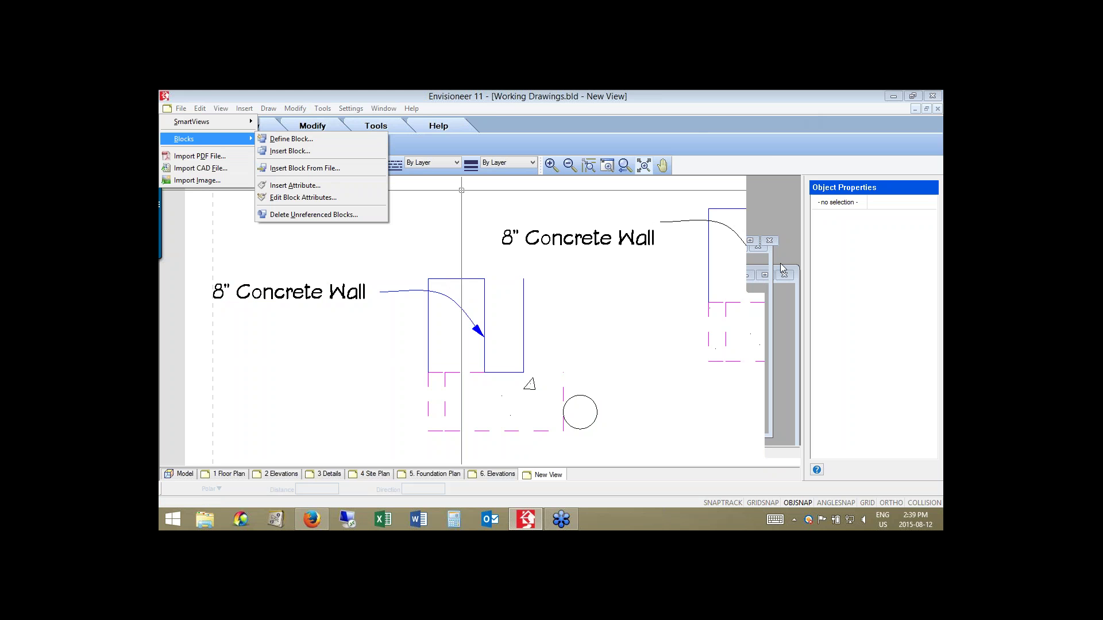
click(780, 264)
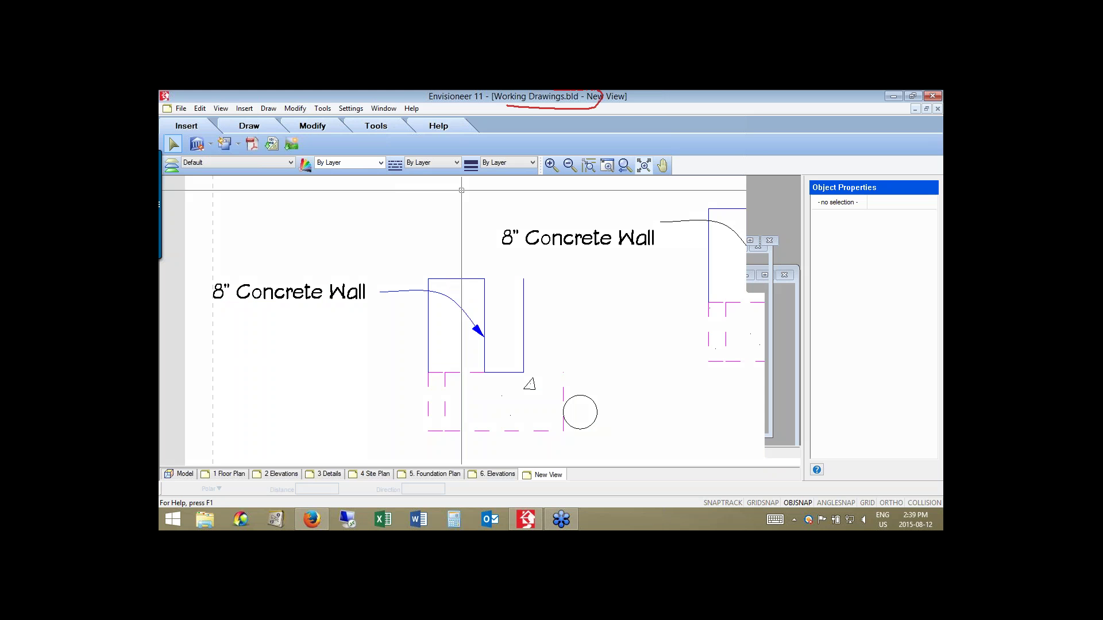
drag(601, 91, 510, 99)
right_click(268, 134)
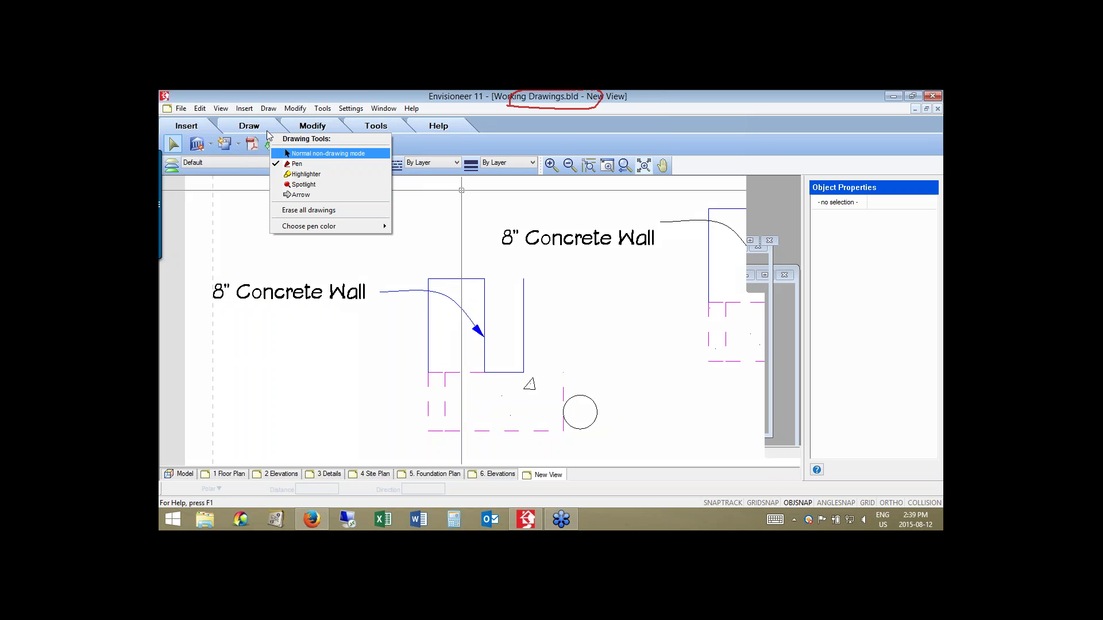
key(Return)
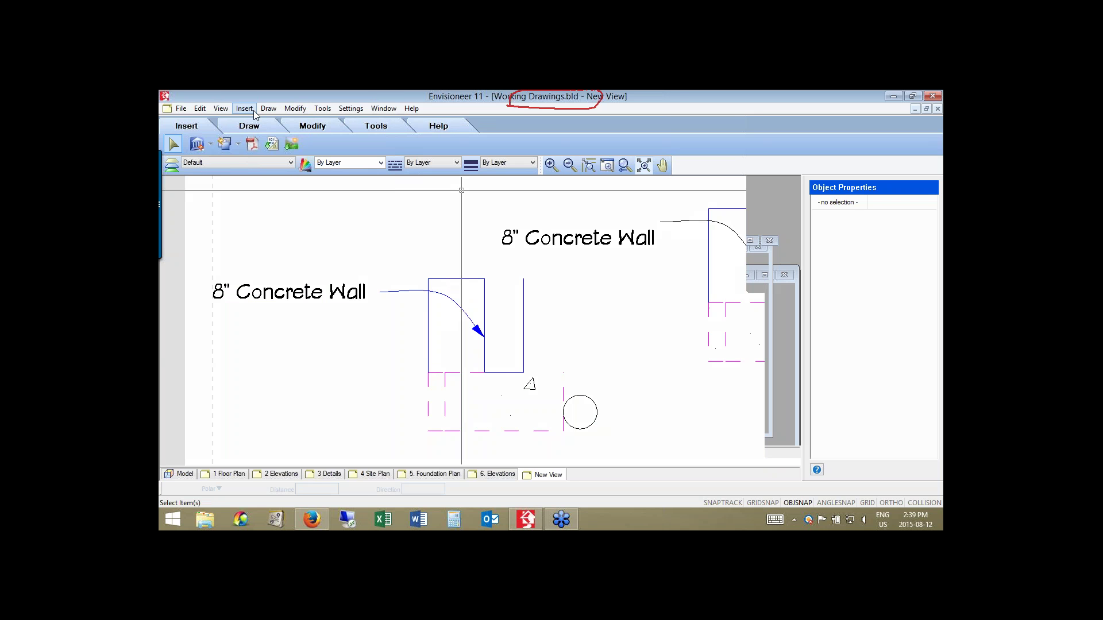
click(245, 108)
mouse_move(218, 138)
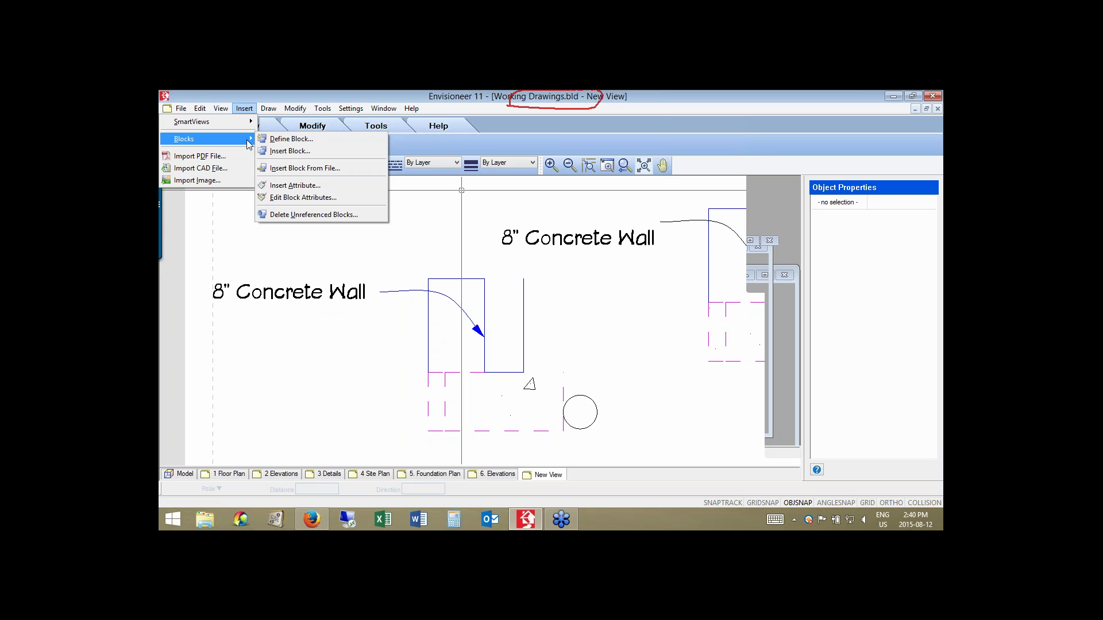
mouse_move(182, 114)
click(203, 255)
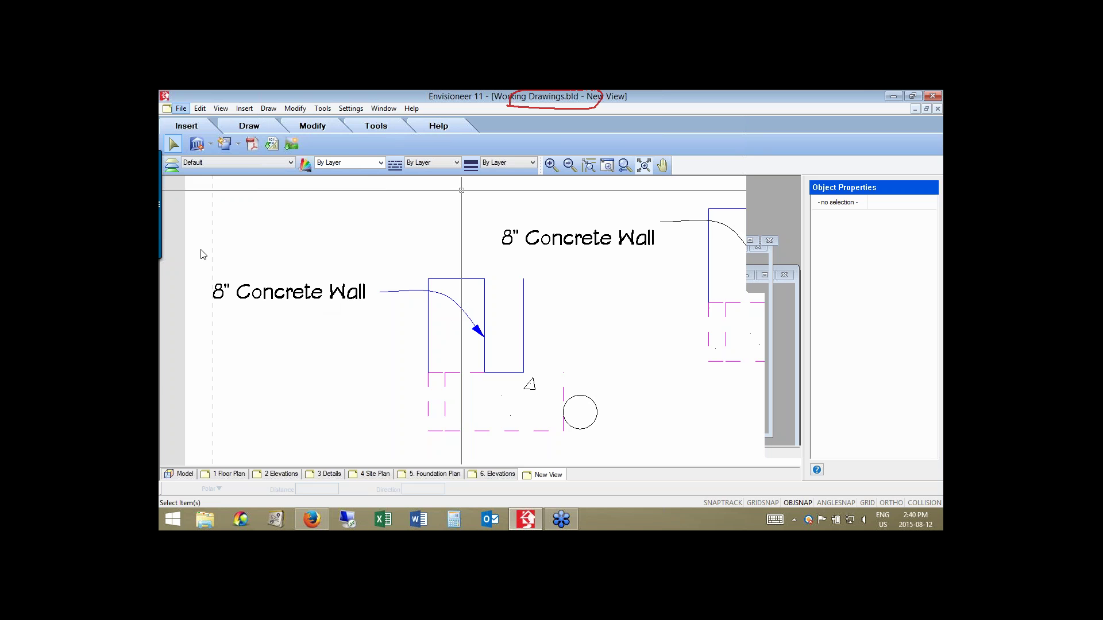
key(alt+f)
key(Down)
key(Right)
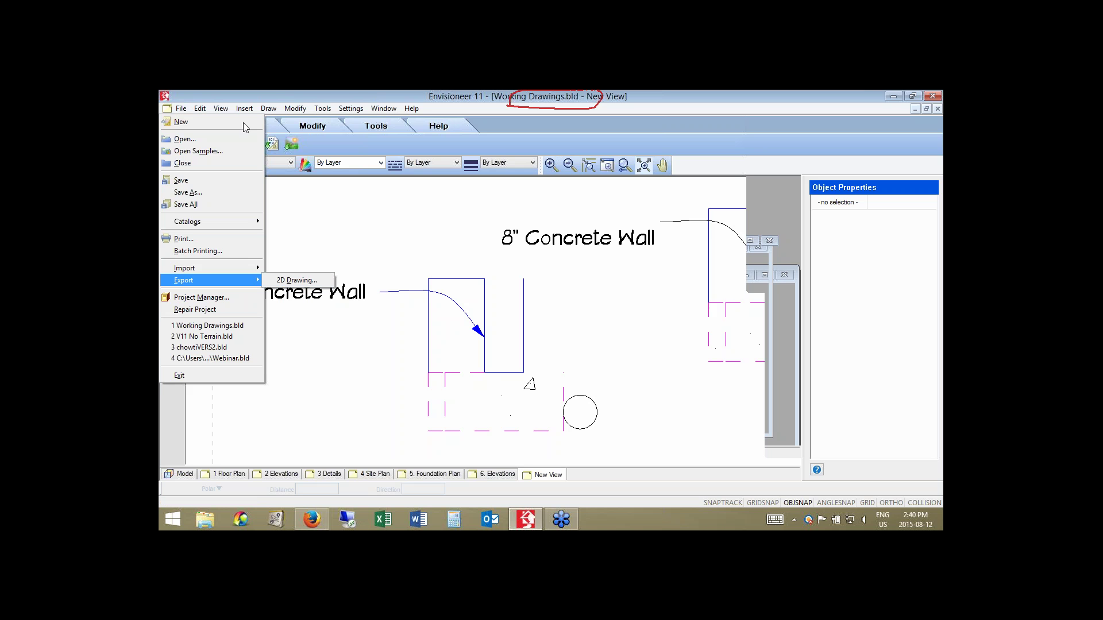
Select the title block on the 6. Elevations sheet to examine its block definition and attributes.
click(273, 148)
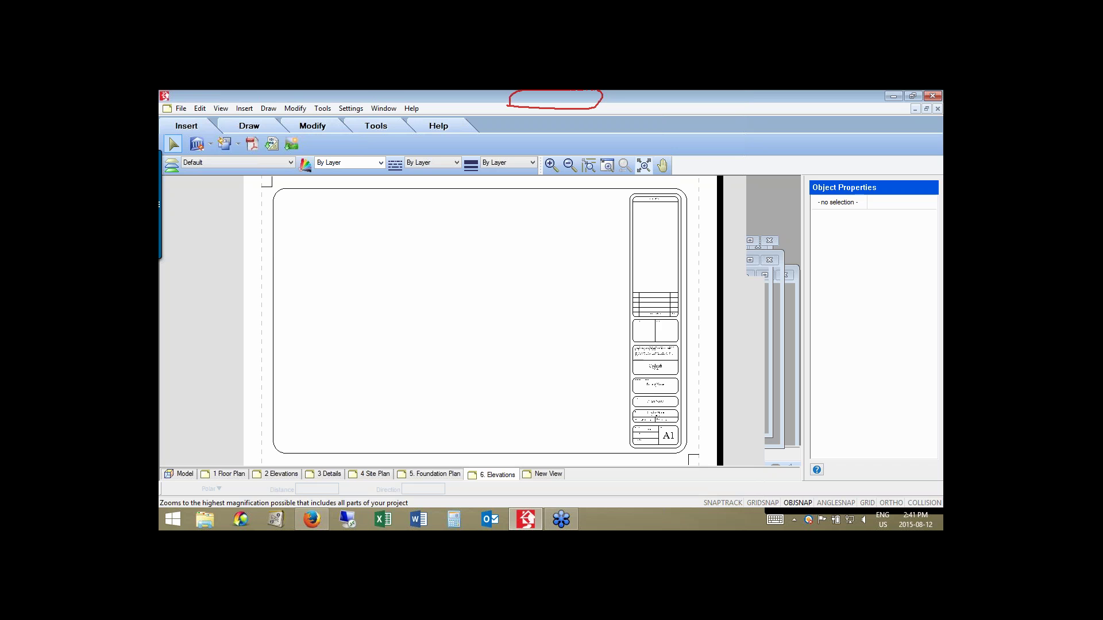
click(647, 257)
click(681, 213)
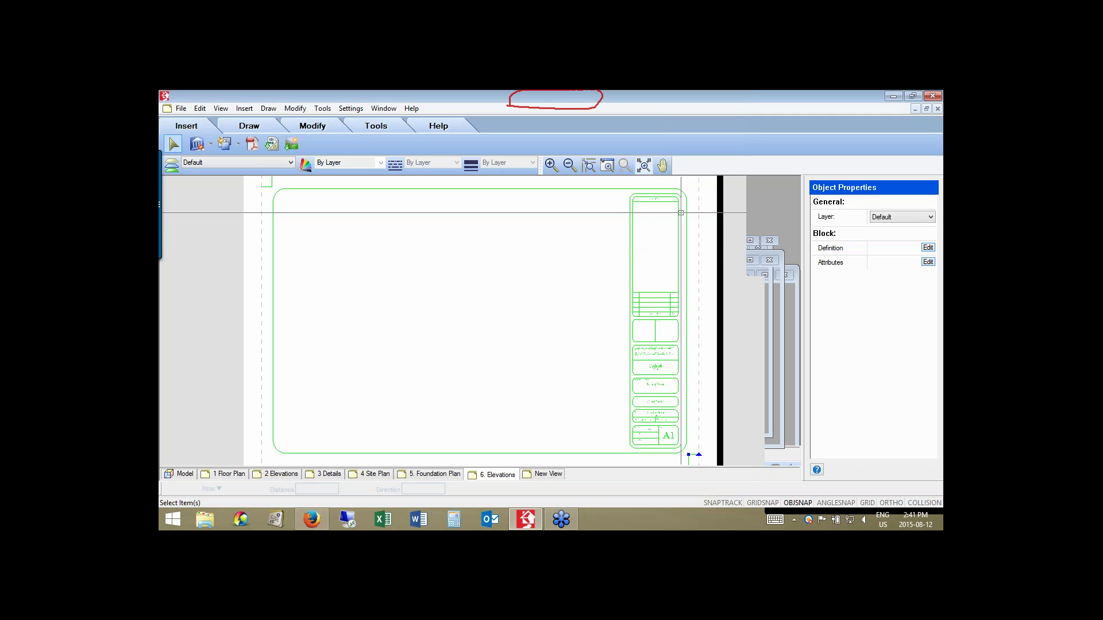
Start a new text entry on the 6. Elevations sheet to show the text import option.
click(323, 109)
mouse_move(310, 121)
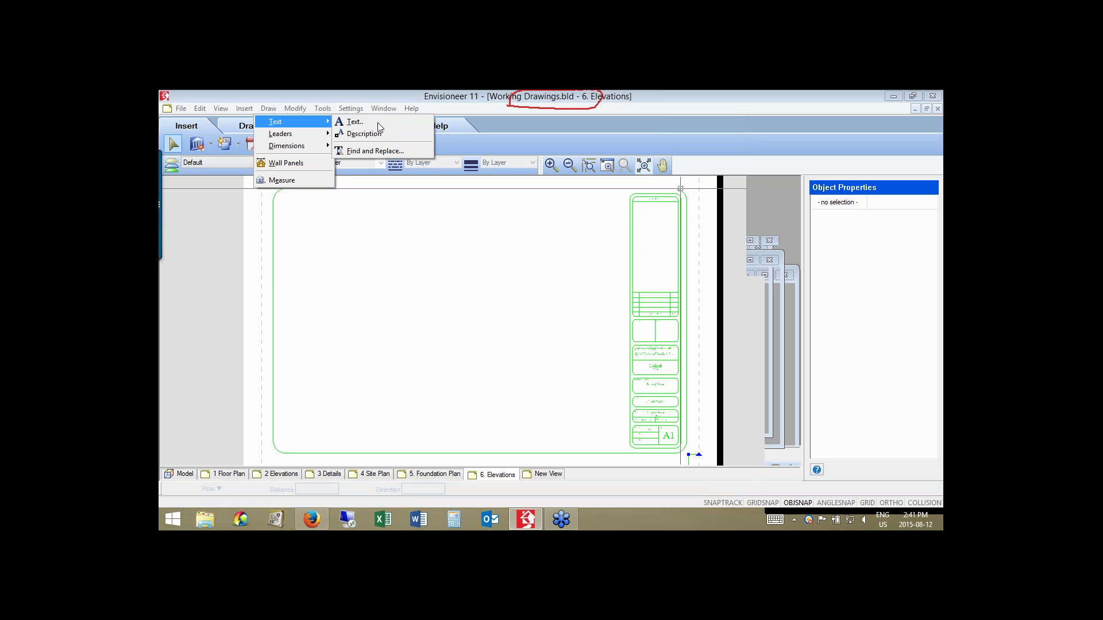
click(355, 122)
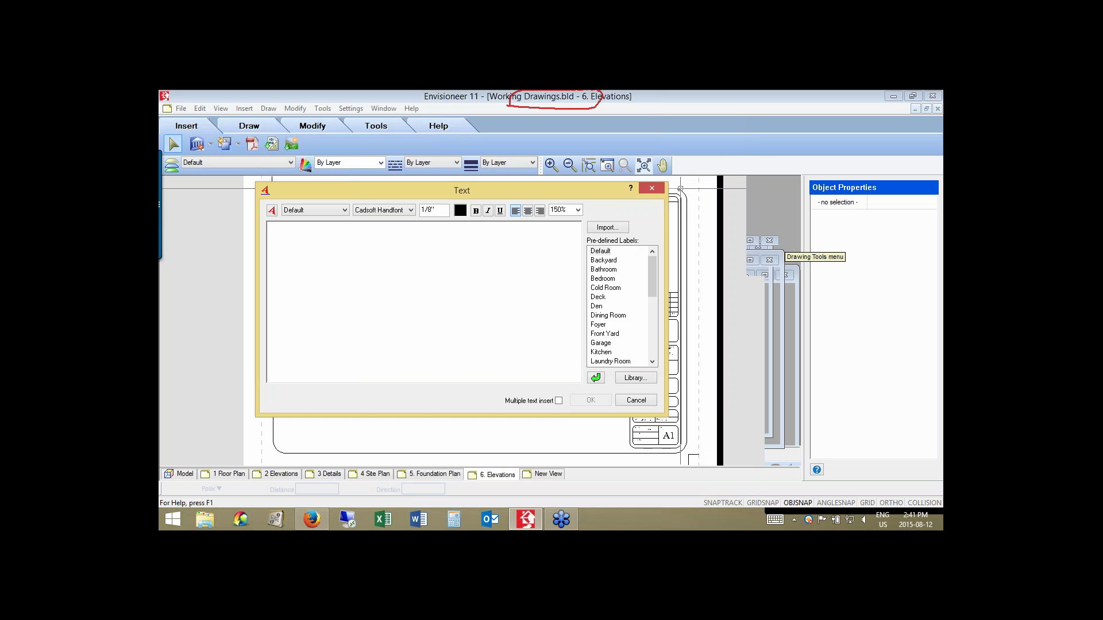
mouse_move(585, 238)
mouse_down()
mouse_move(626, 213)
mouse_move(587, 239)
mouse_up()
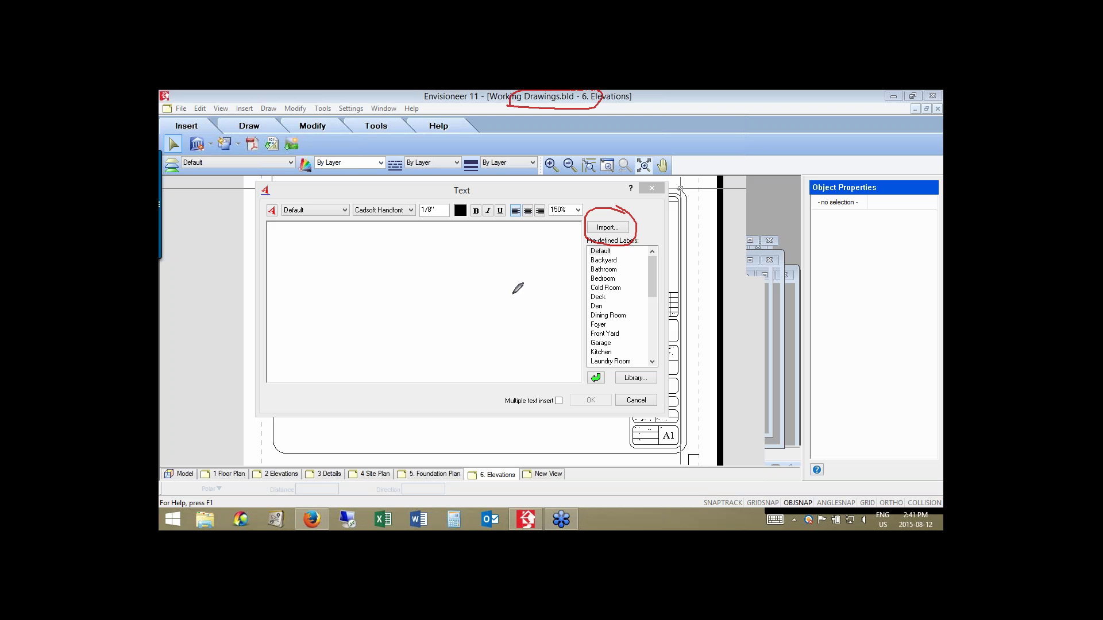
drag(490, 247, 490, 293)
drag(484, 275, 505, 276)
mouse_move(523, 275)
mouse_down()
mouse_move(509, 297)
mouse_move(558, 297)
mouse_up()
drag(555, 255, 556, 310)
drag(547, 281, 561, 279)
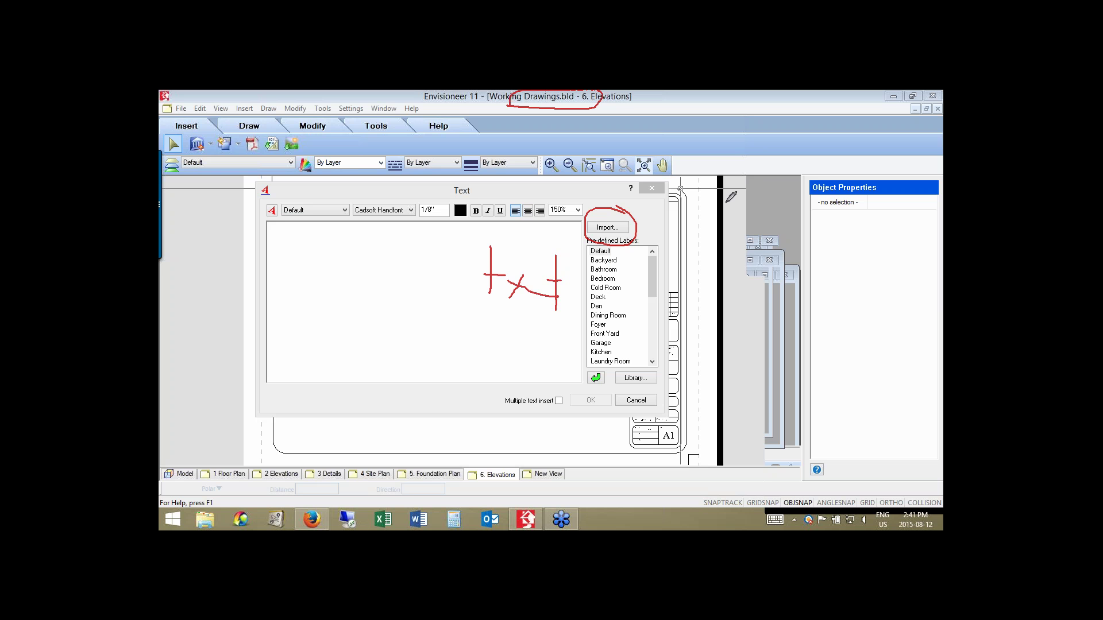
Examine the file types available for importing text, and cancel the import.
right_click(604, 231)
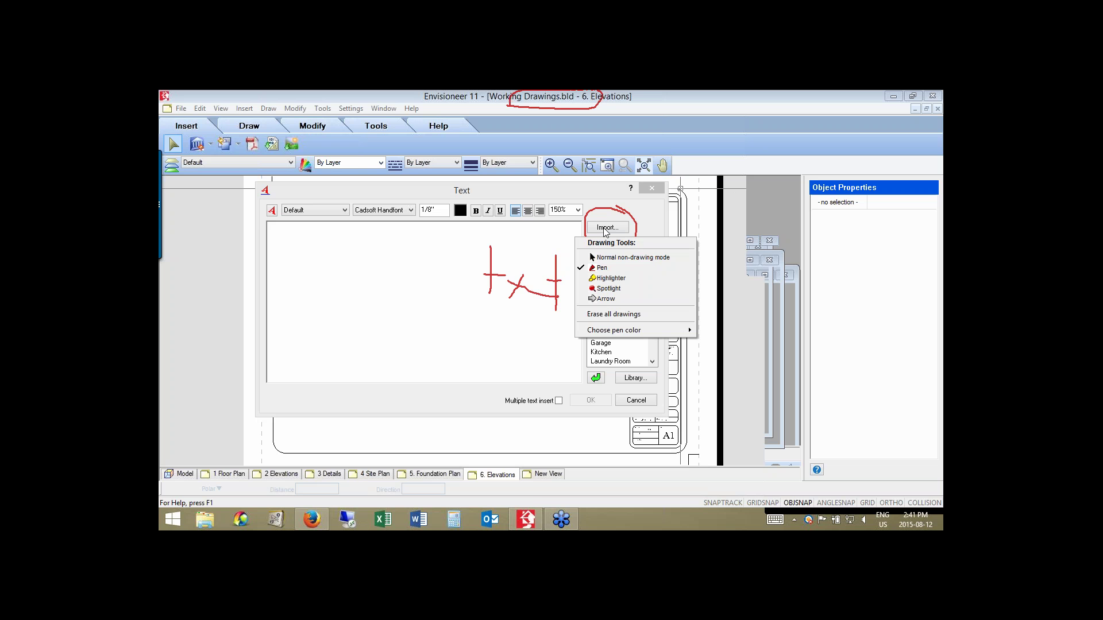
click(608, 257)
click(624, 393)
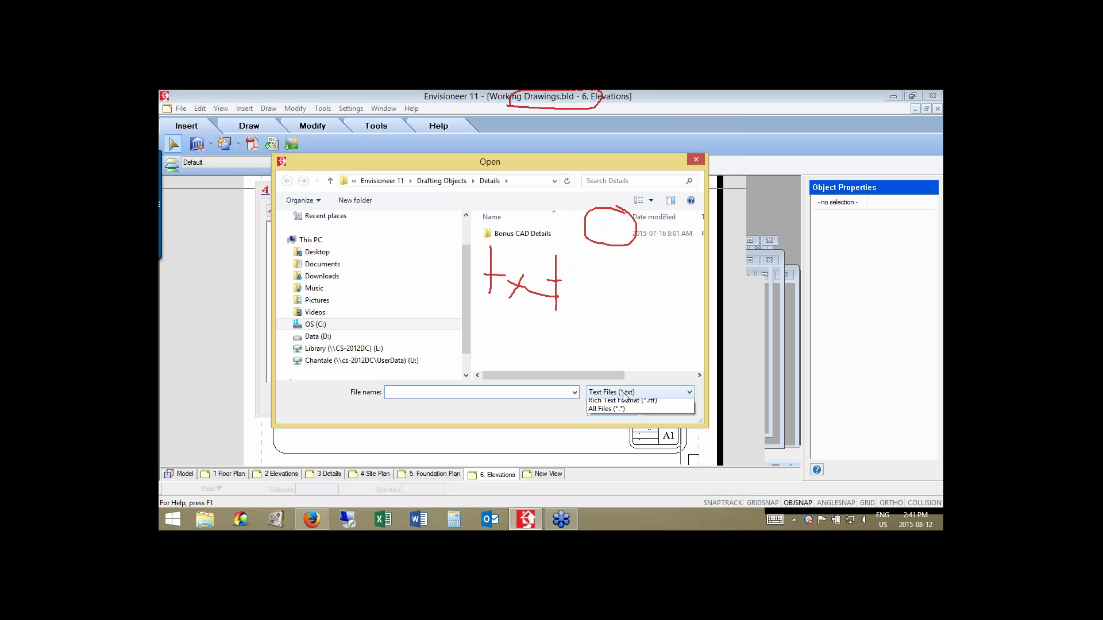
click(556, 412)
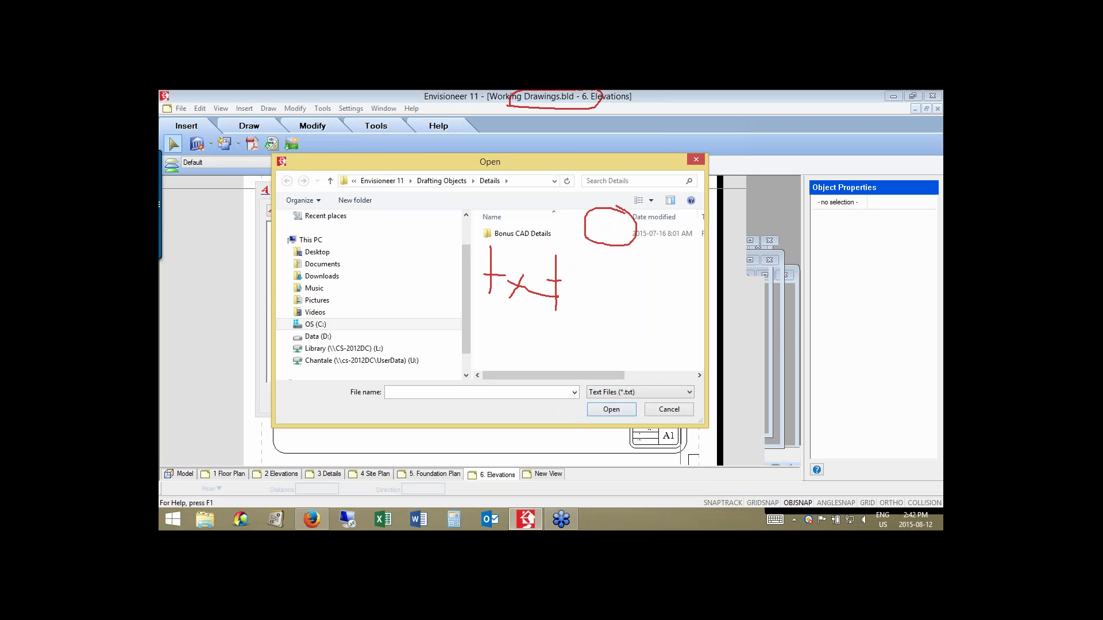
key(Escape)
right_click(773, 234)
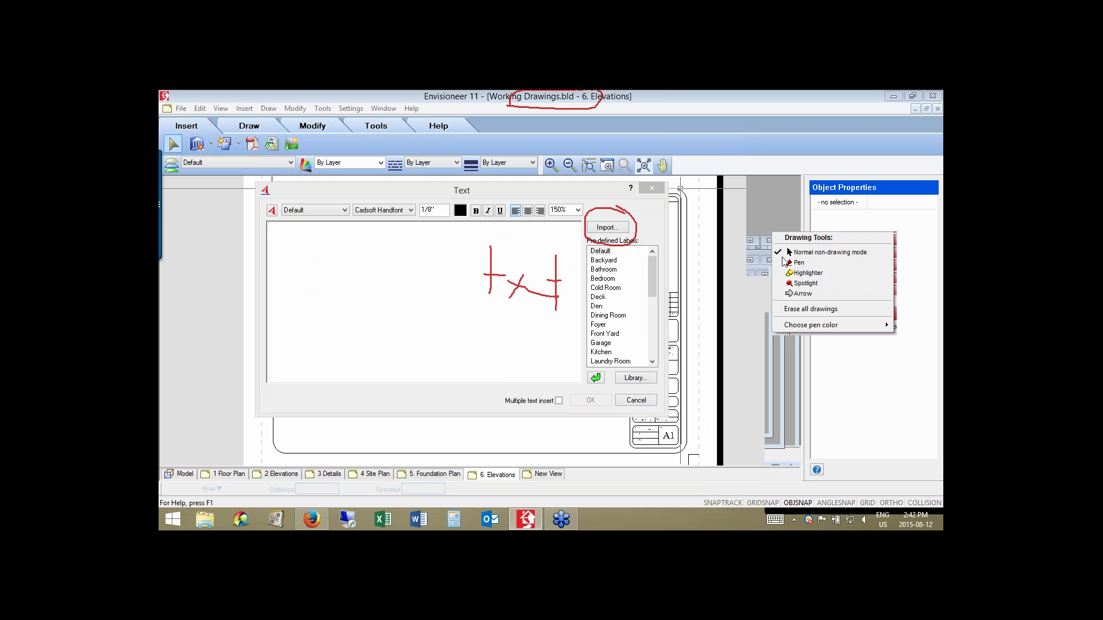
click(784, 262)
right_click(773, 232)
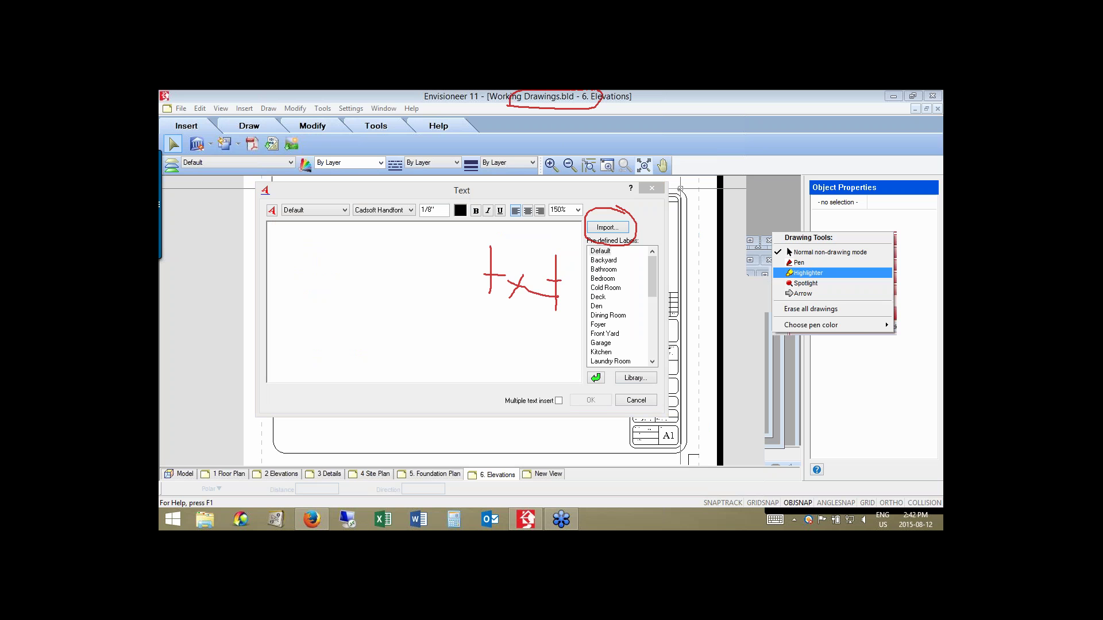
click(809, 273)
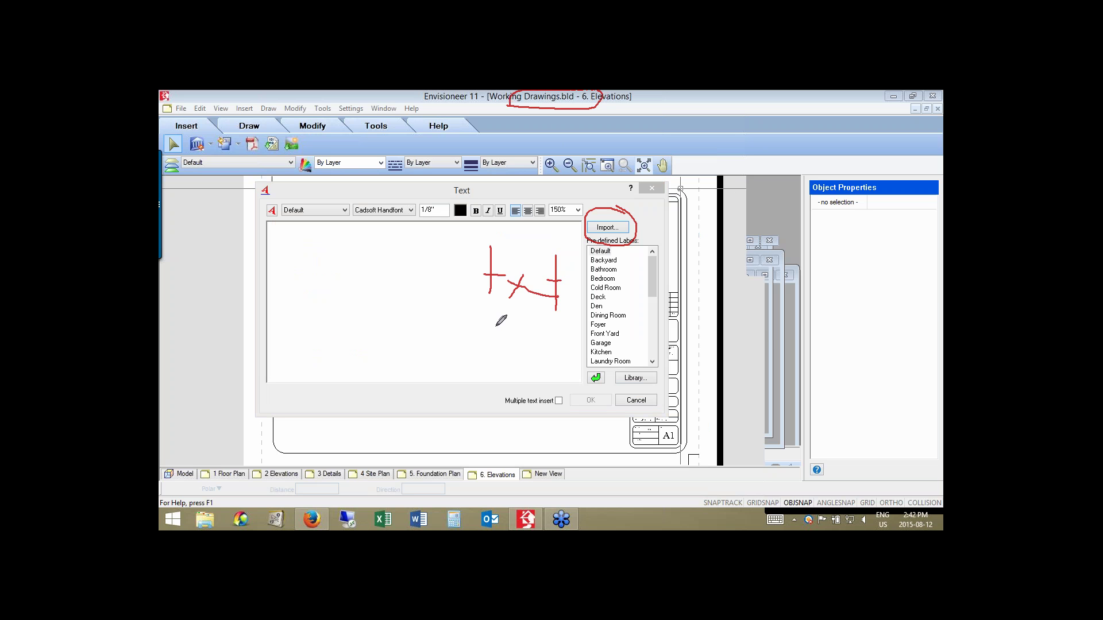
drag(483, 328, 476, 346)
drag(503, 311, 503, 348)
drag(529, 313, 529, 316)
mouse_move(493, 326)
mouse_down()
mouse_move(512, 327)
mouse_move(520, 352)
mouse_up()
mouse_move(457, 332)
mouse_down()
mouse_move(446, 319)
mouse_move(454, 348)
mouse_up()
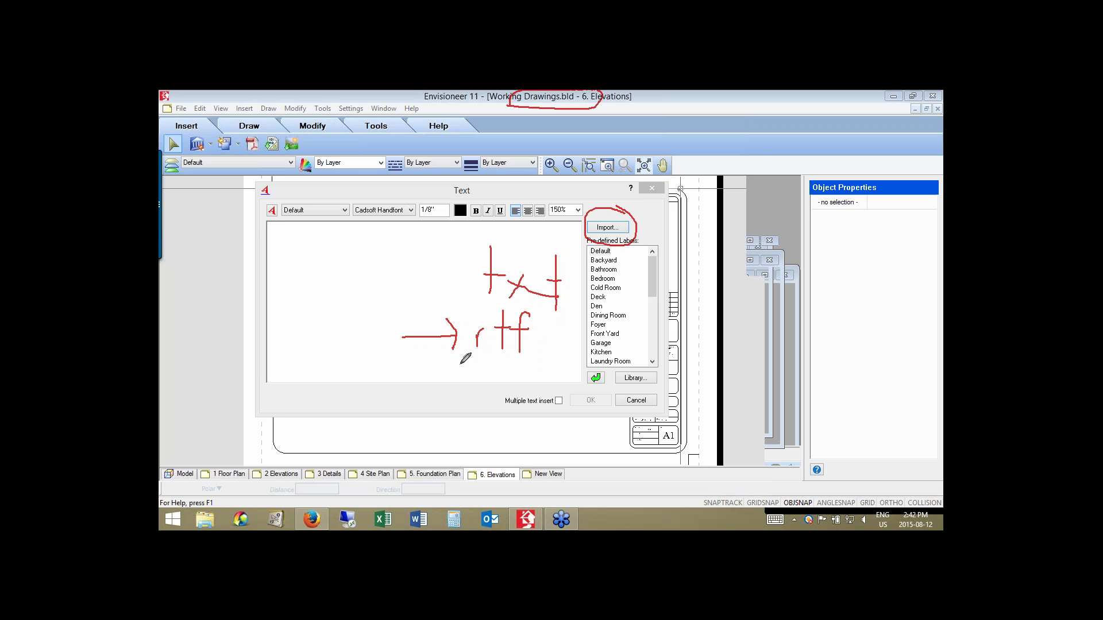
drag(547, 355, 464, 361)
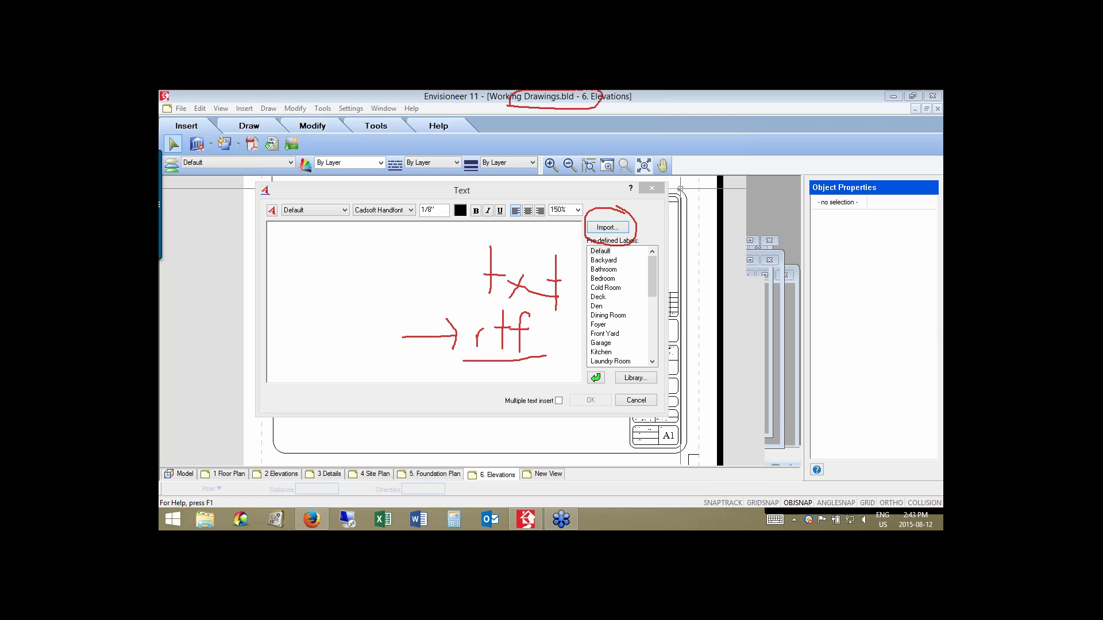
Switch to Firefox, open the Webinars page in Cadsoft's Client Center, and erase the on-screen markup.
key(alt+Tab)
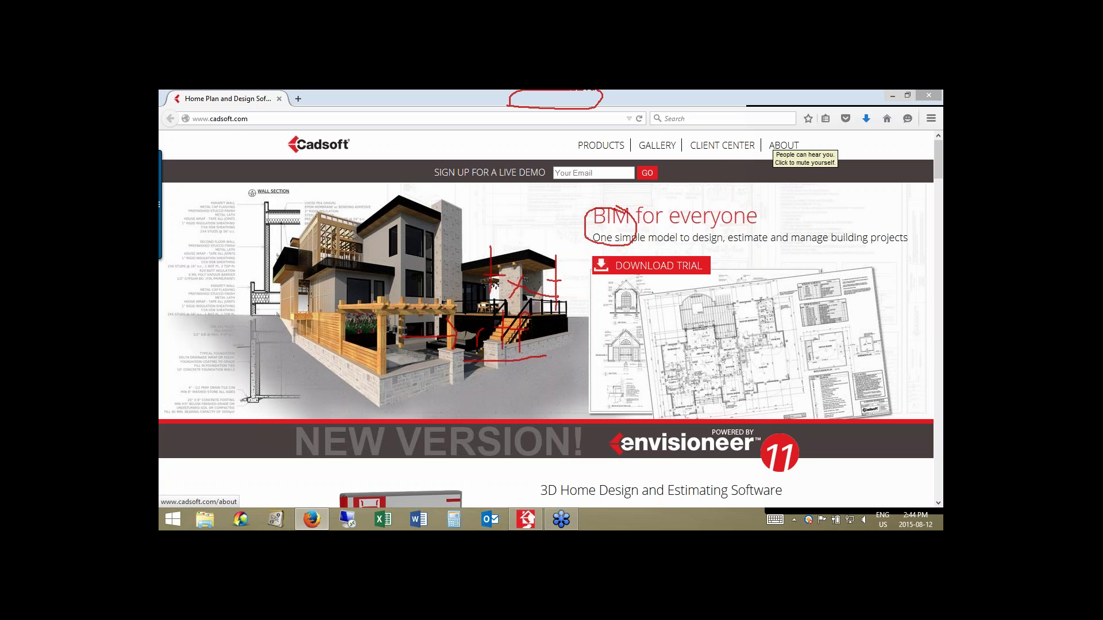
click(722, 146)
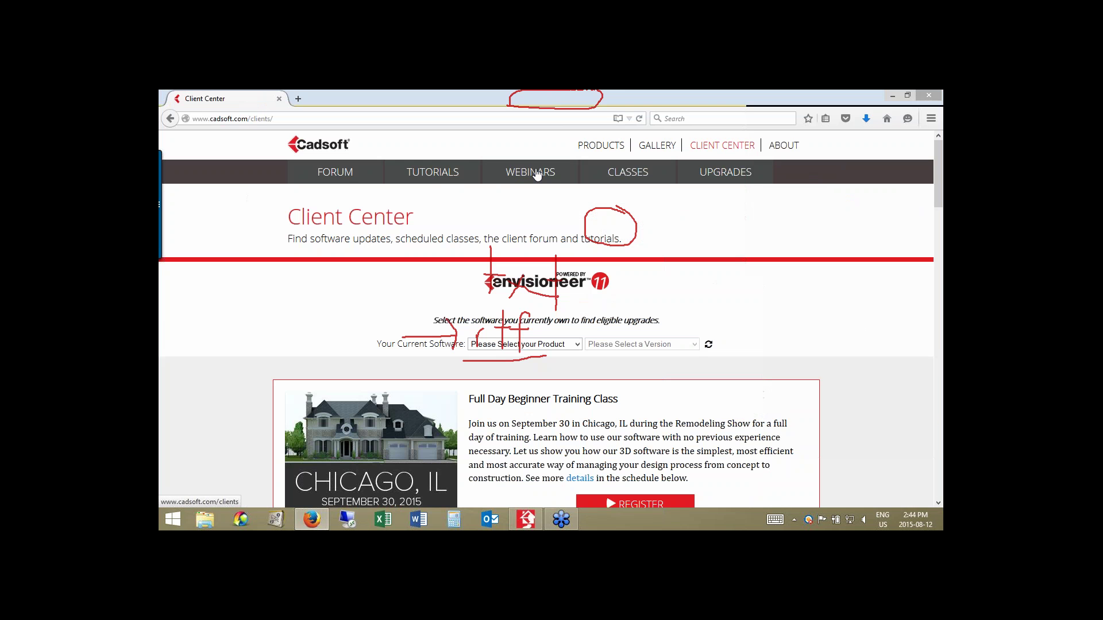
click(537, 175)
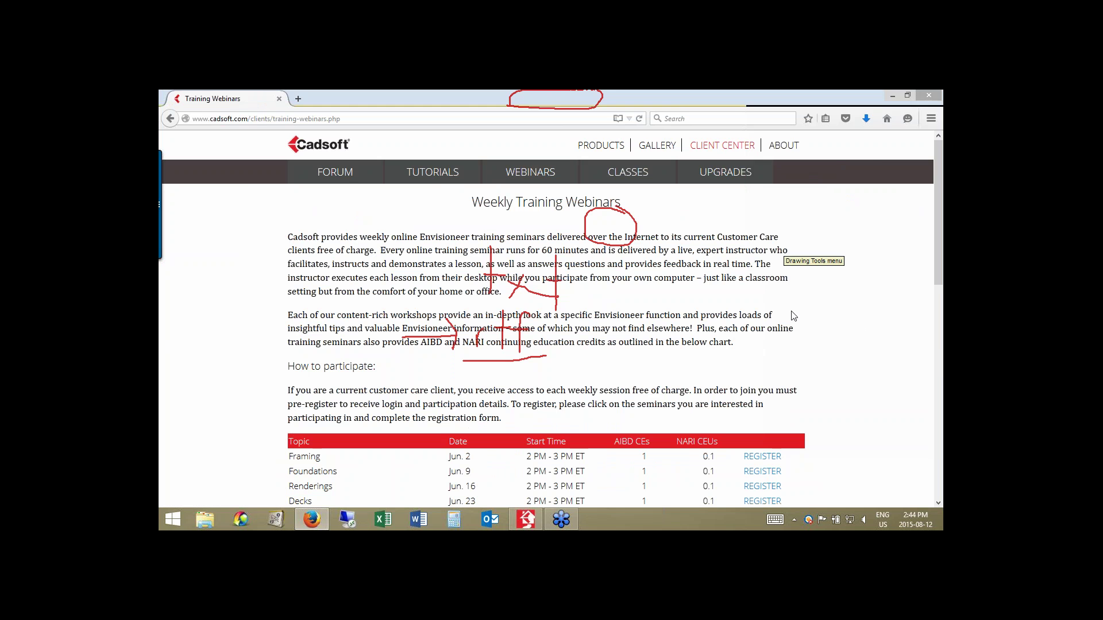
key(ctrl+alt+d)
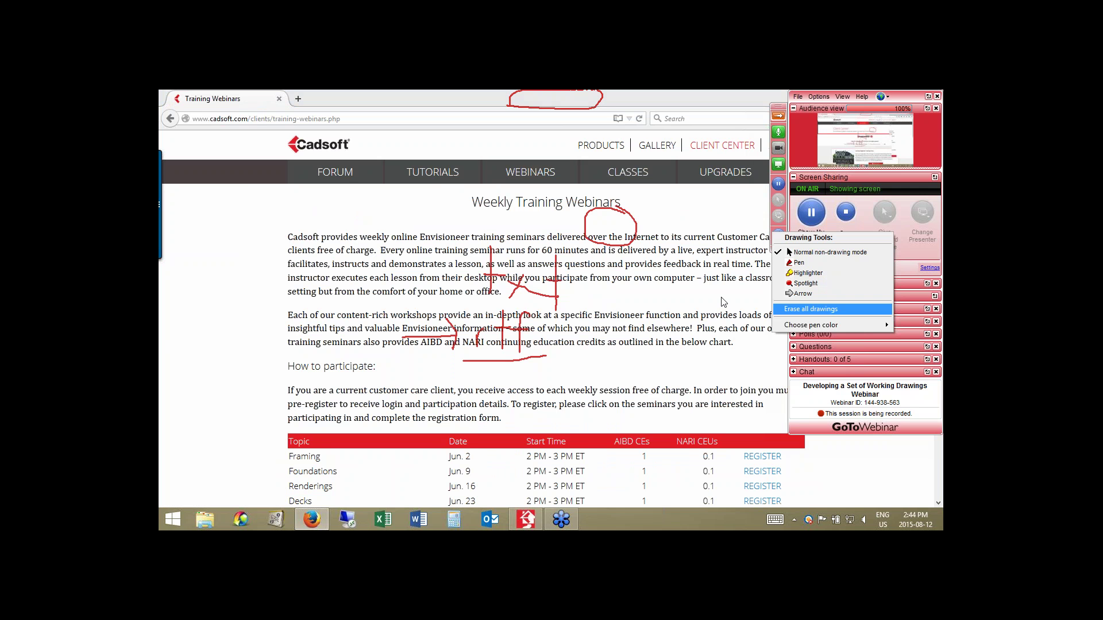
key(Return)
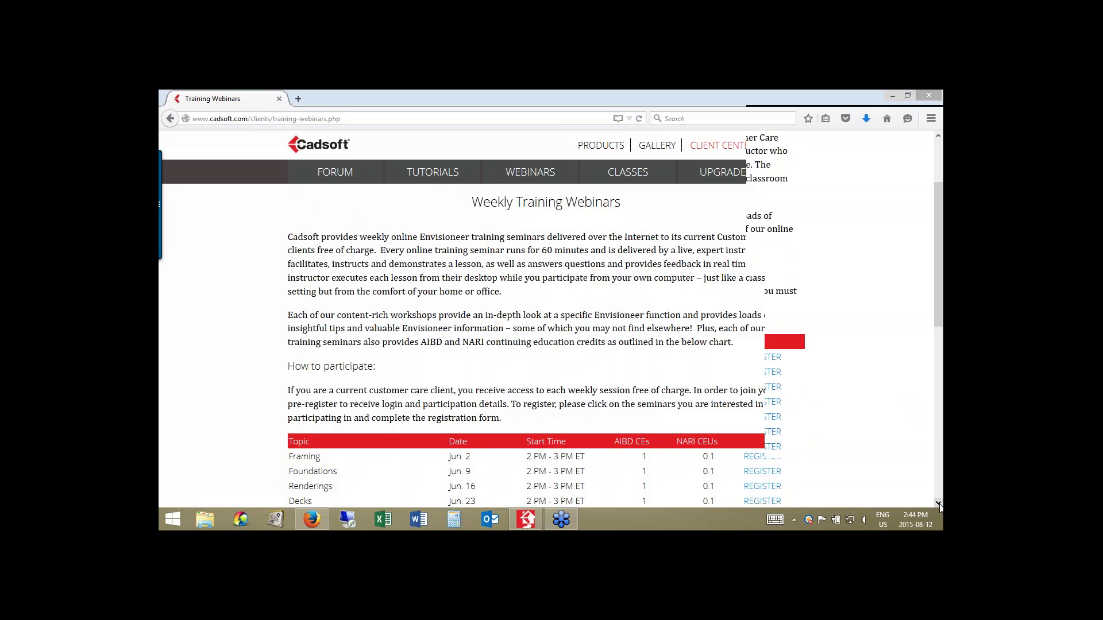
Examine the weekly training webinar schedule, open the webinar archive link, and return to the schedule.
click(938, 503)
click(939, 503)
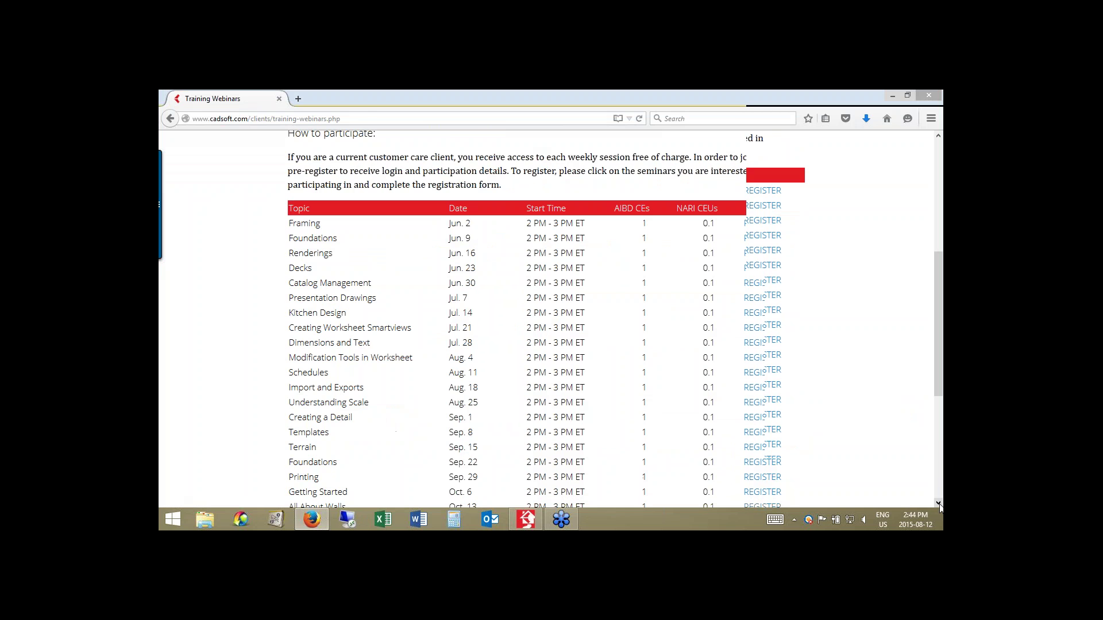
click(938, 503)
click(938, 503)
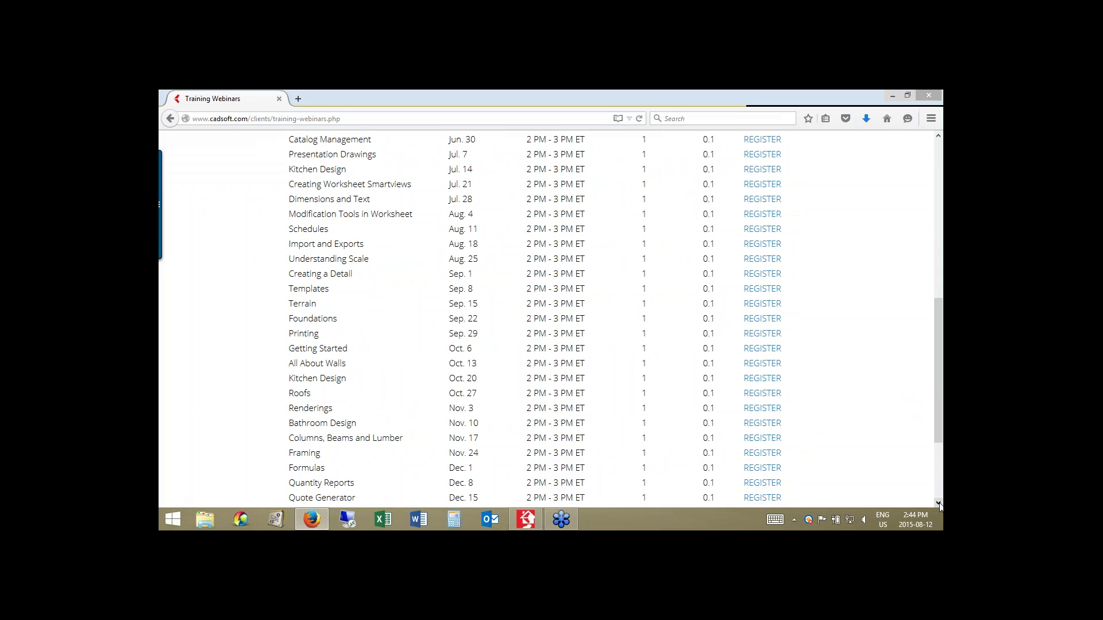
click(938, 504)
click(938, 503)
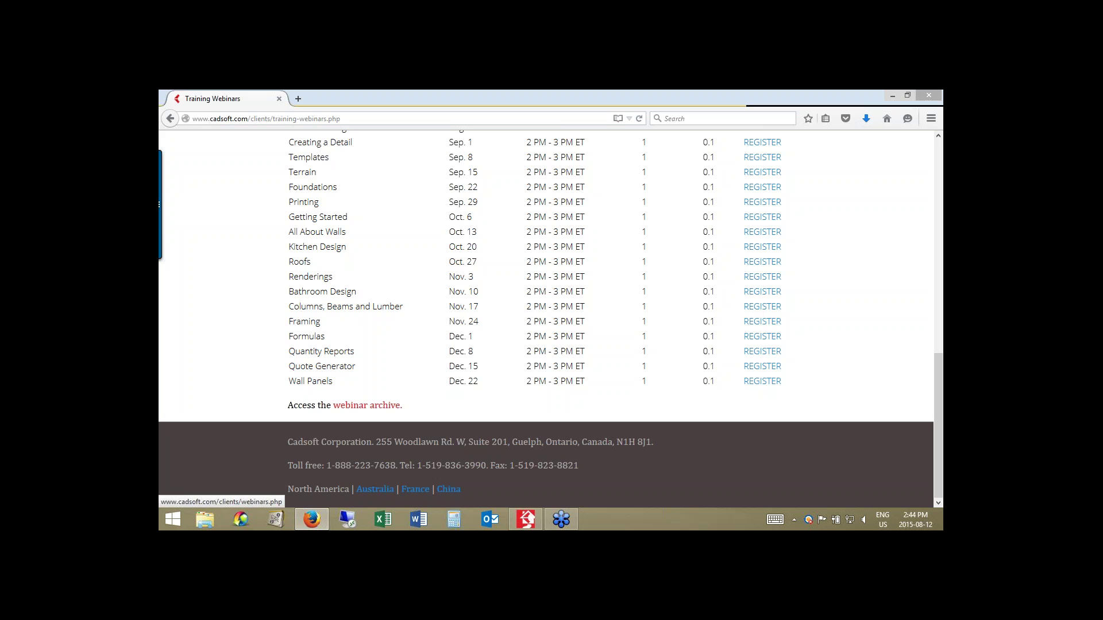
click(367, 405)
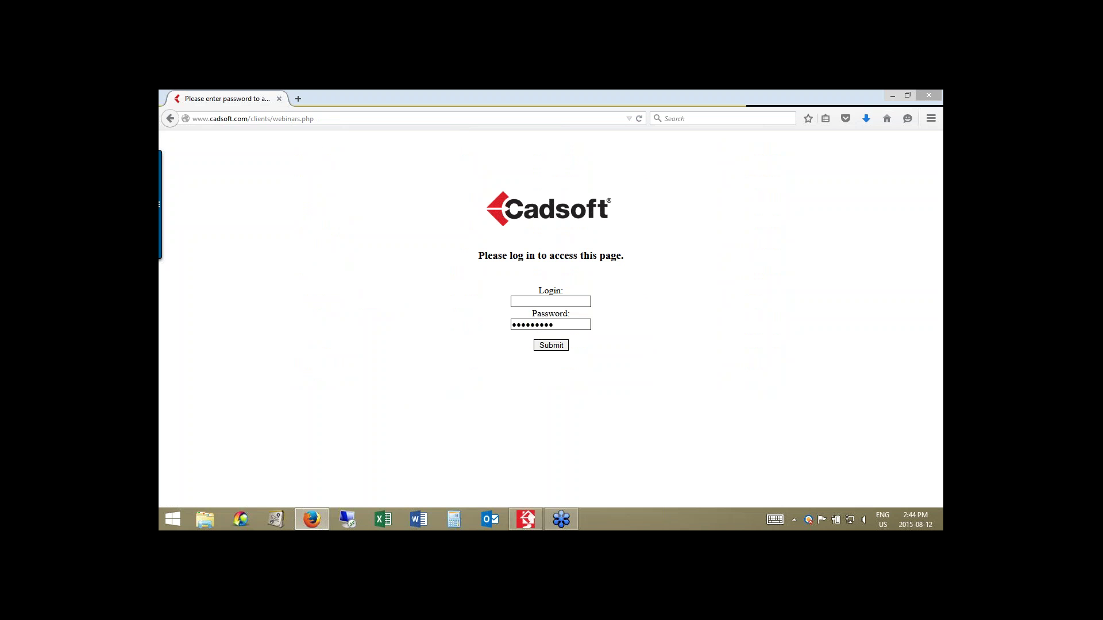
click(170, 119)
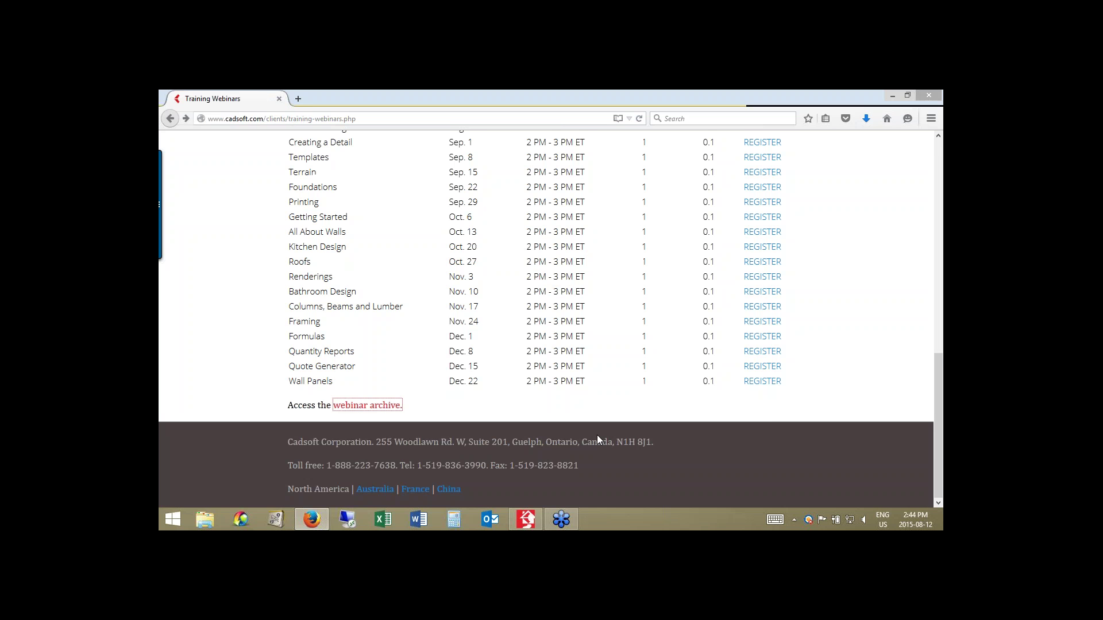
Highlight the Import and Exports and Understanding Scale topics in turn in the webinar schedule.
drag(938, 486, 941, 414)
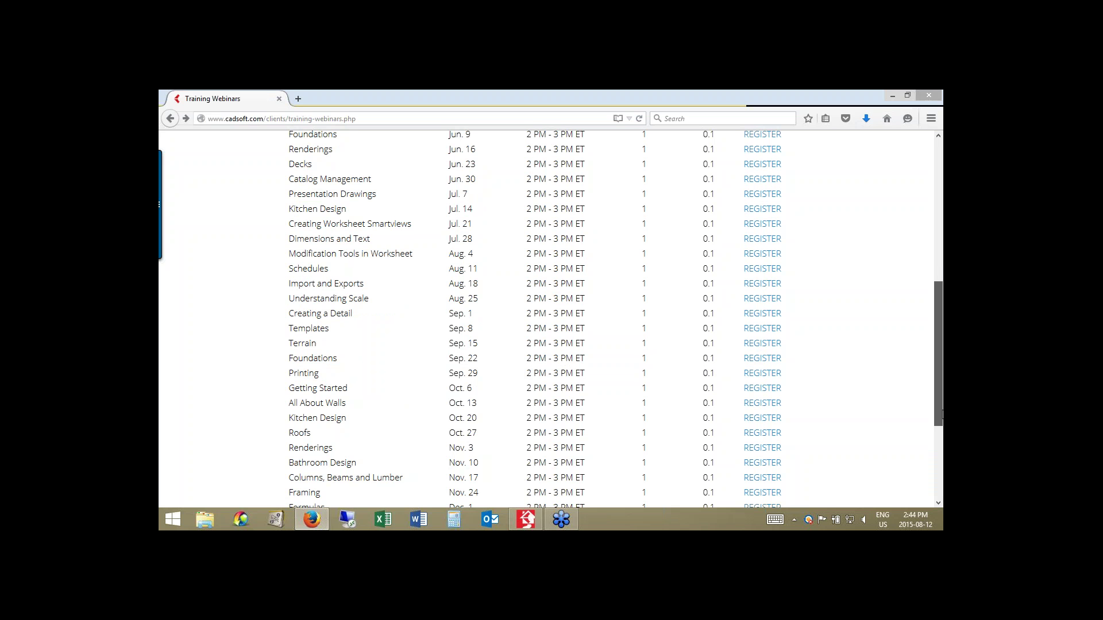
drag(941, 413, 942, 445)
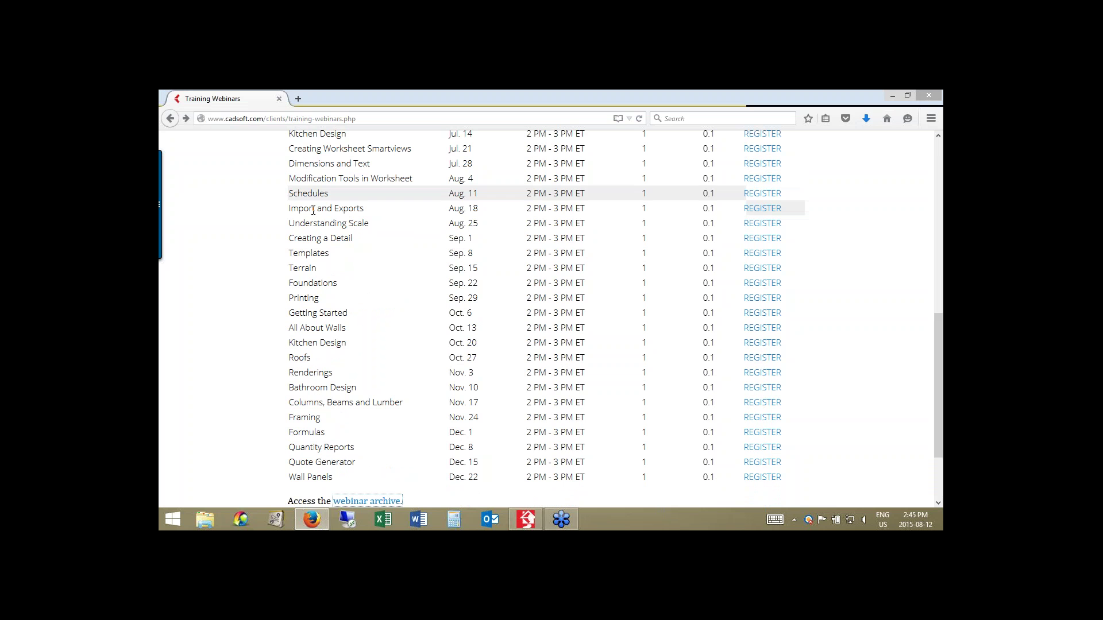
triple_click(326, 208)
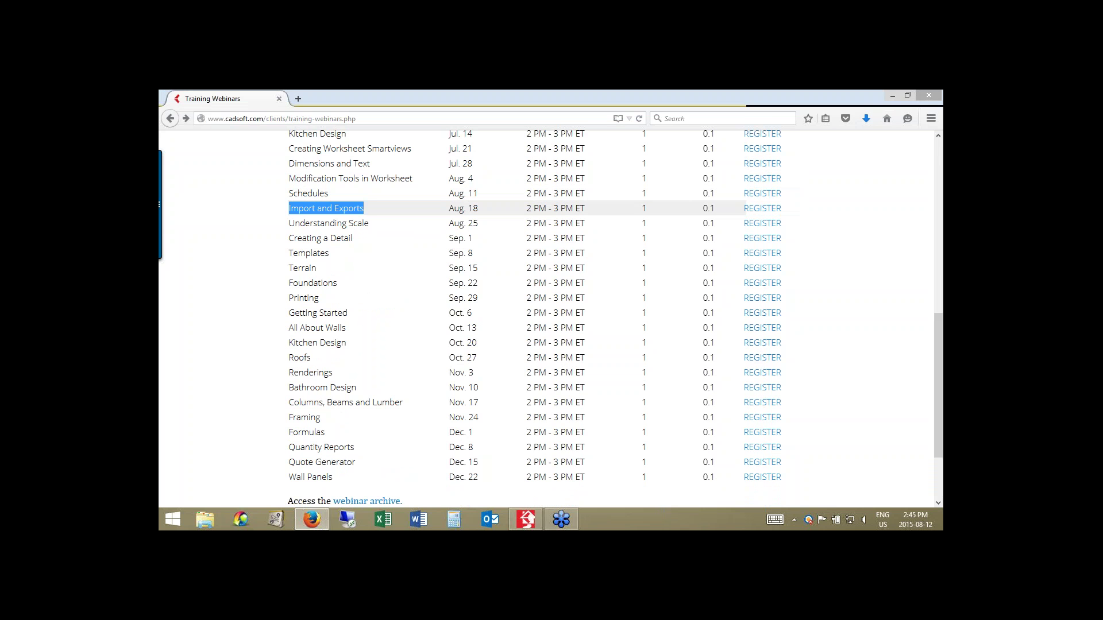
triple_click(391, 225)
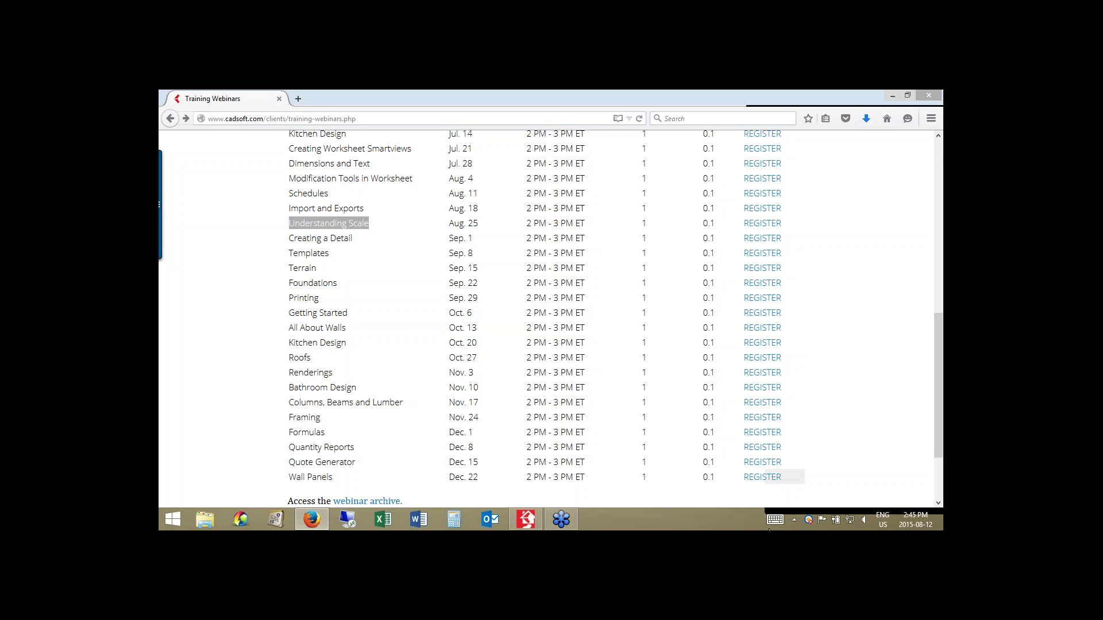
Switch back to Envisioneer and cancel the text entry without inserting anything.
key(alt+Tab)
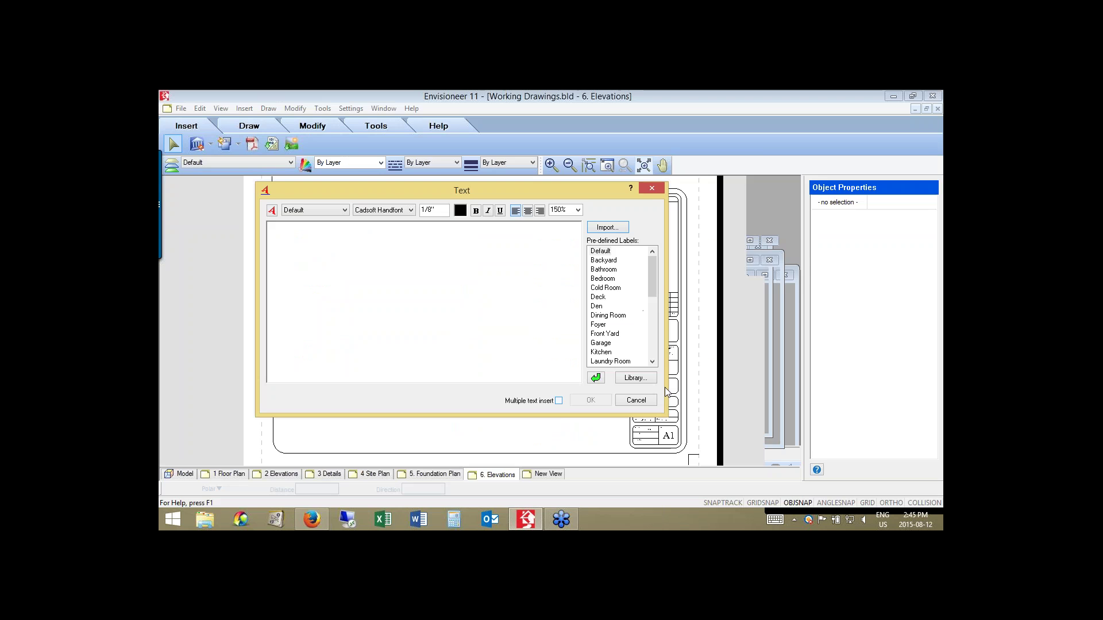
click(634, 398)
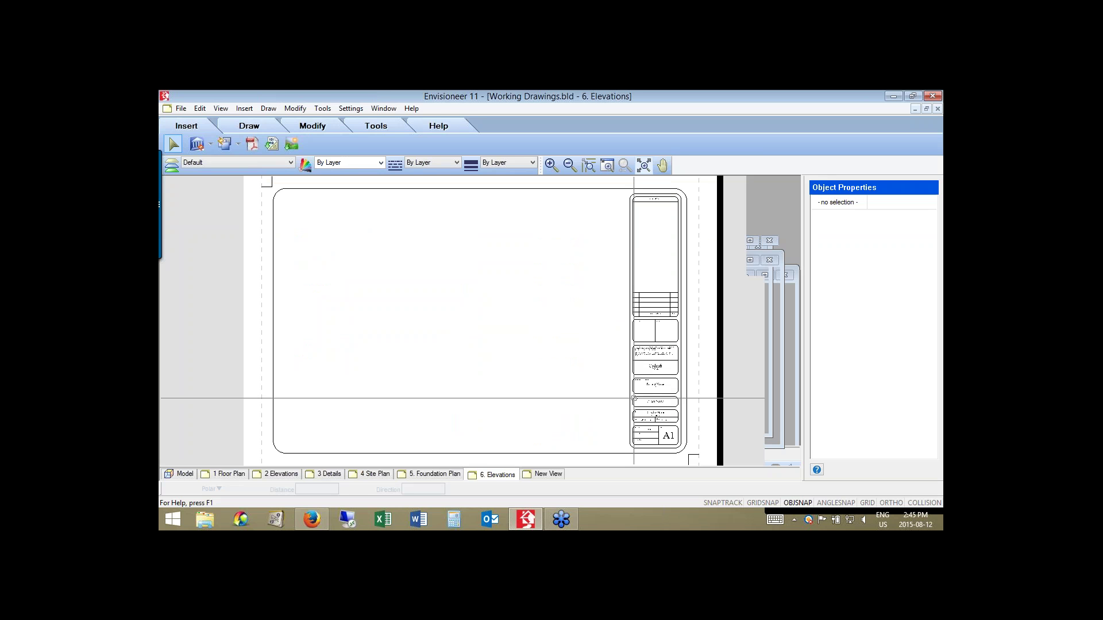